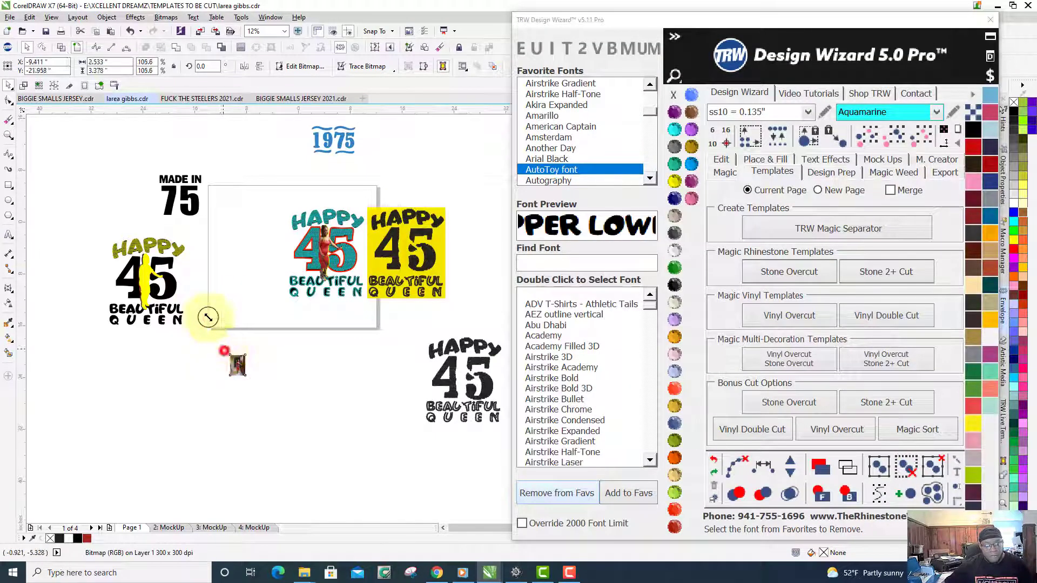
Move the small hallway photo onto the page beside the HAPPY 45 design and enlarge it to about 9.28 by 12.38 inches
{"action": "left_click_drag", "start_coordinate": [218, 356], "coordinate": [247, 257]}
{"action": "scroll", "coordinate": [278, 296], "scroll_direction": "up", "scroll_amount": 5}
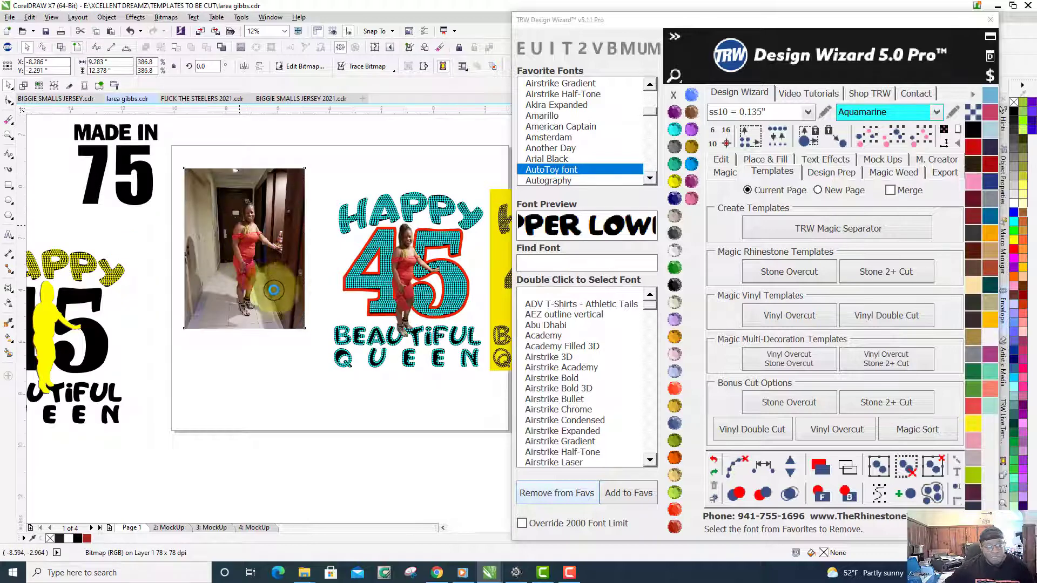
{"action": "scroll", "coordinate": [278, 296], "scroll_direction": "down", "scroll_amount": 2}
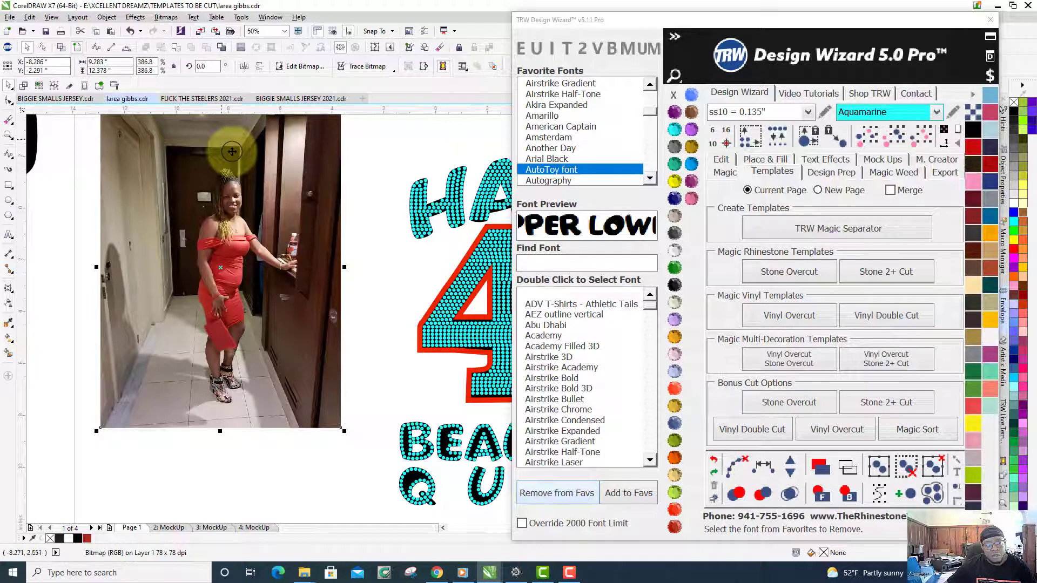
{"action": "scroll", "coordinate": [232, 152], "scroll_direction": "up", "scroll_amount": 2}
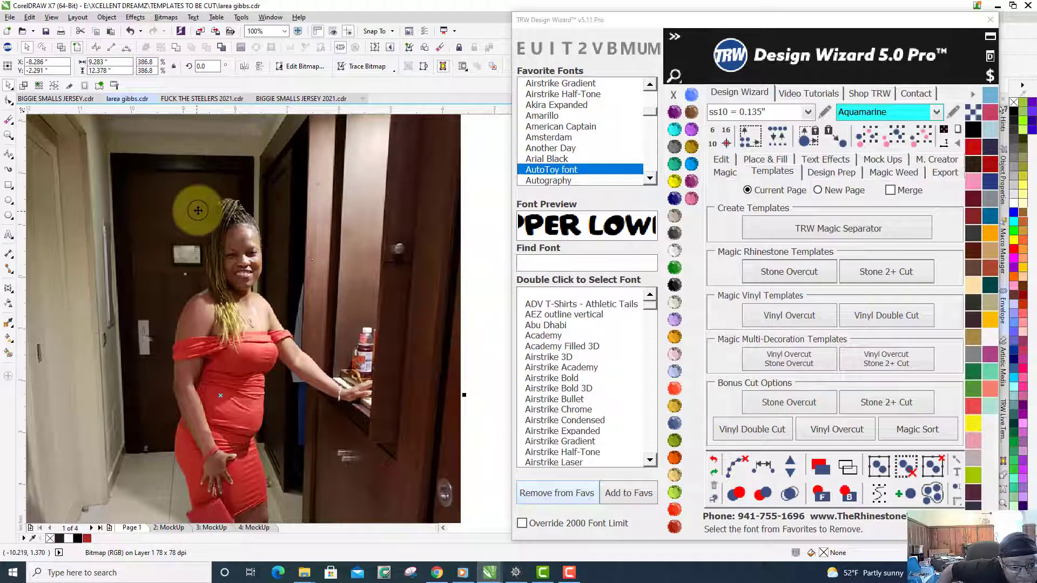
{"action": "scroll", "coordinate": [221, 195], "scroll_direction": "down", "scroll_amount": 2}
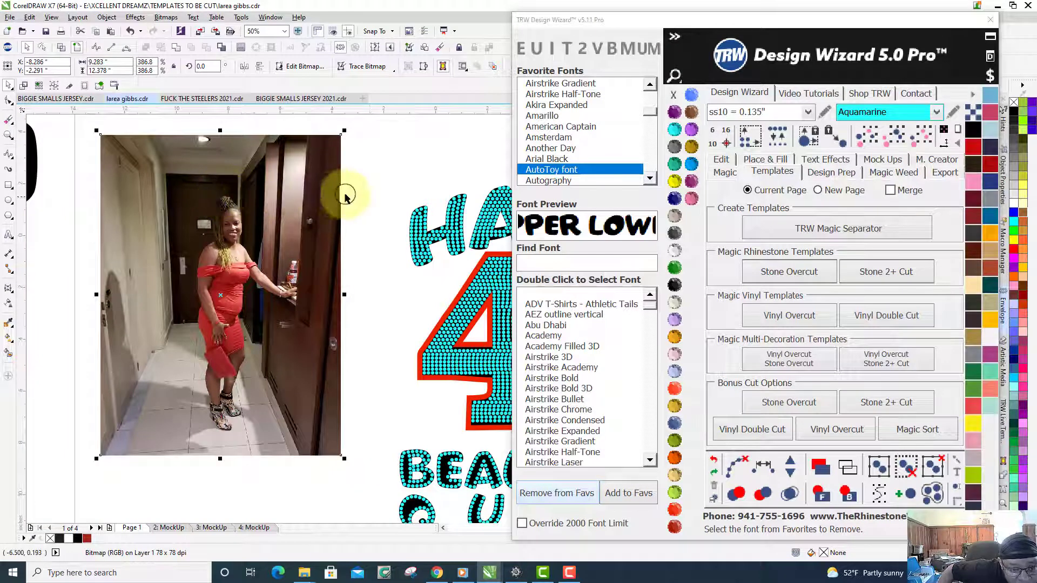
{"action": "left_click", "coordinate": [365, 203]}
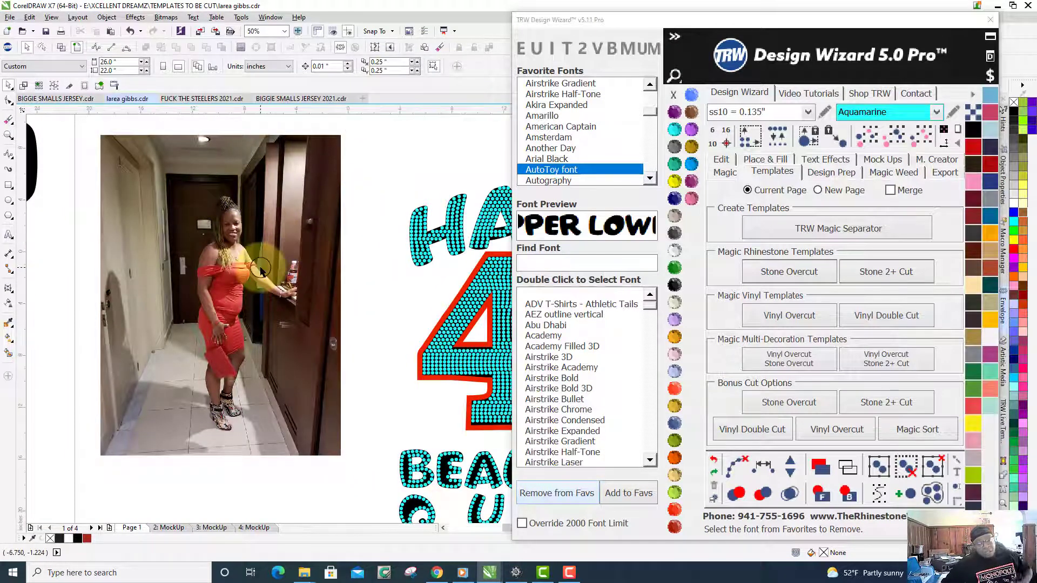
Examine the HAPPY 45 BEAUTIFUL QUEEN rhinestone design and how the cut-out woman overlaps the numerals, comparing it with the hallway photo
{"action": "scroll", "coordinate": [260, 270], "scroll_direction": "down", "scroll_amount": 2}
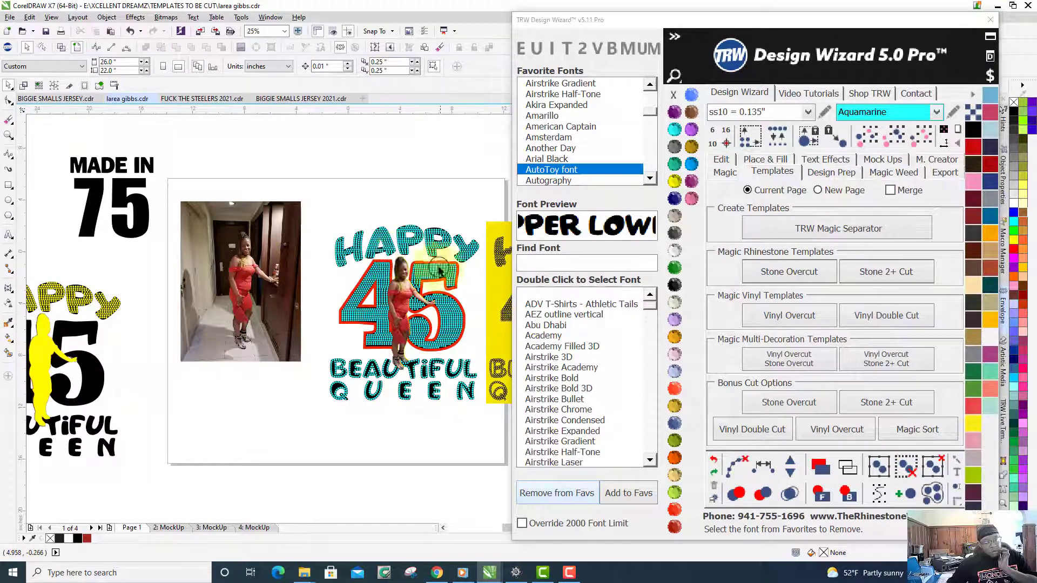
{"action": "scroll", "coordinate": [452, 274], "scroll_direction": "up", "scroll_amount": 2}
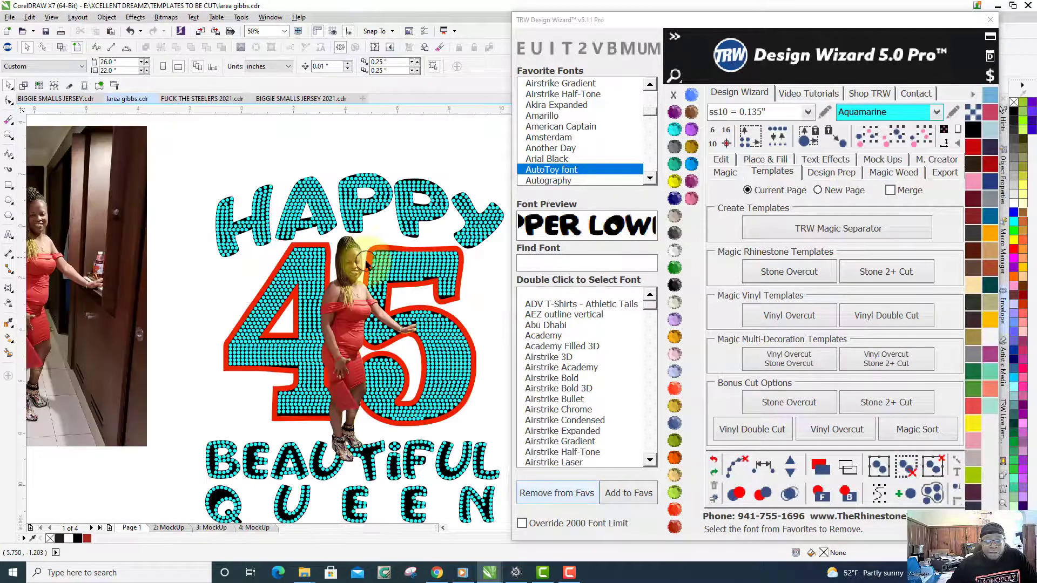
{"action": "scroll", "coordinate": [365, 263], "scroll_direction": "down", "scroll_amount": 2}
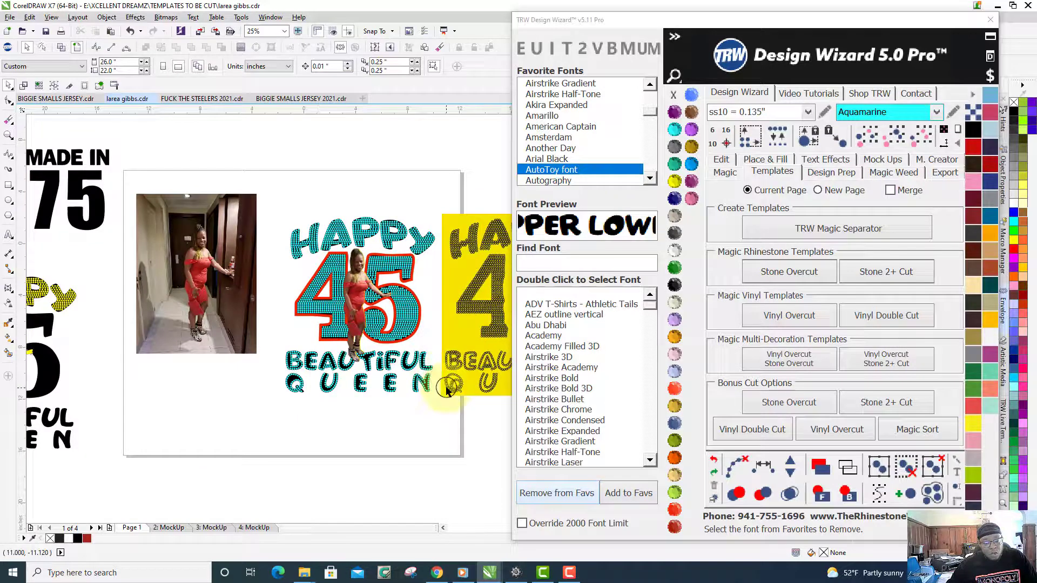
{"action": "scroll", "coordinate": [425, 309], "scroll_direction": "up", "scroll_amount": 2}
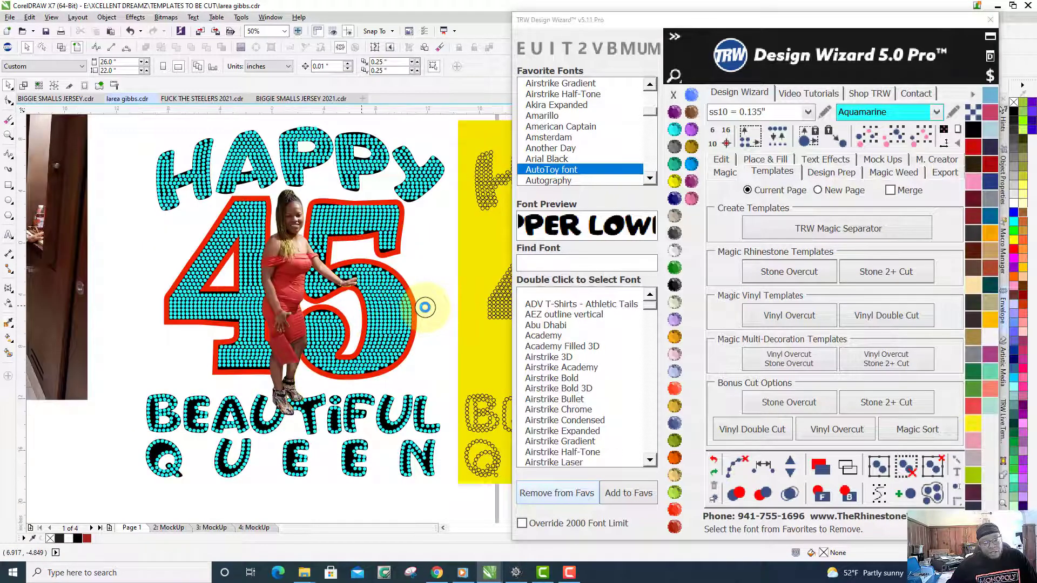
{"action": "scroll", "coordinate": [425, 305], "scroll_direction": "down", "scroll_amount": 4}
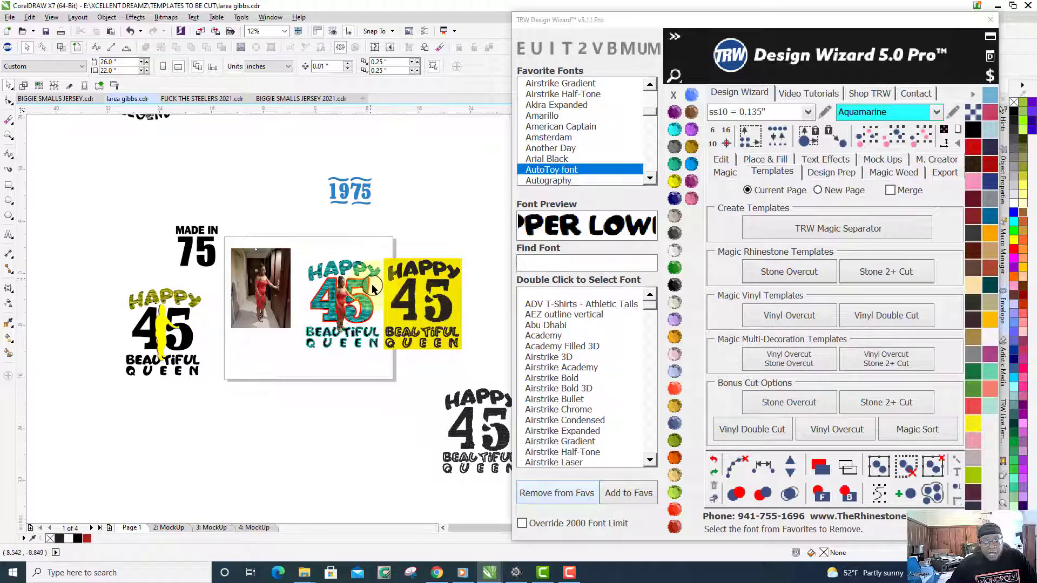
{"action": "scroll", "coordinate": [373, 284], "scroll_direction": "up", "scroll_amount": 4}
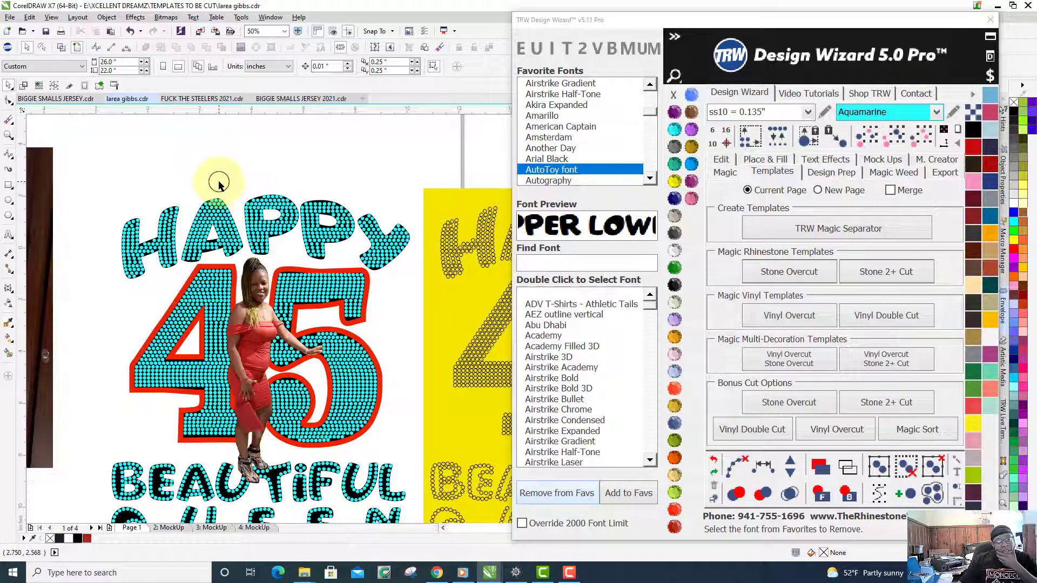
{"action": "scroll", "coordinate": [219, 184], "scroll_direction": "down", "scroll_amount": 1}
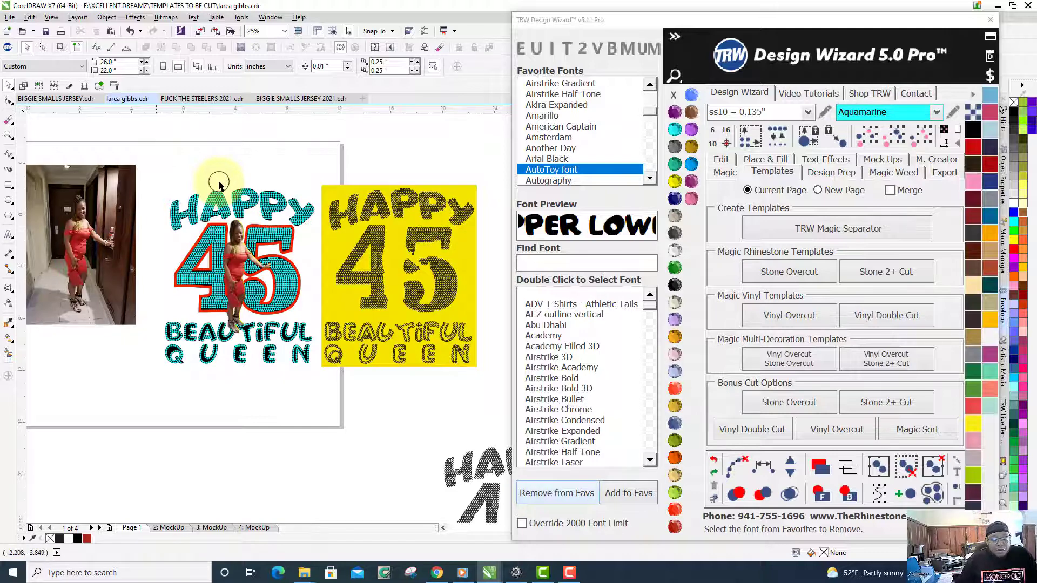
Switch to remove.bg in Chrome and upload the hallway photo of the woman in red from the Downloads folder for background removal
{"action": "left_click", "coordinate": [434, 577]}
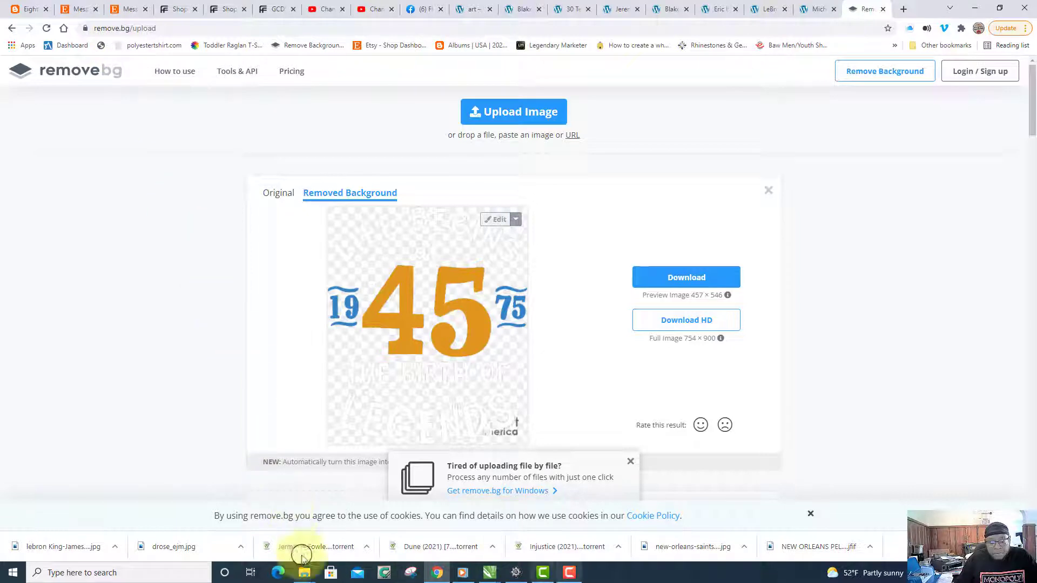
{"action": "mouse_move", "coordinate": [309, 577]}
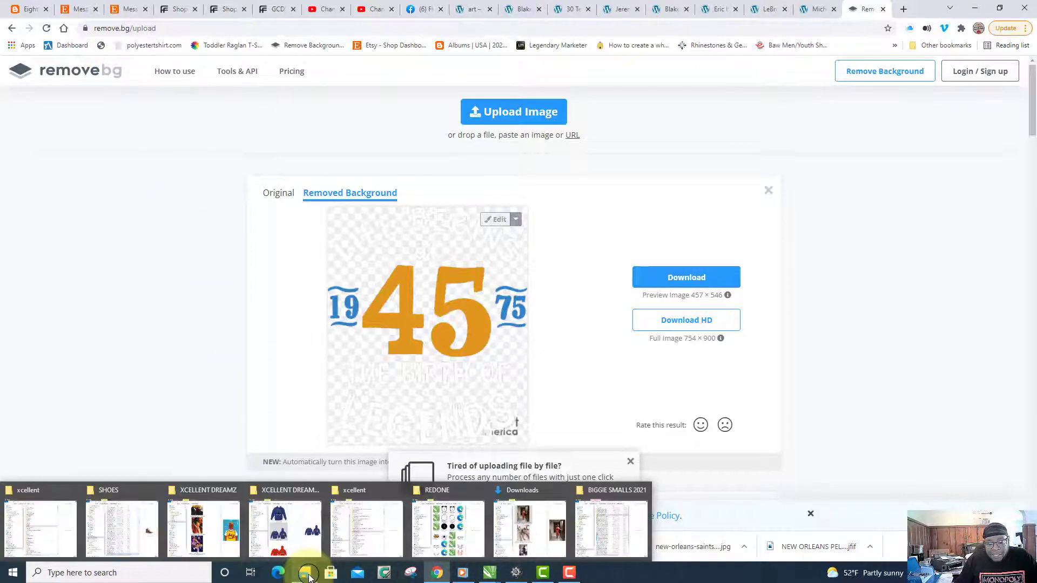
{"action": "left_click", "coordinate": [308, 577]}
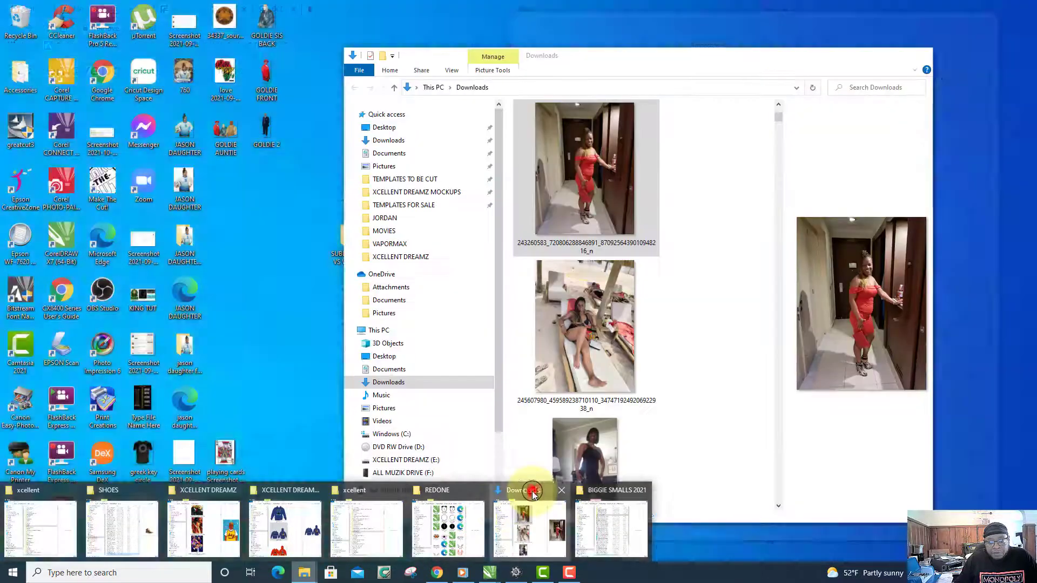
{"action": "left_click", "coordinate": [528, 494]}
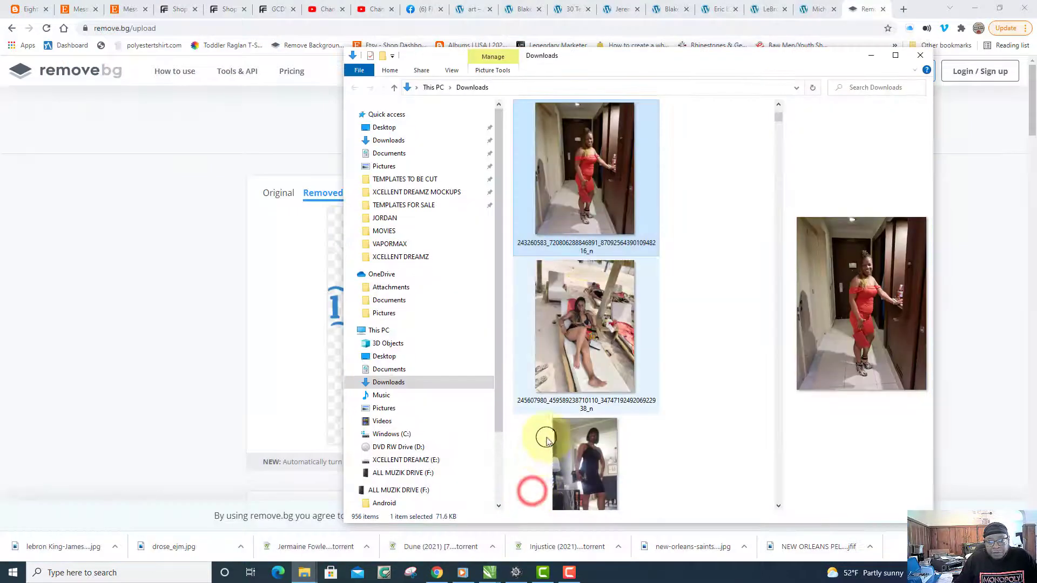
{"action": "left_click_drag", "start_coordinate": [615, 181], "coordinate": [291, 299]}
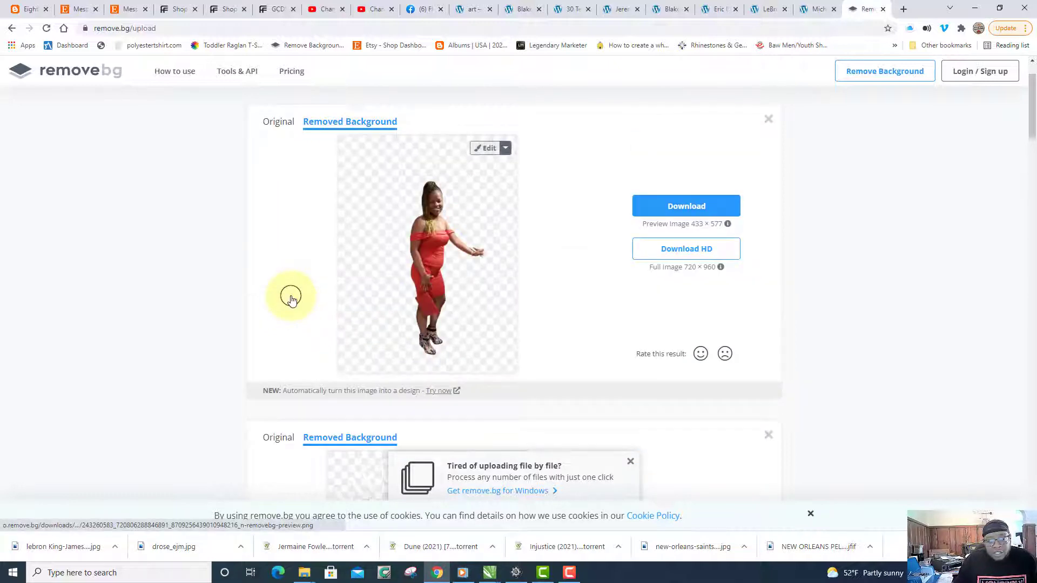
{"action": "scroll", "coordinate": [291, 299], "scroll_direction": "down", "scroll_amount": 1}
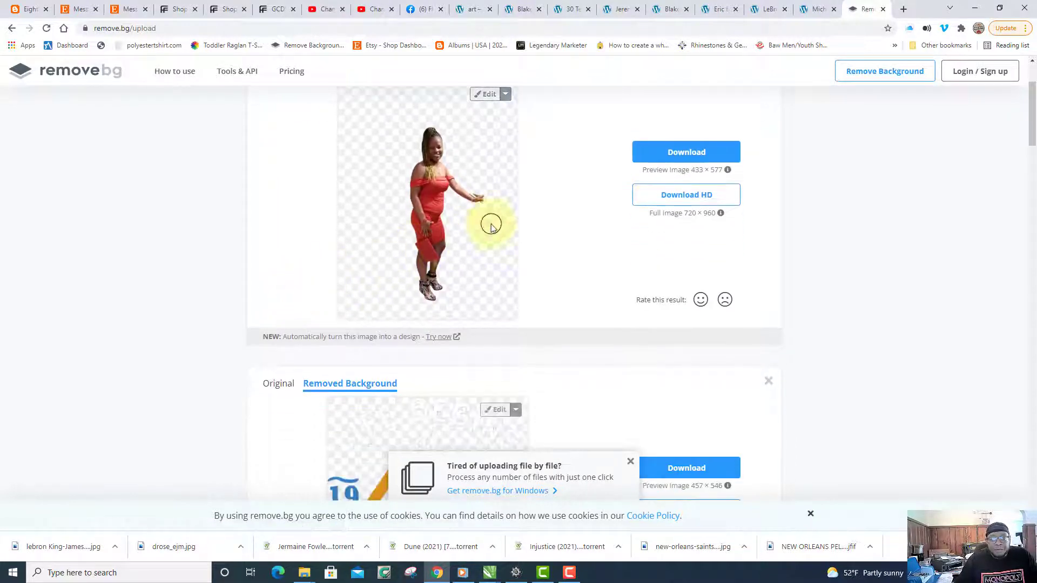
{"action": "left_click", "coordinate": [691, 154]}
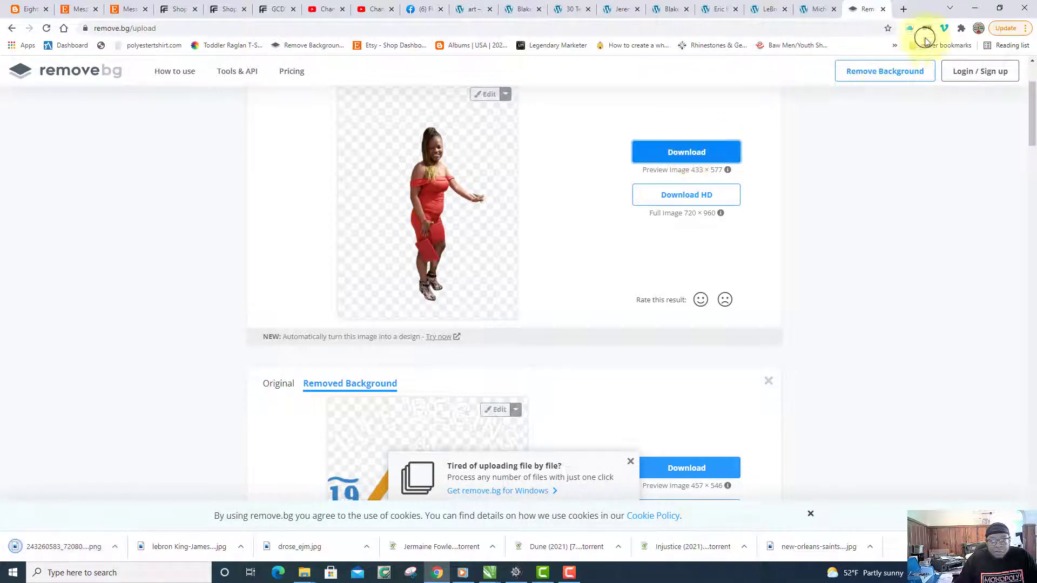
{"action": "left_click", "coordinate": [995, 7]}
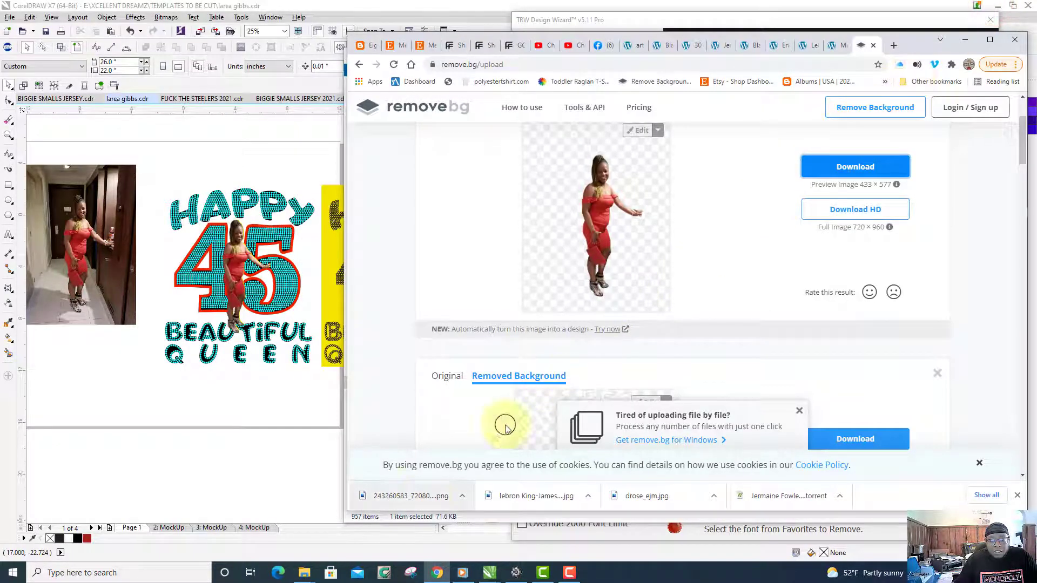
{"action": "left_click_drag", "start_coordinate": [425, 496], "coordinate": [168, 432]}
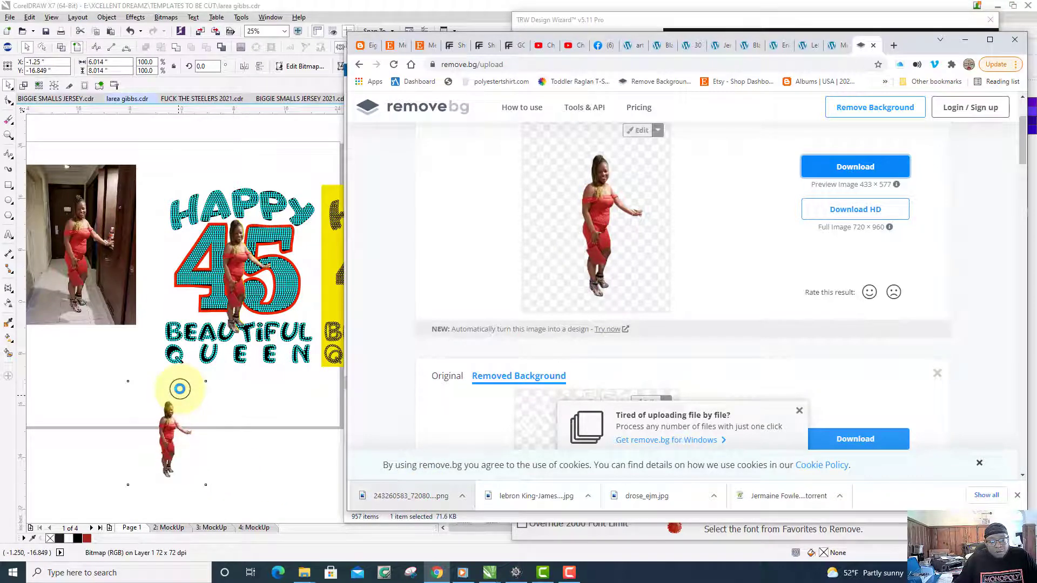
Move the imported cut-out of the woman onto the page just below the hallway photo, inspect its edges and deselect it
{"action": "scroll", "coordinate": [179, 388], "scroll_direction": "down", "scroll_amount": 2}
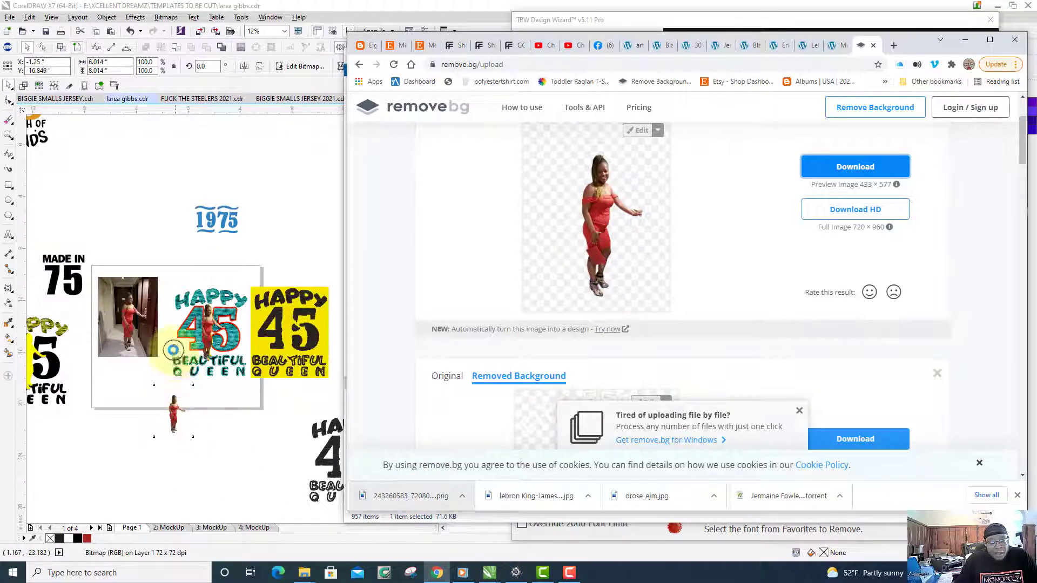
{"action": "scroll", "coordinate": [174, 347], "scroll_direction": "up", "scroll_amount": 3}
{"action": "scroll", "coordinate": [166, 311], "scroll_direction": "down", "scroll_amount": 1}
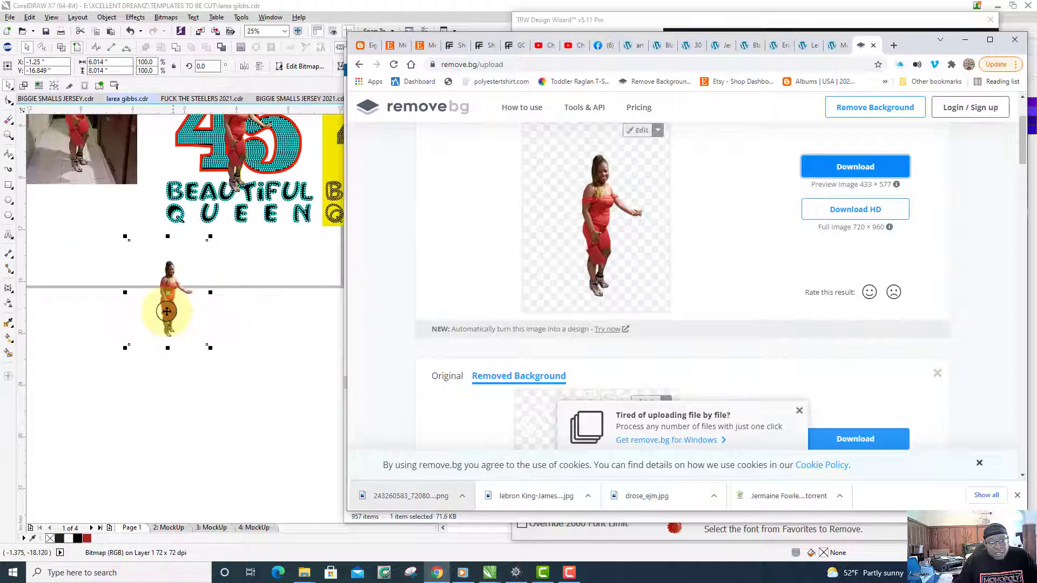
{"action": "left_click", "coordinate": [131, 273]}
{"action": "left_click_drag", "start_coordinate": [130, 274], "coordinate": [70, 220]}
{"action": "scroll", "coordinate": [125, 240], "scroll_direction": "down", "scroll_amount": 1}
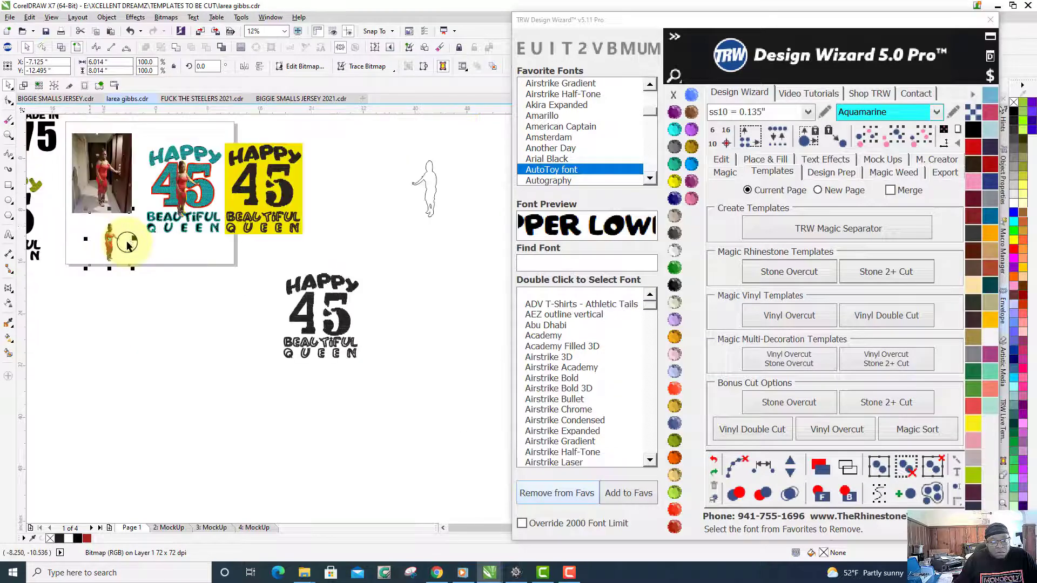
{"action": "scroll", "coordinate": [93, 232], "scroll_direction": "up", "scroll_amount": 1}
{"action": "scroll", "coordinate": [152, 227], "scroll_direction": "up", "scroll_amount": 2}
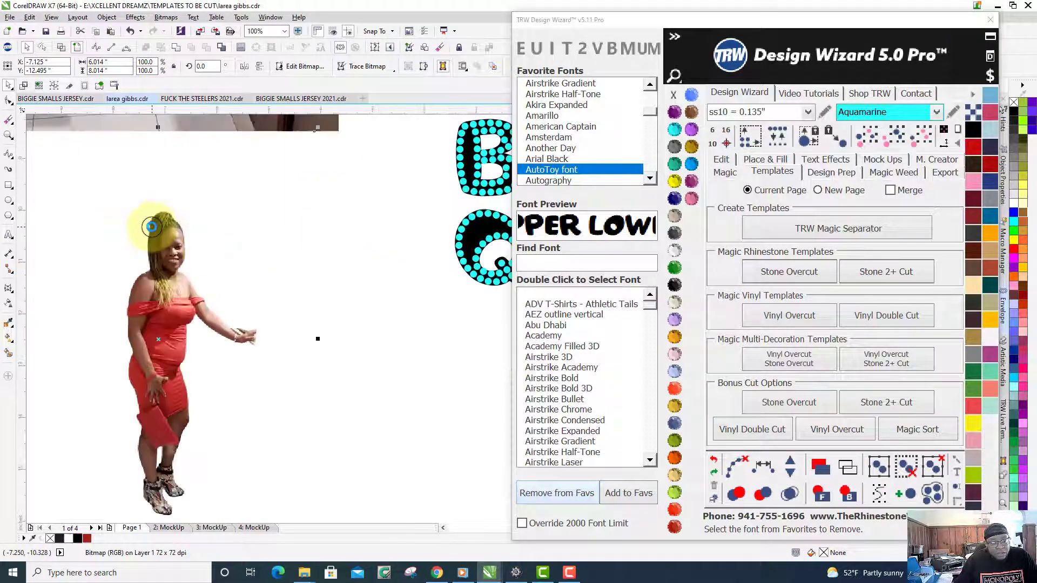
{"action": "scroll", "coordinate": [162, 223], "scroll_direction": "down", "scroll_amount": 1}
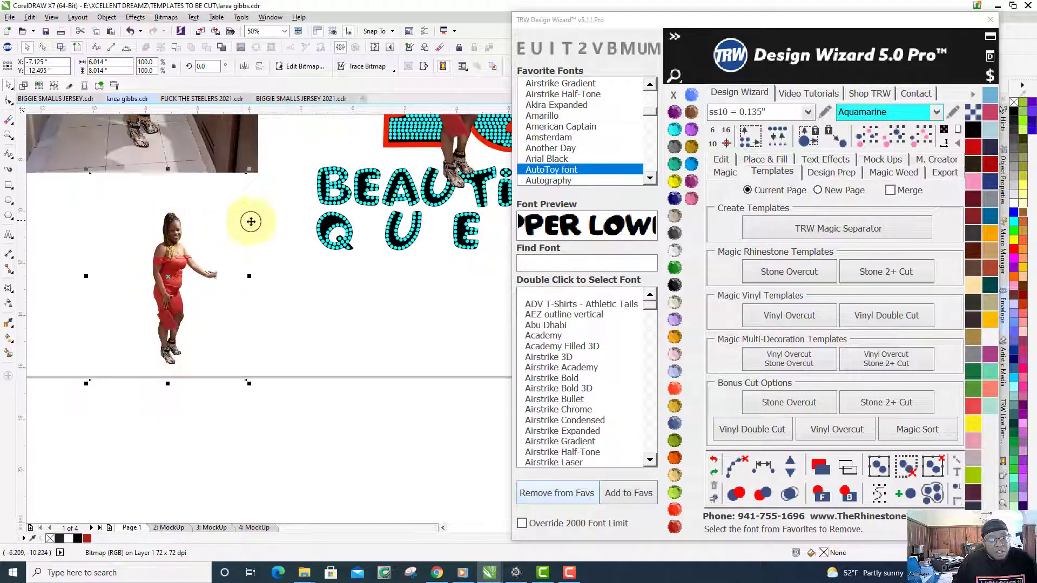
{"action": "left_click", "coordinate": [267, 222]}
Add the artistic text "happy" beside the cut-out woman and convert it to upper case
{"action": "scroll", "coordinate": [255, 287], "scroll_direction": "down", "scroll_amount": 1}
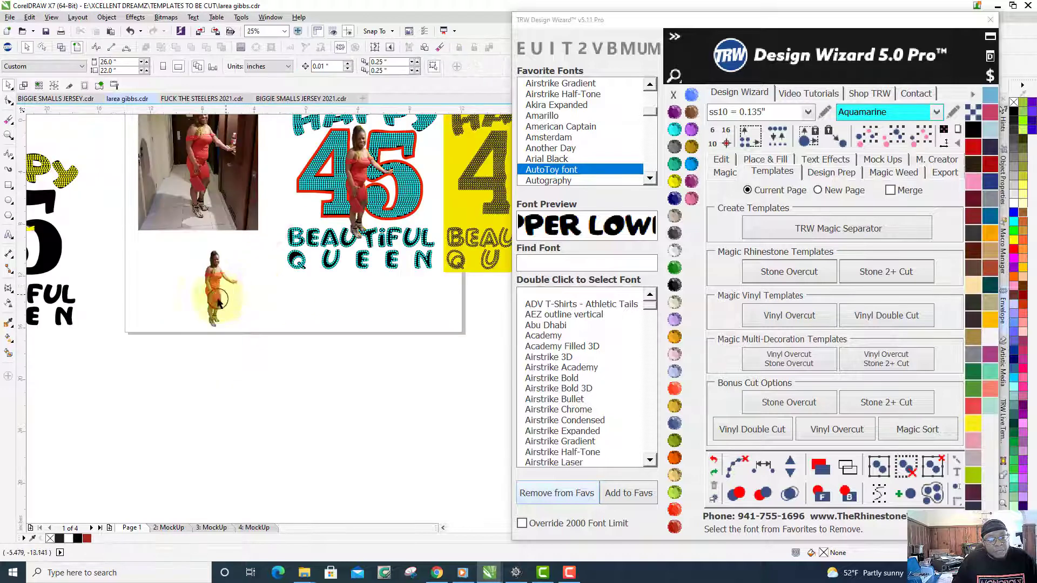
{"action": "scroll", "coordinate": [218, 300], "scroll_direction": "up", "scroll_amount": 1}
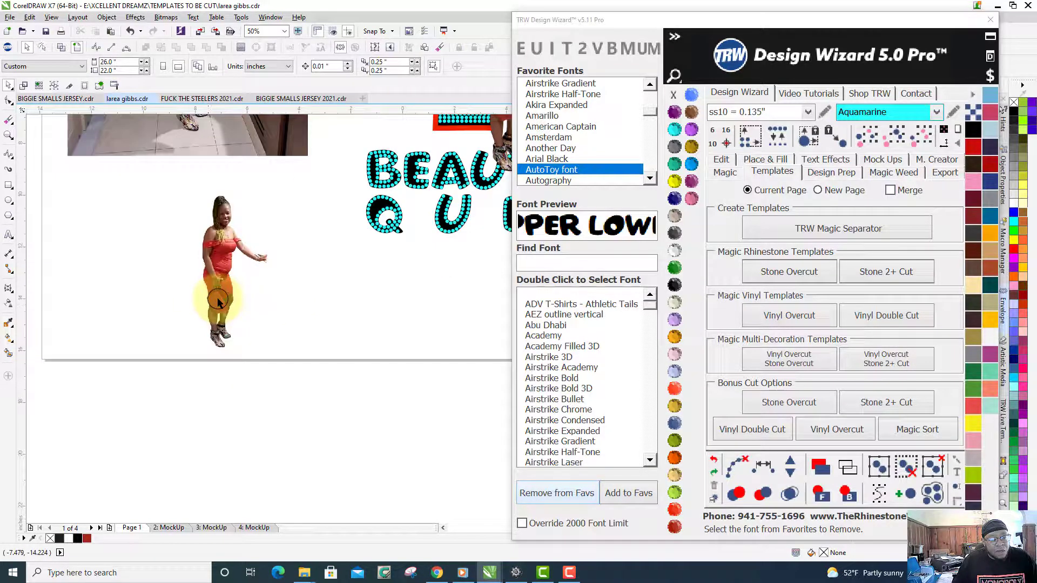
{"action": "left_click", "coordinate": [8, 233]}
{"action": "left_click", "coordinate": [106, 280]}
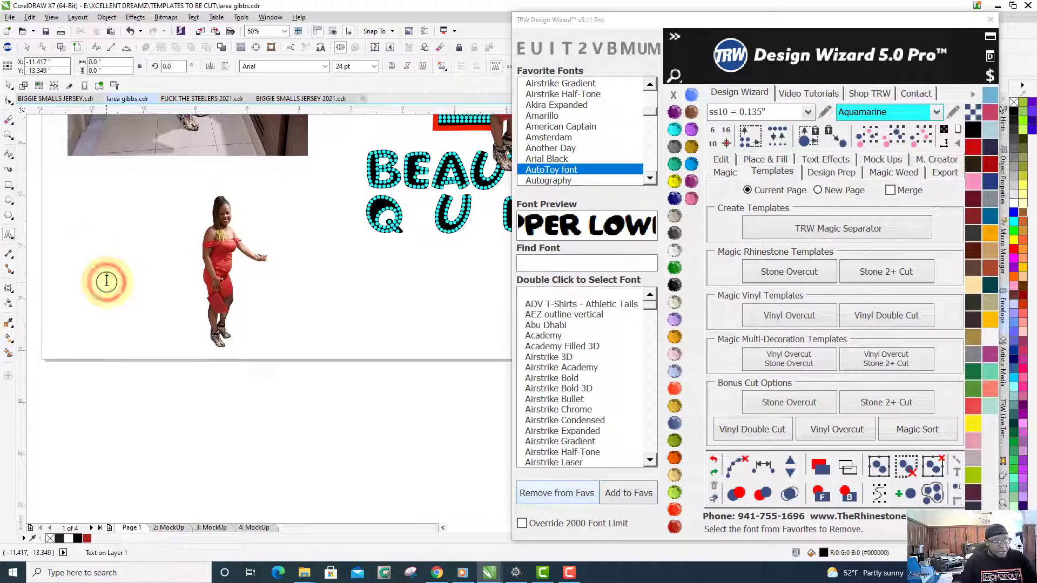
{"action": "type", "text": "Toppy"}
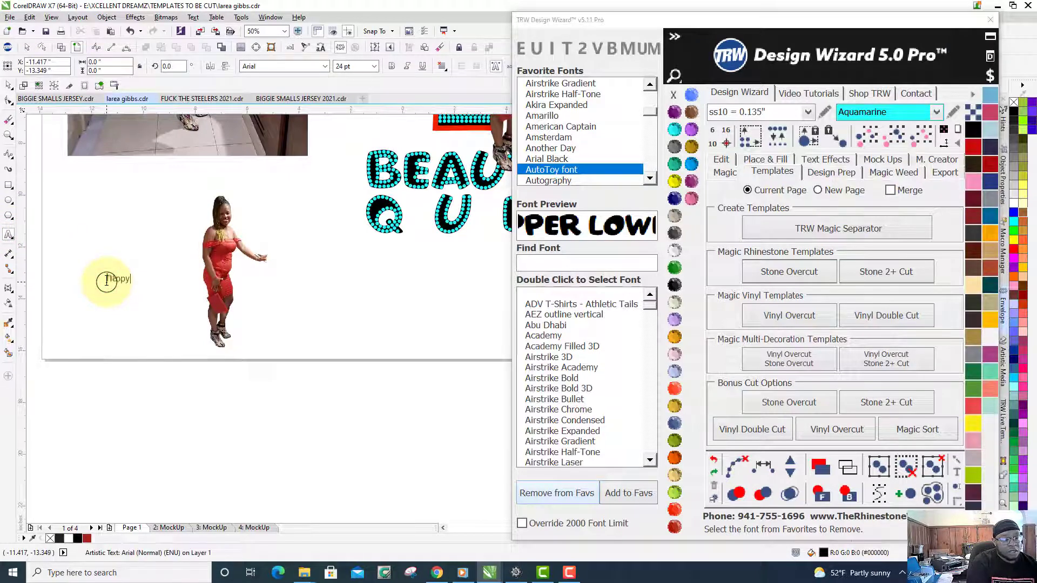
{"action": "key", "text": "ctrl+space"}
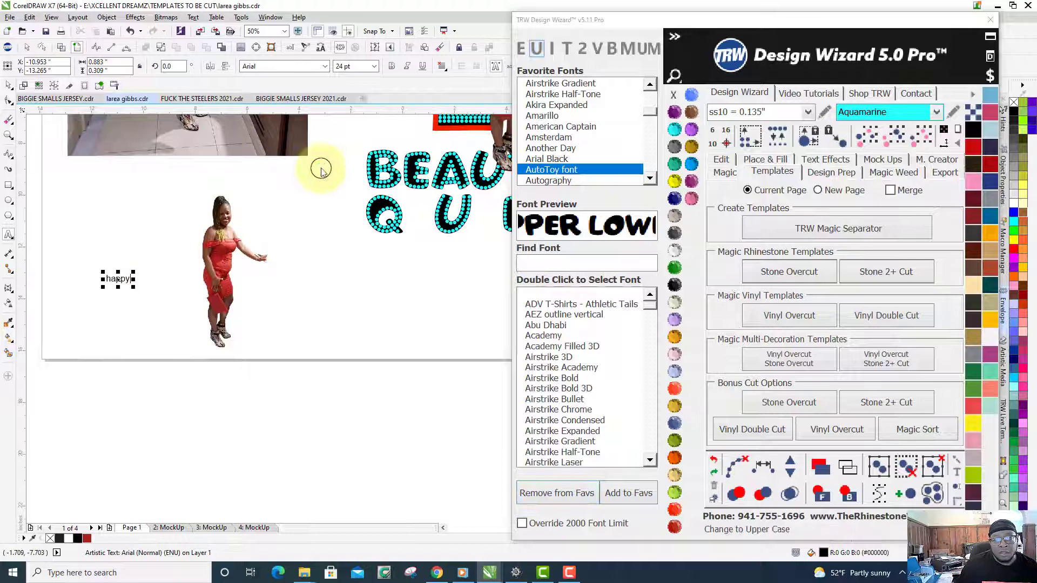
{"action": "left_click", "coordinate": [535, 51]}
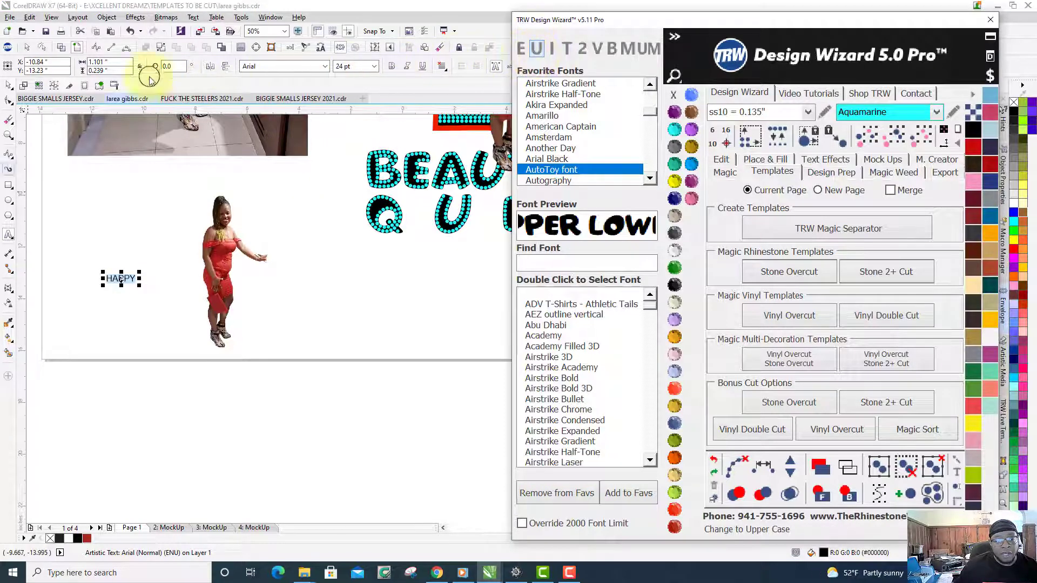
Duplicate the HAPPY text just below the original and replace the copy's wording with 45
{"action": "left_click", "coordinate": [8, 86]}
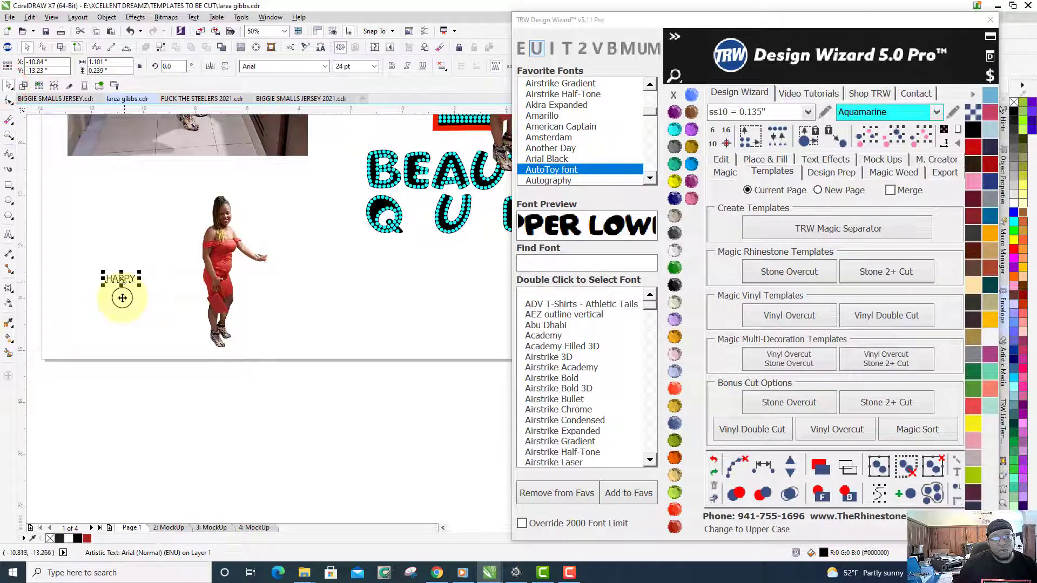
{"action": "left_click_drag", "start_coordinate": [122, 297], "coordinate": [124, 302]}
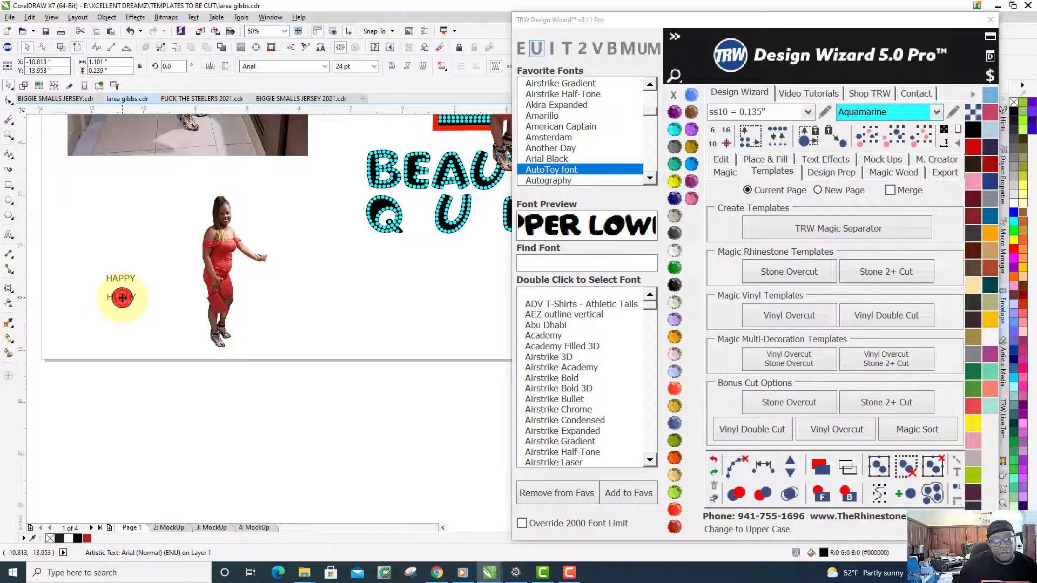
{"action": "double_click", "coordinate": [122, 297]}
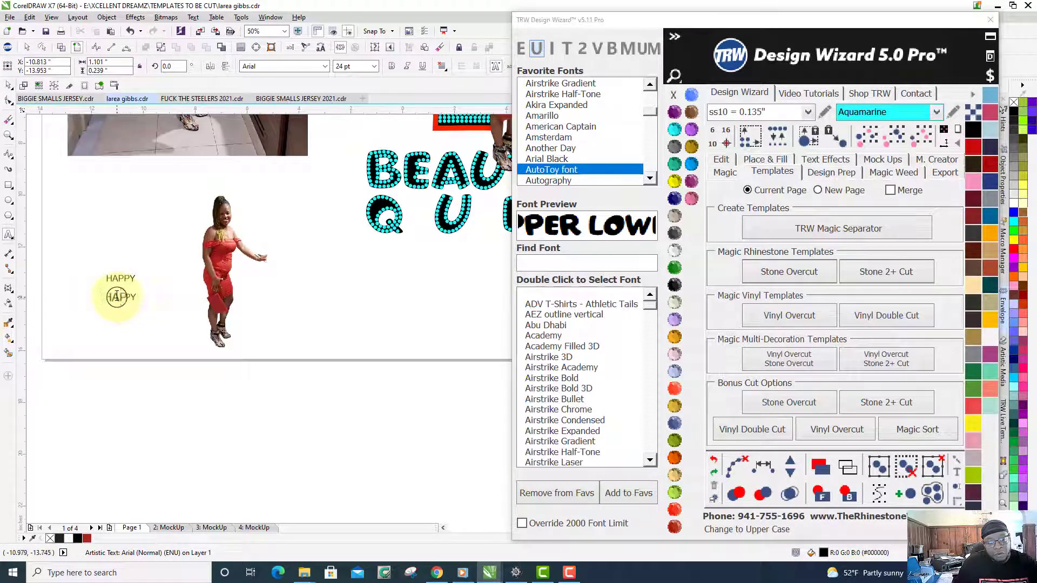
{"action": "key", "text": "Delete"}
{"action": "left_click", "coordinate": [8, 87]}
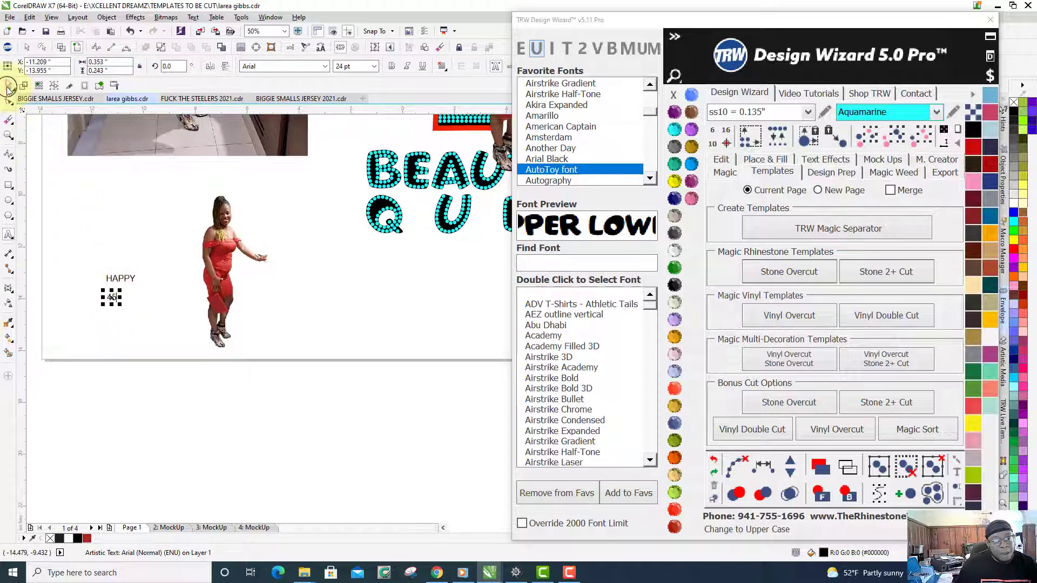
Duplicate the 45 text below it, reword the copy as "beautiful", convert it to upper case and move it slightly lower
{"action": "left_click", "coordinate": [111, 264]}
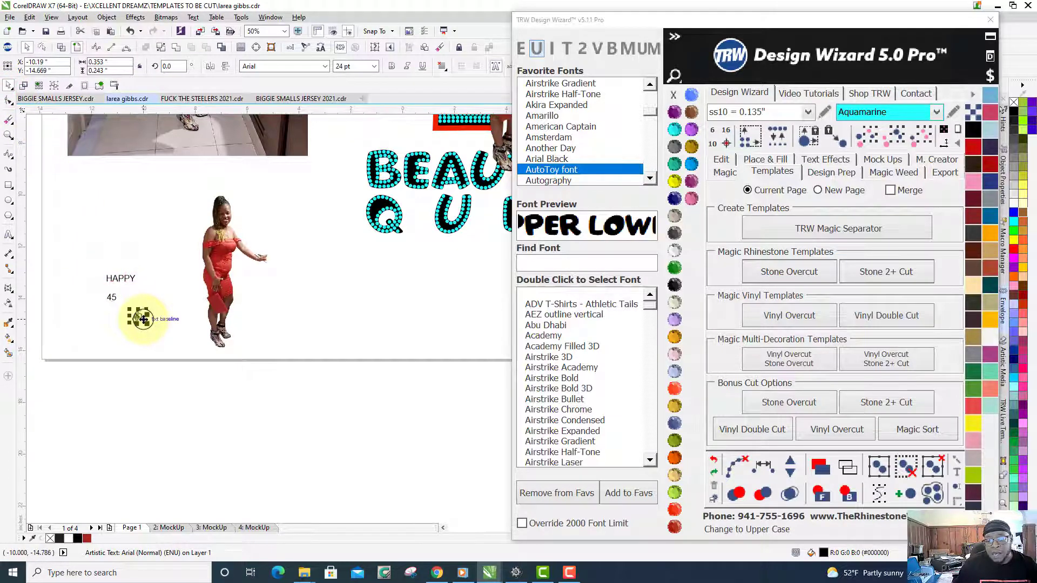
{"action": "scroll", "coordinate": [140, 316], "scroll_direction": "up", "scroll_amount": 2}
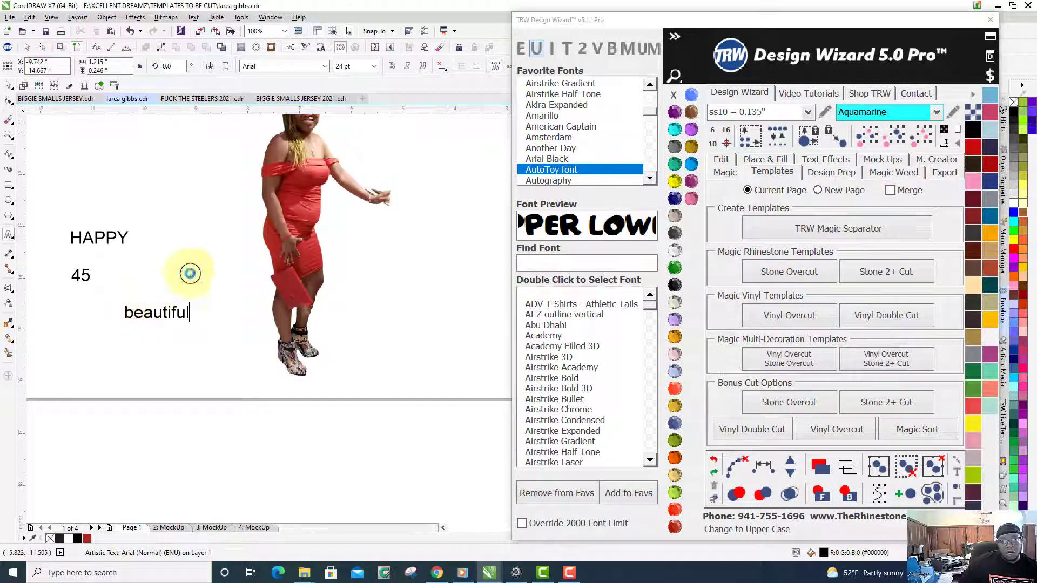
{"action": "left_click", "coordinate": [536, 48]}
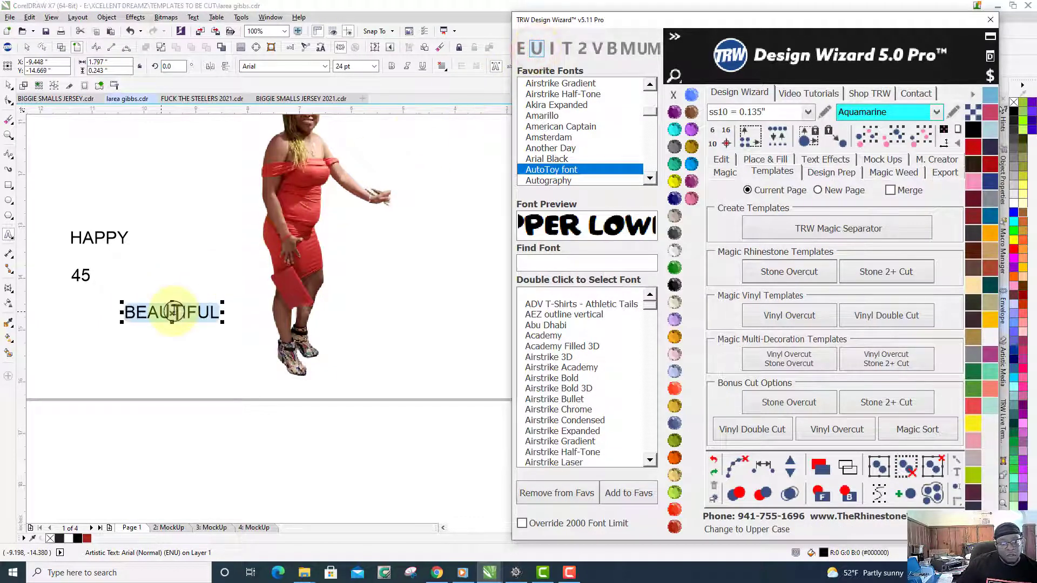
{"action": "left_click_drag", "start_coordinate": [173, 306], "coordinate": [174, 333]}
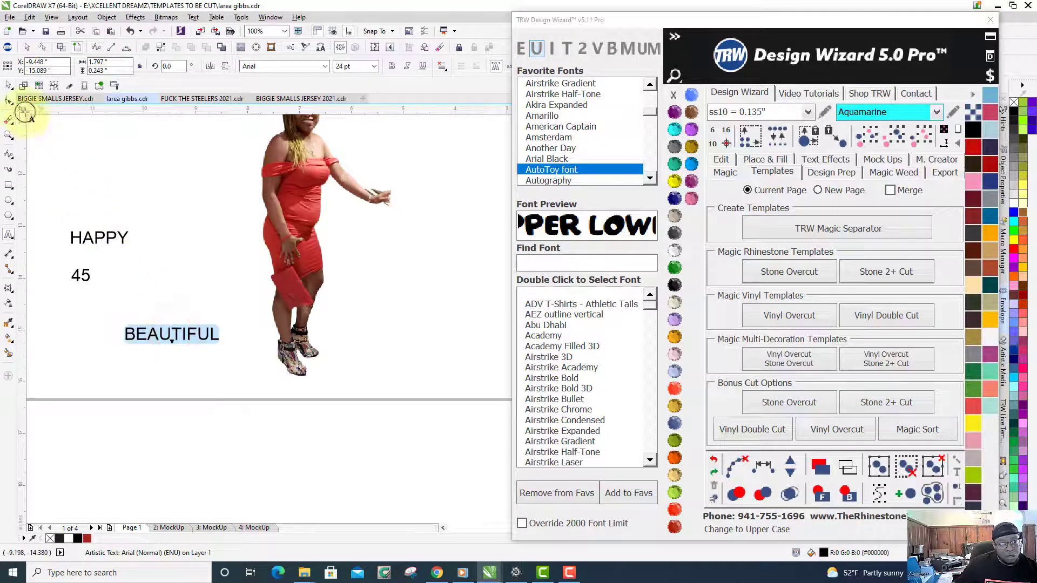
{"action": "left_click", "coordinate": [8, 85]}
Duplicate the BEAUTIFUL text directly beneath itself, reword the copy as "queen" and convert it to upper case
{"action": "left_click", "coordinate": [172, 334]}
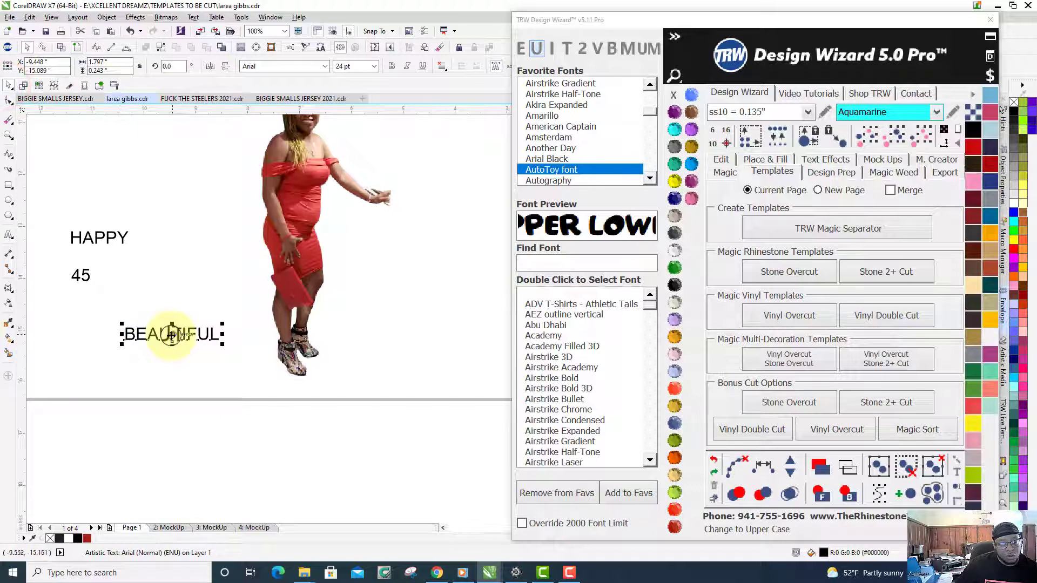
{"action": "left_click_drag", "start_coordinate": [172, 335], "coordinate": [176, 356]}
{"action": "right_click", "coordinate": [176, 357]}
{"action": "double_click", "coordinate": [177, 357]}
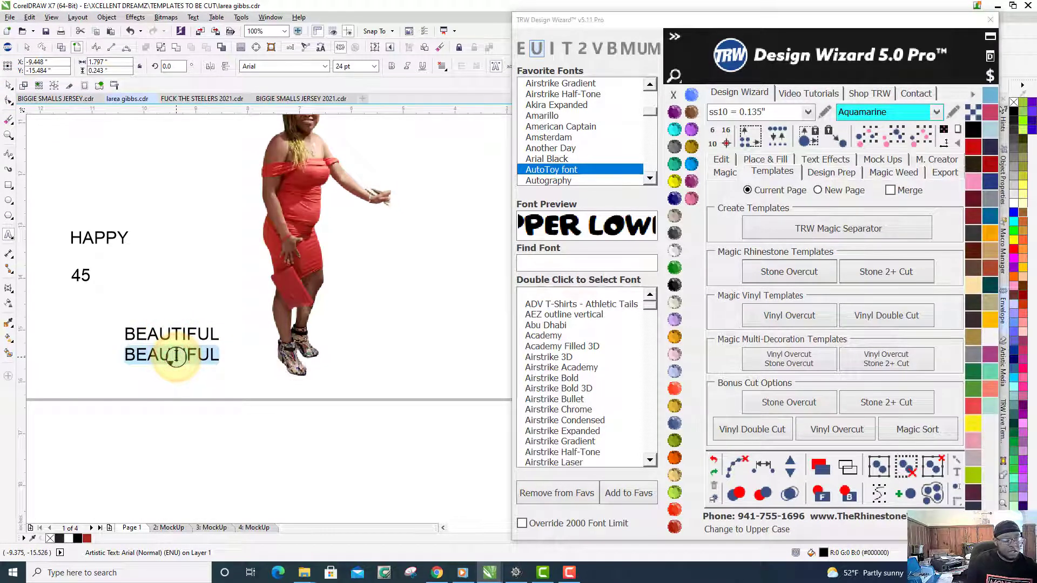
{"action": "type", "text": "queen"}
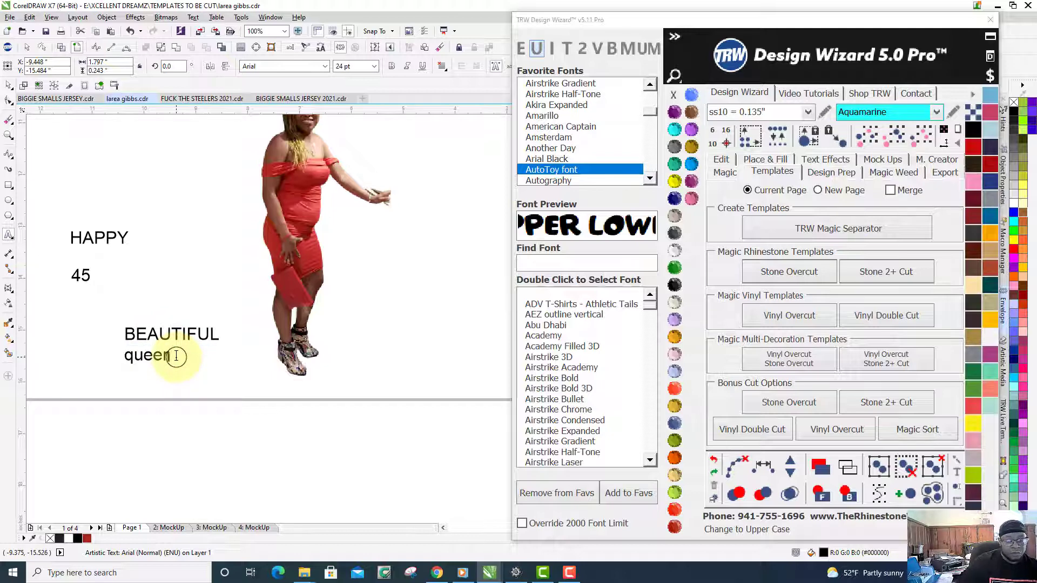
{"action": "left_click", "coordinate": [536, 48]}
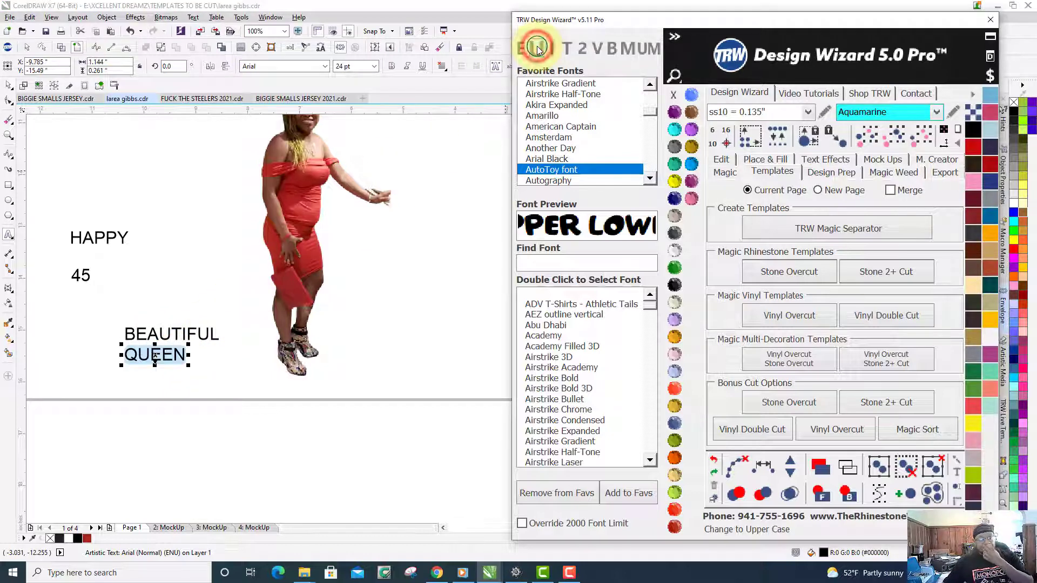
{"action": "left_click", "coordinate": [8, 87]}
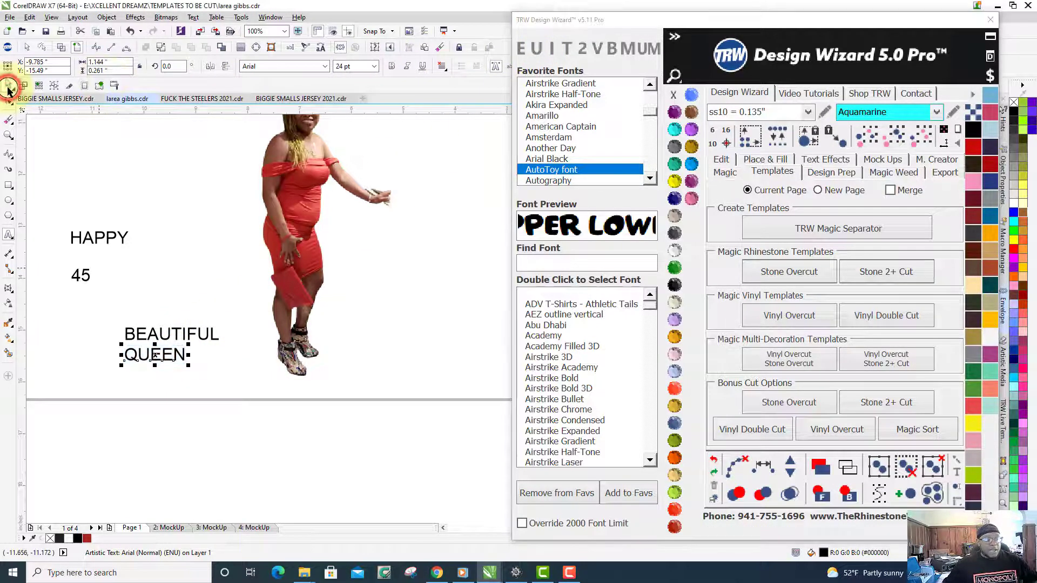
Move the HAPPY text above the cut-out woman's head and apply the AutoToy font to it
{"action": "key", "text": "F3"}
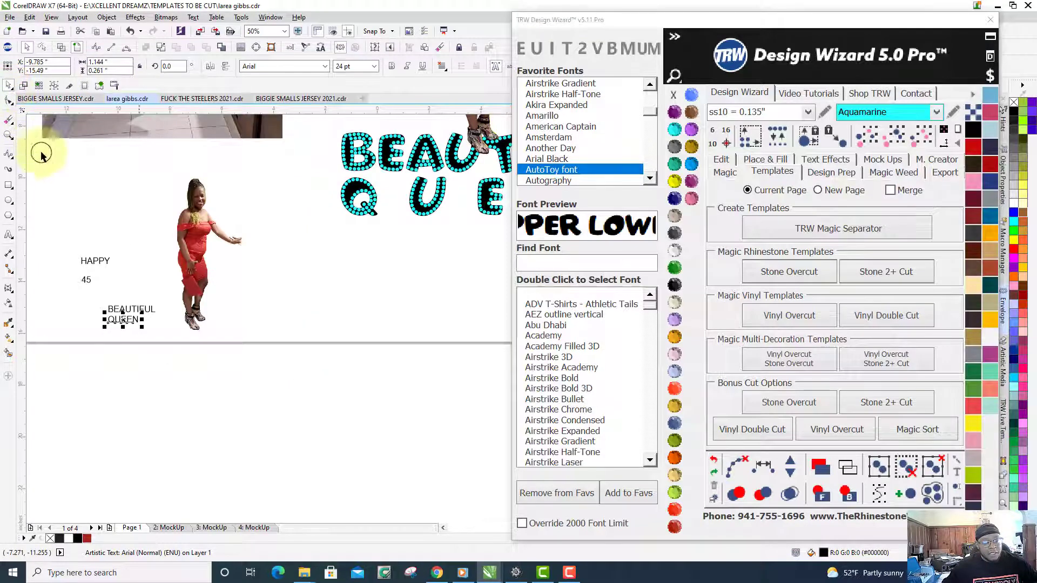
{"action": "left_click_drag", "start_coordinate": [96, 261], "coordinate": [196, 166]}
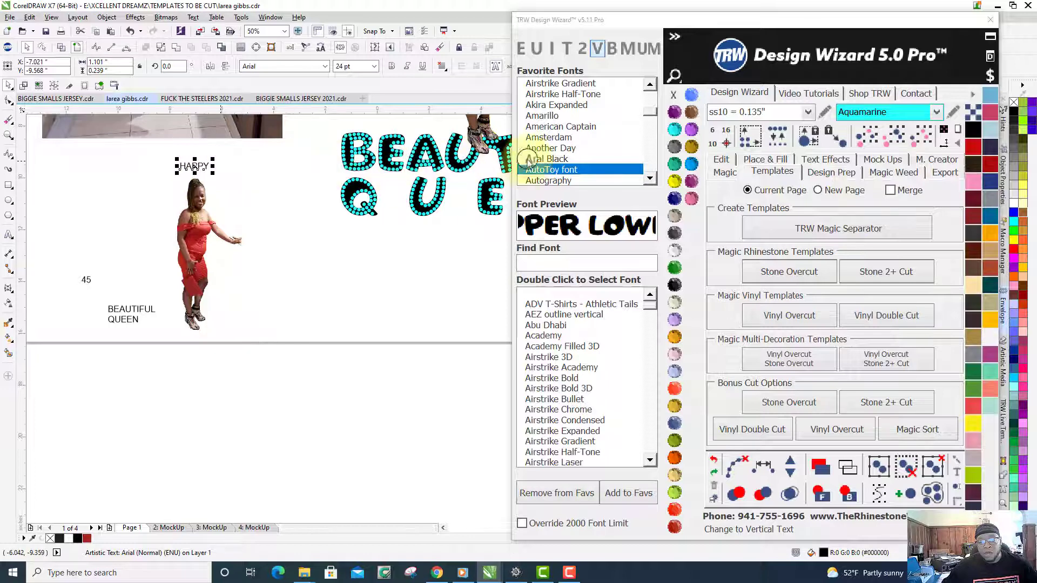
{"action": "left_click", "coordinate": [551, 159]}
{"action": "left_click", "coordinate": [559, 170]}
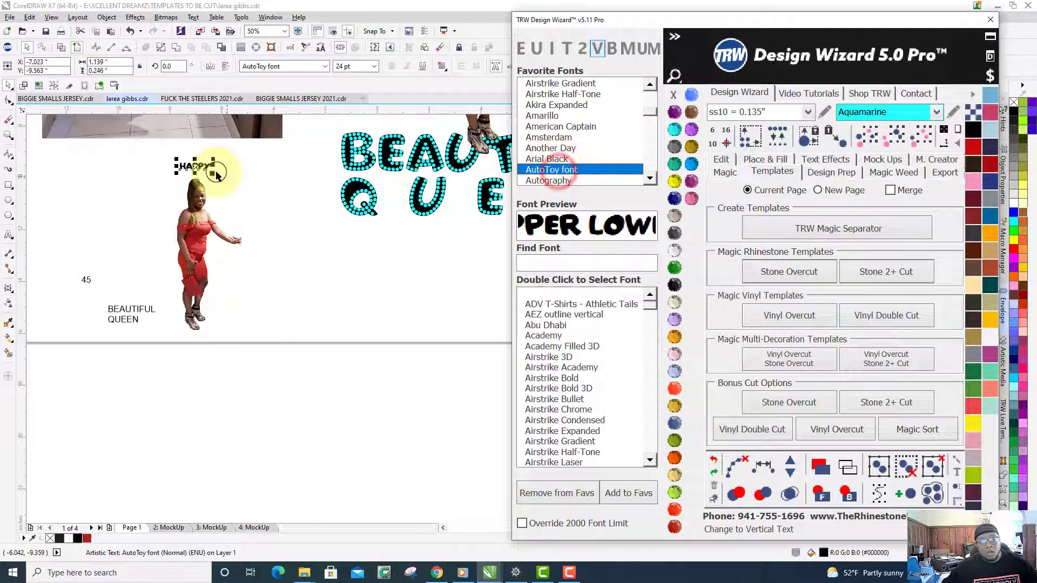
Enlarge the HAPPY text to about 3.66 inches wide and reposition it over the woman's head
{"action": "scroll", "coordinate": [216, 173], "scroll_direction": "down", "scroll_amount": 2}
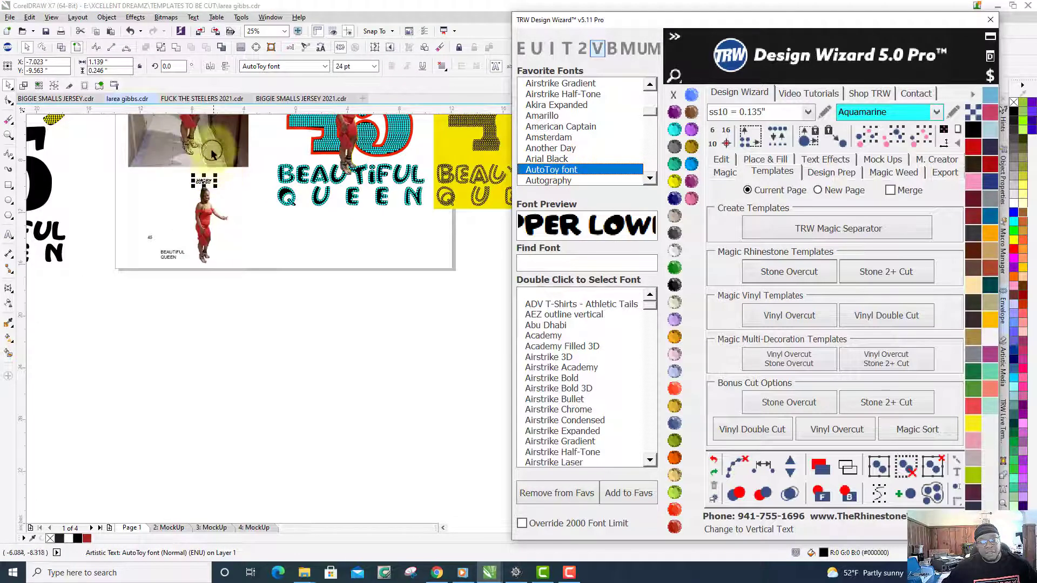
{"action": "scroll", "coordinate": [209, 140], "scroll_direction": "up", "scroll_amount": 4}
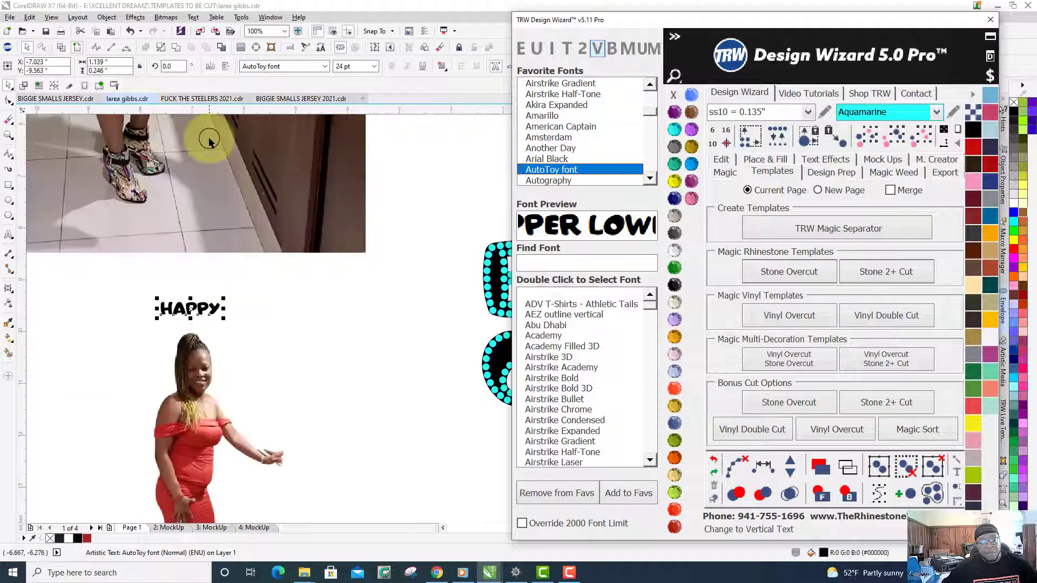
{"action": "left_click_drag", "start_coordinate": [224, 318], "coordinate": [316, 366]}
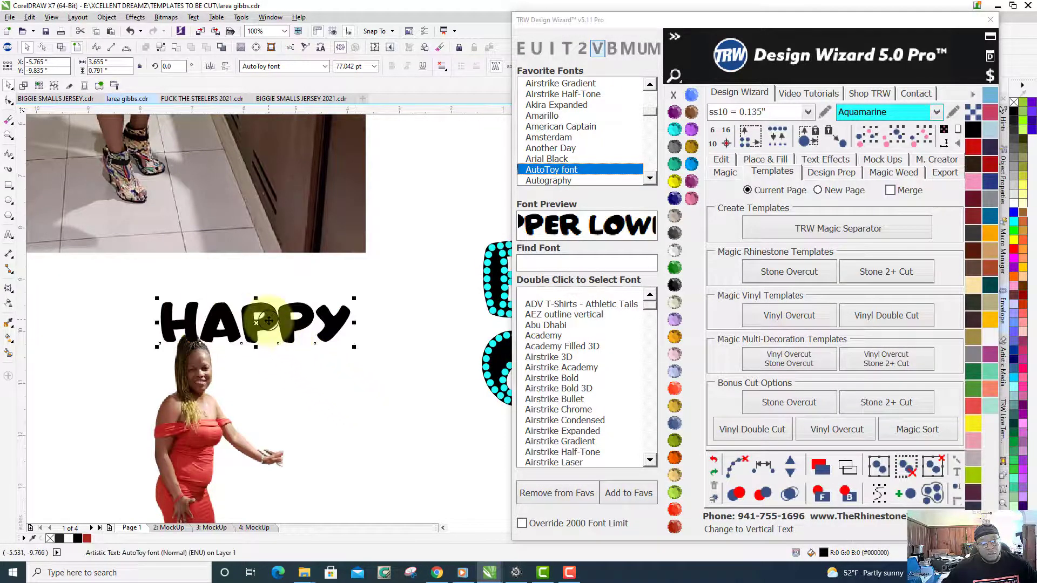
{"action": "left_click_drag", "start_coordinate": [268, 322], "coordinate": [197, 298]}
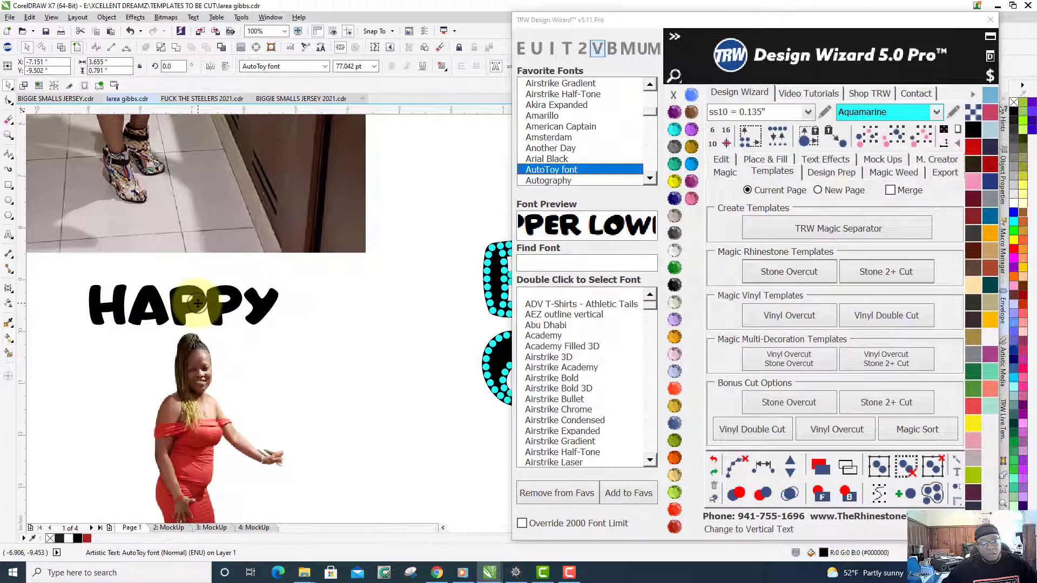
Align the HAPPY text and the cut-out woman on their vertical centres and clear the selection
{"action": "scroll", "coordinate": [241, 295], "scroll_direction": "down", "scroll_amount": 2}
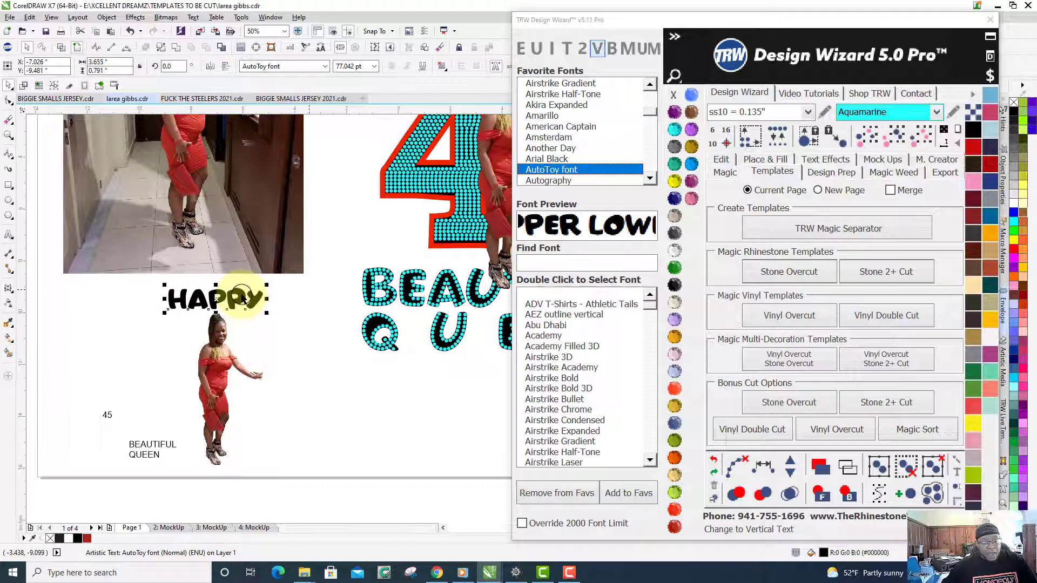
{"action": "left_click", "coordinate": [213, 363], "text": "shift"}
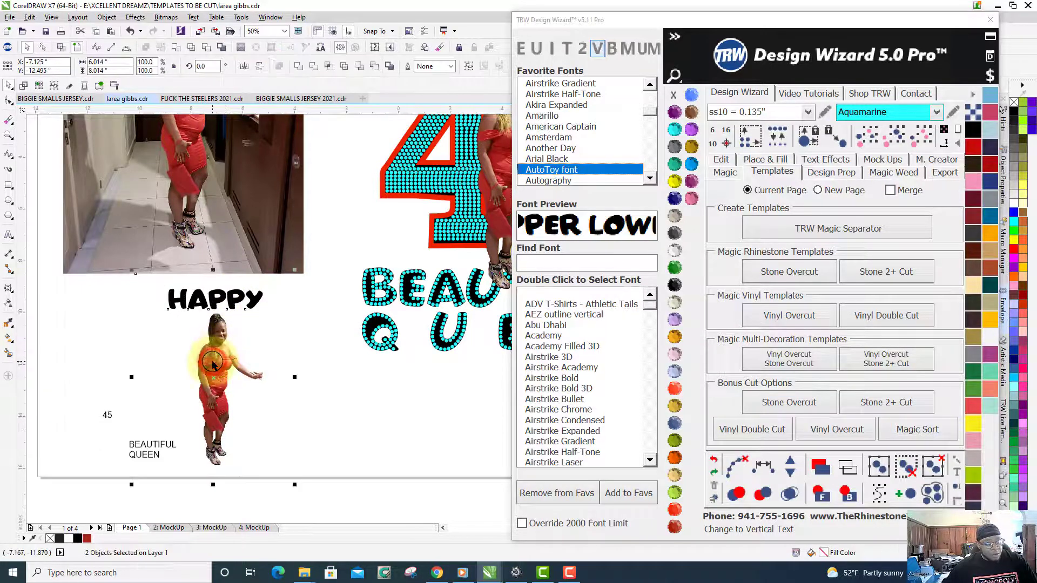
{"action": "key", "text": "c"}
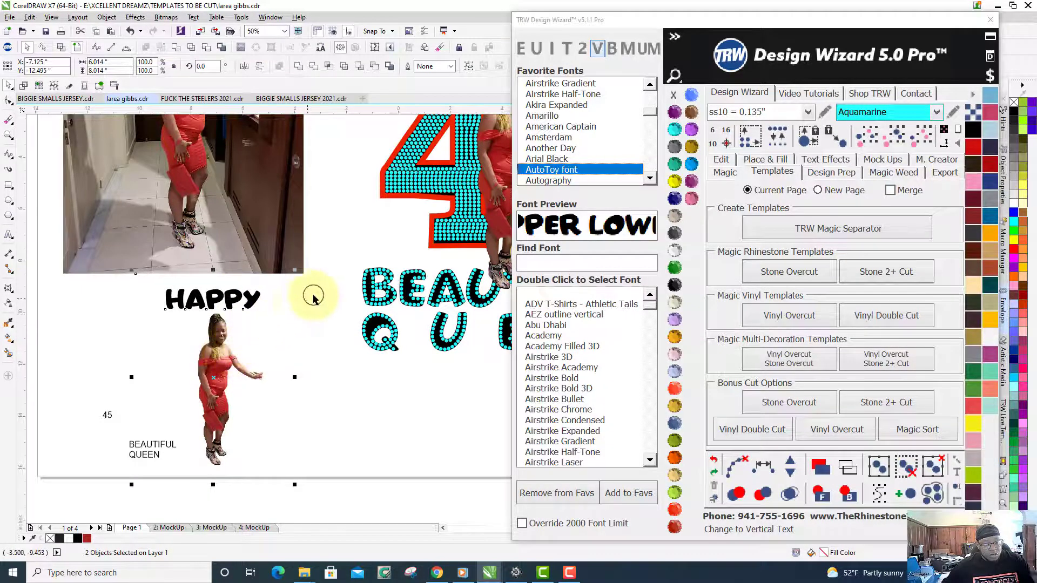
{"action": "left_click", "coordinate": [314, 296]}
Examine the cut-out's bitmap frame around the woman in wireframe view and return to the full-colour view
{"action": "scroll", "coordinate": [229, 342], "scroll_direction": "up", "scroll_amount": 2}
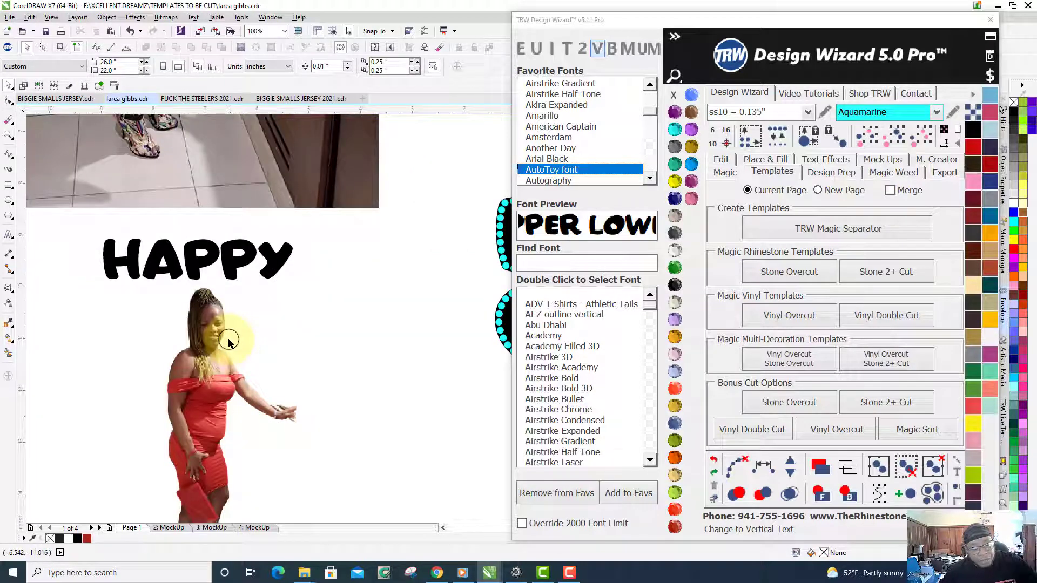
{"action": "left_click", "coordinate": [61, 47]}
{"action": "scroll", "coordinate": [207, 295], "scroll_direction": "down", "scroll_amount": 2}
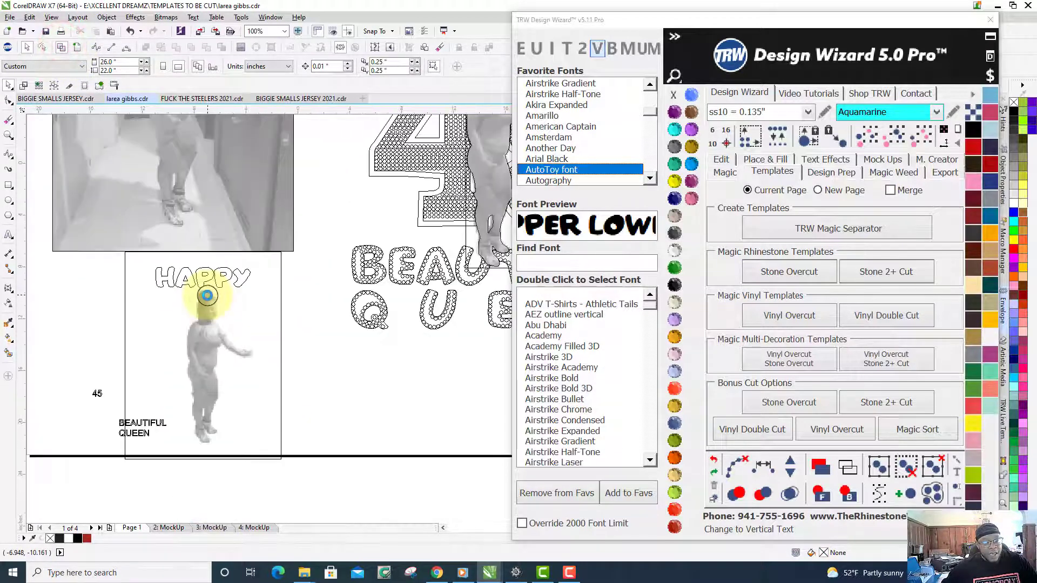
{"action": "scroll", "coordinate": [207, 295], "scroll_direction": "down", "scroll_amount": 2}
{"action": "scroll", "coordinate": [231, 394], "scroll_direction": "down", "scroll_amount": 2}
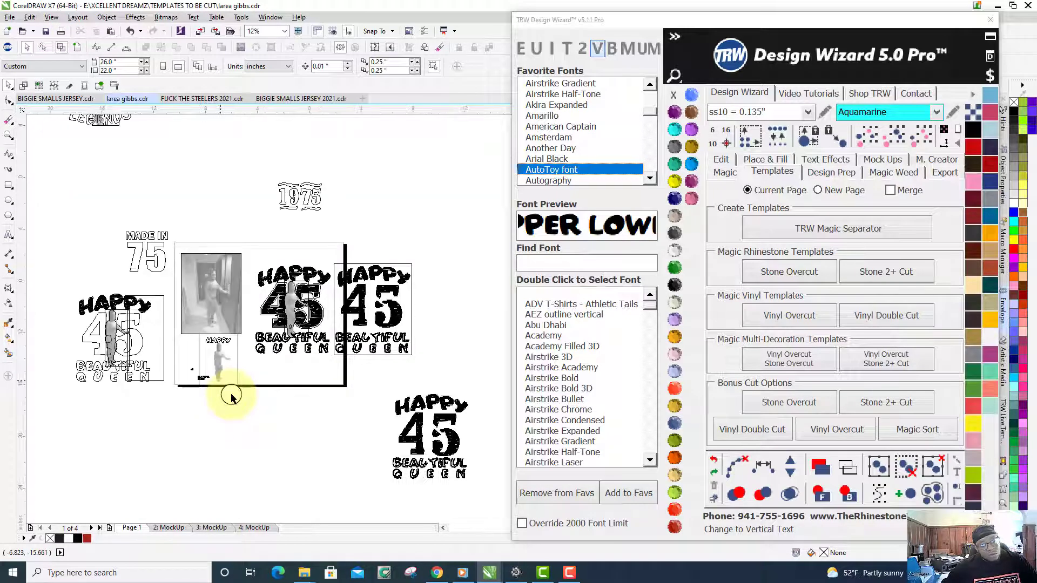
{"action": "scroll", "coordinate": [230, 395], "scroll_direction": "up", "scroll_amount": 2}
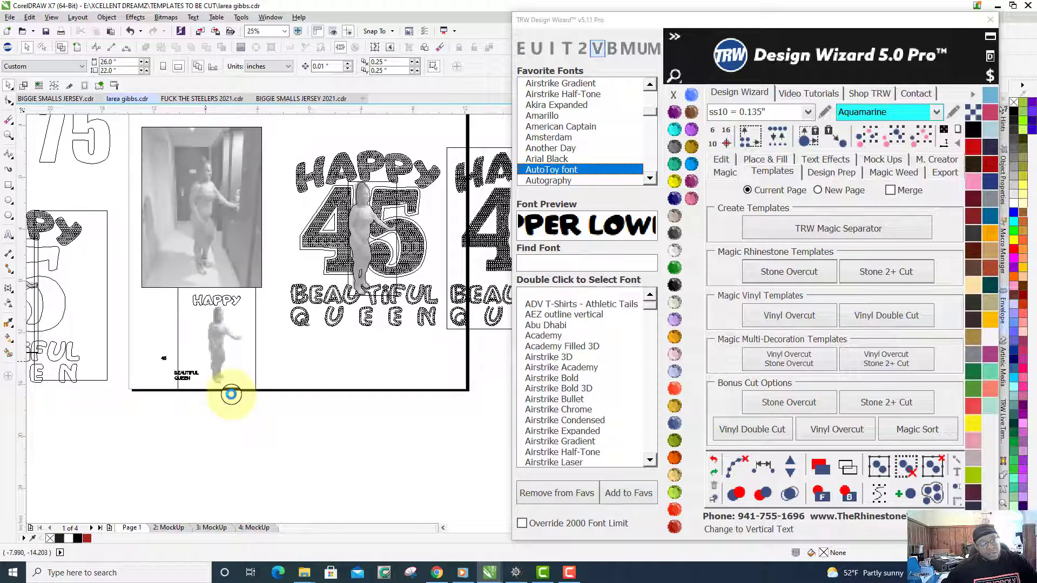
{"action": "scroll", "coordinate": [231, 395], "scroll_direction": "up", "scroll_amount": 1}
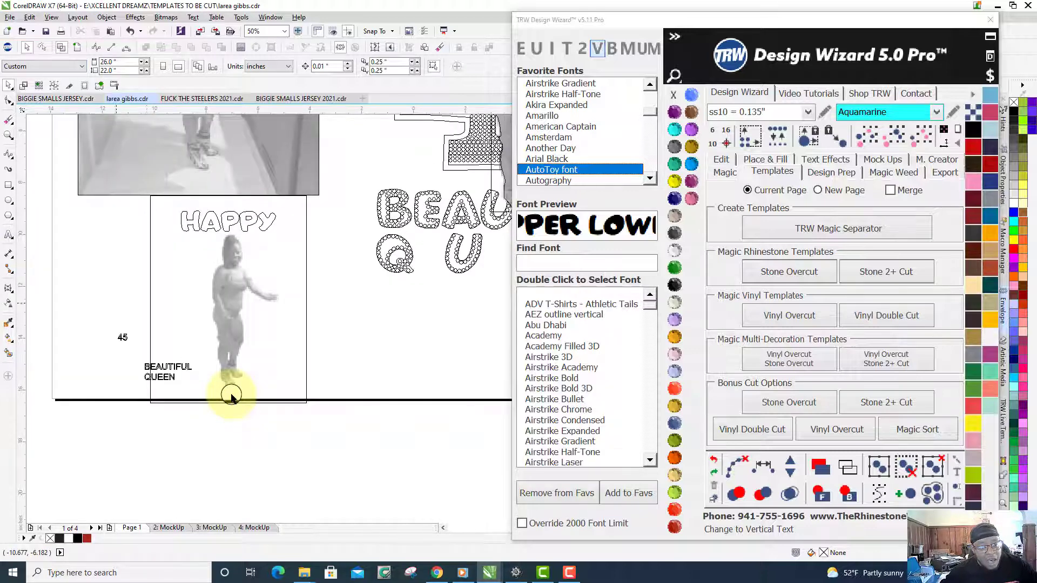
{"action": "left_click", "coordinate": [74, 48]}
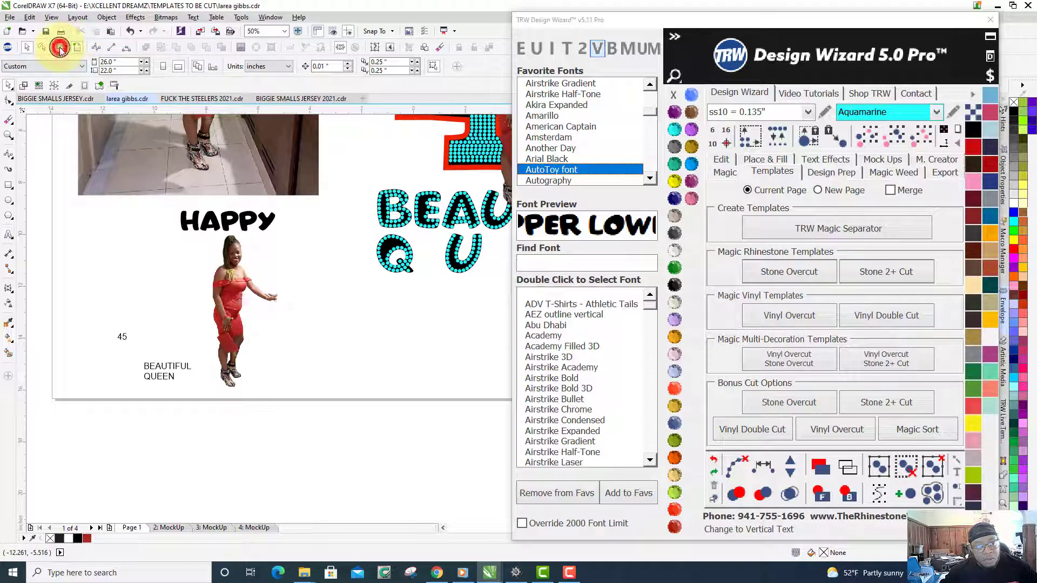
{"action": "left_click", "coordinate": [61, 48]}
{"action": "left_click", "coordinate": [78, 49]}
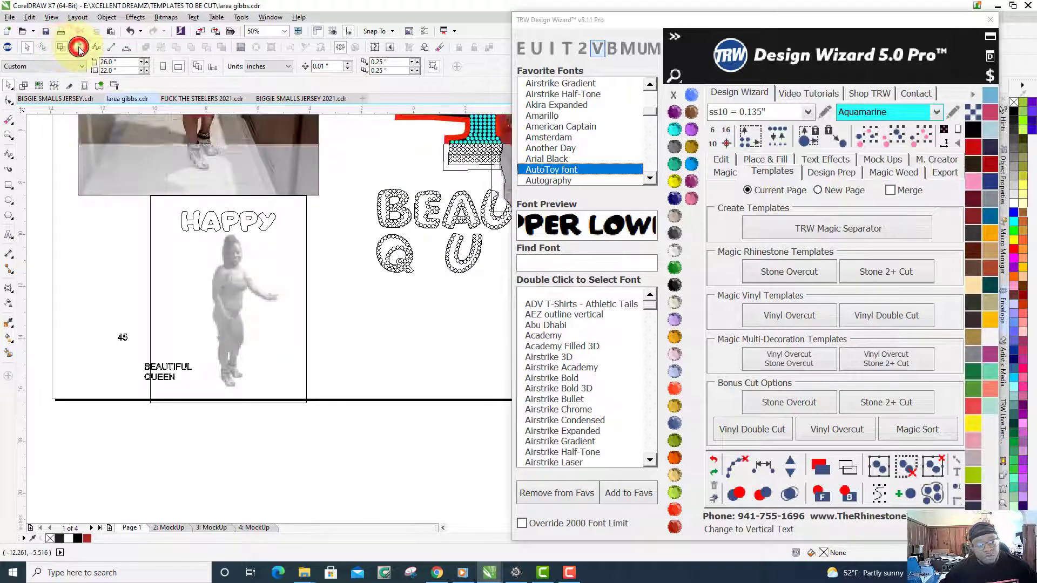
Draw tall rectangles over the empty bitmap areas behind the woman (about 3.46 × 8.38 inches) and beyond her outstretched hand (about 2.58 × 9.77 inches)
{"action": "left_click", "coordinate": [218, 295]}
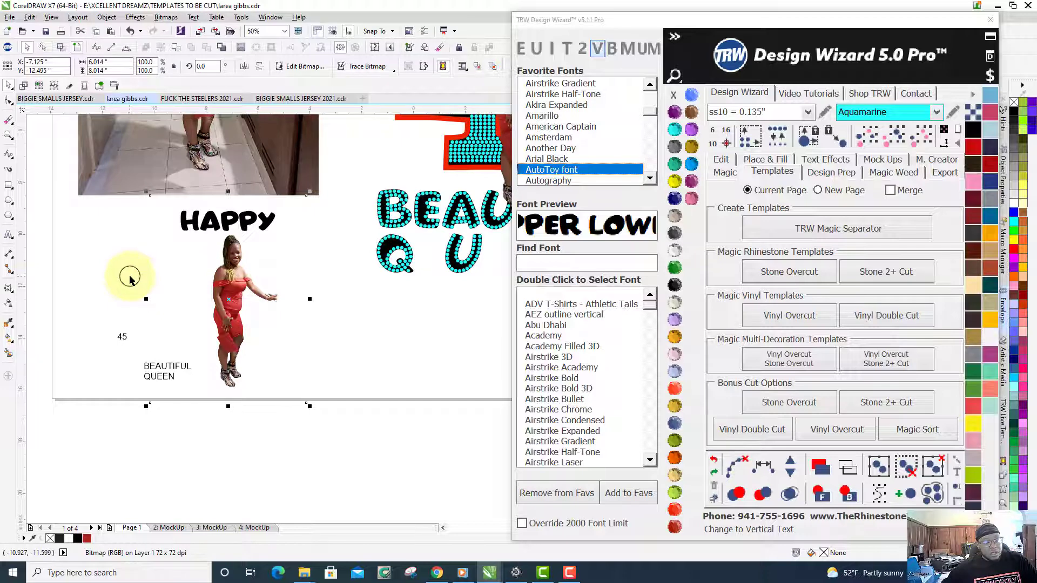
{"action": "left_click", "coordinate": [8, 184]}
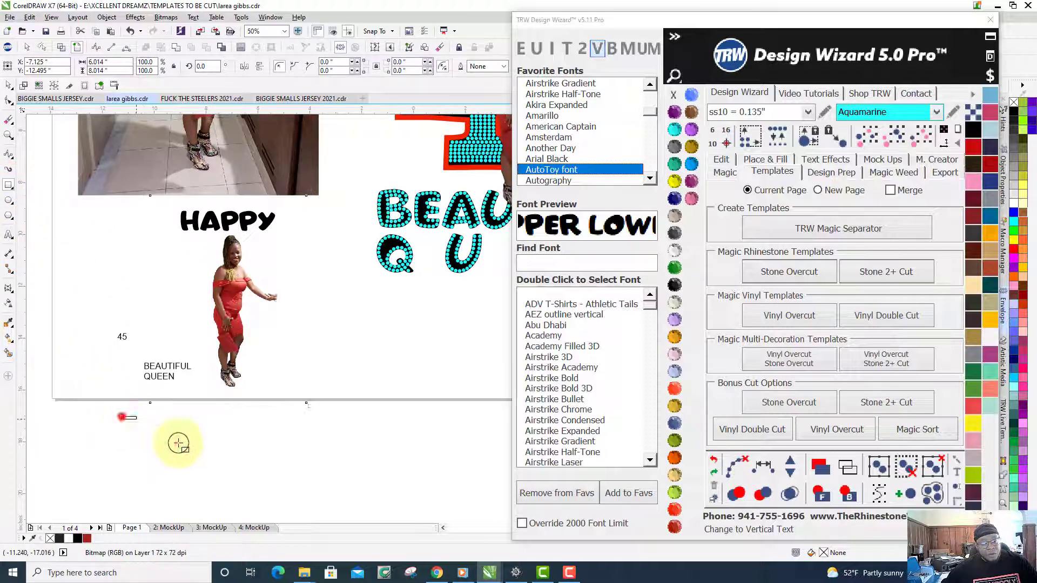
{"action": "left_click_drag", "start_coordinate": [121, 416], "coordinate": [211, 200]}
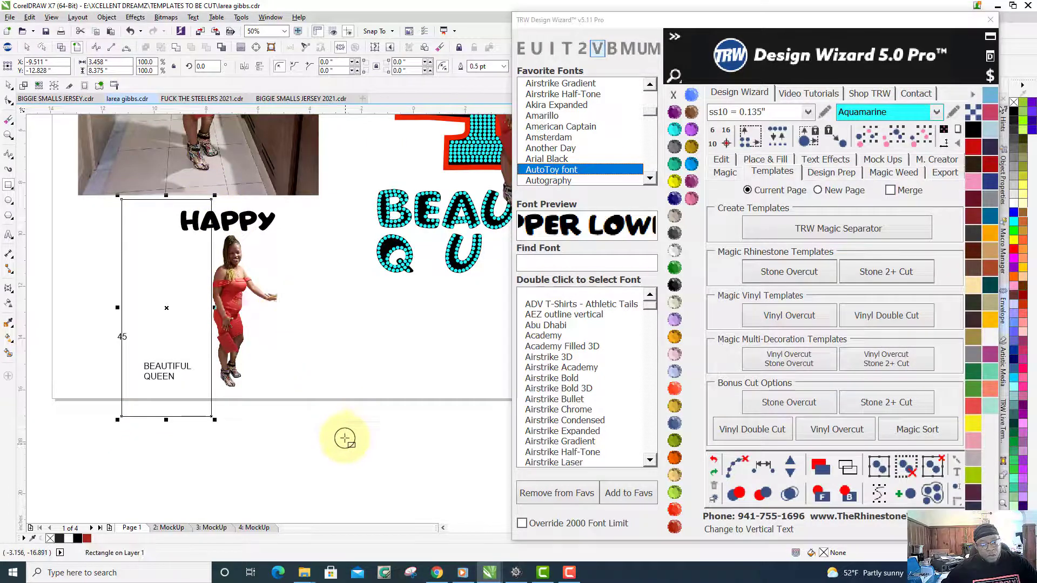
{"action": "left_click_drag", "start_coordinate": [345, 439], "coordinate": [278, 188]}
{"action": "scroll", "coordinate": [276, 304], "scroll_direction": "up", "scroll_amount": 5}
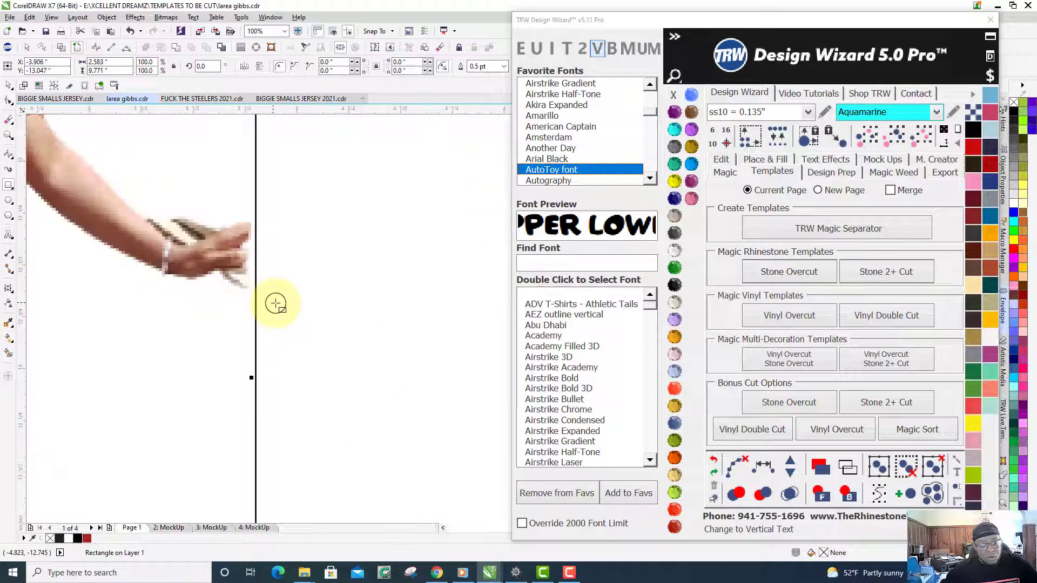
{"action": "scroll", "coordinate": [276, 303], "scroll_direction": "down", "scroll_amount": 6}
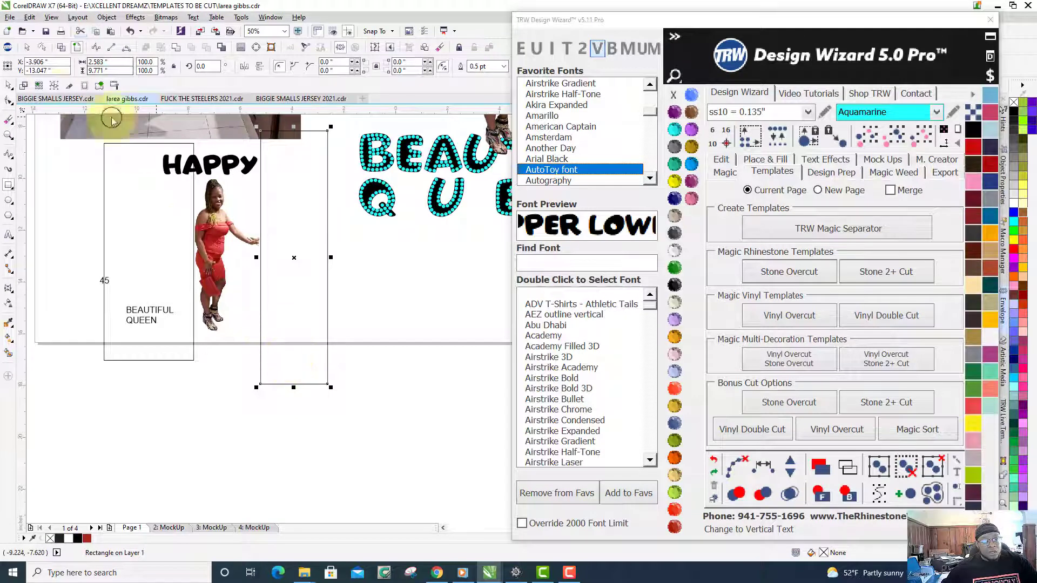
Draw wide rectangles over the empty bitmap areas below the woman's feet (about 10.44 × 3.90 inches) and above her head (about 10.5 × 3.15 inches)
{"action": "left_click", "coordinate": [60, 48]}
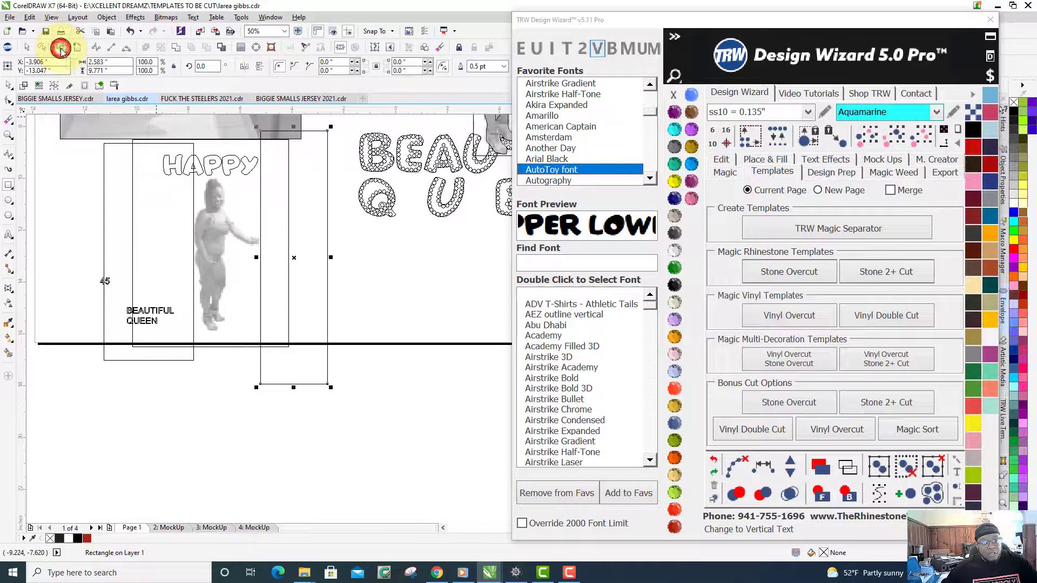
{"action": "left_click", "coordinate": [61, 48]}
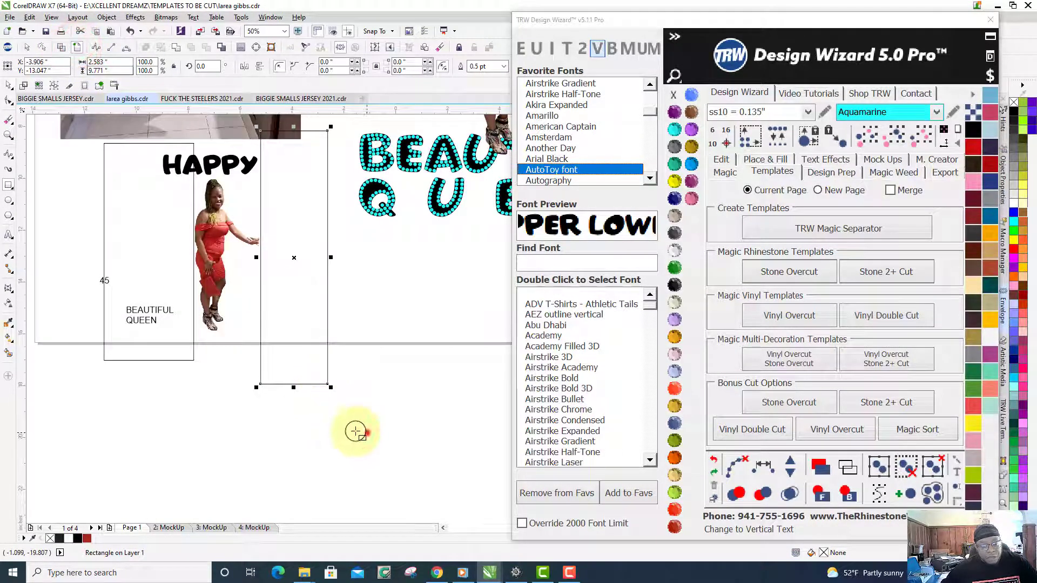
{"action": "left_click_drag", "start_coordinate": [367, 432], "coordinate": [96, 331]}
{"action": "scroll", "coordinate": [96, 332], "scroll_direction": "down", "scroll_amount": 2}
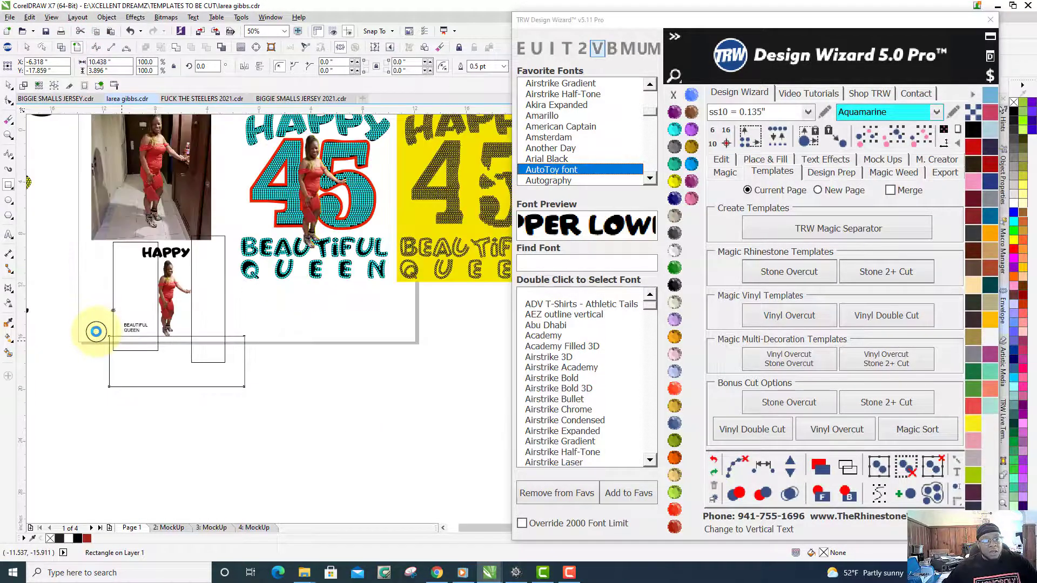
{"action": "scroll", "coordinate": [90, 328], "scroll_direction": "up", "scroll_amount": 2}
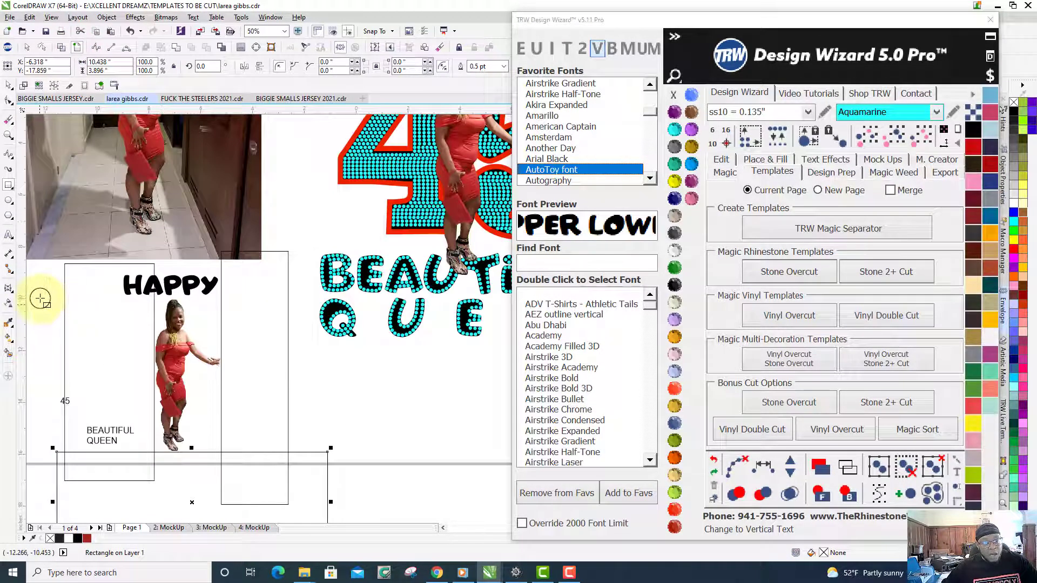
{"action": "left_click_drag", "start_coordinate": [40, 298], "coordinate": [310, 217]}
{"action": "scroll", "coordinate": [311, 218], "scroll_direction": "up", "scroll_amount": 4}
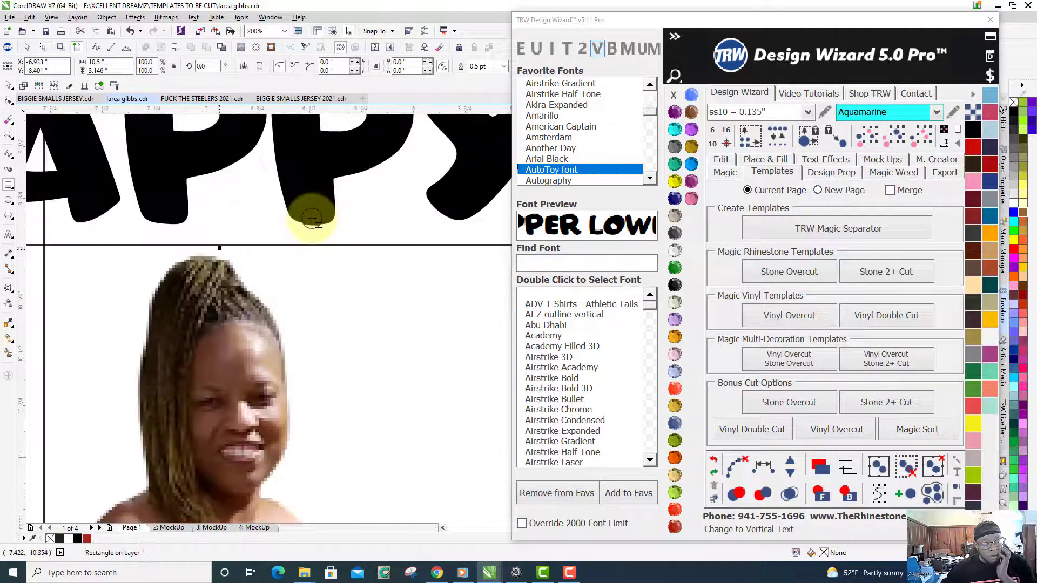
{"action": "scroll", "coordinate": [312, 218], "scroll_direction": "down", "scroll_amount": 2}
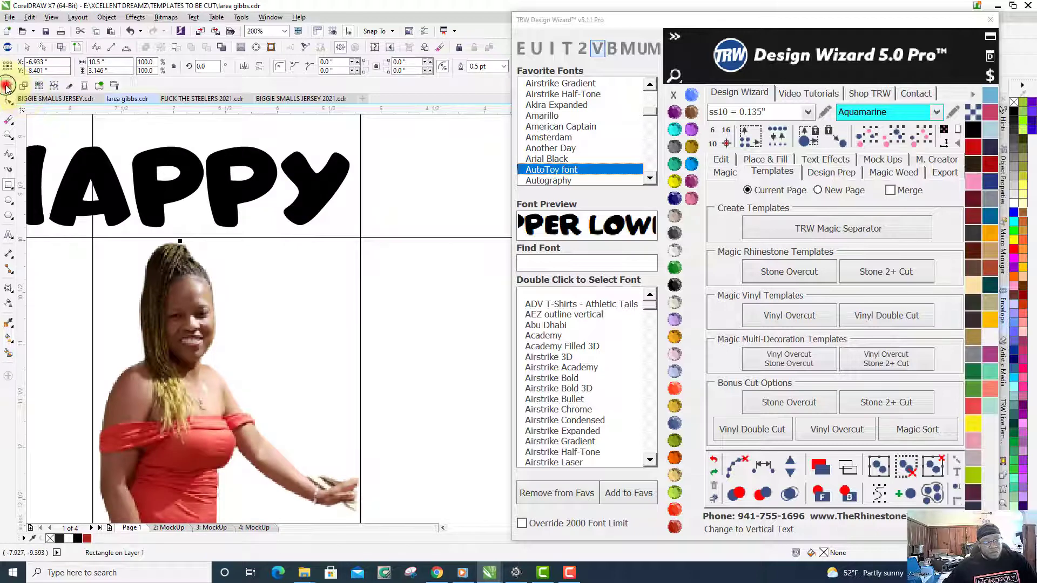
{"action": "key", "text": "F3"}
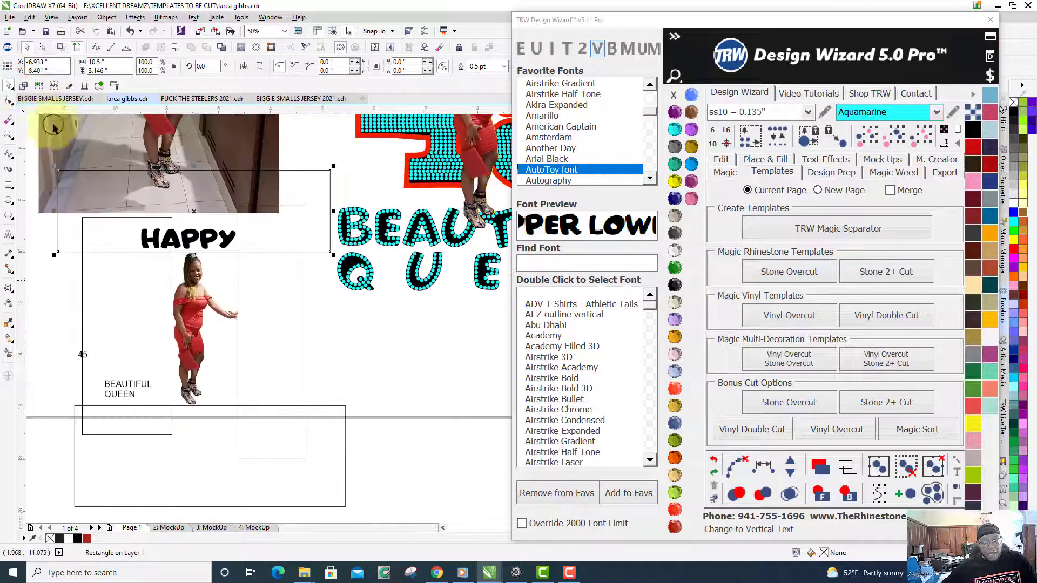
Trim the woman's bitmap with the wide rectangle above her head and delete that rectangle
{"action": "left_click", "coordinate": [338, 361]}
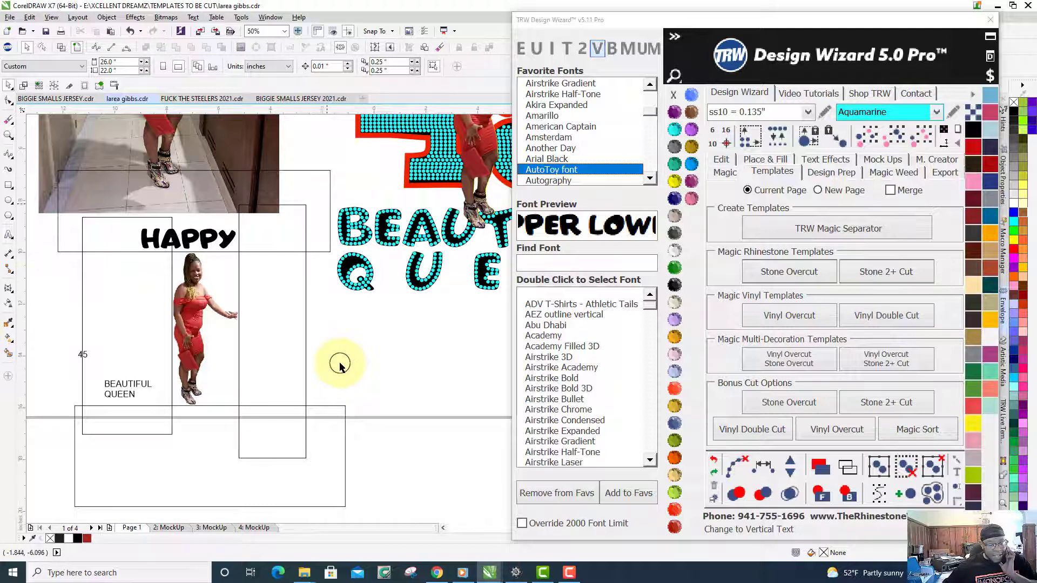
{"action": "left_click", "coordinate": [324, 190]}
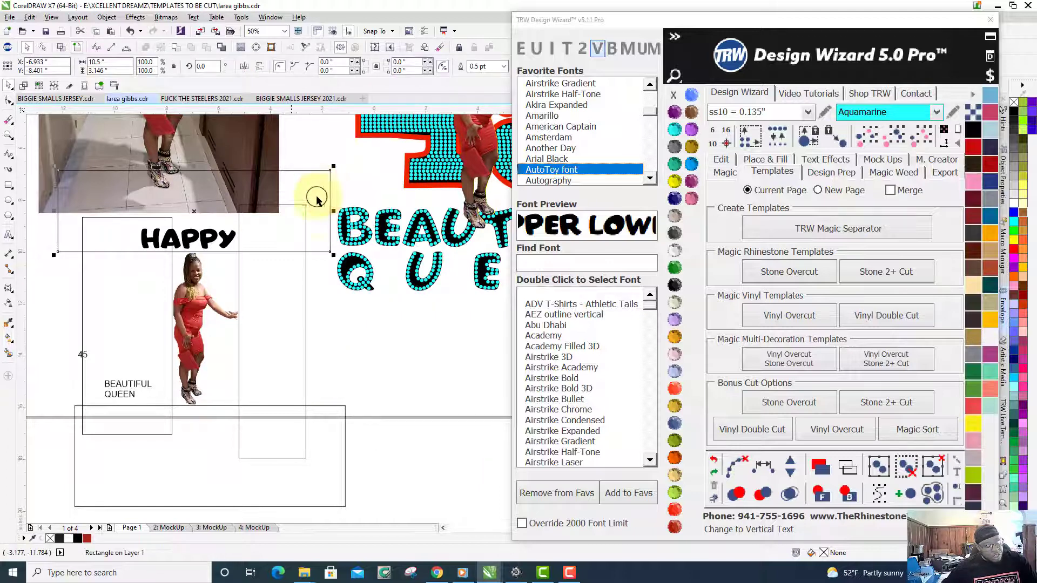
{"action": "left_click", "coordinate": [202, 318], "text": "shift"}
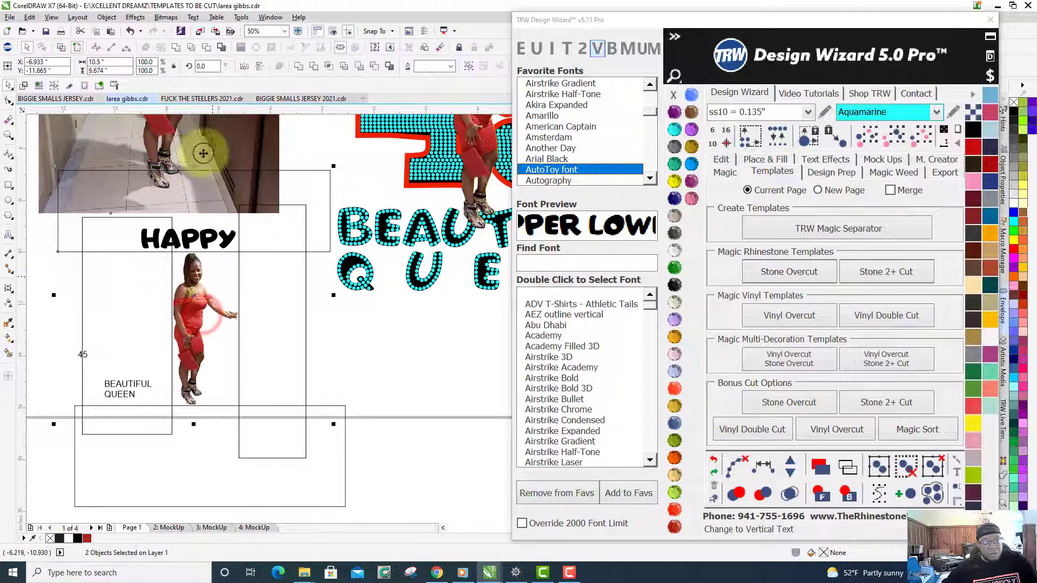
{"action": "left_click", "coordinate": [205, 49]}
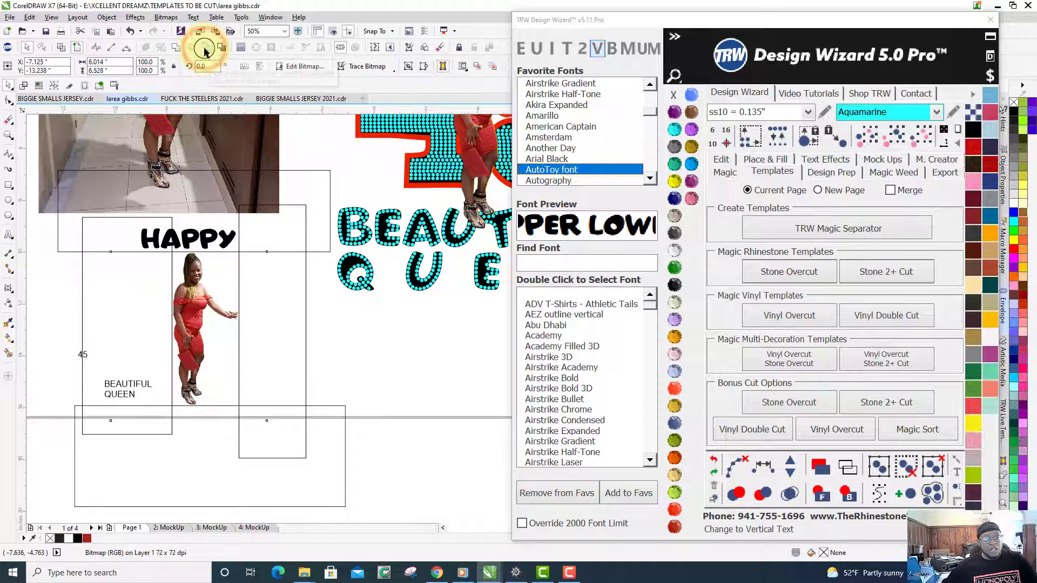
{"action": "left_click", "coordinate": [322, 244]}
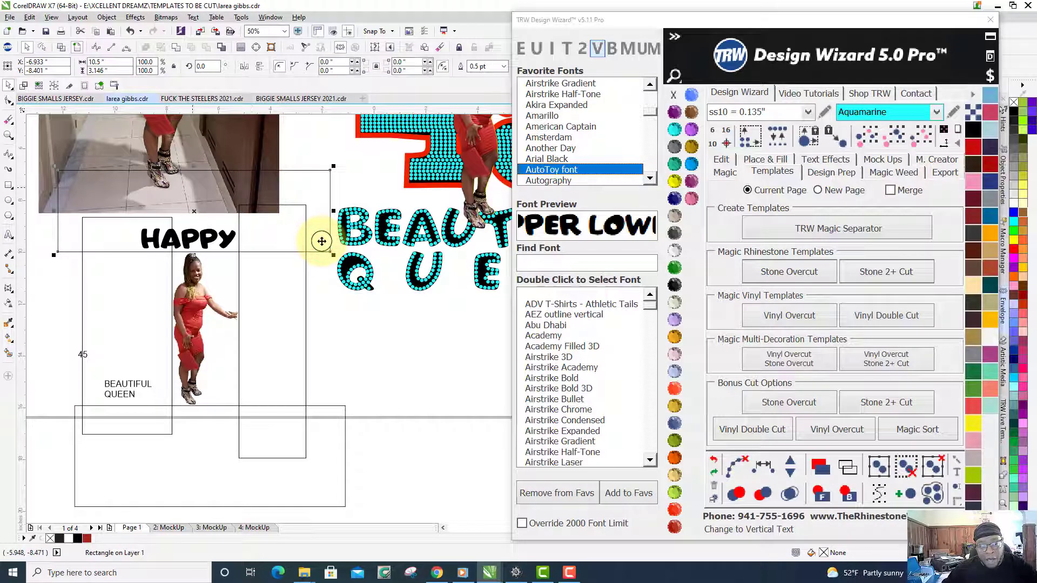
{"action": "key", "text": "Delete"}
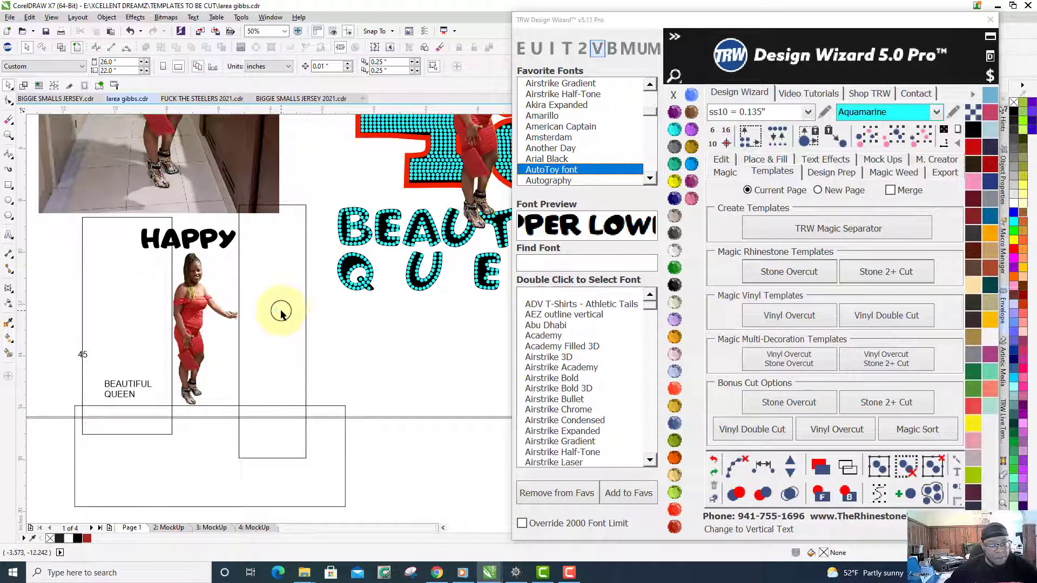
Trim the woman's bitmap with the tall rectangle beyond her outstretched hand and delete that rectangle
{"action": "left_click", "coordinate": [281, 313]}
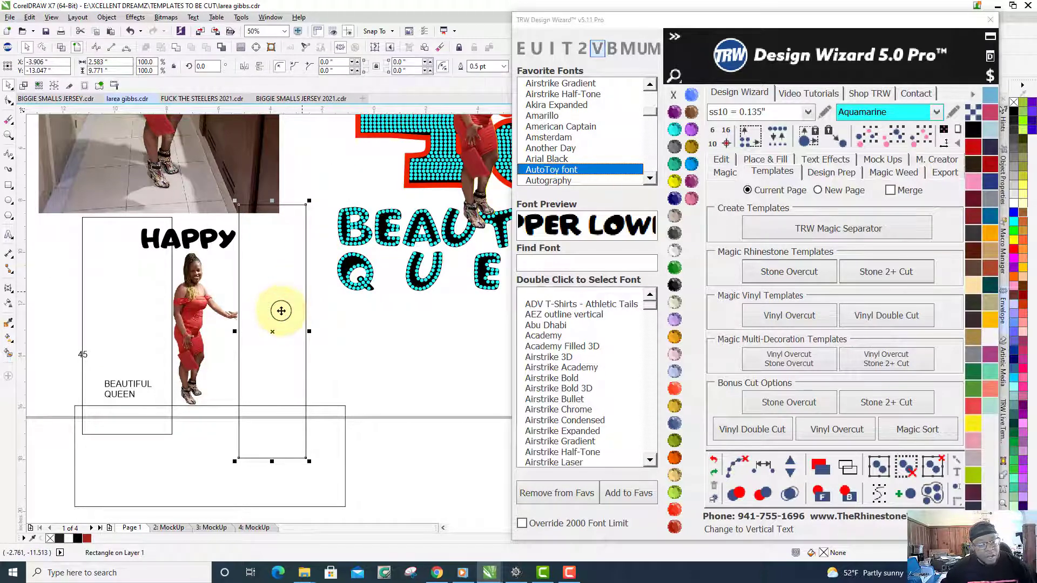
{"action": "left_click", "coordinate": [198, 324], "text": "shift"}
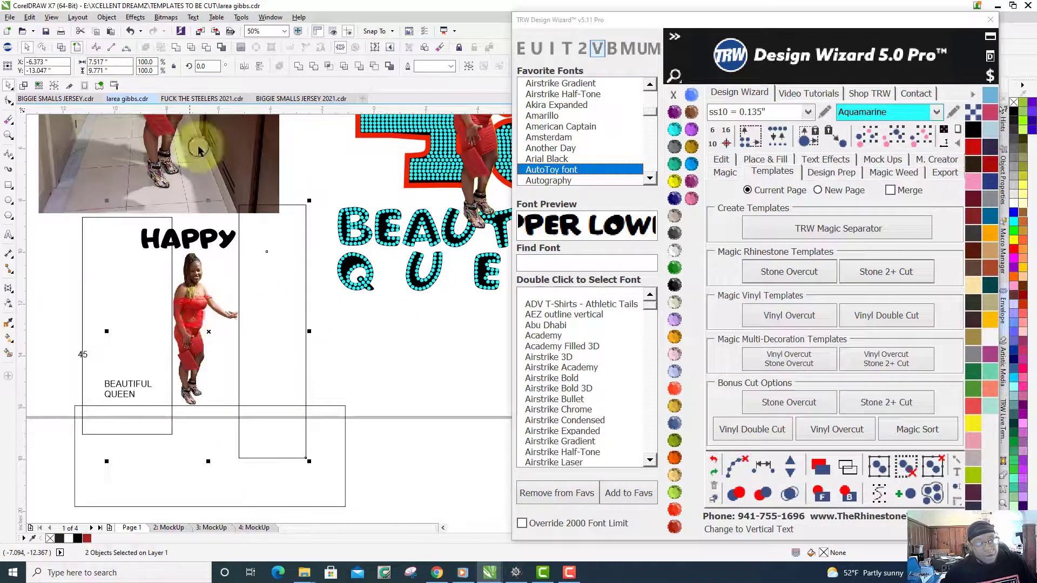
{"action": "left_click", "coordinate": [204, 48]}
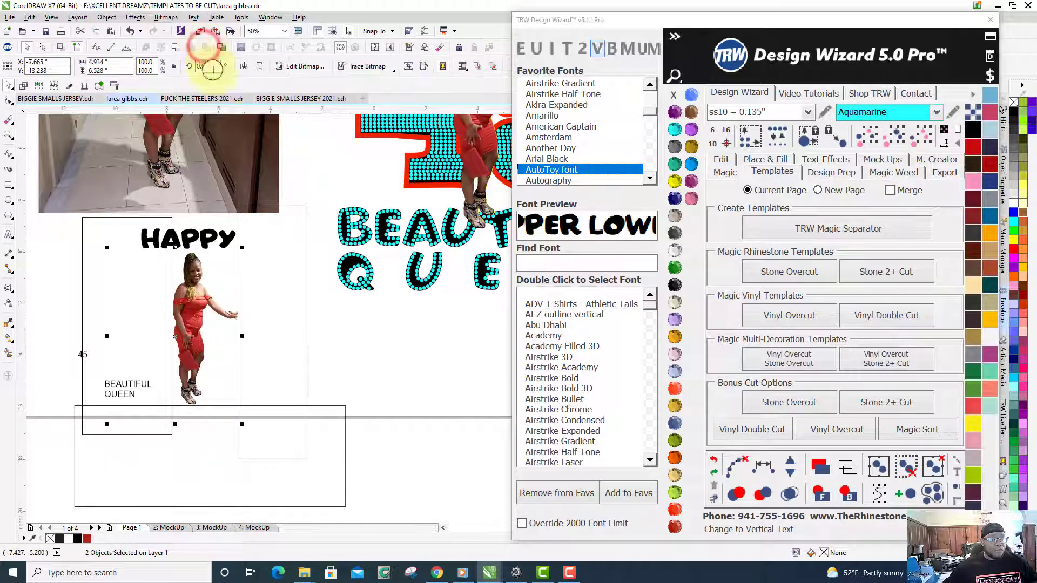
{"action": "left_click", "coordinate": [314, 344]}
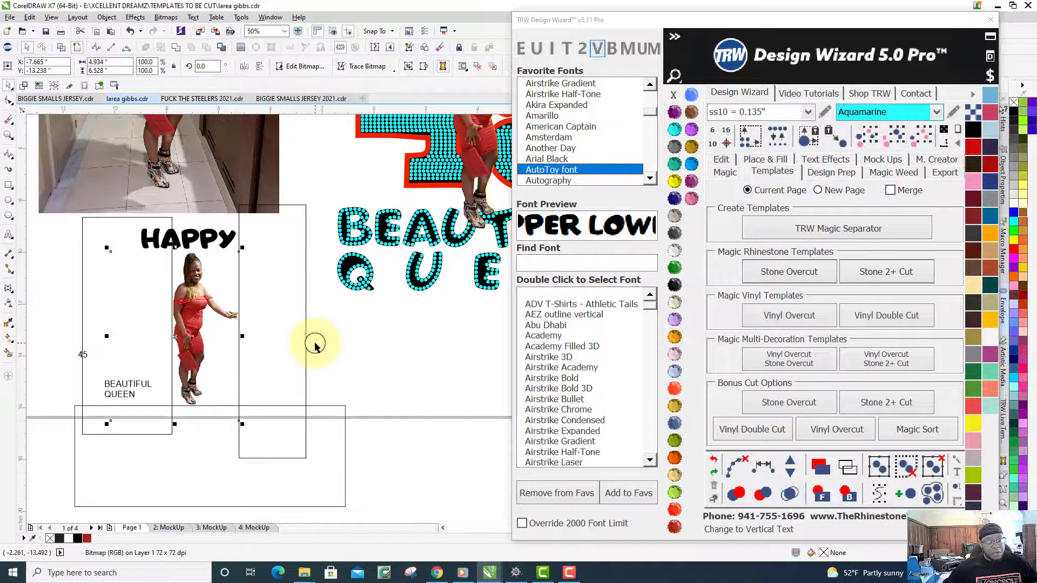
{"action": "left_click", "coordinate": [280, 354]}
{"action": "left_click", "coordinate": [207, 322]}
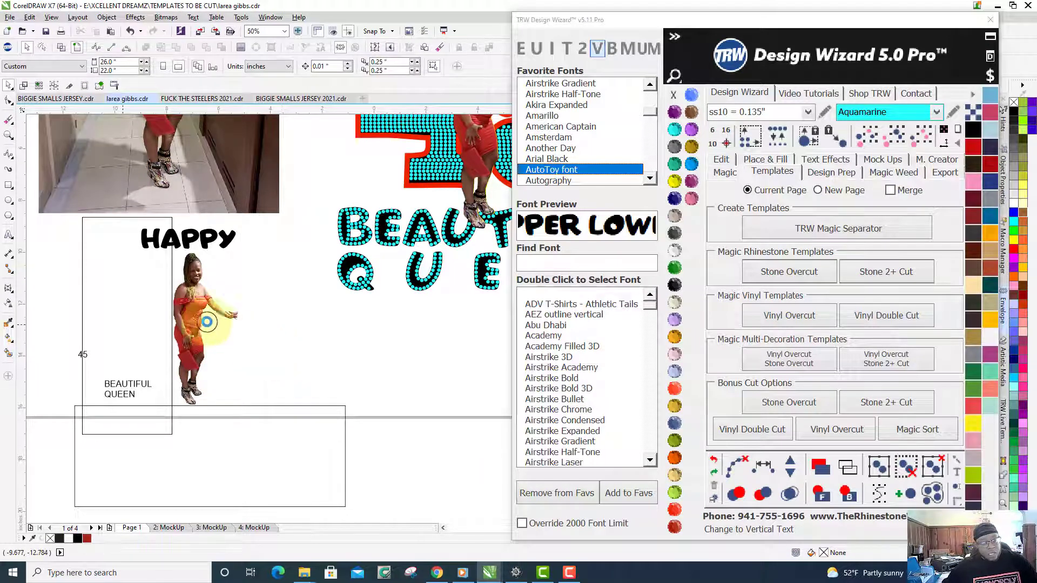
Trim the woman's bitmap with the tall rectangle behind her back and delete that rectangle
{"action": "left_click", "coordinate": [109, 280]}
{"action": "left_click", "coordinate": [213, 310], "text": "shift"}
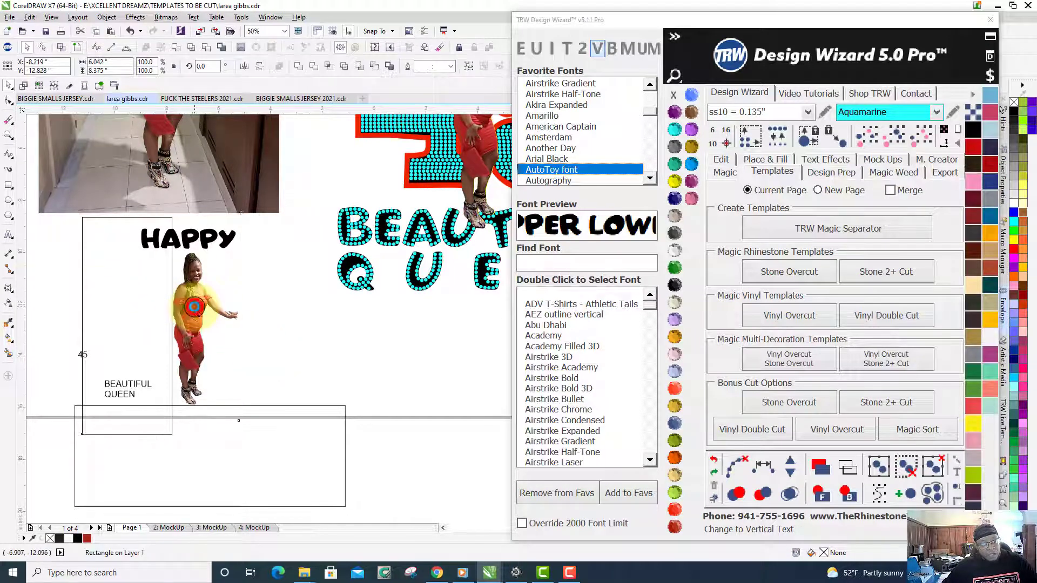
{"action": "left_click", "coordinate": [289, 264]}
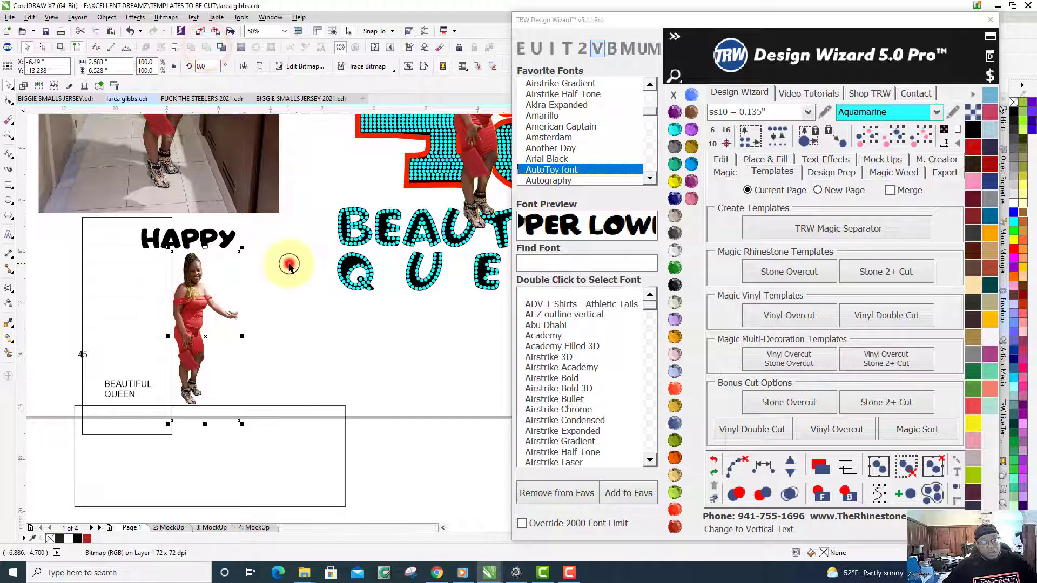
{"action": "left_click", "coordinate": [139, 296]}
{"action": "key", "text": "Delete"}
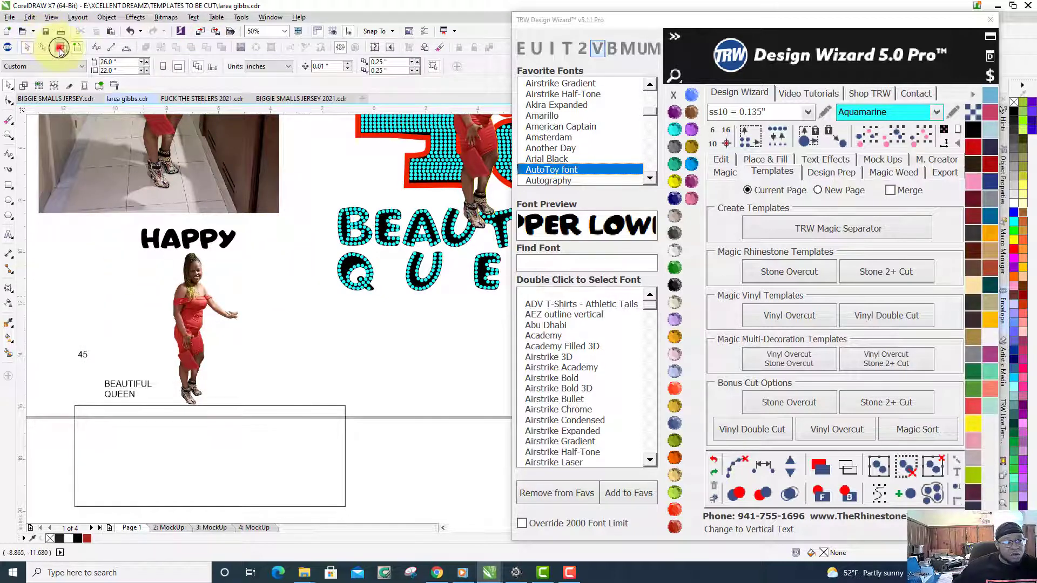
In wireframe view, trim the woman's bitmap with the rectangle below her feet, delete the rectangle, and return to the full-colour view
{"action": "left_click", "coordinate": [59, 48]}
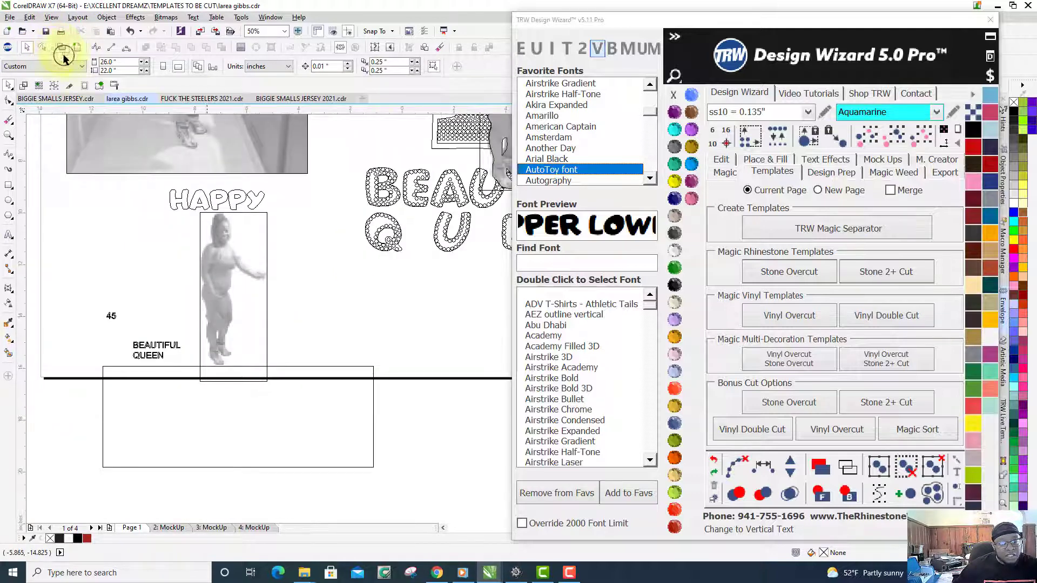
{"action": "left_click", "coordinate": [292, 424]}
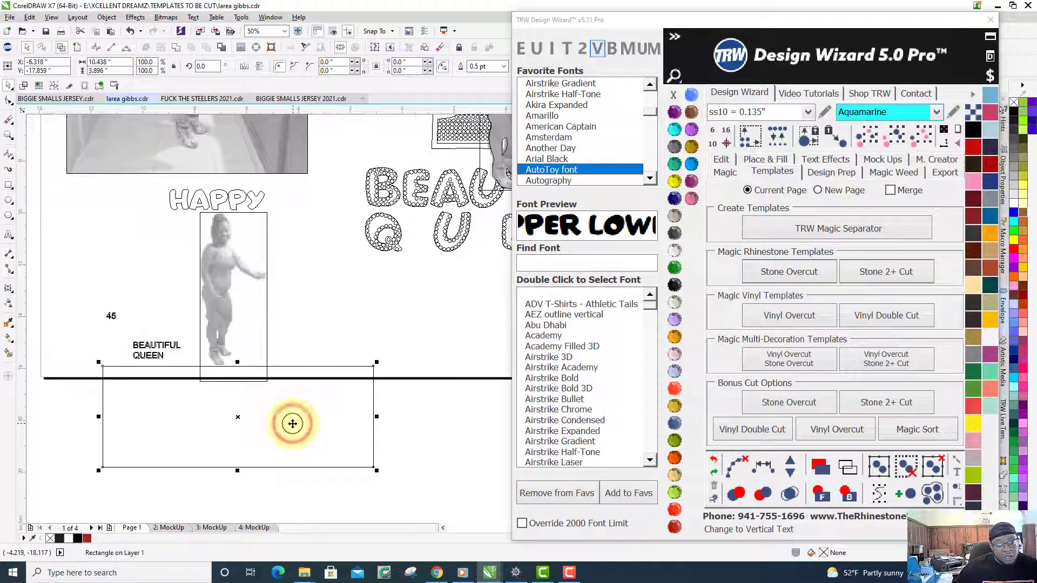
{"action": "left_click", "coordinate": [234, 264], "text": "shift"}
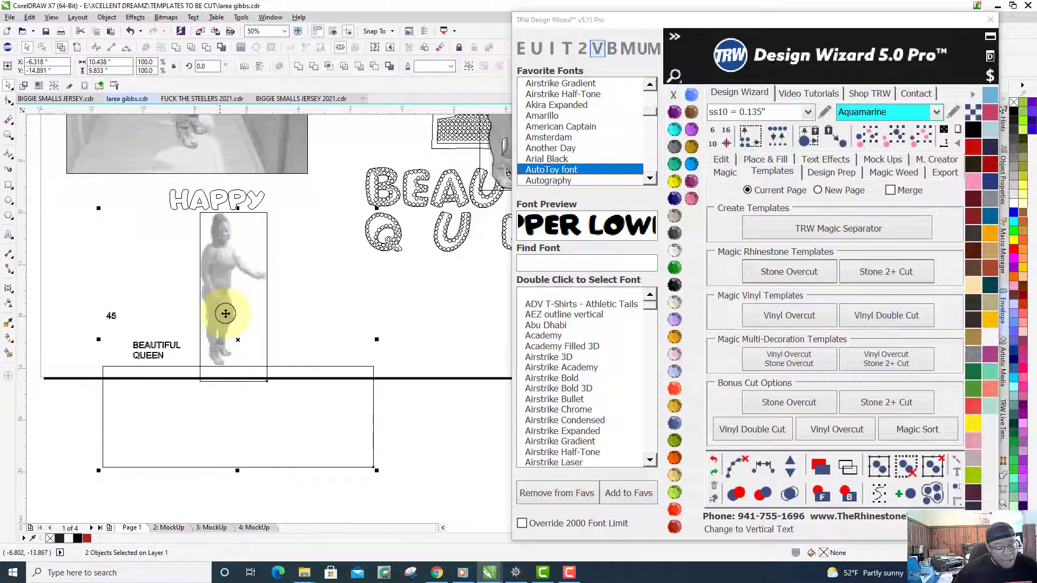
{"action": "left_click", "coordinate": [206, 49]}
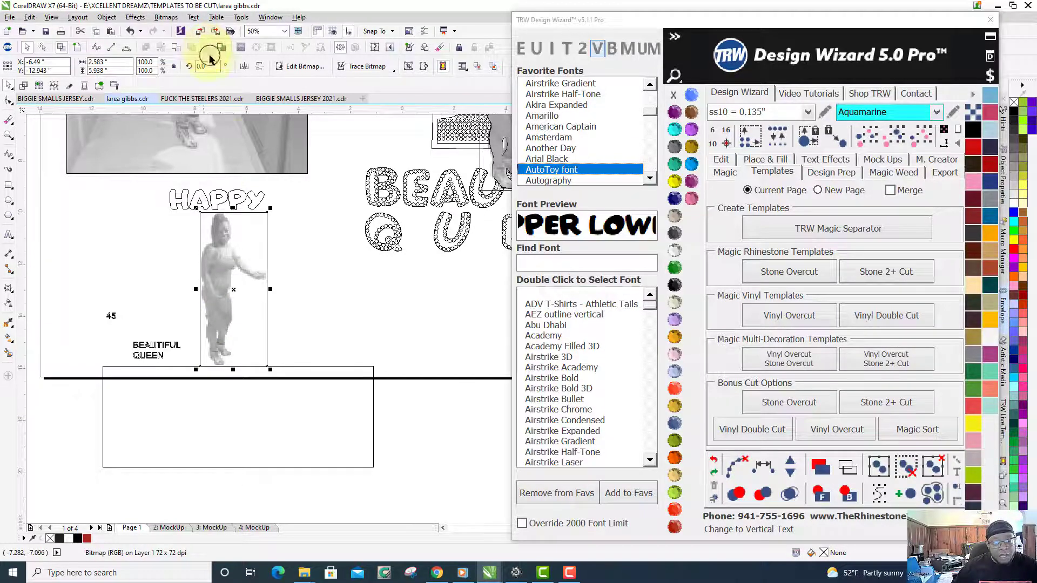
{"action": "left_click", "coordinate": [339, 409]}
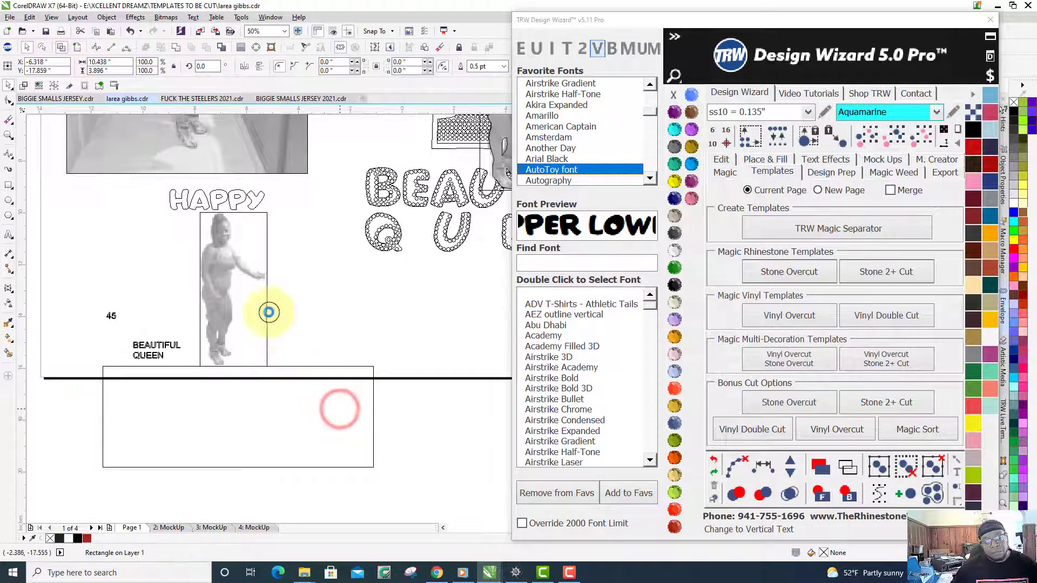
{"action": "left_click", "coordinate": [76, 48]}
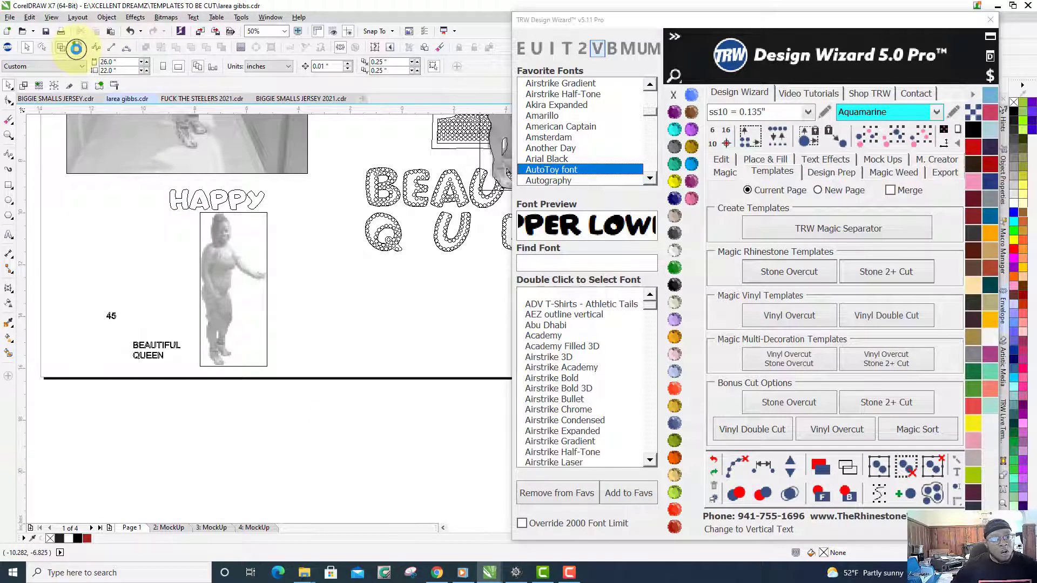
{"action": "left_click", "coordinate": [77, 49]}
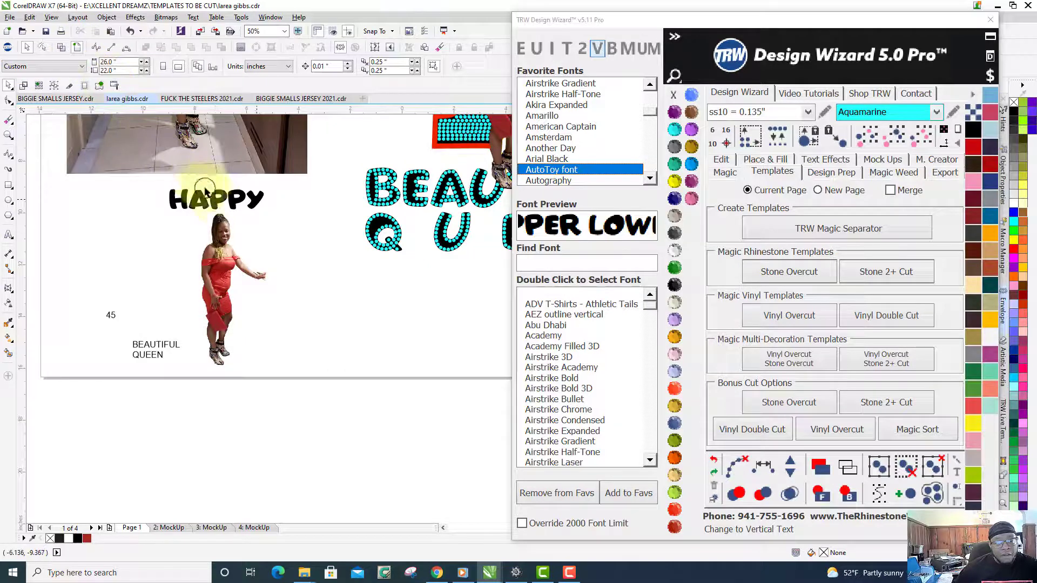
Centre the HAPPY text horizontally over the trimmed cut-out of the woman and clear the selection
{"action": "left_click", "coordinate": [217, 203]}
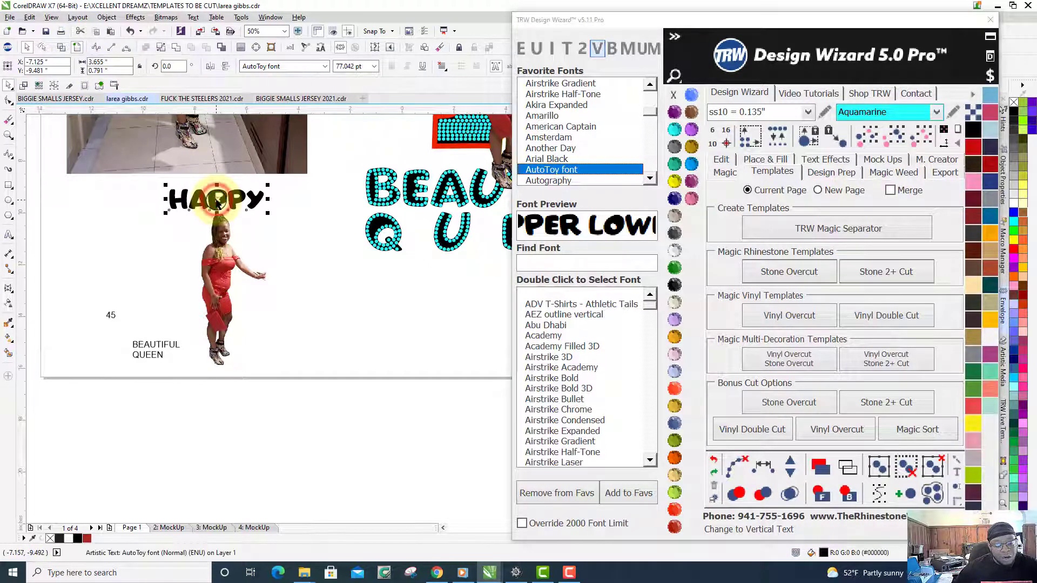
{"action": "left_click", "coordinate": [221, 273], "text": "shift"}
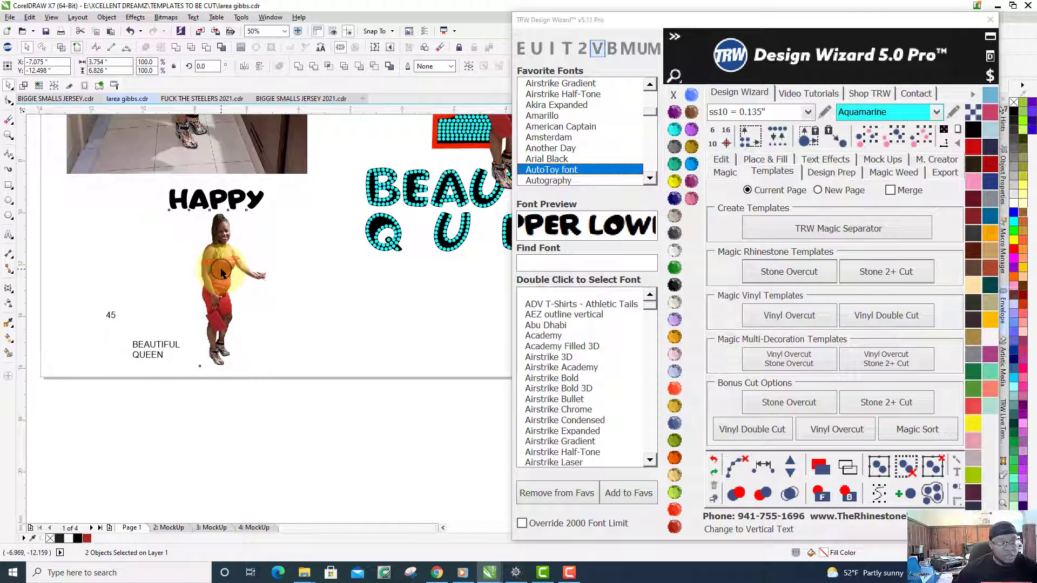
{"action": "key", "text": "c"}
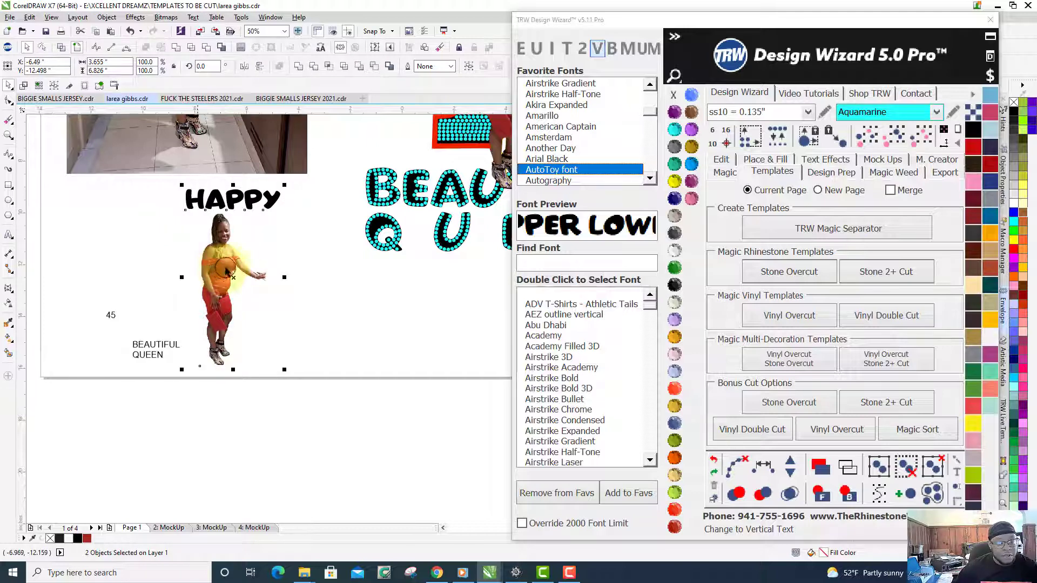
{"action": "left_click", "coordinate": [321, 234]}
Enlarge the small 45 text proportionally to about 4.77 × 3.28 inches so it reaches across the woman's body
{"action": "scroll", "coordinate": [320, 234], "scroll_direction": "down", "scroll_amount": 4}
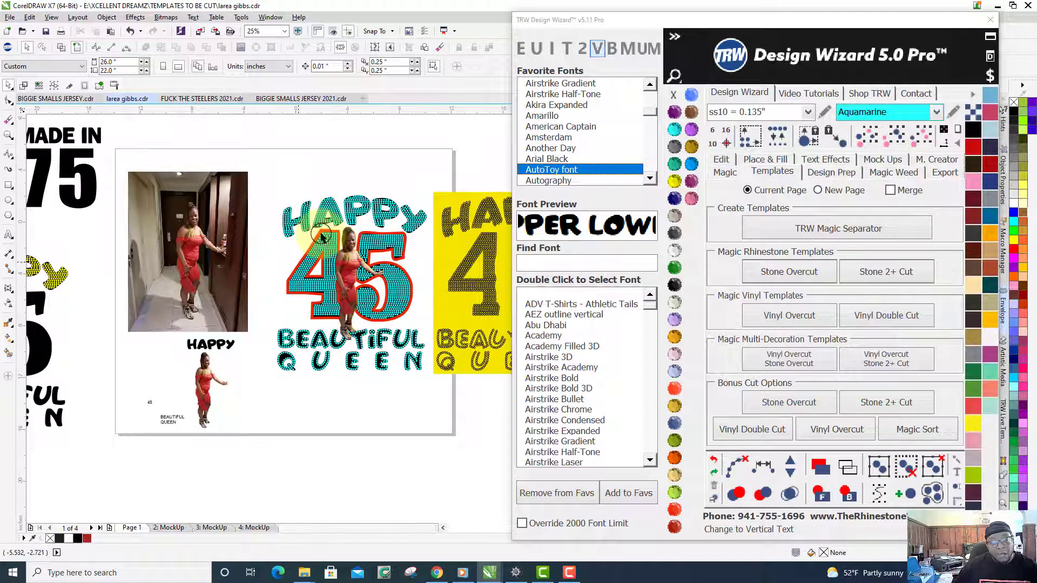
{"action": "scroll", "coordinate": [321, 236], "scroll_direction": "up", "scroll_amount": 2}
{"action": "scroll", "coordinate": [320, 233], "scroll_direction": "down", "scroll_amount": 3}
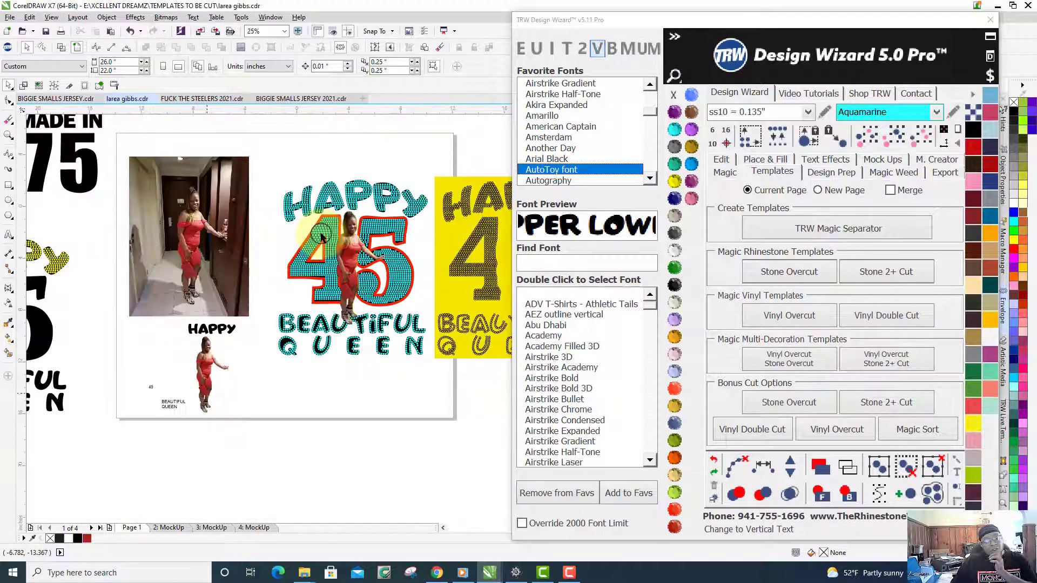
{"action": "scroll", "coordinate": [315, 231], "scroll_direction": "up", "scroll_amount": 3}
{"action": "left_click", "coordinate": [102, 359]}
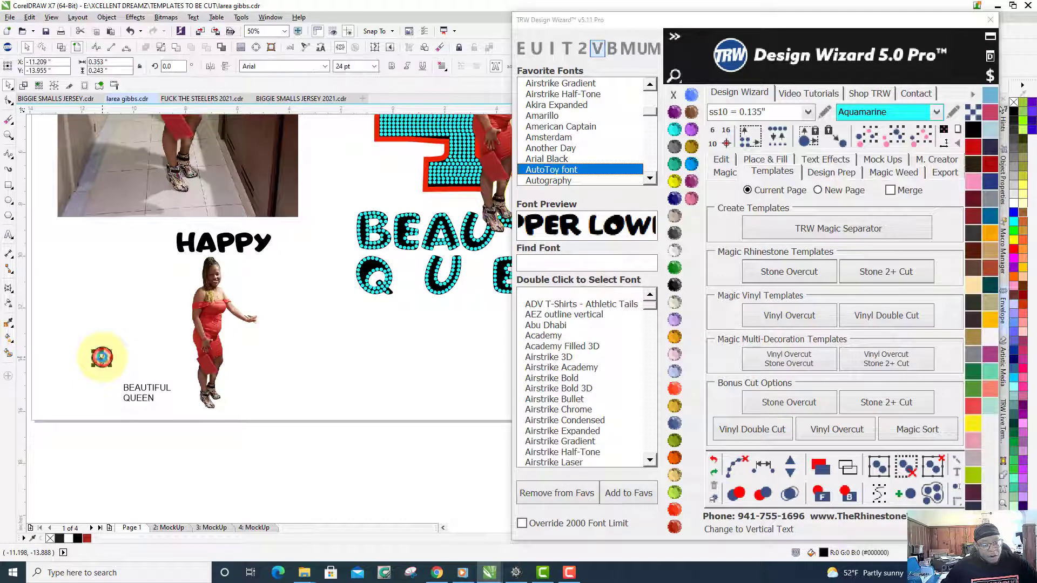
{"action": "left_click_drag", "start_coordinate": [109, 352], "coordinate": [219, 270]}
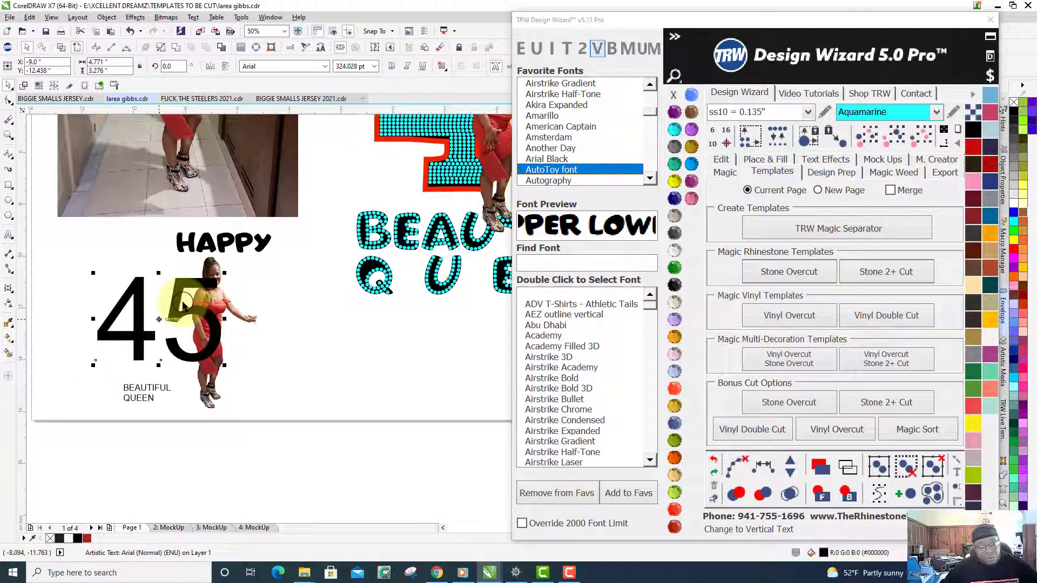
Centre the 45 text over the woman's cut-out and send it behind her
{"action": "left_click_drag", "start_coordinate": [183, 305], "coordinate": [223, 312]}
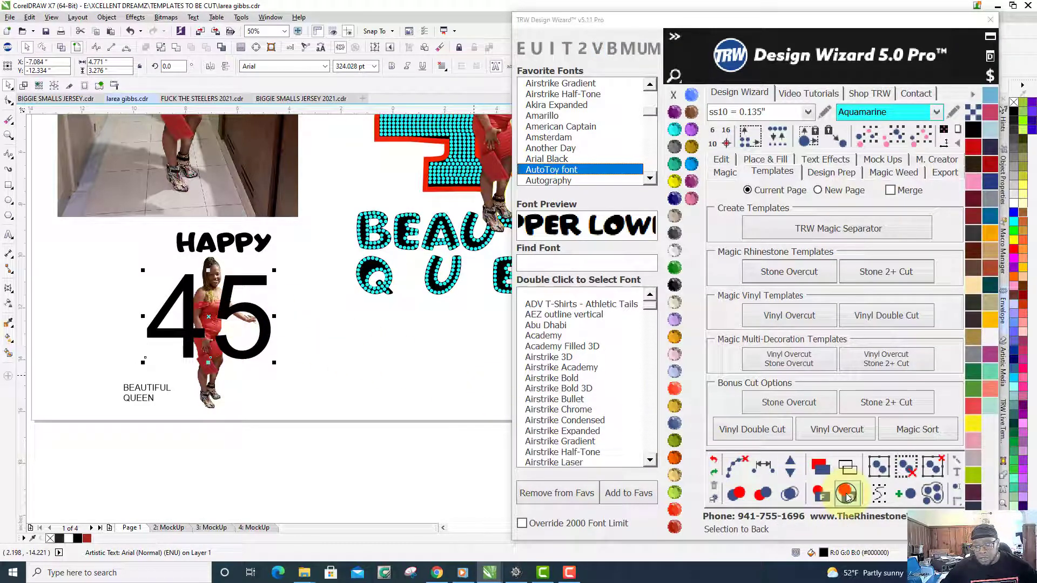
{"action": "left_click", "coordinate": [848, 495]}
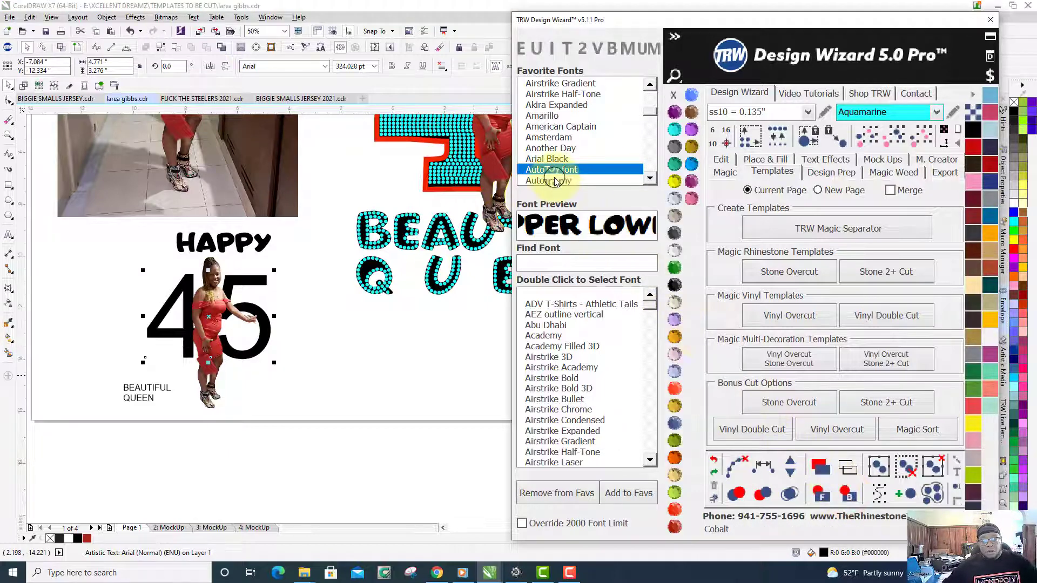
Try several favourite fonts on the 45 text and apply Broadley Serif
{"action": "double_click", "coordinate": [558, 158]}
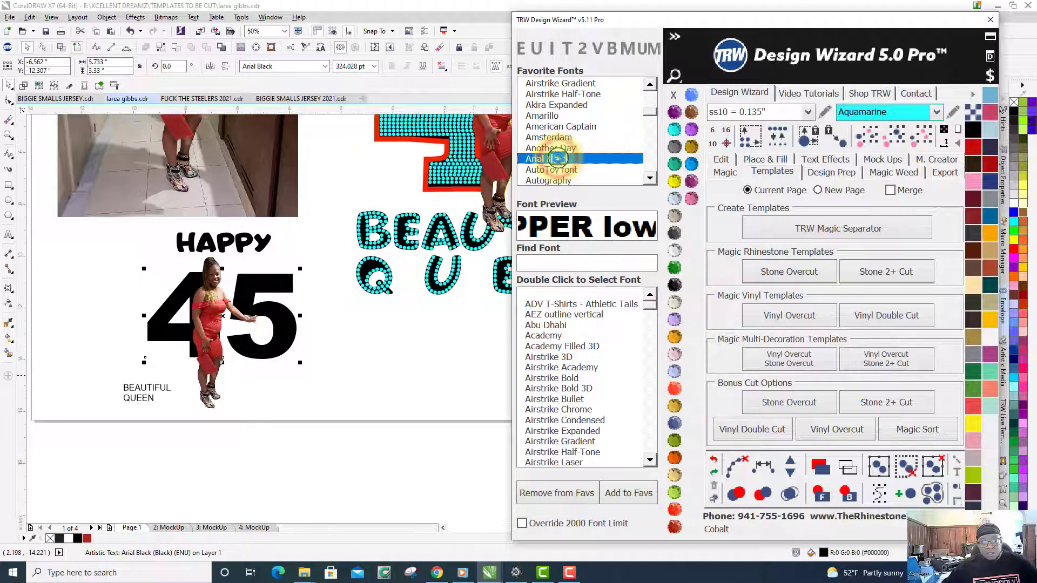
{"action": "double_click", "coordinate": [559, 148]}
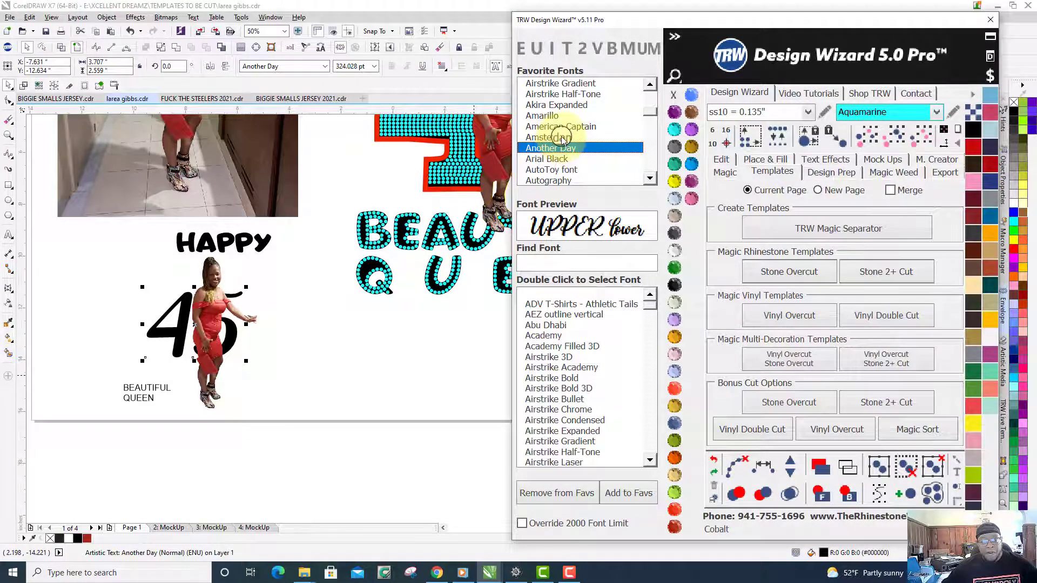
{"action": "double_click", "coordinate": [564, 138]}
{"action": "double_click", "coordinate": [563, 126]}
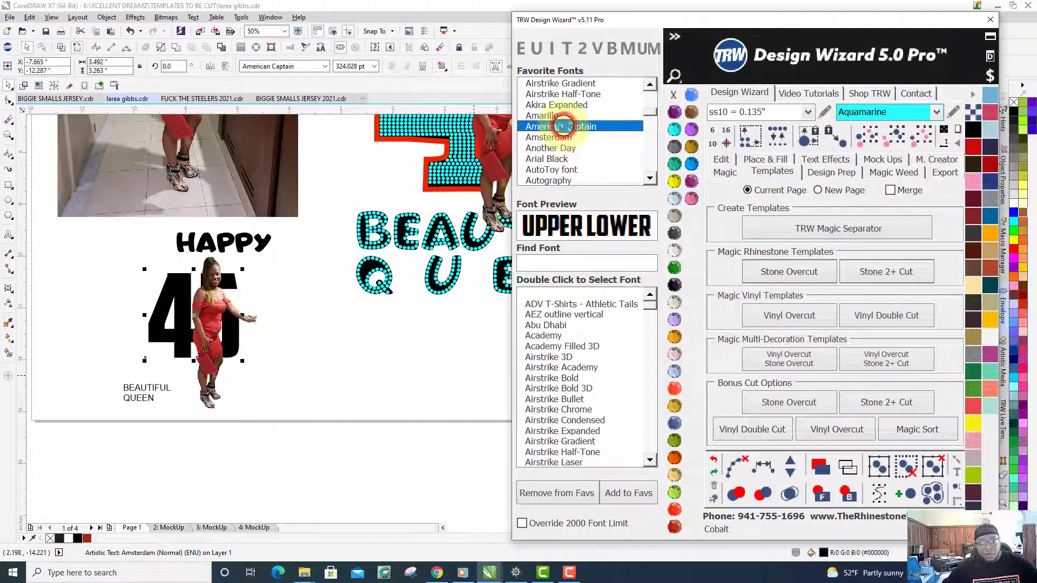
{"action": "double_click", "coordinate": [545, 116]}
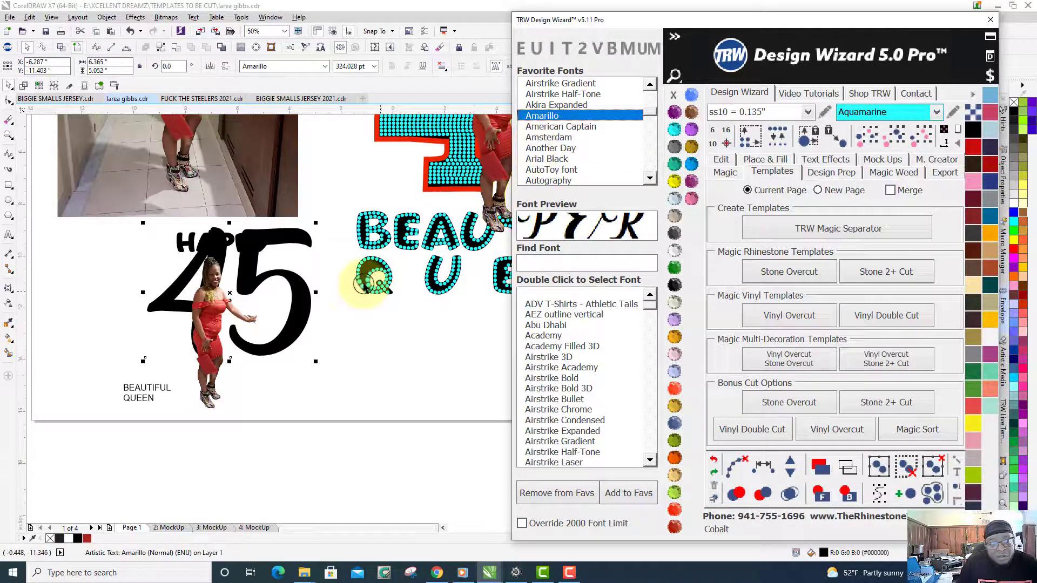
{"action": "key", "text": "Up"}
{"action": "key", "text": "Up"}
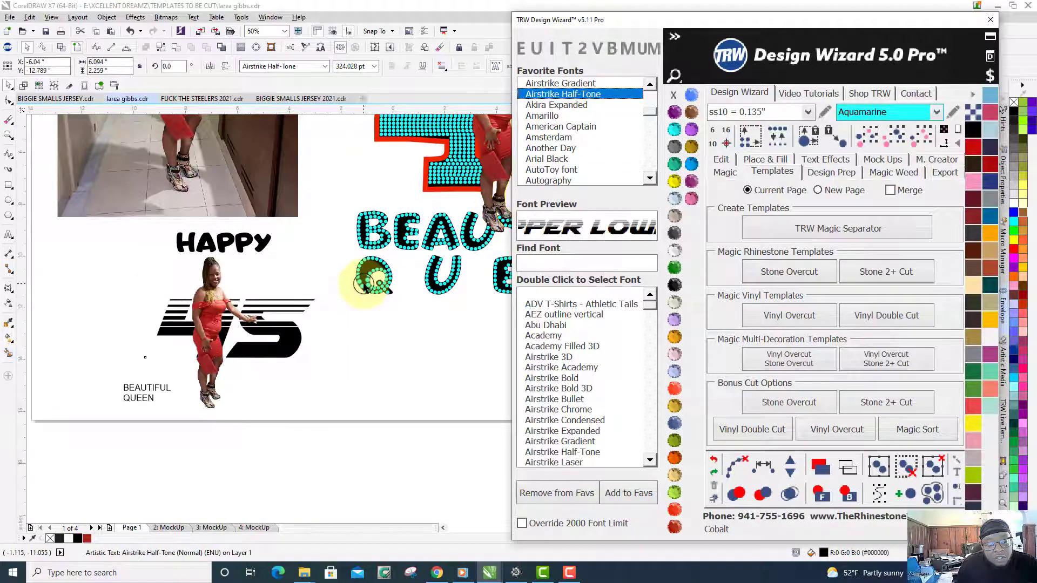
{"action": "key", "text": "Up"}
{"action": "key", "text": "Up"}
{"action": "key", "text": "Up"}
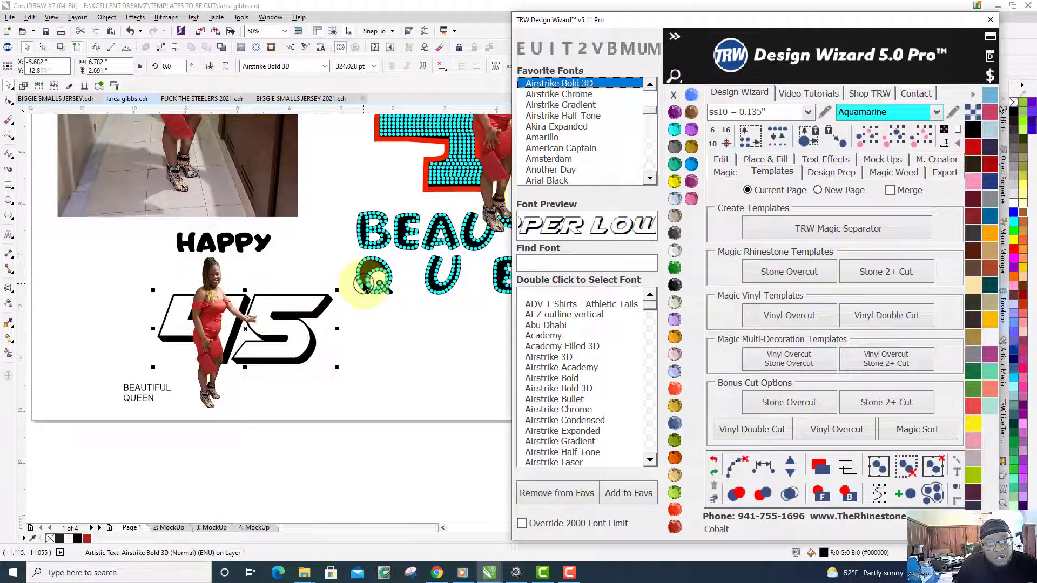
{"action": "key", "text": "Up"}
{"action": "key", "text": "Up"}
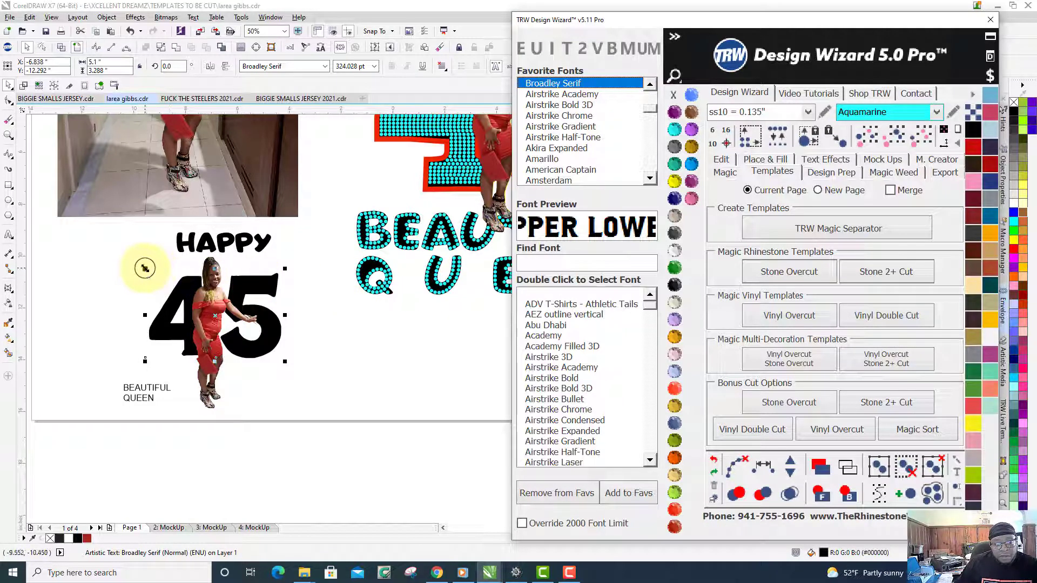
Enlarge the 45 proportionally to about 6.06 × 3.90 inches and reposition it so the woman stands between the two digits
{"action": "left_click_drag", "start_coordinate": [145, 268], "coordinate": [121, 248]}
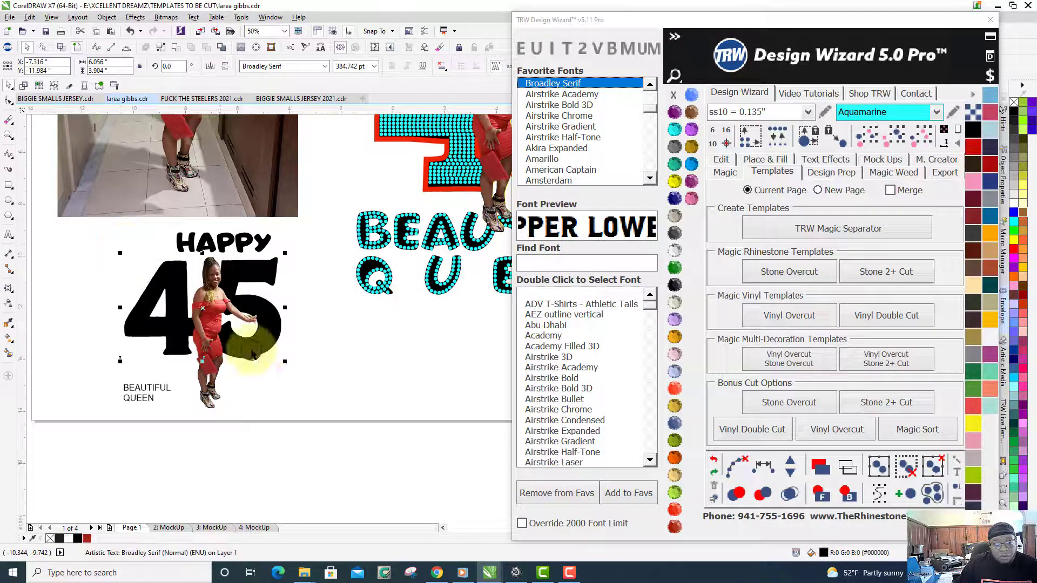
{"action": "scroll", "coordinate": [258, 356], "scroll_direction": "down", "scroll_amount": 3}
{"action": "scroll", "coordinate": [258, 356], "scroll_direction": "up", "scroll_amount": 1}
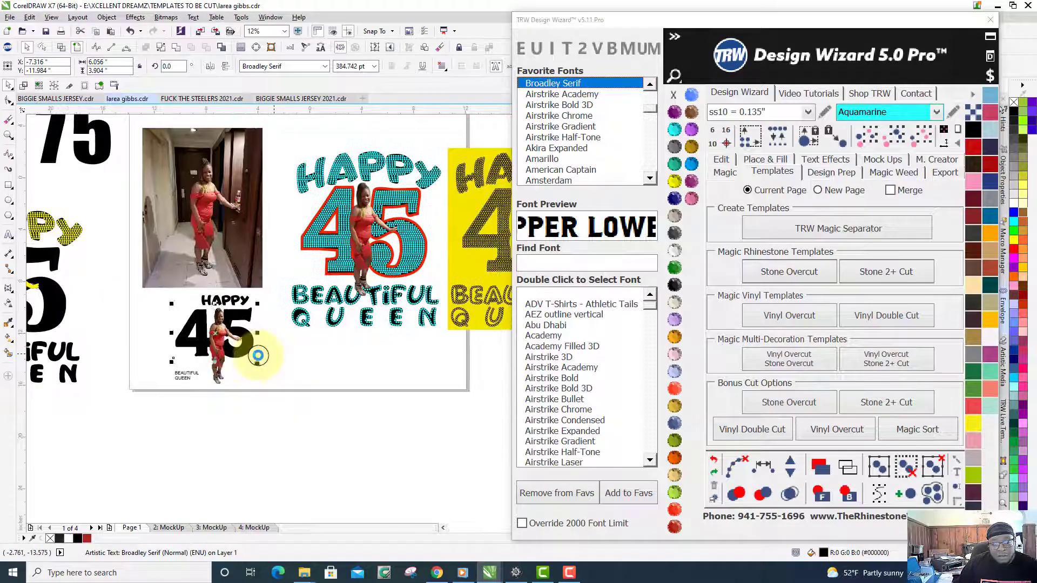
{"action": "scroll", "coordinate": [258, 356], "scroll_direction": "up", "scroll_amount": 2}
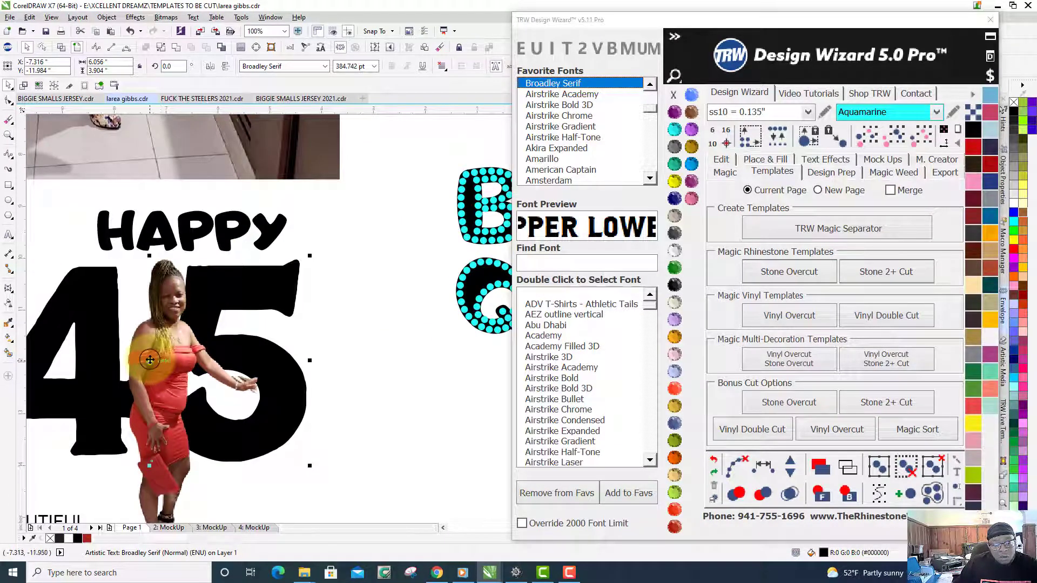
{"action": "left_click_drag", "start_coordinate": [149, 360], "coordinate": [166, 366]}
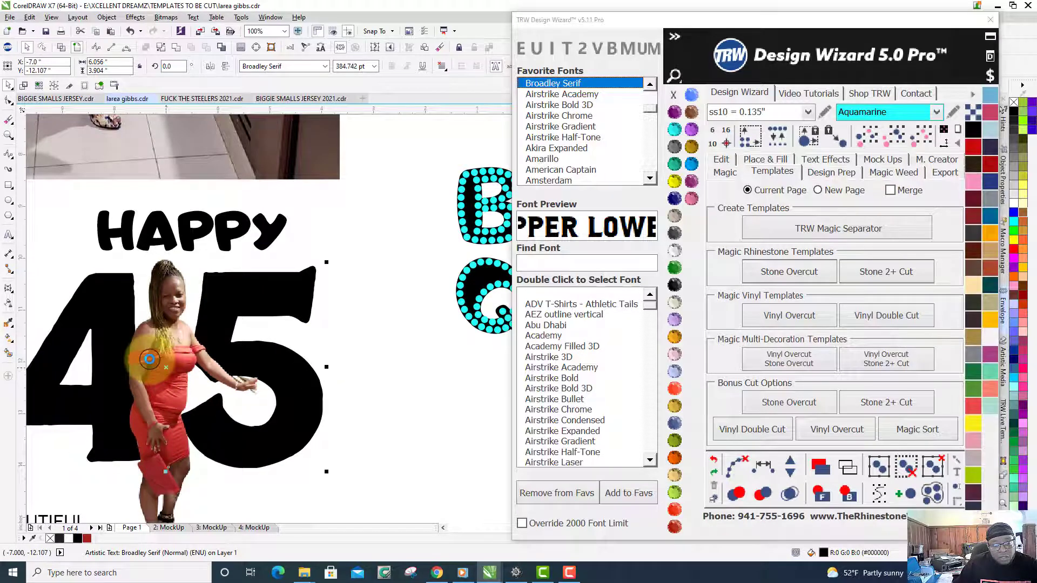
{"action": "scroll", "coordinate": [149, 359], "scroll_direction": "down", "scroll_amount": 1}
{"action": "scroll", "coordinate": [166, 358], "scroll_direction": "up", "scroll_amount": 1}
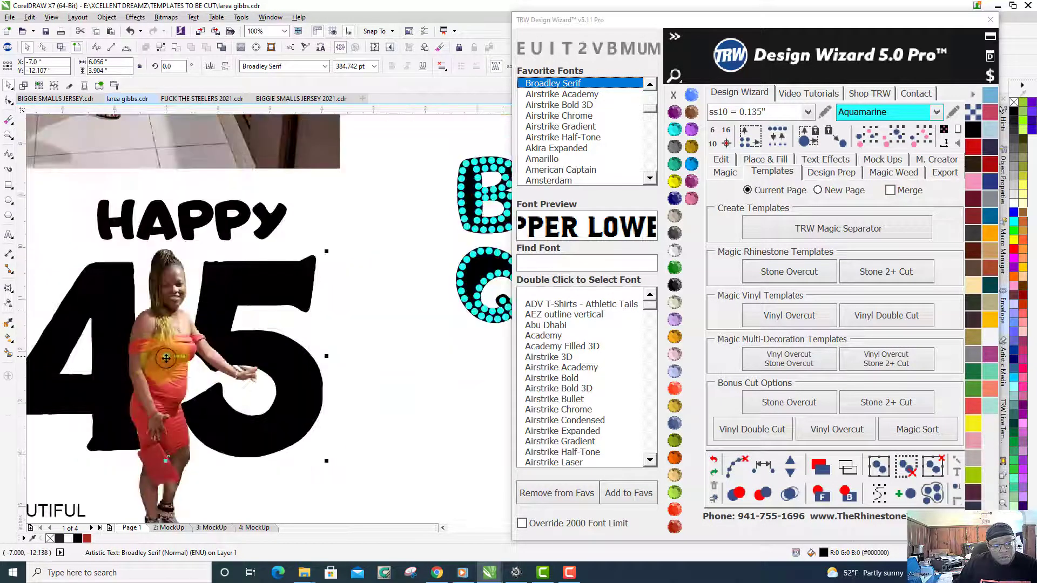
{"action": "left_click_drag", "start_coordinate": [164, 359], "coordinate": [157, 360]}
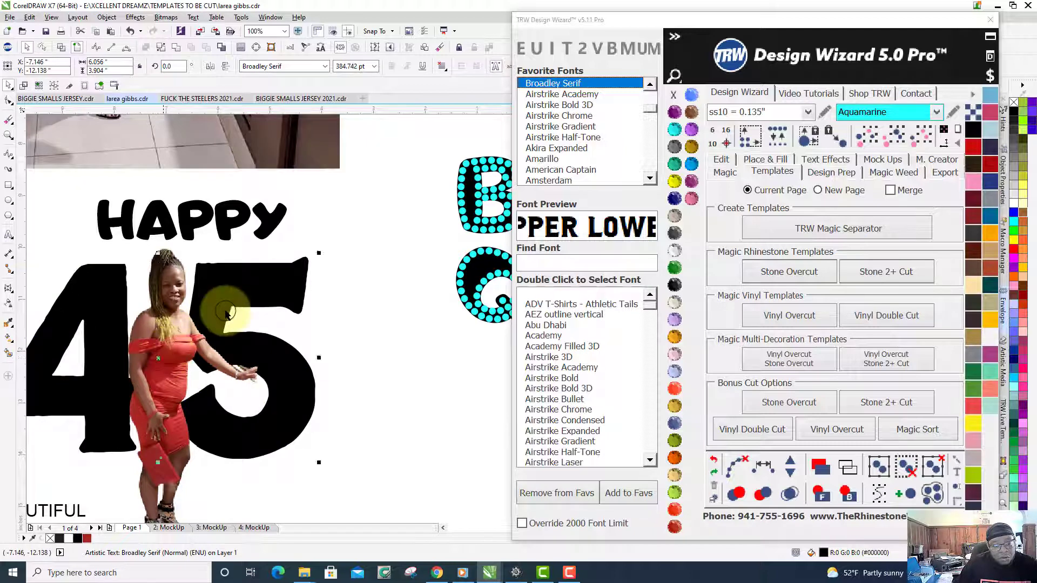
Enlarge the HAPPY text proportionally from its centre to about 5.27 × 1.14 inches above the 45
{"action": "scroll", "coordinate": [227, 313], "scroll_direction": "down", "scroll_amount": 1}
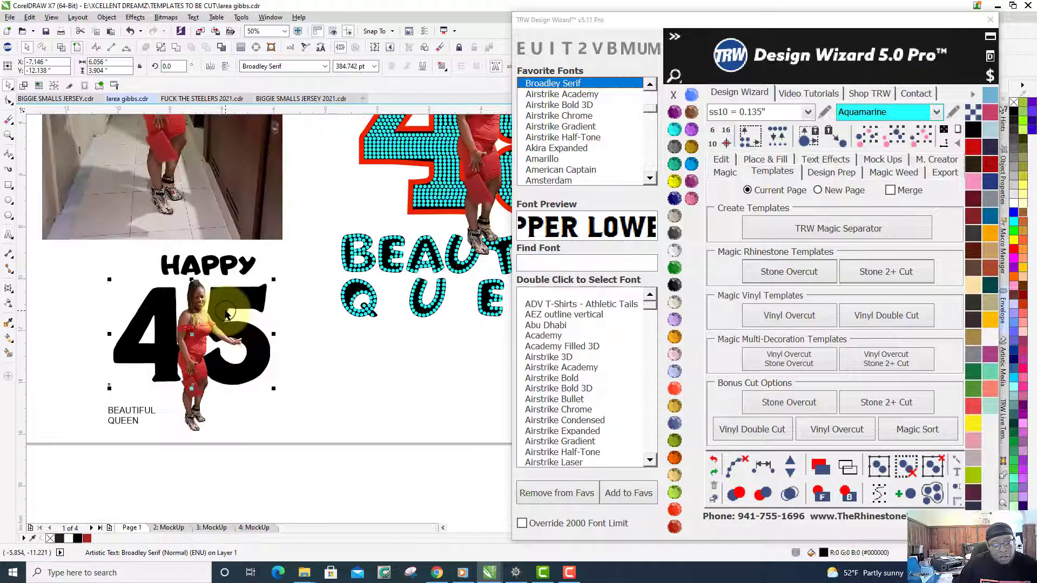
{"action": "left_click", "coordinate": [201, 263]}
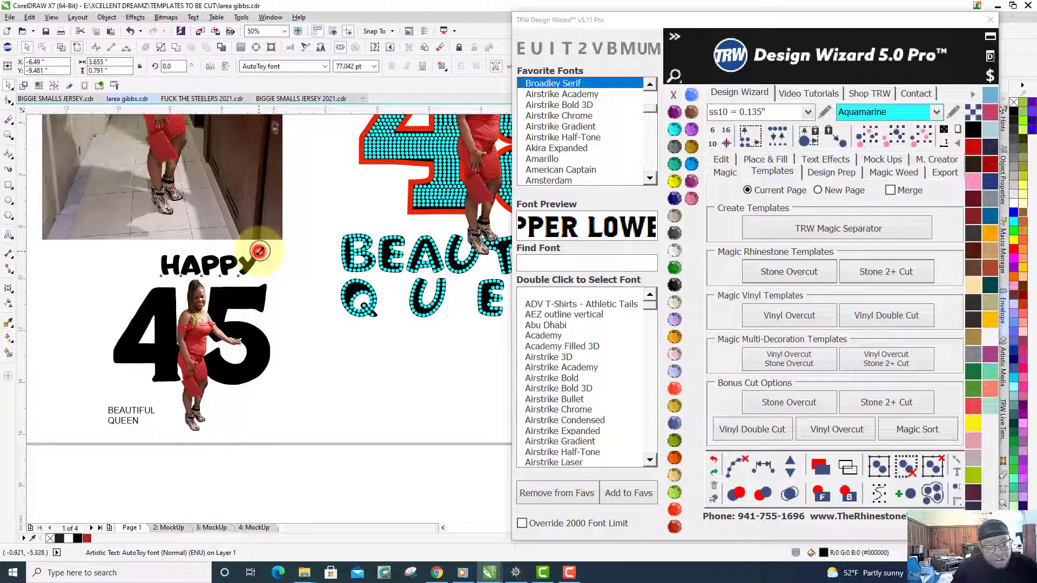
{"action": "left_click_drag", "start_coordinate": [259, 251], "coordinate": [280, 242]}
{"action": "scroll", "coordinate": [239, 299], "scroll_direction": "down", "scroll_amount": 1}
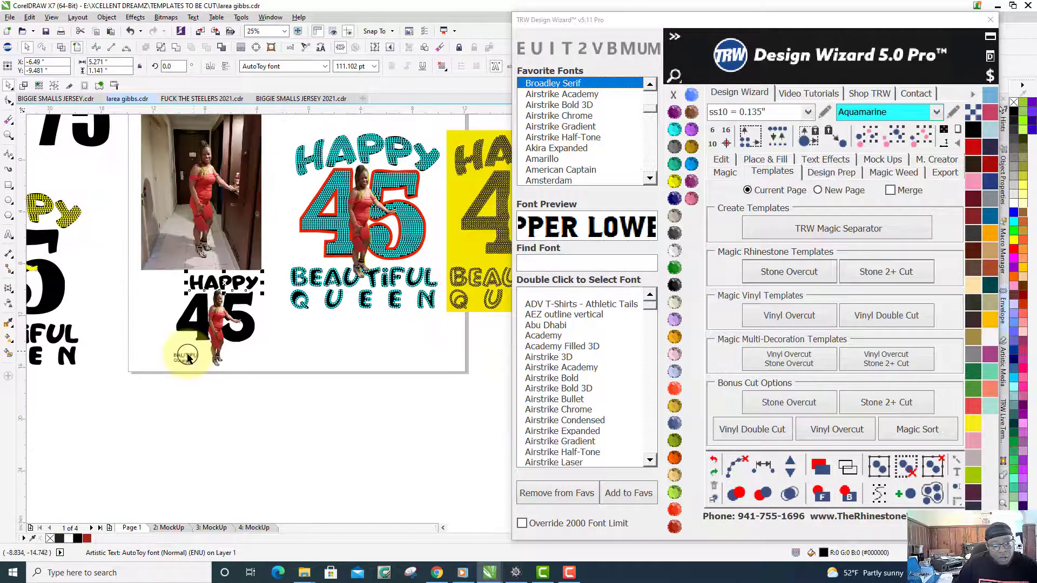
Move all five pieces of the new design together to the empty area below the page
{"action": "scroll", "coordinate": [189, 355], "scroll_direction": "down", "scroll_amount": 1}
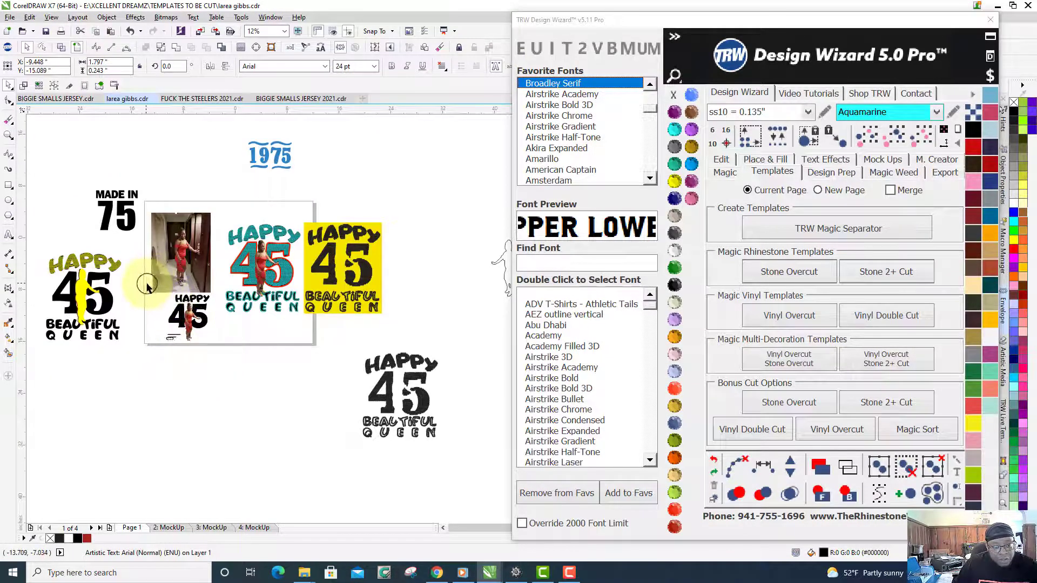
{"action": "left_click", "coordinate": [189, 318]}
{"action": "left_click_drag", "start_coordinate": [189, 318], "coordinate": [206, 403]}
{"action": "scroll", "coordinate": [214, 351], "scroll_direction": "down", "scroll_amount": 3}
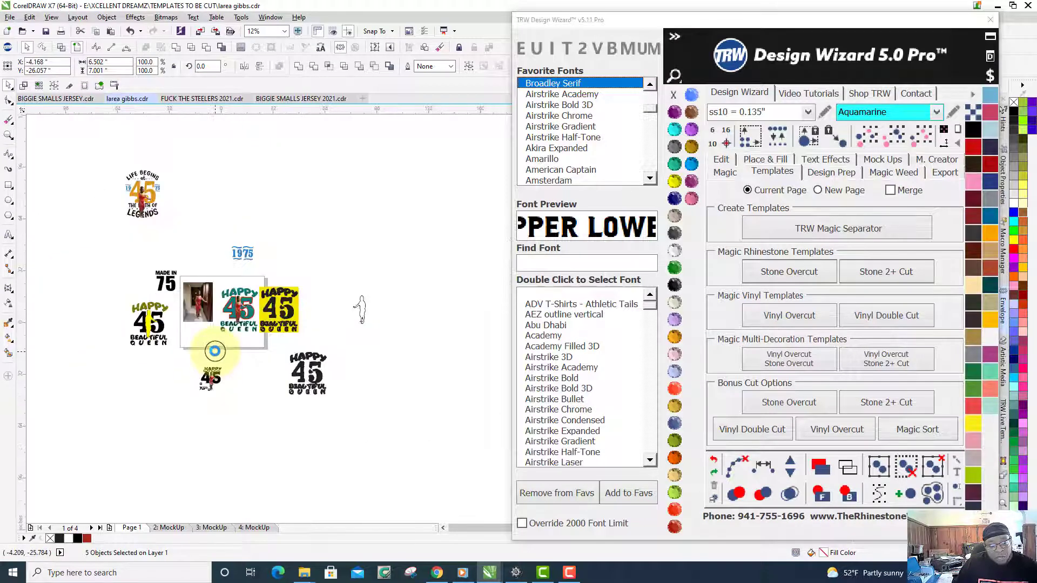
{"action": "scroll", "coordinate": [215, 351], "scroll_direction": "up", "scroll_amount": 1}
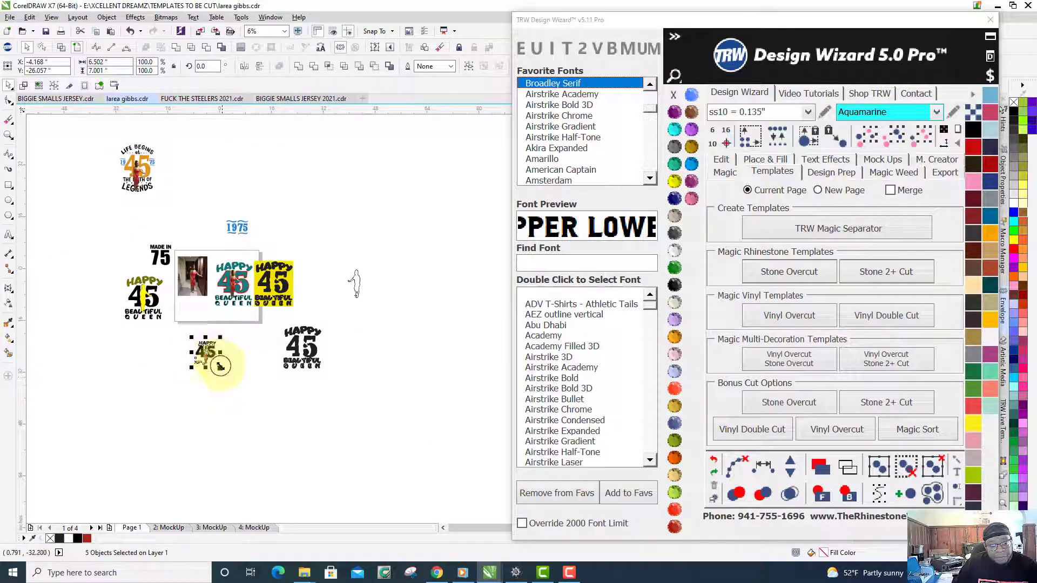
Scale the whole new design proportionally by 175% to about 11.38 × 12.25 inches and clear the selection
{"action": "left_click_drag", "start_coordinate": [223, 371], "coordinate": [236, 393]}
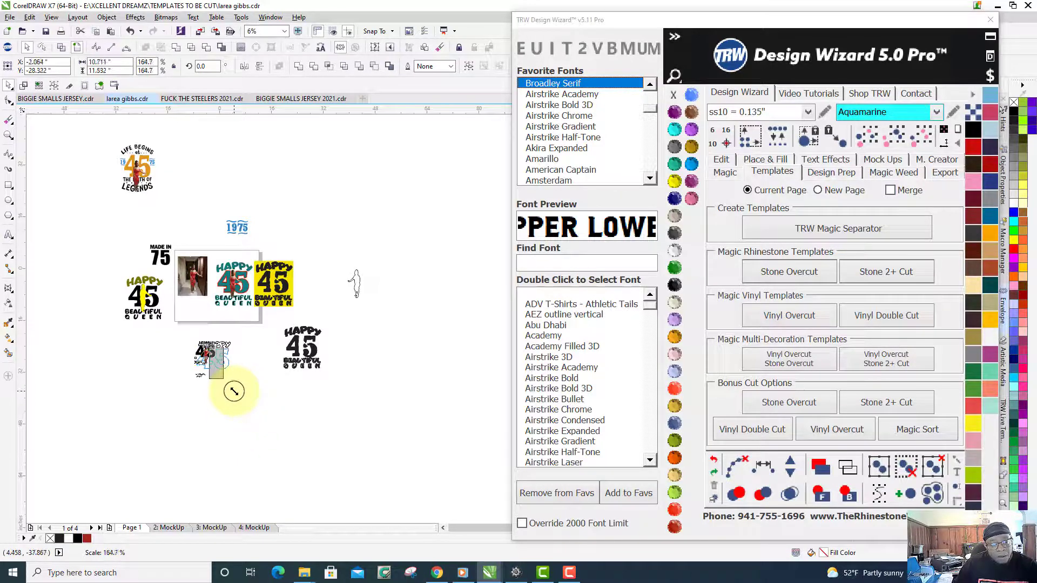
{"action": "left_click_drag", "start_coordinate": [236, 392], "coordinate": [213, 369]}
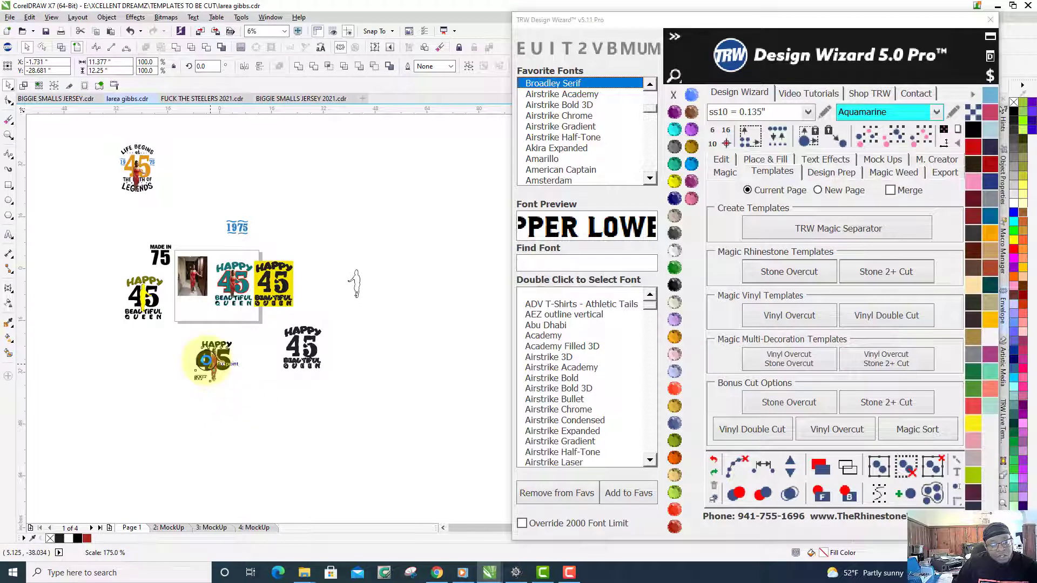
{"action": "scroll", "coordinate": [206, 361], "scroll_direction": "up", "scroll_amount": 4}
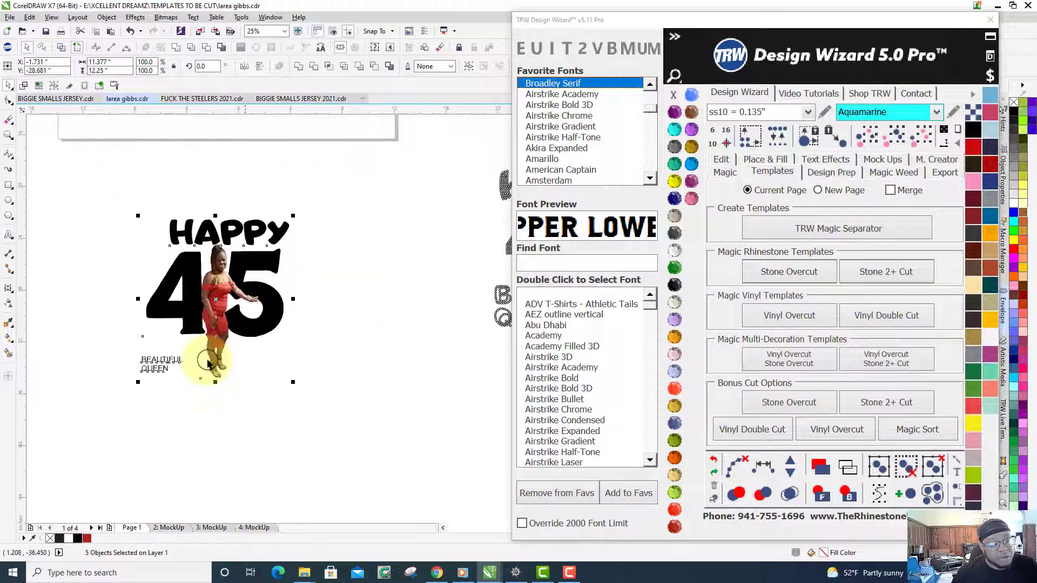
{"action": "left_click", "coordinate": [318, 322]}
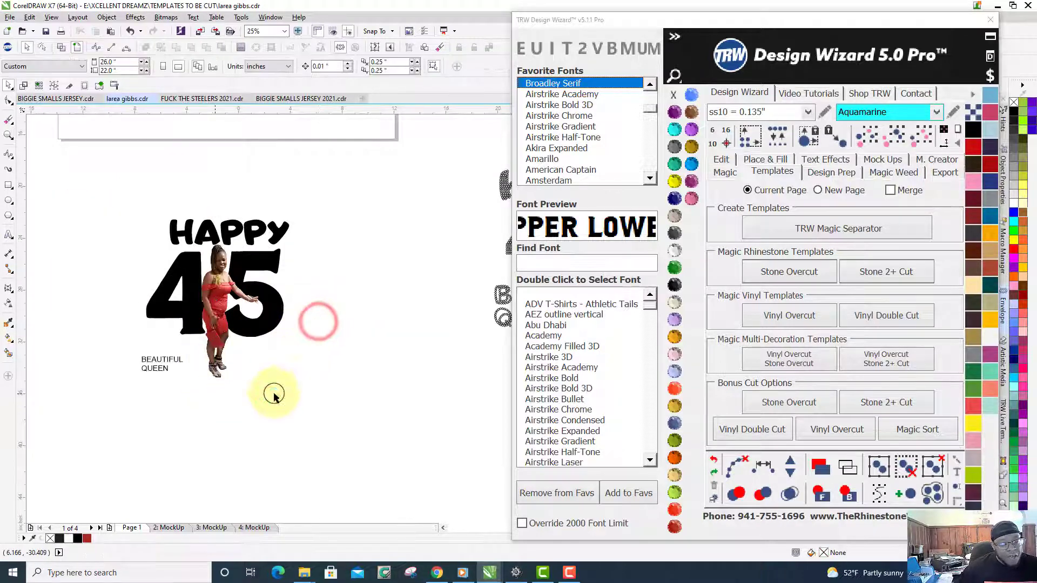
Select the BEAUTIFUL and QUEEN lines, centre them on each other and move them below the level of the woman's feet
{"action": "left_click_drag", "start_coordinate": [256, 425], "coordinate": [89, 351]}
{"action": "left_click", "coordinate": [152, 358]}
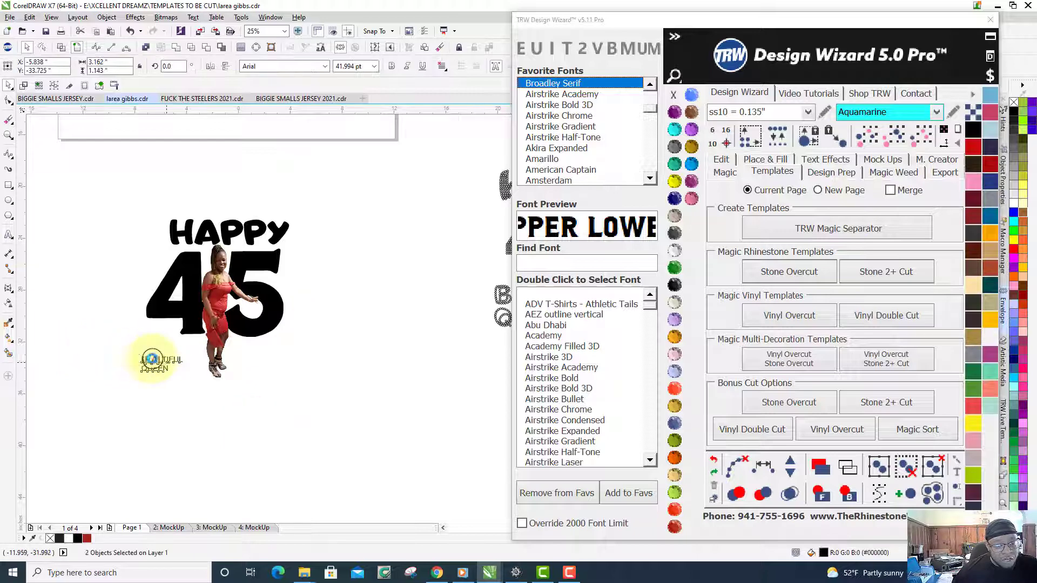
{"action": "left_click_drag", "start_coordinate": [152, 359], "coordinate": [167, 382]}
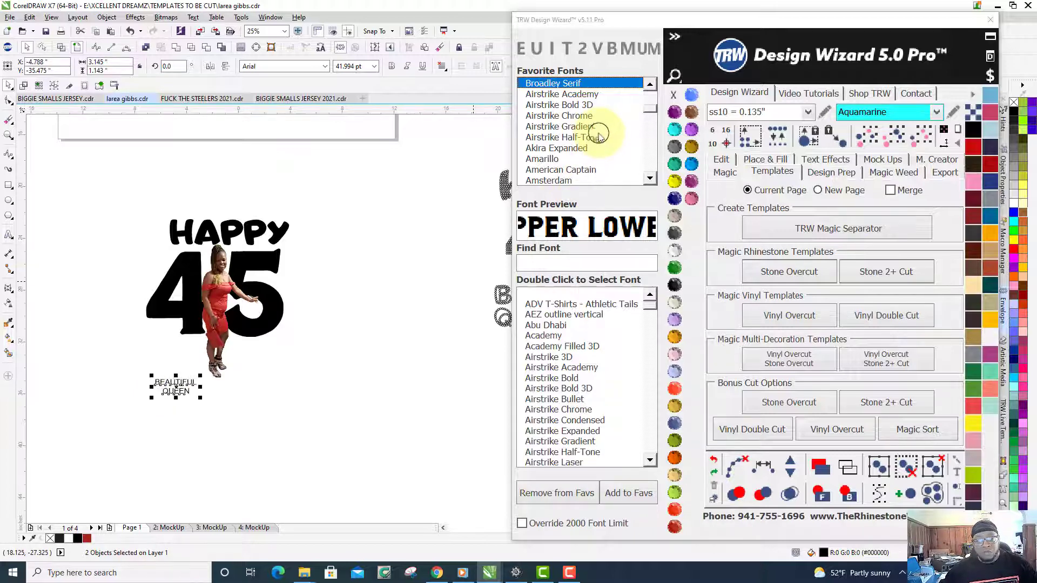
Set BEAUTIFUL and QUEEN in Akira Expanded and enlarge them together to about 10.52 × 2.73 inches
{"action": "double_click", "coordinate": [577, 149]}
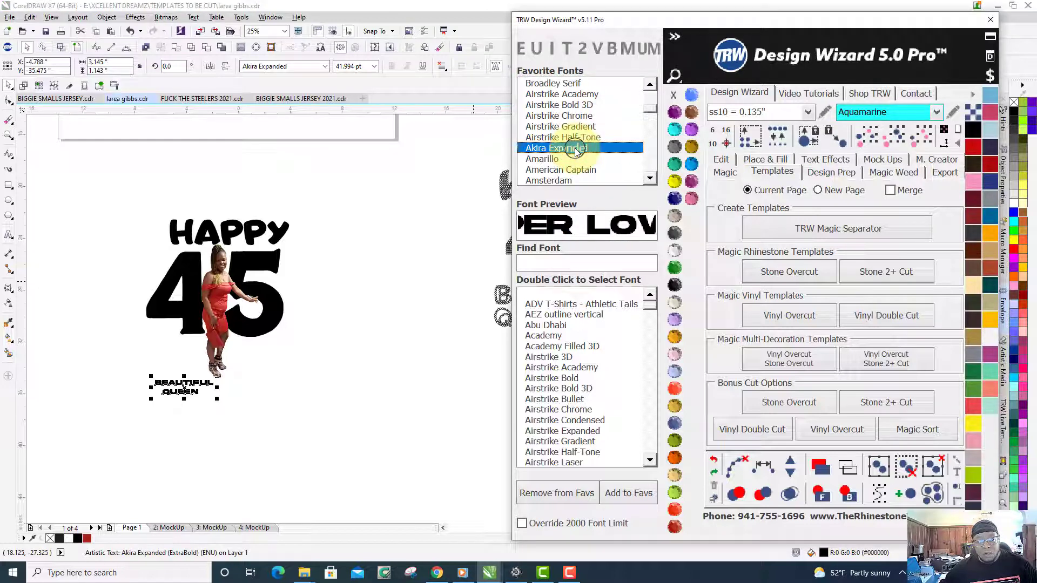
{"action": "left_click_drag", "start_coordinate": [217, 398], "coordinate": [293, 445]}
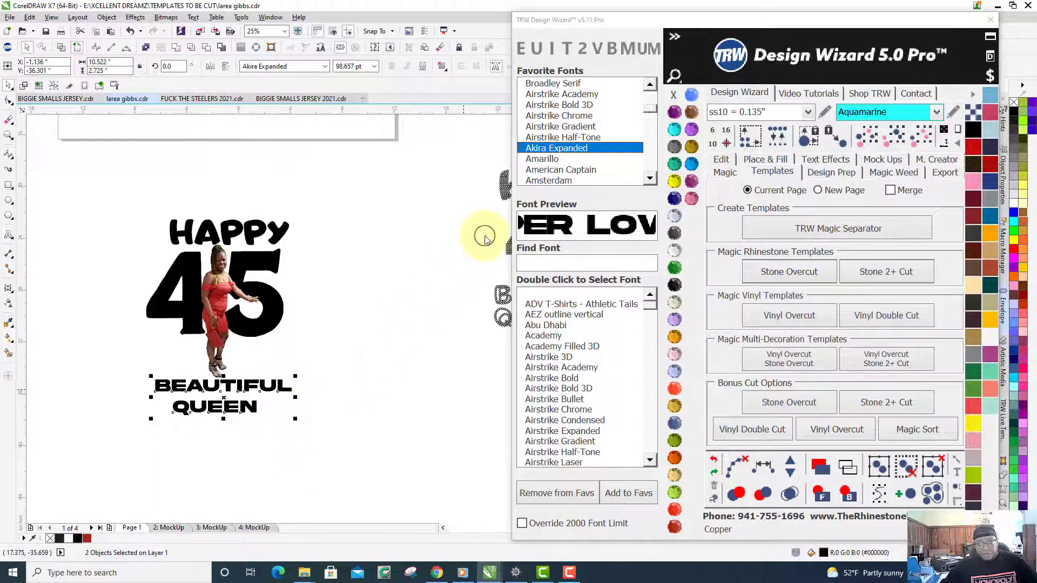
Try other favourite fonts on the BEAUTIFUL and QUEEN lines and apply AutoToy font to both
{"action": "double_click", "coordinate": [554, 158]}
{"action": "double_click", "coordinate": [562, 170]}
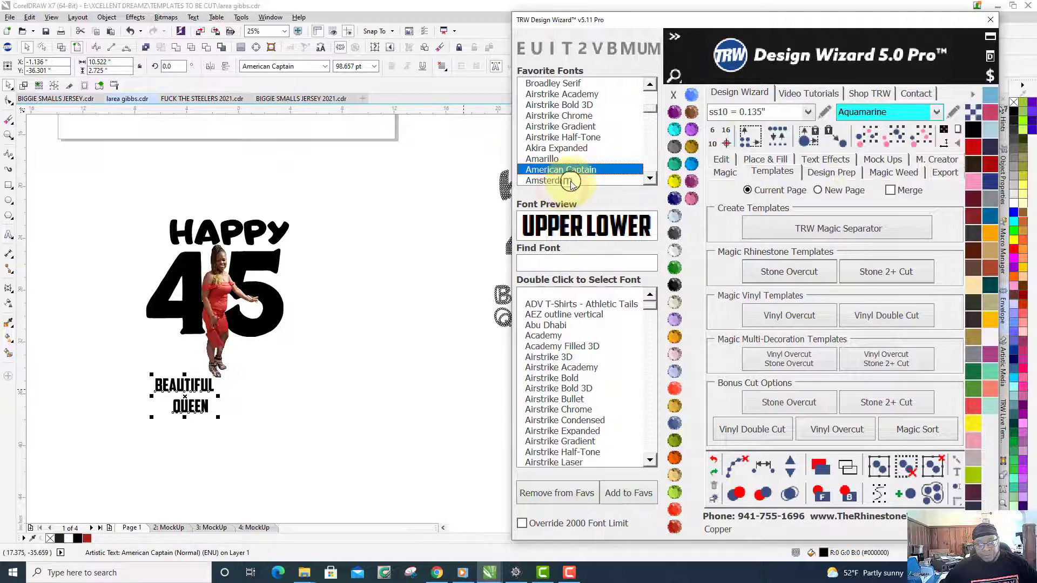
{"action": "double_click", "coordinate": [565, 181]}
{"action": "key", "text": "Down"}
{"action": "key", "text": "Down"}
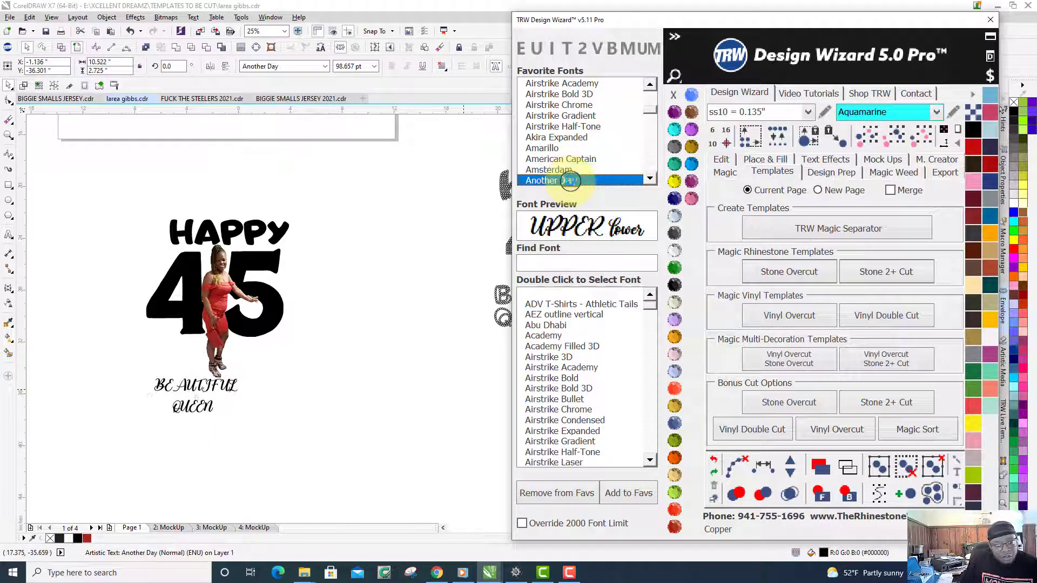
{"action": "key", "text": "Down"}
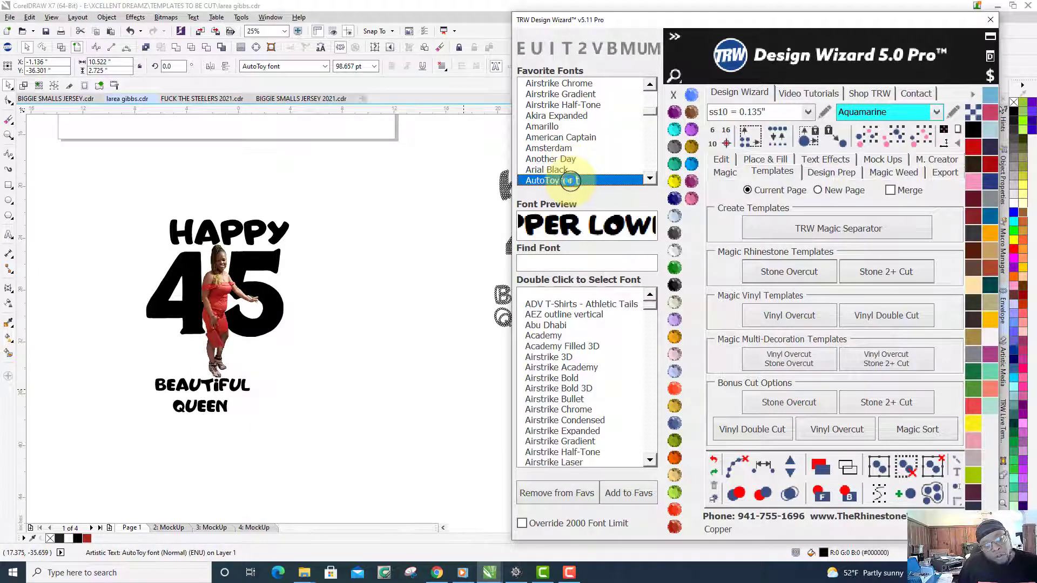
{"action": "scroll", "coordinate": [231, 383], "scroll_direction": "down", "scroll_amount": 2}
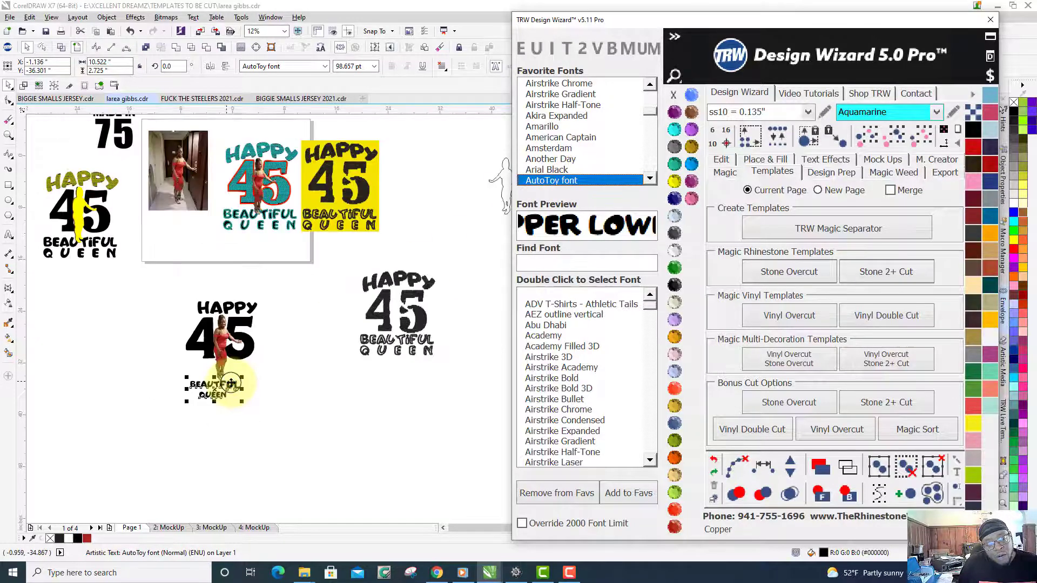
{"action": "scroll", "coordinate": [231, 382], "scroll_direction": "up", "scroll_amount": 2}
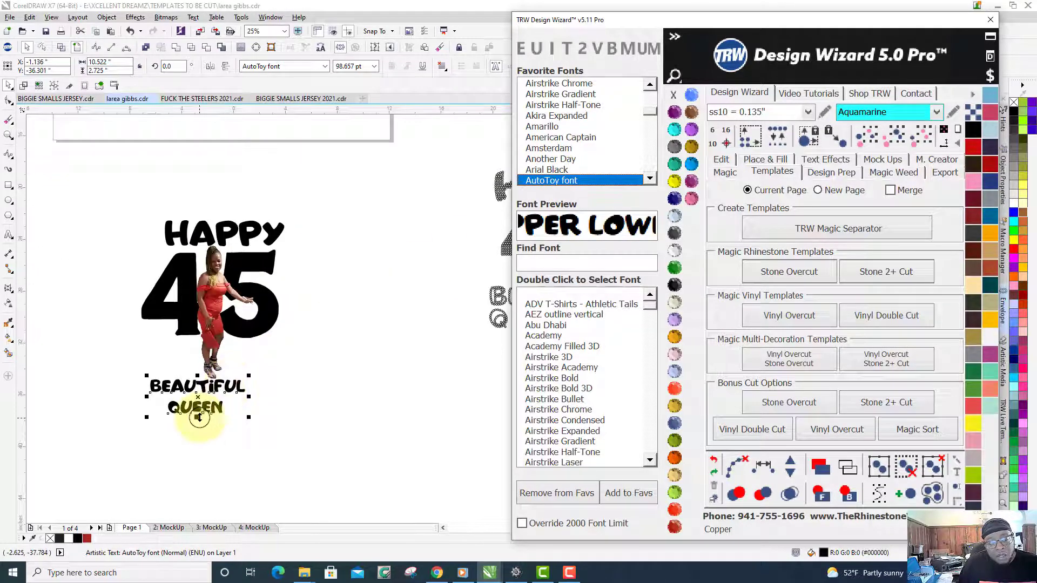
{"action": "scroll", "coordinate": [195, 413], "scroll_direction": "up", "scroll_amount": 2}
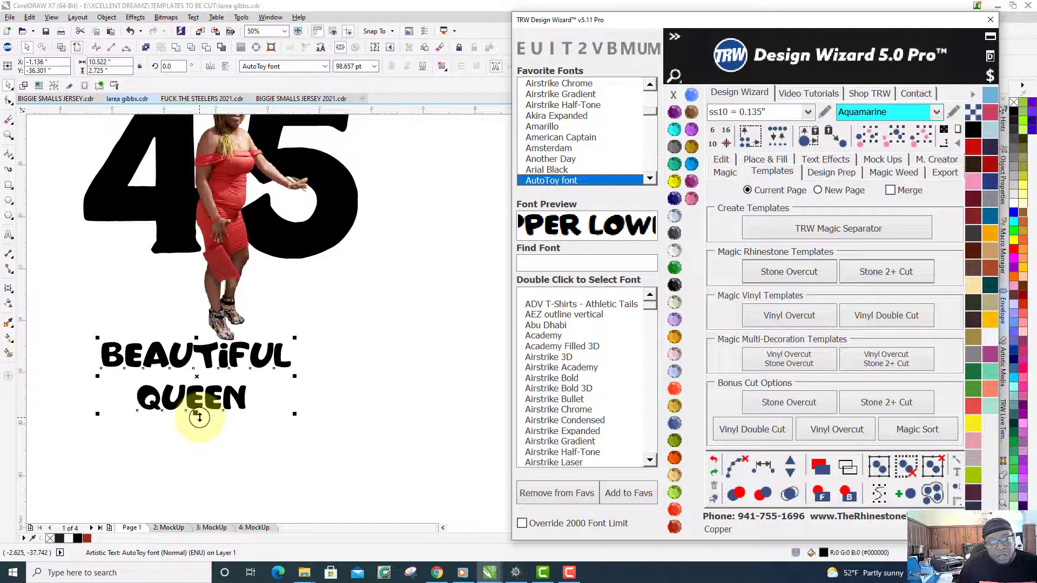
Apply the Autography font to the BEAUTIFUL and QUEEN lines and change both to title case
{"action": "left_click", "coordinate": [650, 180]}
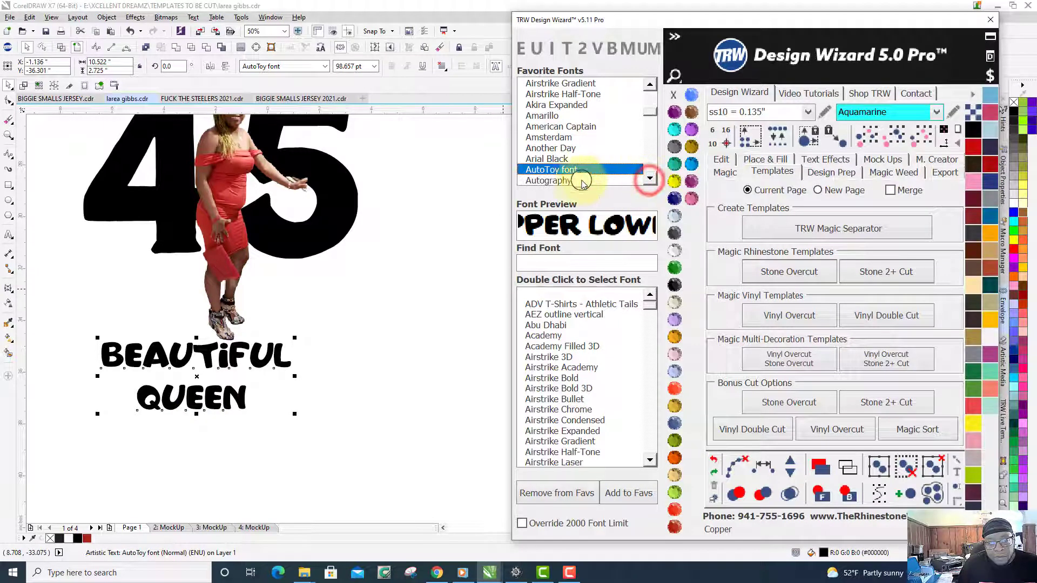
{"action": "left_click", "coordinate": [573, 181]}
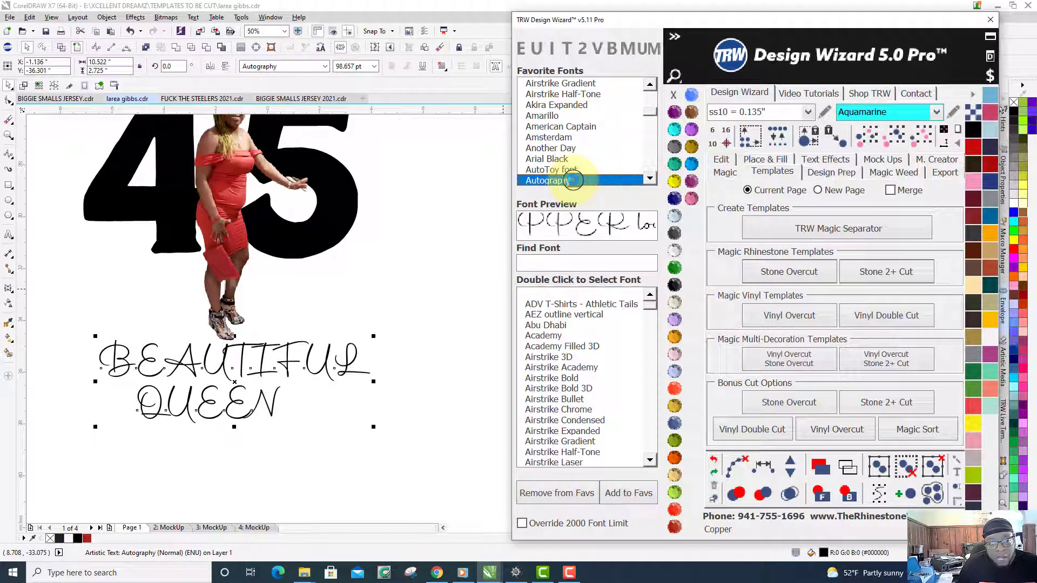
{"action": "scroll", "coordinate": [253, 311], "scroll_direction": "down", "scroll_amount": 2}
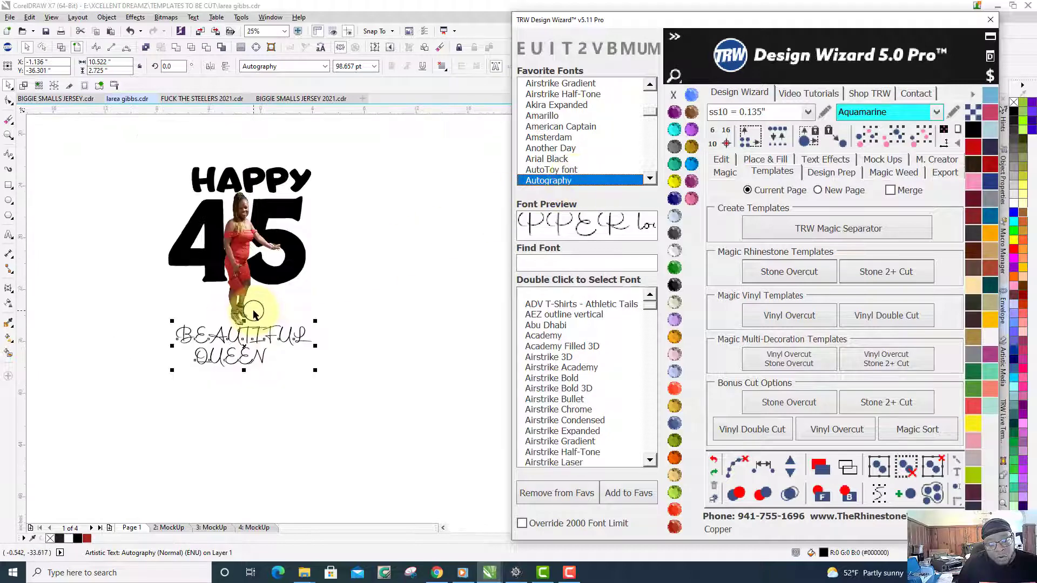
{"action": "scroll", "coordinate": [253, 313], "scroll_direction": "up", "scroll_amount": 1}
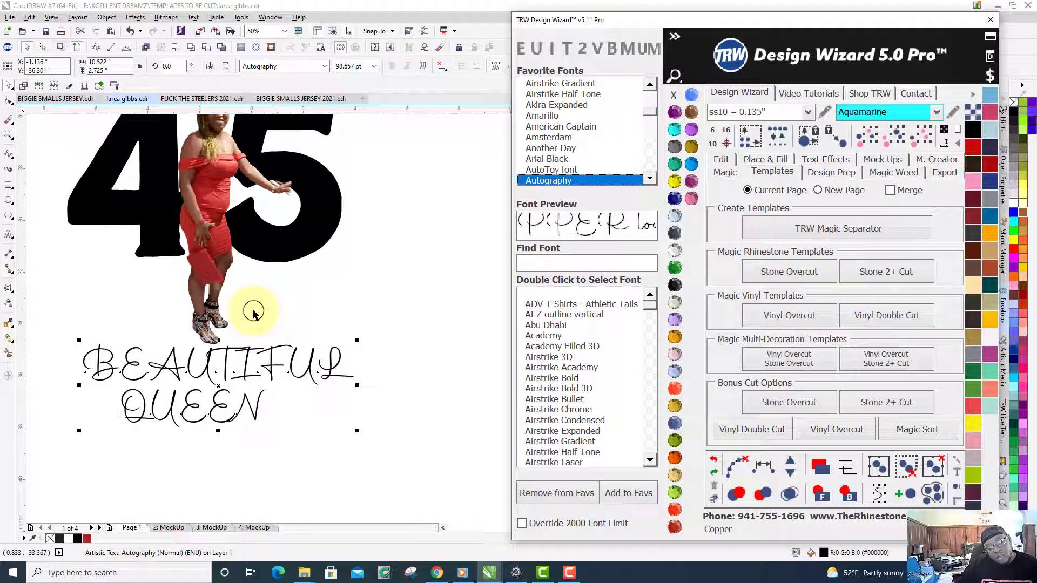
{"action": "left_click", "coordinate": [566, 50]}
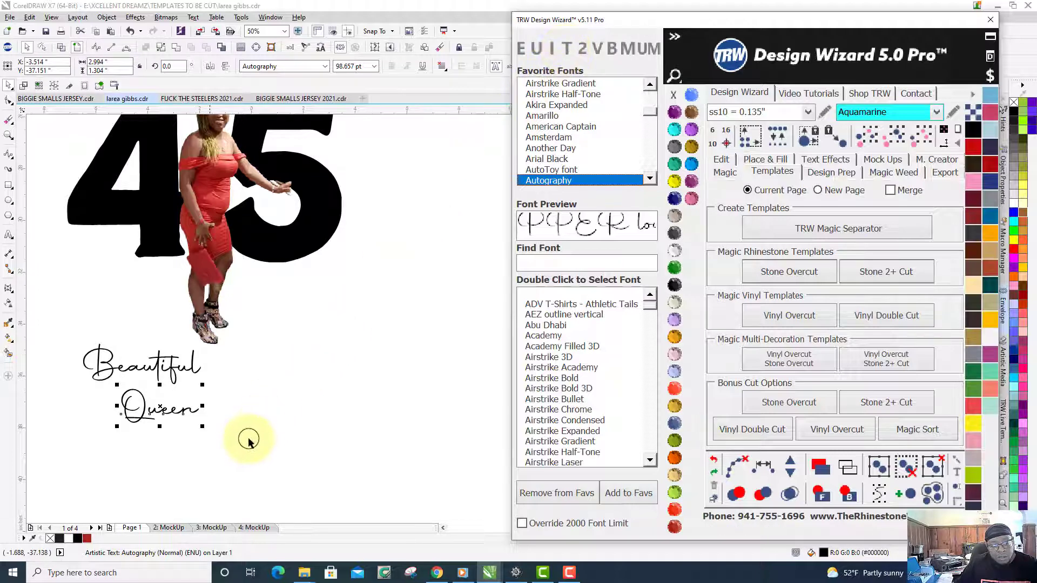
Select both lines, enlarge them together to about 9.14 × 6.12 inches and move them down around the woman's feet
{"action": "left_click_drag", "start_coordinate": [246, 442], "coordinate": [32, 305]}
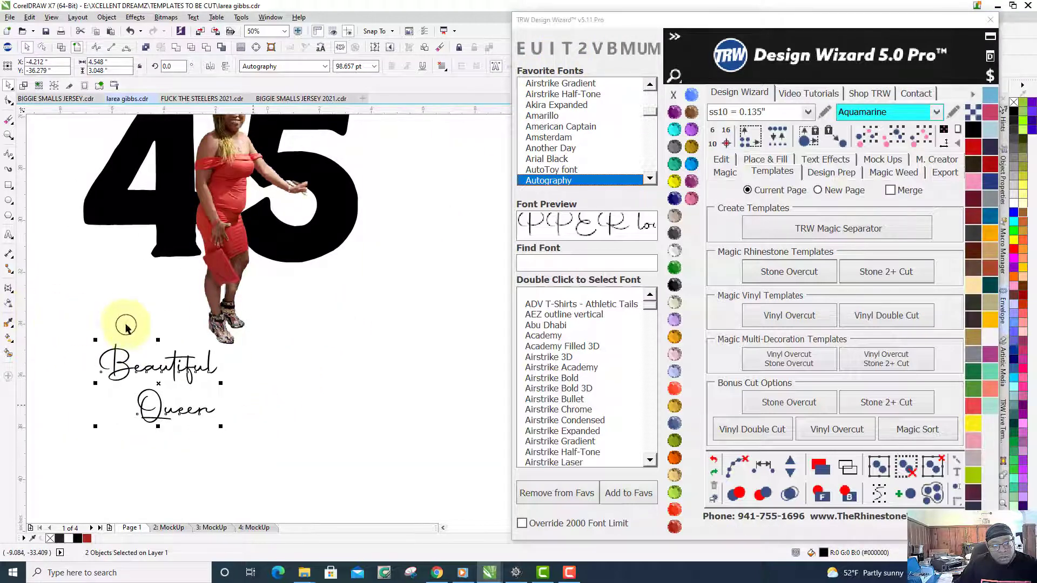
{"action": "left_click_drag", "start_coordinate": [218, 339], "coordinate": [426, 262]}
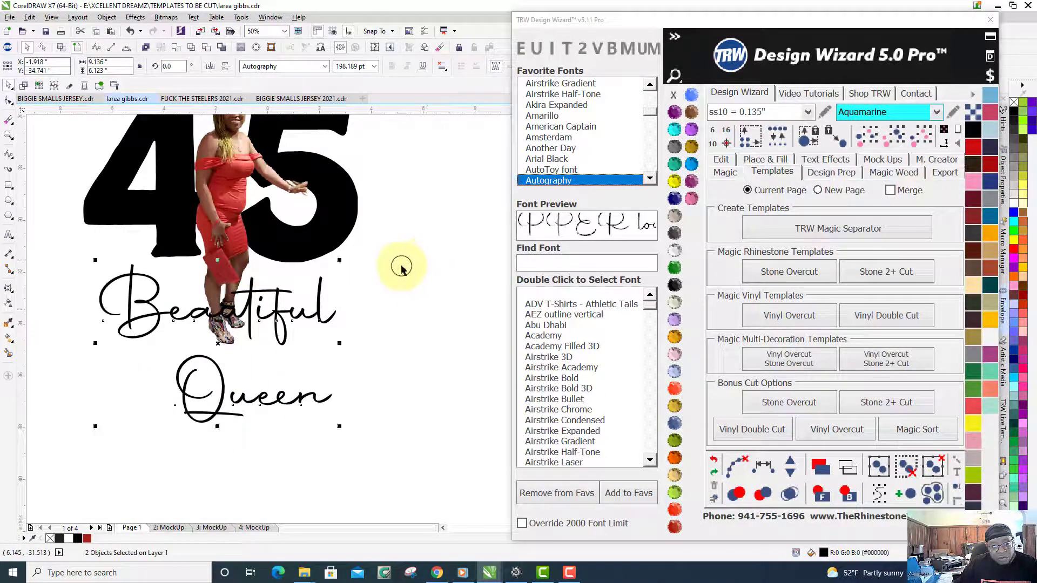
{"action": "left_click_drag", "start_coordinate": [250, 301], "coordinate": [271, 323]}
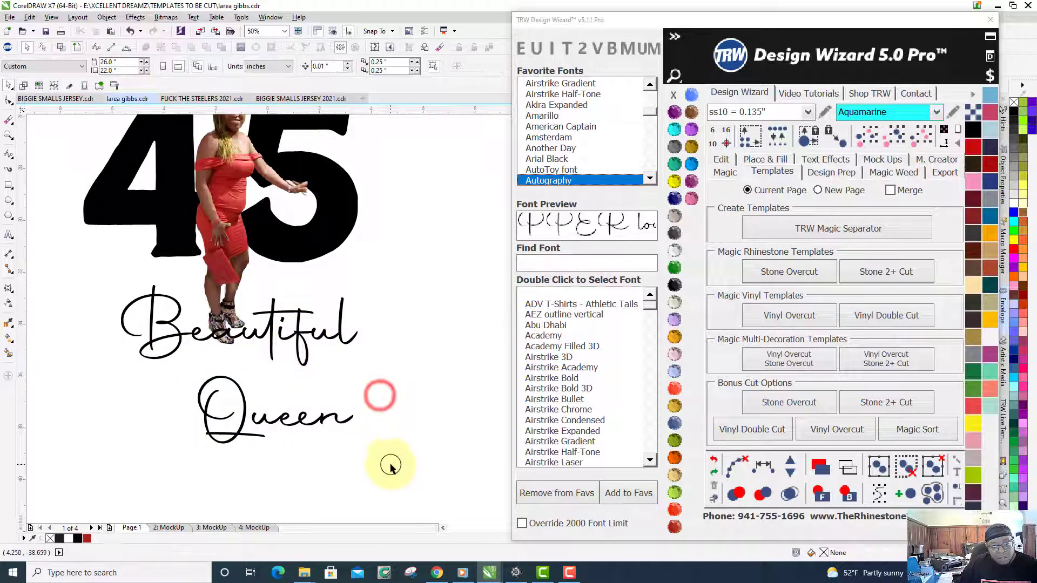
Move Queen up closer under Beautiful, reducing the pair's height to about 4.98 inches, and shift both lines slightly down
{"action": "left_click_drag", "start_coordinate": [389, 463], "coordinate": [140, 360]}
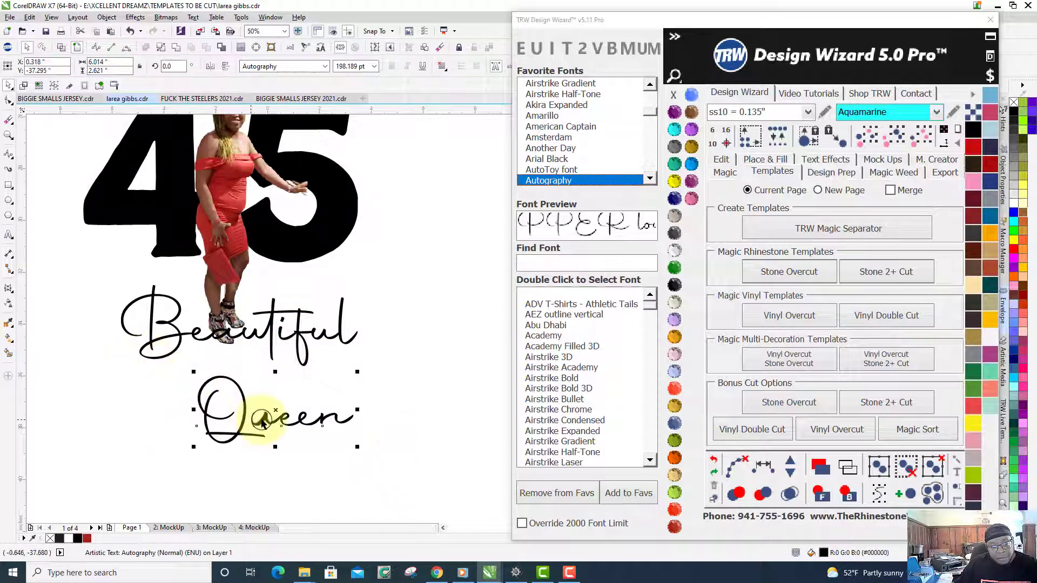
{"action": "left_click_drag", "start_coordinate": [260, 416], "coordinate": [255, 385]}
{"action": "left_click_drag", "start_coordinate": [83, 269], "coordinate": [398, 452]}
{"action": "left_click_drag", "start_coordinate": [270, 312], "coordinate": [270, 324]}
{"action": "scroll", "coordinate": [270, 324], "scroll_direction": "down", "scroll_amount": 2}
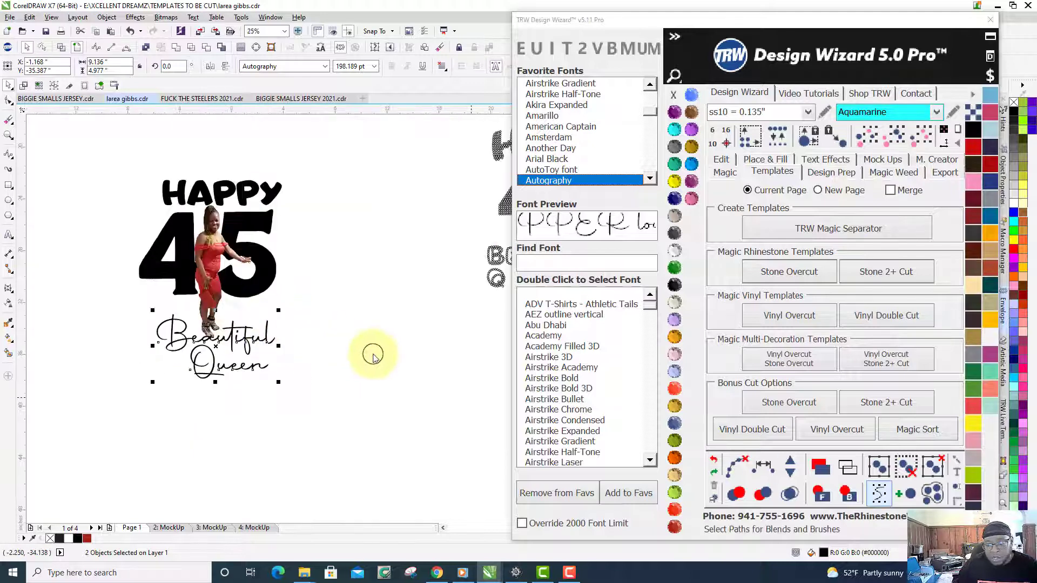
{"action": "left_click", "coordinate": [846, 493]}
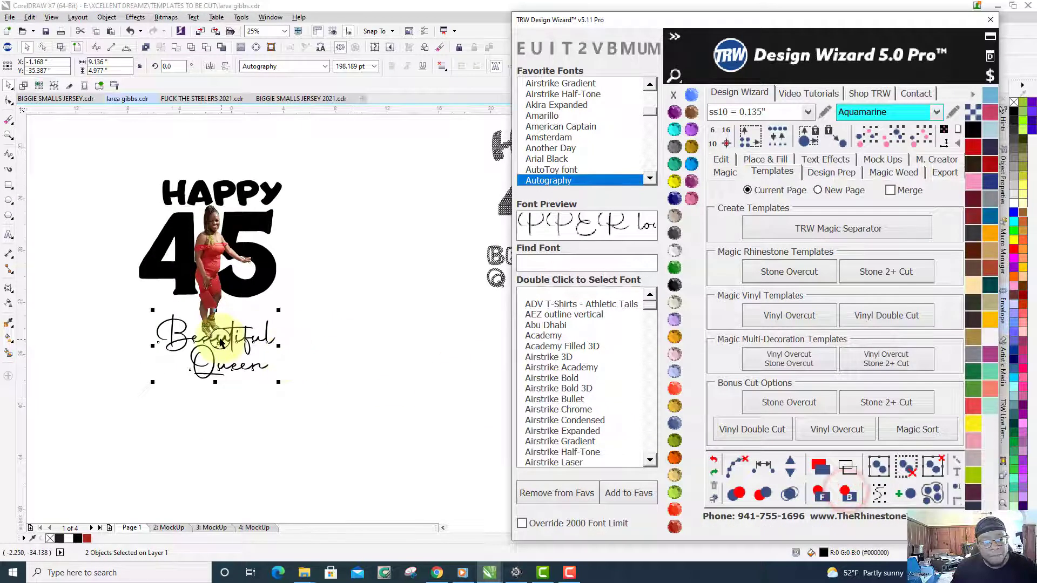
Try the Azingdar font on the Beautiful and Queen lines and shift them back under the 45
{"action": "scroll", "coordinate": [220, 341], "scroll_direction": "up", "scroll_amount": 1}
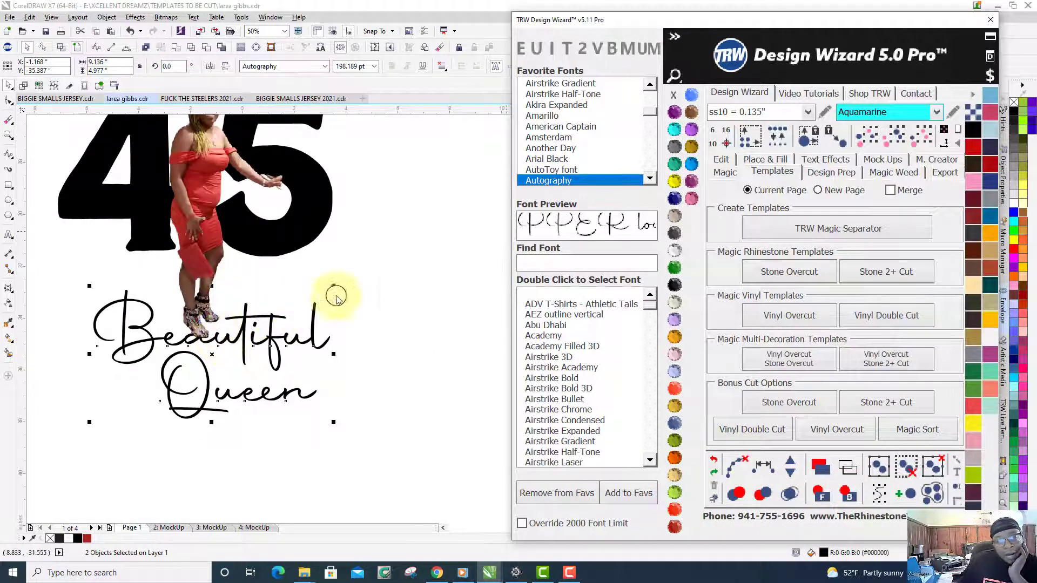
{"action": "left_click", "coordinate": [650, 179]}
{"action": "left_click", "coordinate": [651, 179]}
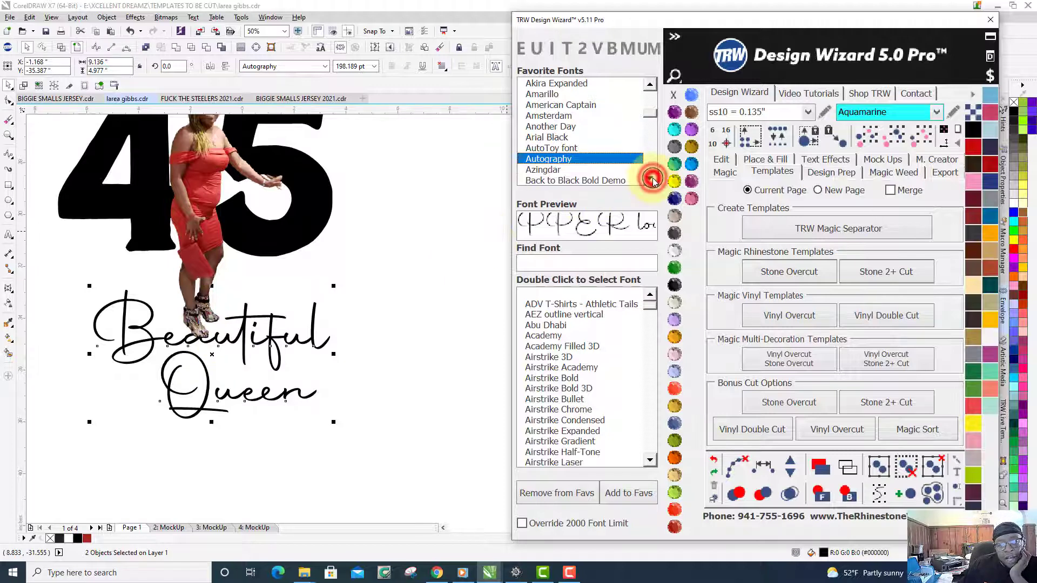
{"action": "left_click", "coordinate": [536, 170]}
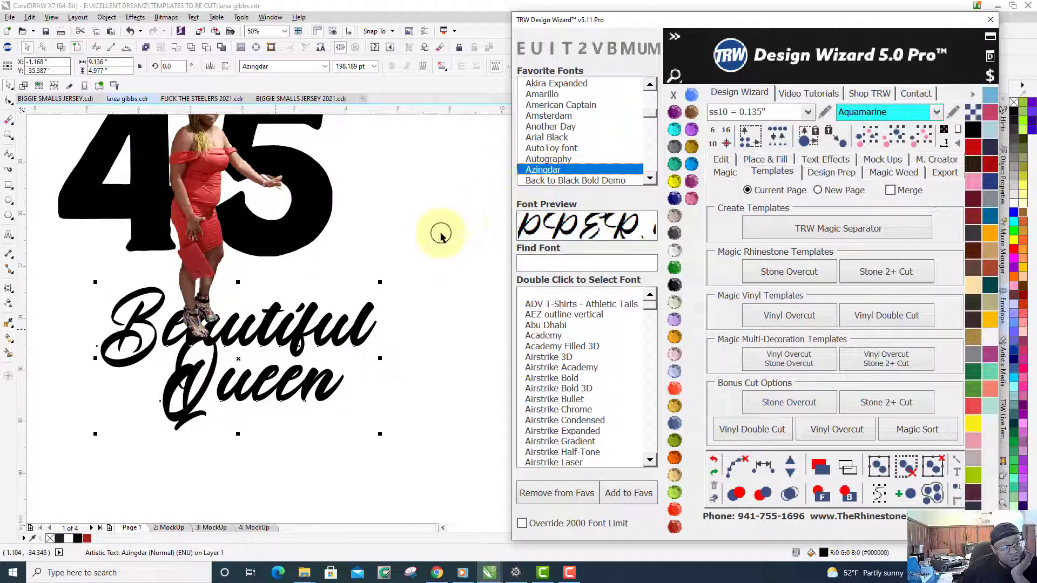
{"action": "left_click", "coordinate": [237, 361]}
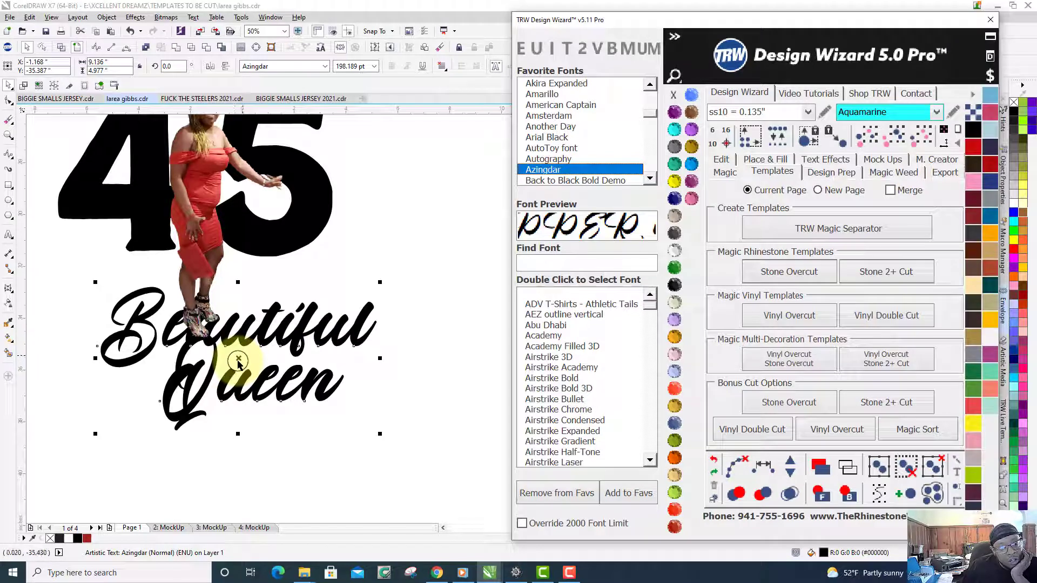
{"action": "left_click_drag", "start_coordinate": [238, 364], "coordinate": [214, 364]}
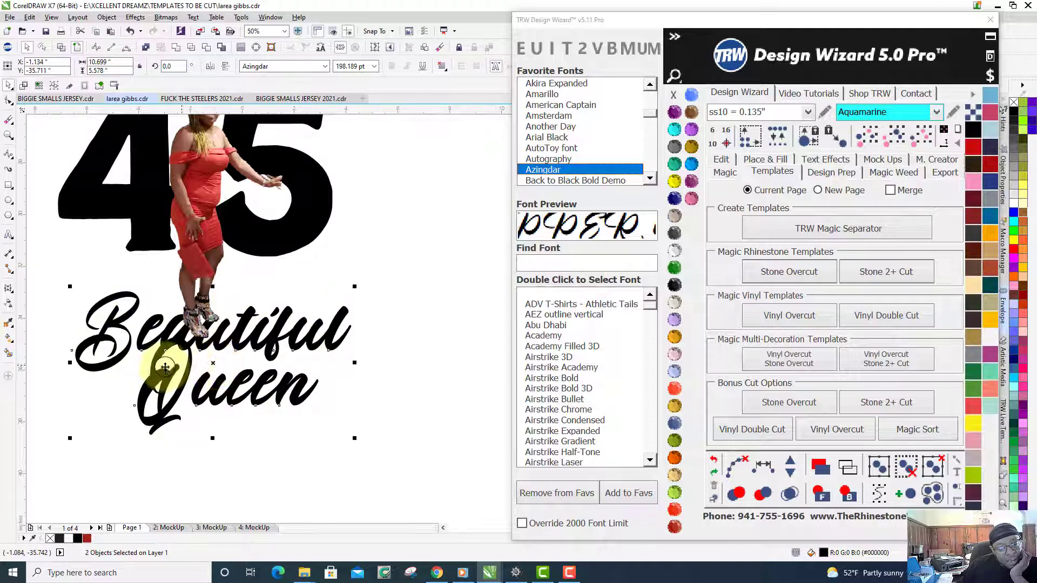
{"action": "scroll", "coordinate": [166, 367], "scroll_direction": "down", "scroll_amount": 1}
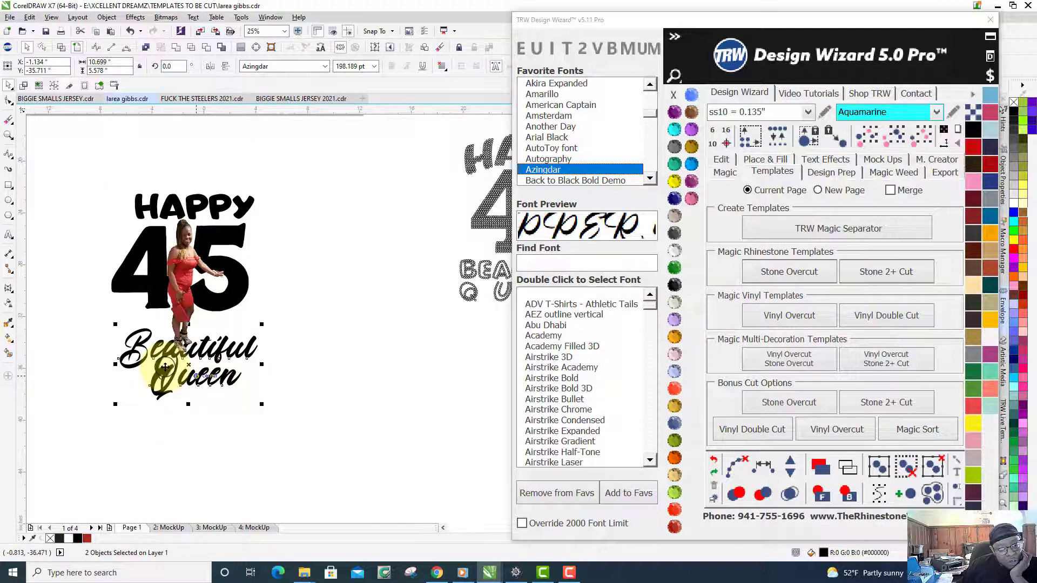
{"action": "scroll", "coordinate": [164, 367], "scroll_direction": "up", "scroll_amount": 2}
{"action": "scroll", "coordinate": [233, 334], "scroll_direction": "down", "scroll_amount": 2}
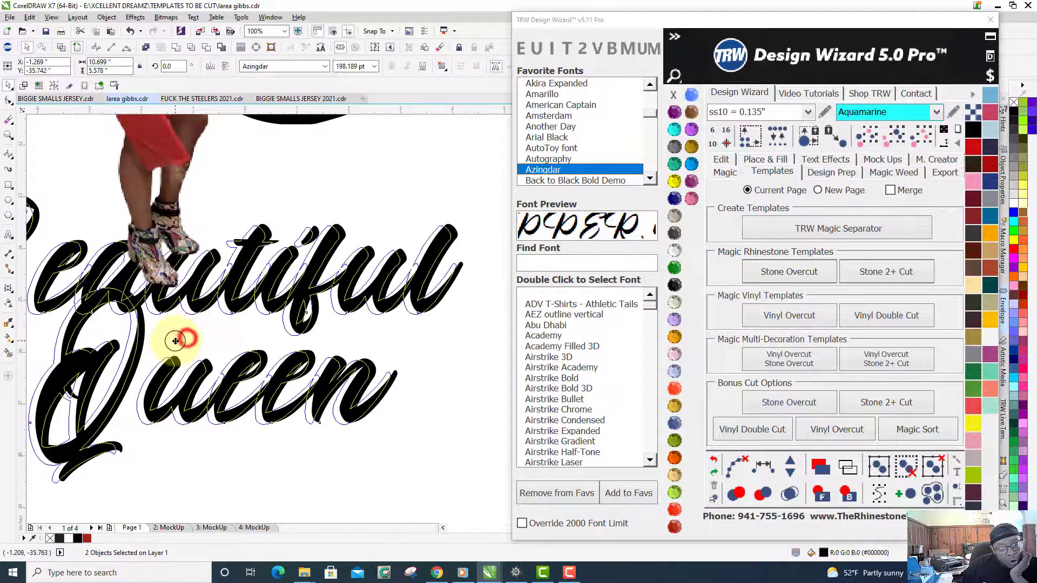
{"action": "scroll", "coordinate": [257, 330], "scroll_direction": "down", "scroll_amount": 2}
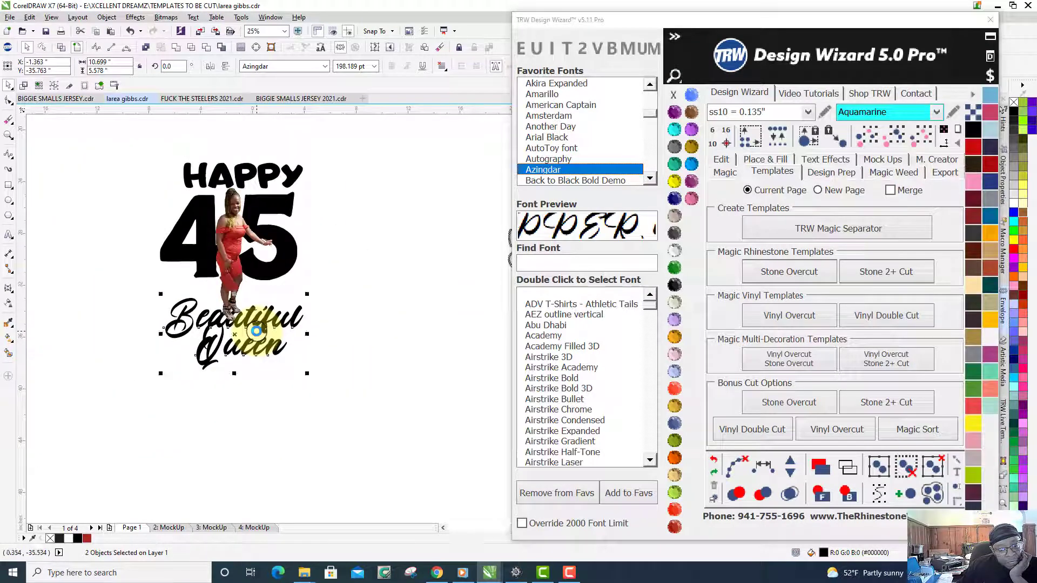
Set Beautiful and Queen in Back to Black Bold Demo, lower them slightly under the woman's feet and clear the selection
{"action": "left_click", "coordinate": [650, 177]}
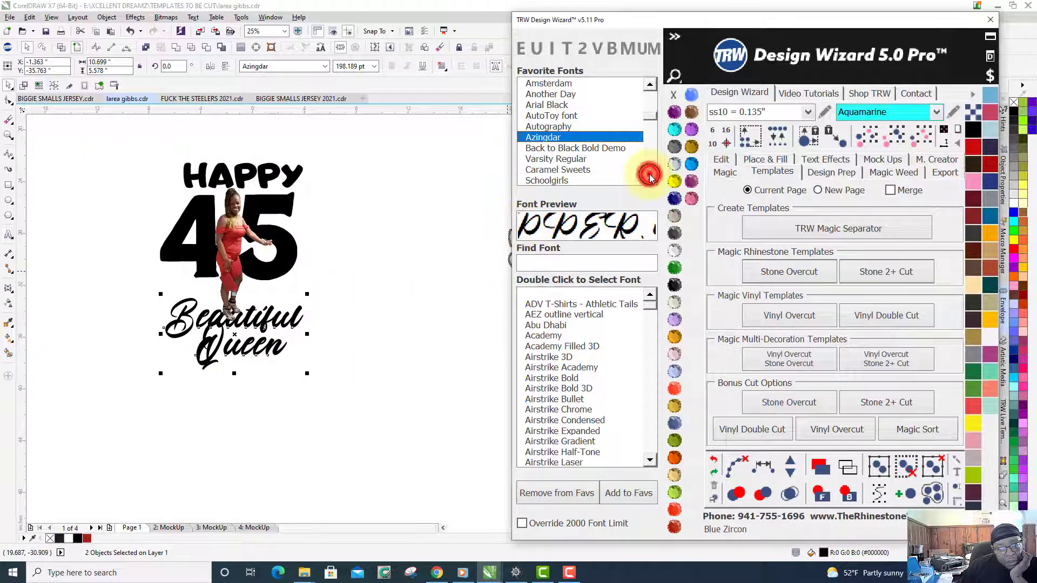
{"action": "left_click", "coordinate": [650, 178]}
{"action": "left_click", "coordinate": [596, 137]}
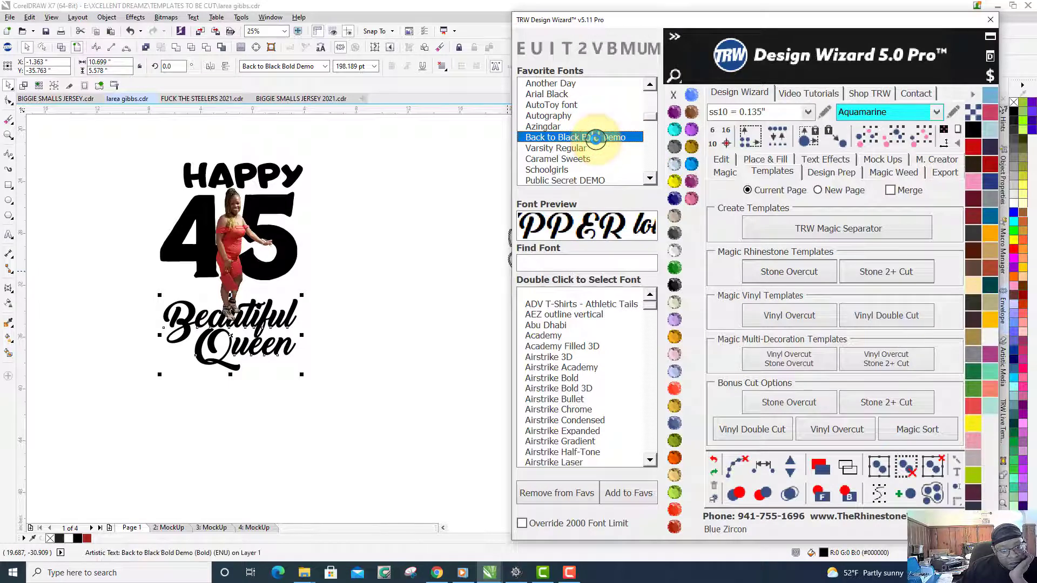
{"action": "scroll", "coordinate": [595, 138], "scroll_direction": "up", "scroll_amount": 1}
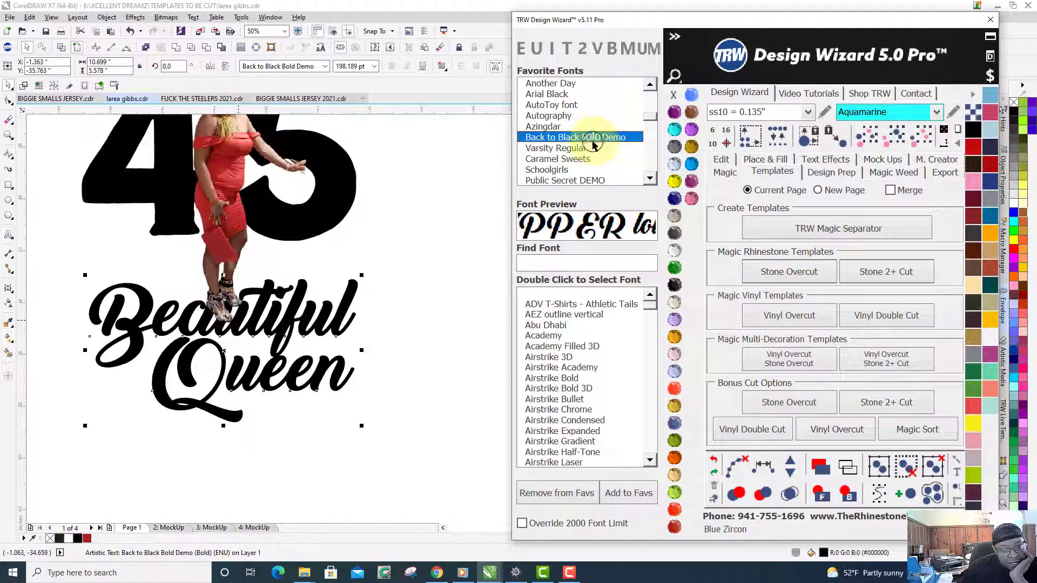
{"action": "left_click", "coordinate": [224, 354]}
{"action": "left_click_drag", "start_coordinate": [224, 355], "coordinate": [222, 363]}
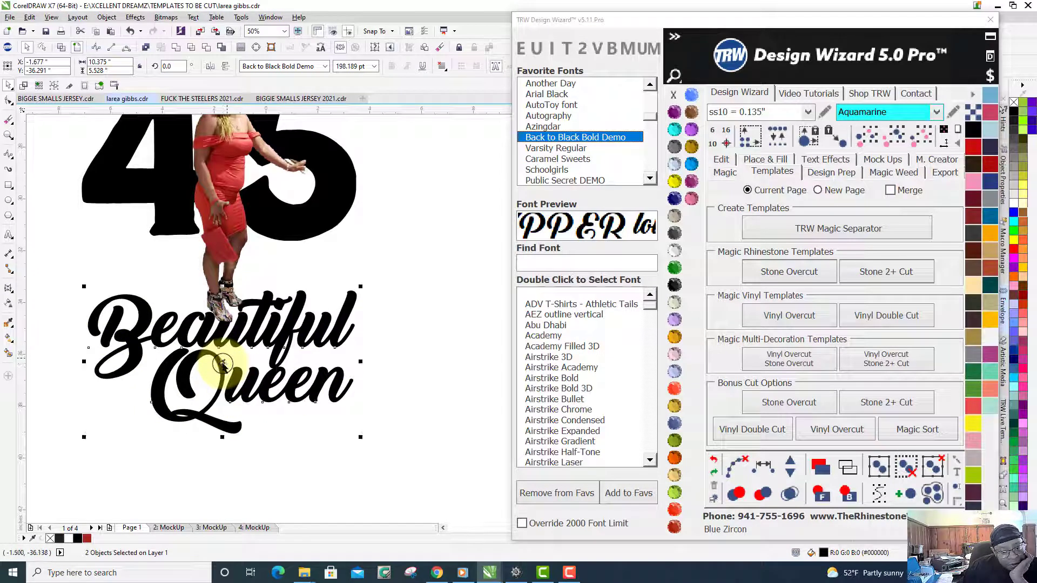
{"action": "scroll", "coordinate": [222, 363], "scroll_direction": "up", "scroll_amount": 1}
{"action": "scroll", "coordinate": [223, 363], "scroll_direction": "down", "scroll_amount": 2}
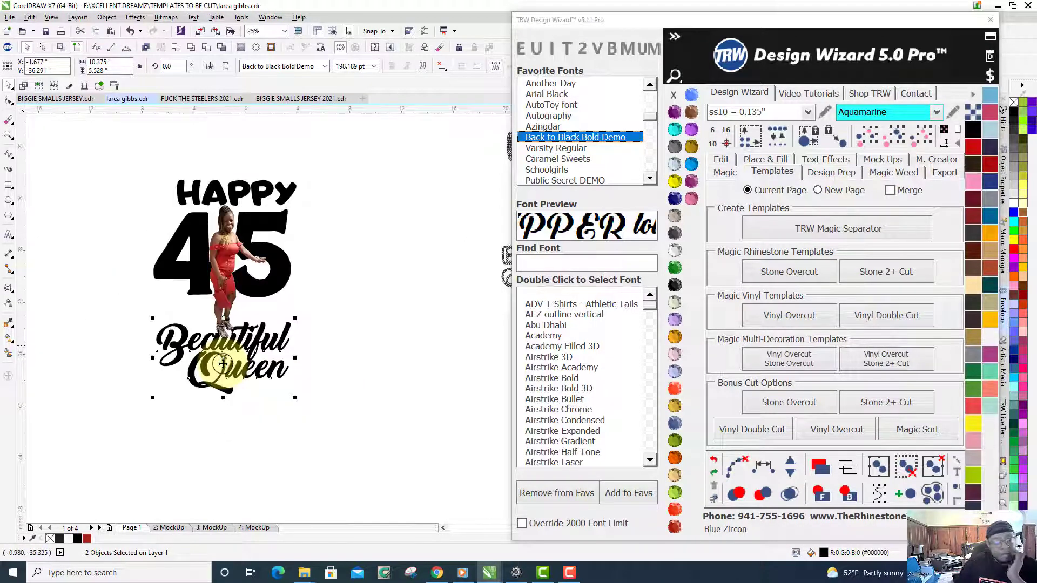
{"action": "scroll", "coordinate": [267, 346], "scroll_direction": "down", "scroll_amount": 1}
{"action": "left_click", "coordinate": [329, 352]}
Move Queen slightly left and down away from Beautiful, and select both lines together
{"action": "scroll", "coordinate": [330, 352], "scroll_direction": "up", "scroll_amount": 1}
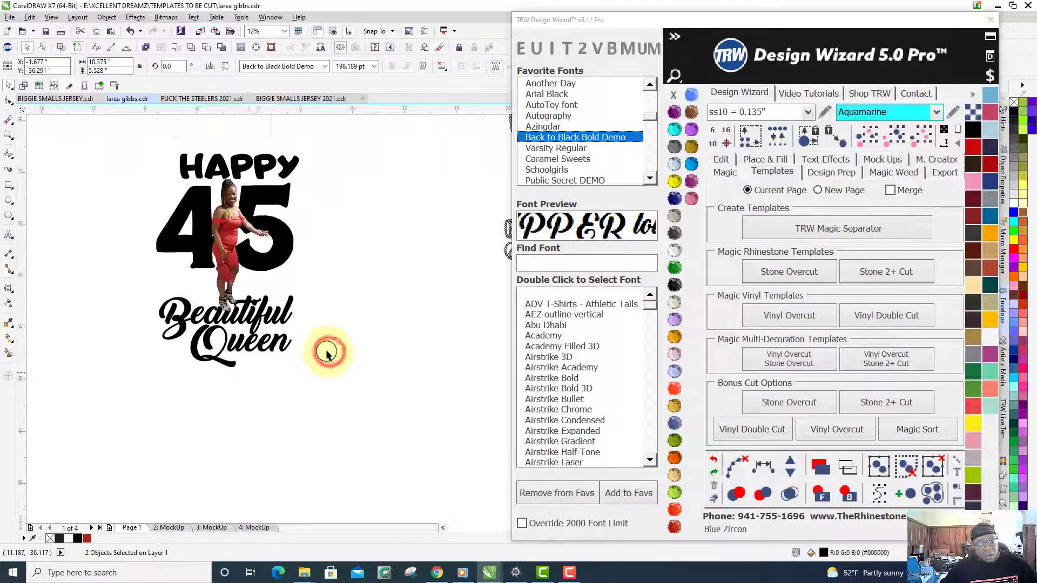
{"action": "scroll", "coordinate": [222, 325], "scroll_direction": "up", "scroll_amount": 1}
{"action": "scroll", "coordinate": [175, 324], "scroll_direction": "up", "scroll_amount": 1}
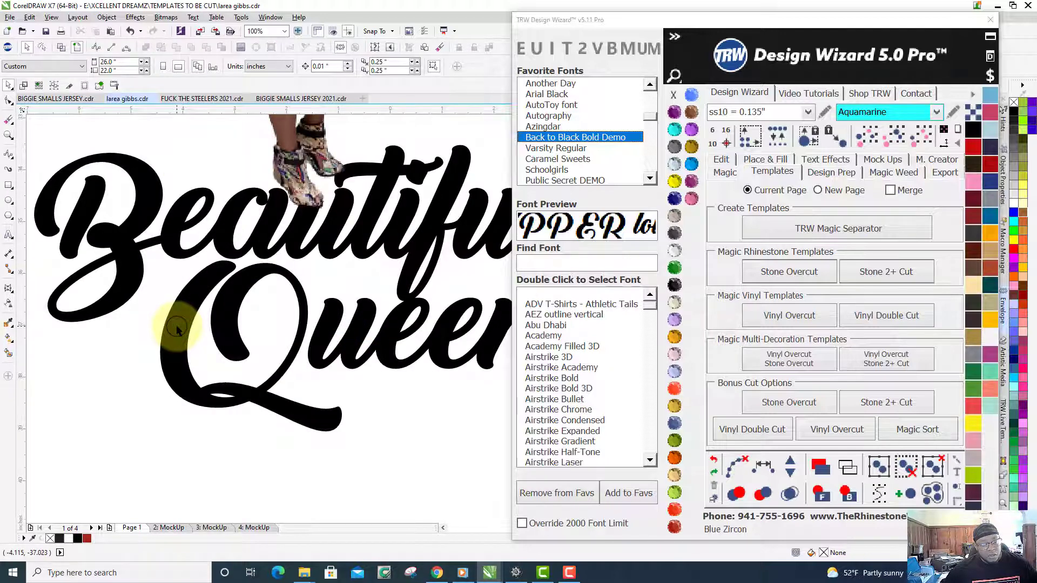
{"action": "mouse_move", "coordinate": [177, 328]}
{"action": "left_mouse_down"}
{"action": "mouse_move", "coordinate": [148, 338]}
{"action": "mouse_move", "coordinate": [162, 340]}
{"action": "left_mouse_up"}
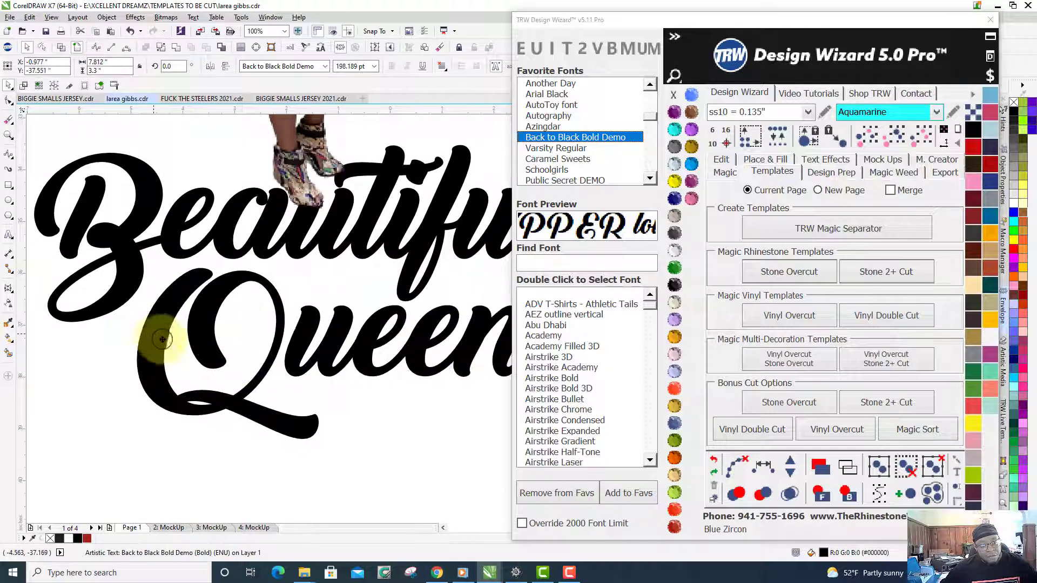
{"action": "scroll", "coordinate": [204, 358], "scroll_direction": "down", "scroll_amount": 2}
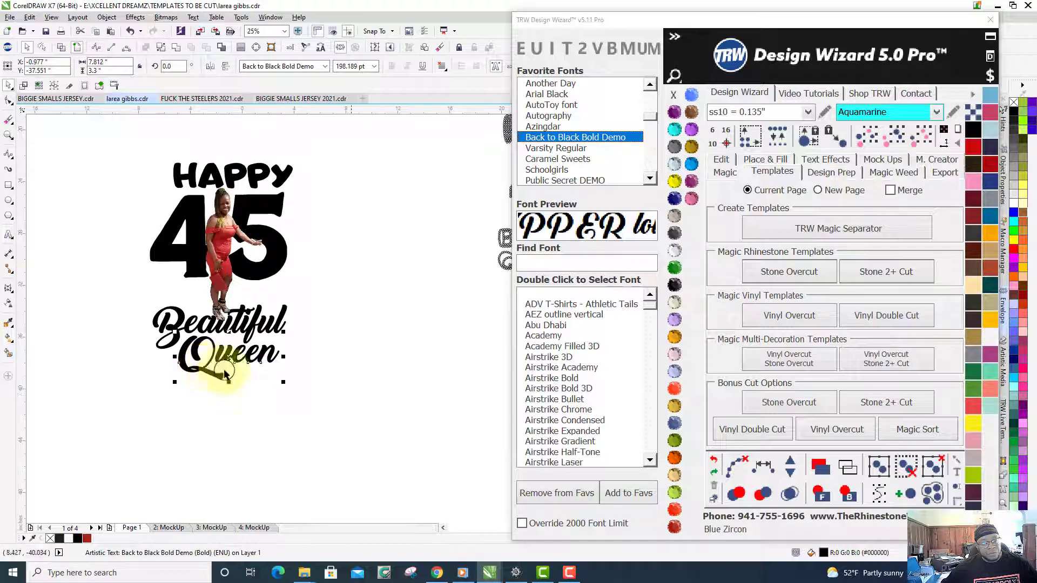
{"action": "left_click_drag", "start_coordinate": [328, 396], "coordinate": [107, 295]}
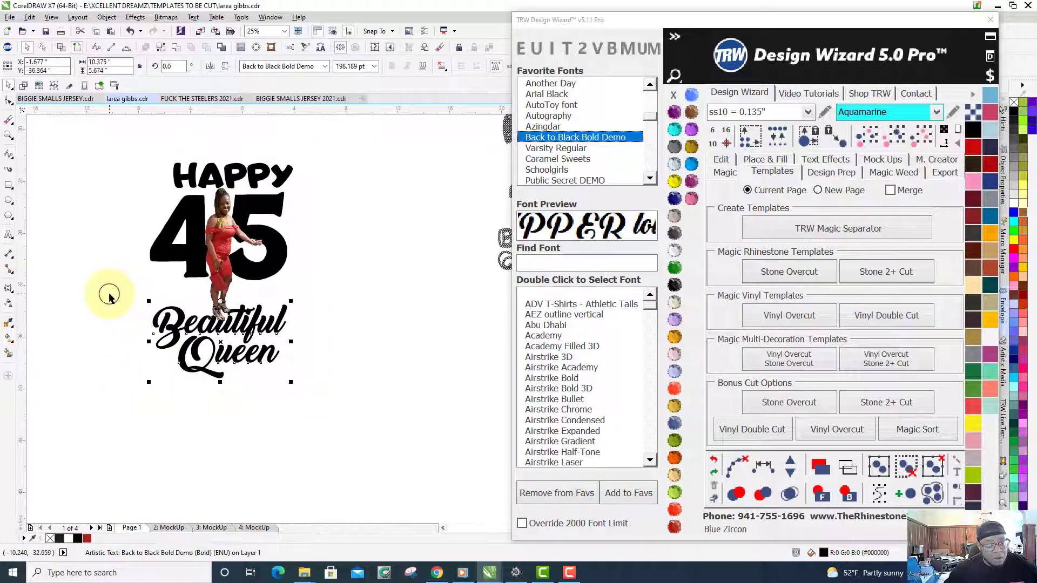
{"action": "left_click", "coordinate": [176, 47]}
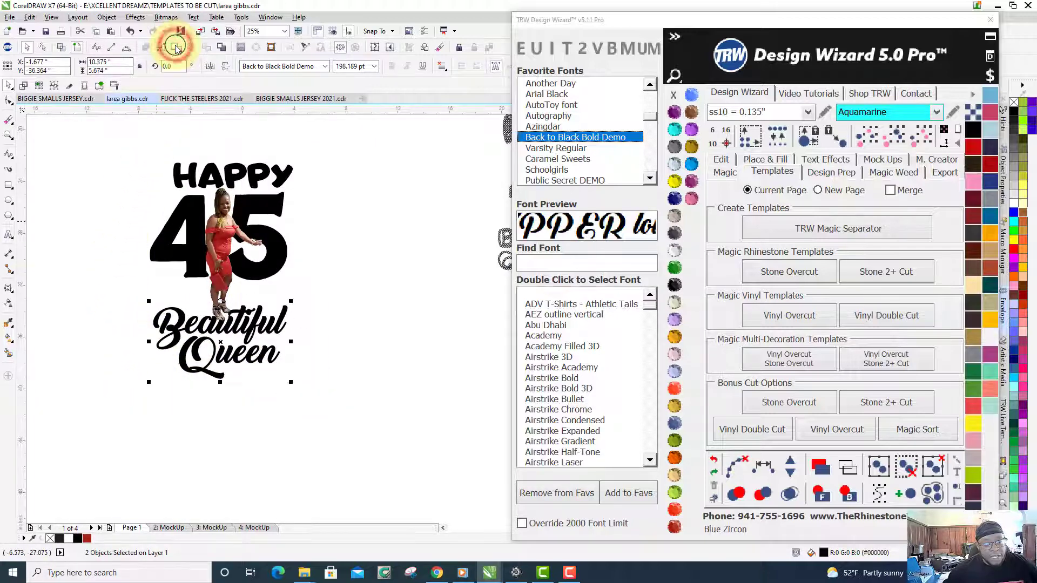
Stretch the 45 downward to about 8.72 inches high so it reaches the Beautiful line
{"action": "left_click", "coordinate": [194, 216]}
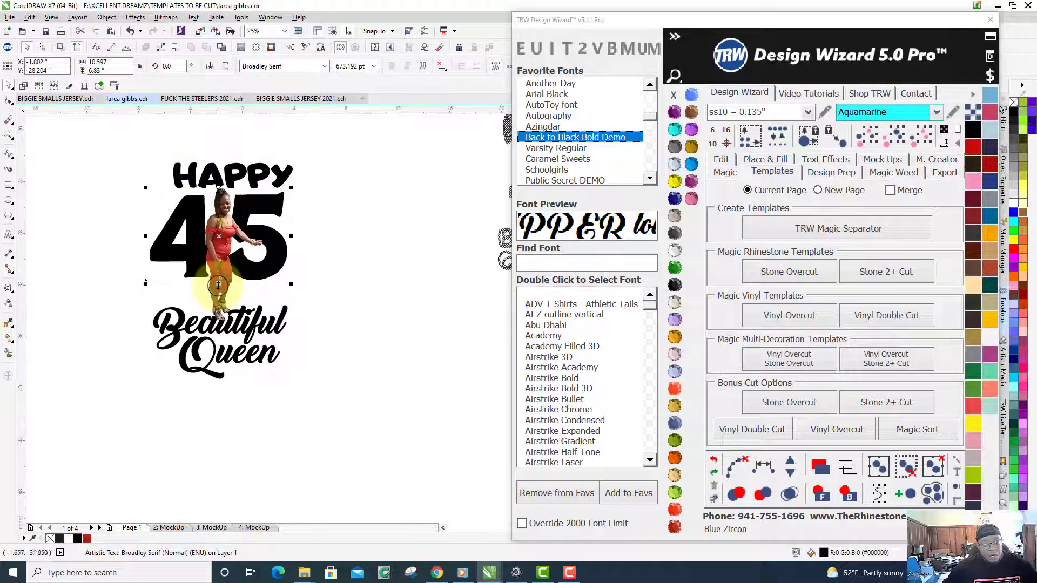
{"action": "left_click_drag", "start_coordinate": [218, 284], "coordinate": [222, 305]}
{"action": "scroll", "coordinate": [222, 305], "scroll_direction": "down", "scroll_amount": 1}
{"action": "scroll", "coordinate": [222, 305], "scroll_direction": "up", "scroll_amount": 2}
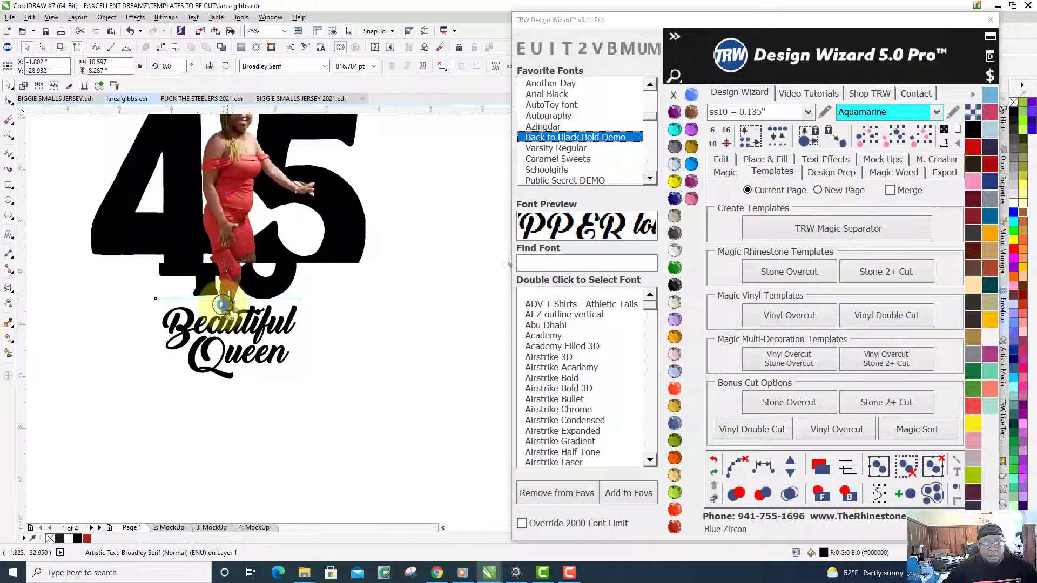
{"action": "left_click_drag", "start_coordinate": [222, 306], "coordinate": [290, 318]}
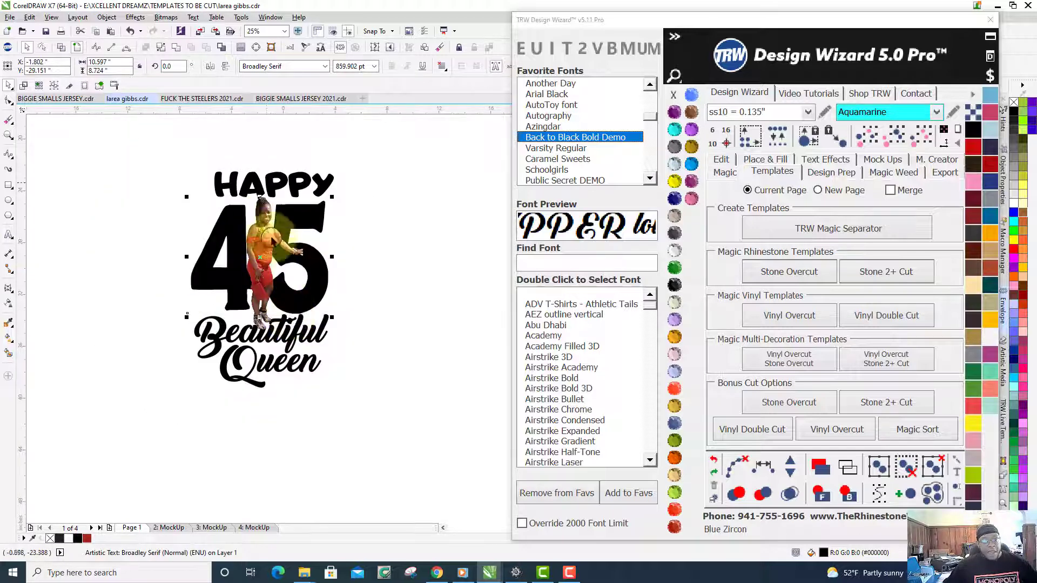
Center the HAPPY text and the 45 horizontally on the Queen line and clear the selection
{"action": "left_click", "coordinate": [256, 178]}
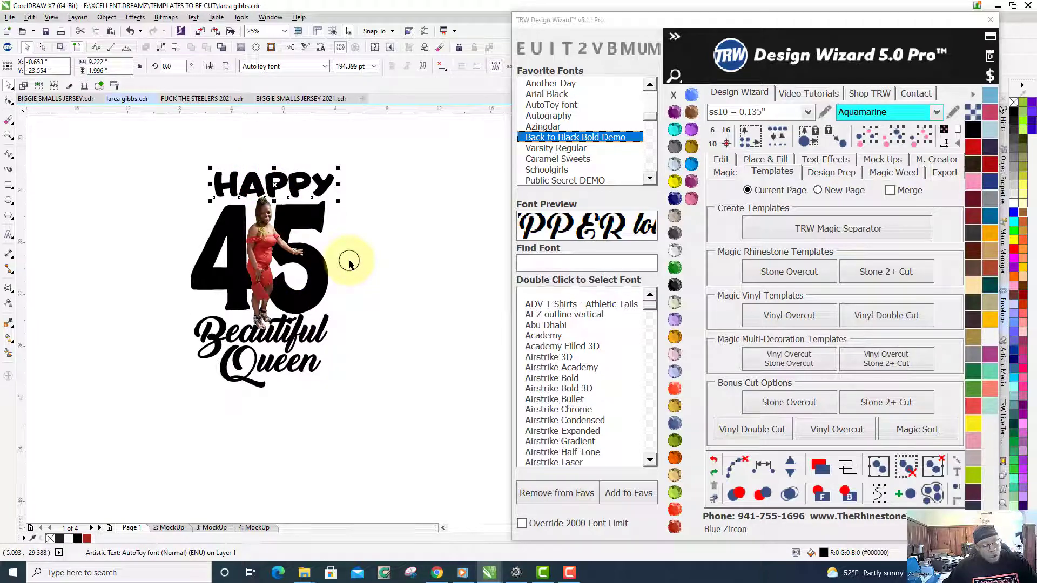
{"action": "left_click", "coordinate": [320, 219], "text": "shift"}
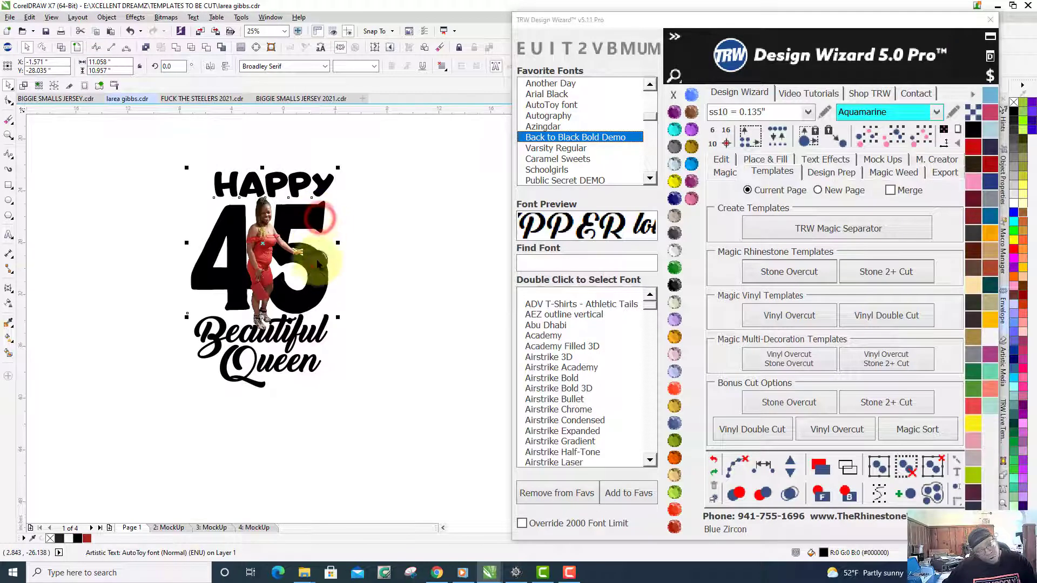
{"action": "left_click", "coordinate": [311, 372], "text": "shift"}
{"action": "key", "text": "c"}
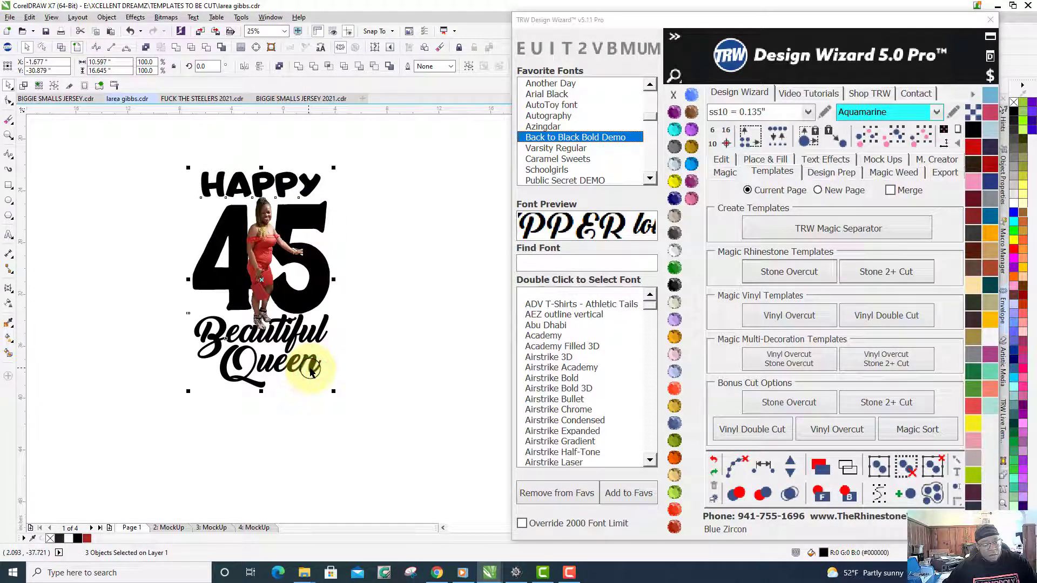
{"action": "left_click", "coordinate": [369, 217]}
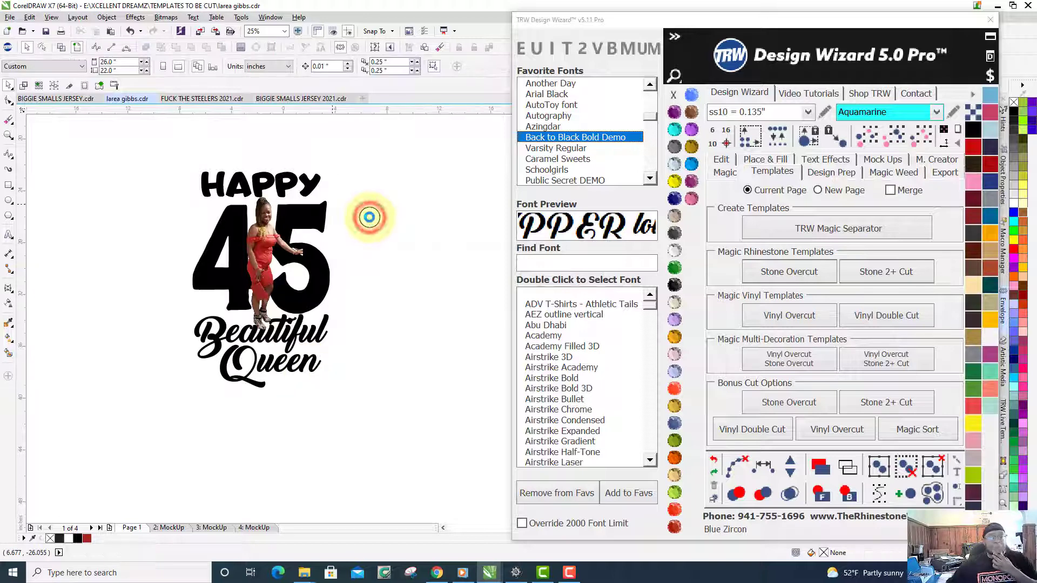
Shift the HAPPY text slightly right and up so it sits clear above the woman's head
{"action": "scroll", "coordinate": [370, 217], "scroll_direction": "up", "scroll_amount": 4}
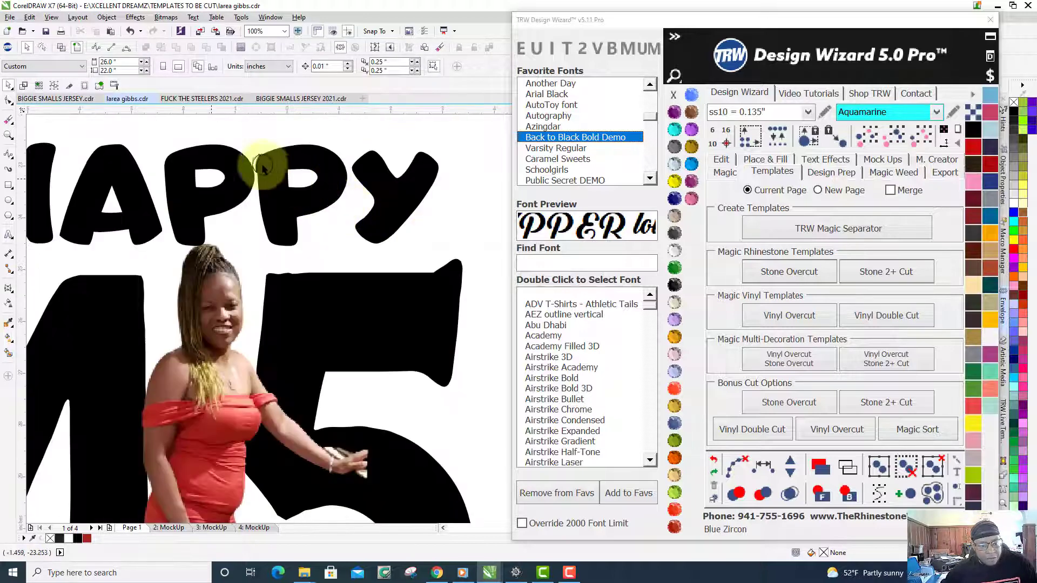
{"action": "left_click", "coordinate": [238, 152]}
{"action": "scroll", "coordinate": [263, 200], "scroll_direction": "down", "scroll_amount": 2}
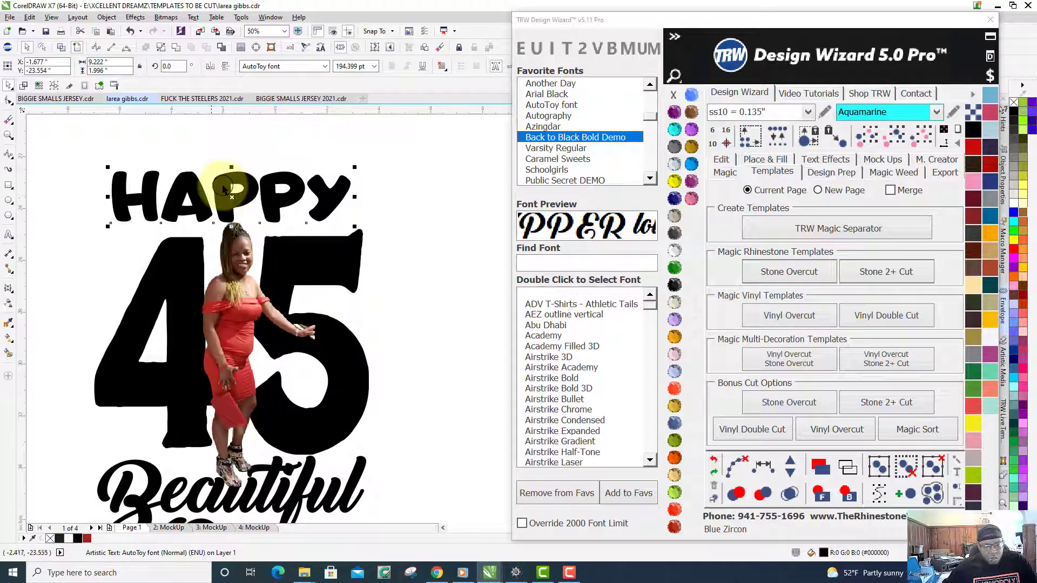
{"action": "left_click_drag", "start_coordinate": [222, 186], "coordinate": [223, 185]}
{"action": "scroll", "coordinate": [222, 185], "scroll_direction": "down", "scroll_amount": 1}
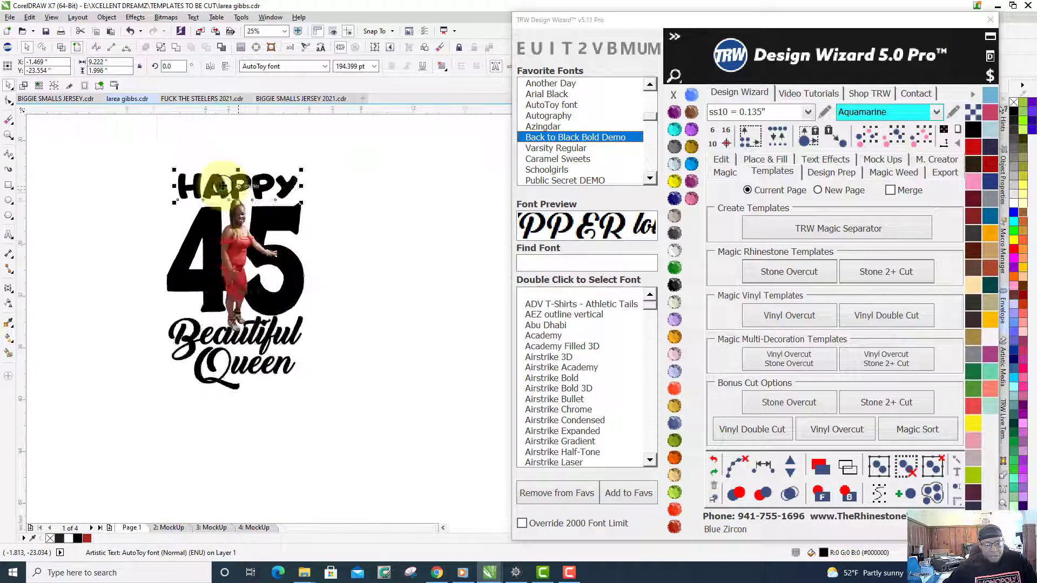
{"action": "scroll", "coordinate": [222, 185], "scroll_direction": "up", "scroll_amount": 2}
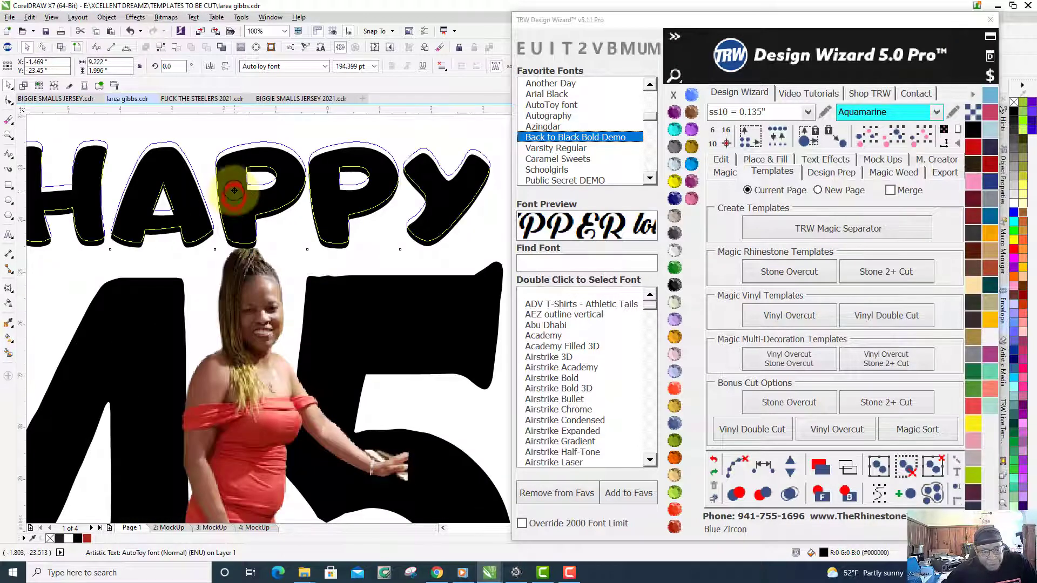
{"action": "scroll", "coordinate": [234, 198], "scroll_direction": "down", "scroll_amount": 2}
{"action": "scroll", "coordinate": [234, 189], "scroll_direction": "down", "scroll_amount": 4}
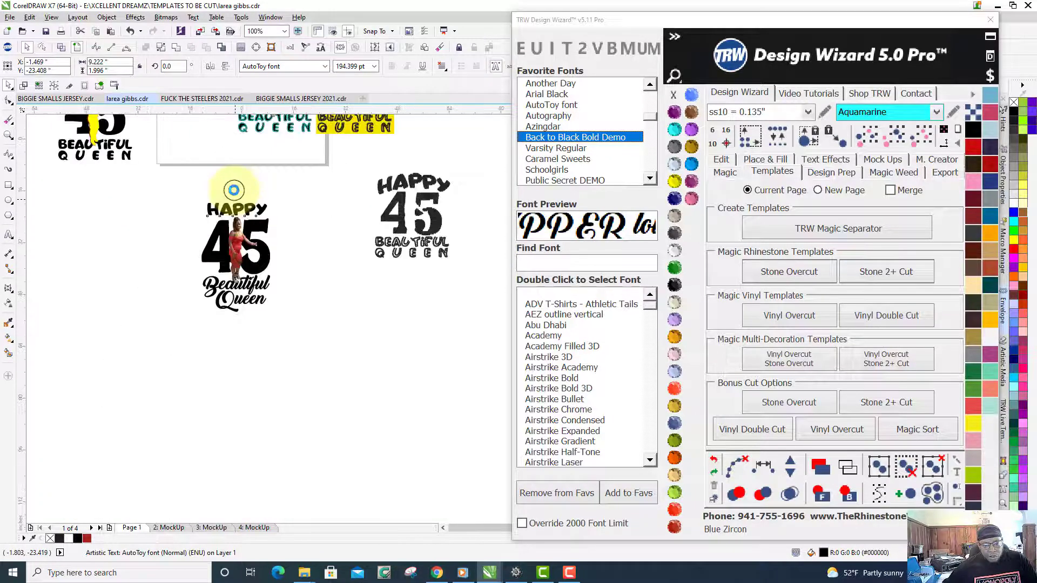
{"action": "scroll", "coordinate": [268, 186], "scroll_direction": "up", "scroll_amount": 4}
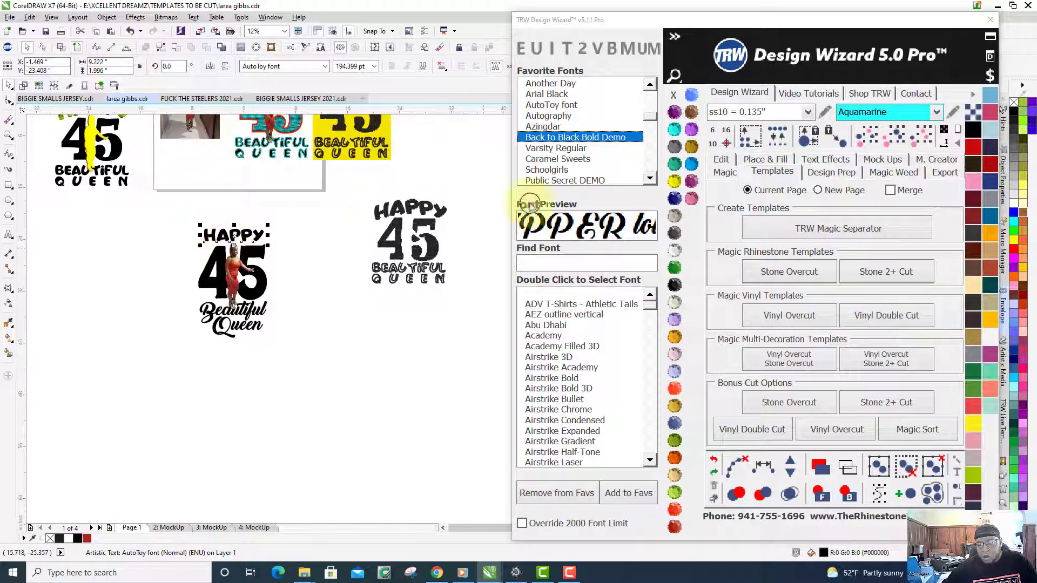
Bring up the text effect settings in Design Wizard and select the HAPPY text for them
{"action": "left_click", "coordinate": [834, 159]}
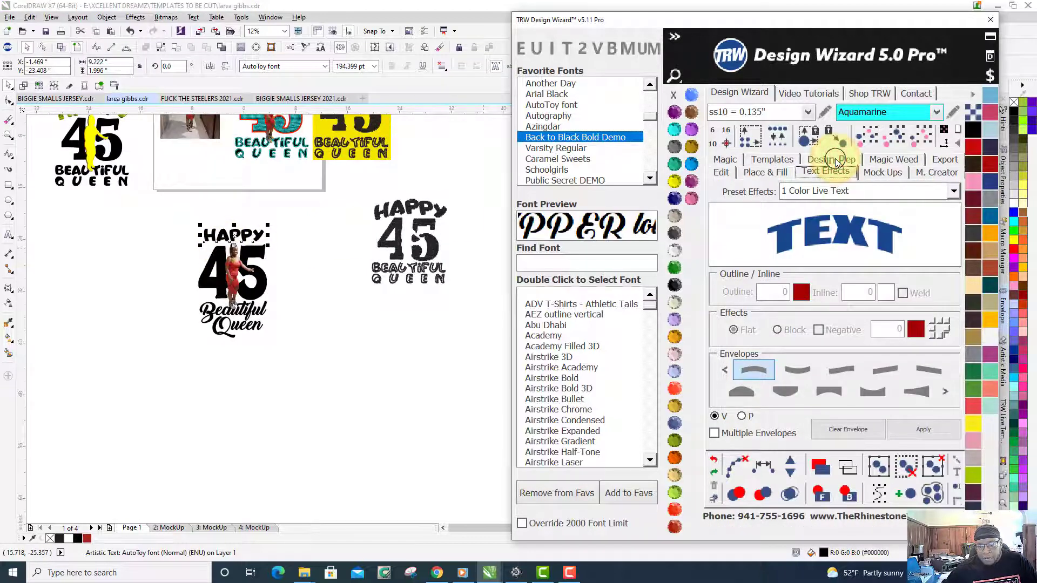
{"action": "scroll", "coordinate": [836, 161], "scroll_direction": "up", "scroll_amount": 1}
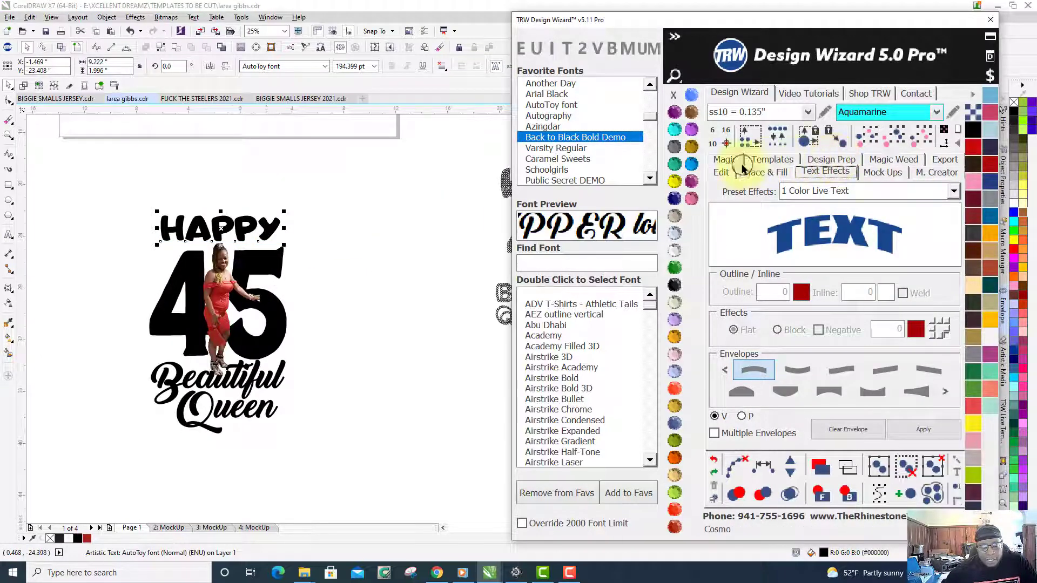
{"action": "left_click", "coordinate": [317, 197]}
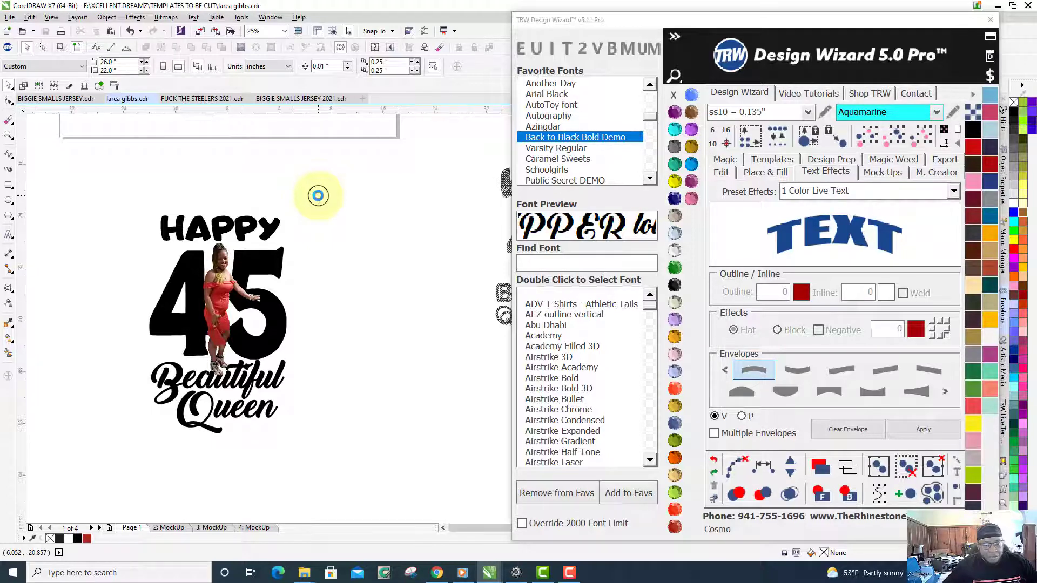
{"action": "scroll", "coordinate": [319, 198], "scroll_direction": "down", "scroll_amount": 2}
{"action": "scroll", "coordinate": [318, 199], "scroll_direction": "up", "scroll_amount": 2}
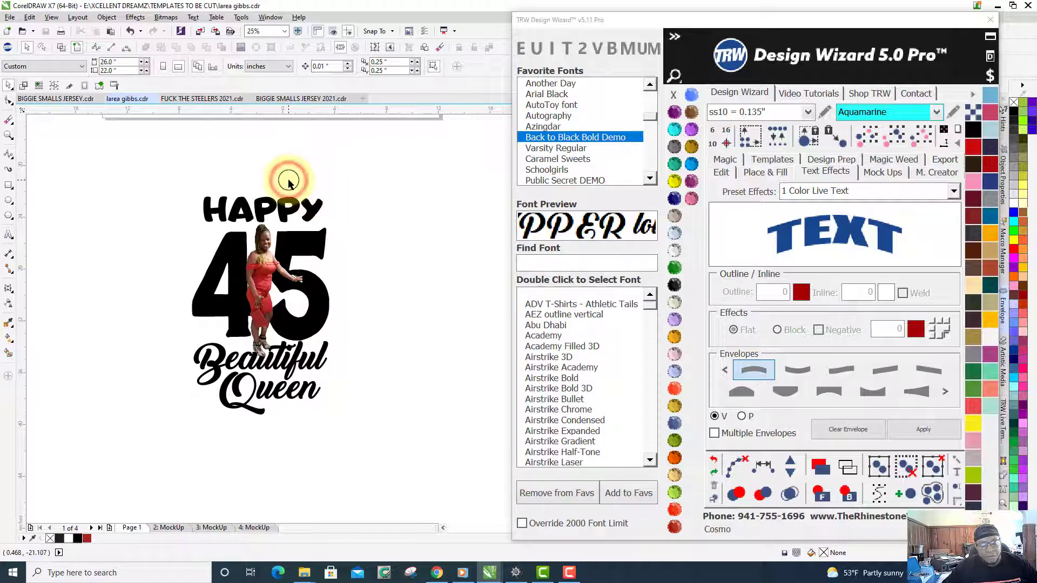
{"action": "left_click", "coordinate": [281, 215]}
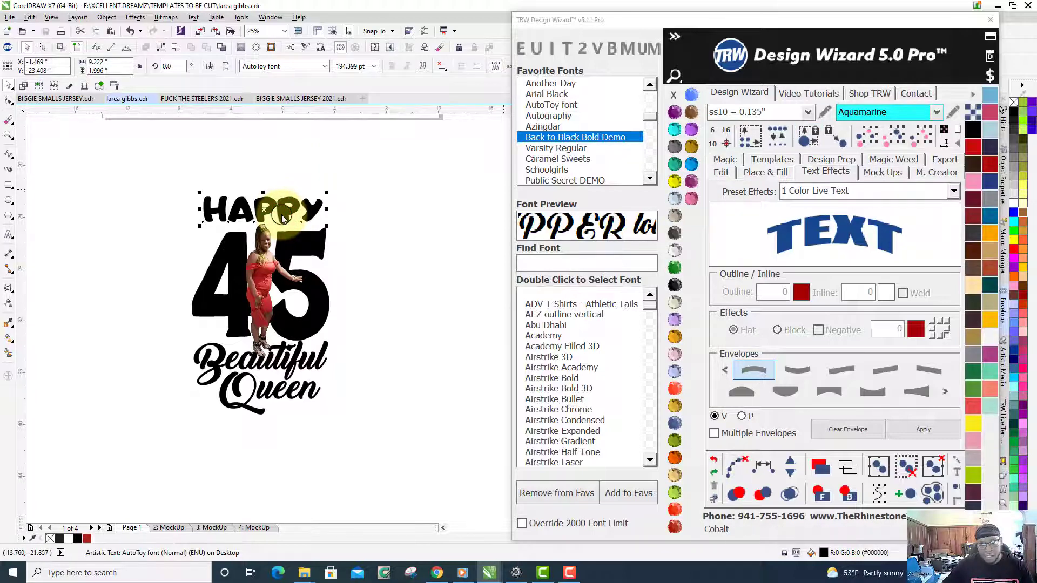
Try the arched 2 Color Live Text effect with a 0.125 outline on HAPPY and undo it
{"action": "left_click", "coordinate": [905, 192]}
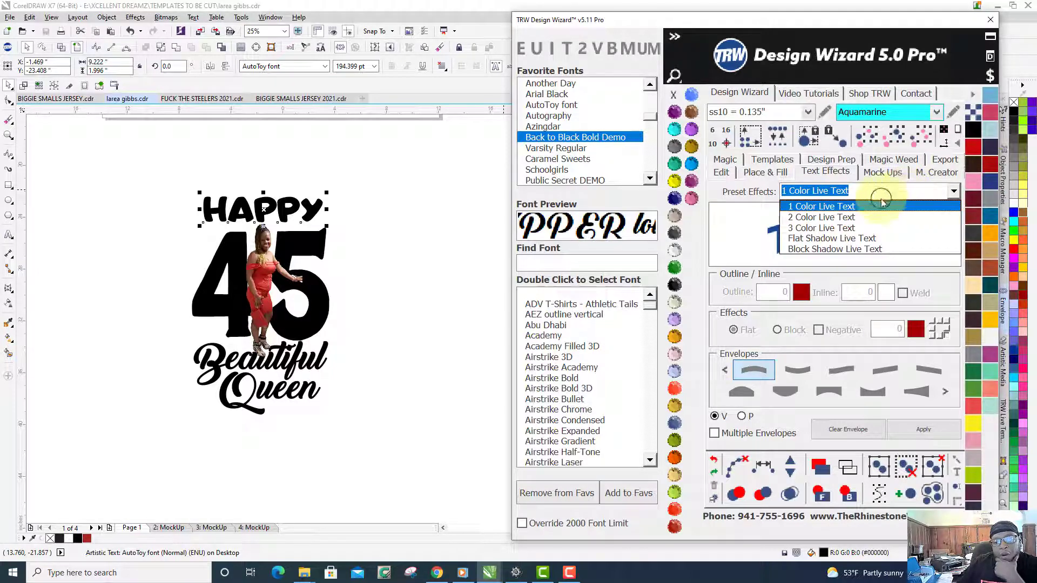
{"action": "left_click", "coordinate": [832, 217]}
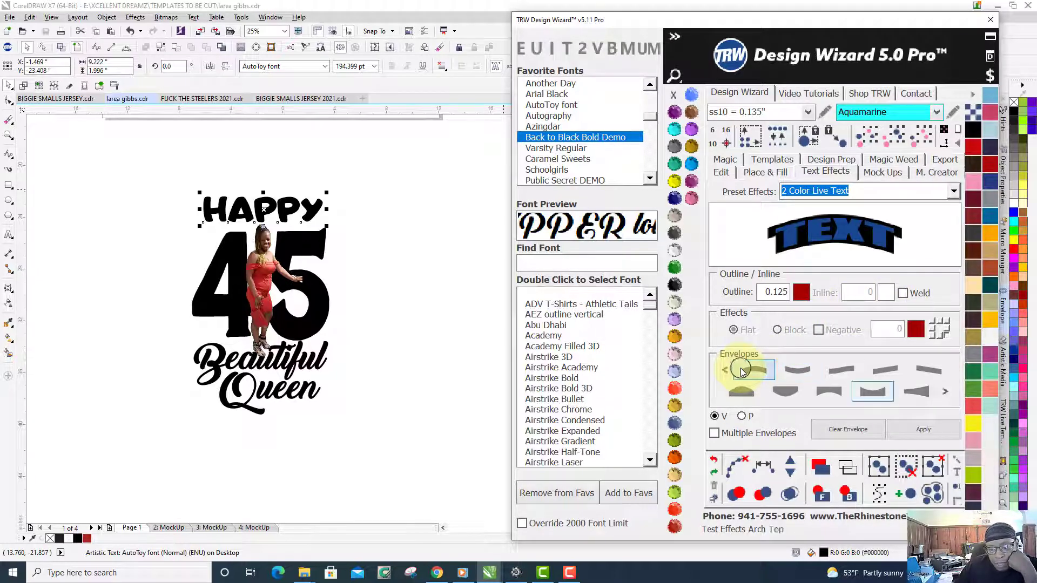
{"action": "left_click", "coordinate": [926, 428]}
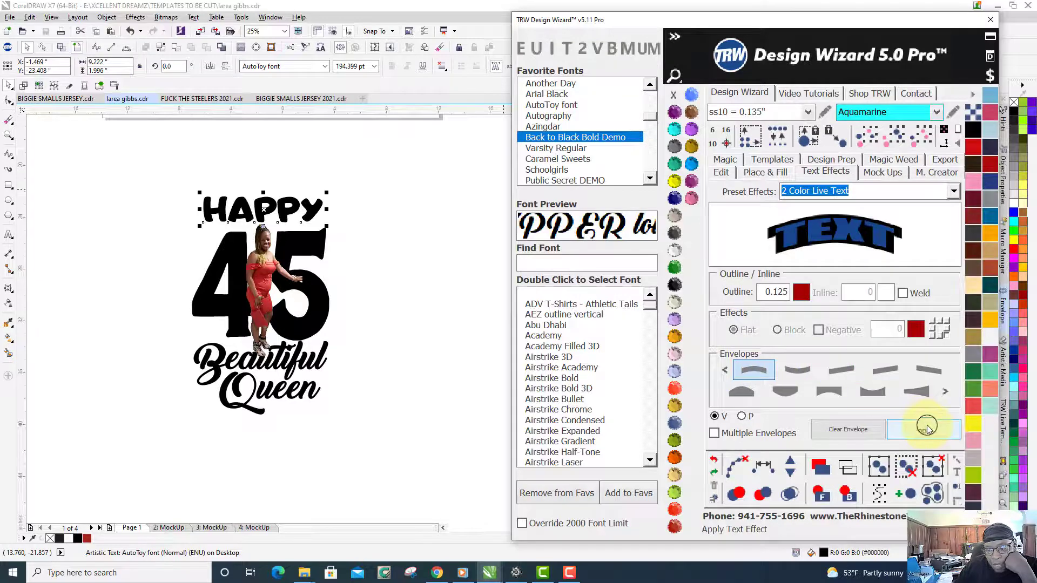
{"action": "left_click", "coordinate": [927, 428]}
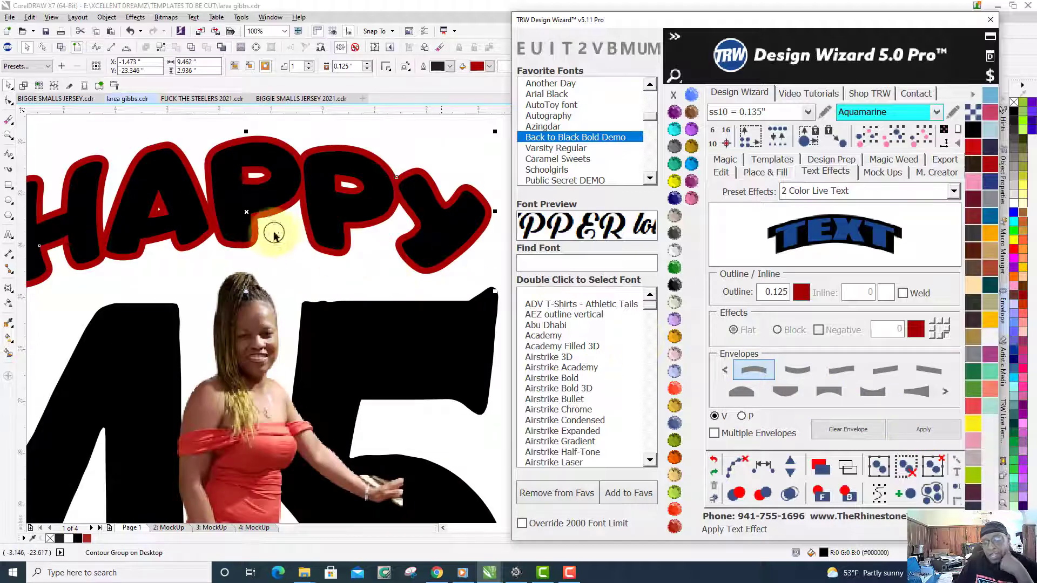
{"action": "scroll", "coordinate": [267, 231], "scroll_direction": "down", "scroll_amount": 2}
{"action": "scroll", "coordinate": [280, 222], "scroll_direction": "up", "scroll_amount": 2}
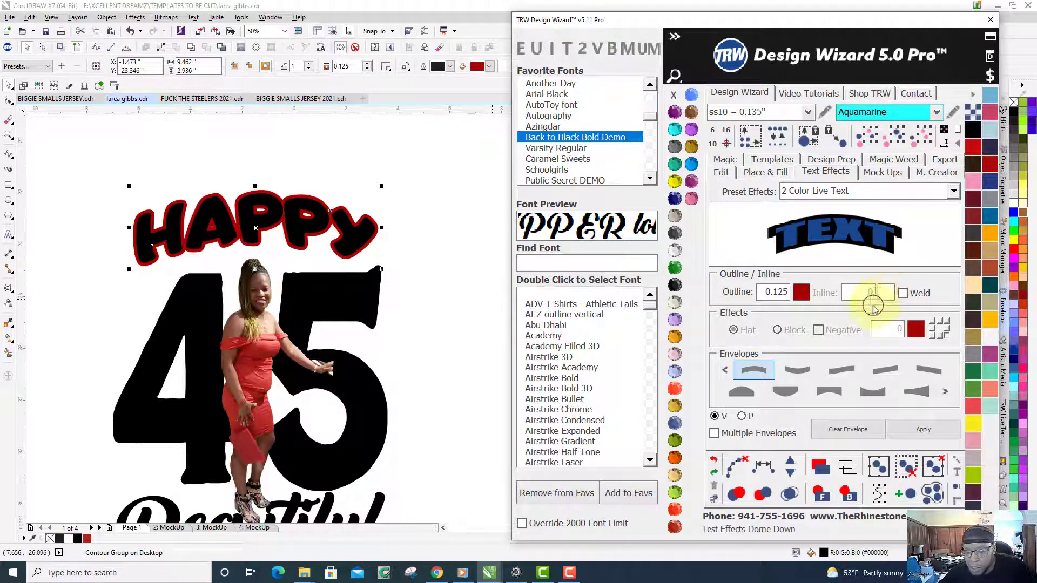
{"action": "left_click", "coordinate": [714, 459]}
{"action": "left_click", "coordinate": [715, 460]}
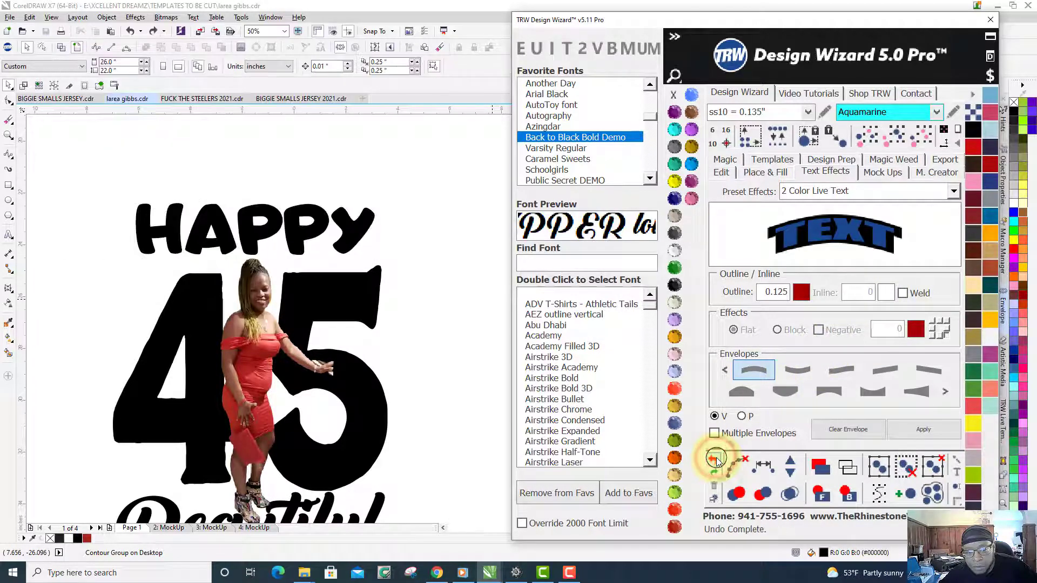
Reselect the HAPPY text and choose the Flat Shadow Live Text preset effect for it
{"action": "left_click", "coordinate": [143, 218]}
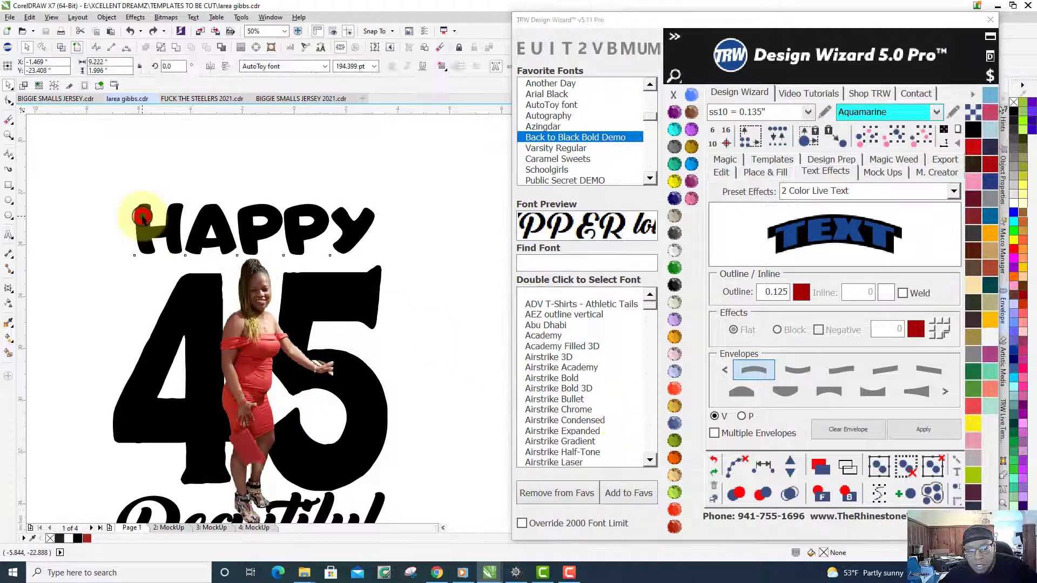
{"action": "left_click", "coordinate": [886, 294]}
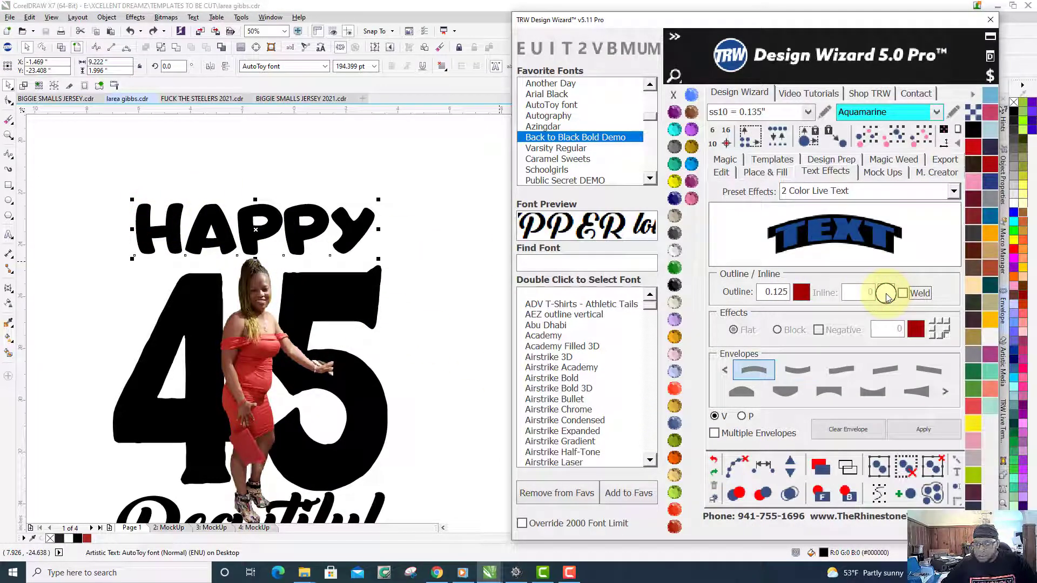
{"action": "left_click", "coordinate": [740, 292]}
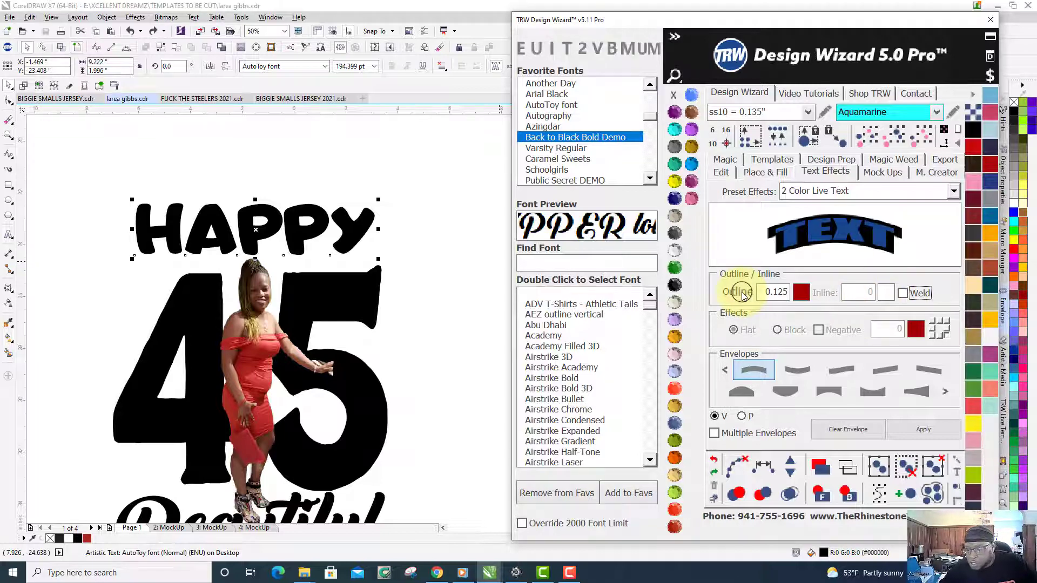
{"action": "left_click", "coordinate": [776, 329]}
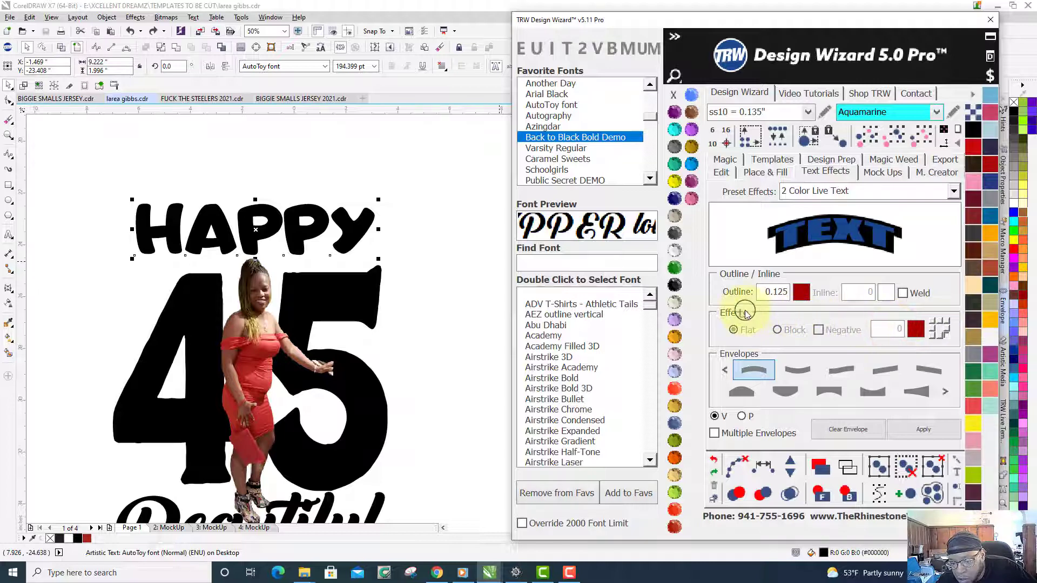
{"action": "left_click", "coordinate": [900, 192]}
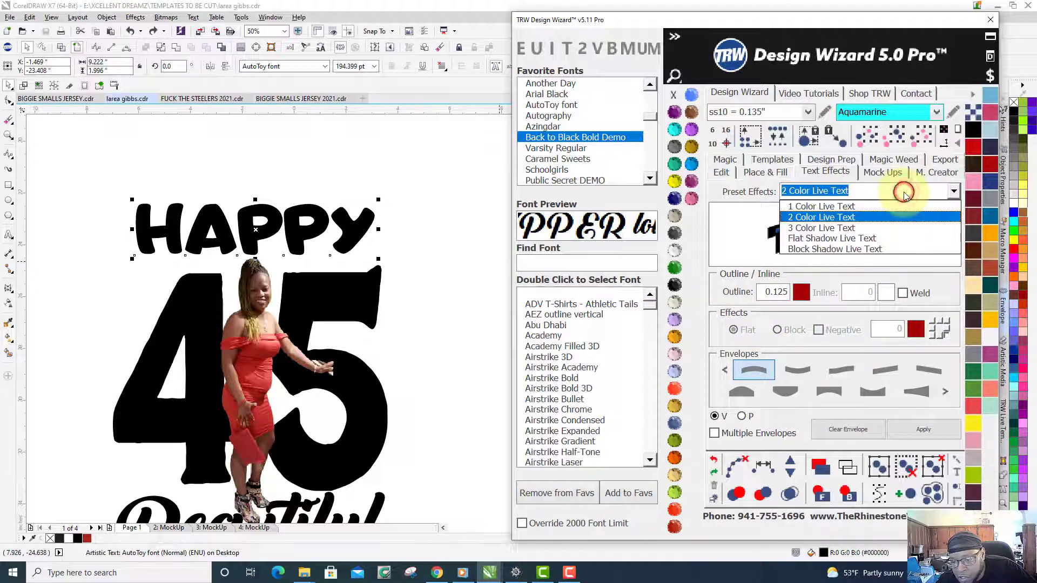
{"action": "left_click", "coordinate": [846, 239]}
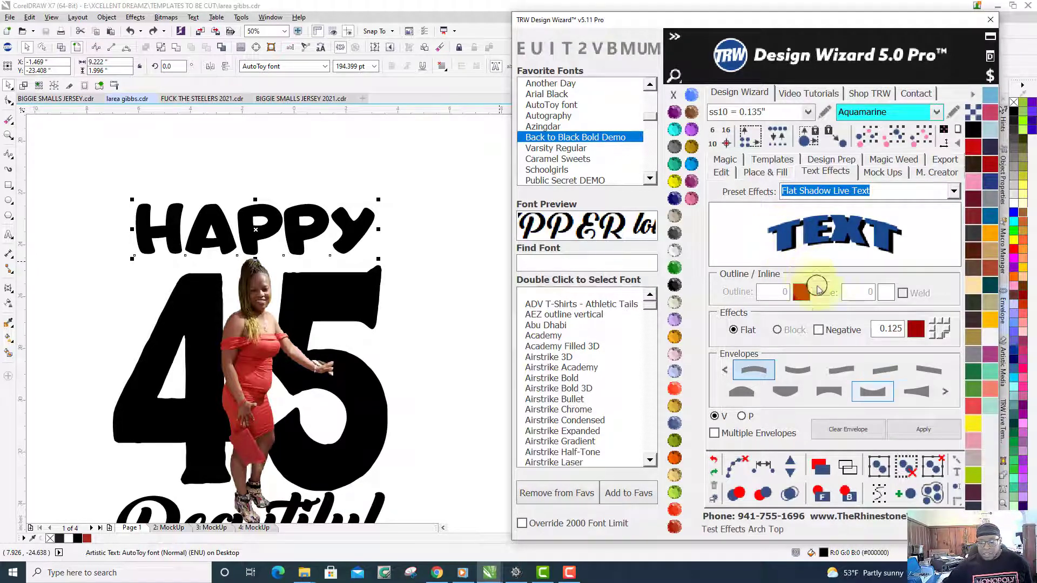
Try the arched flat shadow at 0.125 in dark red on HAPPY and undo it
{"action": "left_click", "coordinate": [919, 429]}
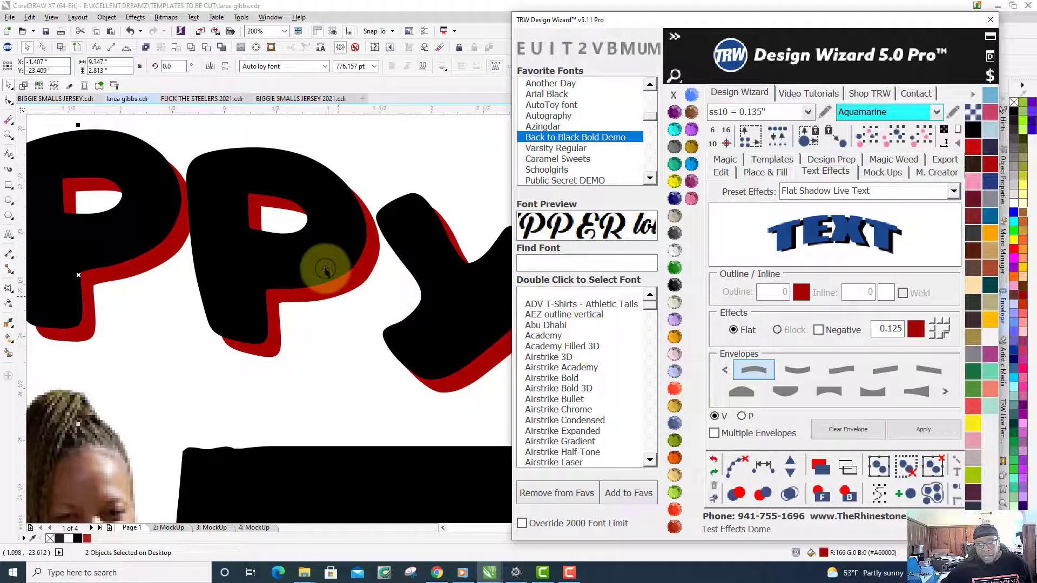
{"action": "scroll", "coordinate": [325, 269], "scroll_direction": "down", "scroll_amount": 2}
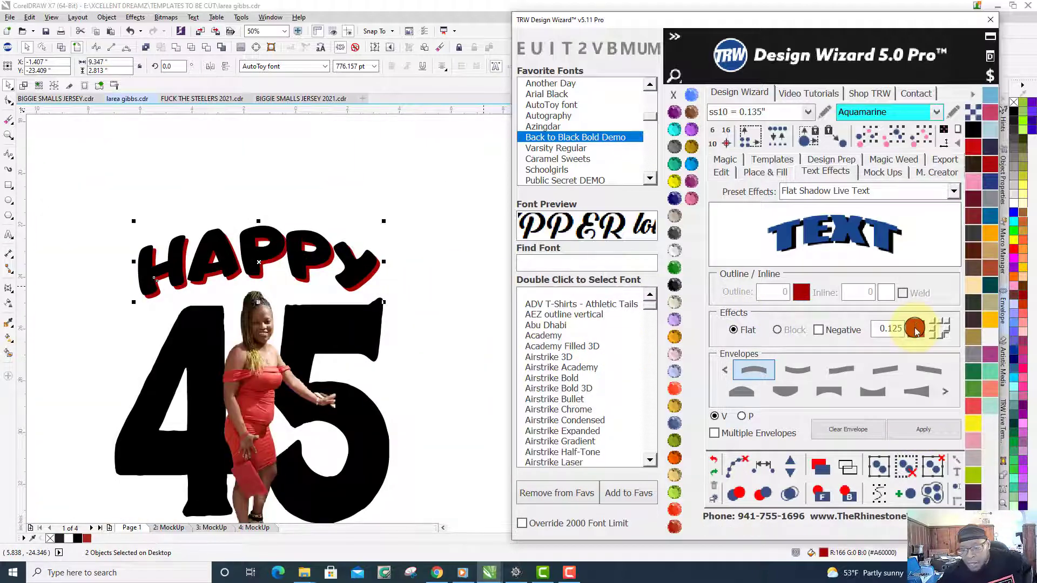
{"action": "left_click", "coordinate": [714, 460]}
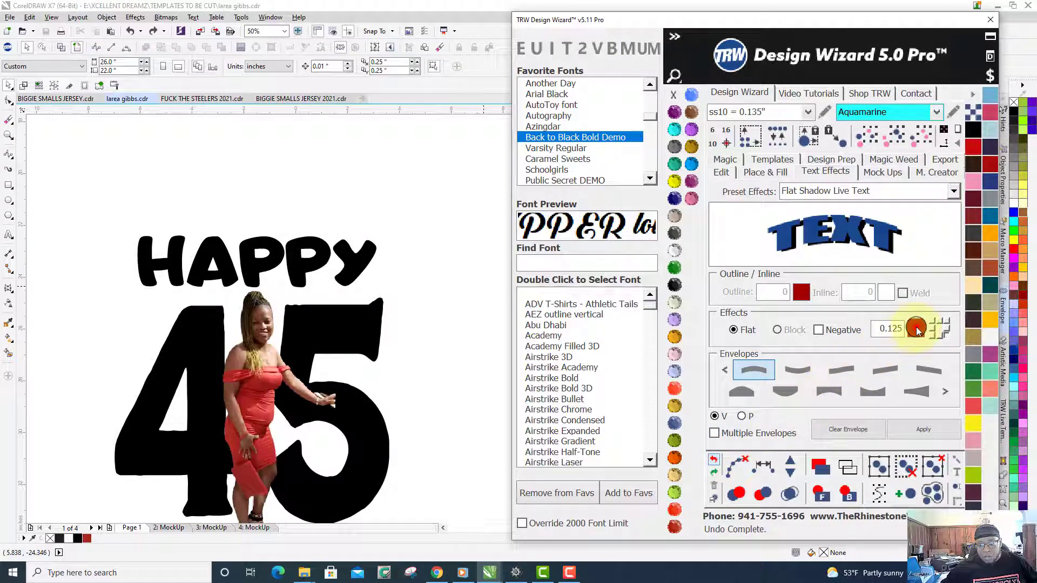
Set the flat shadow's color to bright yellow (#E8F70F) and try applying the arched text effect
{"action": "left_click", "coordinate": [916, 329]}
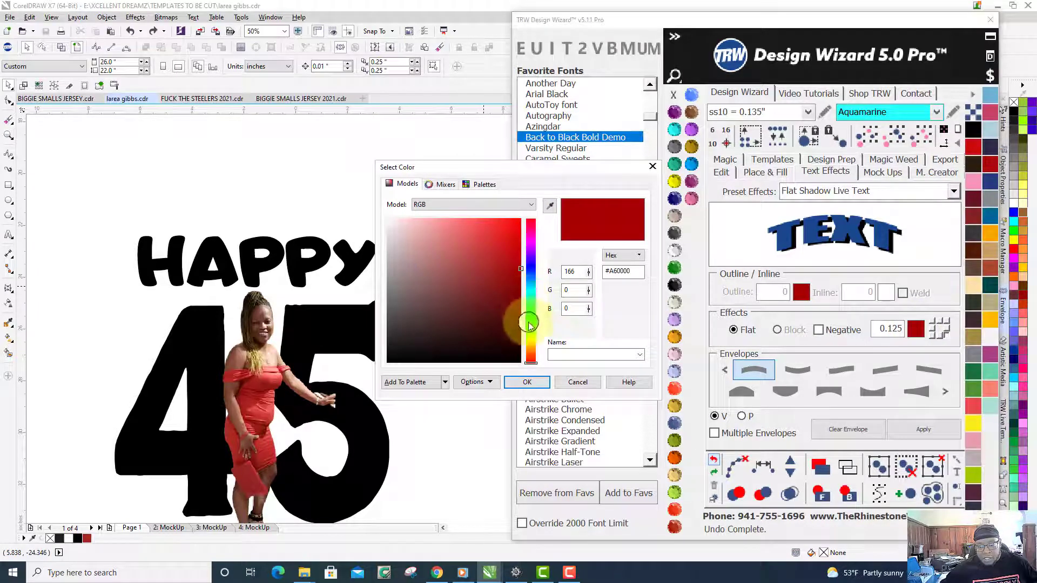
{"action": "left_click", "coordinate": [531, 338]}
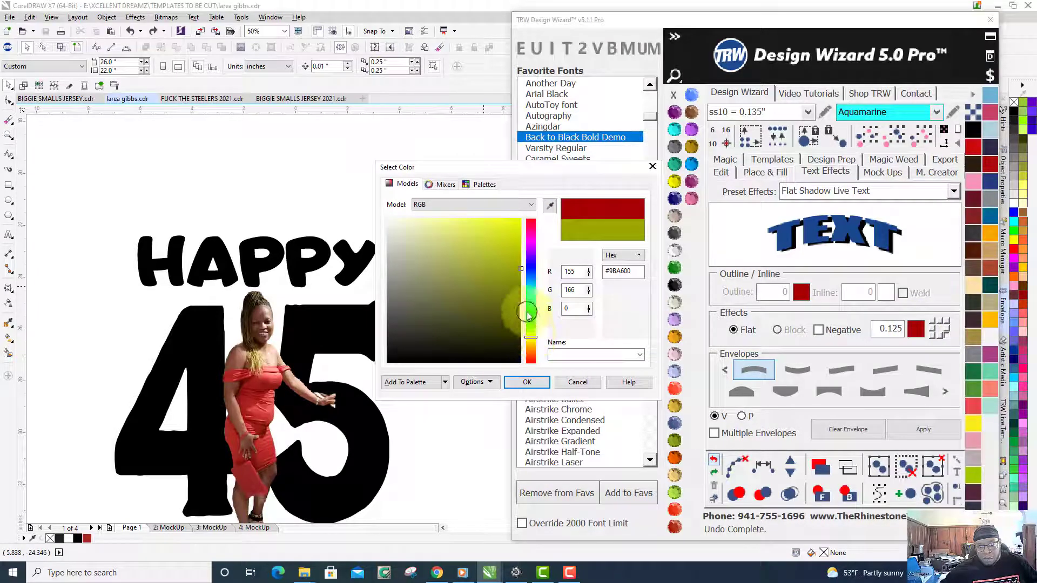
{"action": "left_click", "coordinate": [512, 222]}
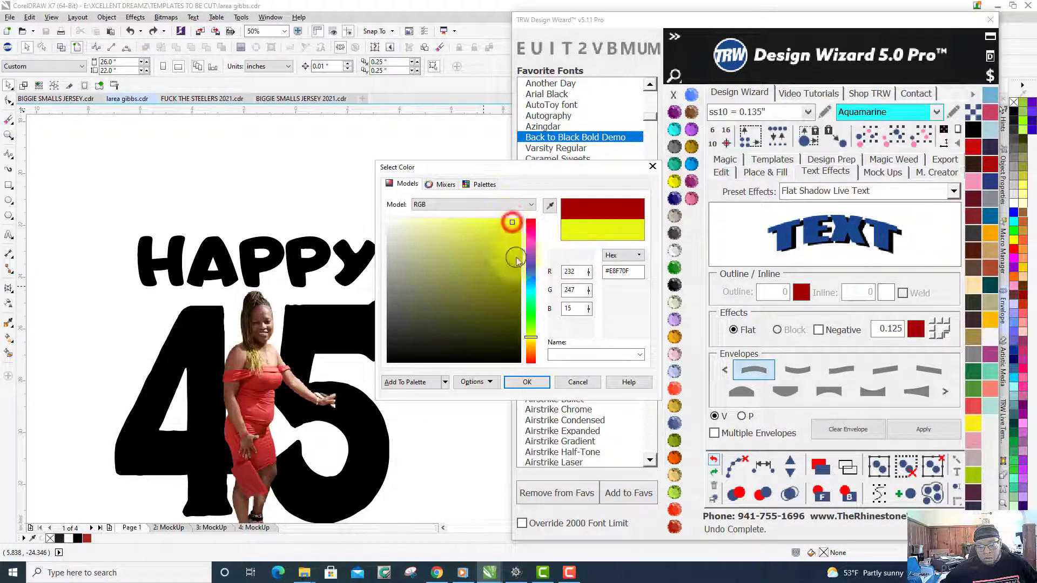
{"action": "left_click", "coordinate": [528, 382]}
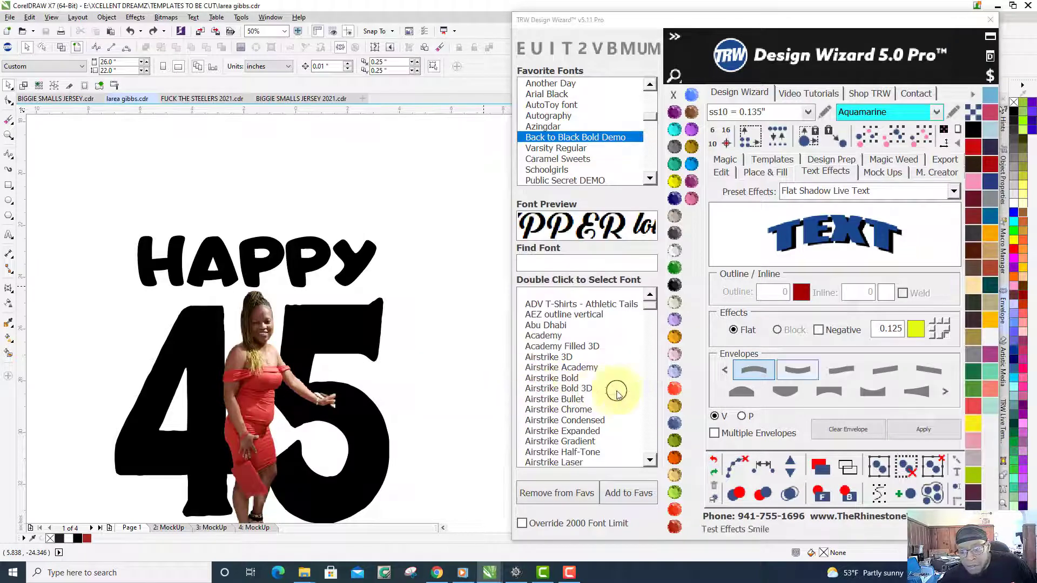
{"action": "left_click", "coordinate": [921, 431]}
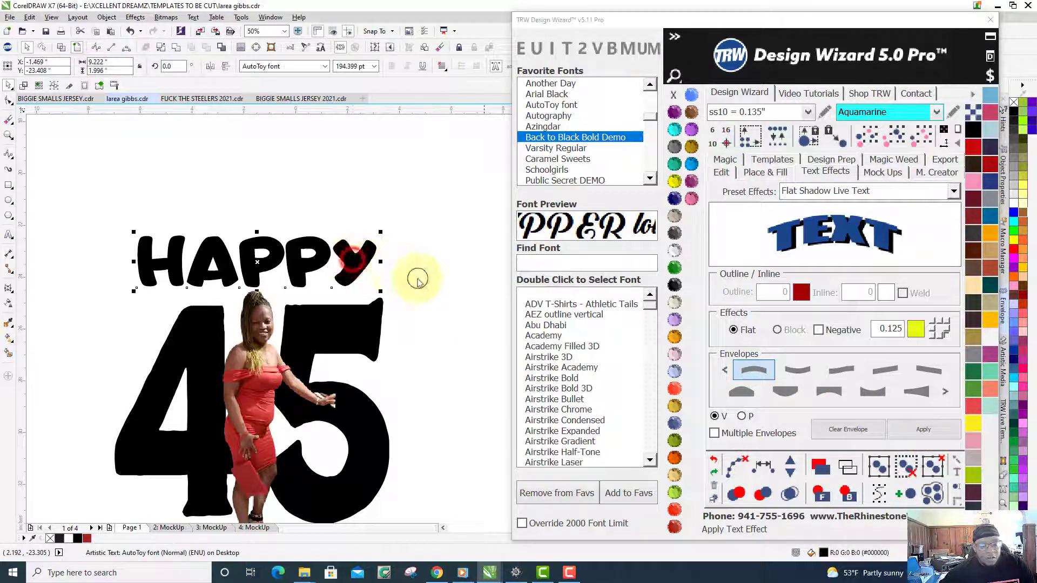
Try the arched flat shadow at 0.125 in bright yellow on HAPPY and undo it
{"action": "left_click", "coordinate": [925, 430]}
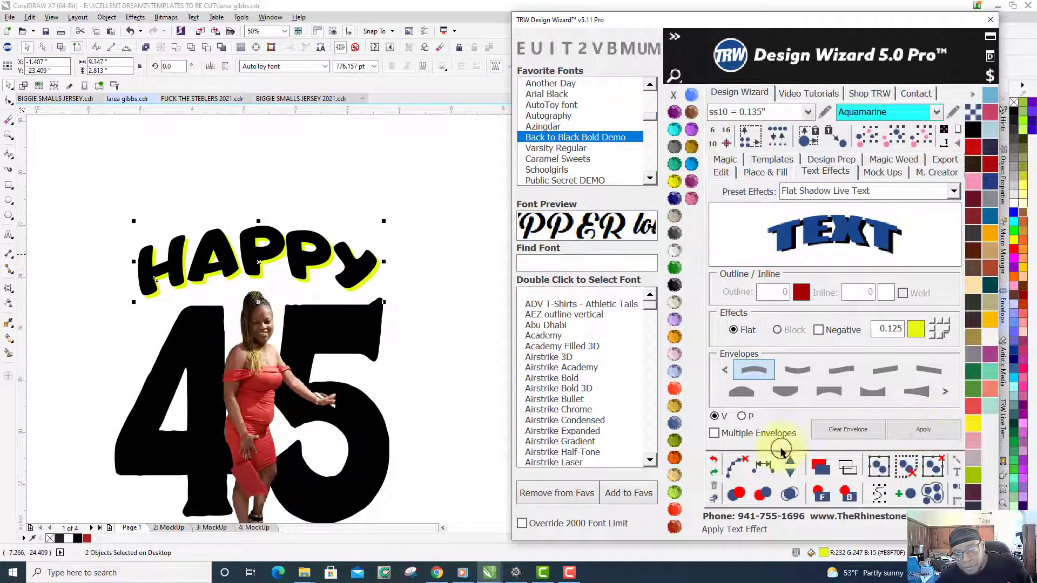
{"action": "left_click", "coordinate": [713, 460]}
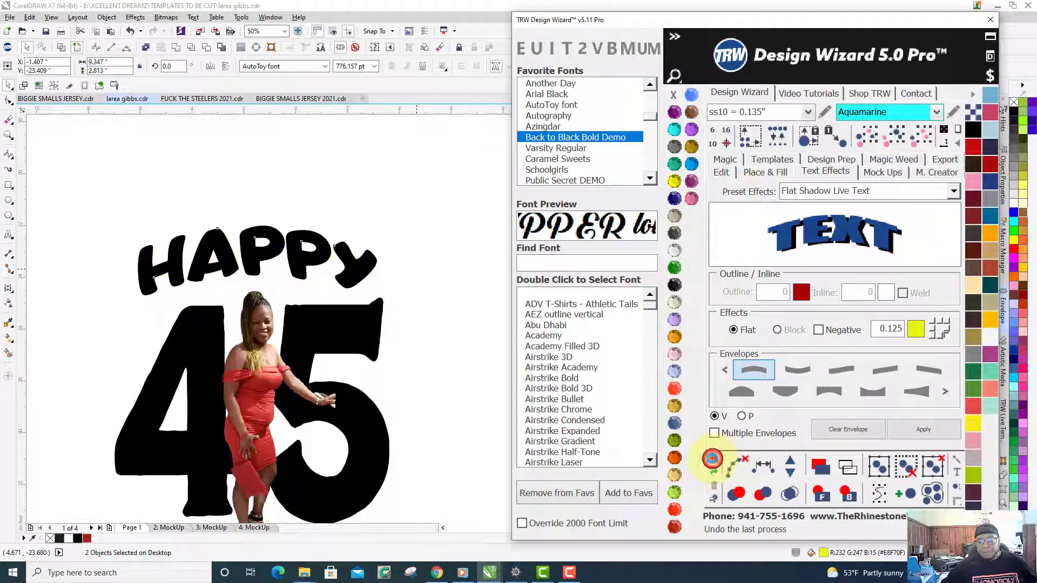
Try the arched Block Shadow Live Text effect at 0.125 on HAPPY and undo it
{"action": "left_click", "coordinate": [886, 191]}
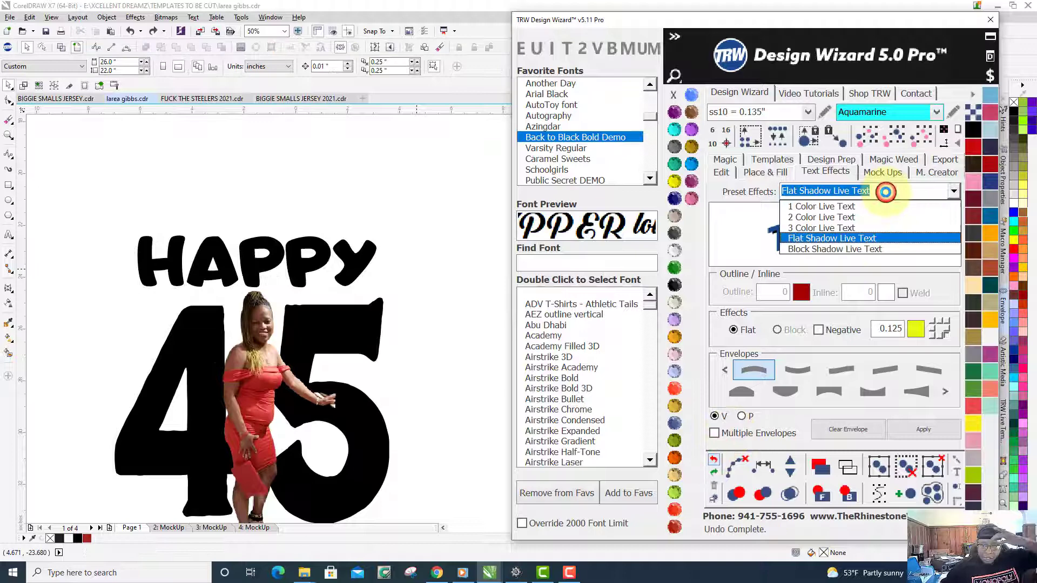
{"action": "left_click", "coordinate": [881, 249]}
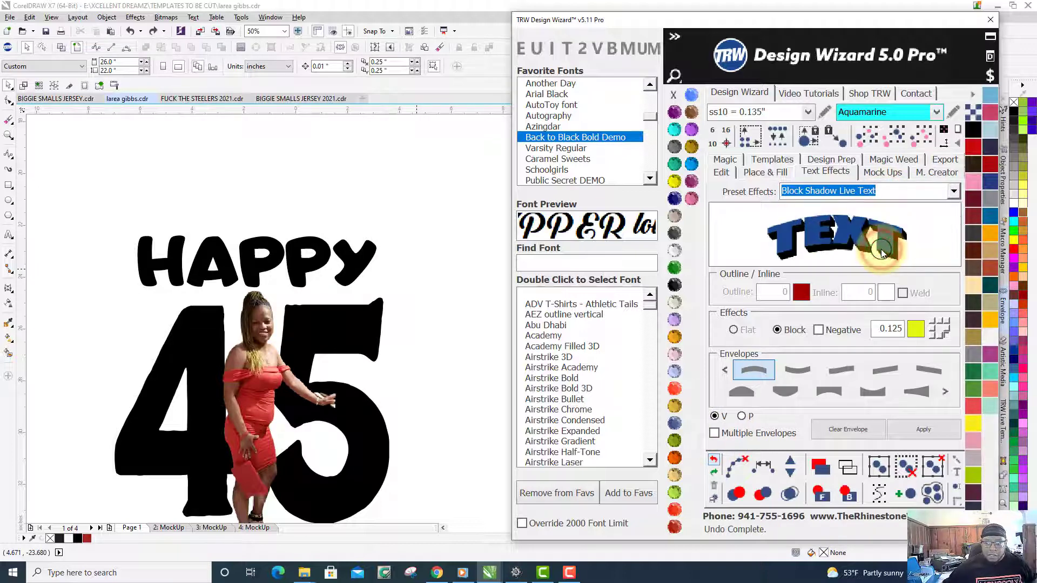
{"action": "left_click", "coordinate": [346, 253]}
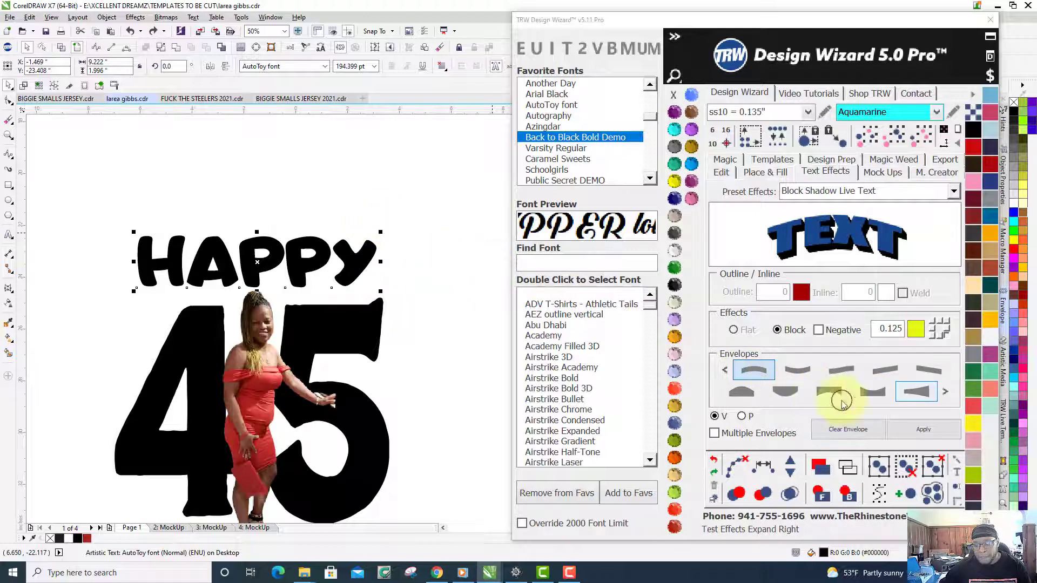
{"action": "left_click", "coordinate": [918, 429]}
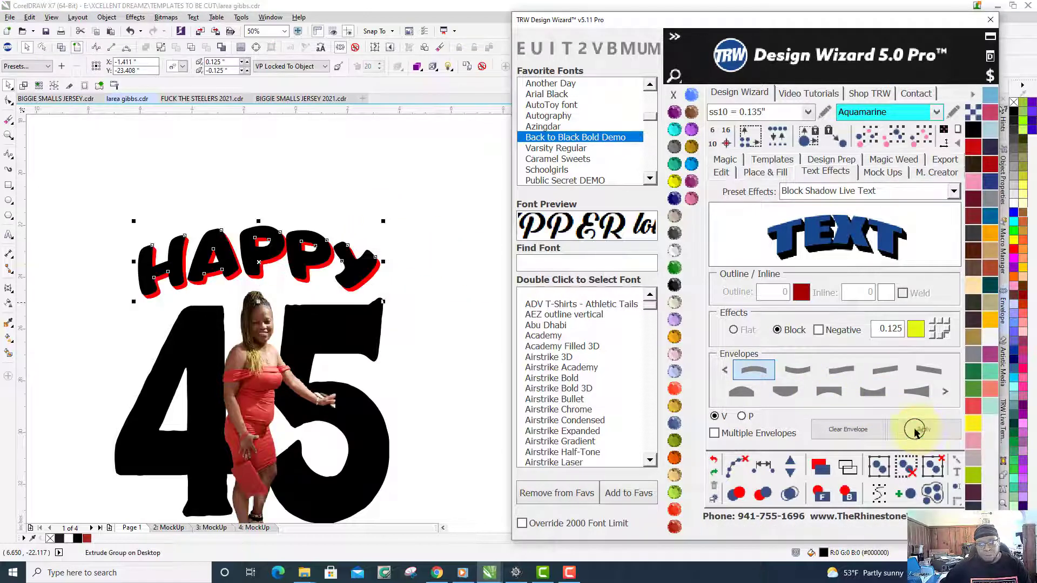
{"action": "scroll", "coordinate": [340, 265], "scroll_direction": "up", "scroll_amount": 5}
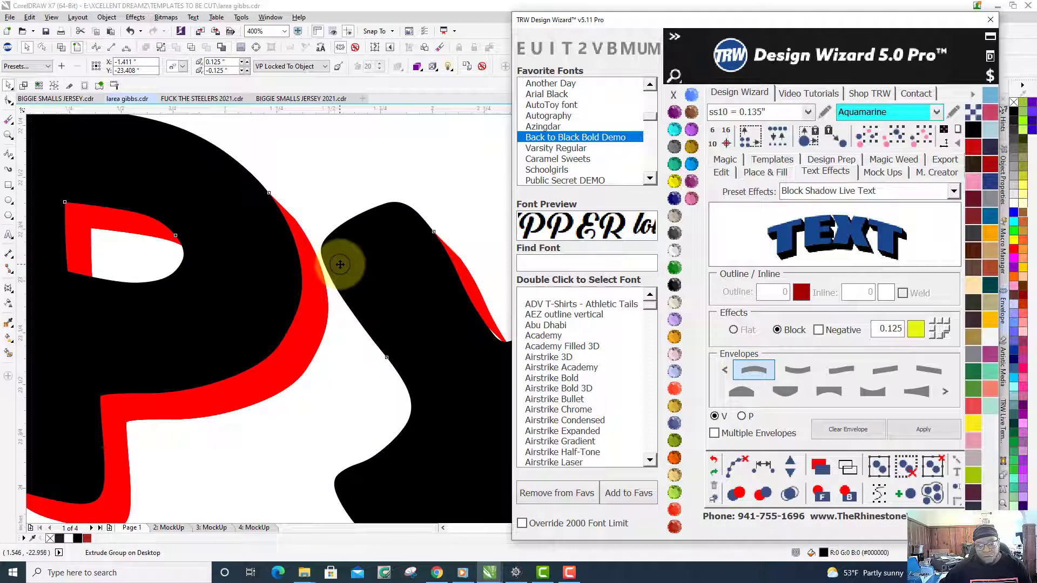
{"action": "scroll", "coordinate": [340, 264], "scroll_direction": "down", "scroll_amount": 1}
{"action": "scroll", "coordinate": [340, 264], "scroll_direction": "down", "scroll_amount": 2}
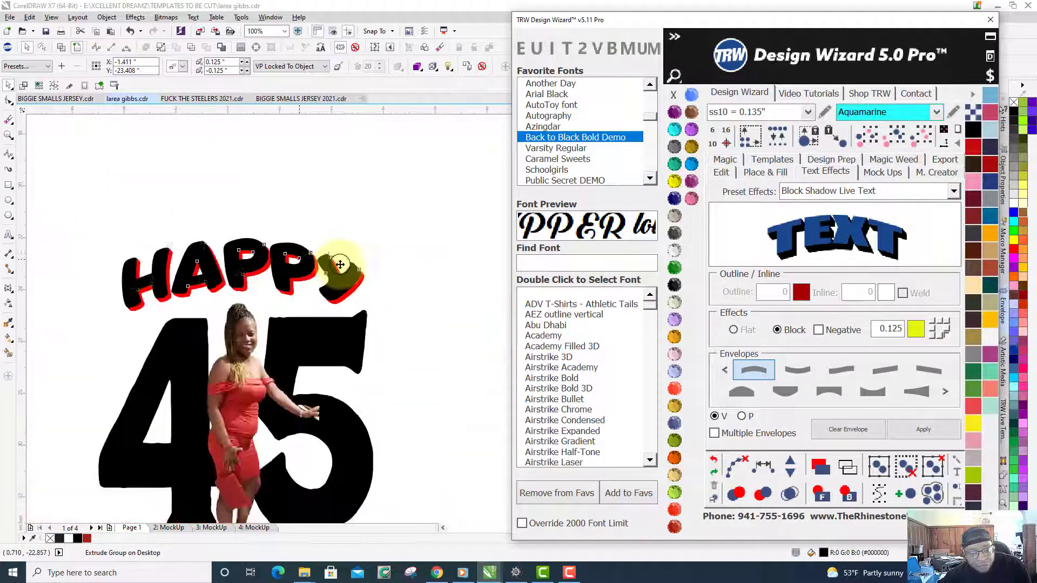
{"action": "left_click", "coordinate": [714, 459]}
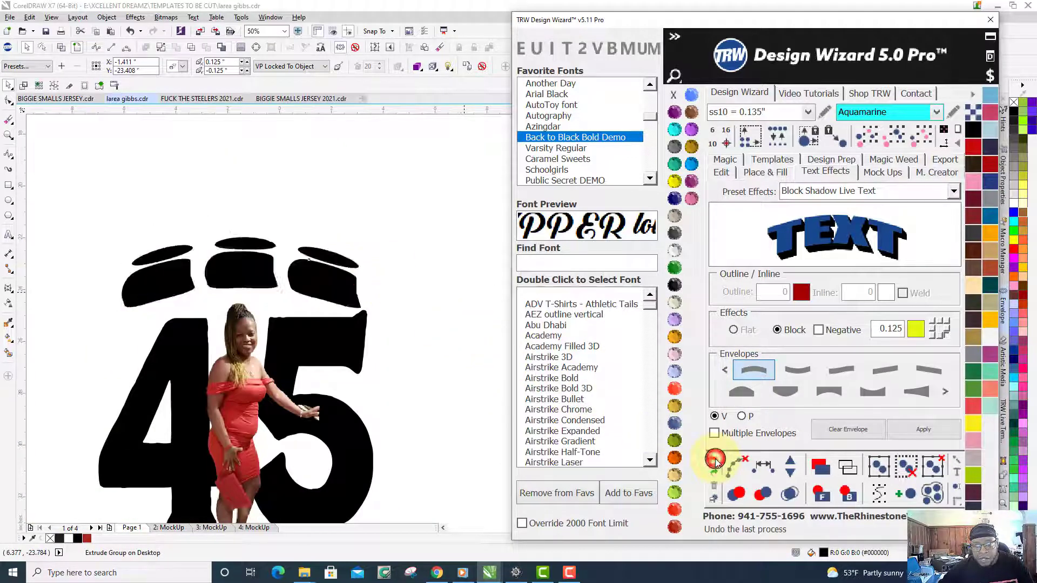
Apply the arched 3 Color Live Text effect to HAPPY with a 0.125 dark red outline and a 0.07 white inline
{"action": "left_click", "coordinate": [897, 192]}
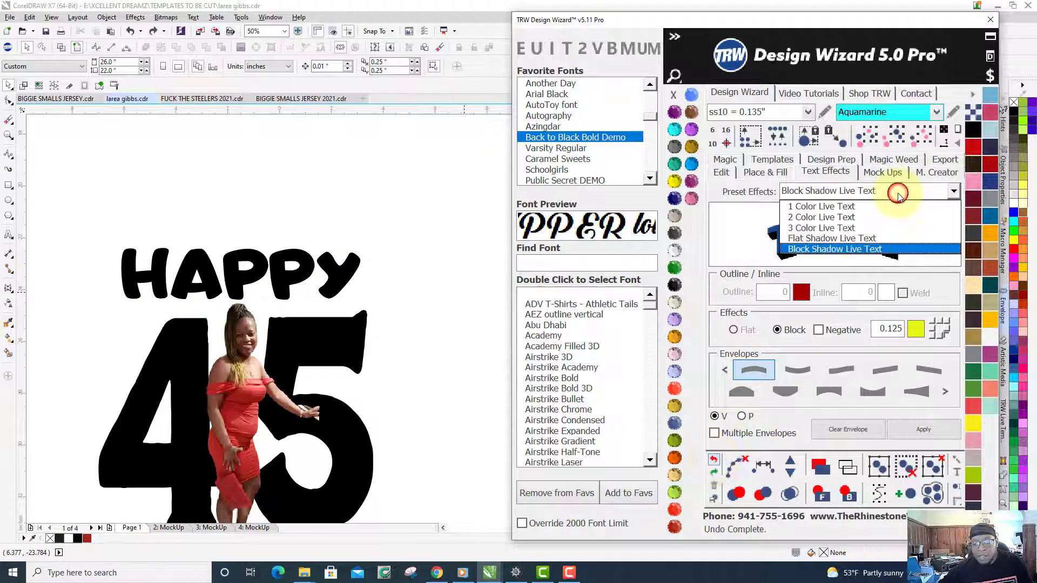
{"action": "left_click", "coordinate": [844, 234]}
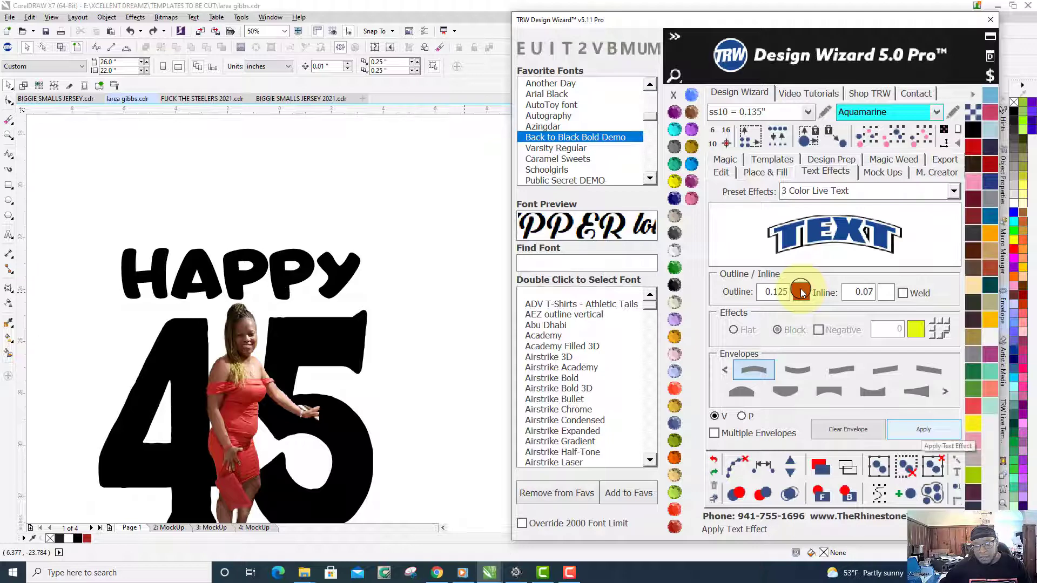
{"action": "left_click", "coordinate": [330, 275]}
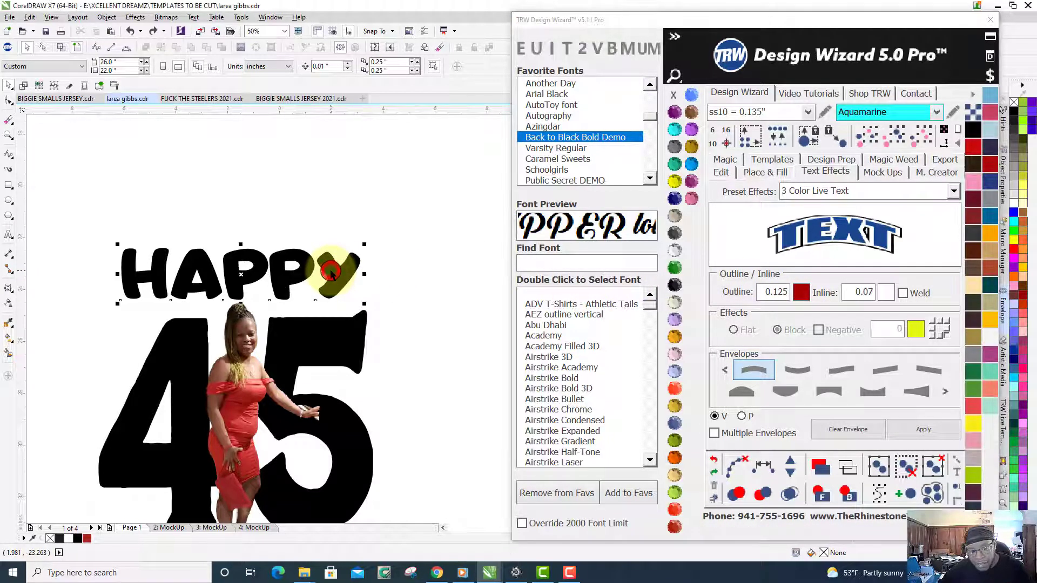
{"action": "left_click", "coordinate": [942, 429]}
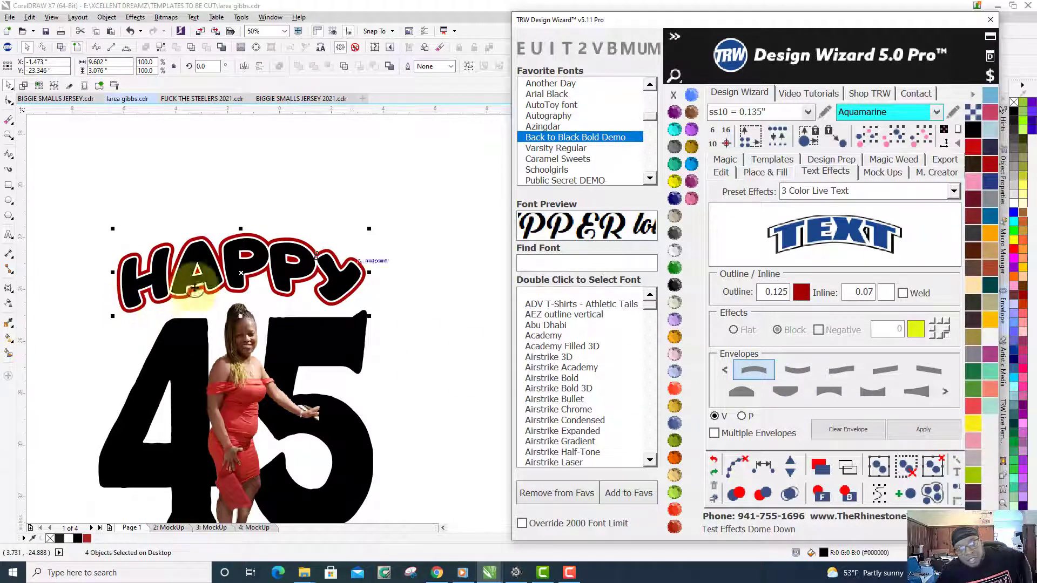
Try coloring the white inline contour of HAPPY in Citrine and undo the color change
{"action": "scroll", "coordinate": [275, 264], "scroll_direction": "up", "scroll_amount": 2}
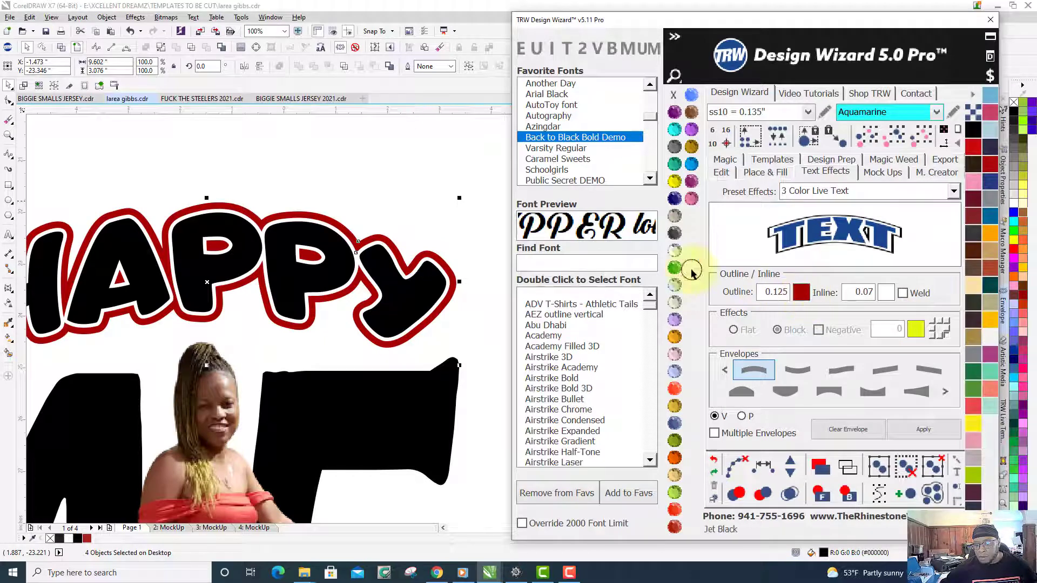
{"action": "left_click", "coordinate": [384, 204]}
{"action": "scroll", "coordinate": [397, 226], "scroll_direction": "up", "scroll_amount": 4}
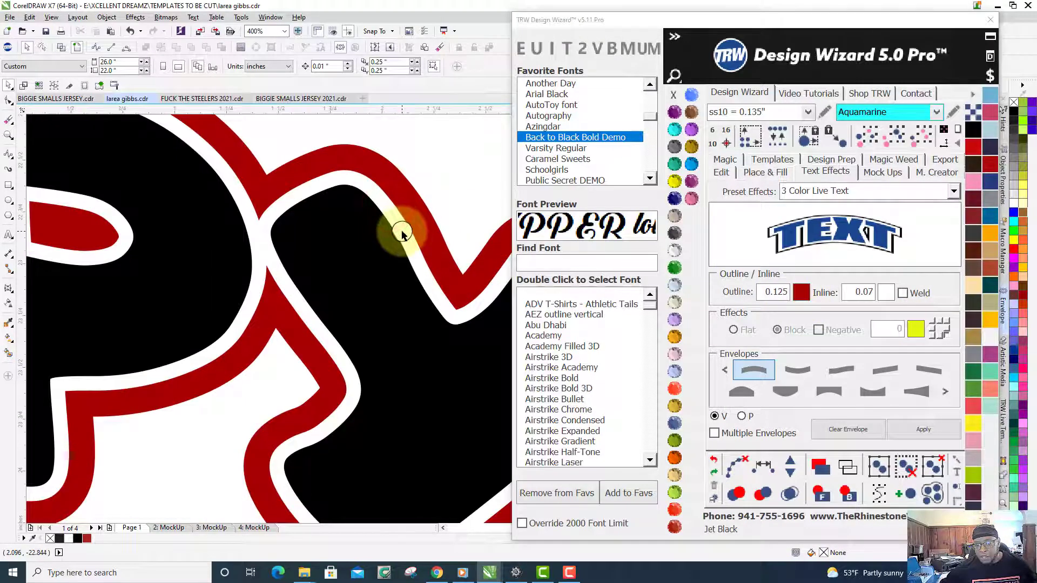
{"action": "left_click", "coordinate": [397, 225]}
{"action": "scroll", "coordinate": [398, 229], "scroll_direction": "down", "scroll_amount": 6}
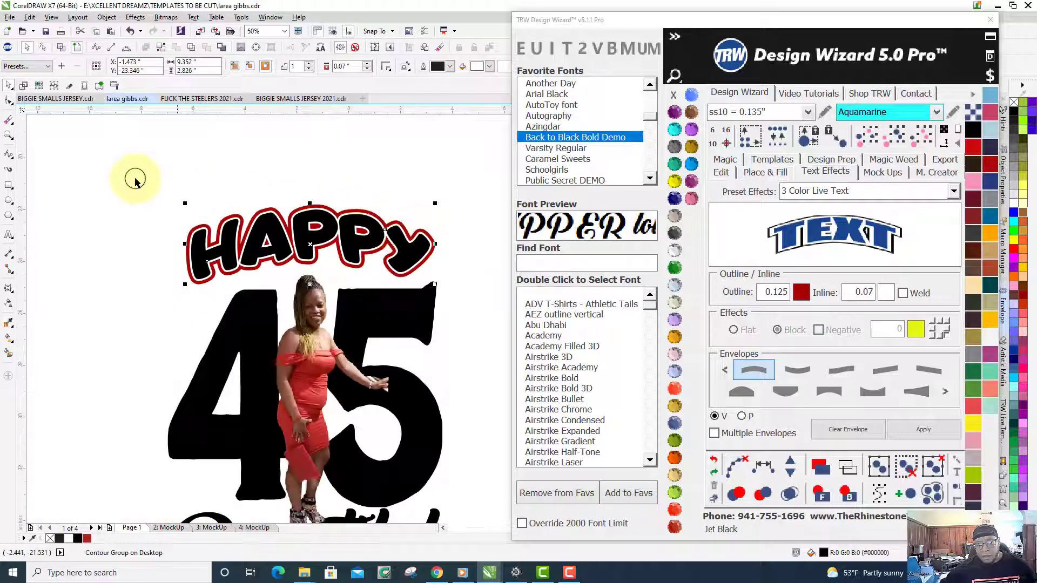
{"action": "left_click", "coordinate": [674, 183]}
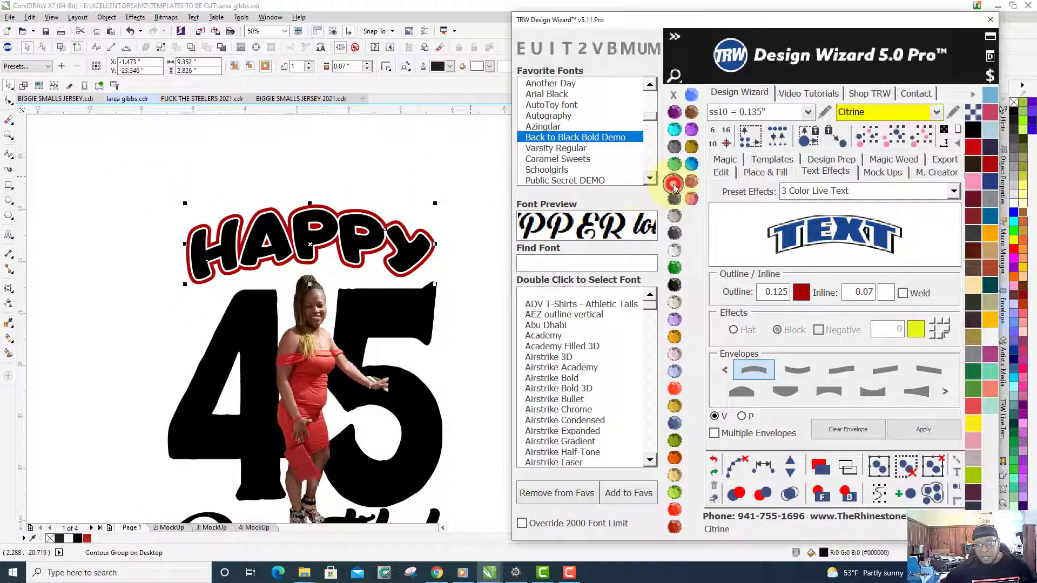
{"action": "scroll", "coordinate": [377, 224], "scroll_direction": "up", "scroll_amount": 4}
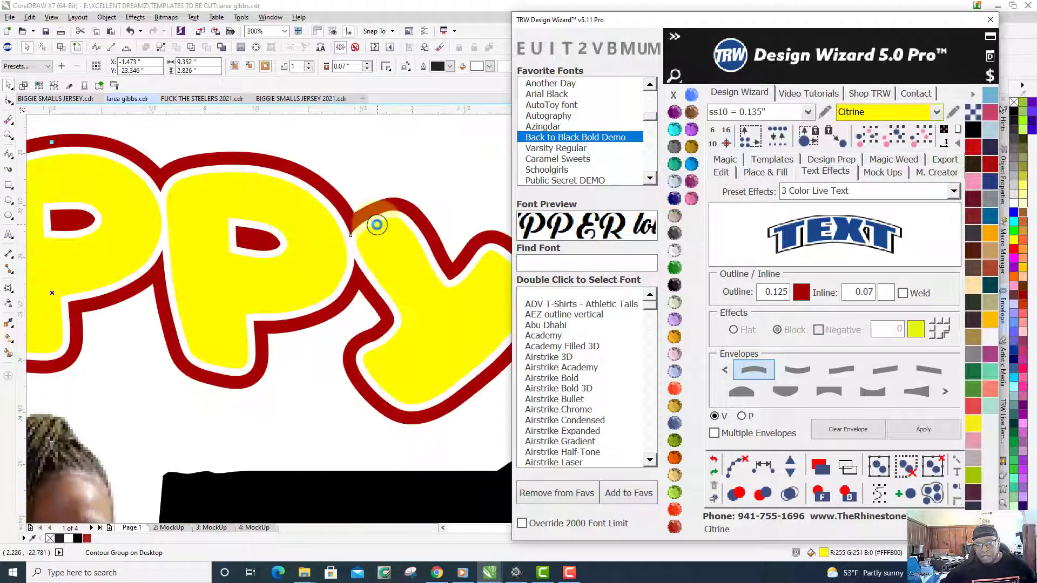
{"action": "scroll", "coordinate": [377, 225], "scroll_direction": "down", "scroll_amount": 4}
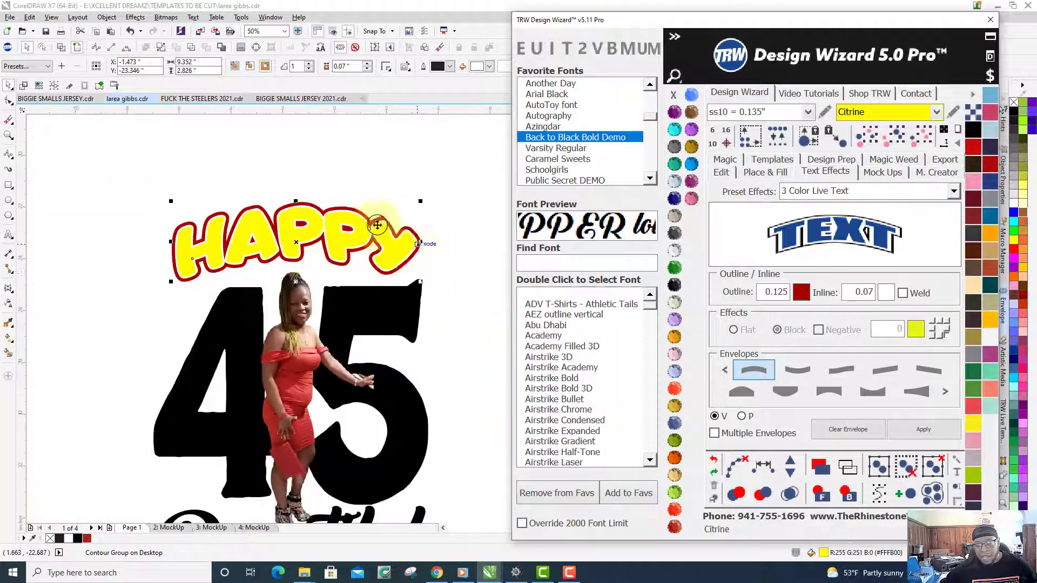
{"action": "left_click", "coordinate": [713, 459]}
{"action": "scroll", "coordinate": [359, 205], "scroll_direction": "up", "scroll_amount": 2}
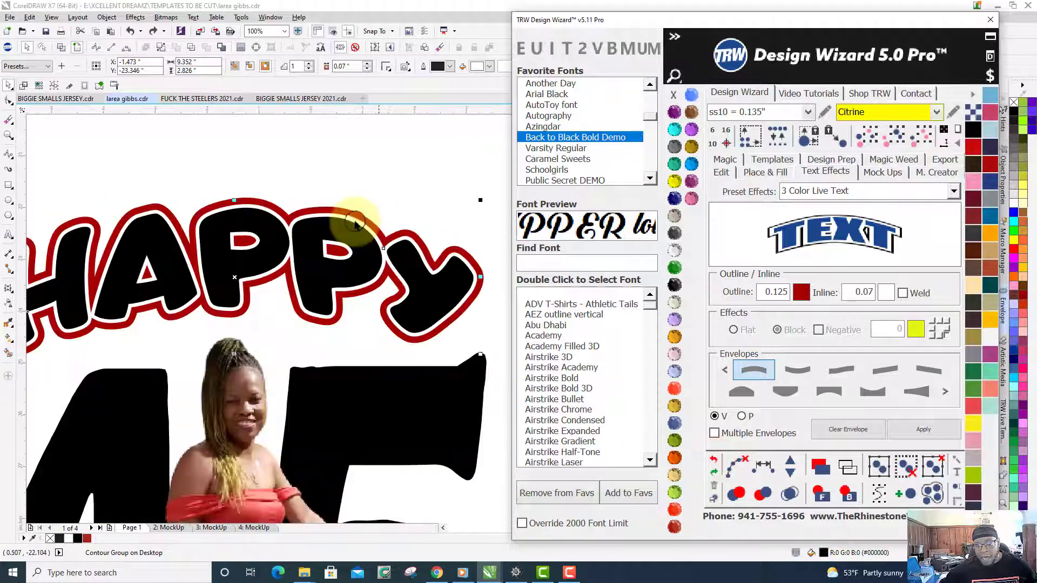
Select all parts of the arched HAPPY, open the TRW Live Template Editor, and close the Design Wizard window
{"action": "scroll", "coordinate": [353, 176], "scroll_direction": "down", "scroll_amount": 4}
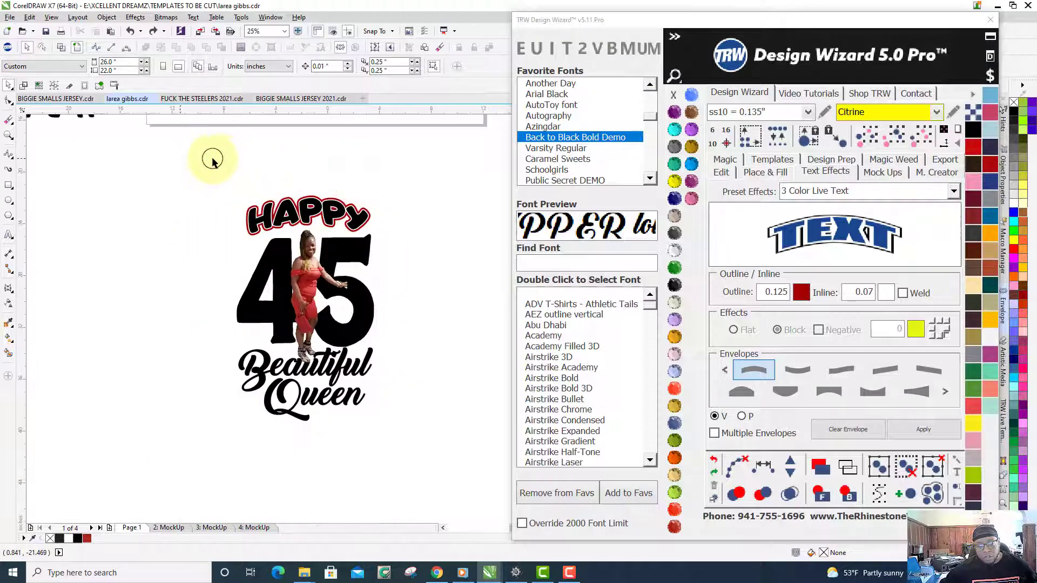
{"action": "left_click_drag", "start_coordinate": [211, 158], "coordinate": [406, 253]}
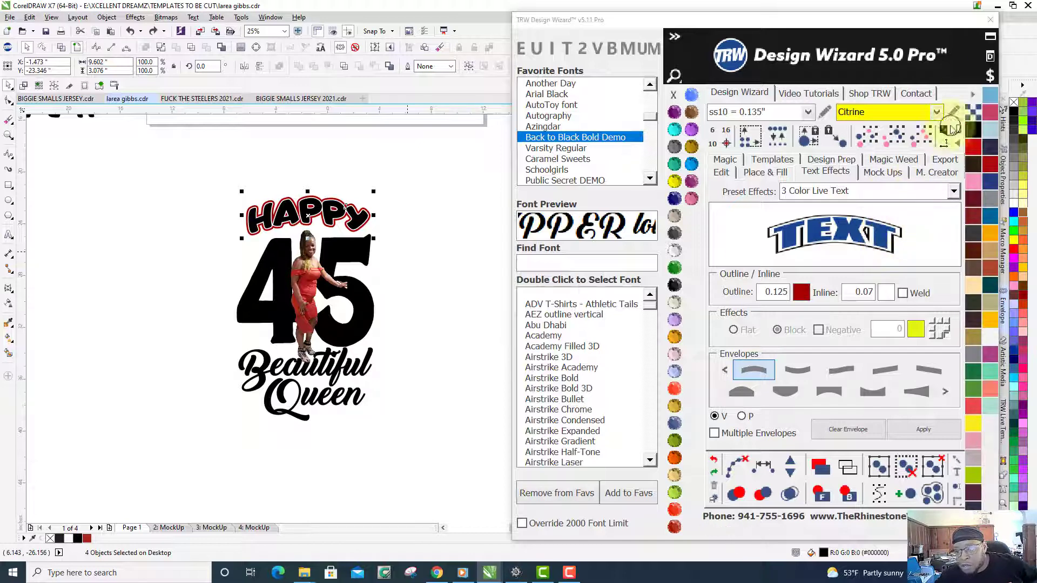
{"action": "left_click", "coordinate": [990, 58]}
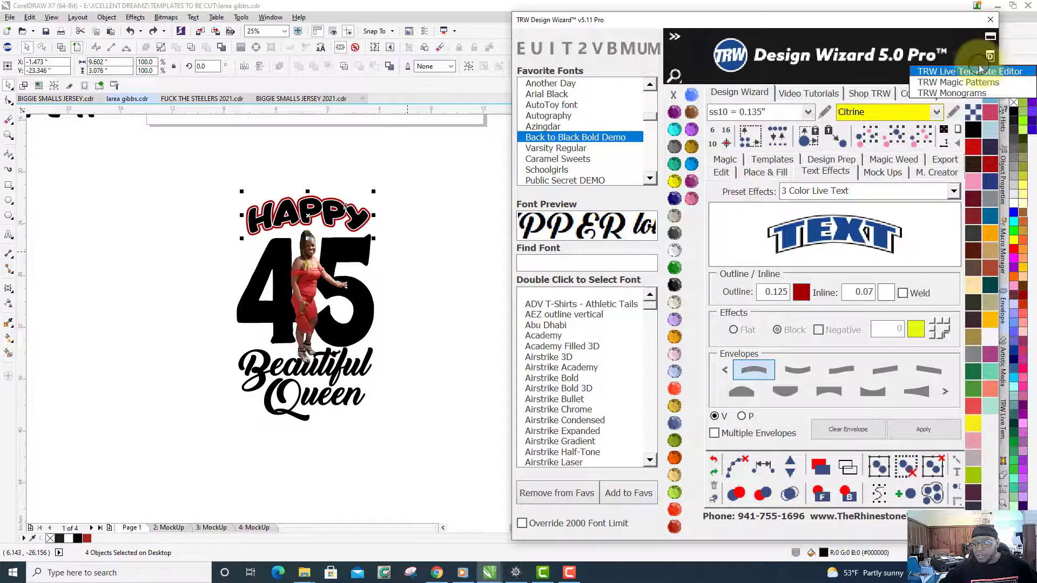
{"action": "left_click", "coordinate": [969, 74]}
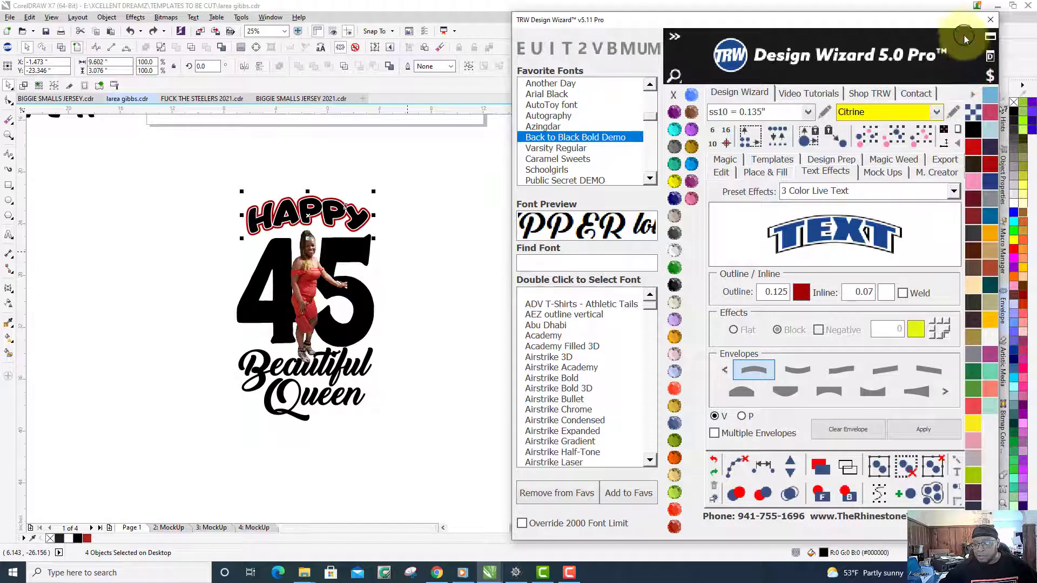
{"action": "left_click_drag", "start_coordinate": [966, 23], "coordinate": [817, 59]}
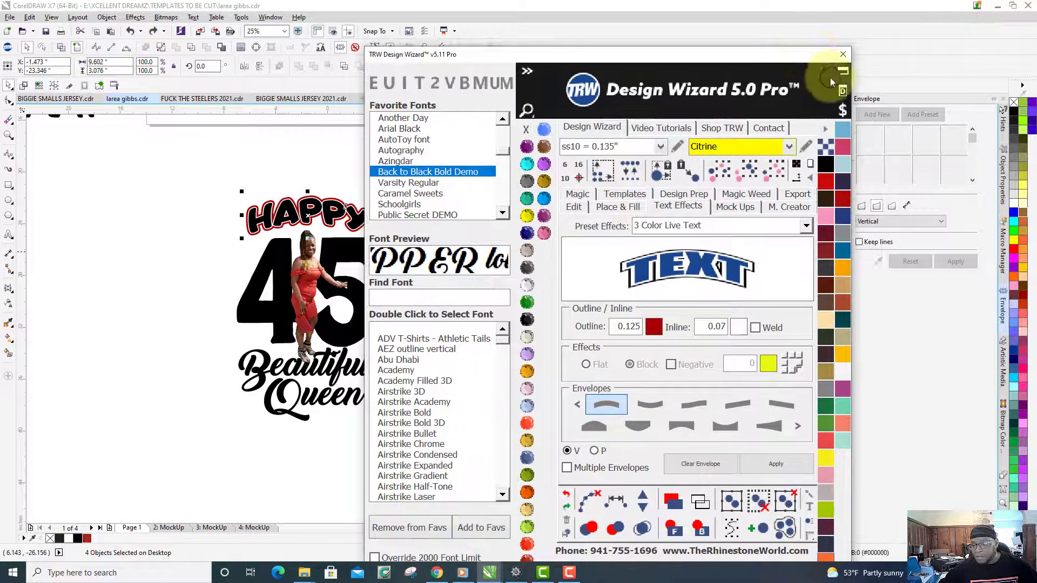
{"action": "left_click", "coordinate": [842, 91]}
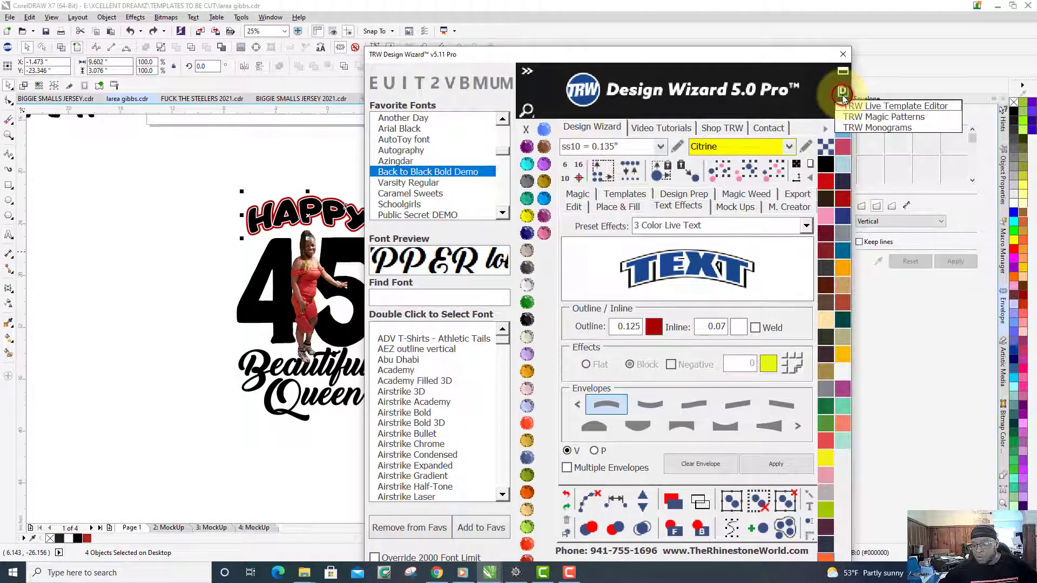
{"action": "left_click", "coordinate": [907, 106]}
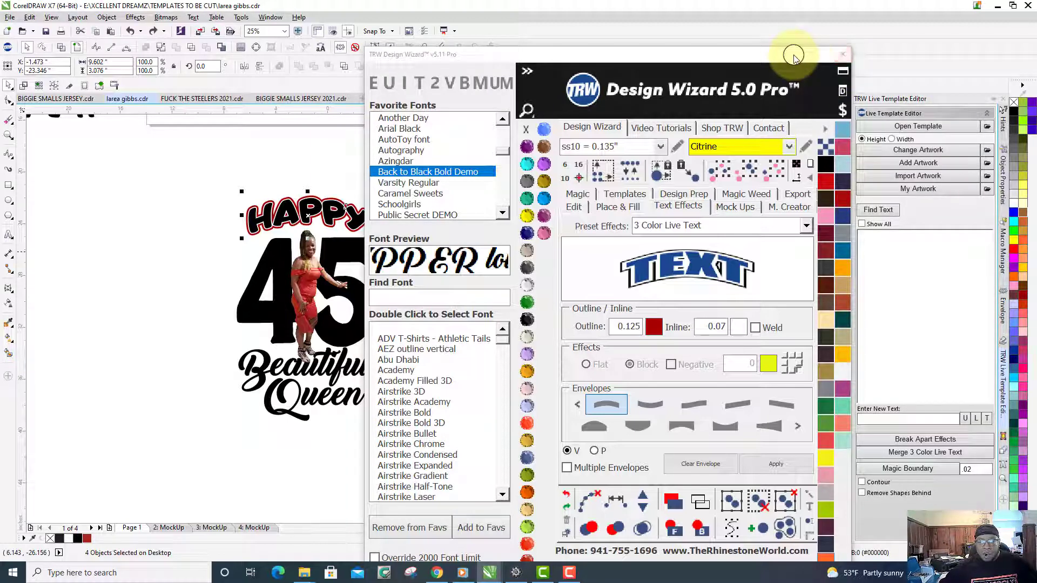
{"action": "left_click", "coordinate": [842, 54]}
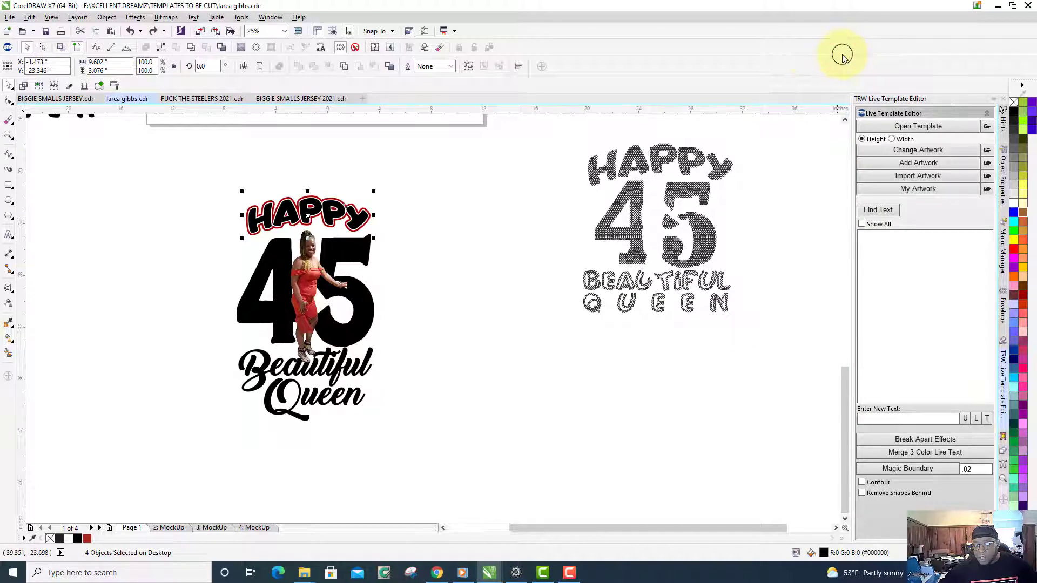
Break apart the live text effects on the selected arched HAPPY
{"action": "left_click_drag", "start_coordinate": [184, 161], "coordinate": [431, 254]}
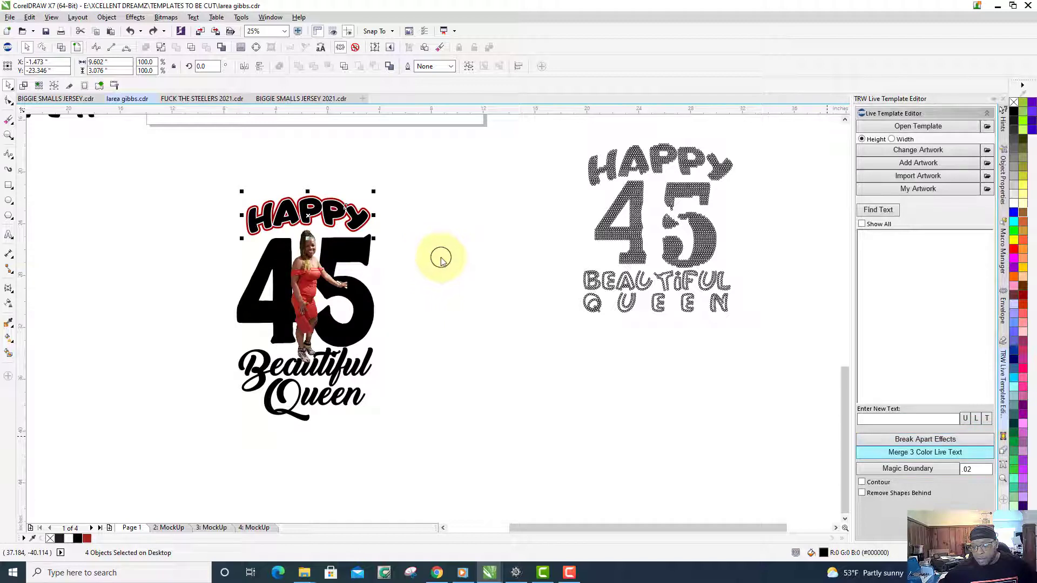
{"action": "left_click", "coordinate": [933, 444]}
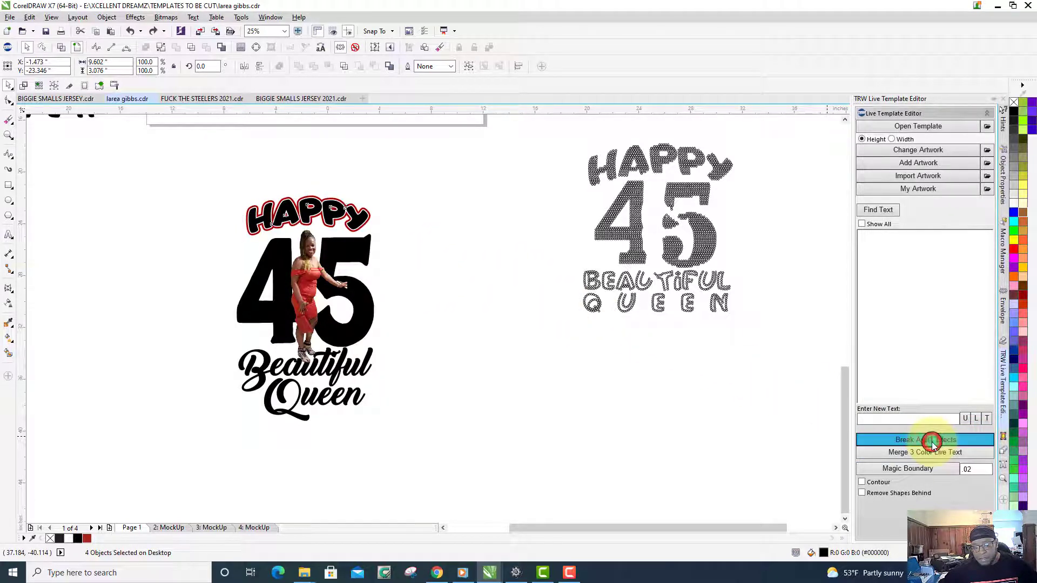
{"action": "left_click", "coordinate": [403, 193]}
Fill the separated white inline shape of HAPPY with Citrine from the Design Wizard and undo a trial move of it
{"action": "scroll", "coordinate": [380, 213], "scroll_direction": "up", "scroll_amount": 6}
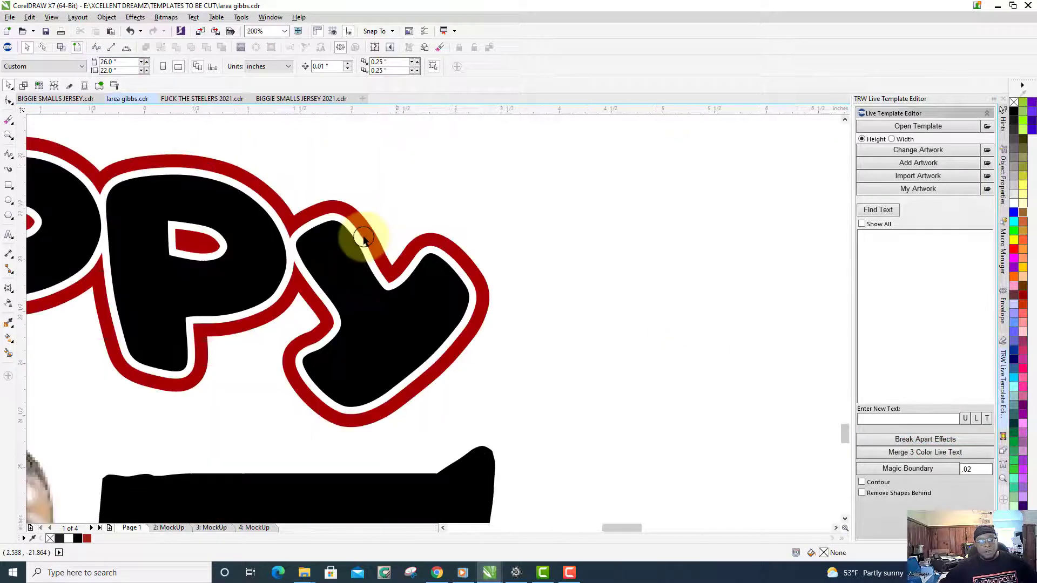
{"action": "left_click", "coordinate": [363, 240]}
{"action": "scroll", "coordinate": [364, 239], "scroll_direction": "down", "scroll_amount": 3}
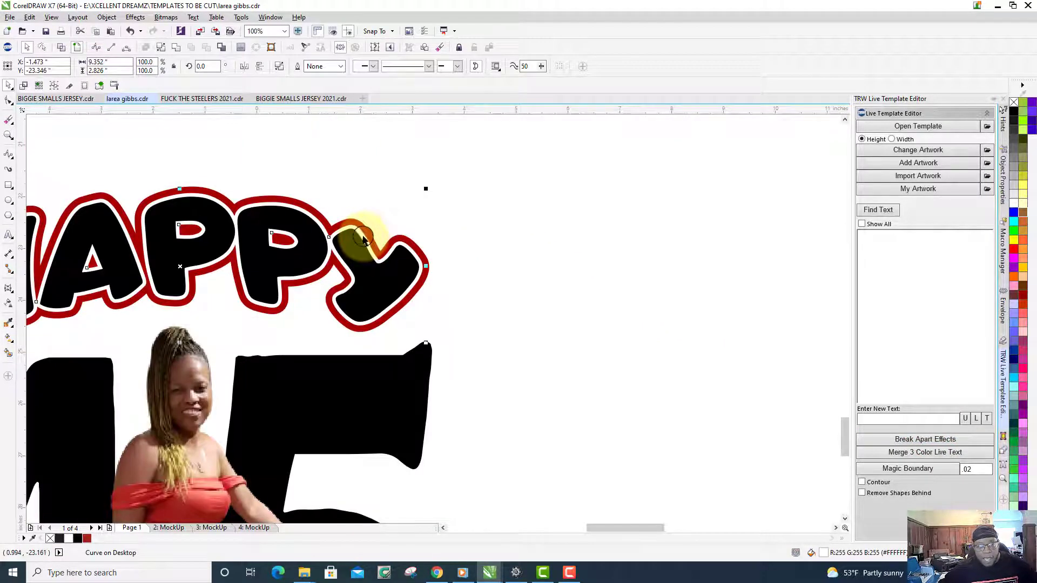
{"action": "left_click", "coordinate": [9, 47]}
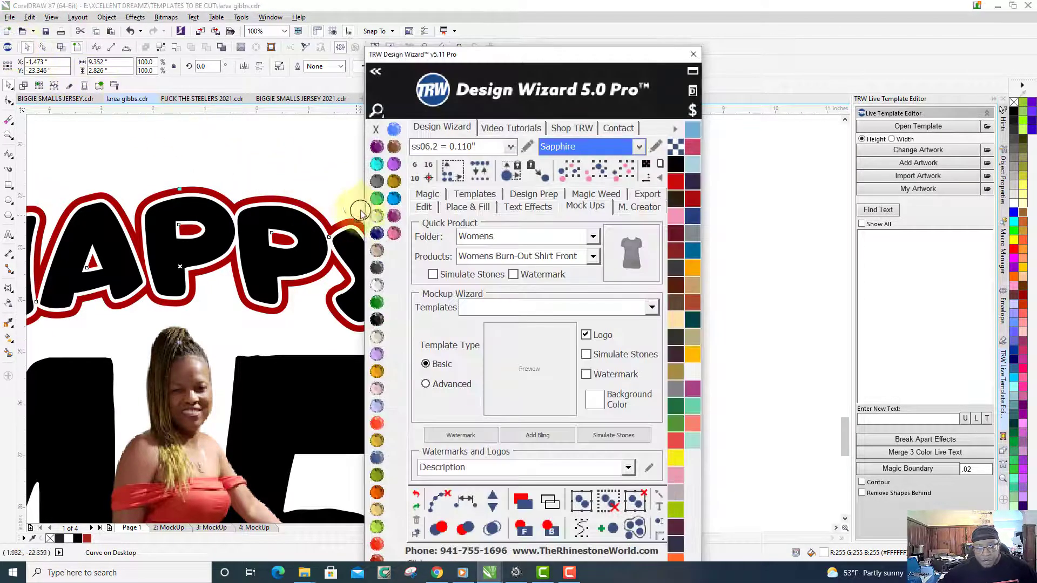
{"action": "left_click", "coordinate": [376, 215]}
{"action": "scroll", "coordinate": [217, 224], "scroll_direction": "down", "scroll_amount": 2}
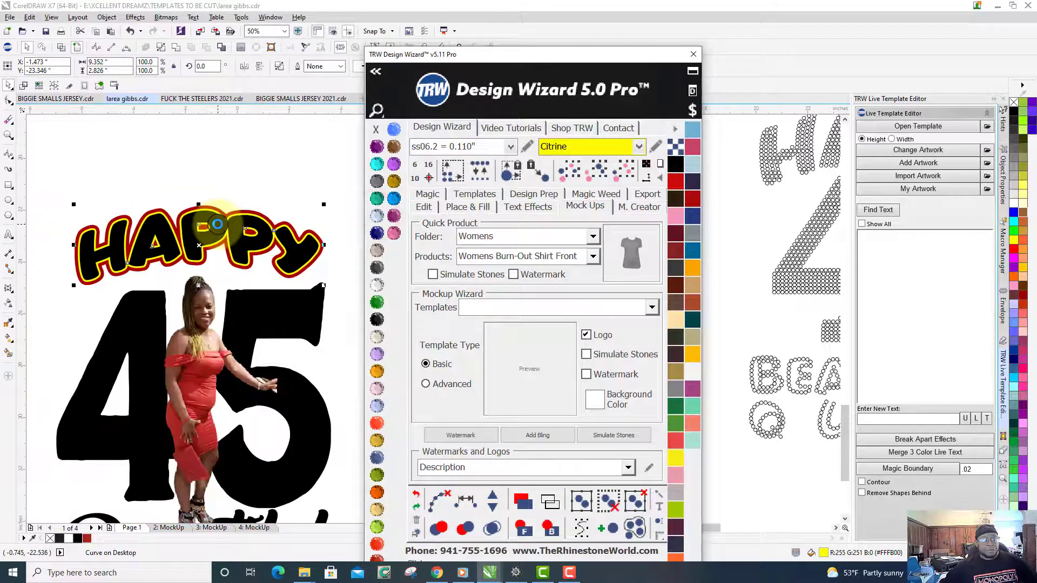
{"action": "left_click_drag", "start_coordinate": [200, 245], "coordinate": [201, 195]}
{"action": "key", "text": "ctrl+z"}
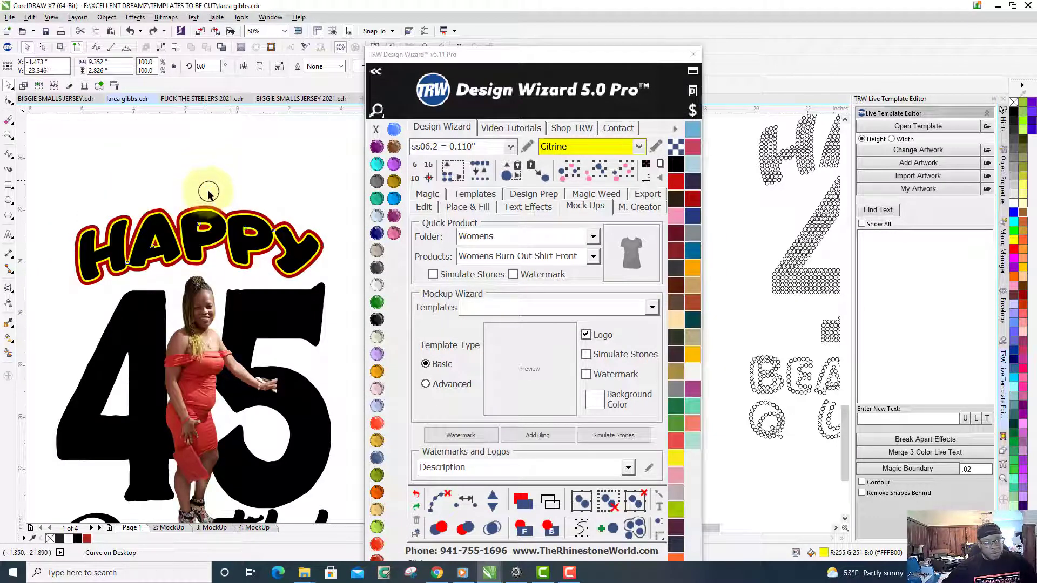
Pull the black, yellow and red shapes of the arched HAPPY apart to inspect them and undo the moves
{"action": "left_click", "coordinate": [229, 181]}
{"action": "left_click_drag", "start_coordinate": [194, 245], "coordinate": [195, 186]}
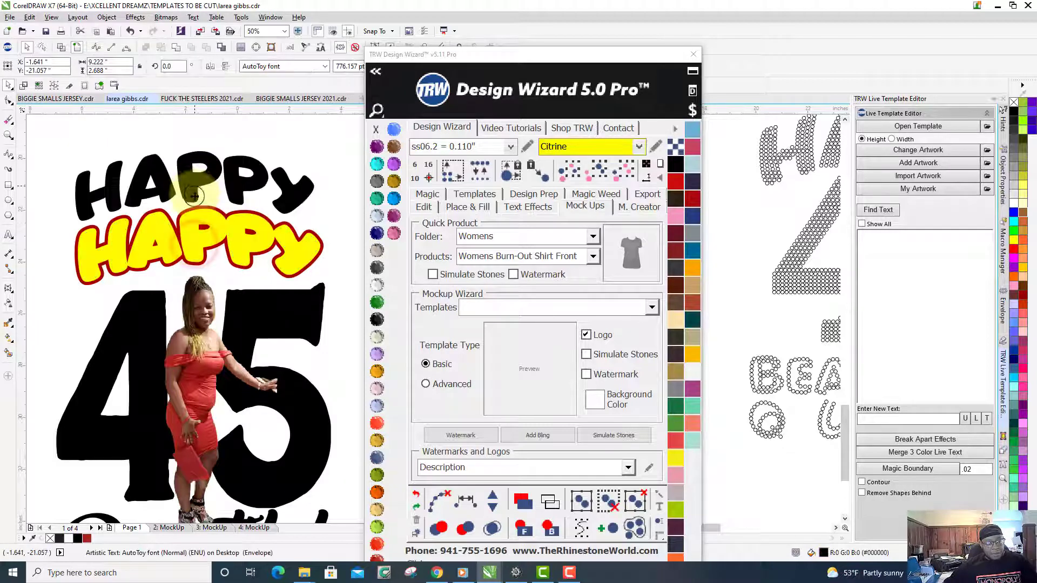
{"action": "left_click", "coordinate": [193, 224]}
{"action": "left_click_drag", "start_coordinate": [193, 225], "coordinate": [195, 166]}
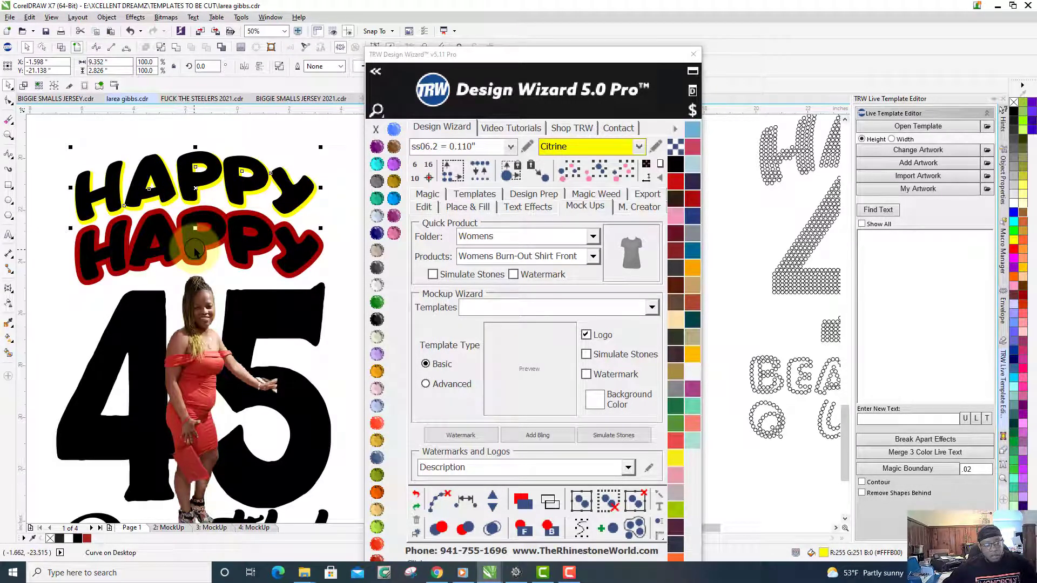
{"action": "left_click_drag", "start_coordinate": [195, 251], "coordinate": [197, 212]}
{"action": "scroll", "coordinate": [194, 231], "scroll_direction": "up", "scroll_amount": 1}
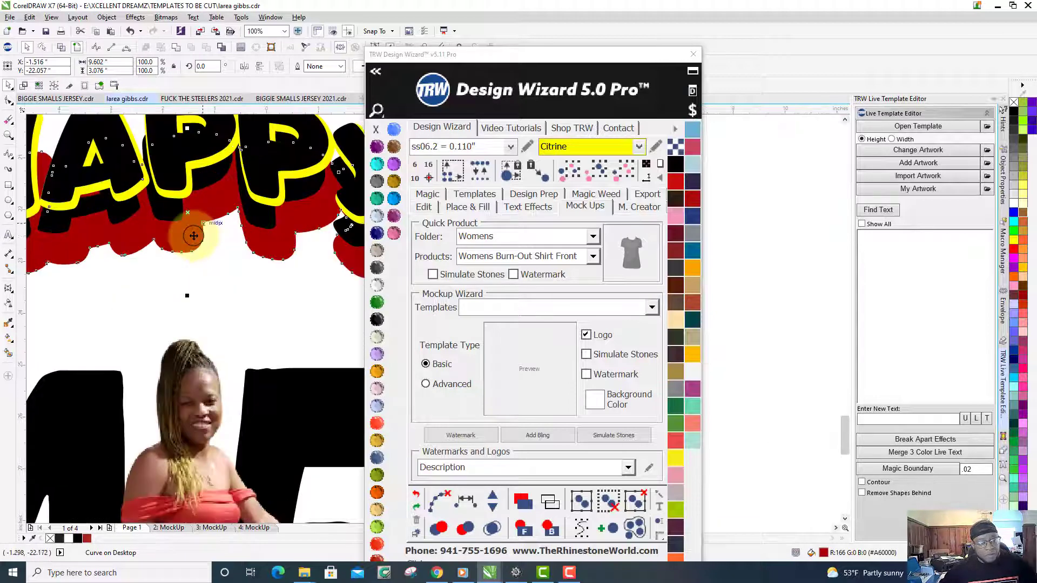
{"action": "key", "text": "ctrl+z"}
{"action": "key", "text": "ctrl+z"}
{"action": "key", "text": "ctrl+z"}
{"action": "key", "text": "ctrl+z"}
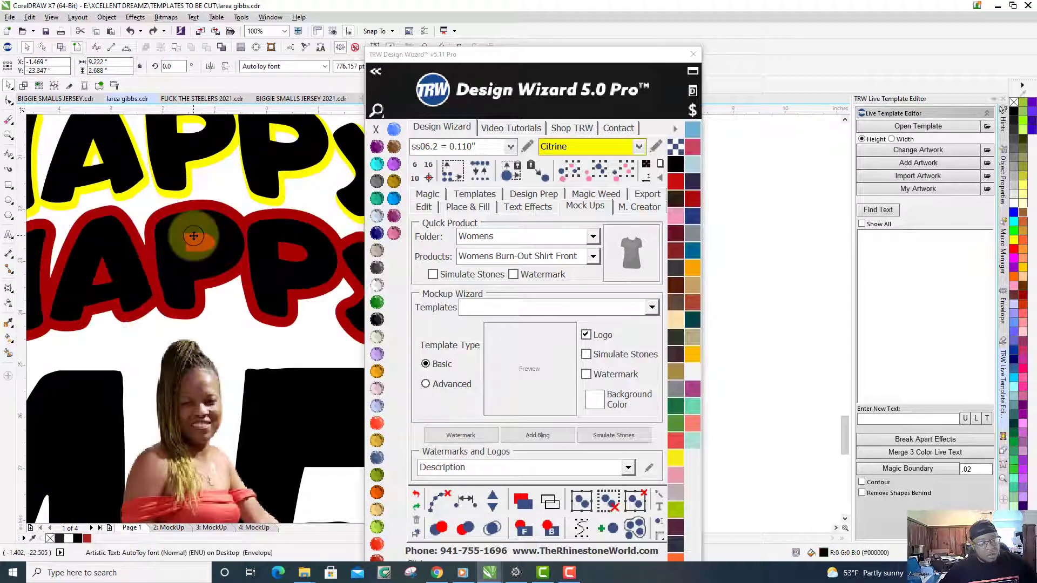
Move the black HAPPY lettering down off the yellow shape and undo the move
{"action": "scroll", "coordinate": [194, 236], "scroll_direction": "down", "scroll_amount": 1}
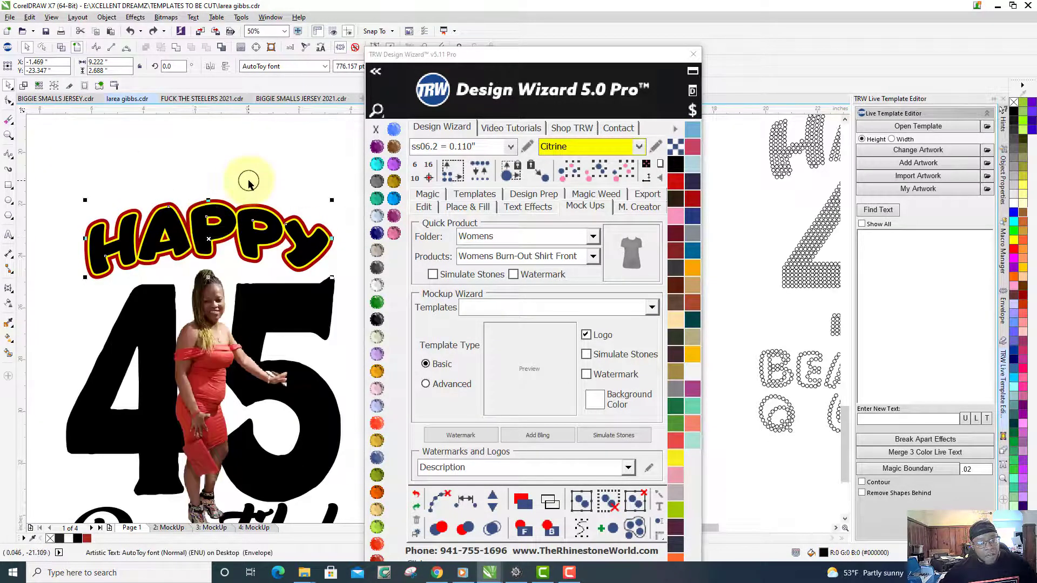
{"action": "left_click", "coordinate": [248, 181]}
{"action": "scroll", "coordinate": [231, 197], "scroll_direction": "up", "scroll_amount": 1}
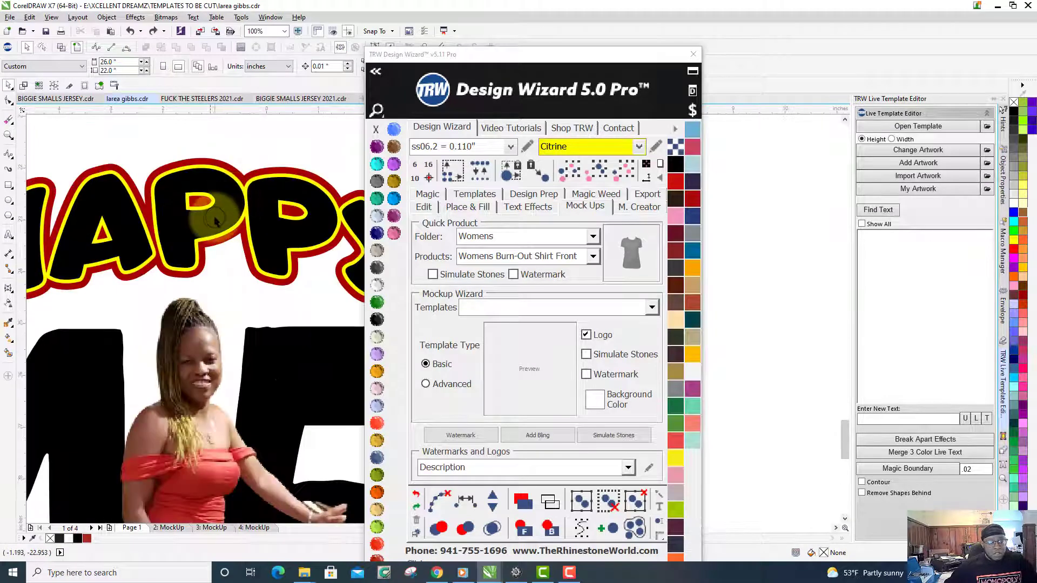
{"action": "left_click_drag", "start_coordinate": [214, 219], "coordinate": [173, 300]}
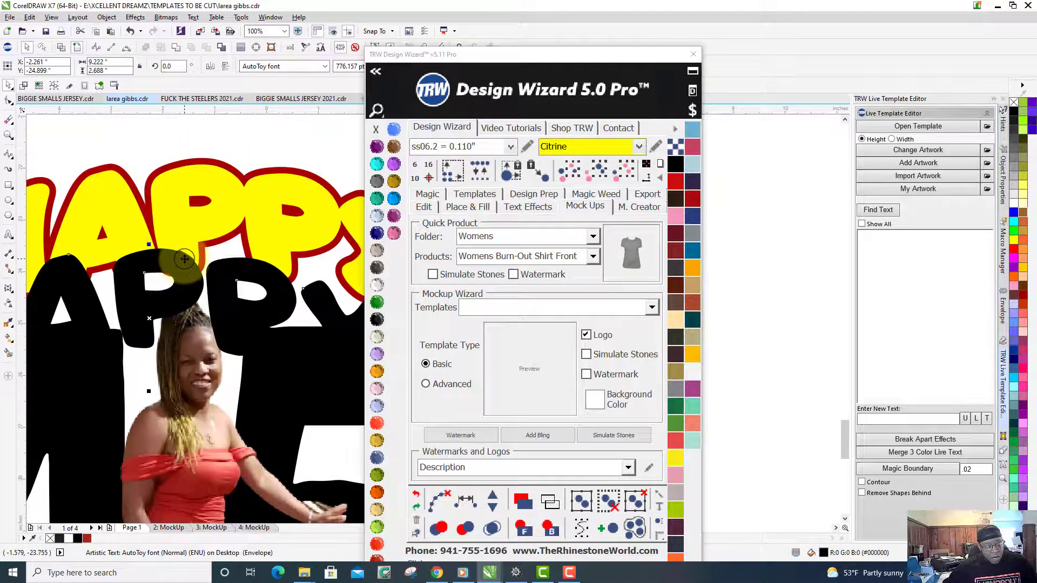
{"action": "key", "text": "ctrl+z"}
Try to cut the black HAPPY lettering out of the yellow shape behind it
{"action": "scroll", "coordinate": [221, 185], "scroll_direction": "up", "scroll_amount": 2}
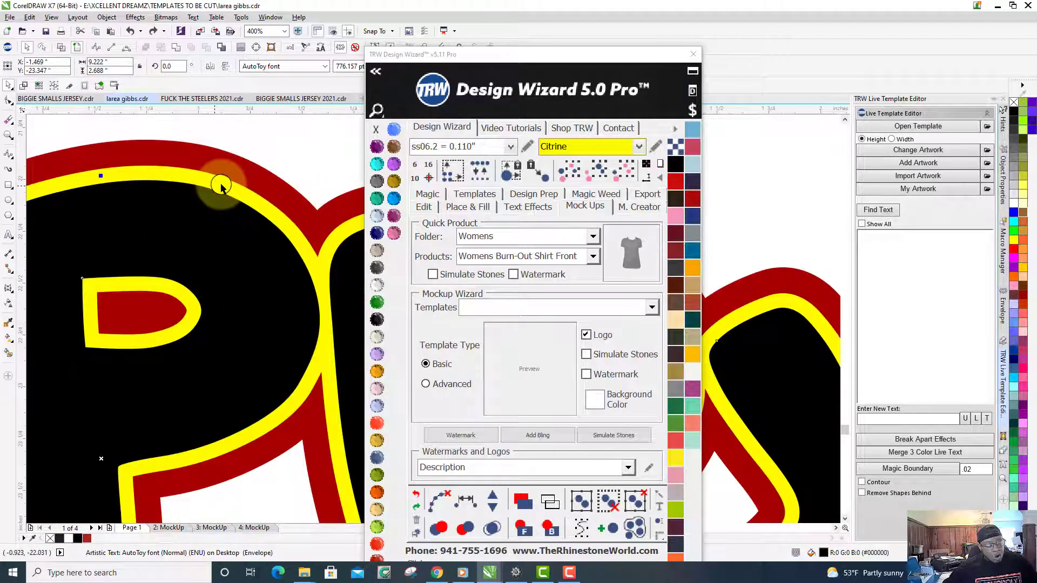
{"action": "left_click", "coordinate": [220, 186], "text": "shift"}
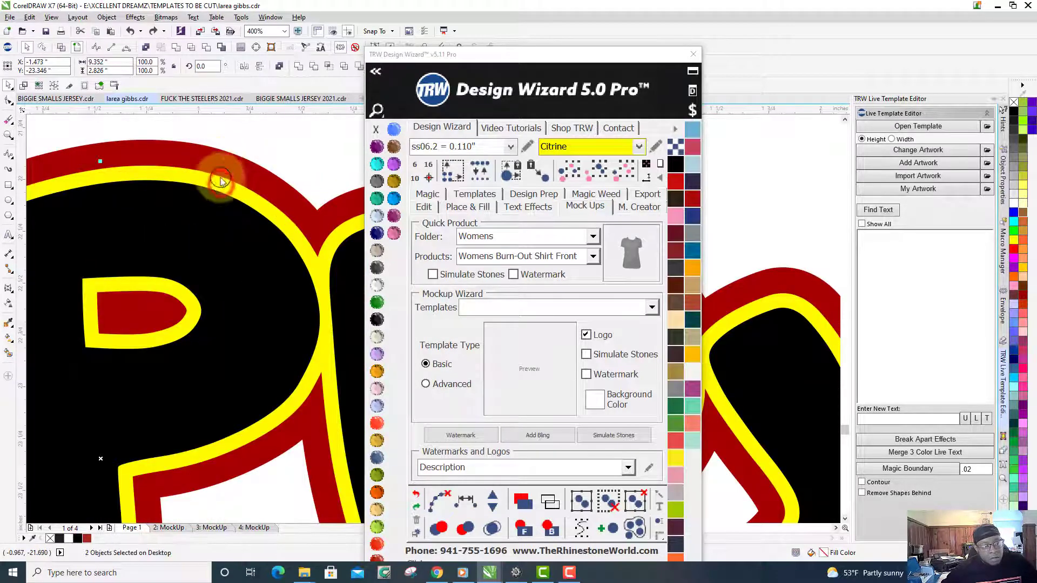
{"action": "left_click", "coordinate": [205, 47]}
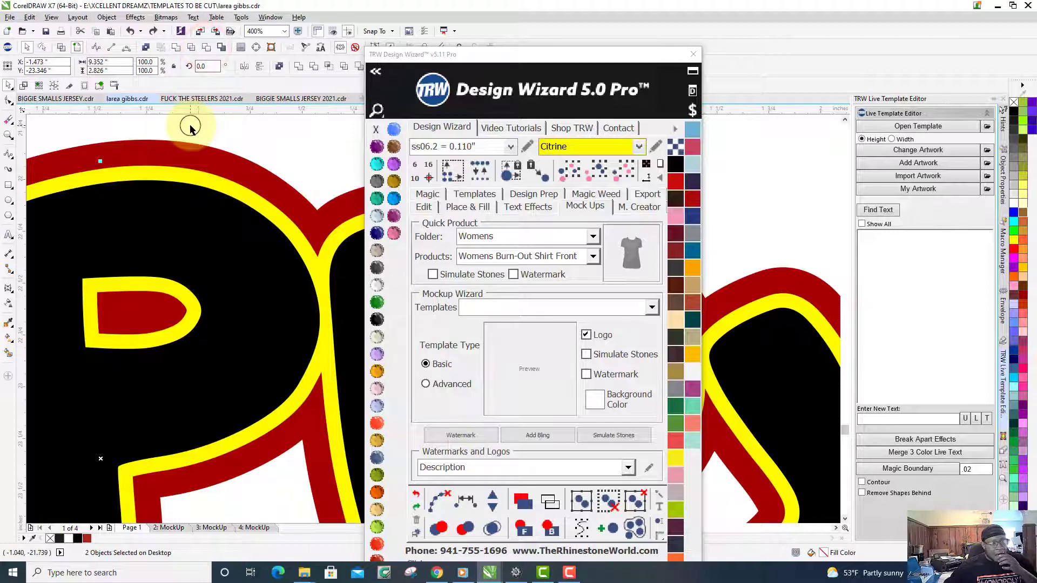
{"action": "scroll", "coordinate": [190, 128], "scroll_direction": "down", "scroll_amount": 2}
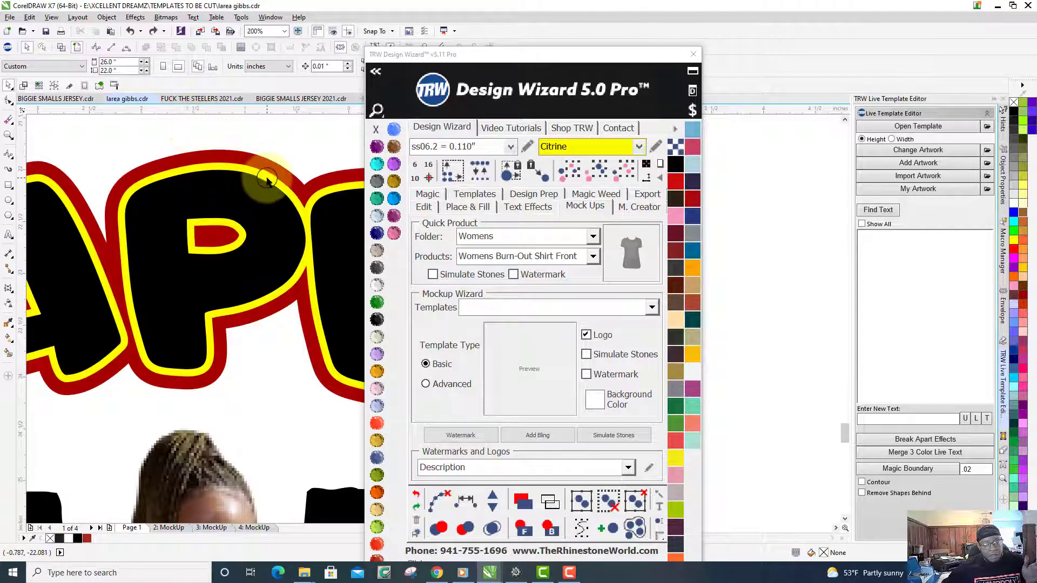
Move the red and the yellow HAPPY shapes aside one at a time to check for cut-outs and undo both moves
{"action": "left_click", "coordinate": [266, 177]}
{"action": "scroll", "coordinate": [266, 177], "scroll_direction": "down", "scroll_amount": 1}
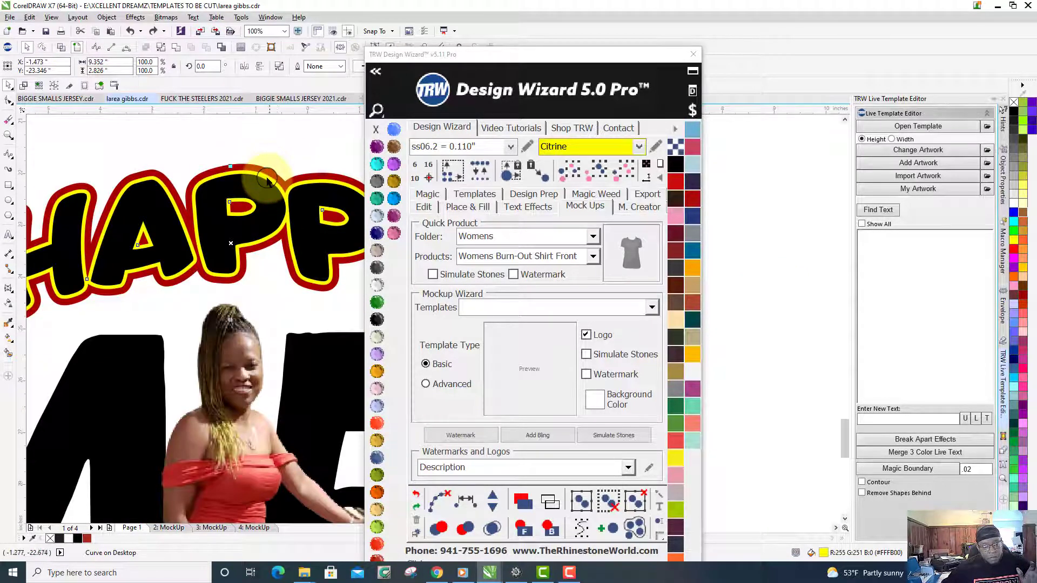
{"action": "scroll", "coordinate": [266, 178], "scroll_direction": "up", "scroll_amount": 1}
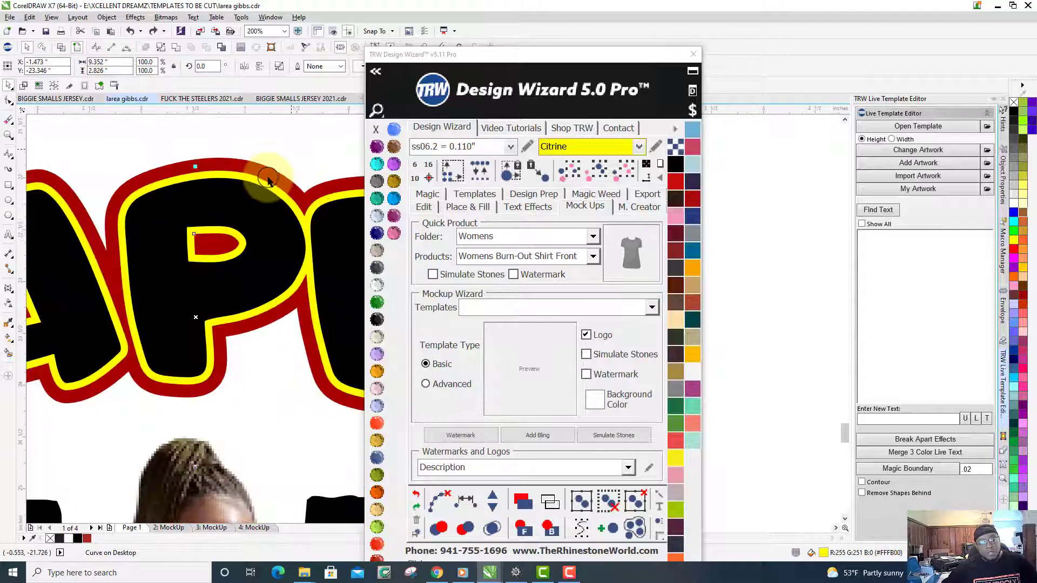
{"action": "left_click_drag", "start_coordinate": [272, 173], "coordinate": [225, 224]}
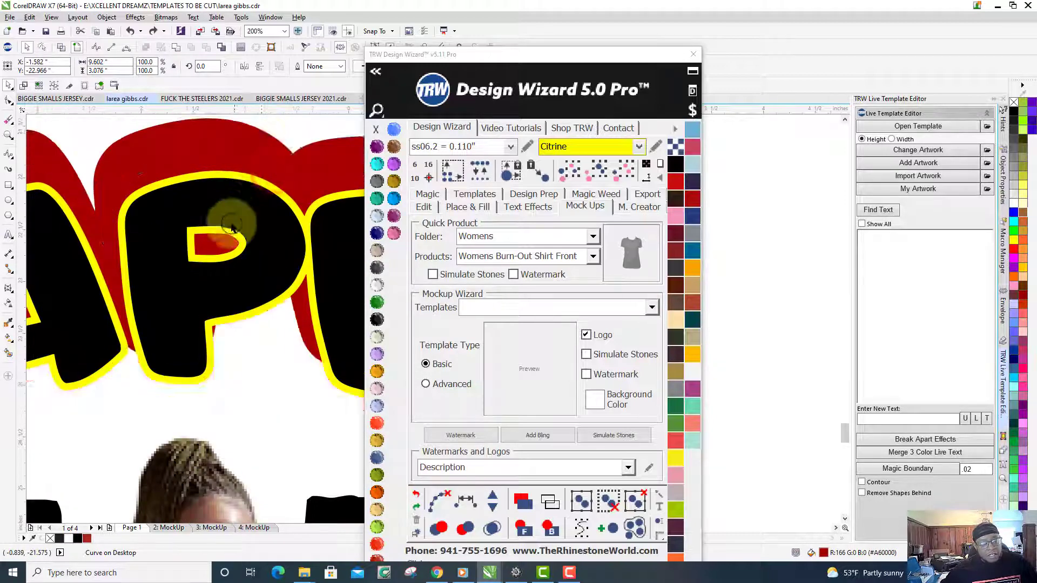
{"action": "scroll", "coordinate": [225, 224], "scroll_direction": "down", "scroll_amount": 3}
{"action": "scroll", "coordinate": [230, 224], "scroll_direction": "up", "scroll_amount": 1}
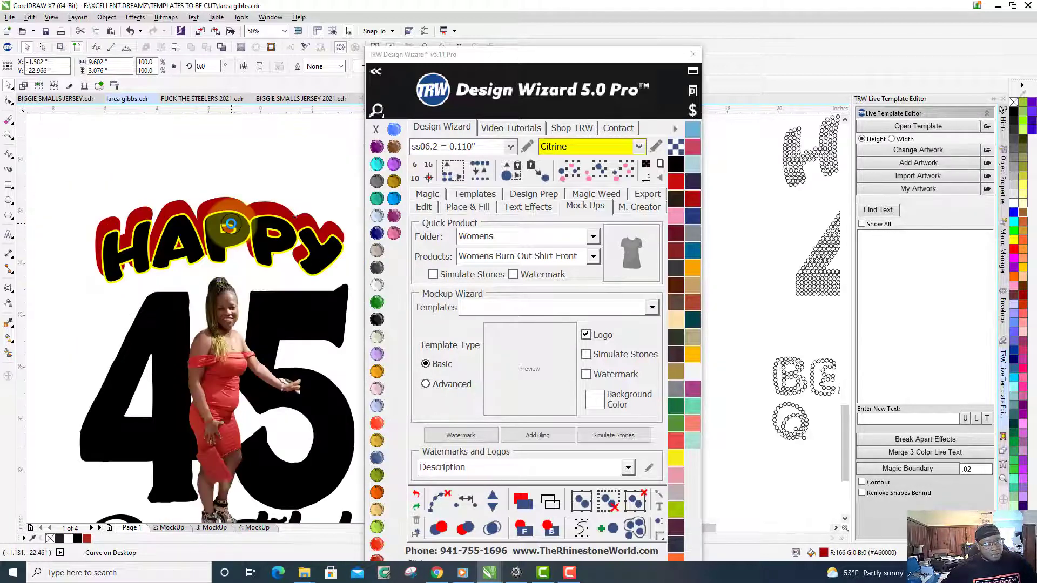
{"action": "scroll", "coordinate": [247, 186], "scroll_direction": "up", "scroll_amount": 2}
{"action": "left_click", "coordinate": [248, 186]}
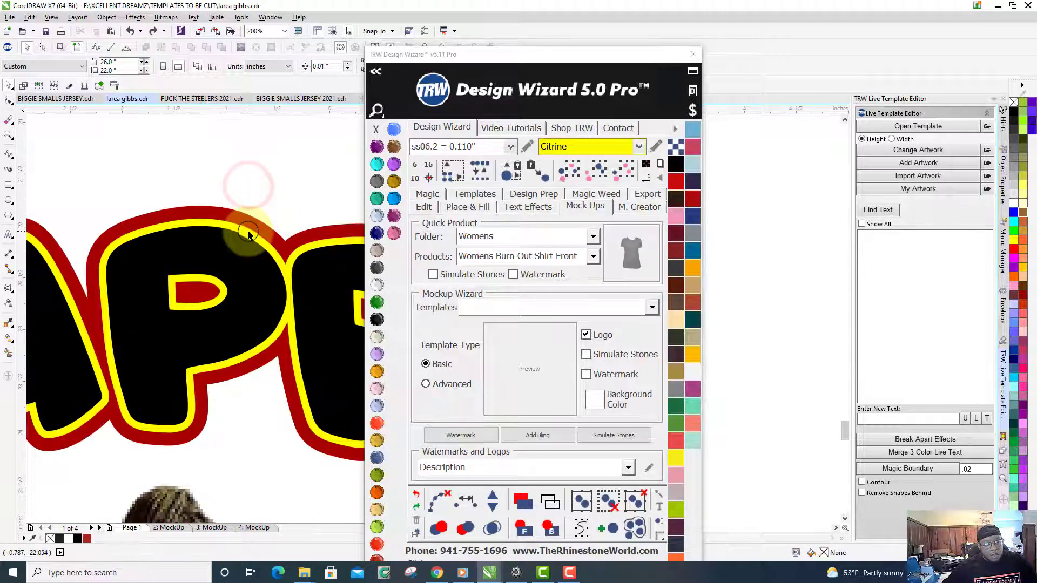
{"action": "left_click_drag", "start_coordinate": [248, 234], "coordinate": [241, 167]}
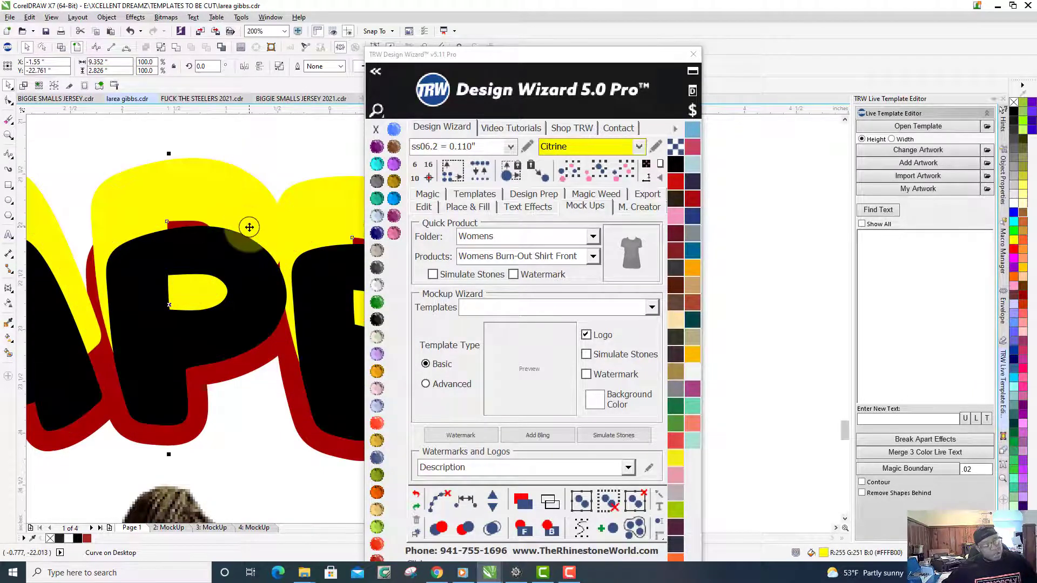
{"action": "key", "text": "ctrl+z"}
Select the yellow and red HAPPY shapes together and cut the overlapping yellow area out of the red one
{"action": "scroll", "coordinate": [270, 179], "scroll_direction": "up", "scroll_amount": 1}
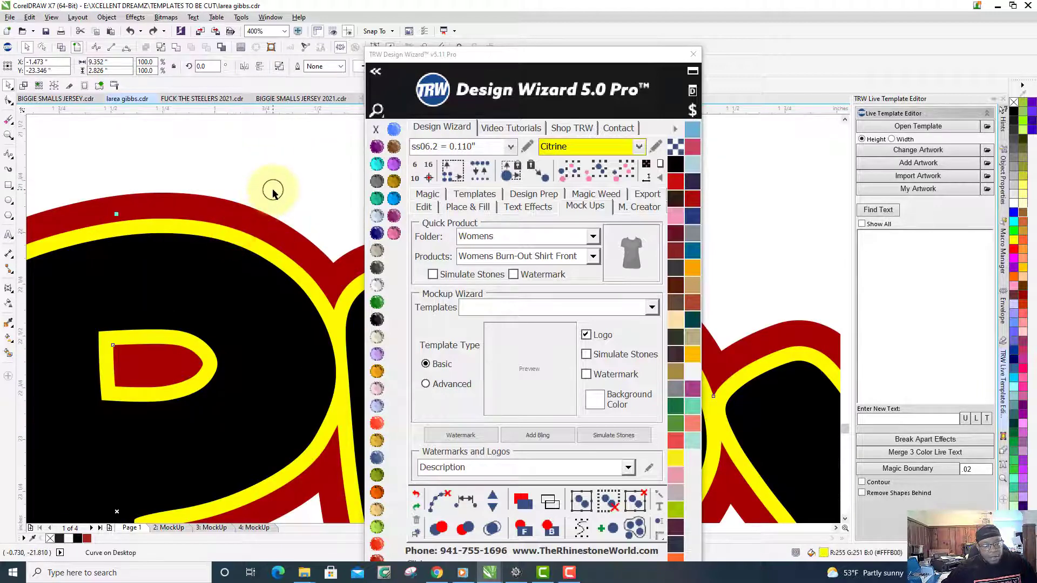
{"action": "left_click", "coordinate": [273, 190]}
{"action": "left_click", "coordinate": [229, 238]}
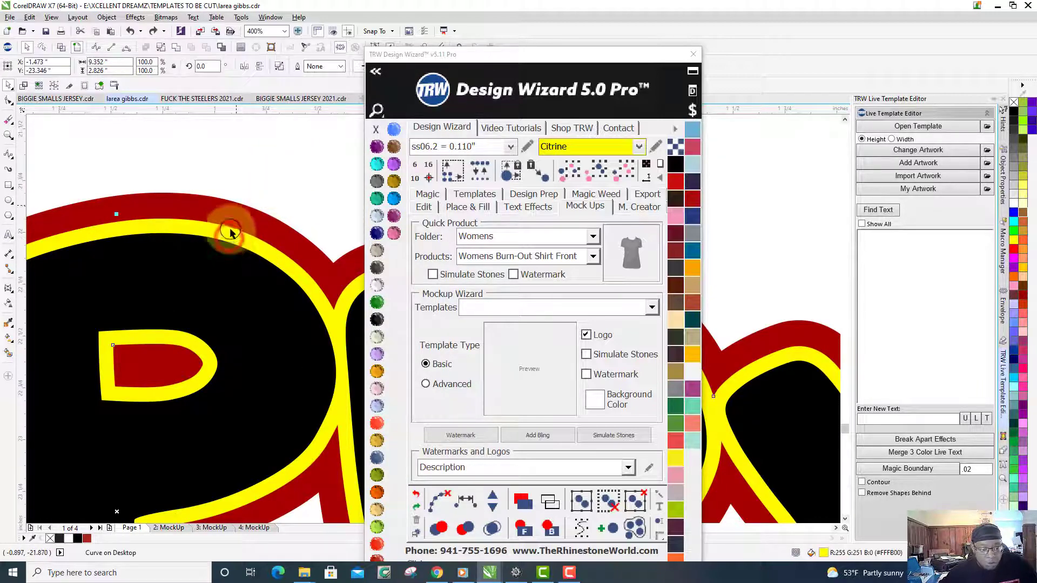
{"action": "left_click", "coordinate": [232, 218], "text": "shift"}
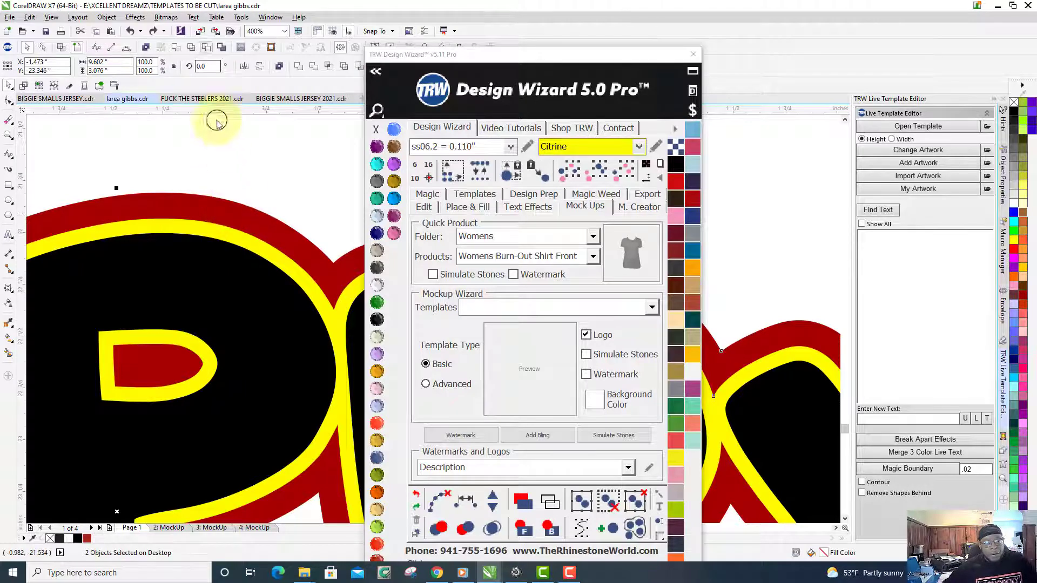
{"action": "left_click", "coordinate": [206, 47]}
{"action": "left_click", "coordinate": [329, 201]}
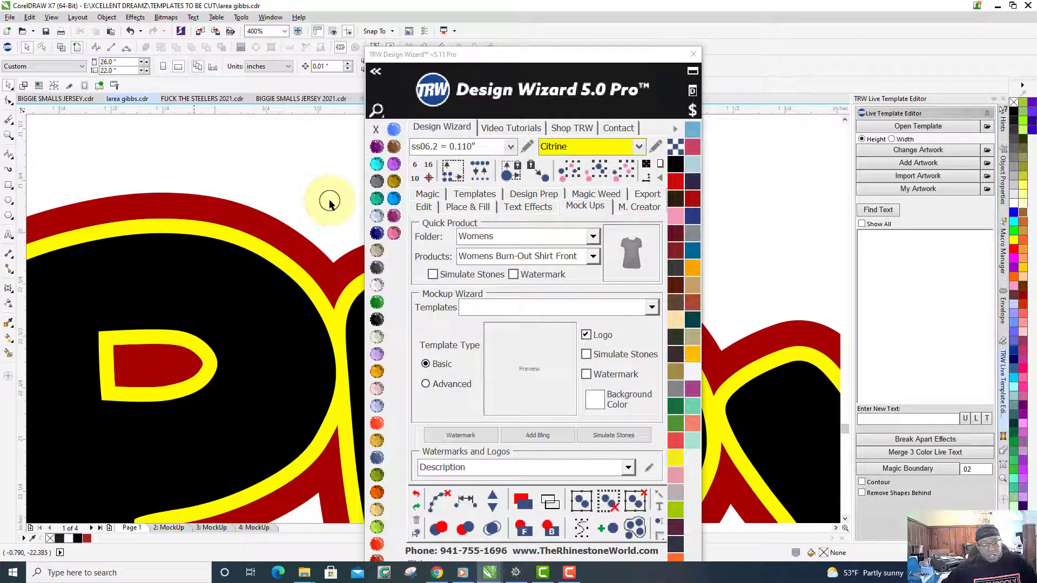
Select the black HAPPY lettering with the yellow shape and cut the overlapping black area out of the yellow one
{"action": "left_click", "coordinate": [234, 325]}
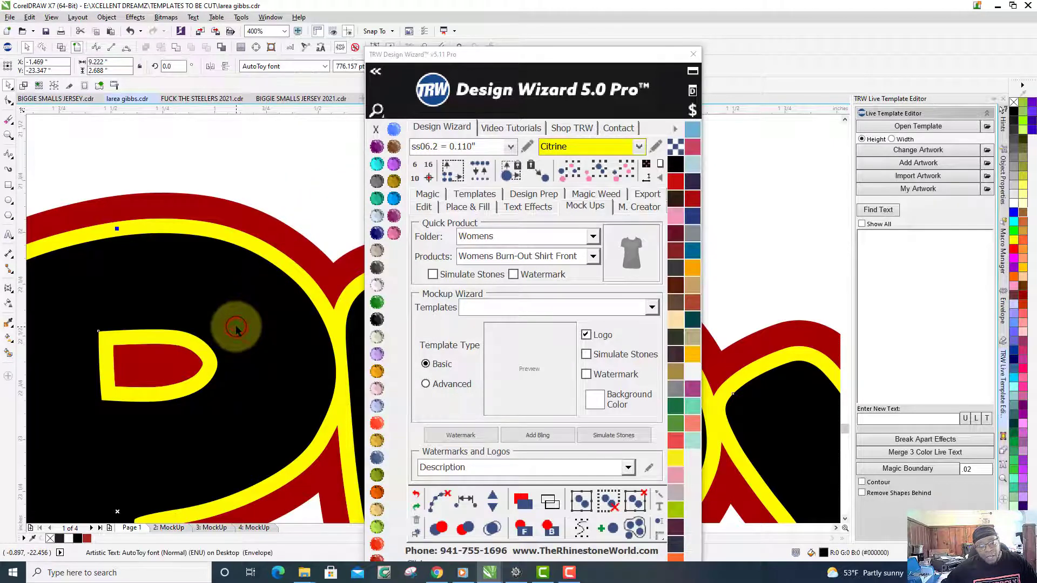
{"action": "left_click", "coordinate": [226, 233], "text": "shift"}
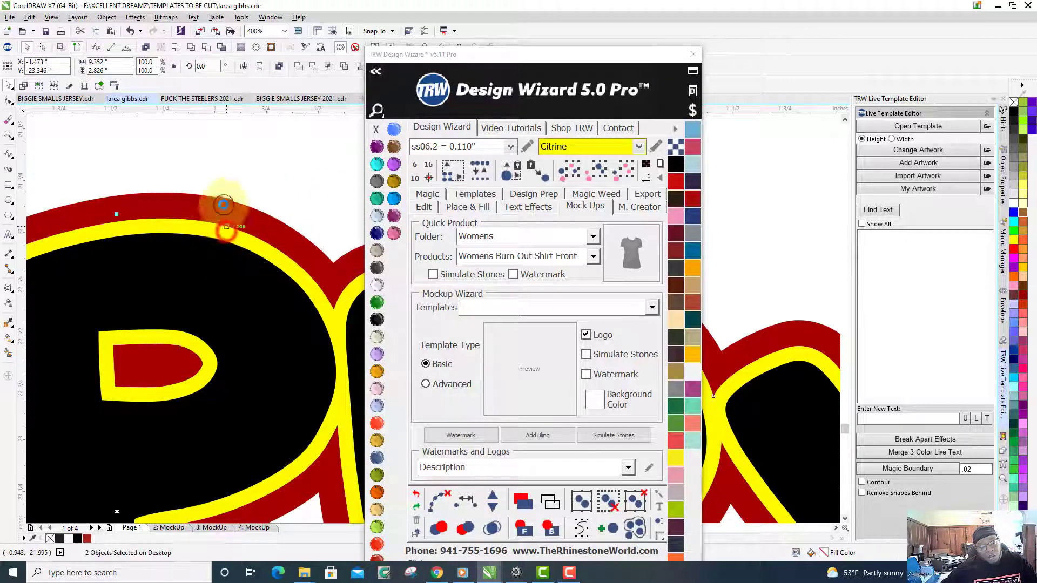
{"action": "left_click", "coordinate": [208, 47]}
{"action": "left_click", "coordinate": [273, 178]}
{"action": "scroll", "coordinate": [273, 179], "scroll_direction": "down", "scroll_amount": 2}
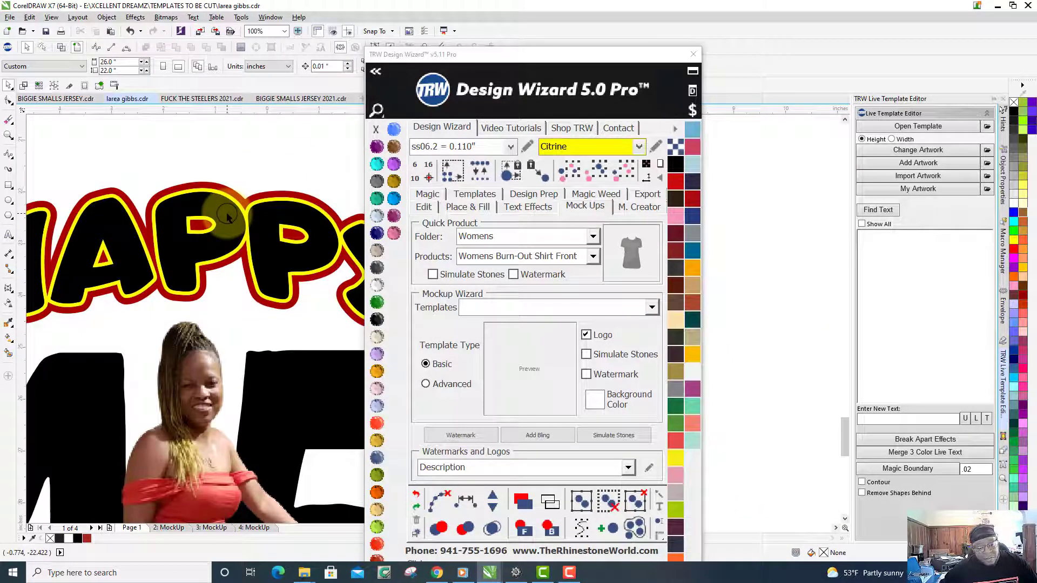
{"action": "mouse_move", "coordinate": [226, 216]}
{"action": "left_mouse_down"}
{"action": "mouse_move", "coordinate": [196, 231]}
{"action": "mouse_move", "coordinate": [144, 178]}
{"action": "mouse_move", "coordinate": [150, 127]}
{"action": "mouse_move", "coordinate": [245, 219]}
{"action": "left_mouse_up"}
{"action": "key", "text": "Delete"}
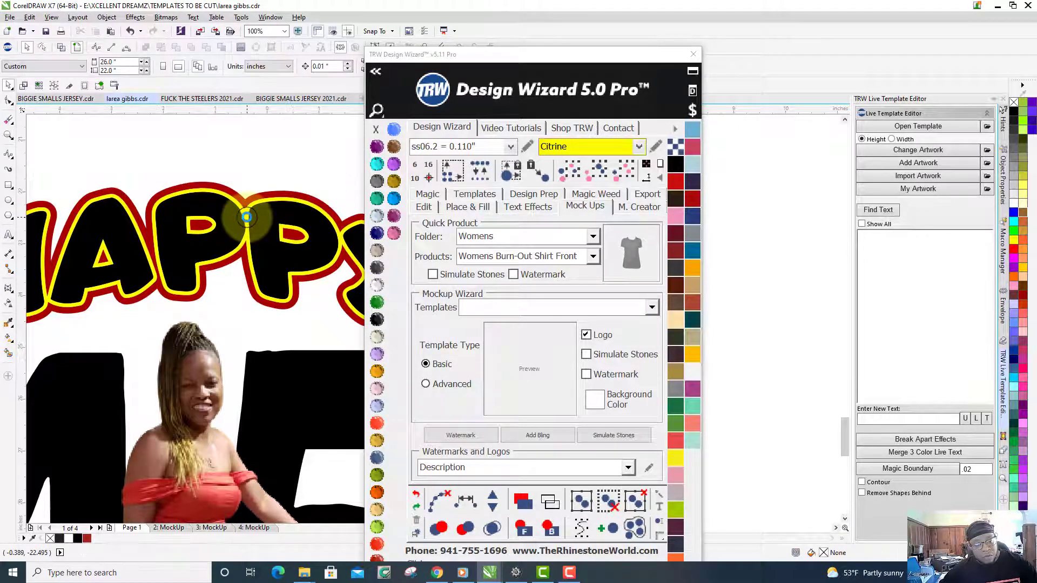
{"action": "scroll", "coordinate": [260, 222], "scroll_direction": "down", "scroll_amount": 4}
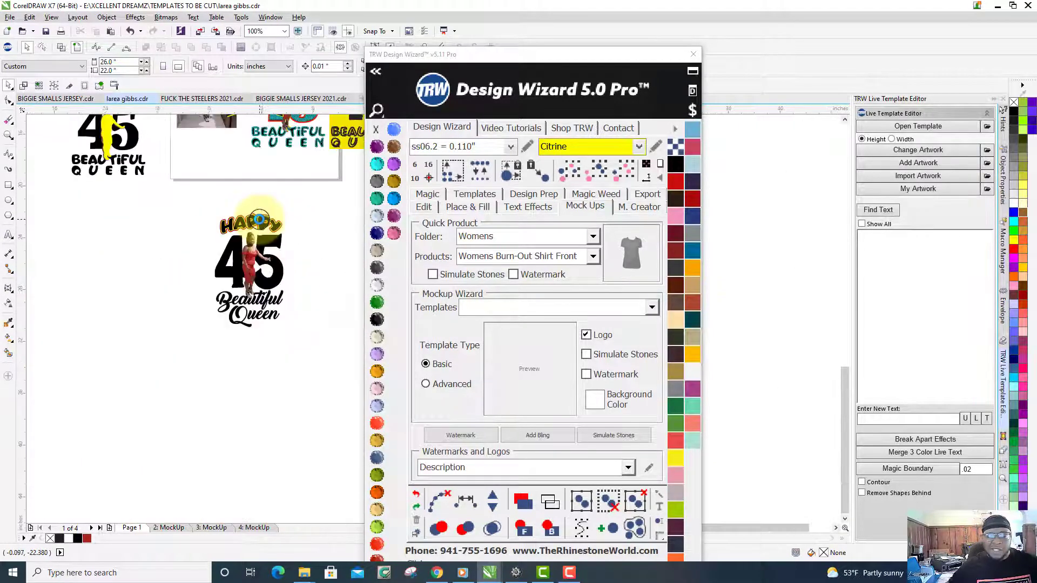
{"action": "scroll", "coordinate": [270, 230], "scroll_direction": "up", "scroll_amount": 1}
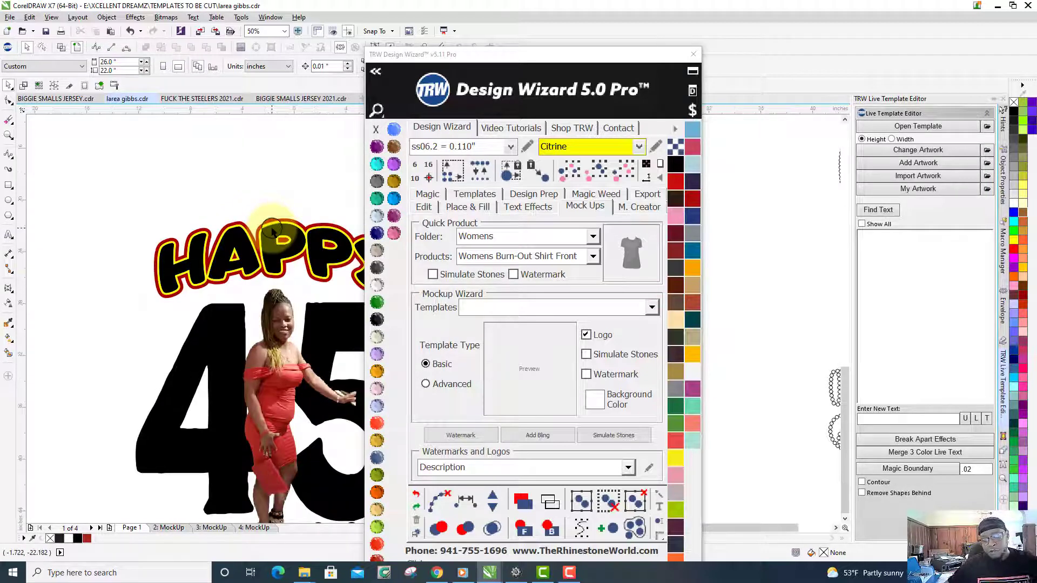
{"action": "scroll", "coordinate": [273, 230], "scroll_direction": "down", "scroll_amount": 1}
{"action": "scroll", "coordinate": [273, 230], "scroll_direction": "up", "scroll_amount": 1}
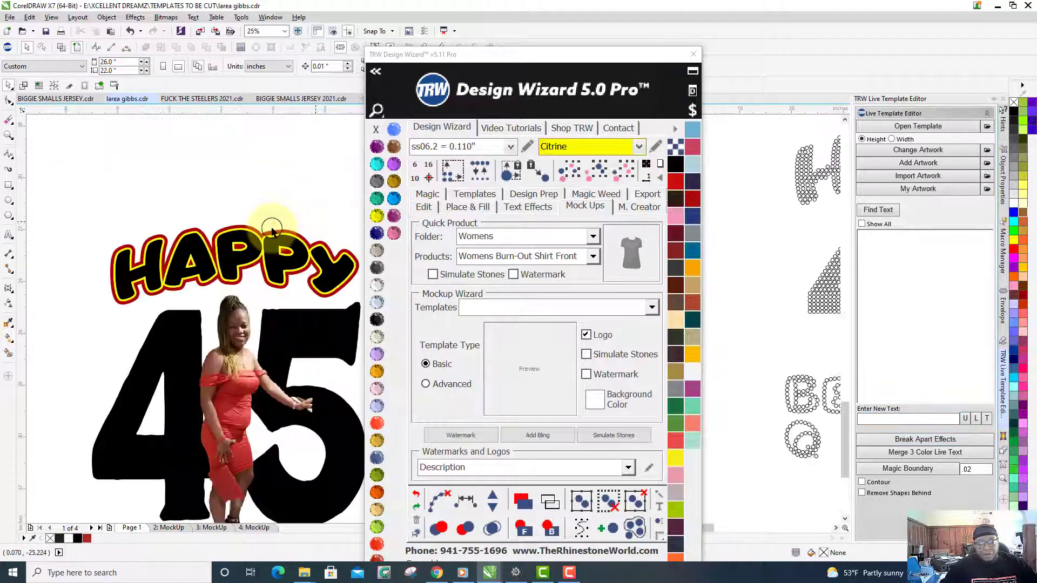
Lift the black lettering and yellow outline off the red HAPPY outline to examine the cut-outs and undo both moves
{"action": "left_click_drag", "start_coordinate": [274, 249], "coordinate": [270, 173]}
{"action": "scroll", "coordinate": [249, 224], "scroll_direction": "up", "scroll_amount": 2}
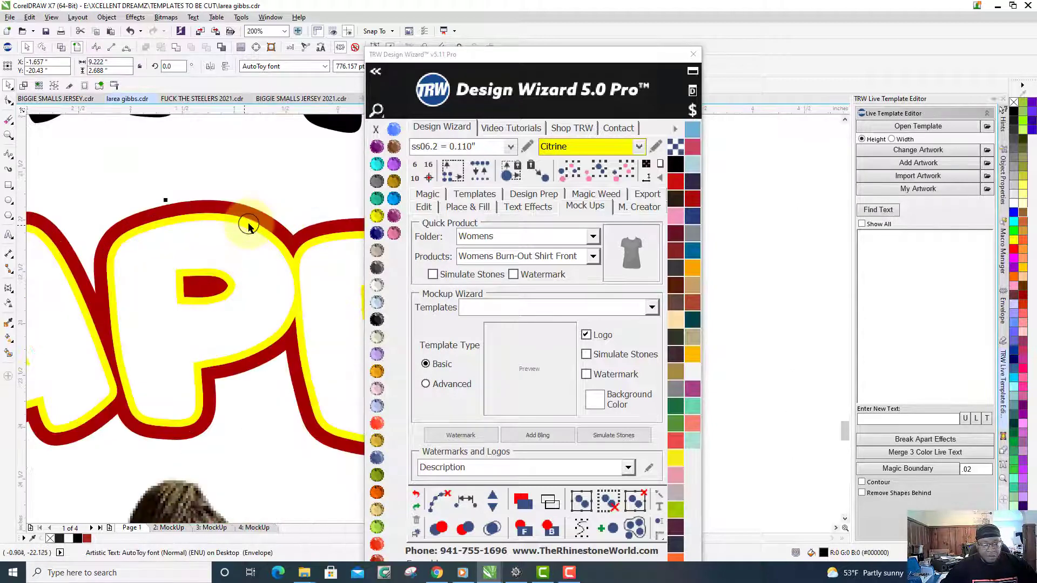
{"action": "left_click_drag", "start_coordinate": [248, 226], "coordinate": [248, 144]}
{"action": "scroll", "coordinate": [241, 141], "scroll_direction": "down", "scroll_amount": 1}
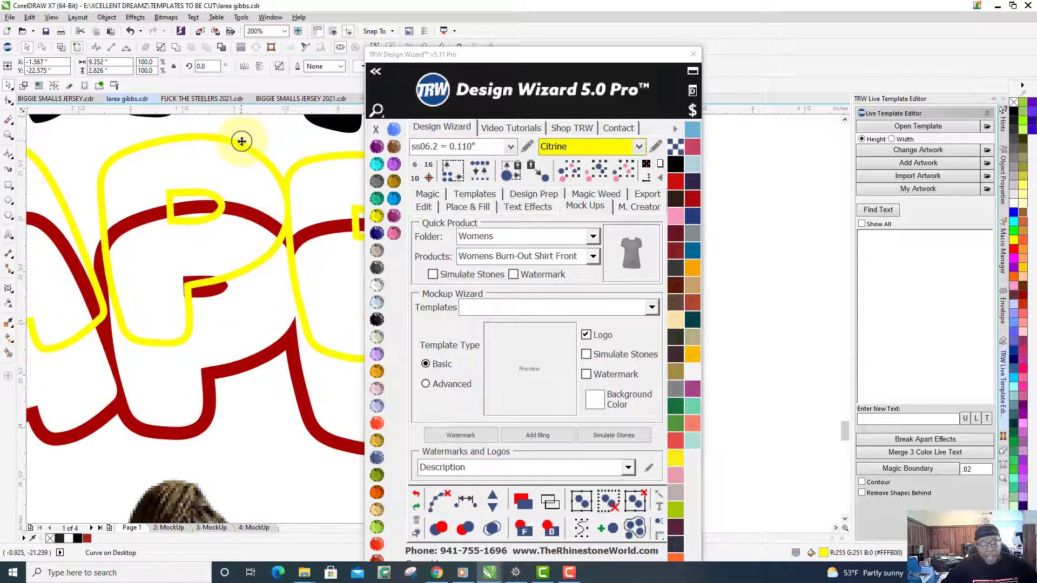
{"action": "scroll", "coordinate": [241, 141], "scroll_direction": "down", "scroll_amount": 3}
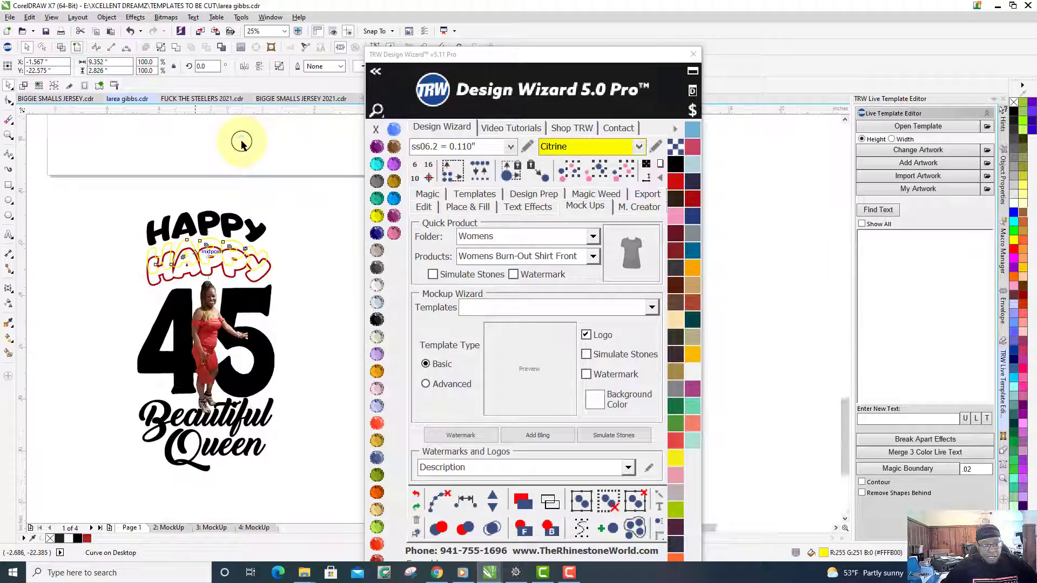
{"action": "scroll", "coordinate": [241, 142], "scroll_direction": "up", "scroll_amount": 3}
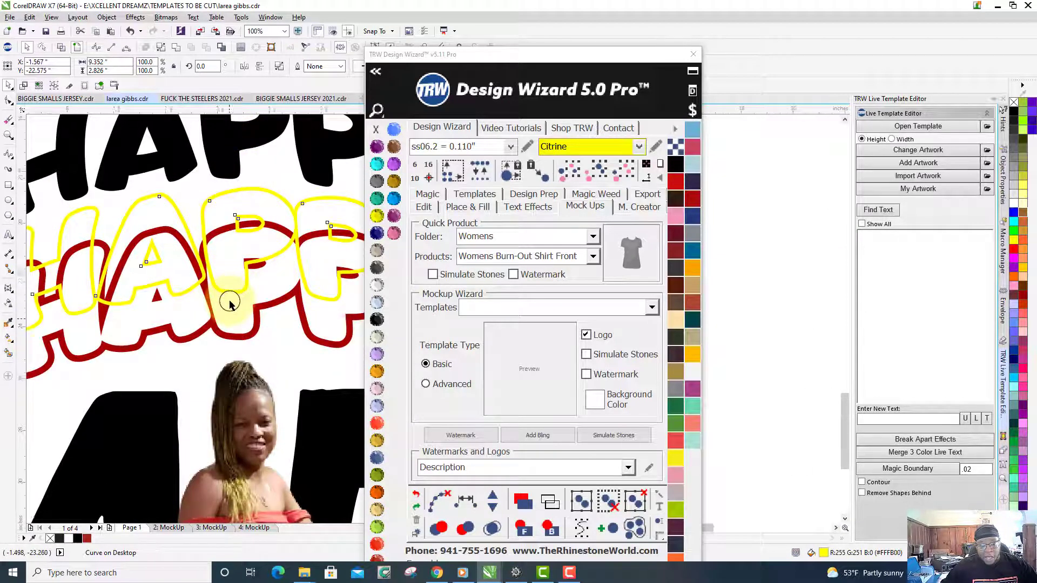
{"action": "scroll", "coordinate": [230, 302], "scroll_direction": "down", "scroll_amount": 1}
{"action": "left_click_drag", "start_coordinate": [230, 303], "coordinate": [230, 300]}
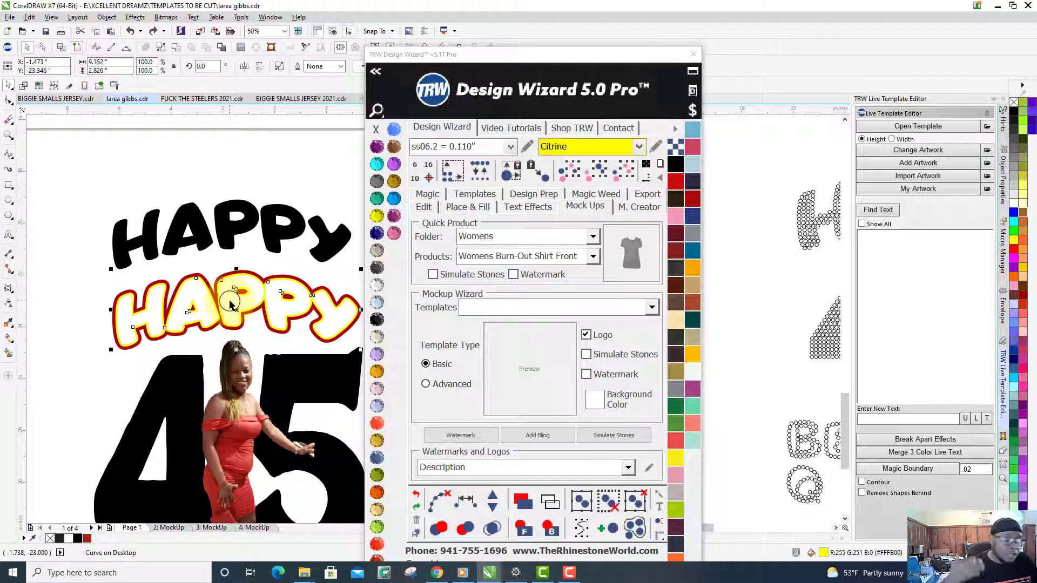
{"action": "key", "text": "ctrl+z"}
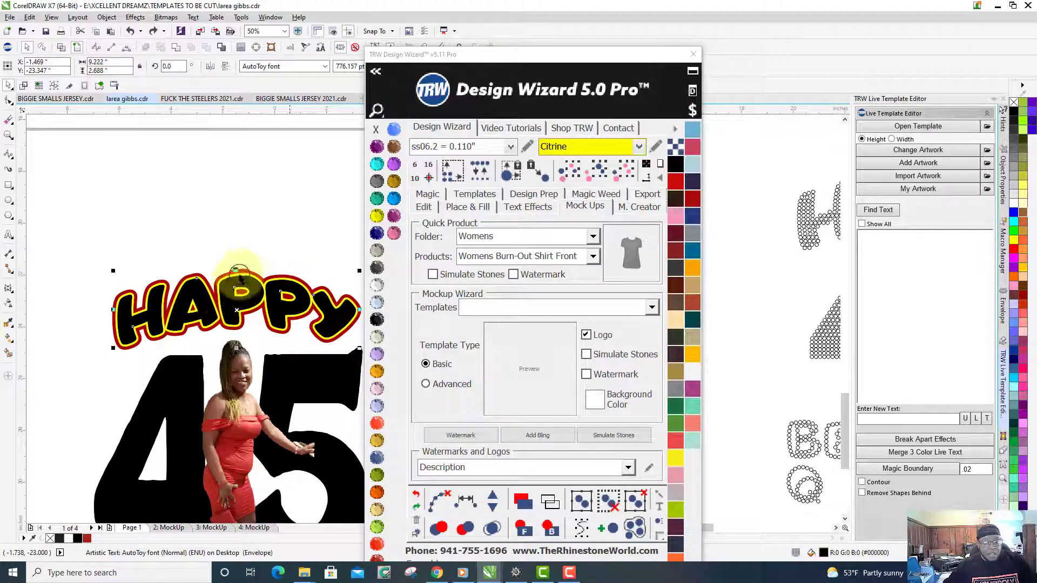
{"action": "left_click", "coordinate": [259, 223]}
{"action": "scroll", "coordinate": [259, 223], "scroll_direction": "up", "scroll_amount": 2}
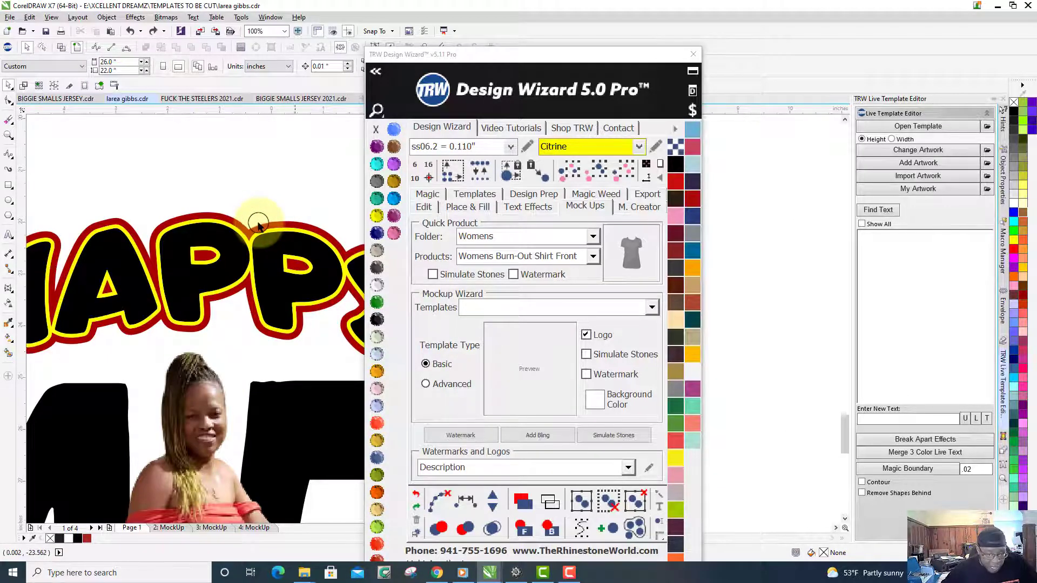
Move the black HAPPY lettering down off the colored outlines to check the cut-outs, undo the move and deselect it
{"action": "scroll", "coordinate": [236, 224], "scroll_direction": "down", "scroll_amount": 2}
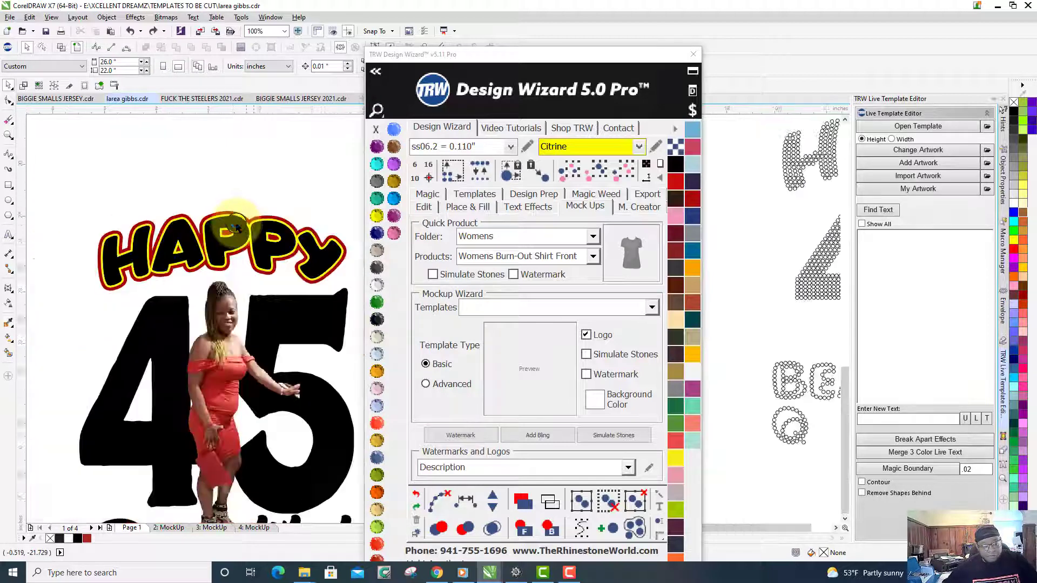
{"action": "left_click_drag", "start_coordinate": [236, 224], "coordinate": [214, 288]}
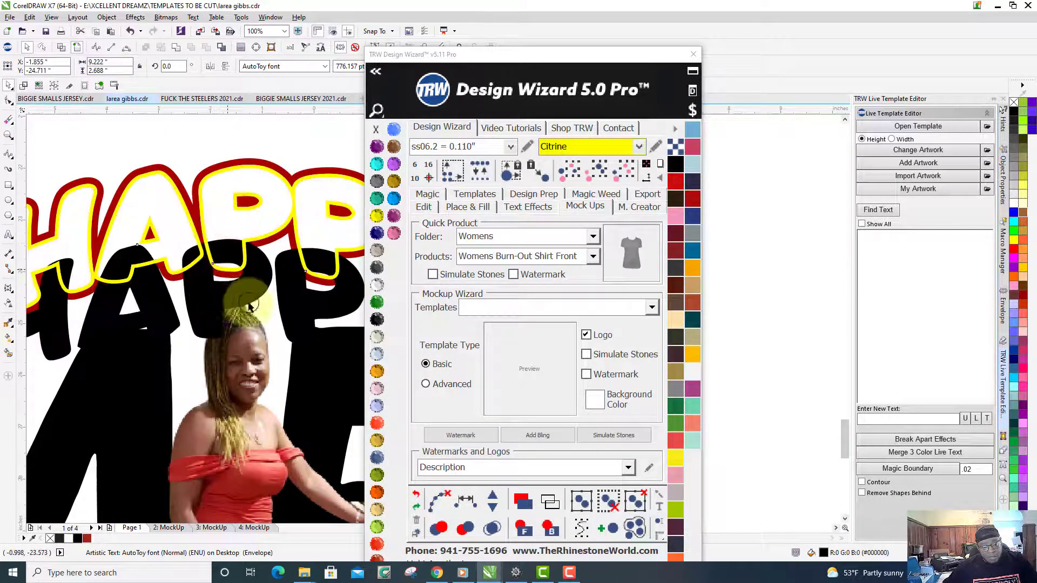
{"action": "key", "text": "ctrl+z"}
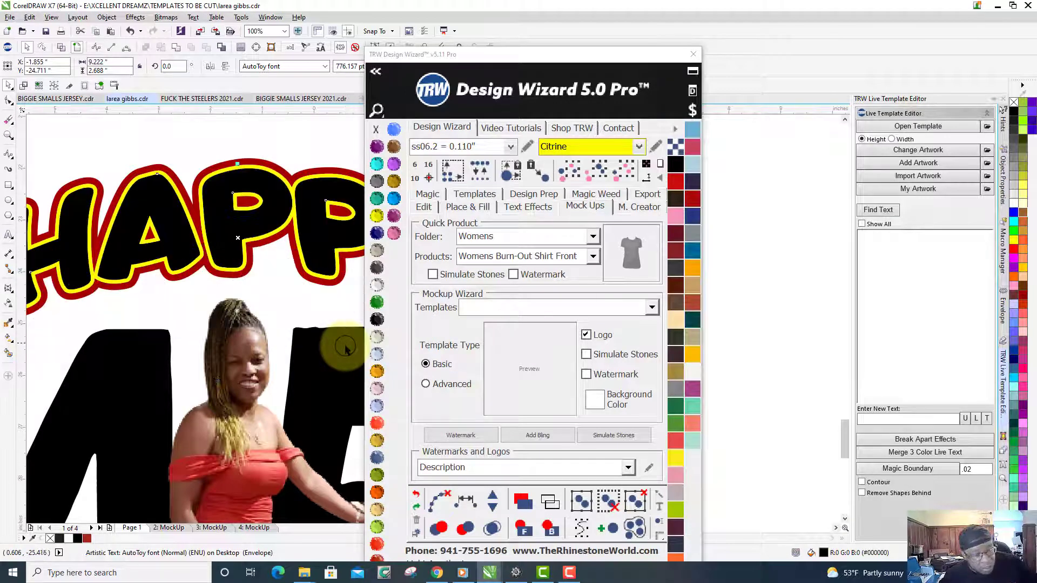
{"action": "scroll", "coordinate": [346, 346], "scroll_direction": "down", "scroll_amount": 2}
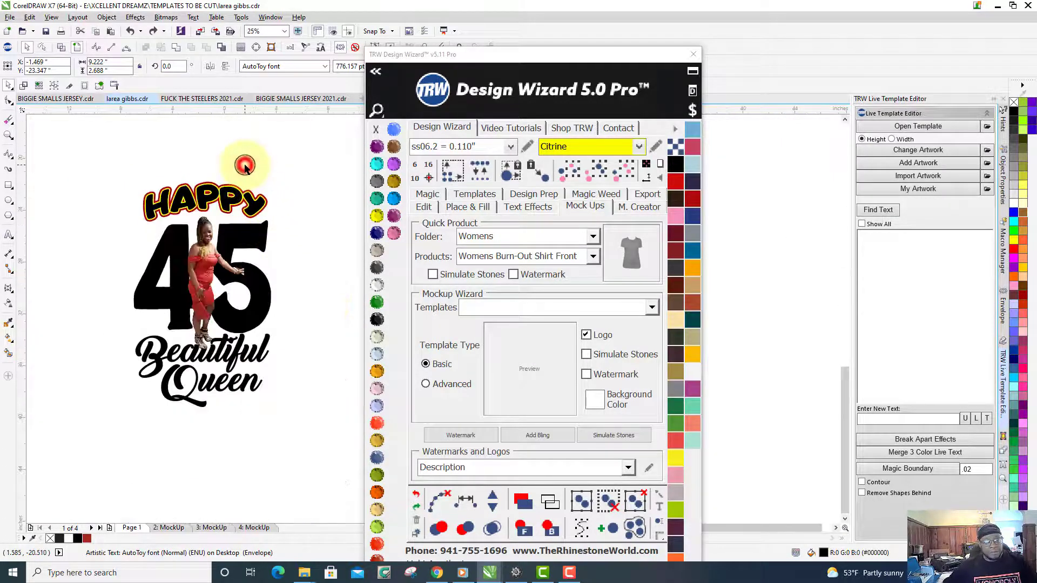
{"action": "left_click", "coordinate": [244, 166]}
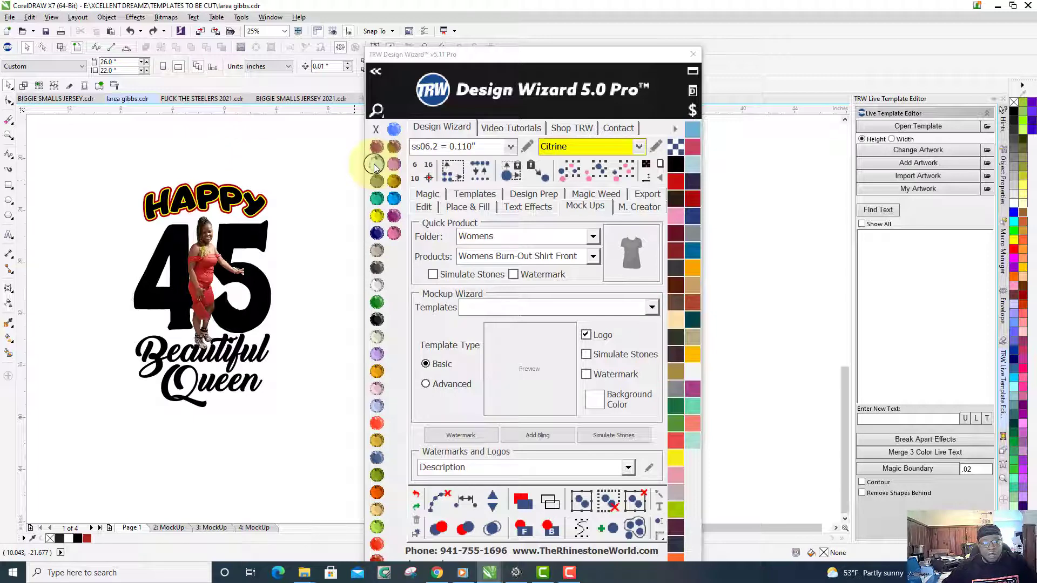
Hatch-fill the black HAPPY lettering with ss06.2 Aquamarine stones, using the Inside placement option
{"action": "left_click", "coordinate": [377, 164]}
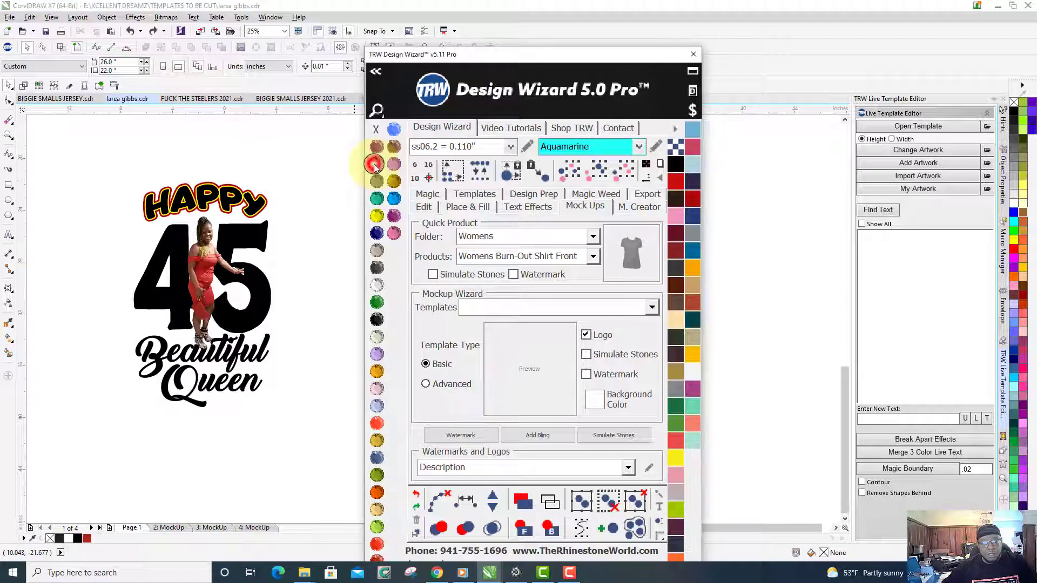
{"action": "left_click", "coordinate": [477, 208]}
{"action": "left_click", "coordinate": [432, 248]}
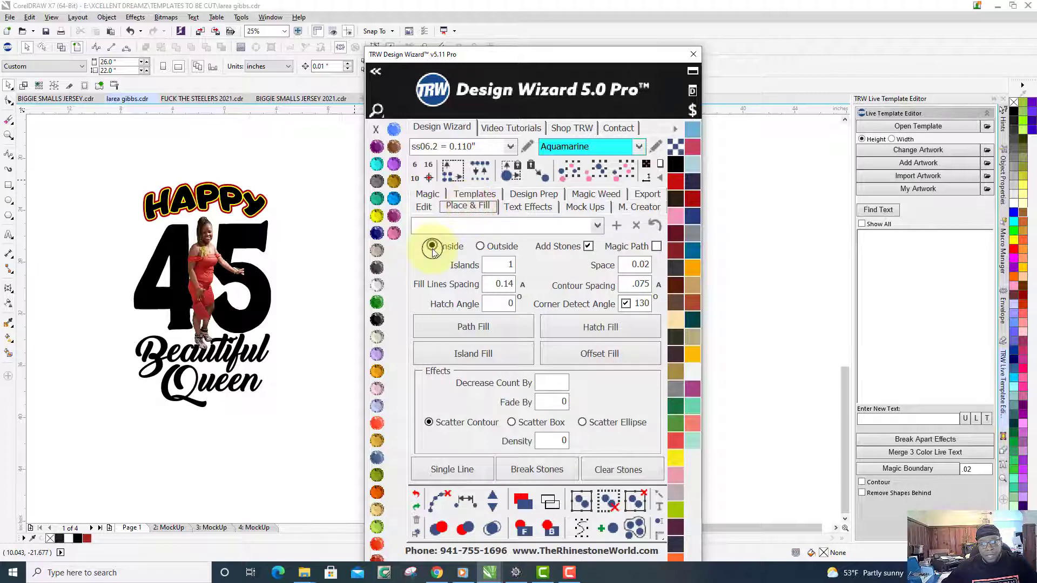
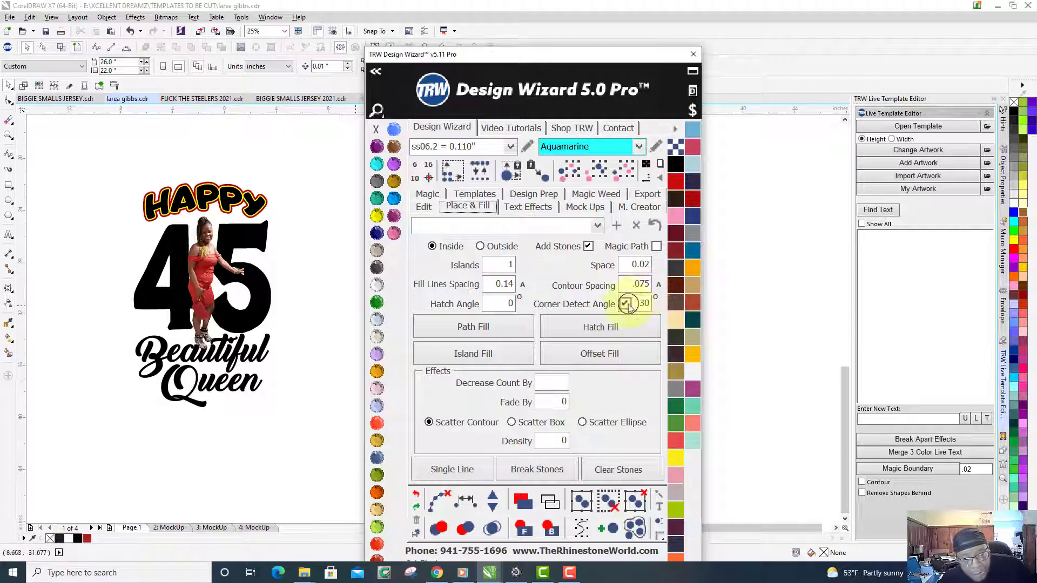
{"action": "left_click", "coordinate": [591, 329]}
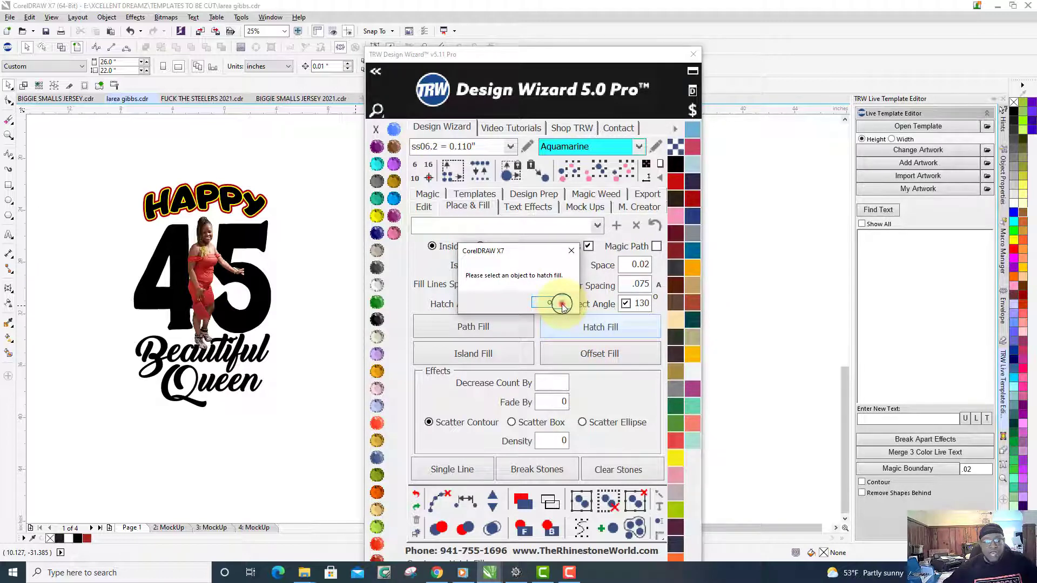
{"action": "left_click", "coordinate": [562, 305]}
{"action": "scroll", "coordinate": [202, 208], "scroll_direction": "up", "scroll_amount": 2}
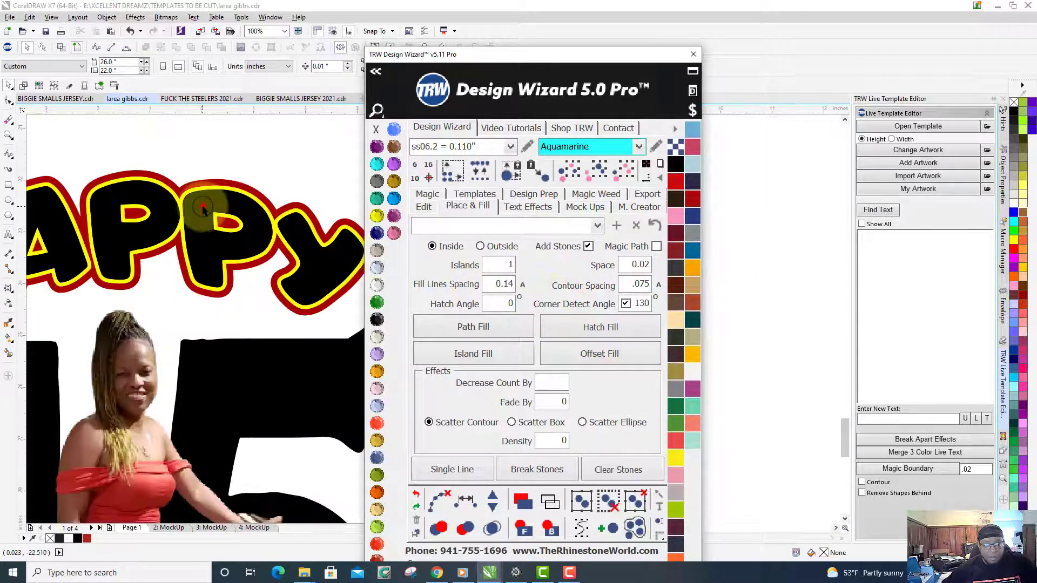
{"action": "left_click", "coordinate": [203, 210]}
{"action": "left_click", "coordinate": [603, 327]}
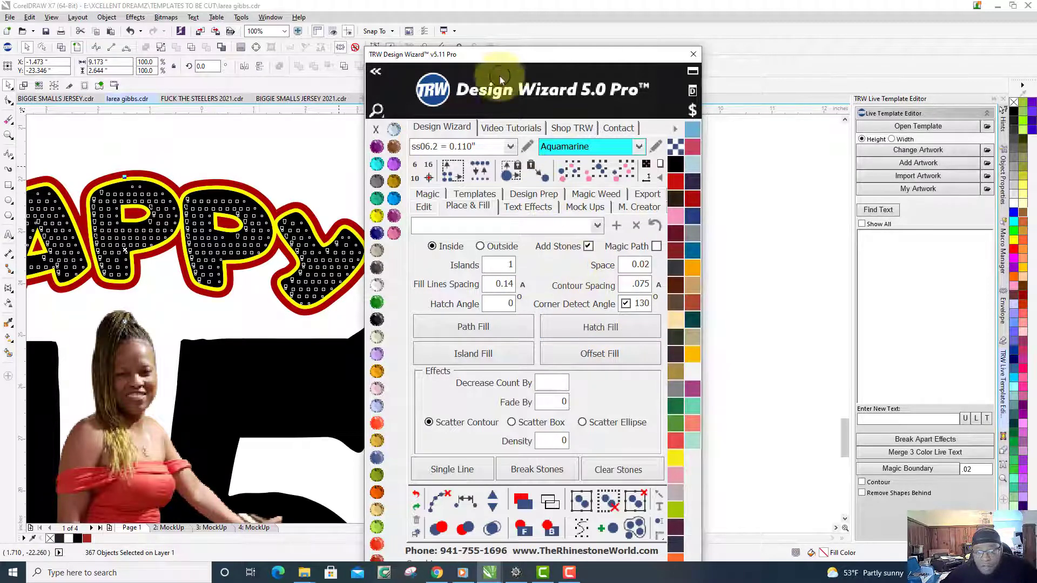
Clear the fill paths from the selected HAPPY stones and merge the overlapping stones
{"action": "left_click_drag", "start_coordinate": [497, 54], "coordinate": [827, 39]}
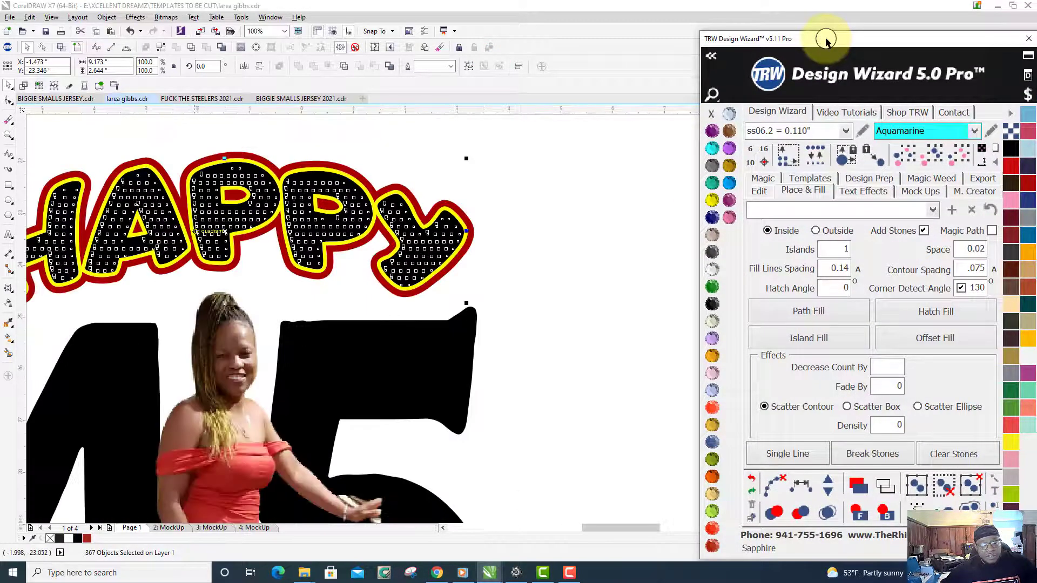
{"action": "scroll", "coordinate": [301, 162], "scroll_direction": "up", "scroll_amount": 2}
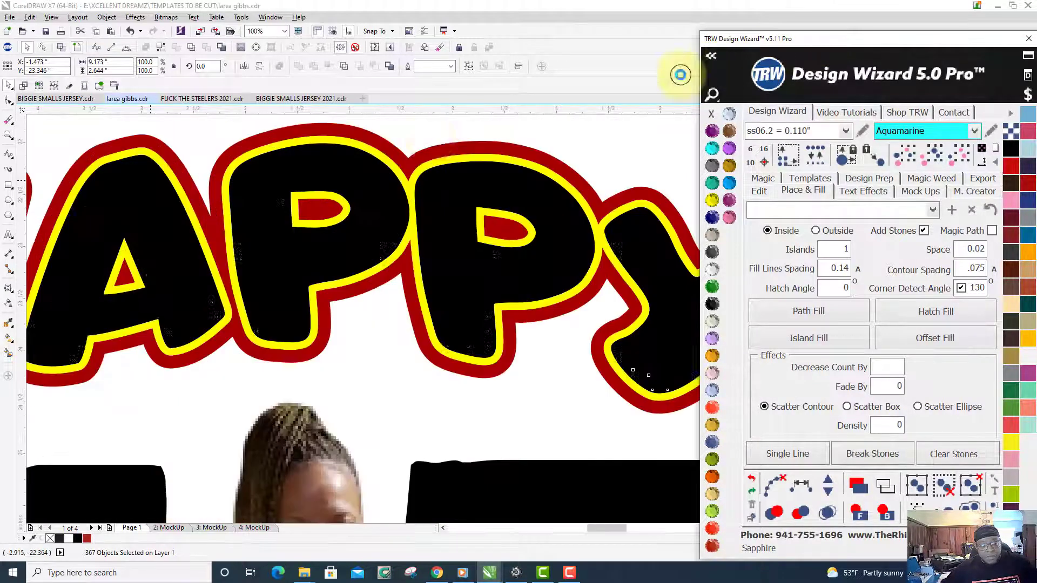
{"action": "scroll", "coordinate": [286, 176], "scroll_direction": "down", "scroll_amount": 2}
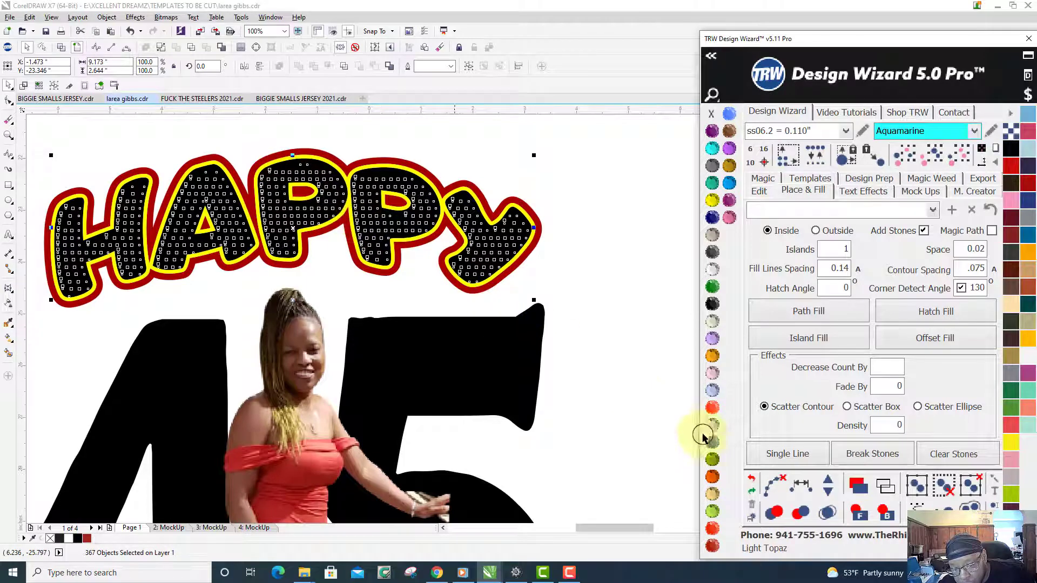
{"action": "left_click", "coordinate": [772, 480]}
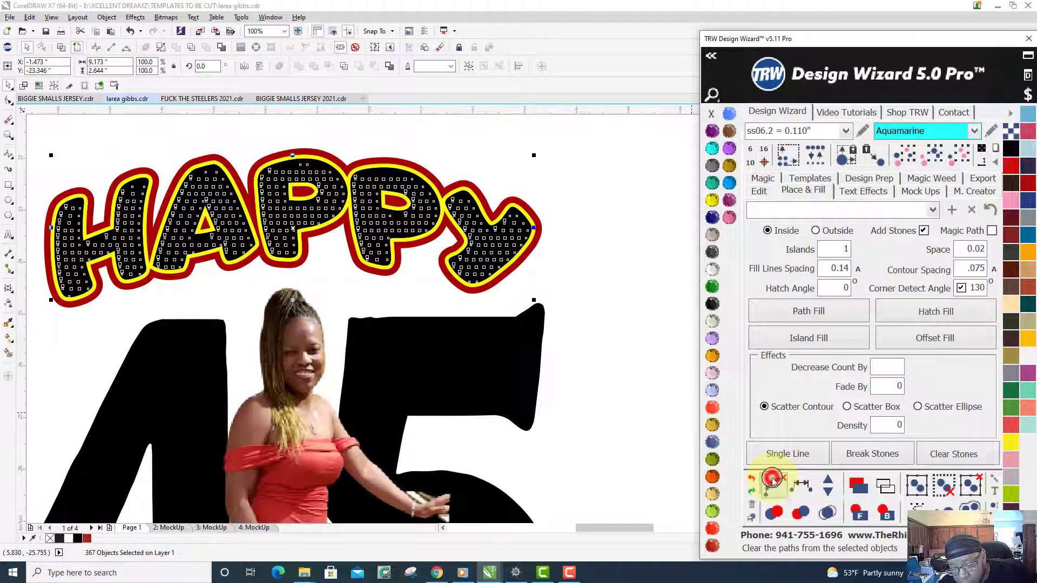
{"action": "left_click", "coordinate": [825, 514]}
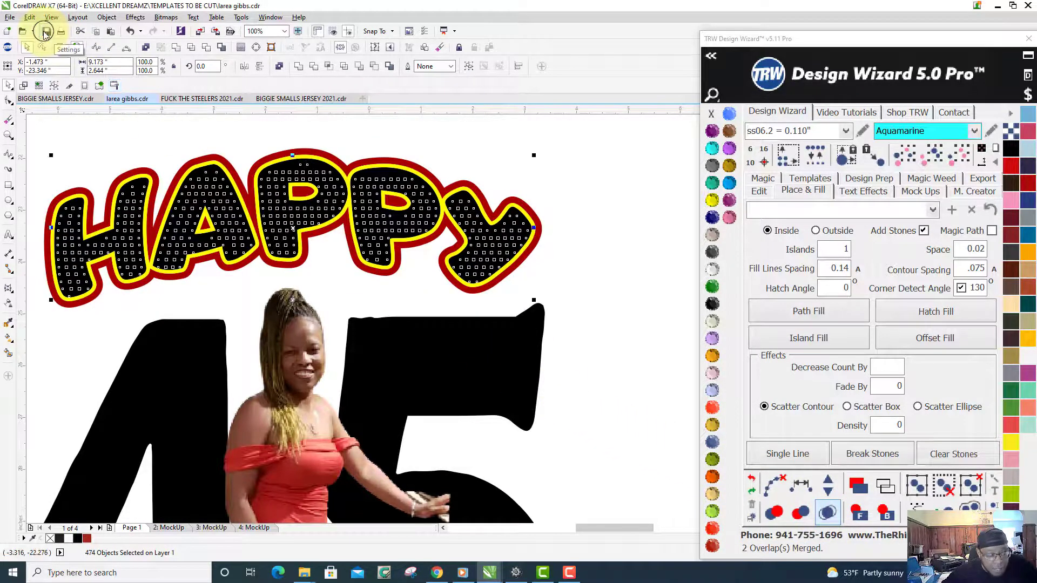
Save the document and deselect the HAPPY stones
{"action": "left_click", "coordinate": [46, 33]}
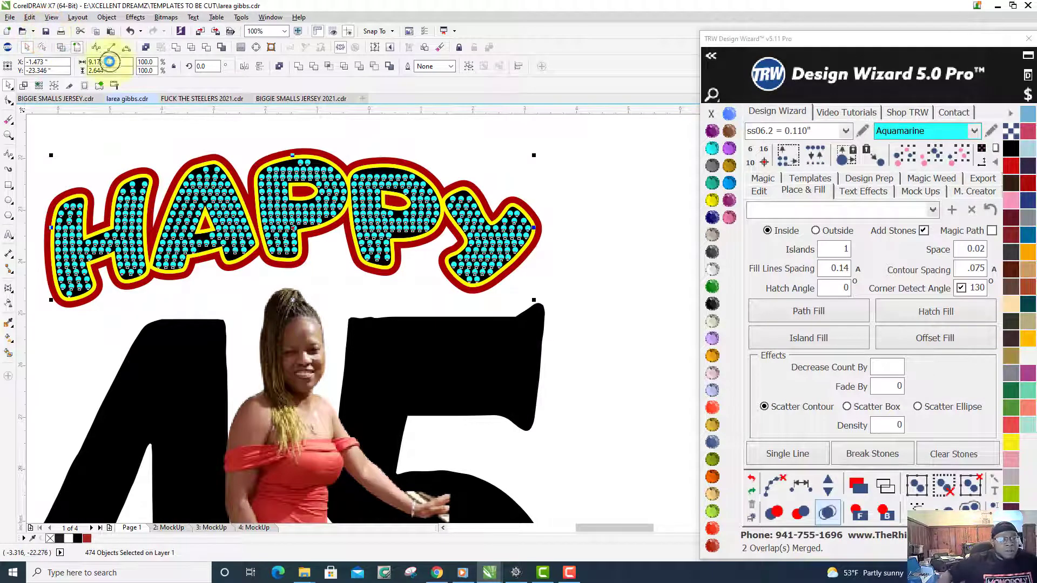
{"action": "scroll", "coordinate": [573, 277], "scroll_direction": "down", "scroll_amount": 2}
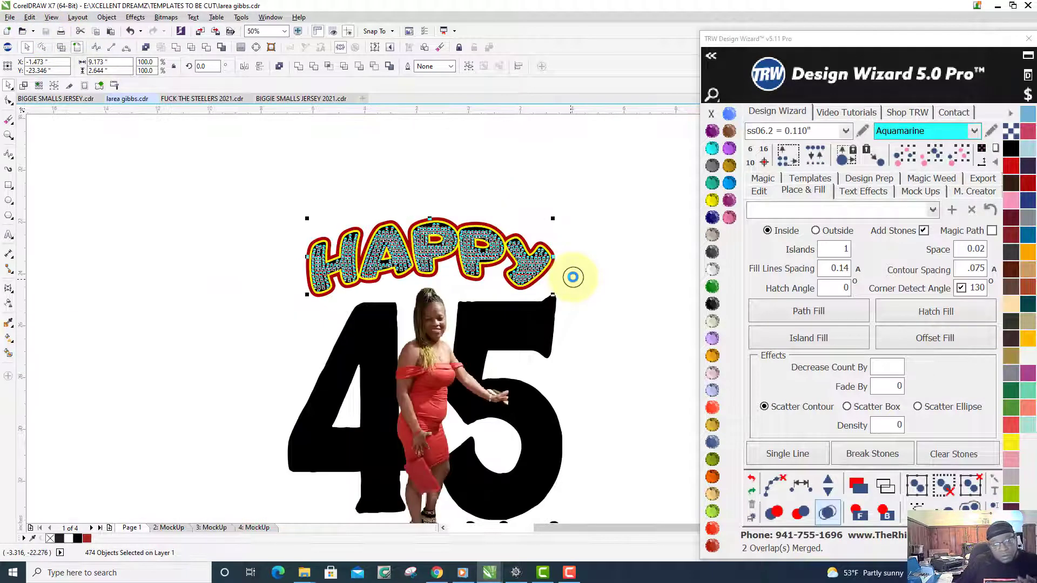
{"action": "left_click", "coordinate": [567, 276]}
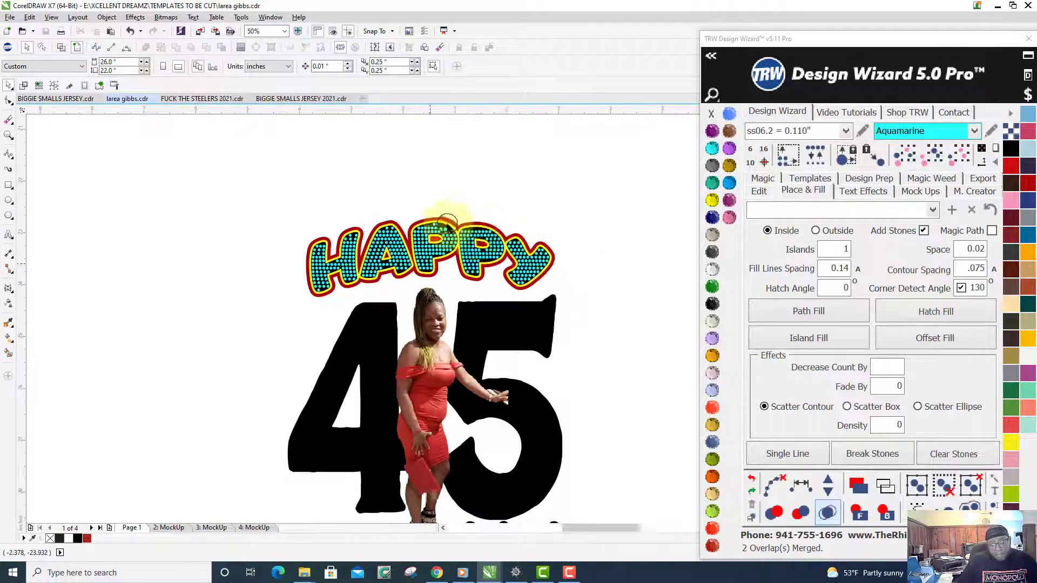
Examine the stone fill across the HAPPY letters for gaps and uneven spacing near the letter edges
{"action": "scroll", "coordinate": [400, 205], "scroll_direction": "up", "scroll_amount": 2}
{"action": "scroll", "coordinate": [400, 205], "scroll_direction": "up", "scroll_amount": 2}
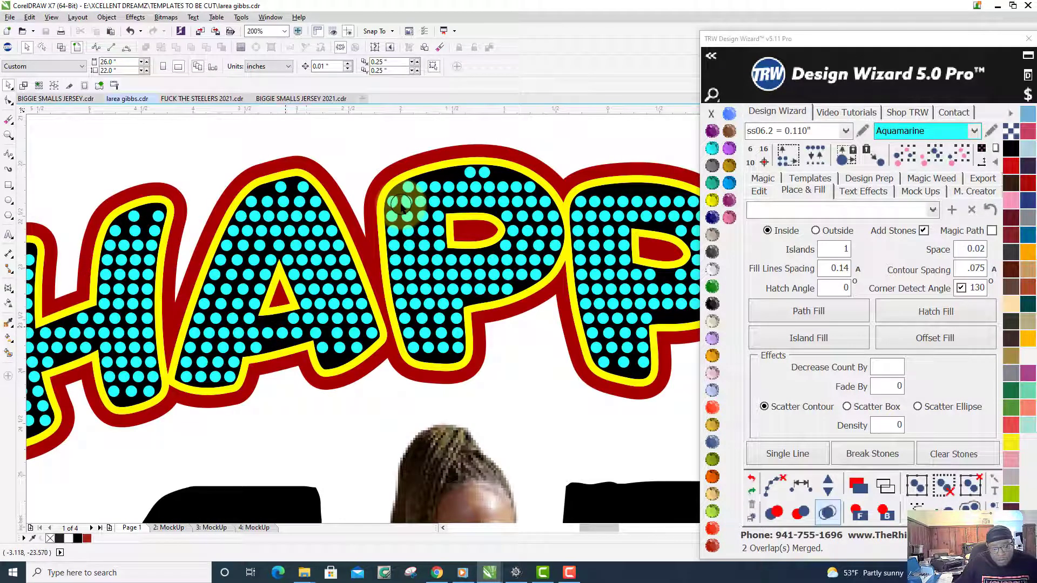
{"action": "scroll", "coordinate": [401, 206], "scroll_direction": "down", "scroll_amount": 4}
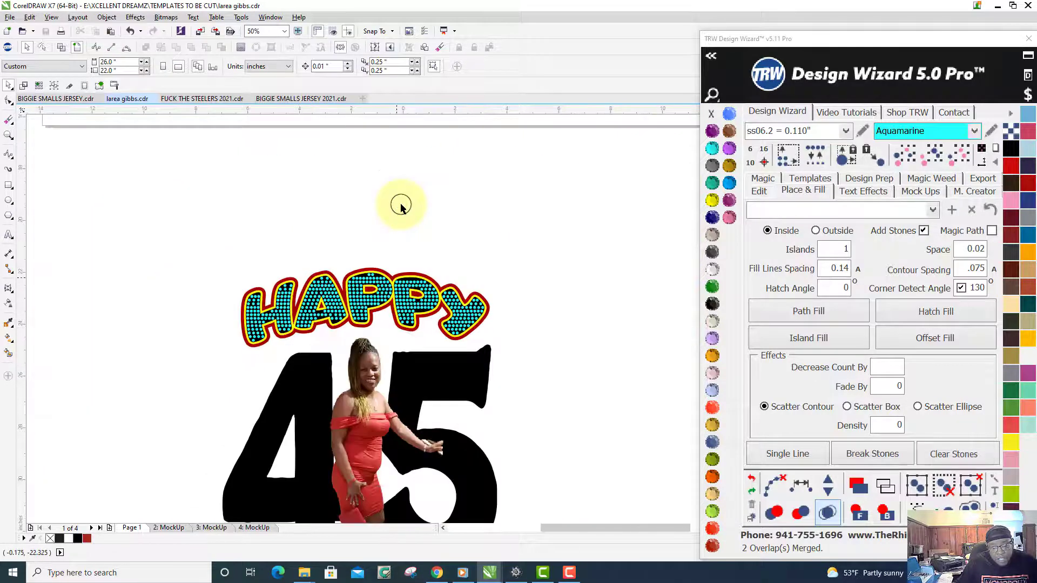
{"action": "scroll", "coordinate": [400, 205], "scroll_direction": "up", "scroll_amount": 6}
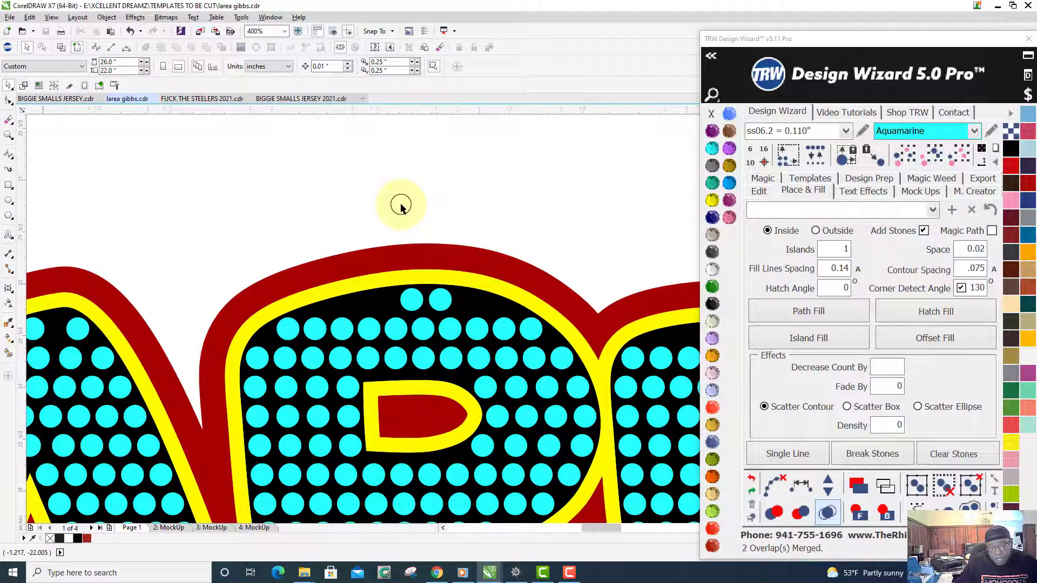
{"action": "scroll", "coordinate": [400, 206], "scroll_direction": "down", "scroll_amount": 2}
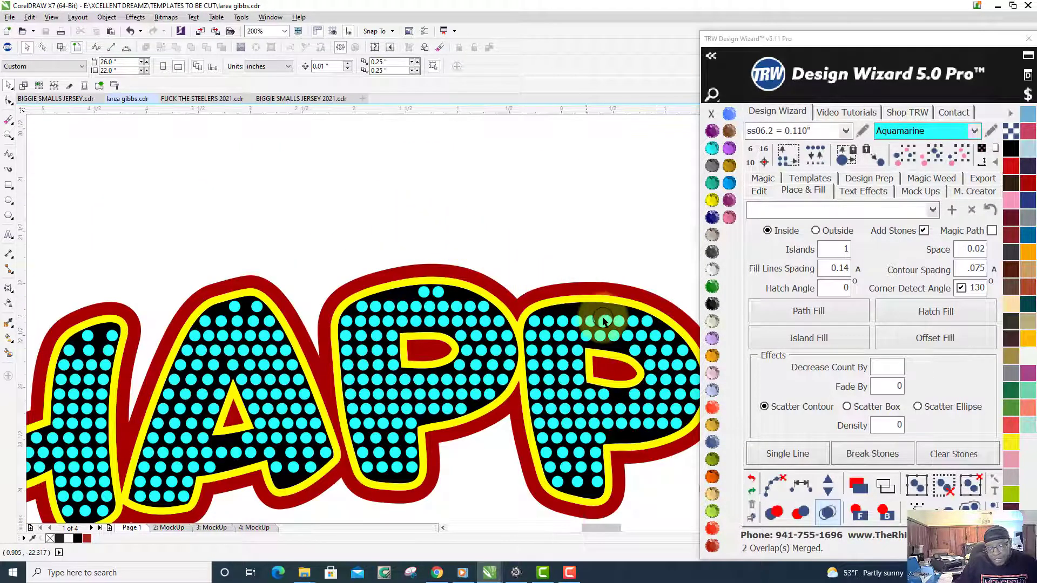
{"action": "scroll", "coordinate": [604, 322], "scroll_direction": "up", "scroll_amount": 1}
{"action": "scroll", "coordinate": [603, 318], "scroll_direction": "down", "scroll_amount": 1}
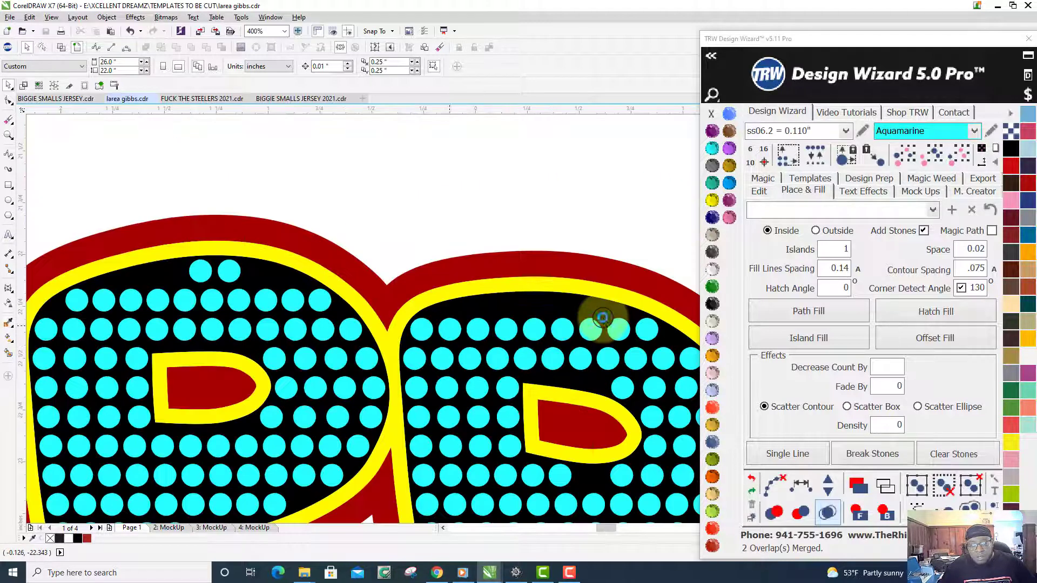
Move the second to sixth stones in the top row of the second P up to follow the yellow outline
{"action": "scroll", "coordinate": [603, 318], "scroll_direction": "up", "scroll_amount": 1}
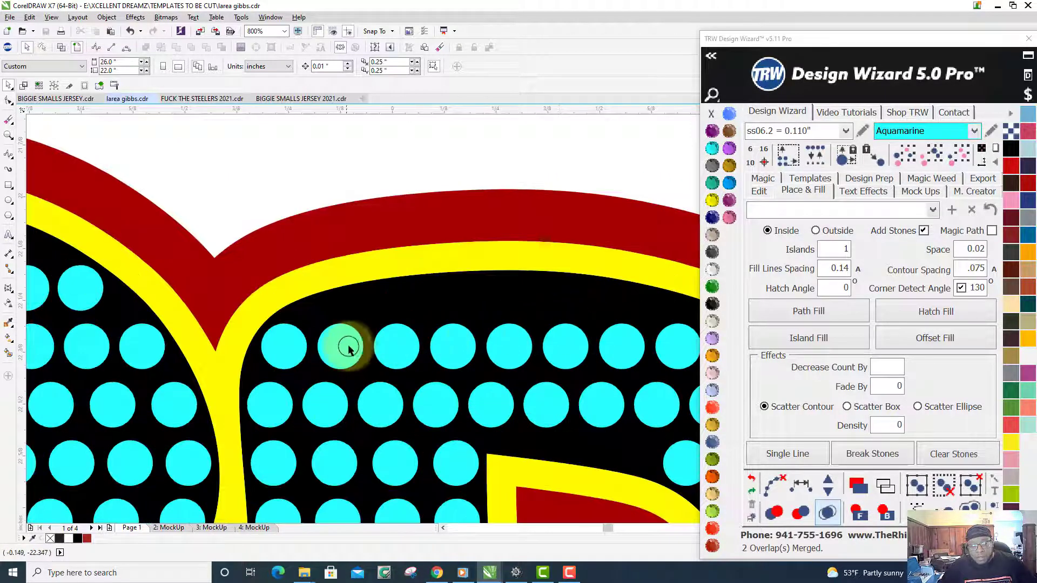
{"action": "left_click", "coordinate": [346, 331]}
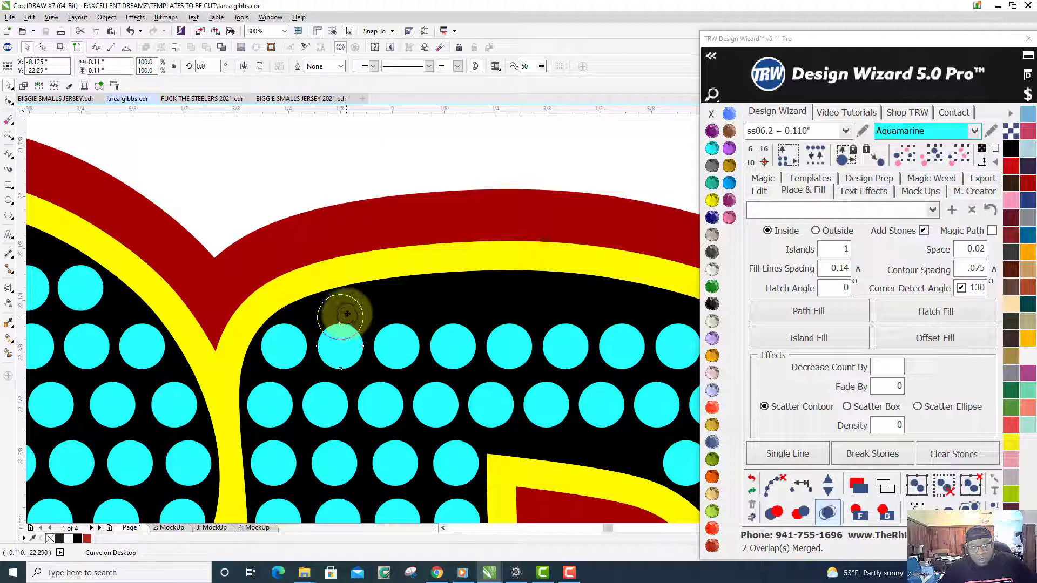
{"action": "left_click_drag", "start_coordinate": [348, 315], "coordinate": [345, 314]}
{"action": "left_click_drag", "start_coordinate": [396, 344], "coordinate": [407, 303]}
{"action": "left_click_drag", "start_coordinate": [451, 346], "coordinate": [454, 300]}
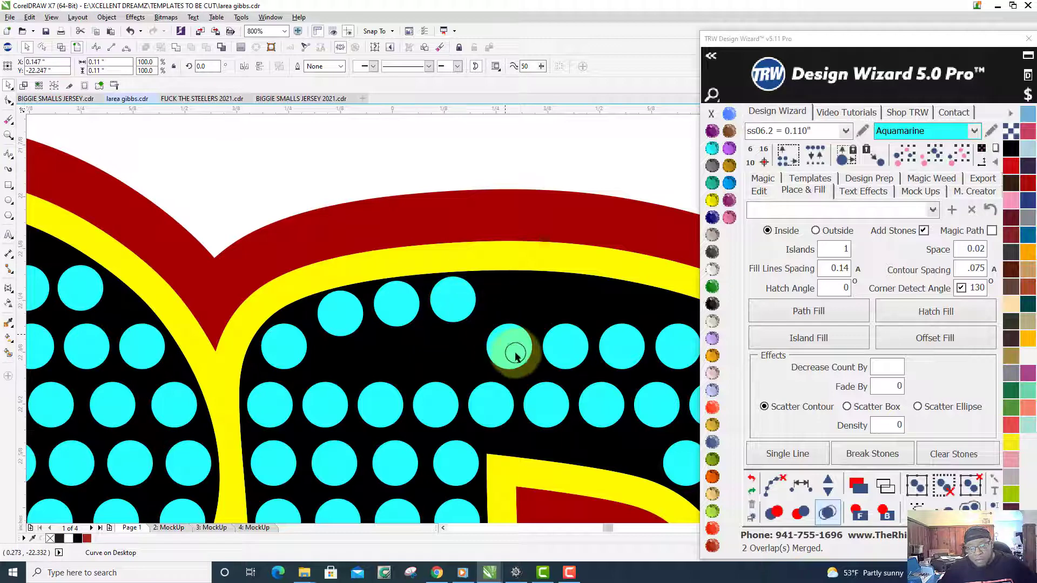
{"action": "left_click_drag", "start_coordinate": [509, 346], "coordinate": [511, 301]}
{"action": "left_click_drag", "start_coordinate": [570, 348], "coordinate": [513, 308]}
Move the seventh and eighth stones in the top row of the second P up along the curve of the yellow outline
{"action": "scroll", "coordinate": [557, 302], "scroll_direction": "up", "scroll_amount": 2}
{"action": "scroll", "coordinate": [567, 347], "scroll_direction": "down", "scroll_amount": 3}
{"action": "scroll", "coordinate": [586, 350], "scroll_direction": "up", "scroll_amount": 1}
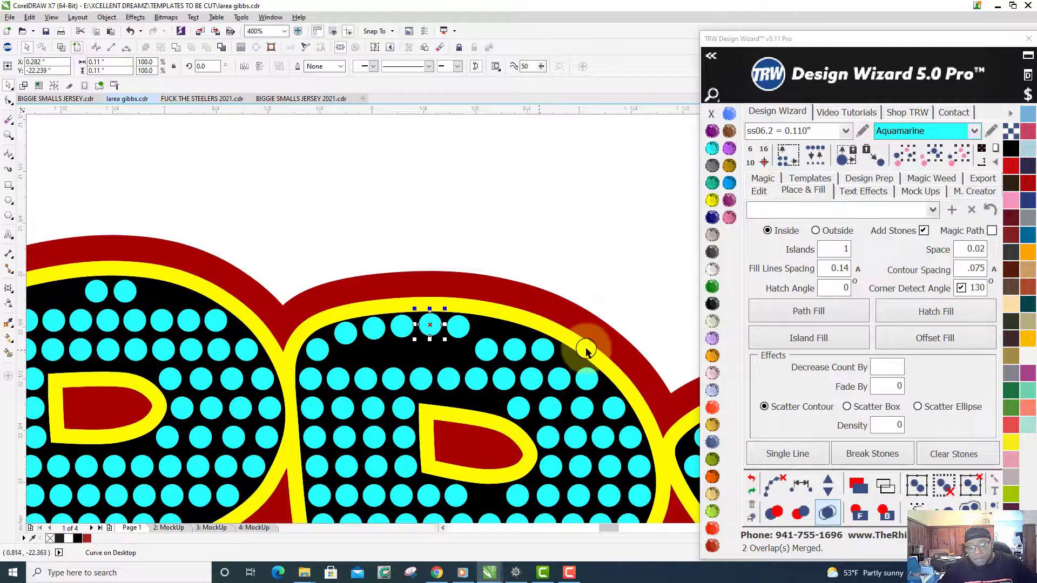
{"action": "scroll", "coordinate": [586, 350], "scroll_direction": "up", "scroll_amount": 1}
{"action": "left_click_drag", "start_coordinate": [435, 352], "coordinate": [439, 308]}
{"action": "left_click_drag", "start_coordinate": [488, 351], "coordinate": [488, 327]}
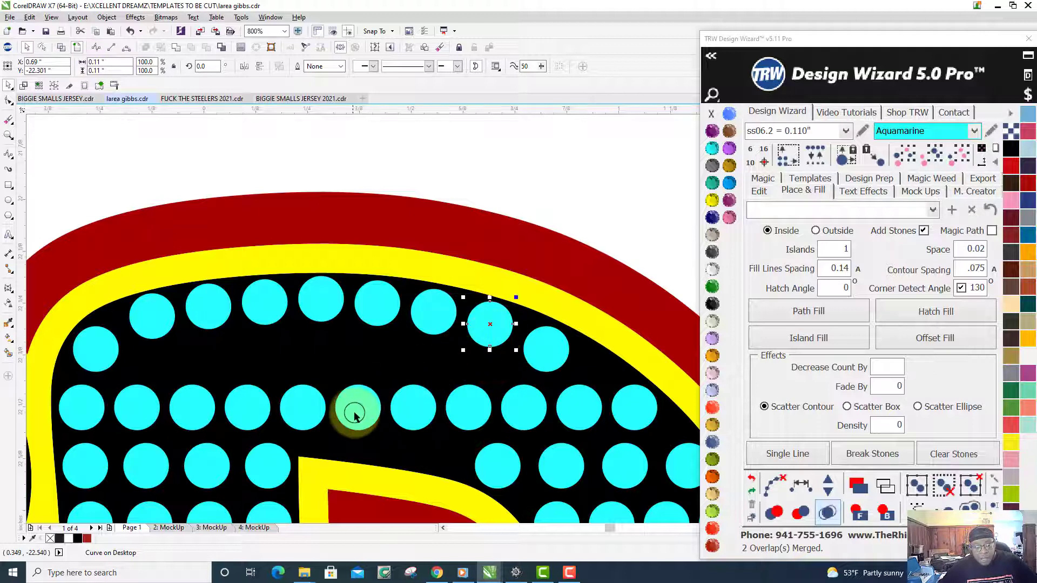
Move the sixth and seventh stones in the second row of the second P down toward the yellow outline of its inner opening
{"action": "left_click_drag", "start_coordinate": [354, 413], "coordinate": [356, 443]}
{"action": "left_click_drag", "start_coordinate": [411, 413], "coordinate": [410, 449]}
{"action": "scroll", "coordinate": [467, 384], "scroll_direction": "down", "scroll_amount": 1}
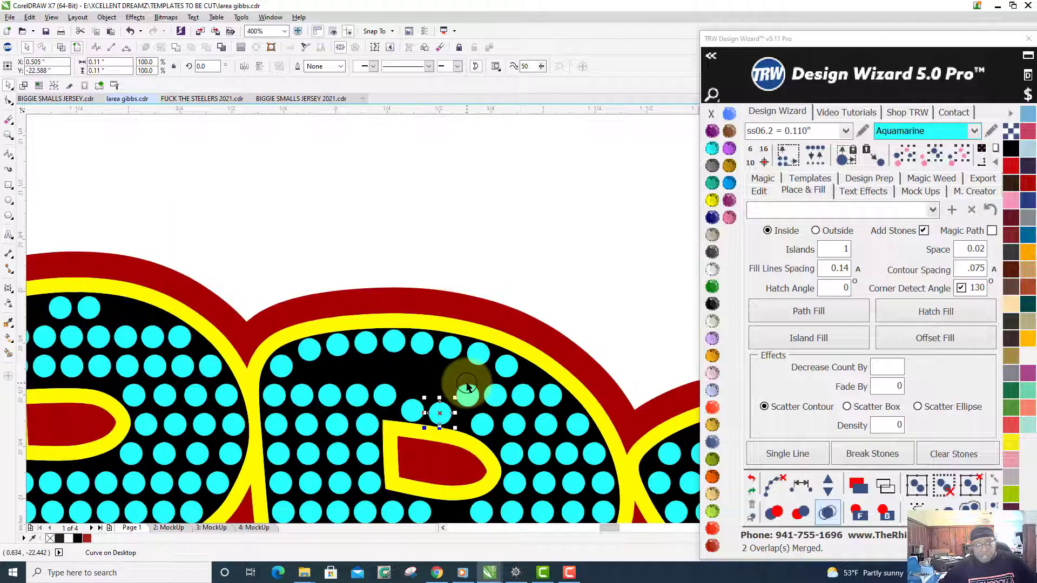
{"action": "scroll", "coordinate": [430, 395], "scroll_direction": "up", "scroll_amount": 1}
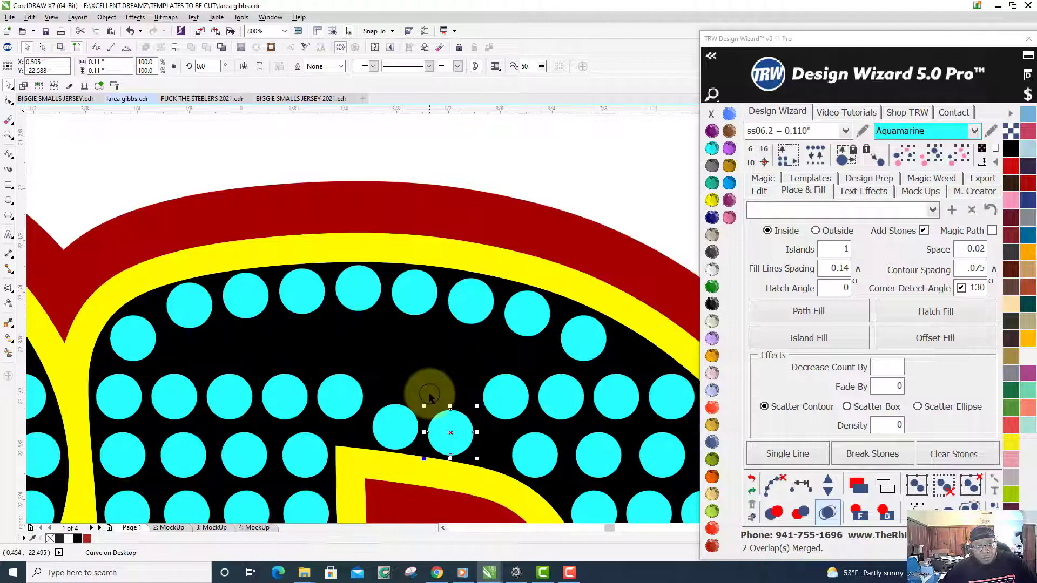
{"action": "scroll", "coordinate": [335, 406], "scroll_direction": "down", "scroll_amount": 1}
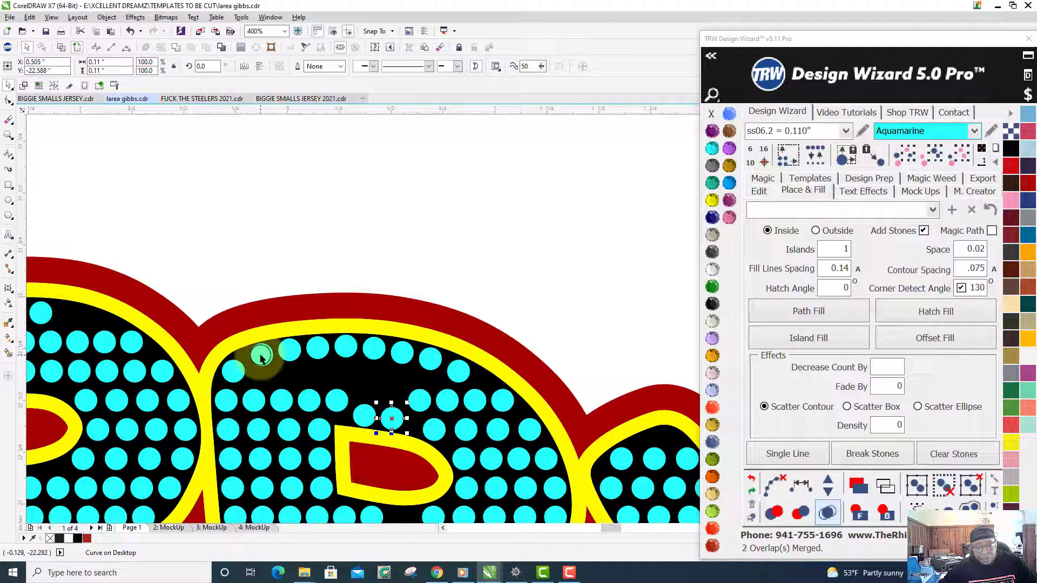
{"action": "scroll", "coordinate": [262, 352], "scroll_direction": "down", "scroll_amount": 2}
{"action": "scroll", "coordinate": [268, 335], "scroll_direction": "up", "scroll_amount": 2}
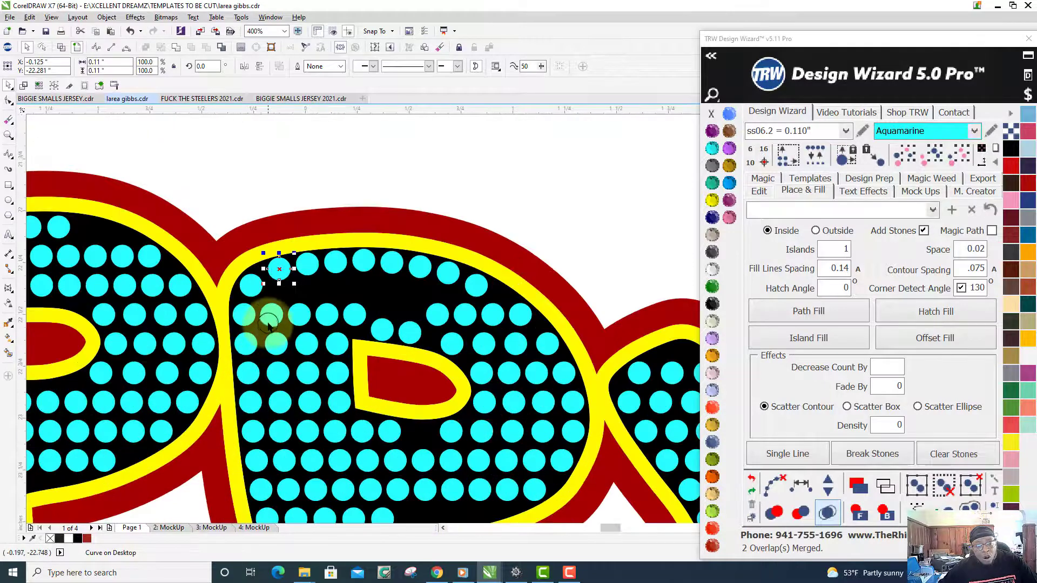
Evenly respace the second column of stones running down the stem of HAPPY's second P
{"action": "left_click", "coordinate": [271, 315], "text": "shift"}
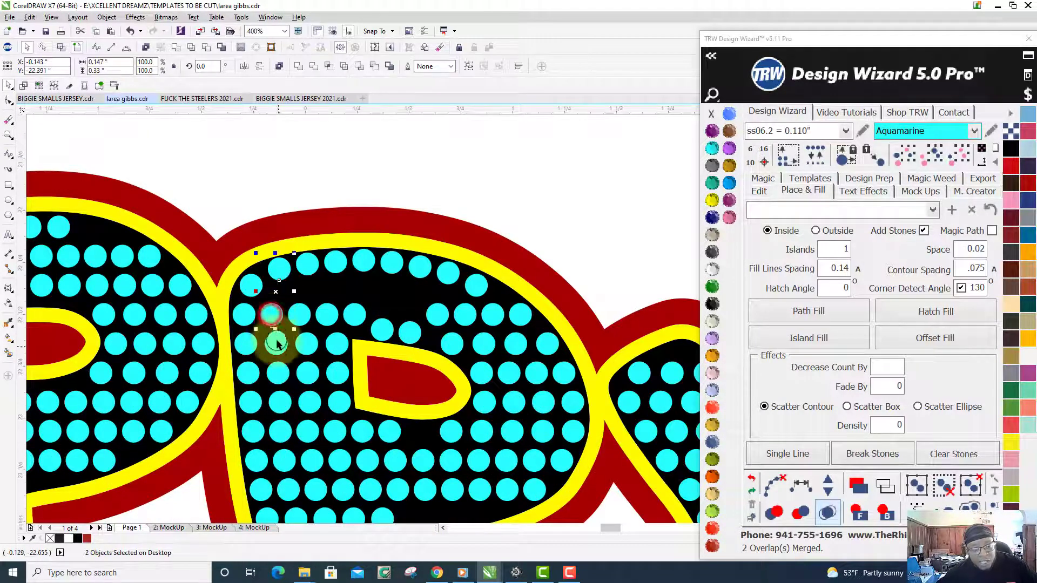
{"action": "left_click", "coordinate": [276, 344], "text": "shift"}
{"action": "left_click", "coordinate": [279, 372], "text": "shift"}
{"action": "left_click", "coordinate": [280, 402], "text": "shift"}
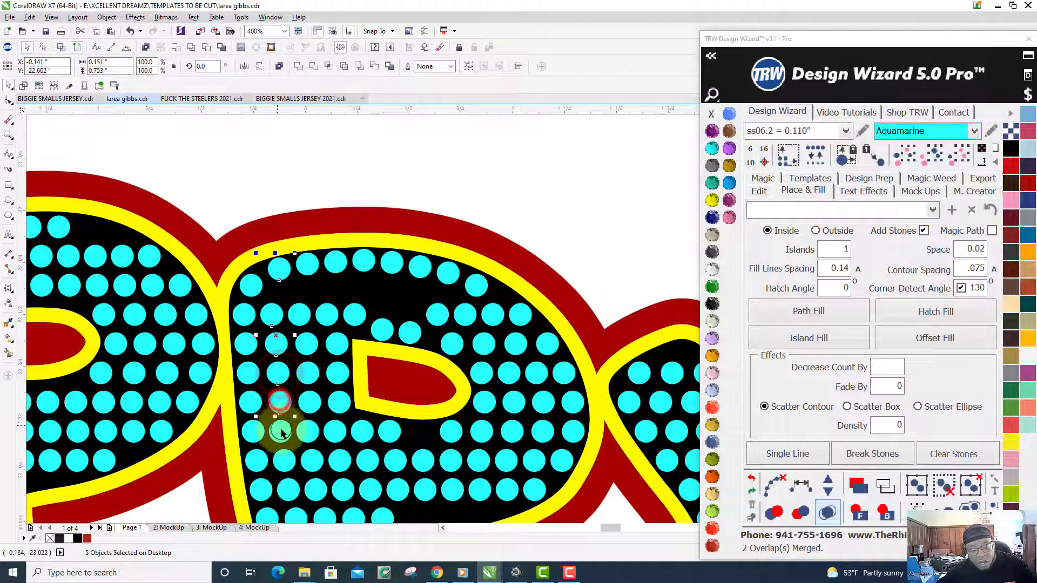
{"action": "left_click", "coordinate": [280, 431], "text": "shift"}
{"action": "left_click", "coordinate": [284, 461], "text": "shift"}
{"action": "left_click", "coordinate": [292, 487], "text": "shift"}
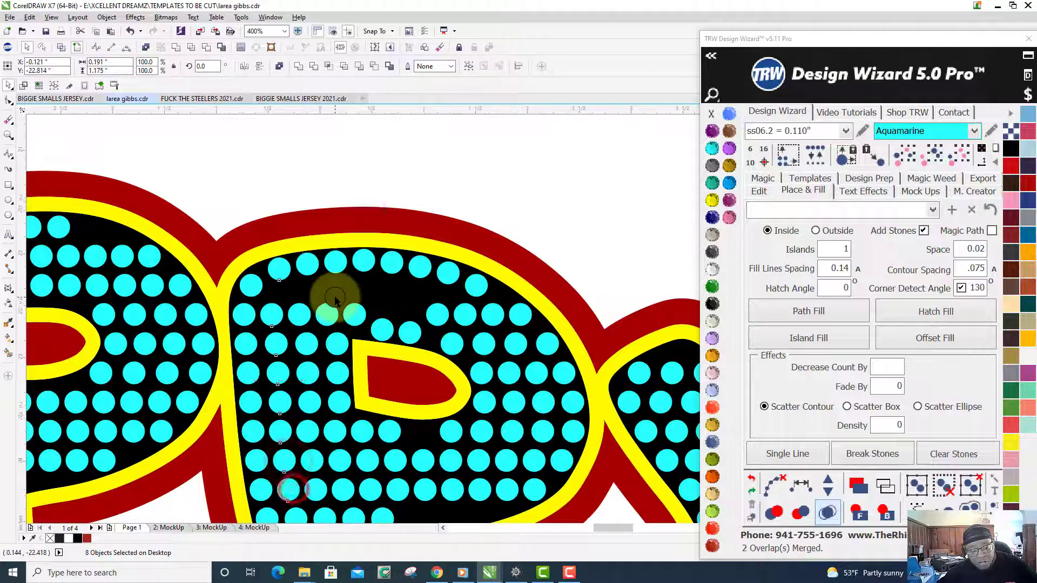
{"action": "scroll", "coordinate": [335, 299], "scroll_direction": "down", "scroll_amount": 1}
{"action": "scroll", "coordinate": [335, 298], "scroll_direction": "up", "scroll_amount": 2}
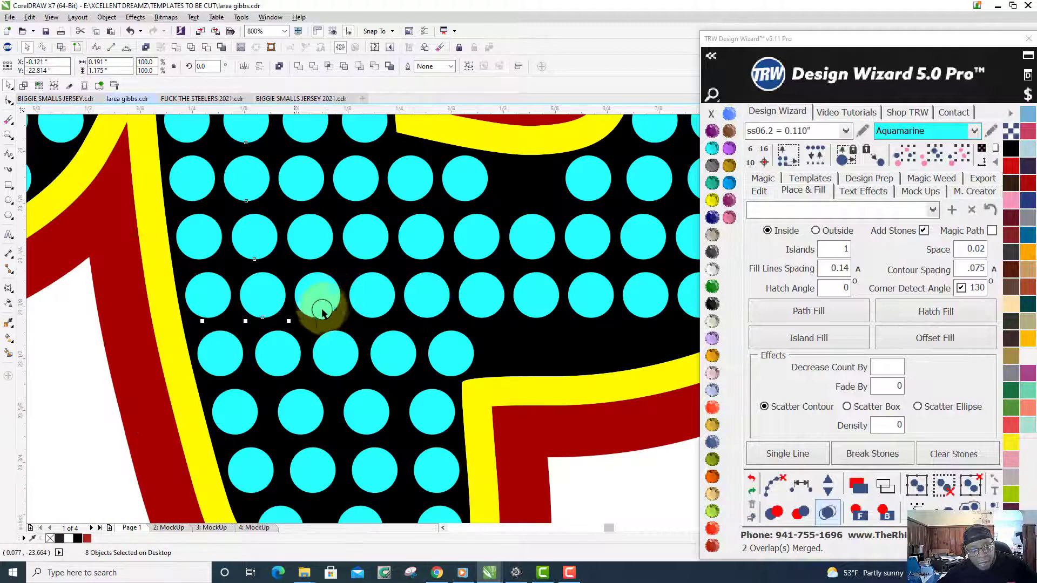
{"action": "left_click", "coordinate": [298, 413], "text": "shift"}
{"action": "scroll", "coordinate": [297, 413], "scroll_direction": "down", "scroll_amount": 2}
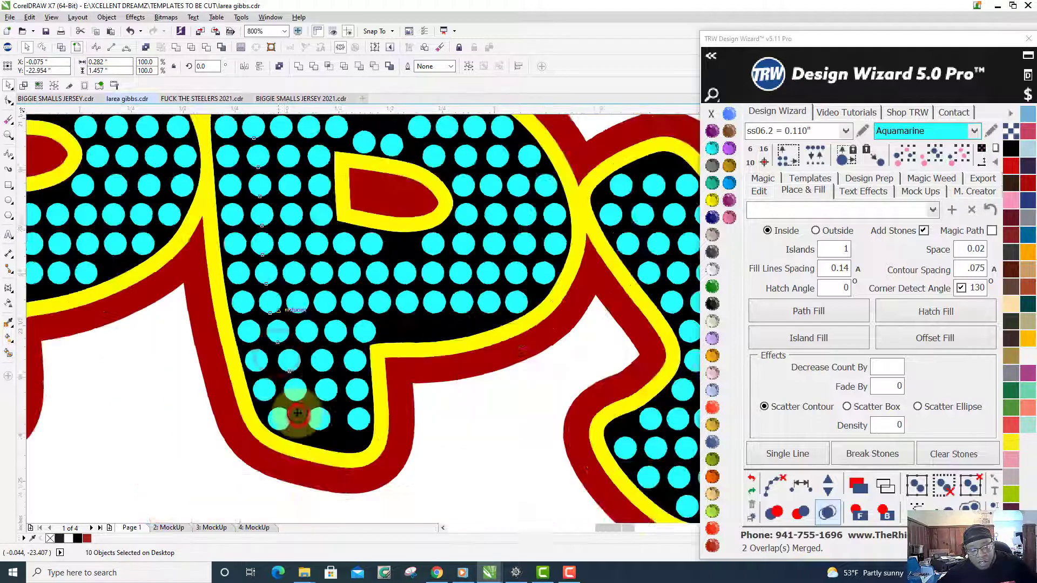
{"action": "scroll", "coordinate": [297, 413], "scroll_direction": "up", "scroll_amount": 2}
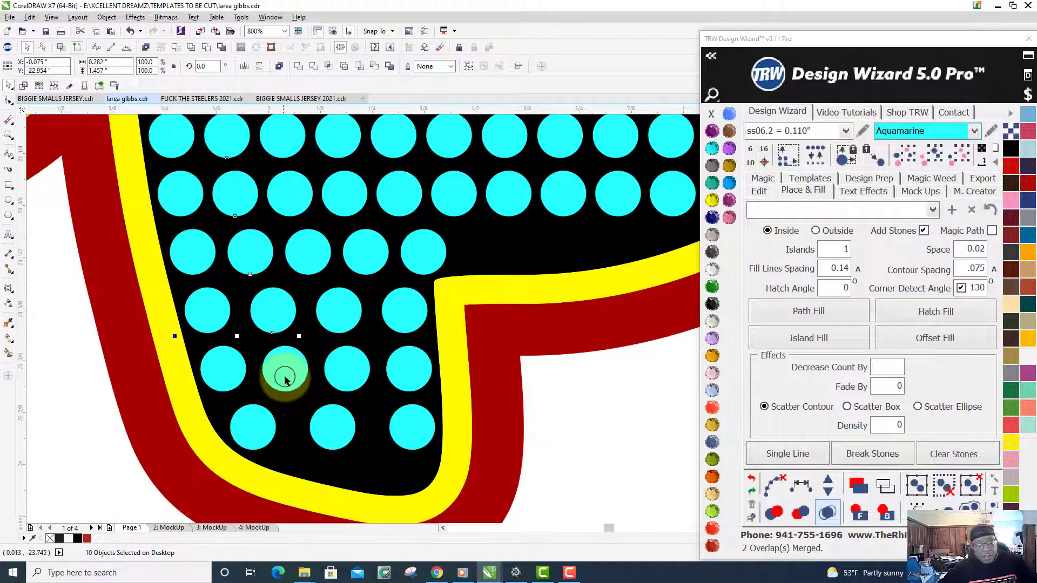
{"action": "scroll", "coordinate": [285, 380], "scroll_direction": "down", "scroll_amount": 3}
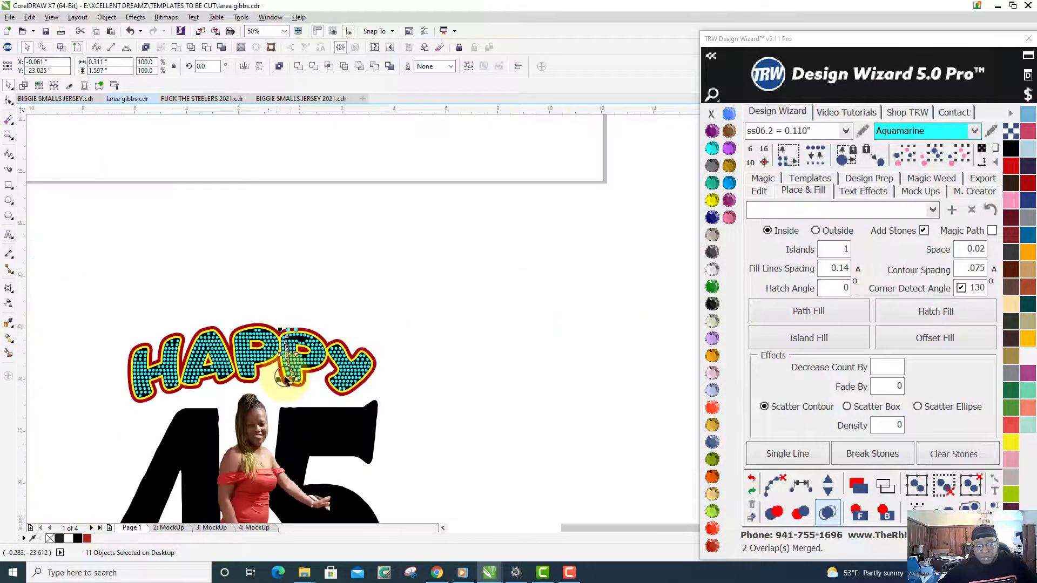
{"action": "scroll", "coordinate": [278, 381], "scroll_direction": "up", "scroll_amount": 2}
{"action": "left_click", "coordinate": [803, 488]}
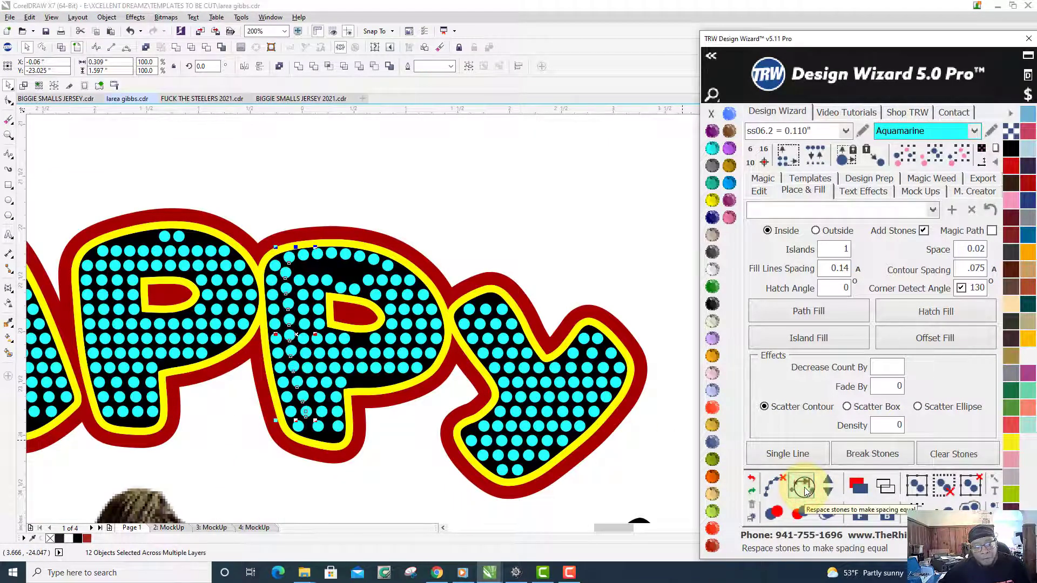
Add one stone to the second column and clear its path, checking the column in wireframe view
{"action": "scroll", "coordinate": [302, 393], "scroll_direction": "up", "scroll_amount": 2}
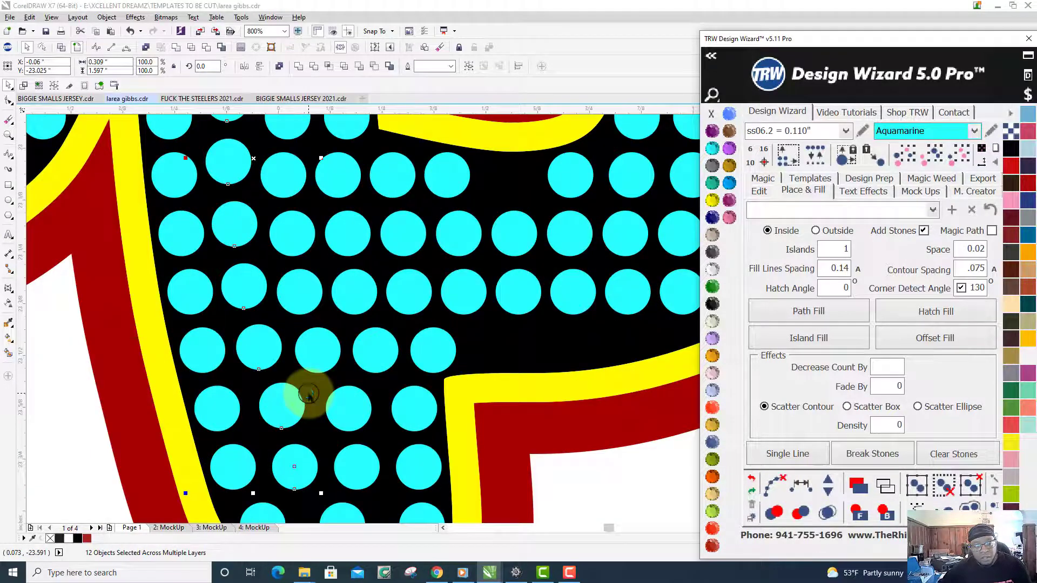
{"action": "left_click", "coordinate": [828, 482]}
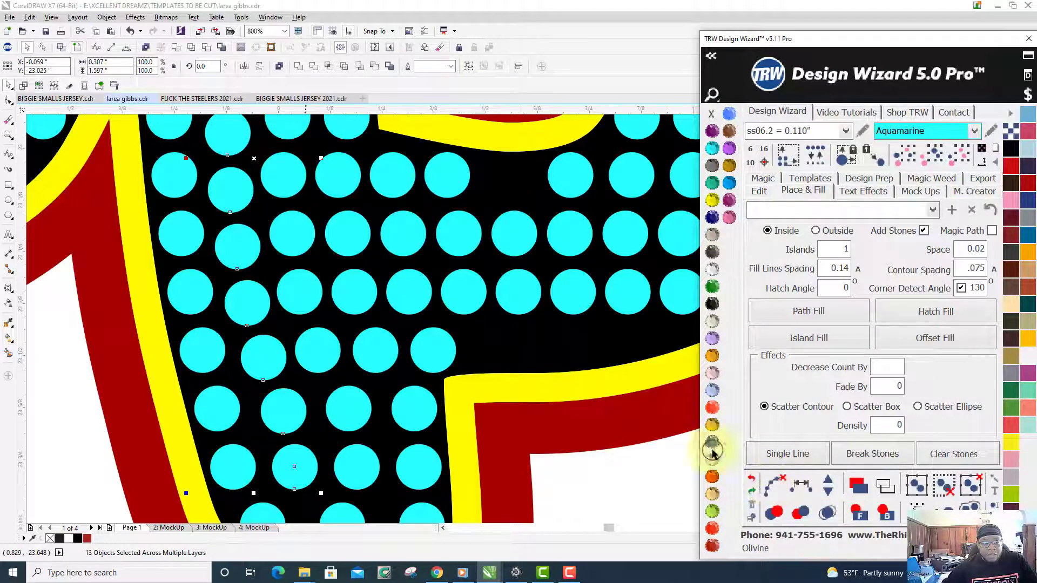
{"action": "left_click", "coordinate": [60, 47]}
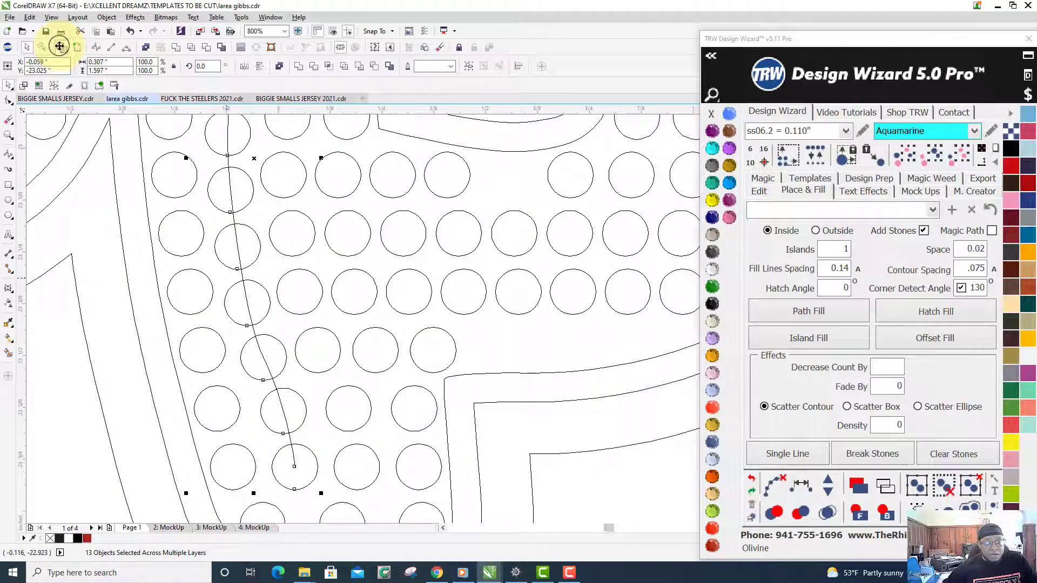
{"action": "left_click", "coordinate": [77, 48]}
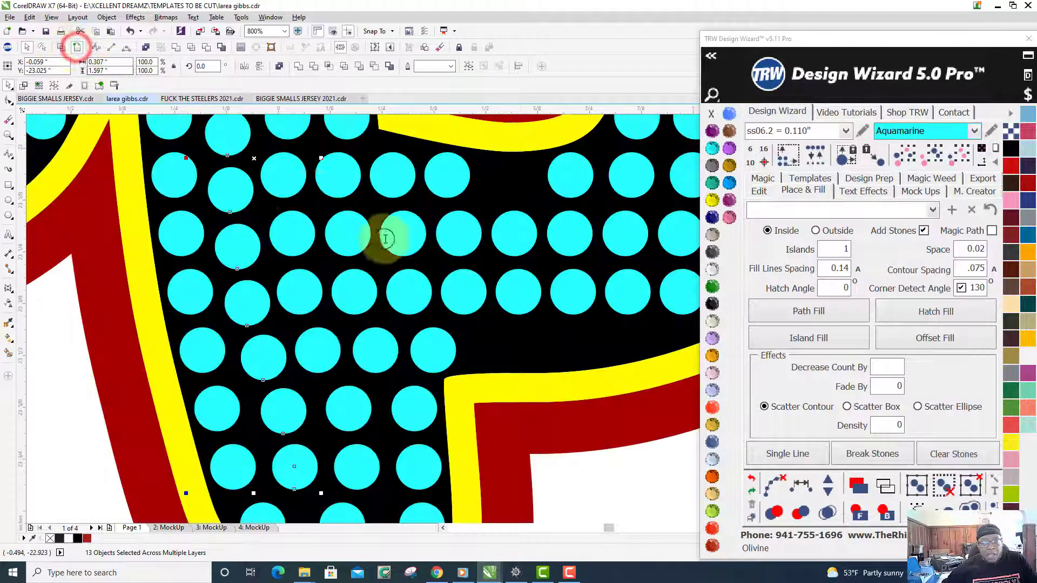
{"action": "left_click", "coordinate": [773, 482]}
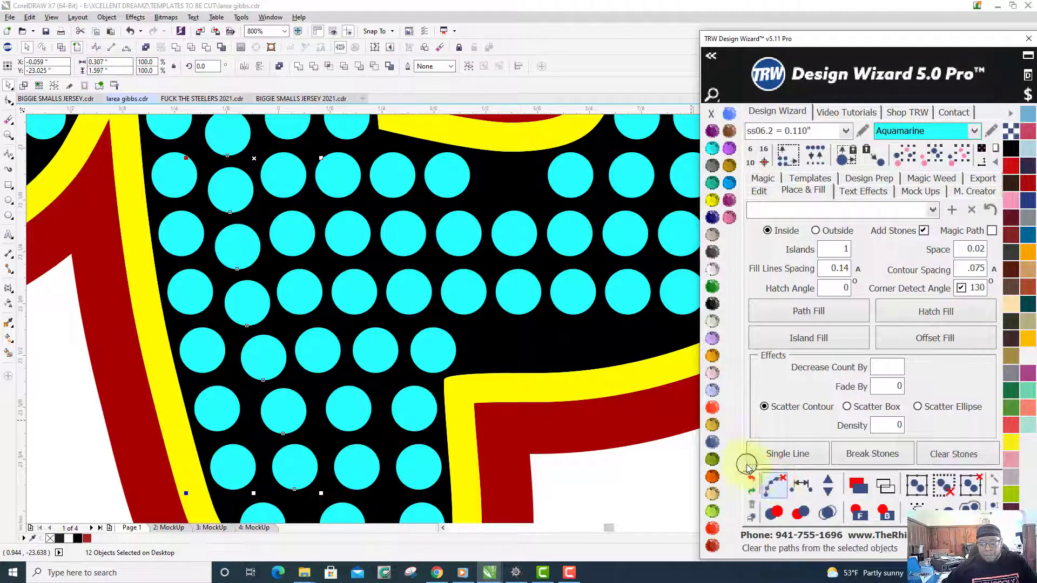
{"action": "left_click", "coordinate": [61, 48]}
{"action": "scroll", "coordinate": [319, 370], "scroll_direction": "down", "scroll_amount": 2}
{"action": "scroll", "coordinate": [323, 374], "scroll_direction": "up", "scroll_amount": 1}
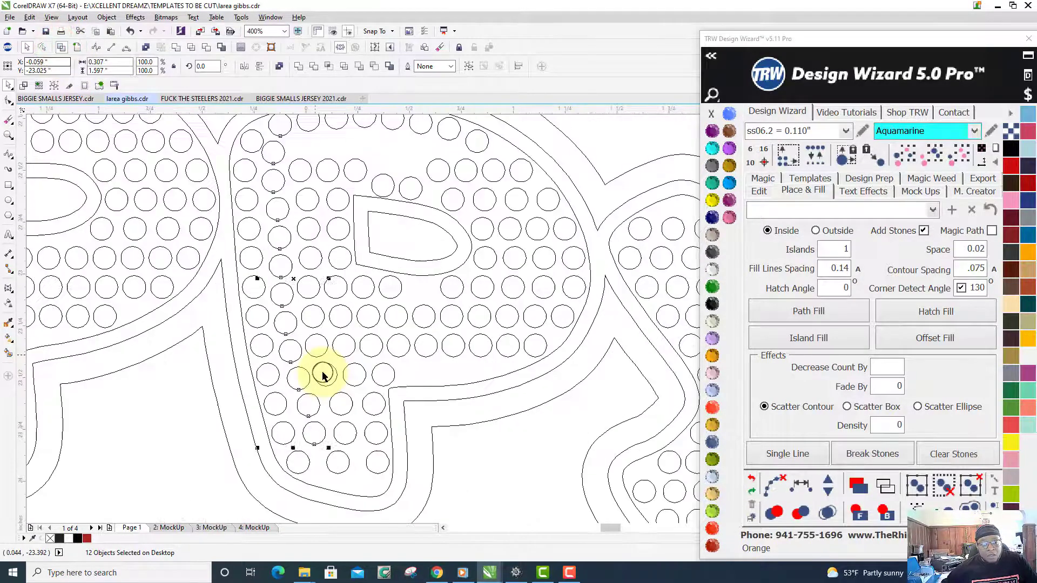
{"action": "left_click", "coordinate": [75, 48]}
{"action": "scroll", "coordinate": [225, 110], "scroll_direction": "down", "scroll_amount": 1}
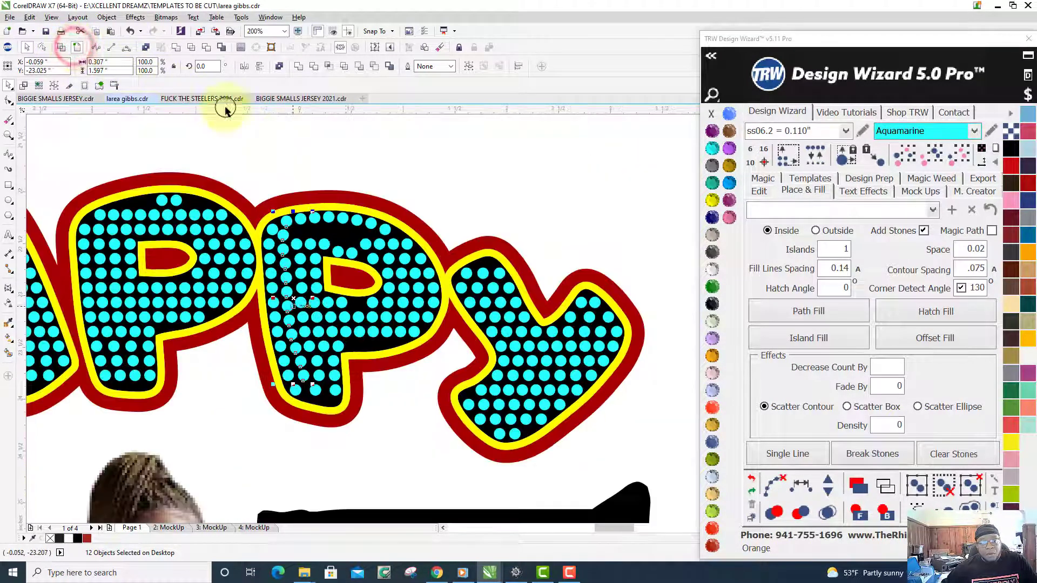
{"action": "left_click", "coordinate": [339, 154]}
Evenly respace the third column of stones in the second P, from the top edge to the stem's base
{"action": "scroll", "coordinate": [297, 194], "scroll_direction": "up", "scroll_amount": 1}
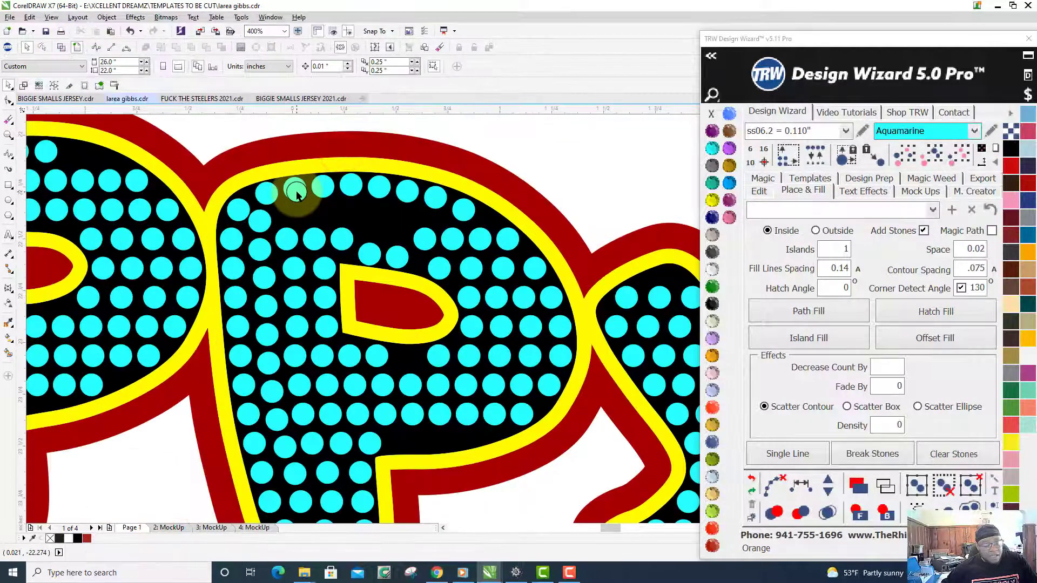
{"action": "left_click", "coordinate": [297, 192]}
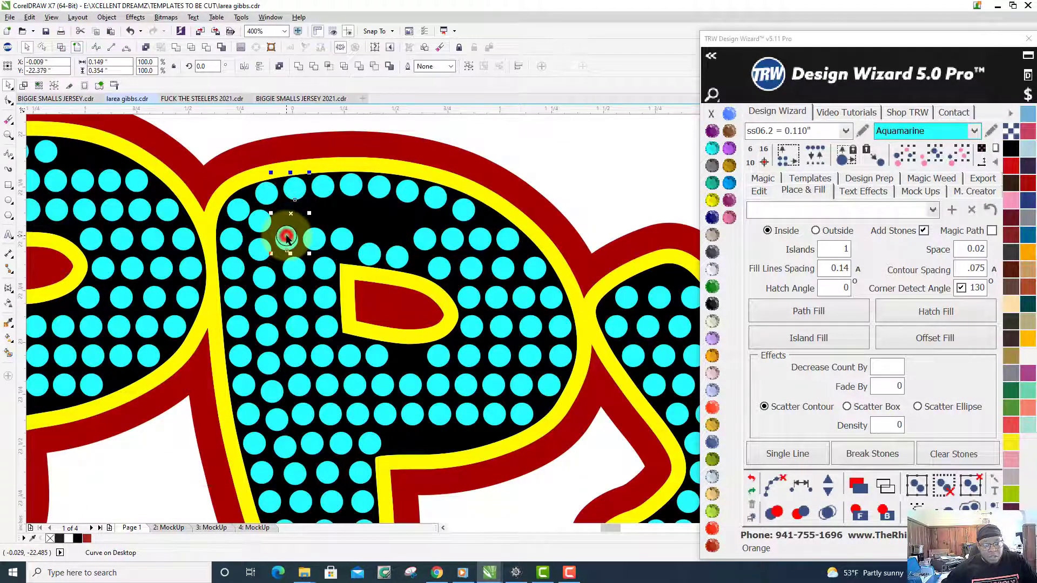
{"action": "left_click", "coordinate": [287, 239], "text": "shift"}
{"action": "left_click", "coordinate": [294, 268], "text": "shift"}
{"action": "left_click", "coordinate": [296, 297], "text": "shift"}
{"action": "left_click", "coordinate": [297, 327], "text": "shift"}
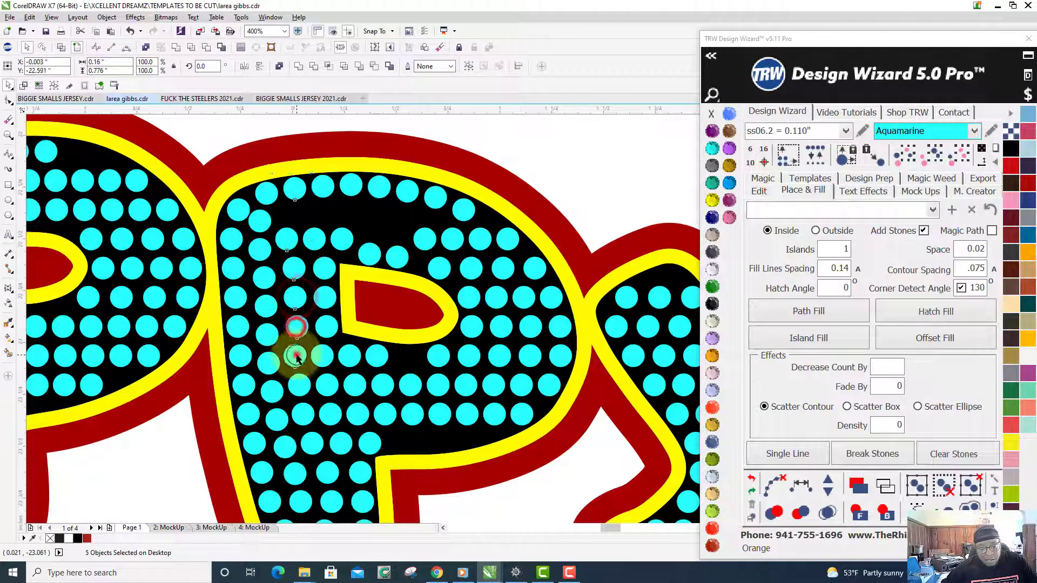
{"action": "left_click", "coordinate": [294, 356], "text": "shift"}
{"action": "left_click", "coordinate": [300, 385], "text": "shift"}
{"action": "left_click", "coordinate": [303, 414], "text": "shift"}
{"action": "left_click", "coordinate": [313, 447], "text": "shift"}
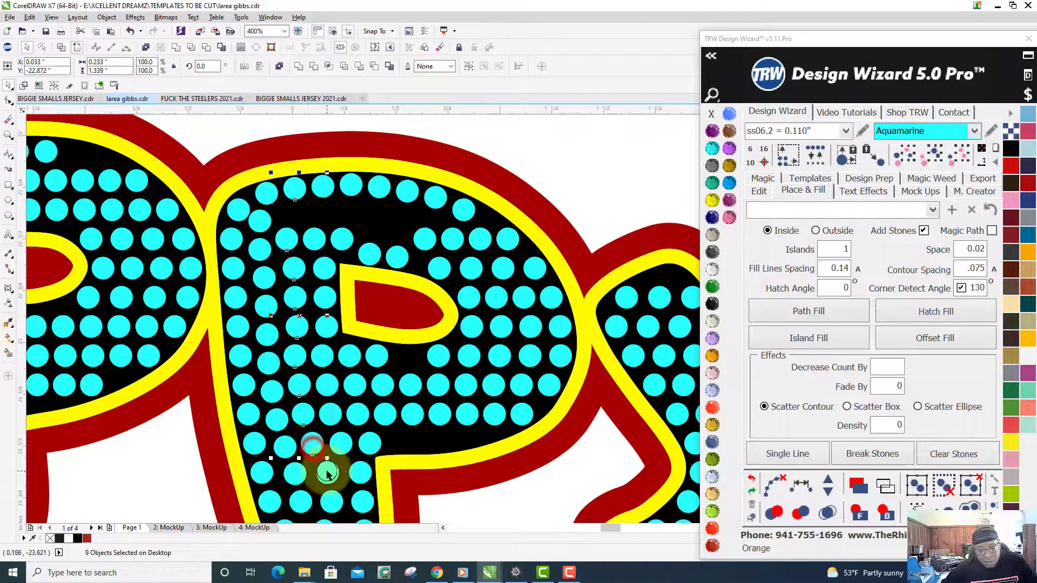
{"action": "left_click", "coordinate": [325, 471], "text": "shift"}
{"action": "scroll", "coordinate": [324, 465], "scroll_direction": "down", "scroll_amount": 2}
{"action": "scroll", "coordinate": [324, 449], "scroll_direction": "up", "scroll_amount": 2}
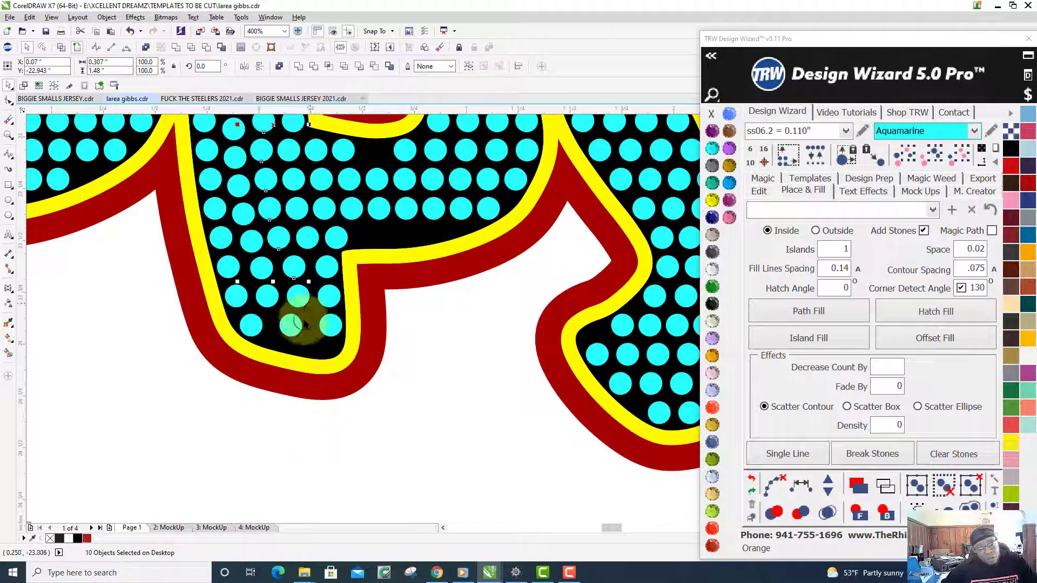
{"action": "left_click", "coordinate": [297, 296], "text": "shift"}
{"action": "left_click", "coordinate": [292, 324], "text": "shift"}
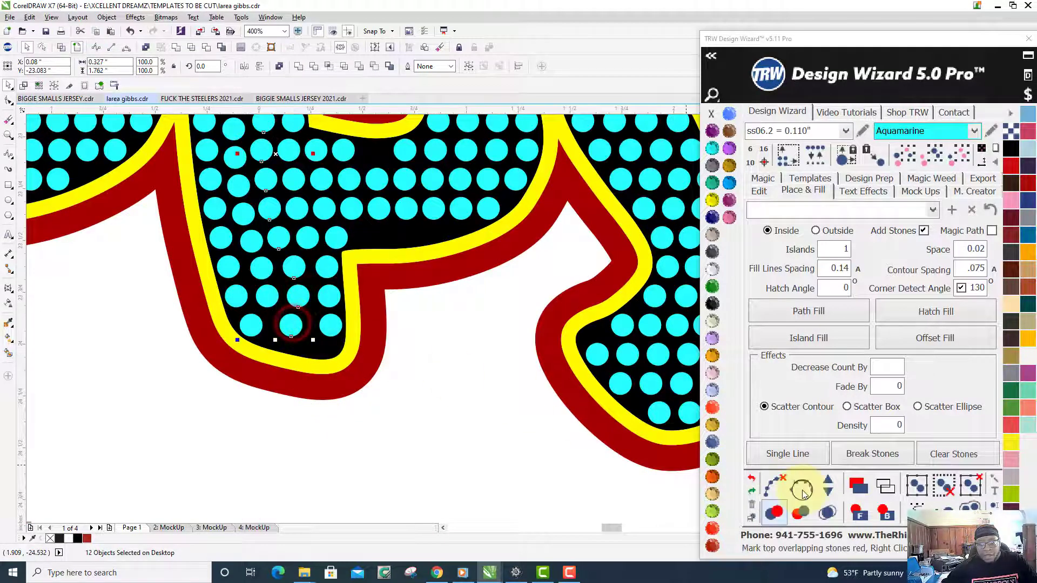
{"action": "left_click", "coordinate": [802, 489]}
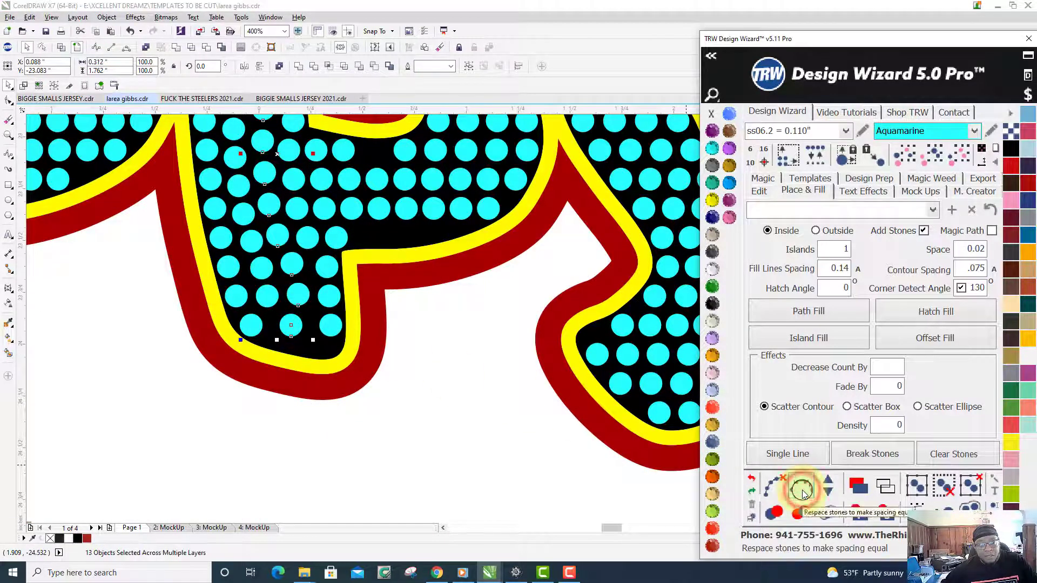
Add one stone to the third column of the second P and clear its path
{"action": "scroll", "coordinate": [475, 465], "scroll_direction": "down", "scroll_amount": 2}
{"action": "scroll", "coordinate": [381, 353], "scroll_direction": "up", "scroll_amount": 1}
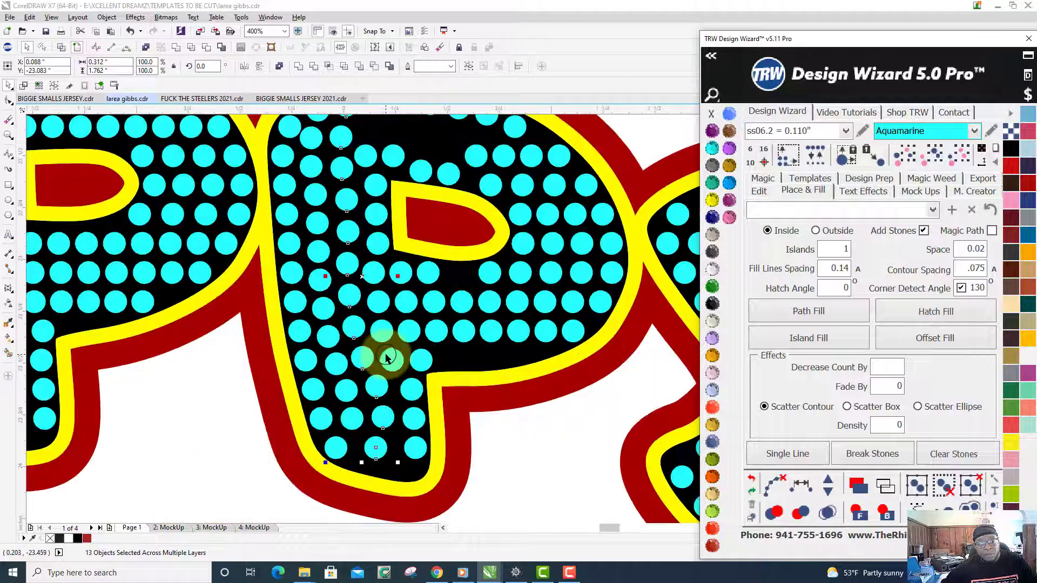
{"action": "scroll", "coordinate": [381, 354], "scroll_direction": "down", "scroll_amount": 1}
{"action": "scroll", "coordinate": [385, 355], "scroll_direction": "up", "scroll_amount": 1}
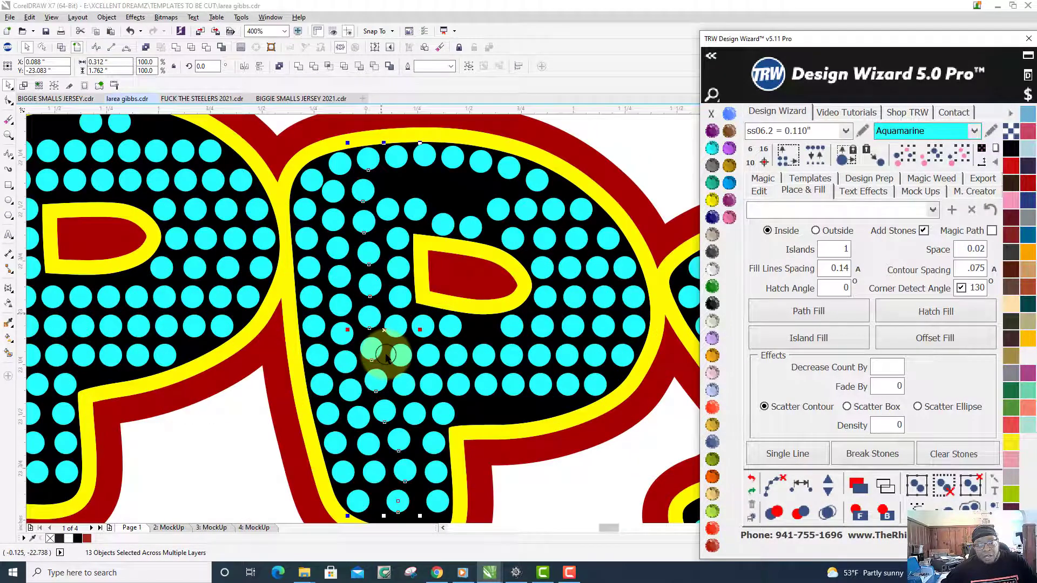
{"action": "left_click", "coordinate": [828, 481]}
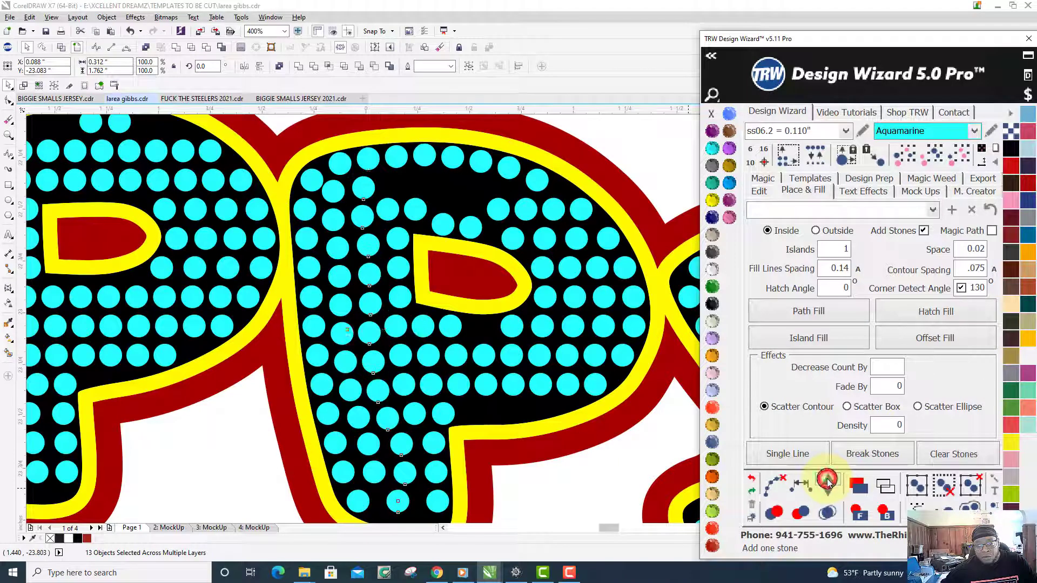
{"action": "left_click", "coordinate": [773, 485]}
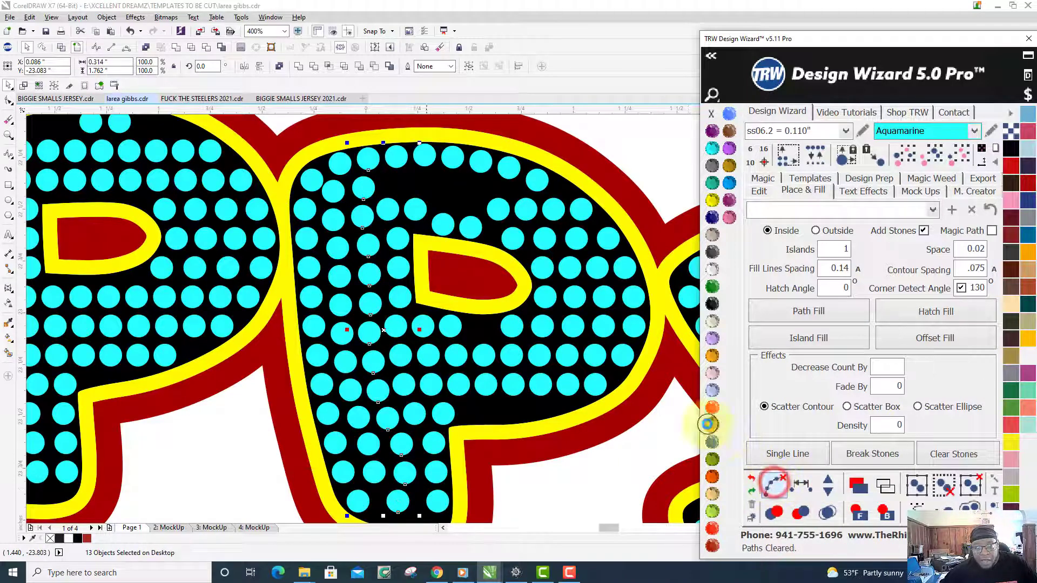
Evenly respace the fourth column of stones in the second P with one stone added, and clear its path
{"action": "left_click", "coordinate": [395, 156]}
{"action": "left_click", "coordinate": [388, 211], "text": "shift"}
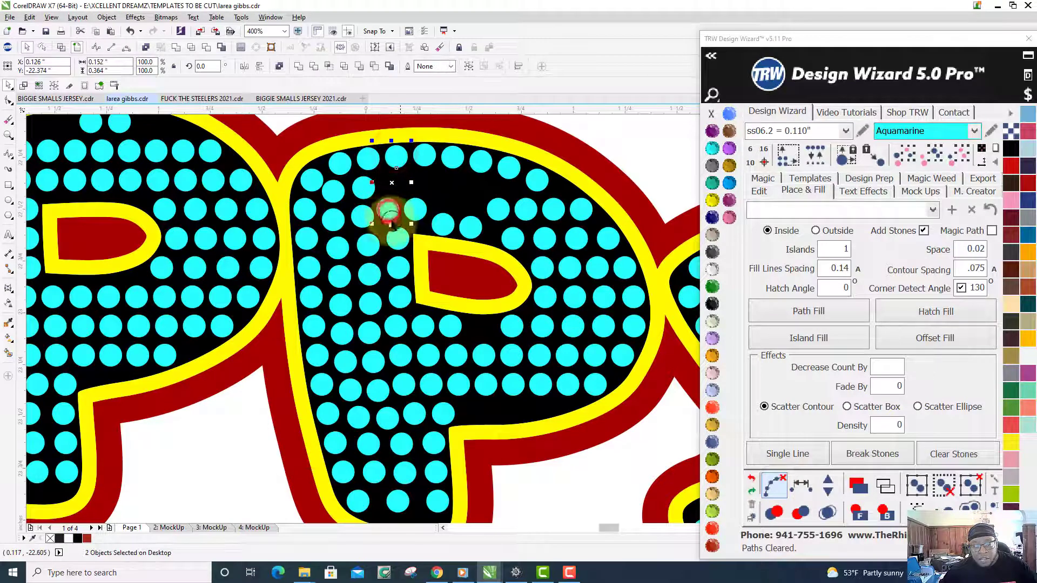
{"action": "left_click", "coordinate": [396, 236], "text": "shift"}
{"action": "left_click", "coordinate": [398, 266], "text": "shift"}
{"action": "left_click", "coordinate": [401, 297], "text": "shift"}
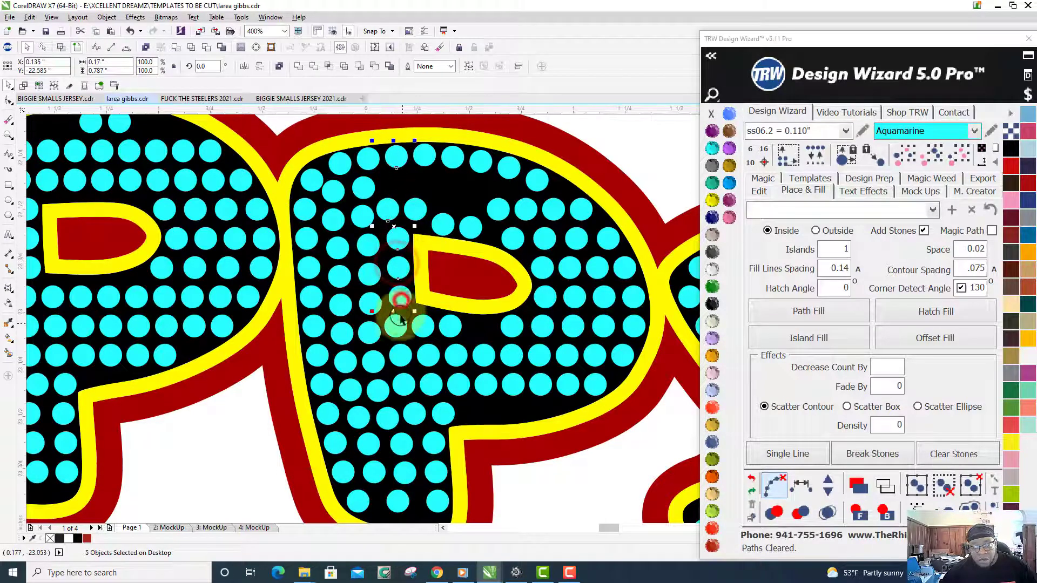
{"action": "left_click", "coordinate": [396, 326], "text": "shift"}
{"action": "left_click", "coordinate": [401, 356], "text": "shift"}
{"action": "left_click", "coordinate": [402, 385], "text": "shift"}
{"action": "left_click", "coordinate": [414, 414], "text": "shift"}
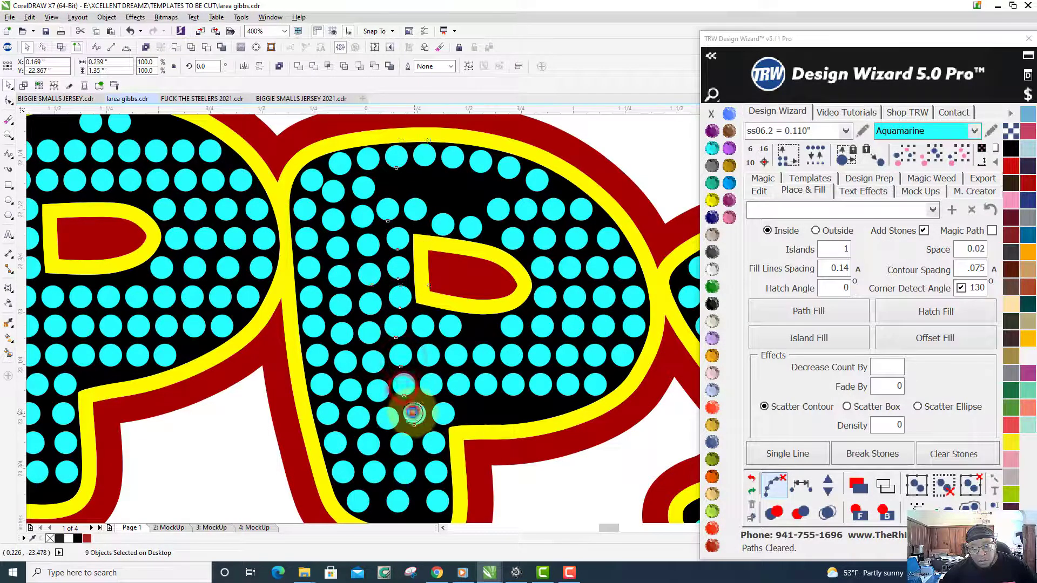
{"action": "left_click", "coordinate": [434, 443], "text": "shift"}
{"action": "left_click", "coordinate": [437, 472], "text": "shift"}
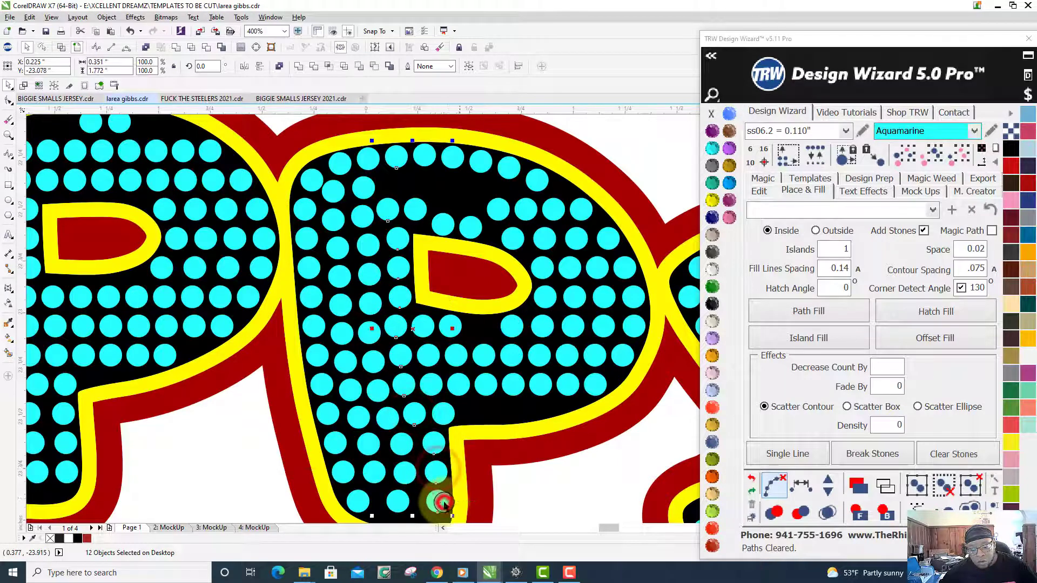
{"action": "left_click", "coordinate": [797, 492]}
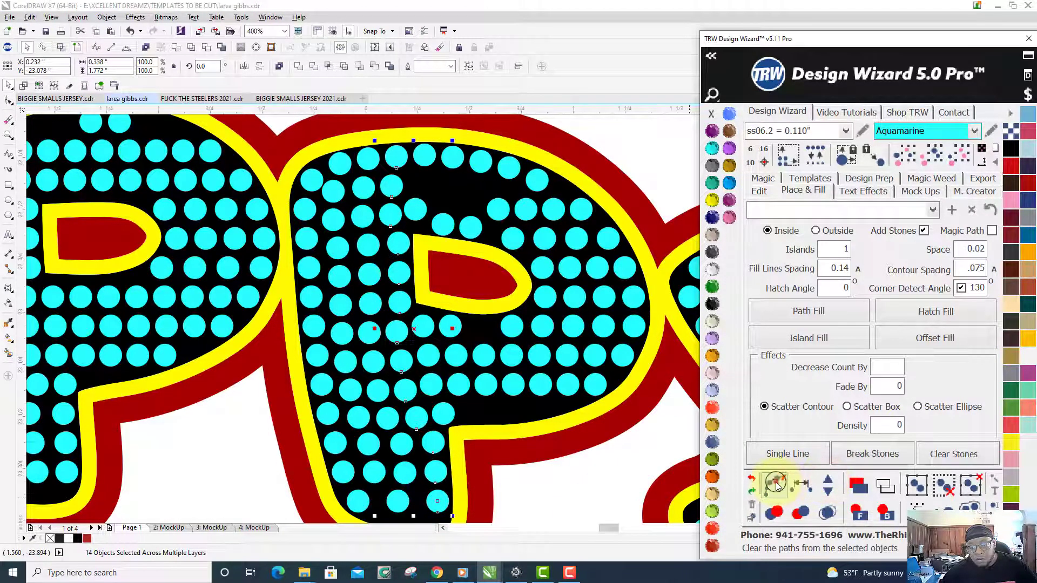
{"action": "left_click", "coordinate": [776, 485]}
Move the stone above the corner of the P's inner opening slightly down toward the yellow outline
{"action": "scroll", "coordinate": [655, 400], "scroll_direction": "up", "scroll_amount": 4}
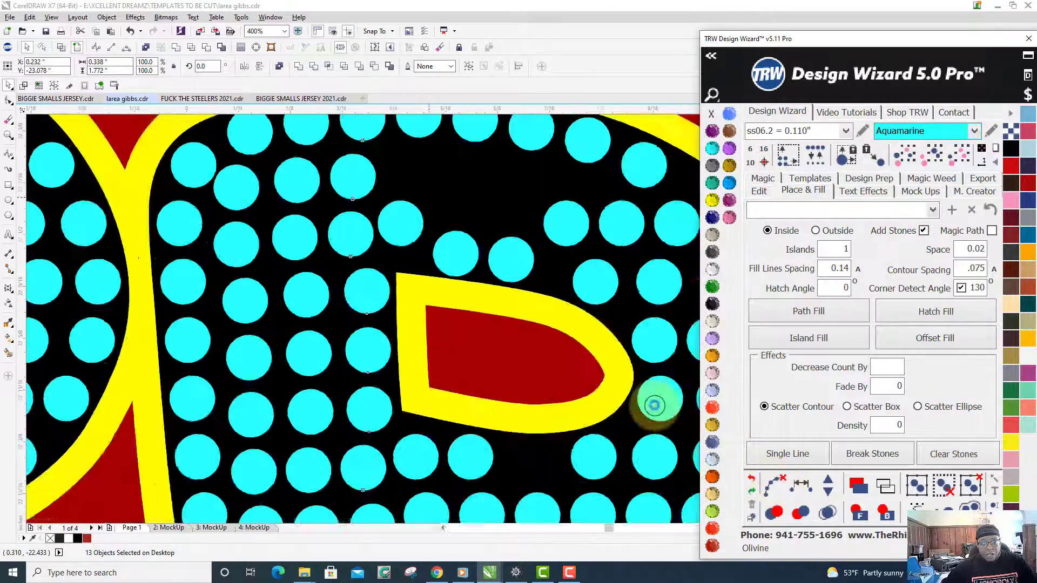
{"action": "left_click_drag", "start_coordinate": [397, 243], "coordinate": [405, 287]}
{"action": "scroll", "coordinate": [405, 287], "scroll_direction": "down", "scroll_amount": 6}
{"action": "scroll", "coordinate": [405, 287], "scroll_direction": "up", "scroll_amount": 2}
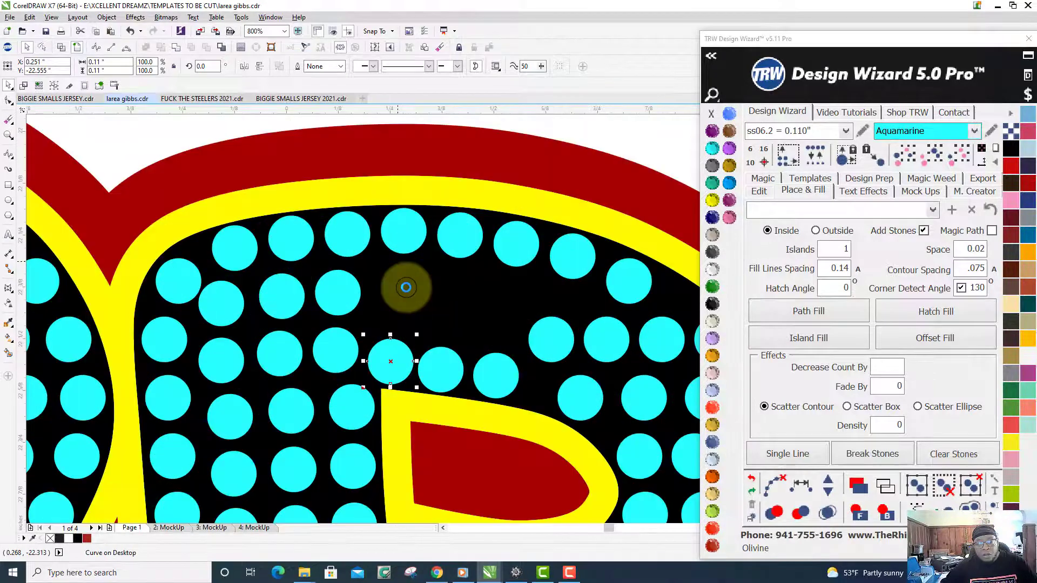
Fill between the stone above the inner opening's corner and the edge stone above it, remove one stone, and clear the path
{"action": "left_click", "coordinate": [406, 235], "text": "shift"}
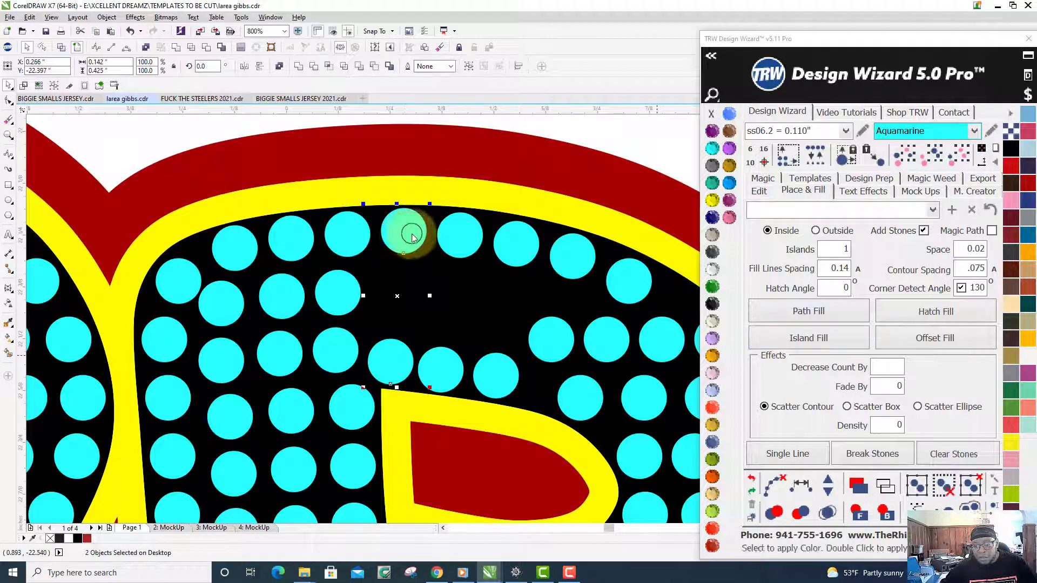
{"action": "left_click", "coordinate": [760, 191]}
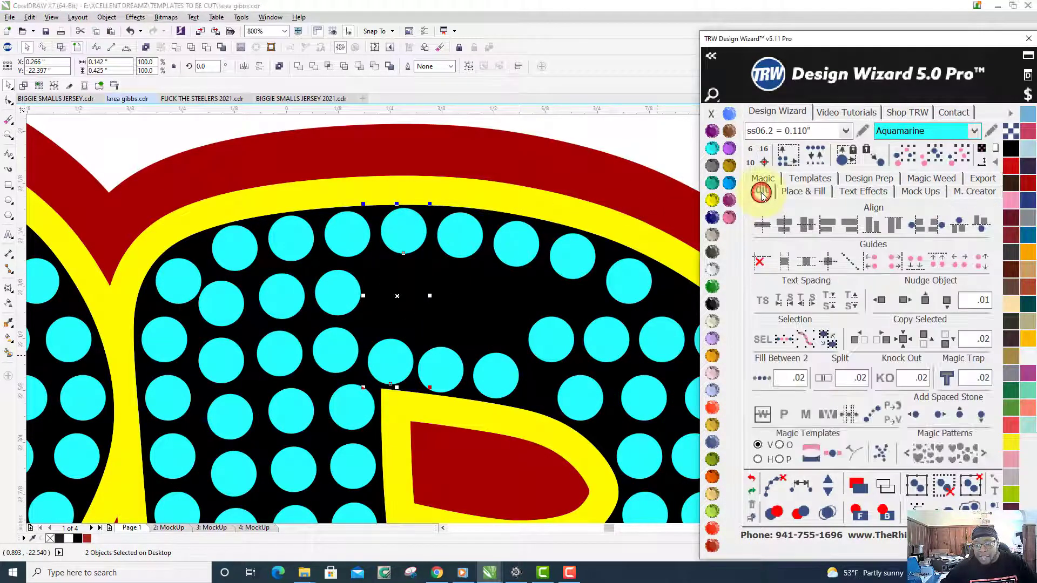
{"action": "left_click", "coordinate": [762, 378]}
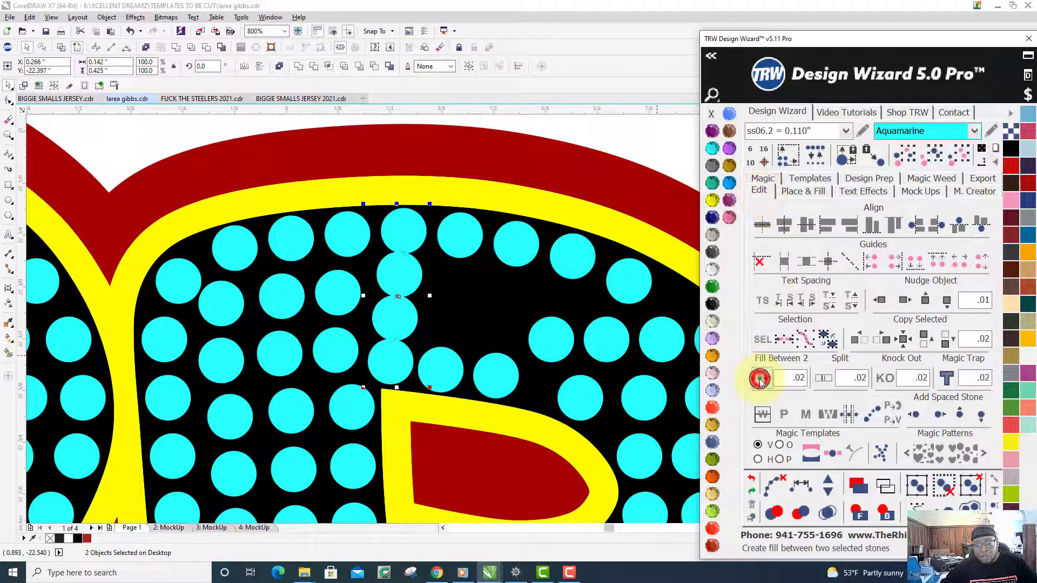
{"action": "left_click", "coordinate": [828, 489]}
{"action": "left_click", "coordinate": [774, 482]}
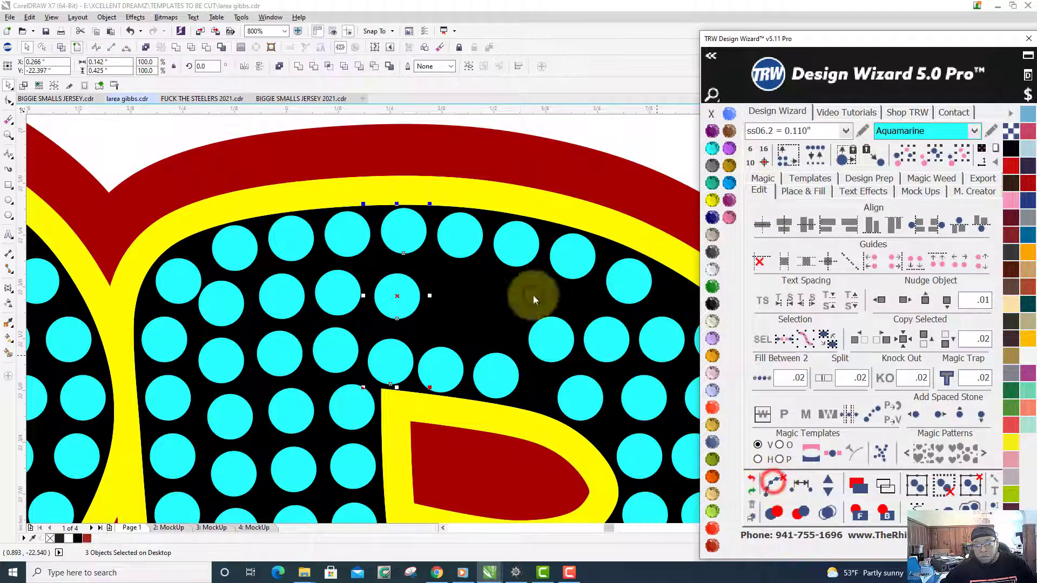
Fill between the next pair of stones above the P's inner opening with one fewer stone, and clear the path
{"action": "left_click", "coordinate": [459, 235]}
{"action": "left_click", "coordinate": [449, 366], "text": "shift"}
{"action": "left_click", "coordinate": [762, 378]}
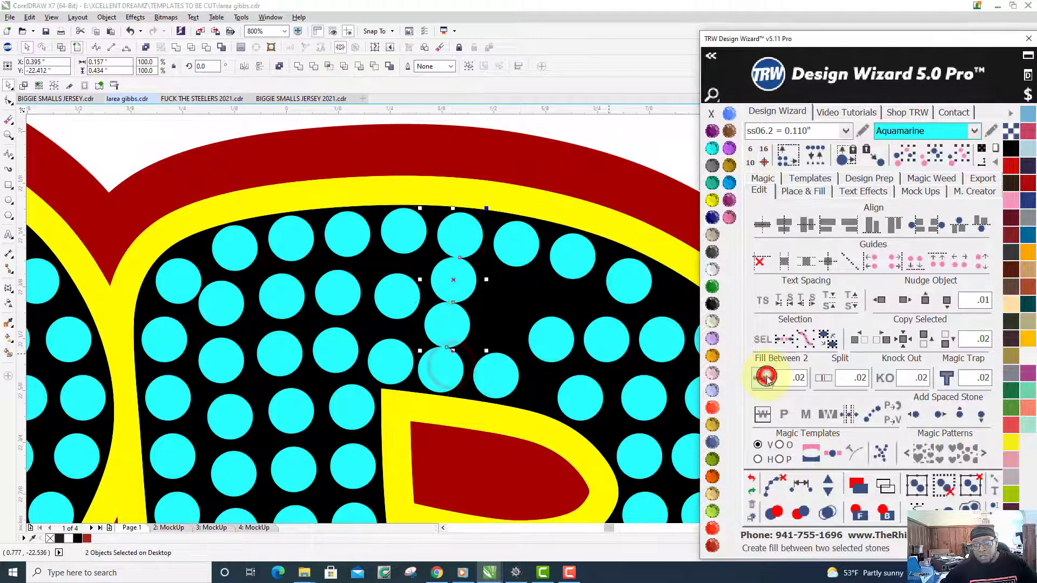
{"action": "left_click", "coordinate": [828, 489]}
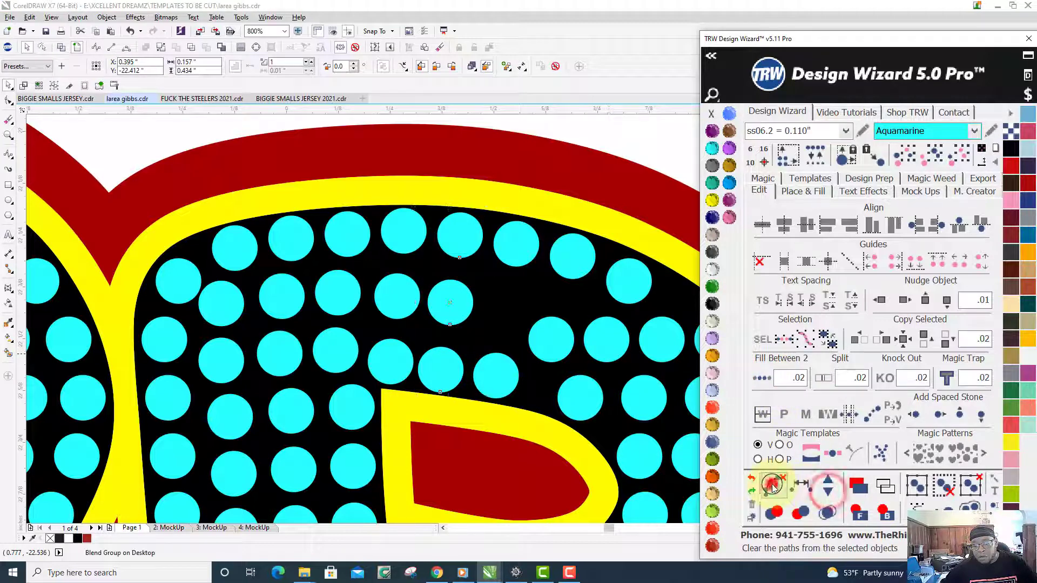
Fill between the third pair of stones above the inner opening, remove one stone, and clear the path
{"action": "left_click", "coordinate": [517, 243]}
{"action": "left_click", "coordinate": [500, 362], "text": "shift"}
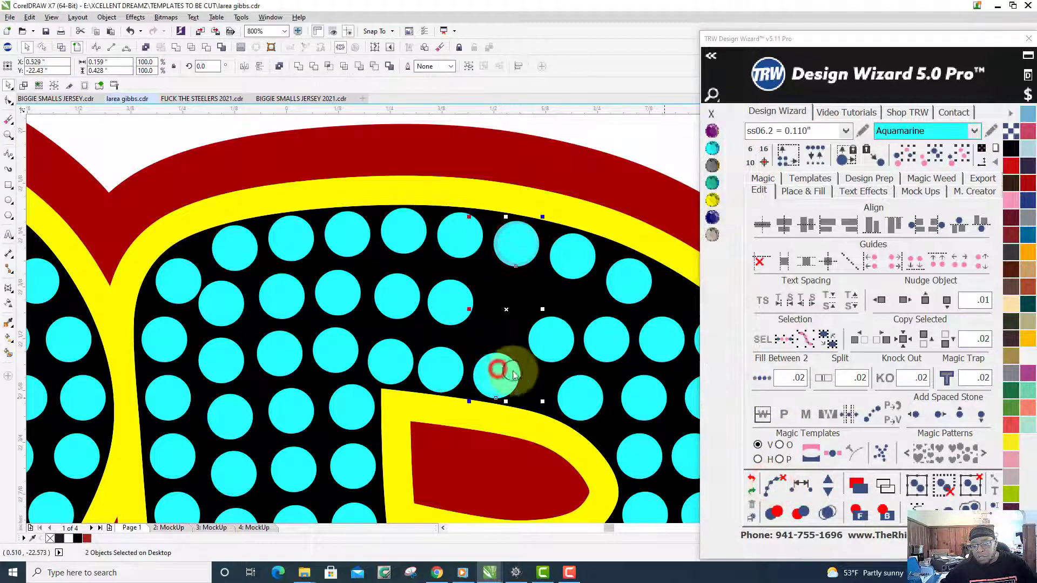
{"action": "left_click", "coordinate": [762, 377]}
{"action": "left_click", "coordinate": [822, 488]}
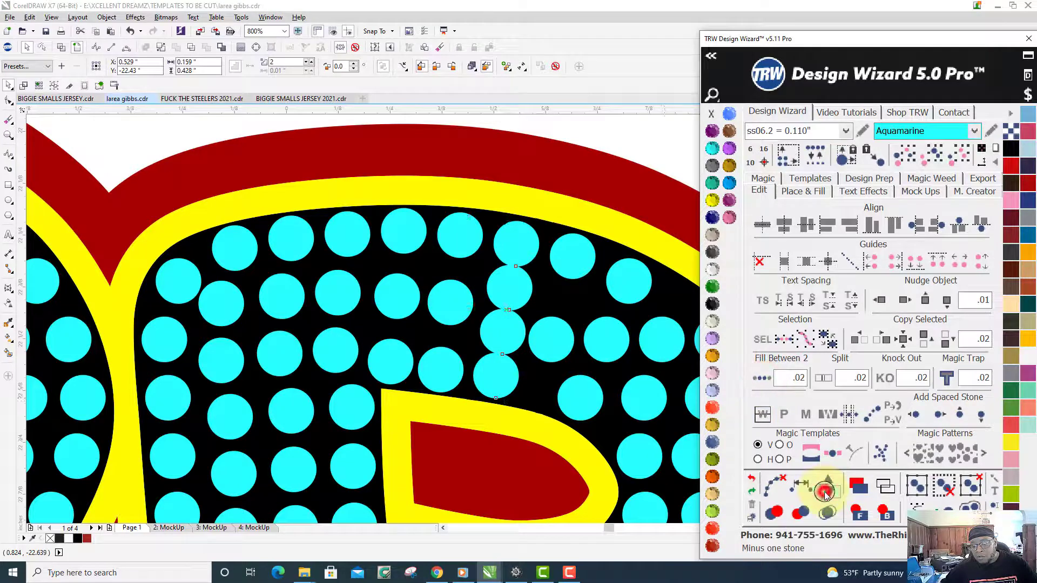
{"action": "left_click", "coordinate": [774, 484]}
{"action": "scroll", "coordinate": [662, 361], "scroll_direction": "down", "scroll_amount": 1}
{"action": "scroll", "coordinate": [463, 158], "scroll_direction": "down", "scroll_amount": 3}
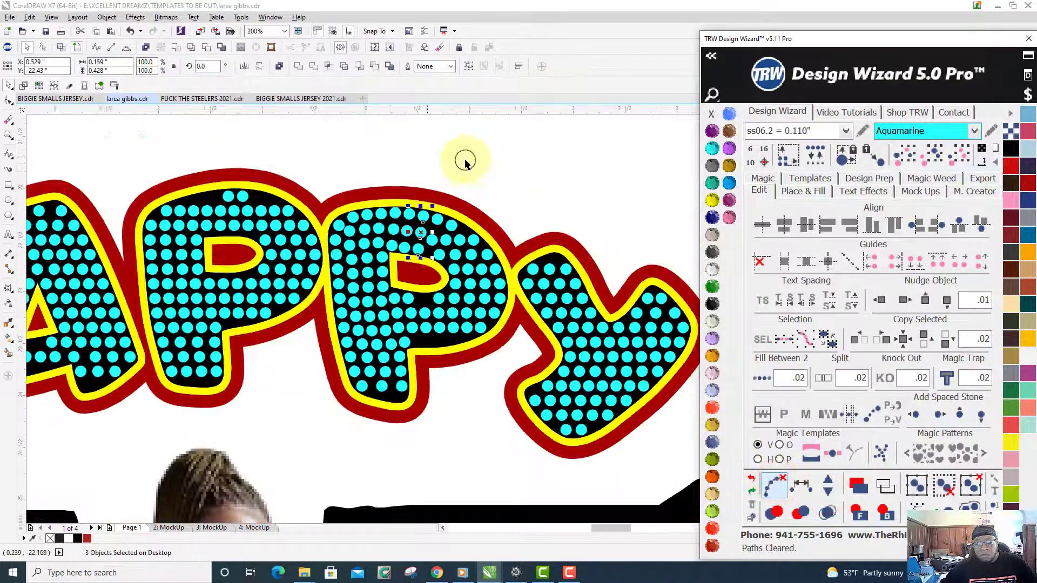
{"action": "left_click", "coordinate": [463, 157]}
Move the first stone of the row above the inner opening's curved end down beside the yellow outline
{"action": "scroll", "coordinate": [459, 164], "scroll_direction": "up", "scroll_amount": 3}
{"action": "scroll", "coordinate": [393, 278], "scroll_direction": "up", "scroll_amount": 3}
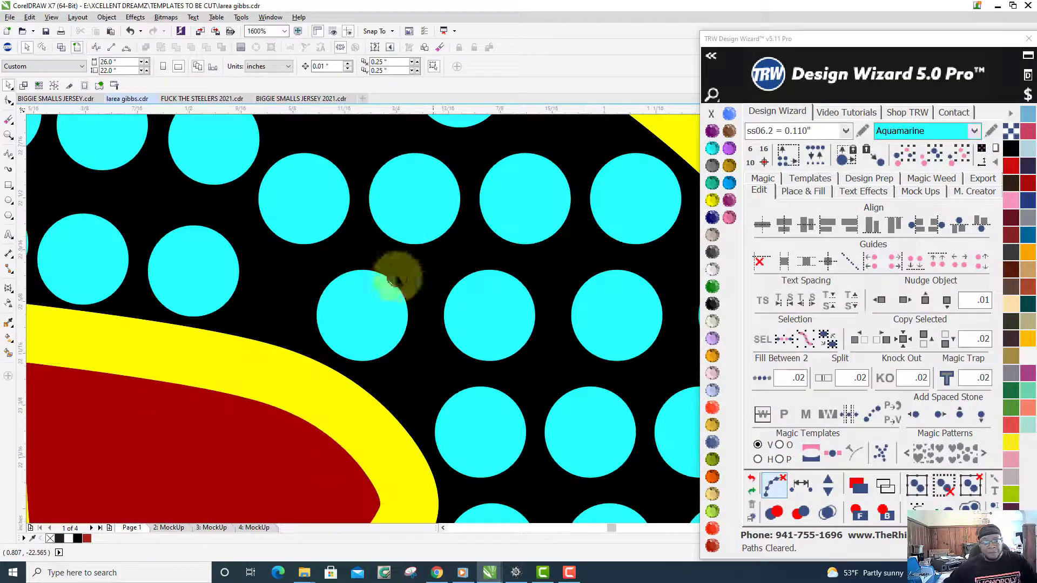
{"action": "left_click", "coordinate": [371, 319]}
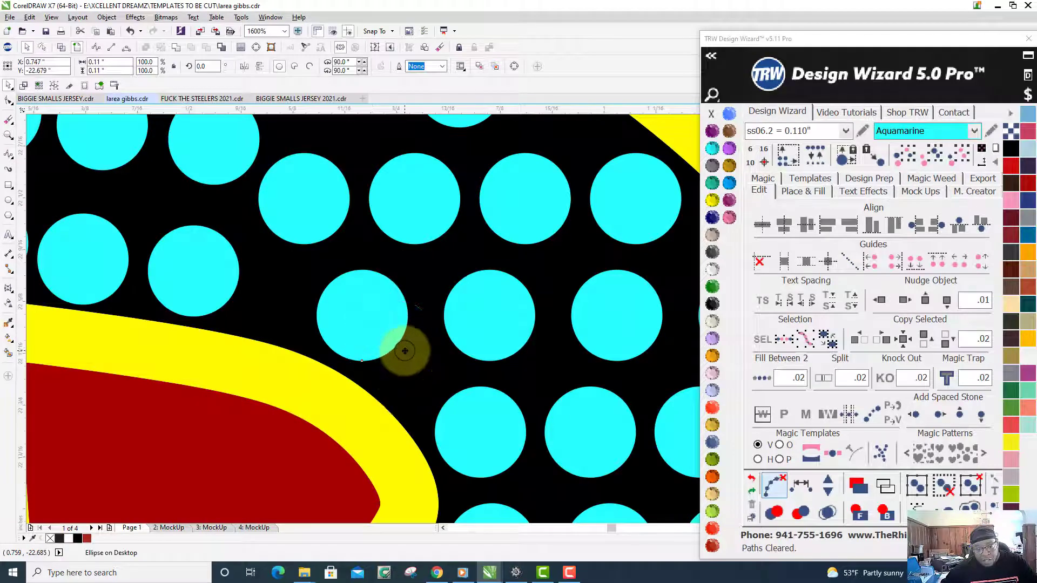
{"action": "left_click_drag", "start_coordinate": [320, 201], "coordinate": [311, 300]}
Fill the gap between the moved stone and the top-edge stone above it with one stone, and clear the path
{"action": "scroll", "coordinate": [311, 300], "scroll_direction": "down", "scroll_amount": 2}
{"action": "left_click", "coordinate": [329, 219], "text": "shift"}
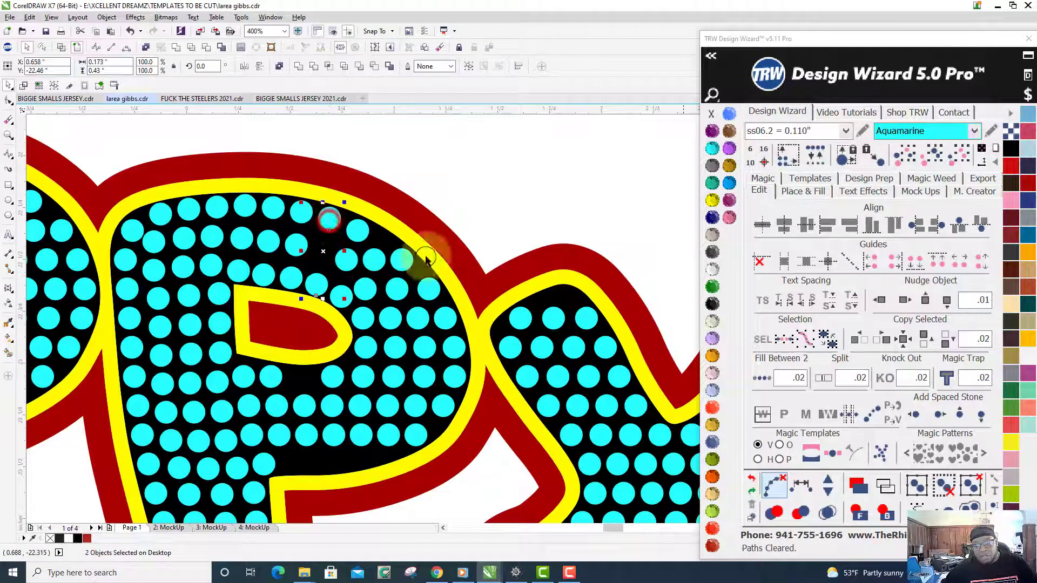
{"action": "left_click", "coordinate": [762, 377]}
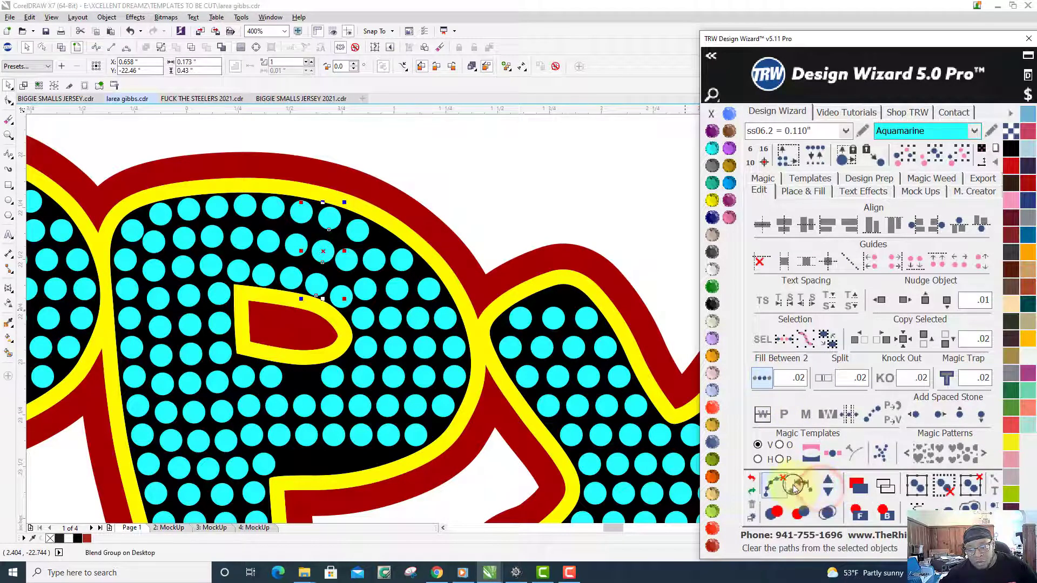
{"action": "left_click", "coordinate": [771, 482]}
{"action": "left_click", "coordinate": [471, 184]}
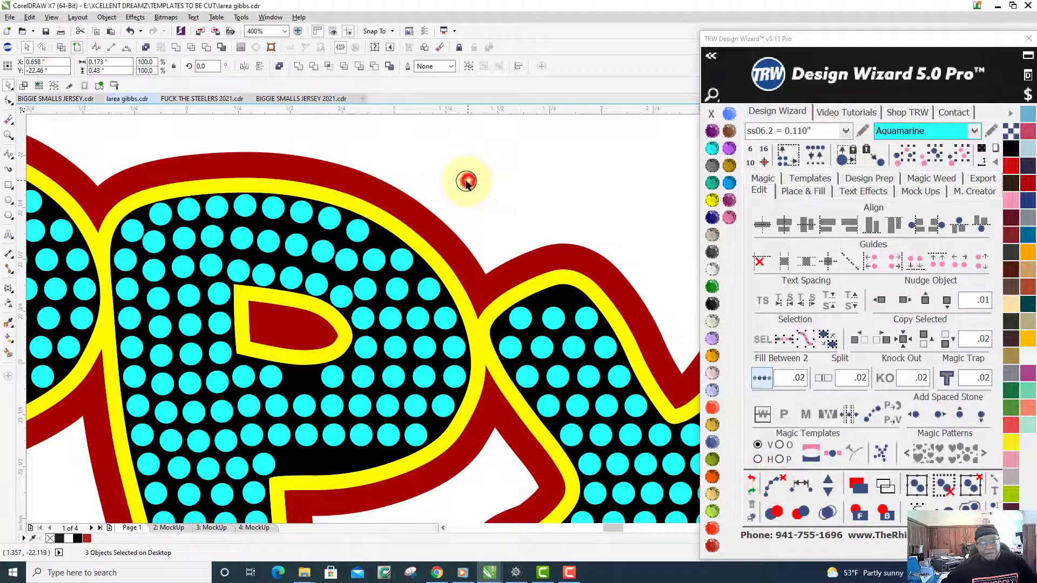
Move the second stone of the row under the P's upper curve slightly up toward the yellow outline
{"action": "scroll", "coordinate": [330, 254], "scroll_direction": "down", "scroll_amount": 2}
{"action": "scroll", "coordinate": [331, 254], "scroll_direction": "up", "scroll_amount": 3}
{"action": "scroll", "coordinate": [331, 253], "scroll_direction": "down", "scroll_amount": 2}
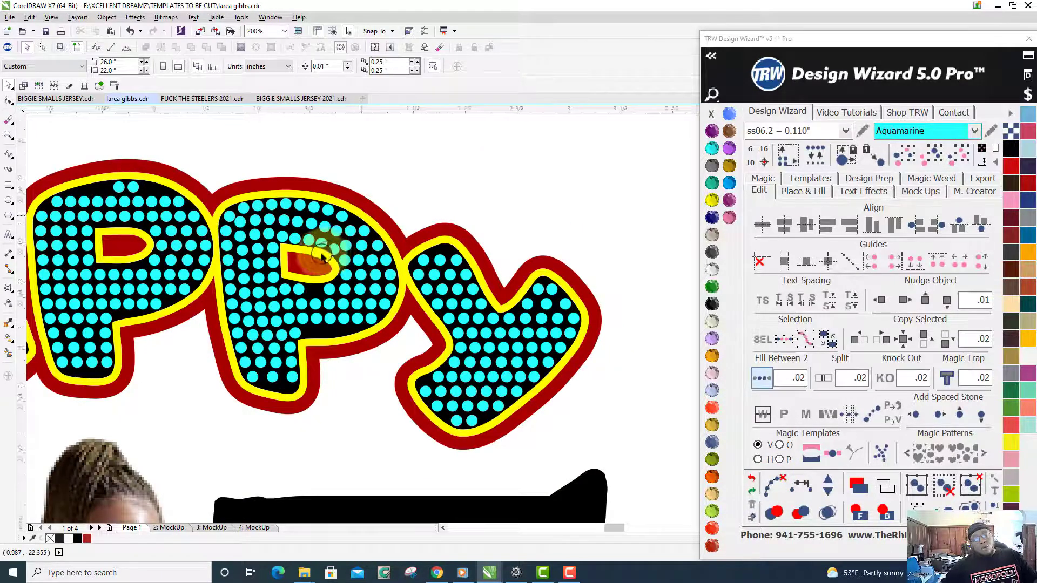
{"action": "scroll", "coordinate": [331, 254], "scroll_direction": "up", "scroll_amount": 4}
{"action": "left_click_drag", "start_coordinate": [294, 261], "coordinate": [315, 209]}
{"action": "scroll", "coordinate": [315, 208], "scroll_direction": "down", "scroll_amount": 3}
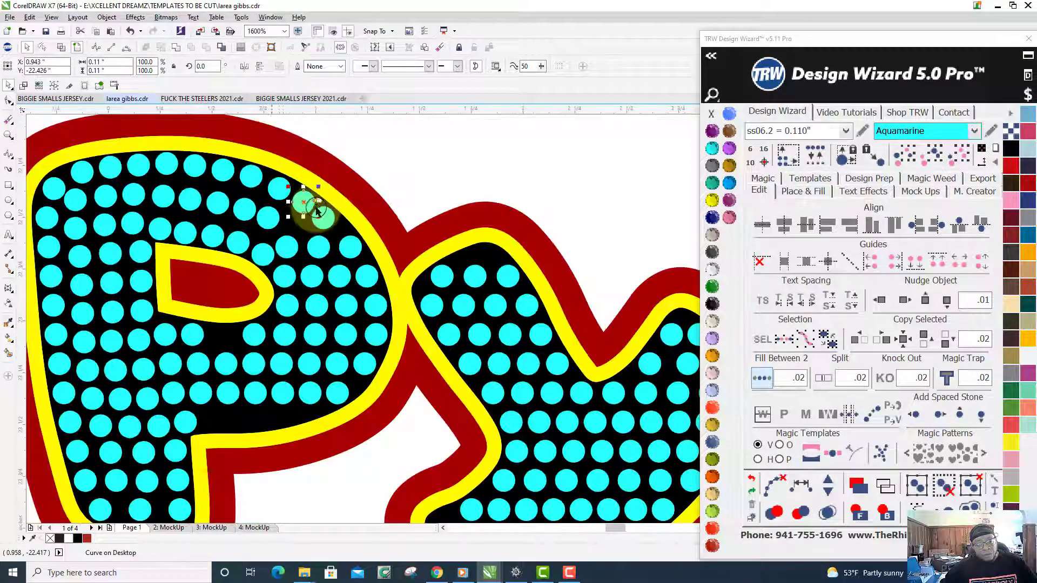
{"action": "left_click", "coordinate": [283, 250], "text": "shift"}
{"action": "left_click", "coordinate": [284, 276], "text": "shift"}
{"action": "left_click", "coordinate": [285, 306], "text": "shift"}
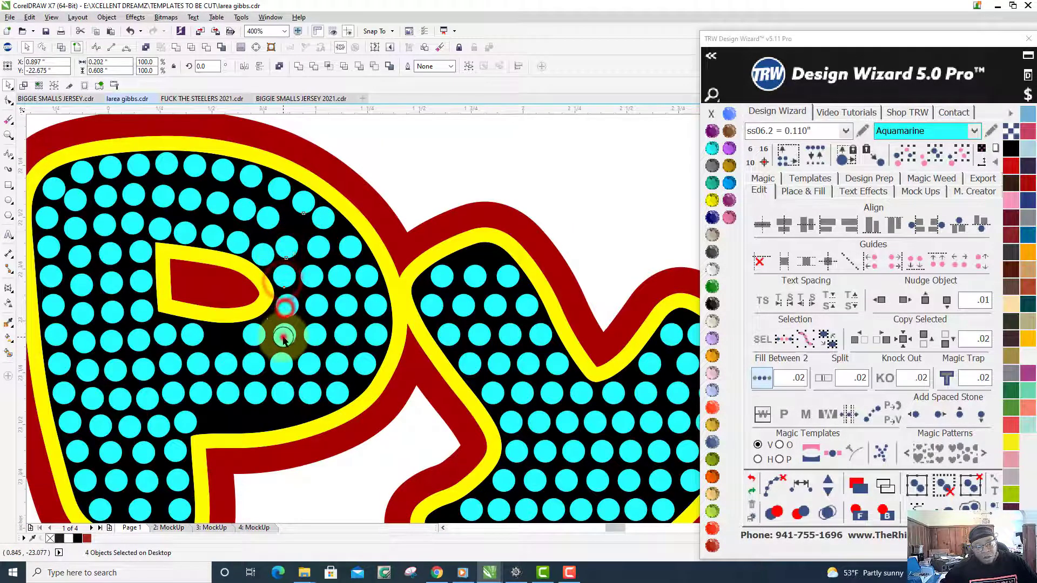
{"action": "left_click", "coordinate": [284, 335], "text": "shift"}
{"action": "left_click", "coordinate": [286, 365], "text": "shift"}
{"action": "scroll", "coordinate": [287, 370], "scroll_direction": "up", "scroll_amount": 4}
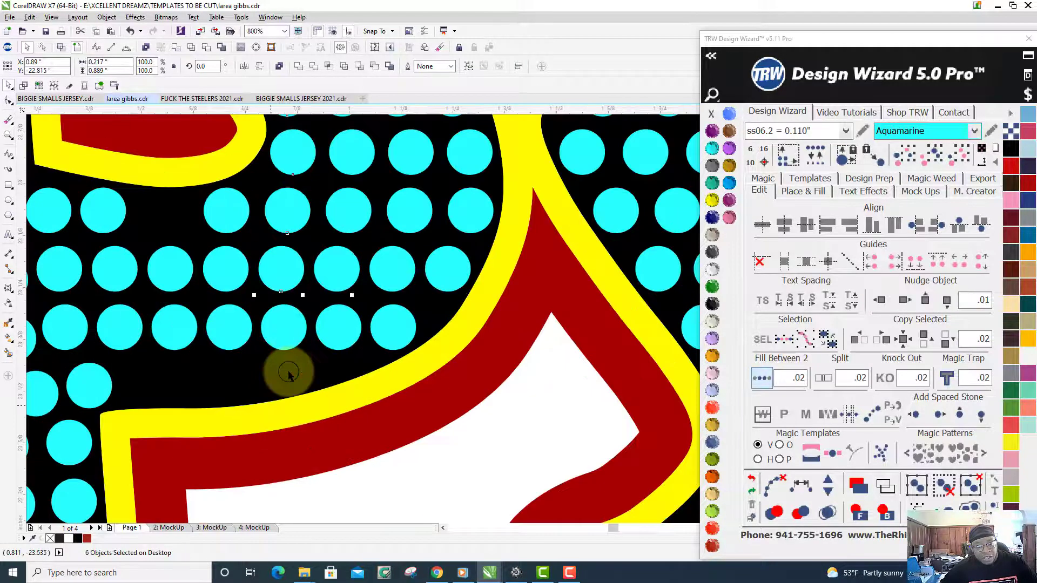
{"action": "scroll", "coordinate": [297, 352], "scroll_direction": "down", "scroll_amount": 2}
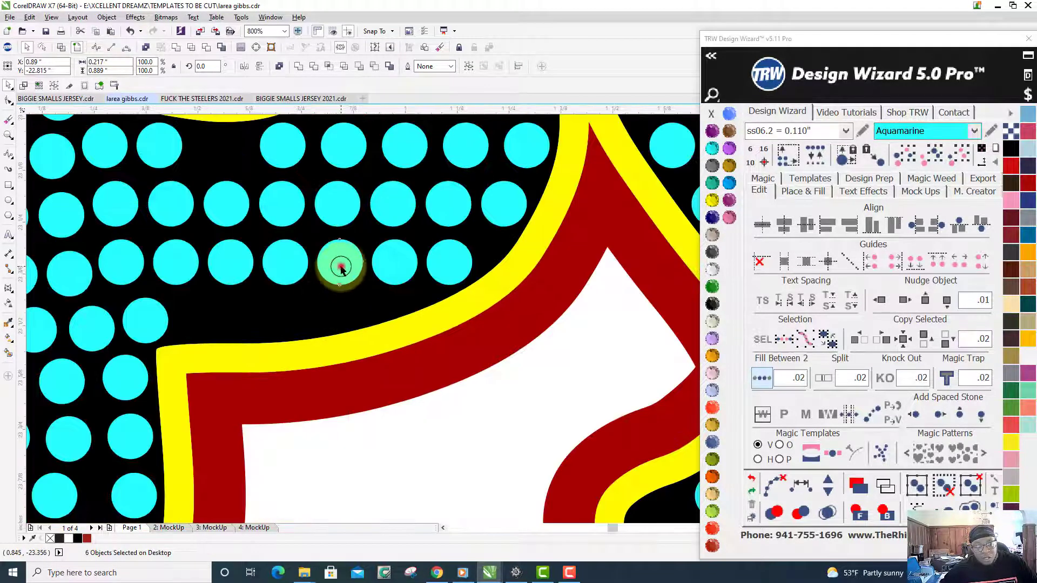
Move three stones of the bowl's bottom row down along the yellow outline at the bowl's lower edge
{"action": "left_click", "coordinate": [340, 264]}
{"action": "left_click_drag", "start_coordinate": [283, 259], "coordinate": [279, 309]}
{"action": "left_click_drag", "start_coordinate": [231, 264], "coordinate": [220, 316]}
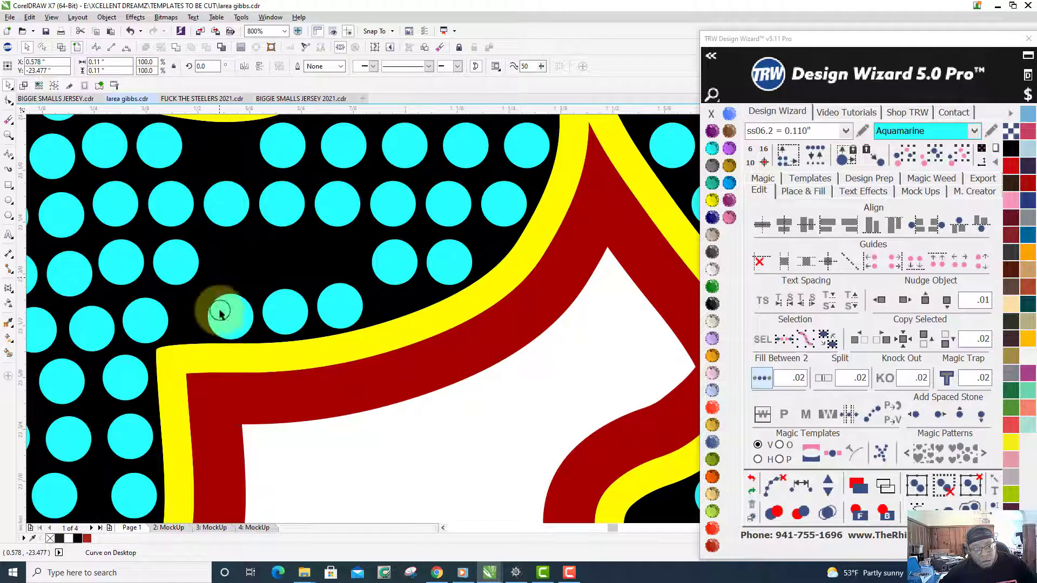
Move a stone from the row below up into the empty spot directly beneath the P's inner opening
{"action": "left_click_drag", "start_coordinate": [222, 203], "coordinate": [220, 150]}
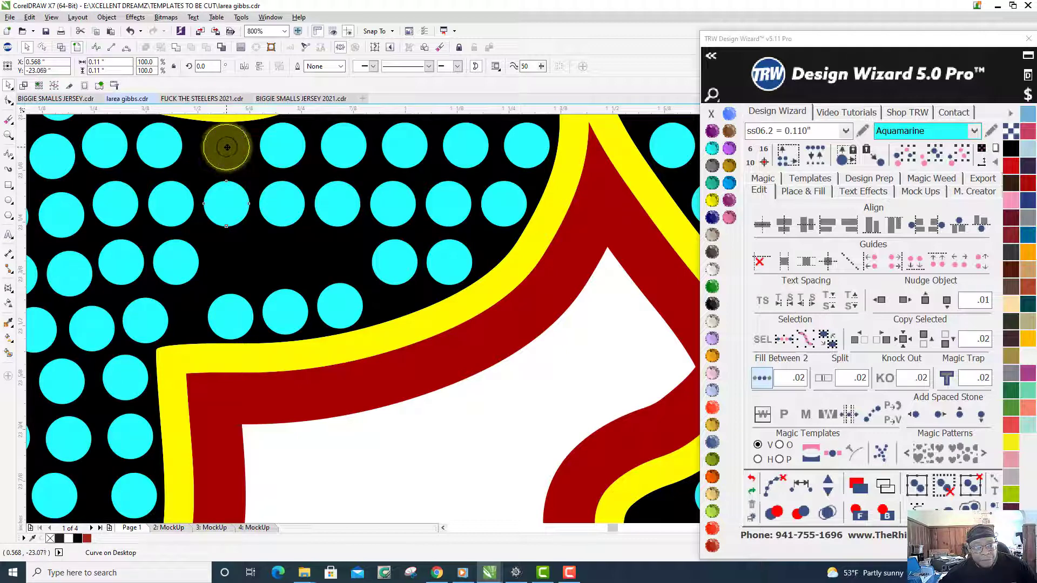
{"action": "left_click_drag", "start_coordinate": [227, 148], "coordinate": [226, 148]}
Evenly respace the stone column just past the inner opening's curved end, add two stones, and clear its path
{"action": "scroll", "coordinate": [331, 308], "scroll_direction": "down", "scroll_amount": 5}
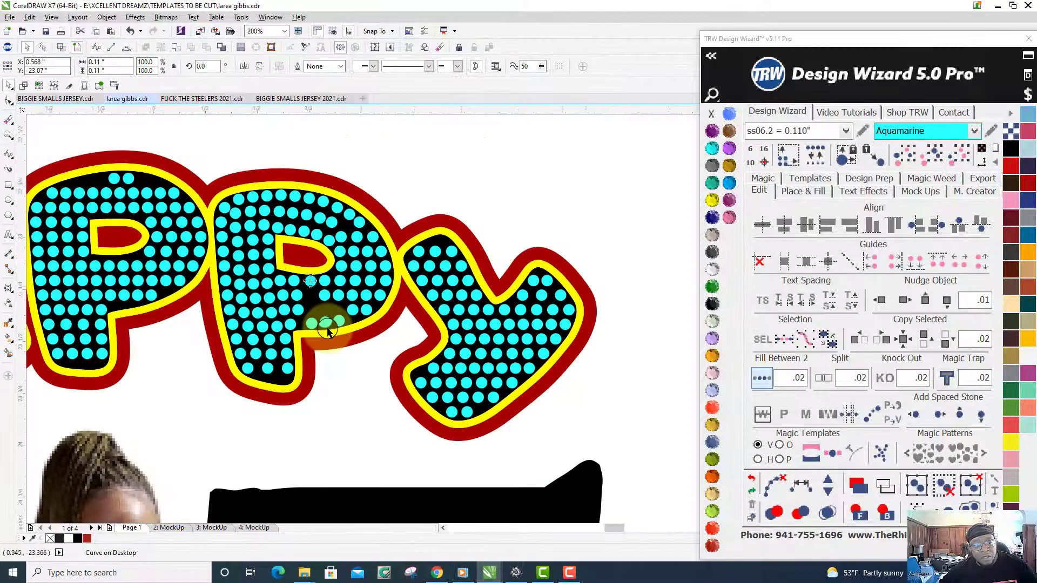
{"action": "scroll", "coordinate": [328, 331], "scroll_direction": "up", "scroll_amount": 3}
{"action": "left_click_drag", "start_coordinate": [325, 326], "coordinate": [349, 126]}
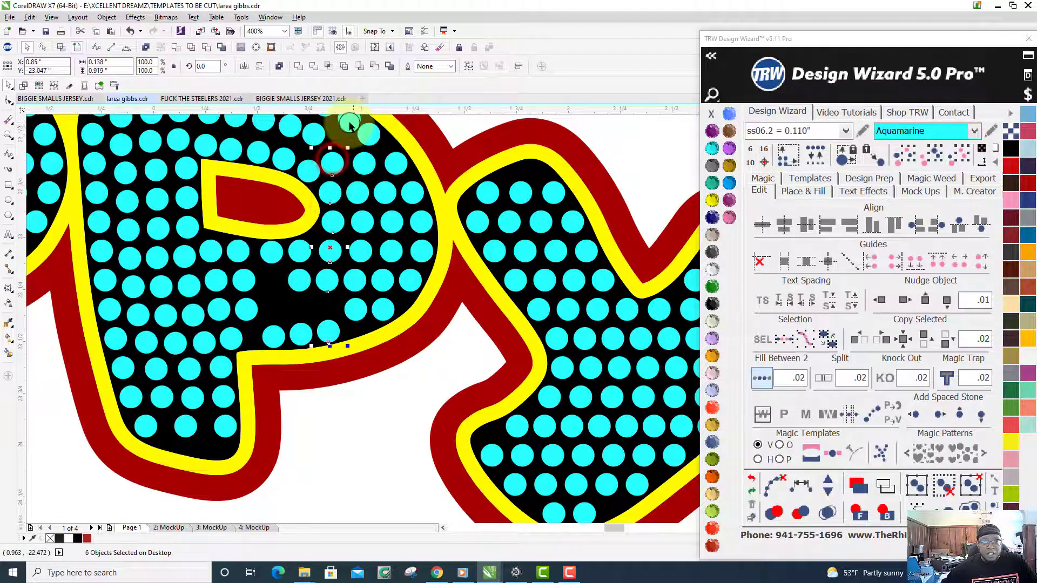
{"action": "left_click", "coordinate": [802, 486]}
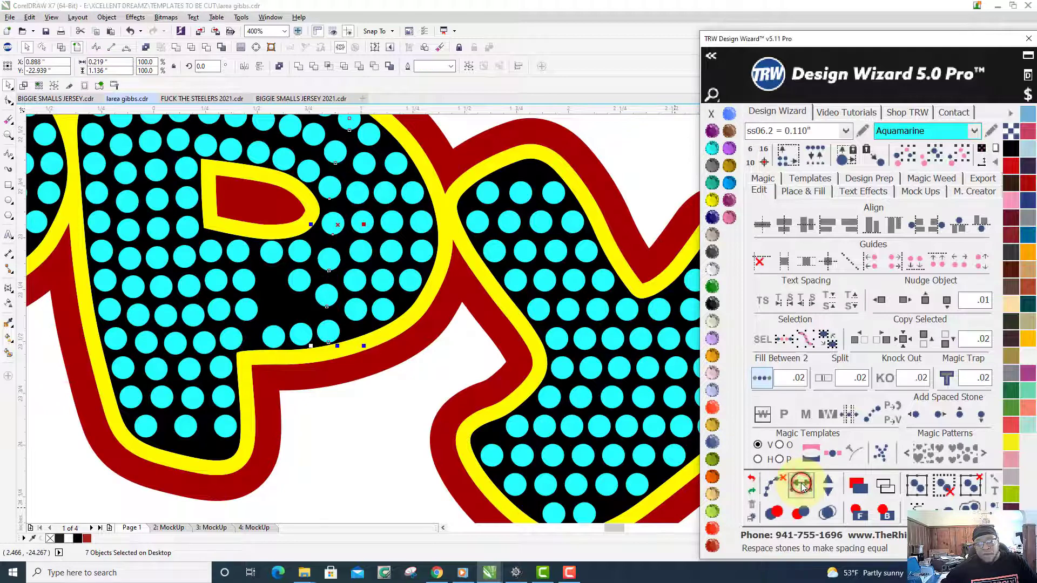
{"action": "left_click", "coordinate": [828, 482]}
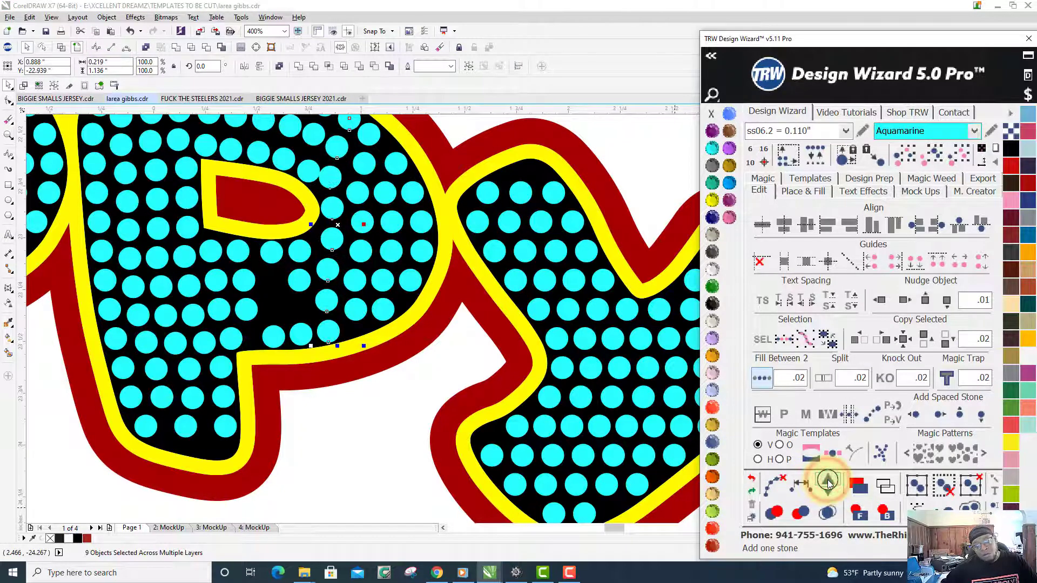
{"action": "left_click", "coordinate": [828, 482]}
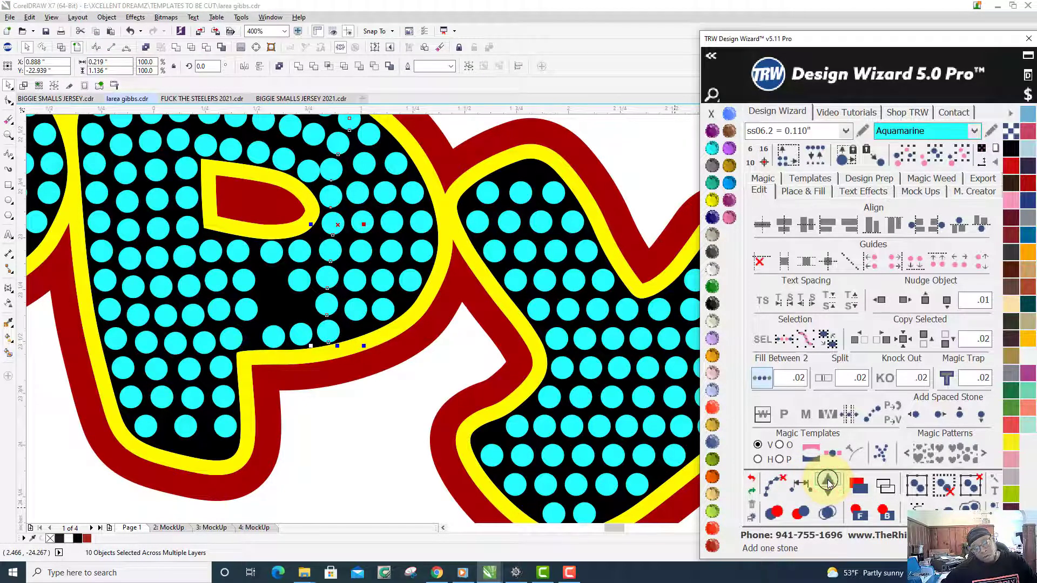
{"action": "left_click", "coordinate": [774, 485]}
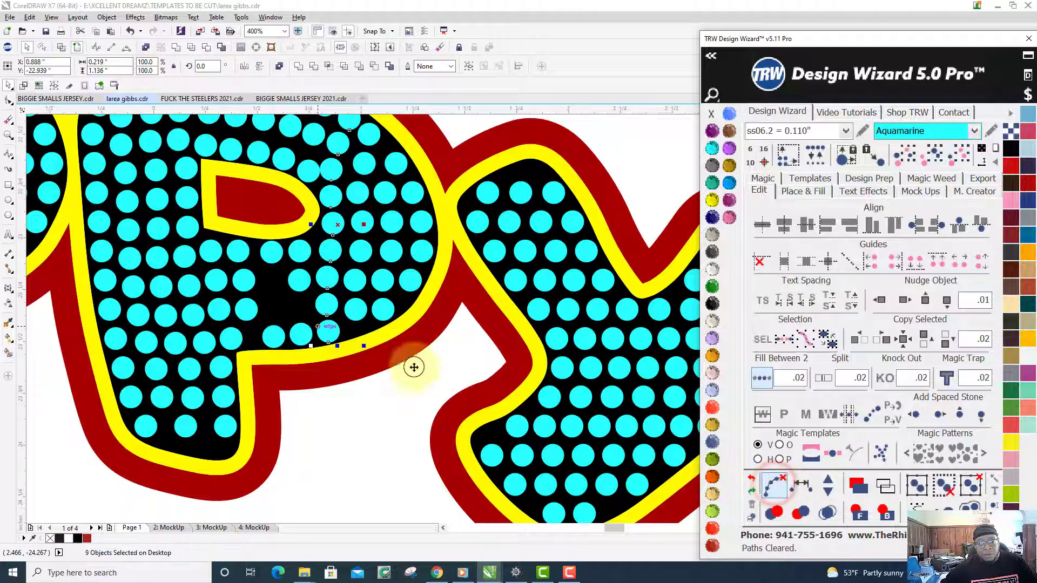
Evenly respace the short column under the inner opening's curved end with one stone added, and clear its path
{"action": "left_click", "coordinate": [302, 333]}
{"action": "left_click", "coordinate": [298, 281], "text": "shift"}
{"action": "left_click", "coordinate": [297, 252], "text": "shift"}
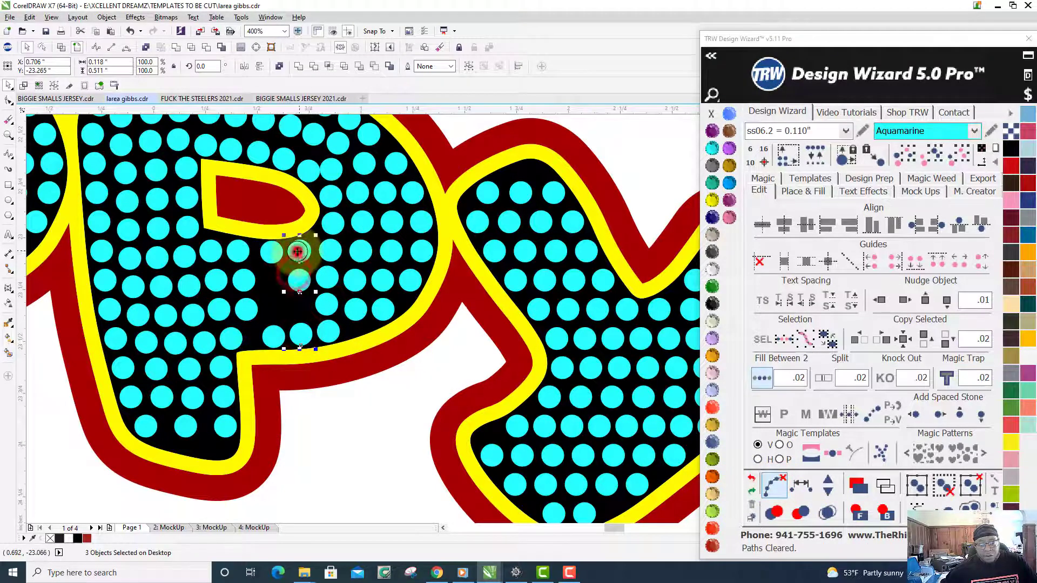
{"action": "left_click", "coordinate": [828, 484]}
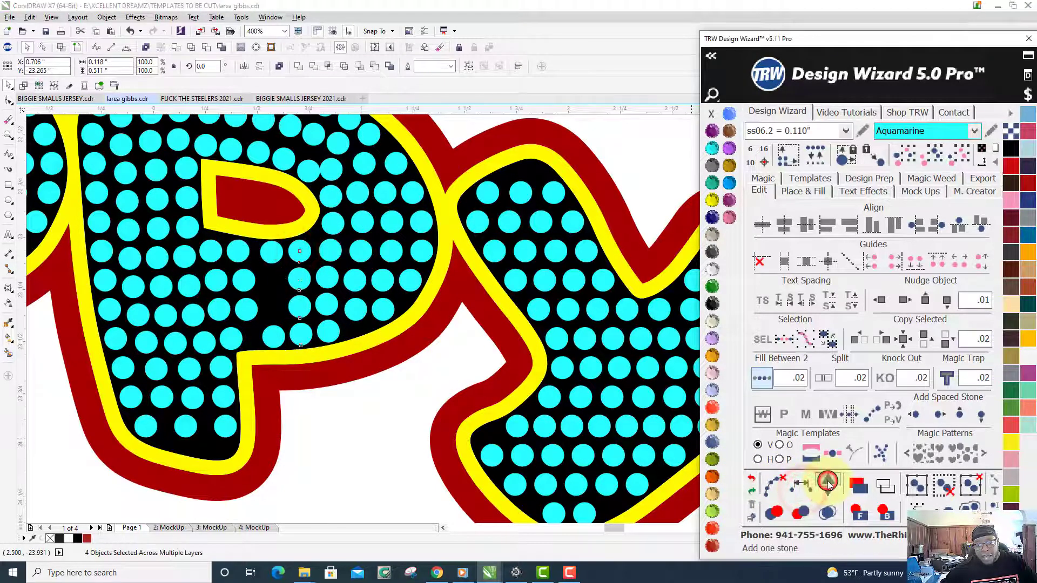
{"action": "left_click", "coordinate": [780, 485]}
{"action": "left_click", "coordinate": [367, 433]}
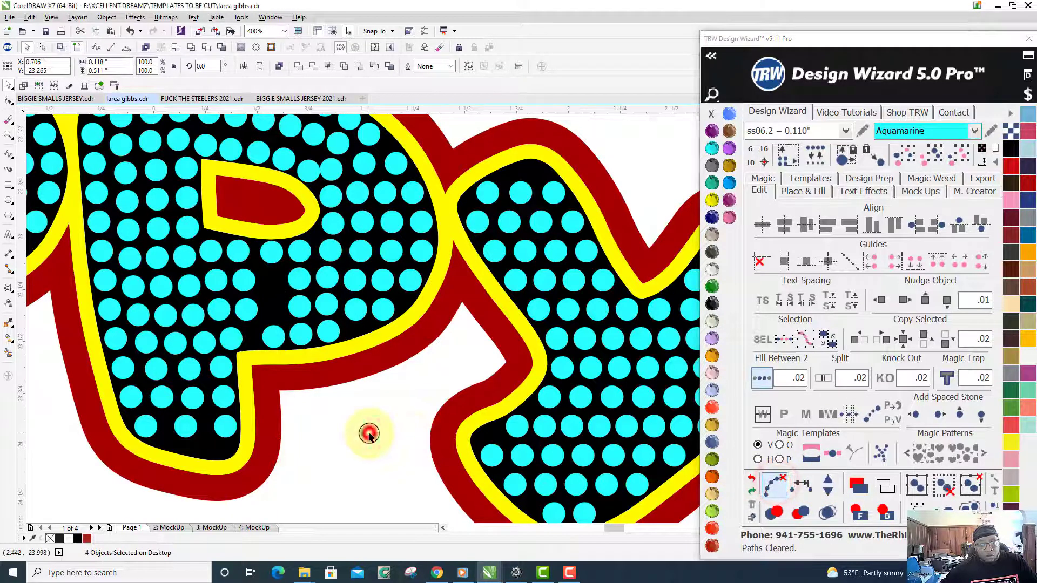
Fill between the stone below the inner opening and the bottom-edge stone nearest the P's stem, and clear the path
{"action": "left_click", "coordinate": [275, 341]}
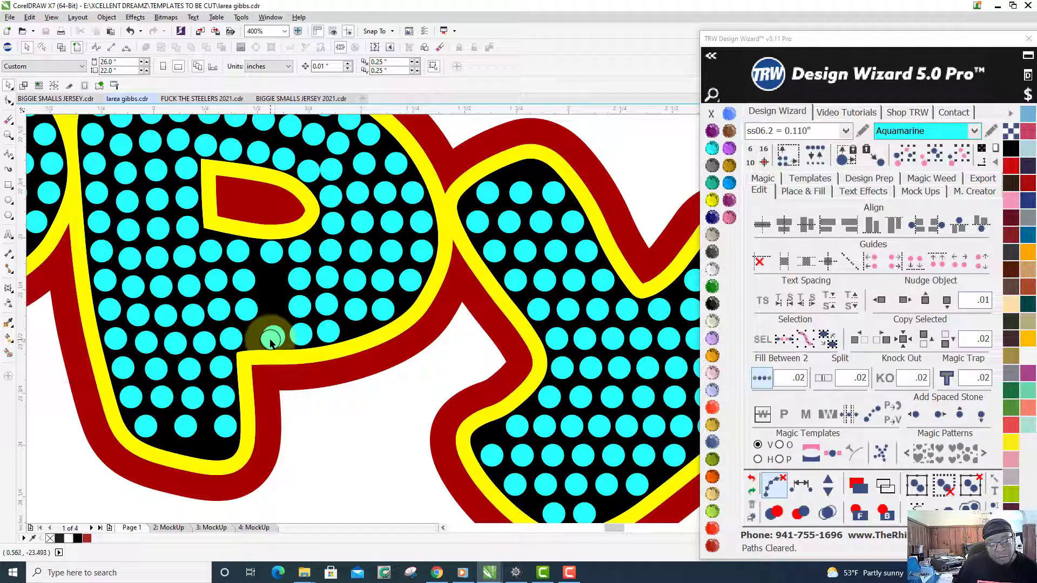
{"action": "left_click", "coordinate": [271, 342]}
{"action": "left_click", "coordinate": [272, 251], "text": "shift"}
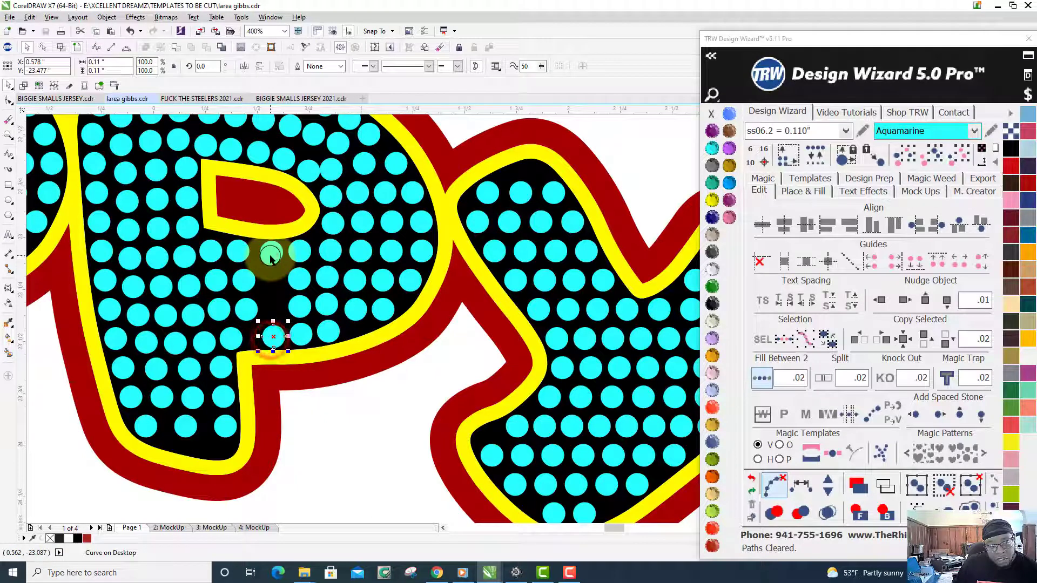
{"action": "left_click", "coordinate": [762, 375]}
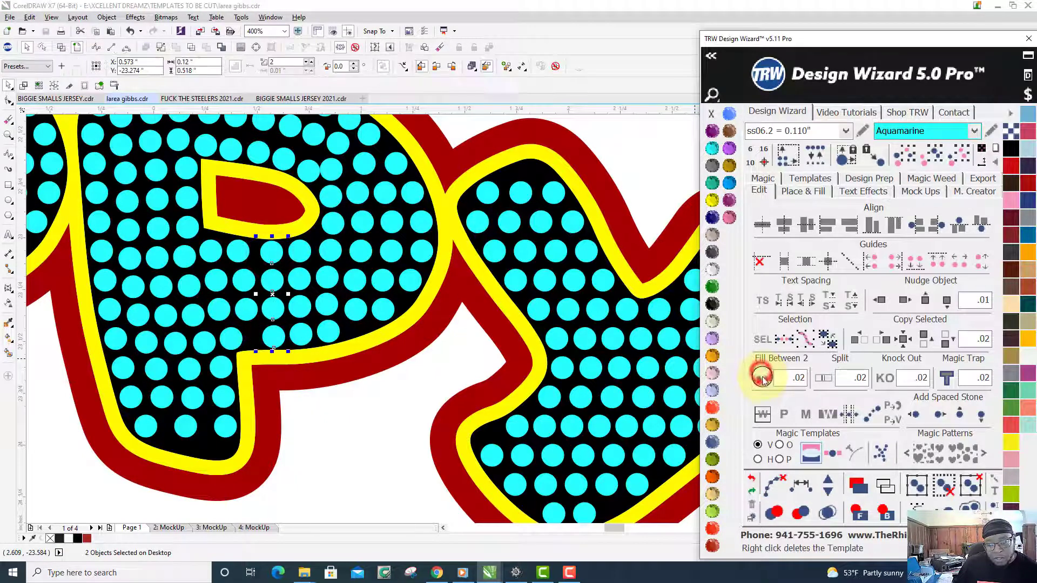
{"action": "left_click", "coordinate": [754, 485]}
{"action": "scroll", "coordinate": [359, 428], "scroll_direction": "down", "scroll_amount": 2}
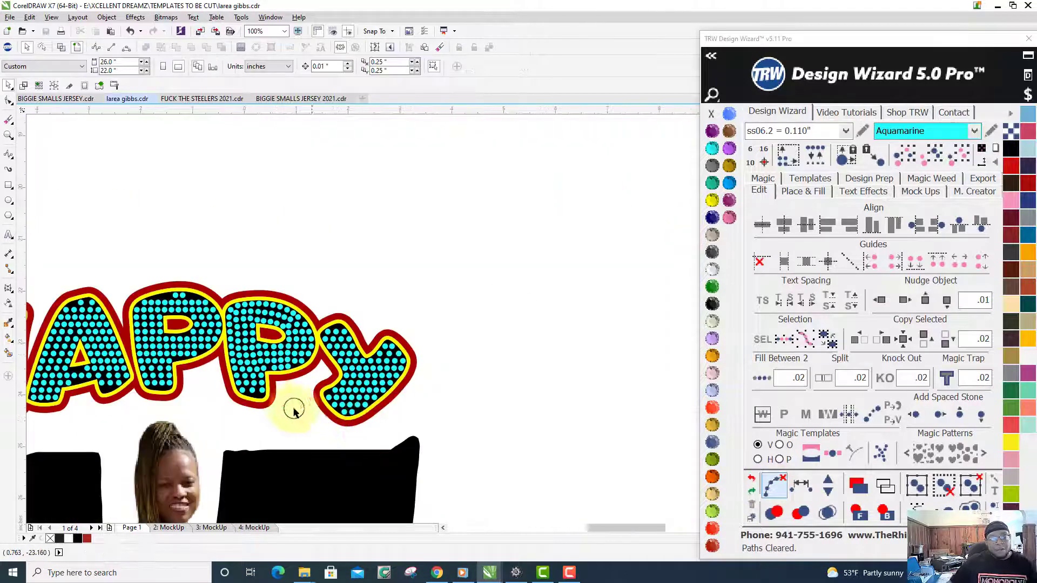
{"action": "scroll", "coordinate": [262, 400], "scroll_direction": "up", "scroll_amount": 6}
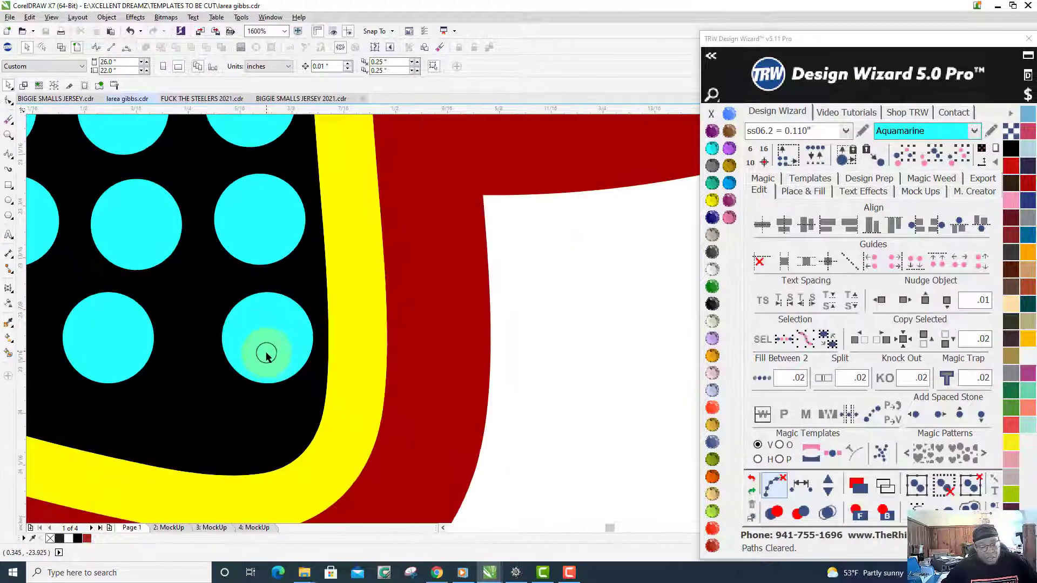
Move the stem's lower corner stone down to the bottom edge and shift the neighbouring bottom stone toward the outer side of the P
{"action": "left_click", "coordinate": [266, 352]}
{"action": "left_click_drag", "start_coordinate": [266, 351], "coordinate": [267, 429]}
{"action": "left_click_drag", "start_coordinate": [106, 409], "coordinate": [83, 419]}
{"action": "scroll", "coordinate": [157, 409], "scroll_direction": "down", "scroll_amount": 2}
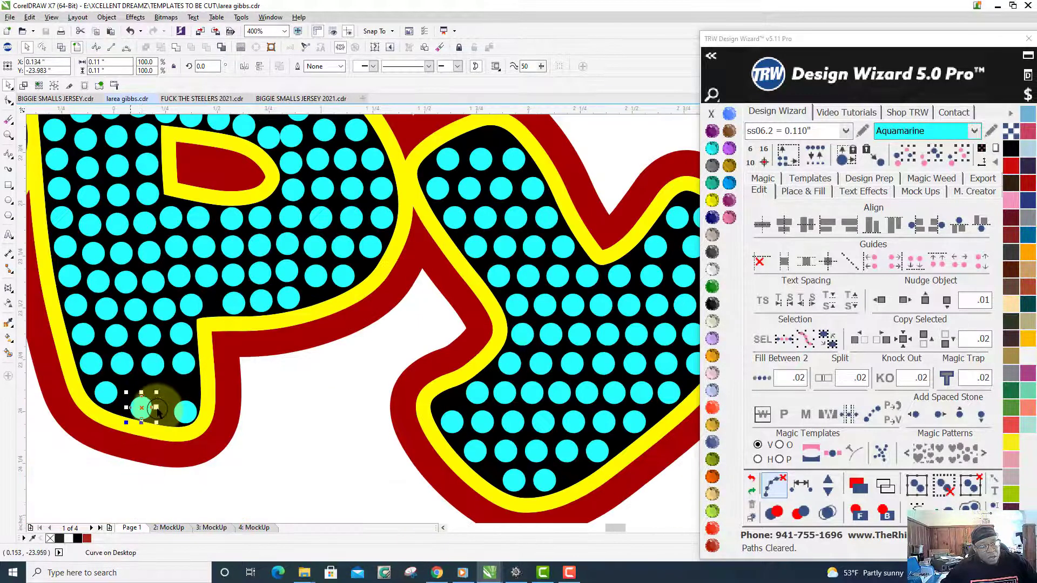
Evenly respace the stones along the stem's outer edge and around the bottom to the corner, add two stones, and clear the path
{"action": "left_click", "coordinate": [60, 218]}
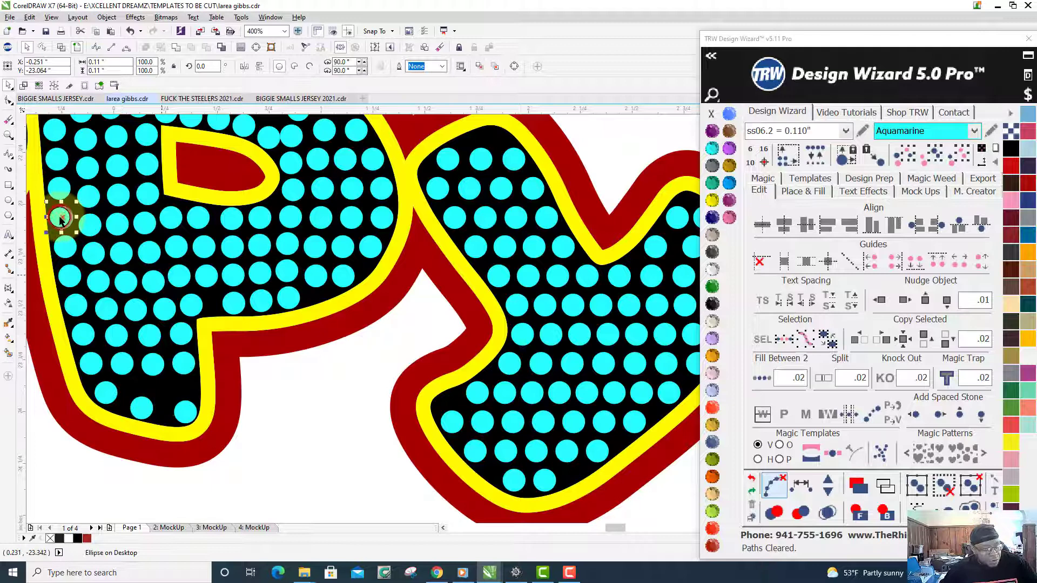
{"action": "left_click", "coordinate": [65, 248], "text": "shift"}
{"action": "left_click", "coordinate": [72, 277], "text": "shift"}
{"action": "left_click", "coordinate": [76, 306], "text": "shift"}
{"action": "left_click", "coordinate": [83, 334], "text": "shift"}
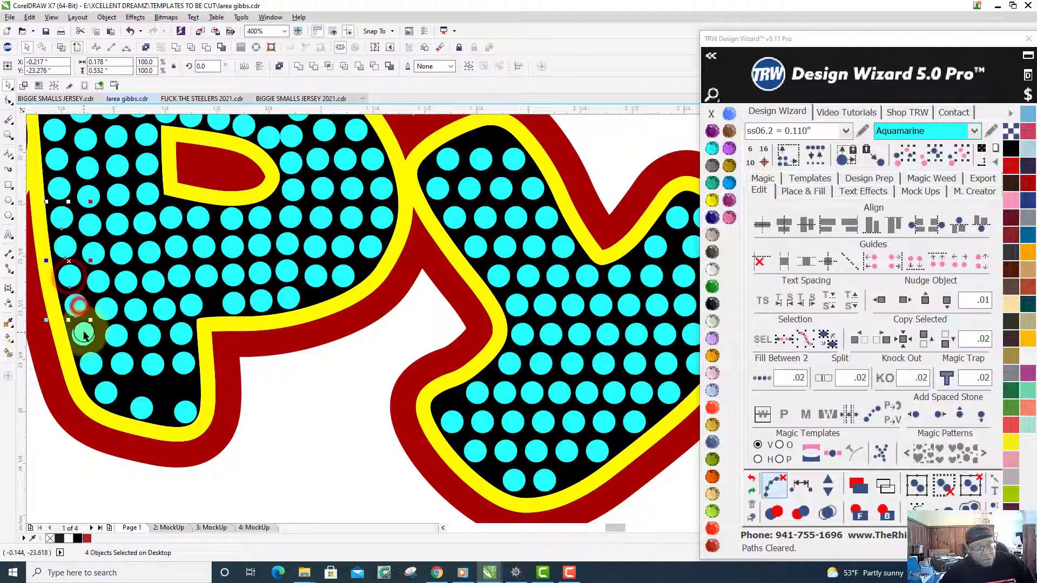
{"action": "left_click", "coordinate": [93, 365], "text": "shift"}
{"action": "left_click", "coordinate": [106, 393], "text": "shift"}
{"action": "left_click", "coordinate": [141, 407], "text": "shift"}
{"action": "left_click", "coordinate": [185, 414], "text": "shift"}
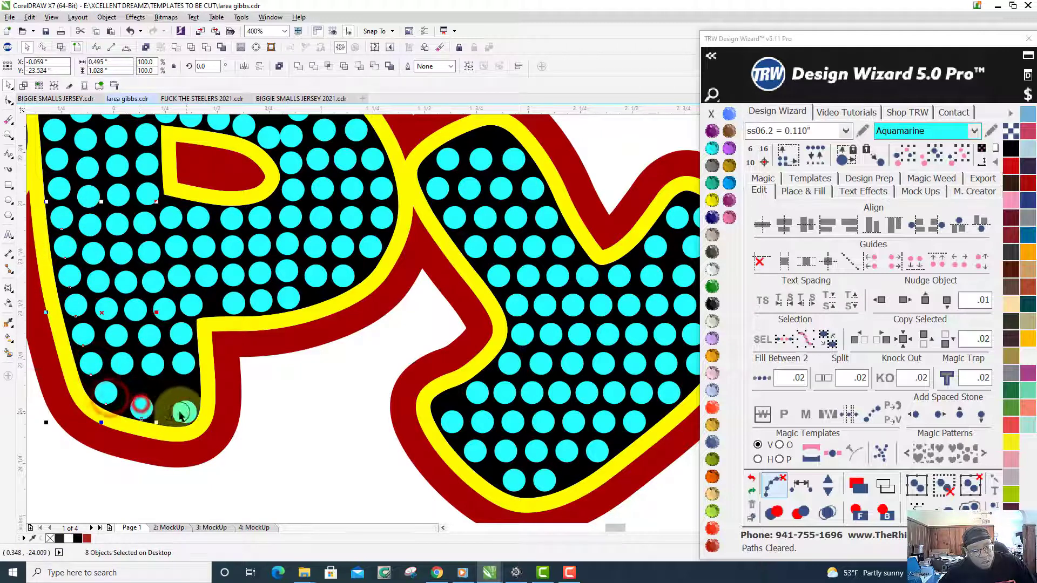
{"action": "left_click", "coordinate": [803, 487]}
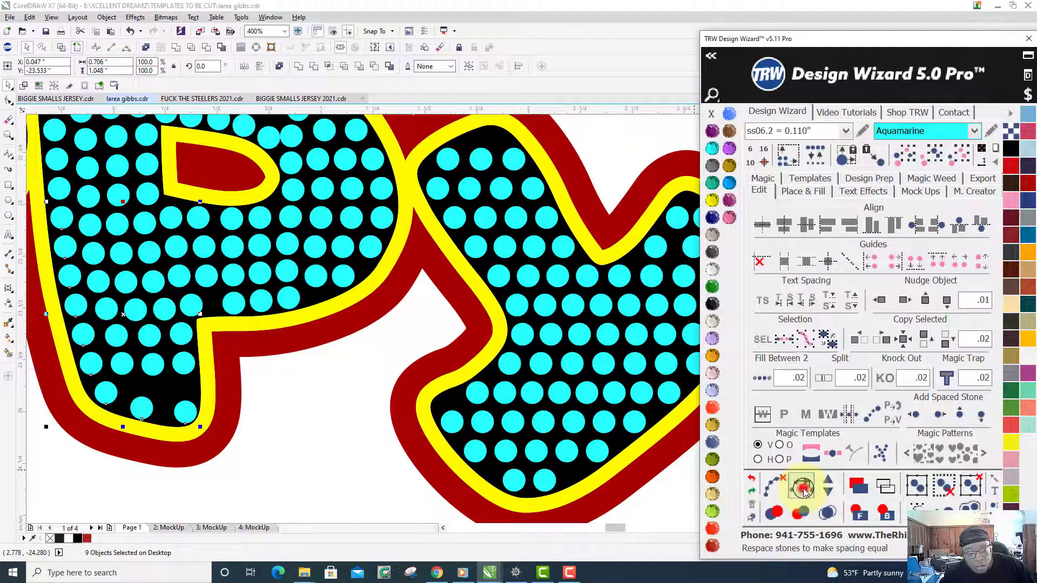
{"action": "left_click", "coordinate": [829, 481]}
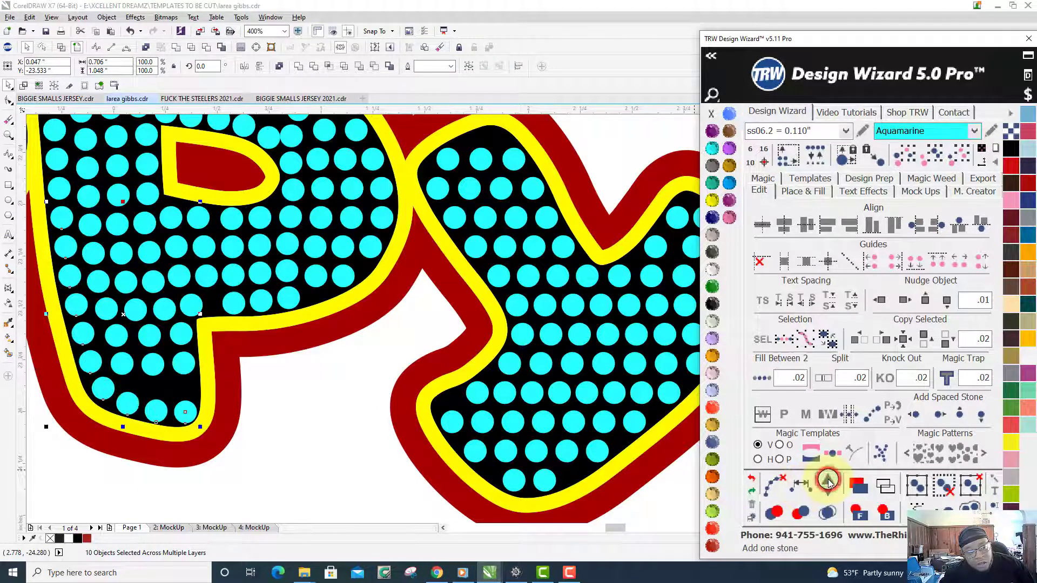
{"action": "left_click", "coordinate": [776, 486]}
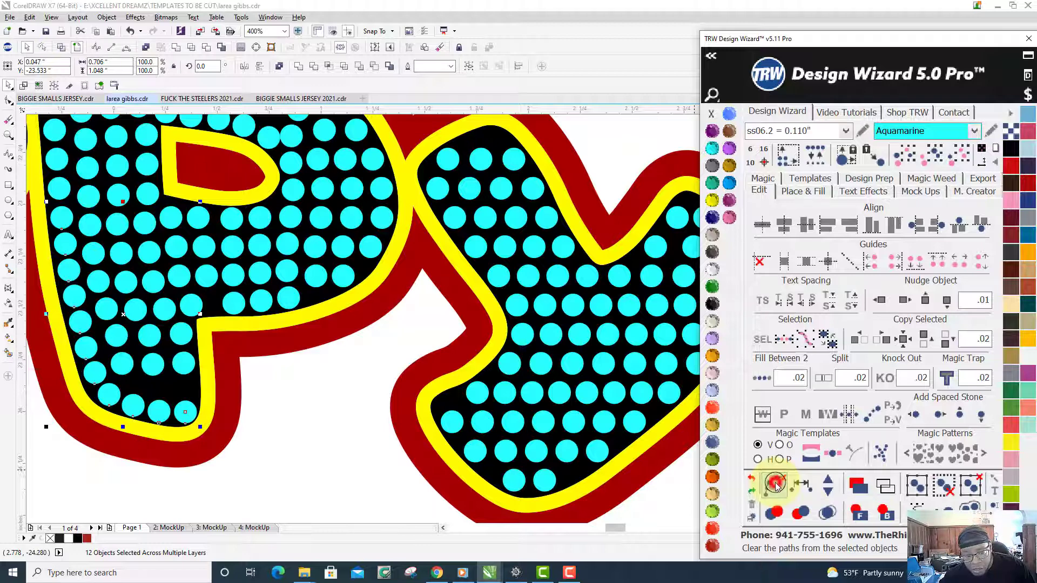
{"action": "left_click", "coordinate": [287, 392]}
Evenly respace the column along the stem's inner edge, from the bottom corner to the bowl, with one stone added, and clear its path
{"action": "scroll", "coordinate": [290, 382], "scroll_direction": "down", "scroll_amount": 3}
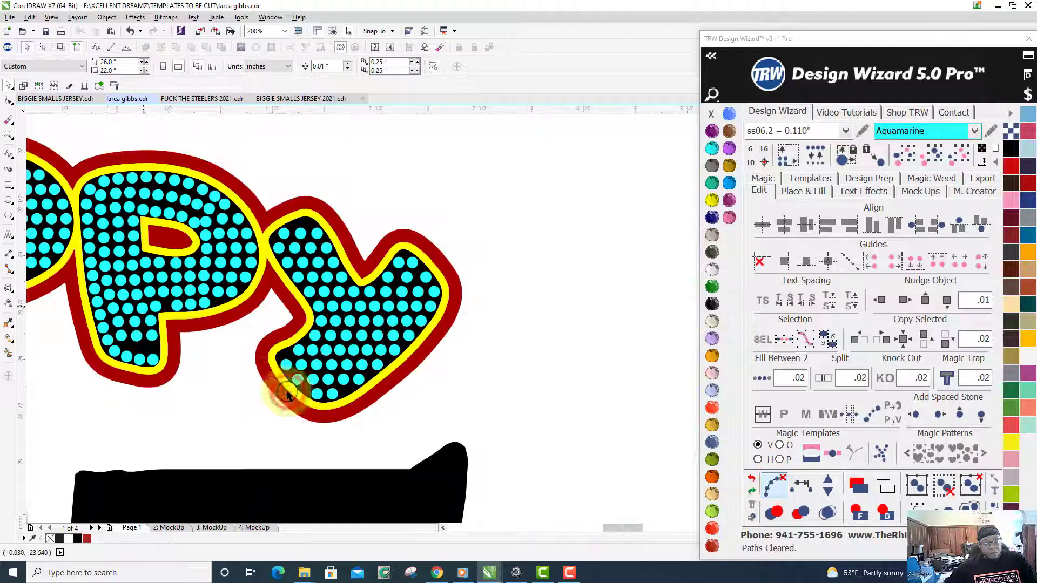
{"action": "scroll", "coordinate": [157, 358], "scroll_direction": "up", "scroll_amount": 3}
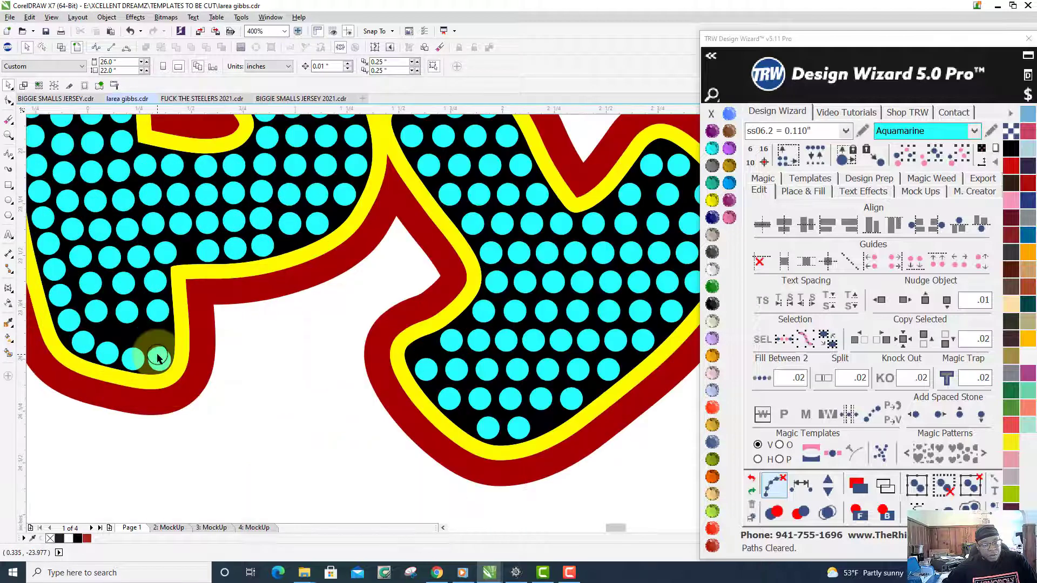
{"action": "left_click", "coordinate": [157, 358]}
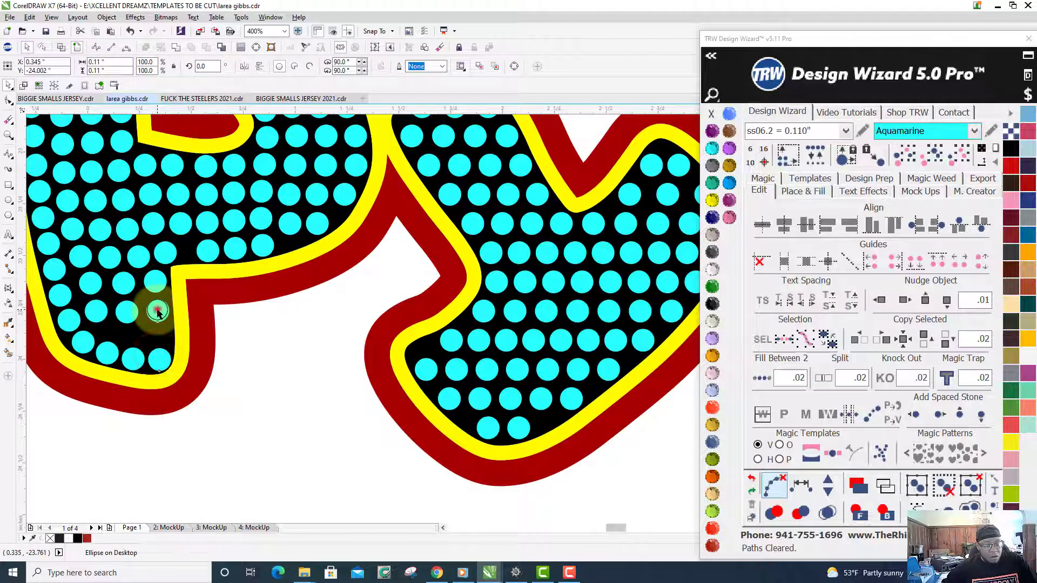
{"action": "left_click", "coordinate": [157, 312], "text": "shift"}
{"action": "left_click", "coordinate": [154, 278], "text": "shift"}
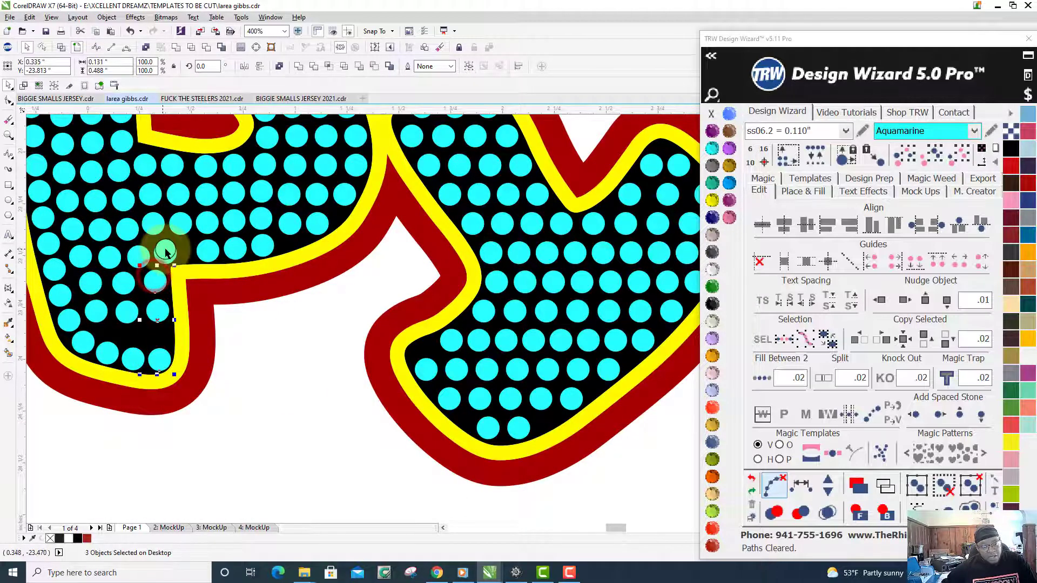
{"action": "left_click", "coordinate": [801, 487]}
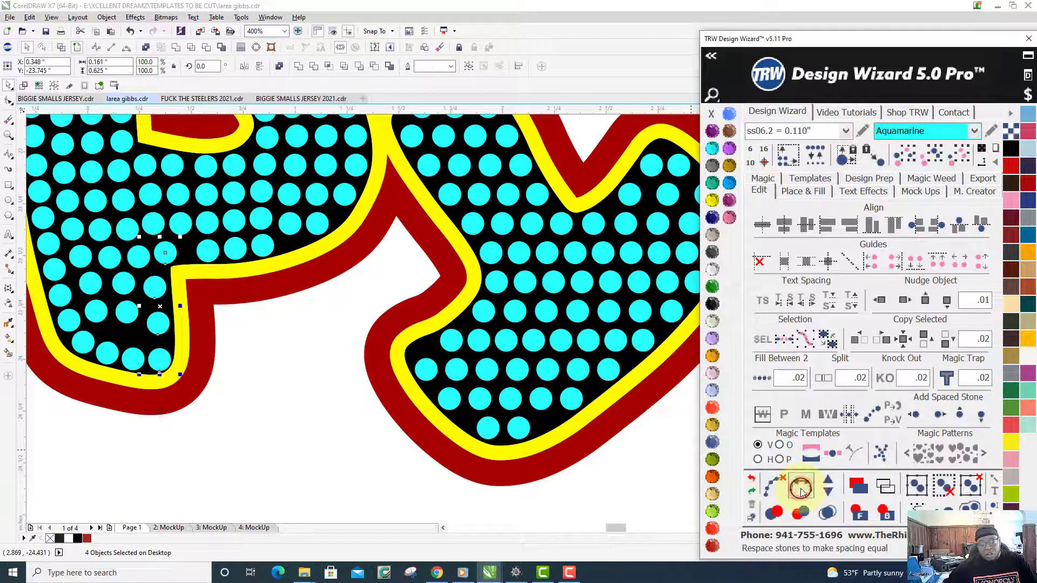
{"action": "left_click", "coordinate": [830, 482]}
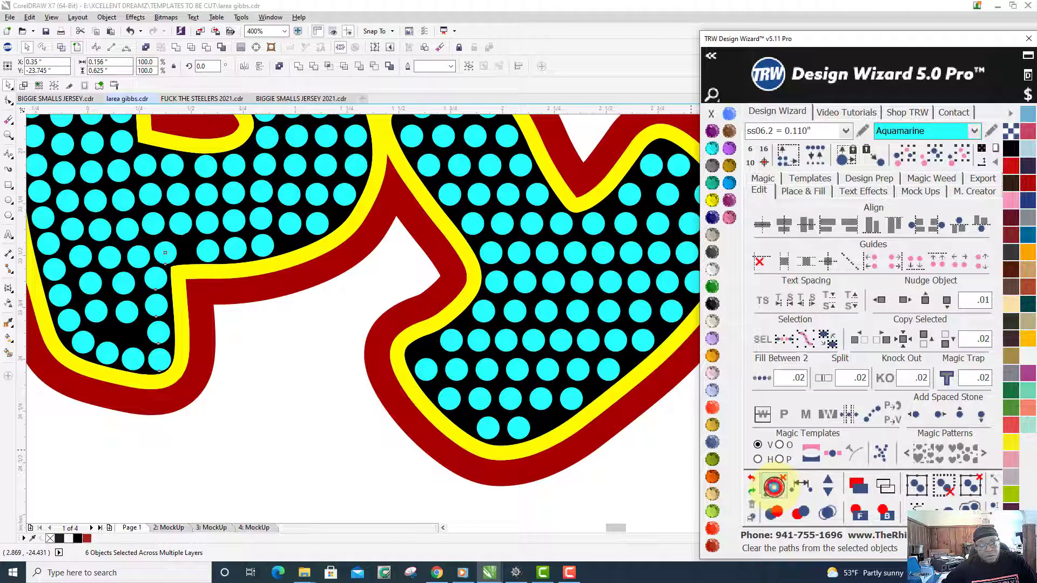
{"action": "left_click", "coordinate": [260, 389]}
Evenly respace the long column from the bottom-edge stone beside the corner up to the P's top edge, add one stone, and clear its path
{"action": "scroll", "coordinate": [108, 348], "scroll_direction": "up", "scroll_amount": 1}
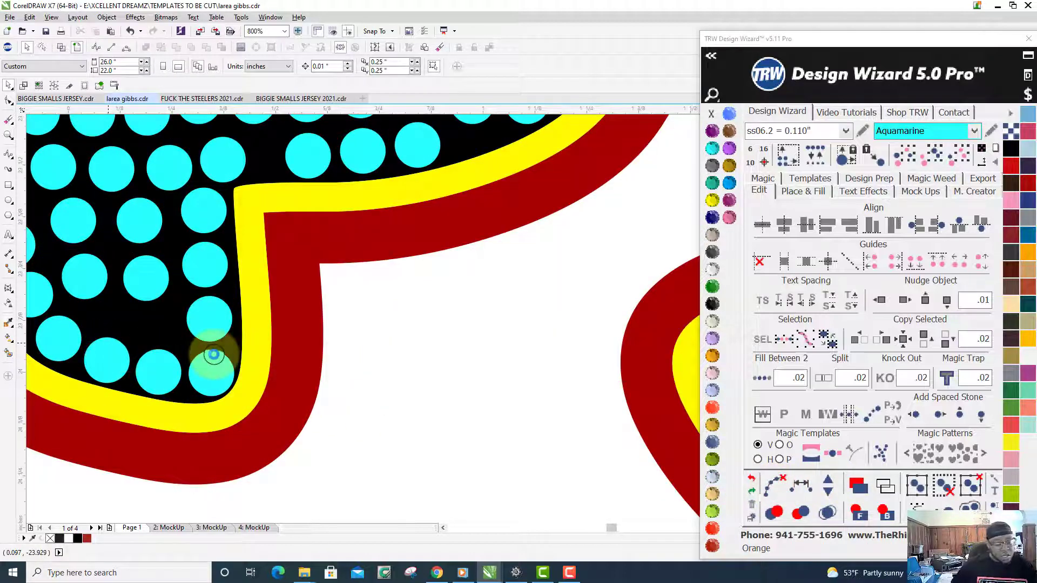
{"action": "left_click", "coordinate": [158, 371]}
{"action": "scroll", "coordinate": [162, 371], "scroll_direction": "down", "scroll_amount": 1}
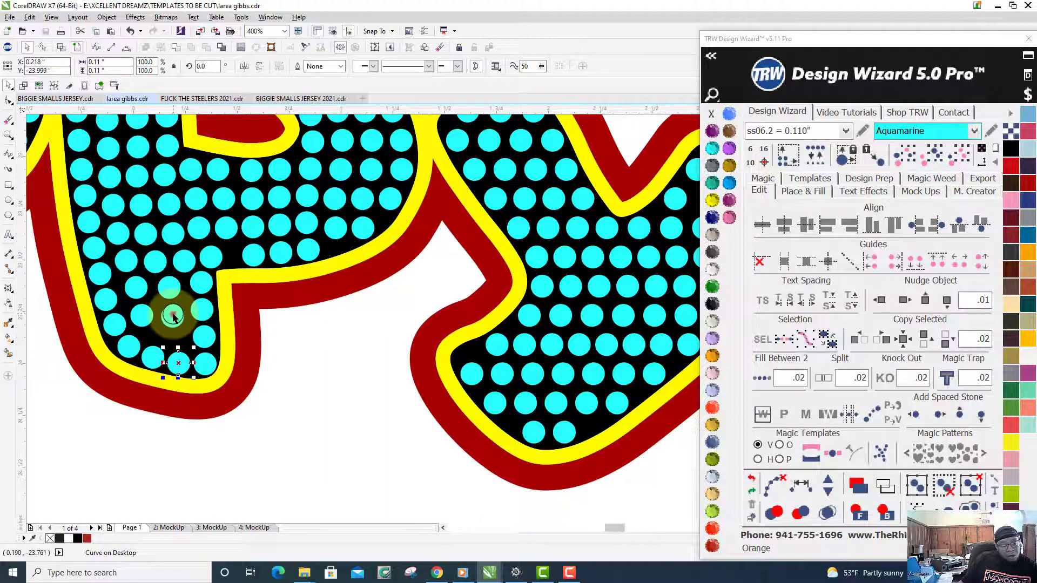
{"action": "left_click", "coordinate": [173, 316], "text": "shift"}
{"action": "left_click", "coordinate": [169, 288], "text": "shift"}
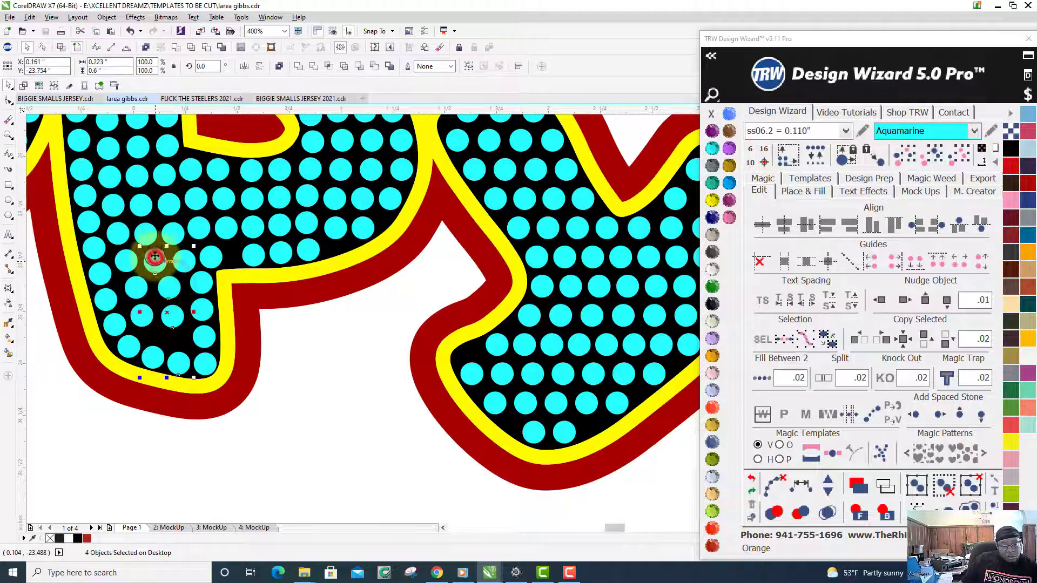
{"action": "left_click", "coordinate": [145, 232], "text": "shift"}
{"action": "left_click", "coordinate": [140, 203], "text": "shift"}
{"action": "left_click", "coordinate": [137, 174], "text": "shift"}
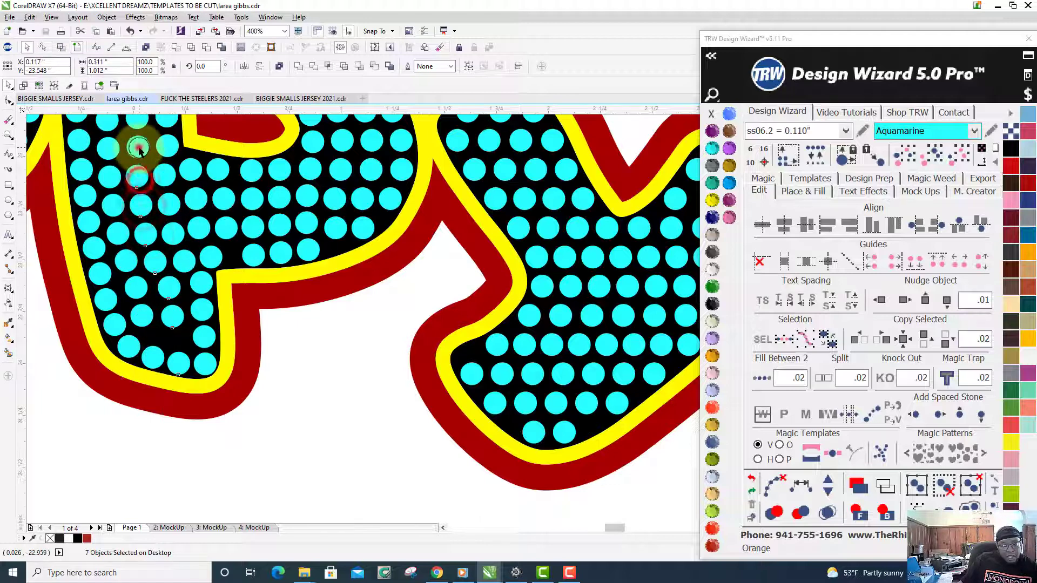
{"action": "left_click", "coordinate": [139, 149], "text": "shift"}
{"action": "scroll", "coordinate": [115, 131], "scroll_direction": "down", "scroll_amount": 1}
{"action": "scroll", "coordinate": [114, 124], "scroll_direction": "down", "scroll_amount": 1}
{"action": "scroll", "coordinate": [111, 119], "scroll_direction": "up", "scroll_amount": 2}
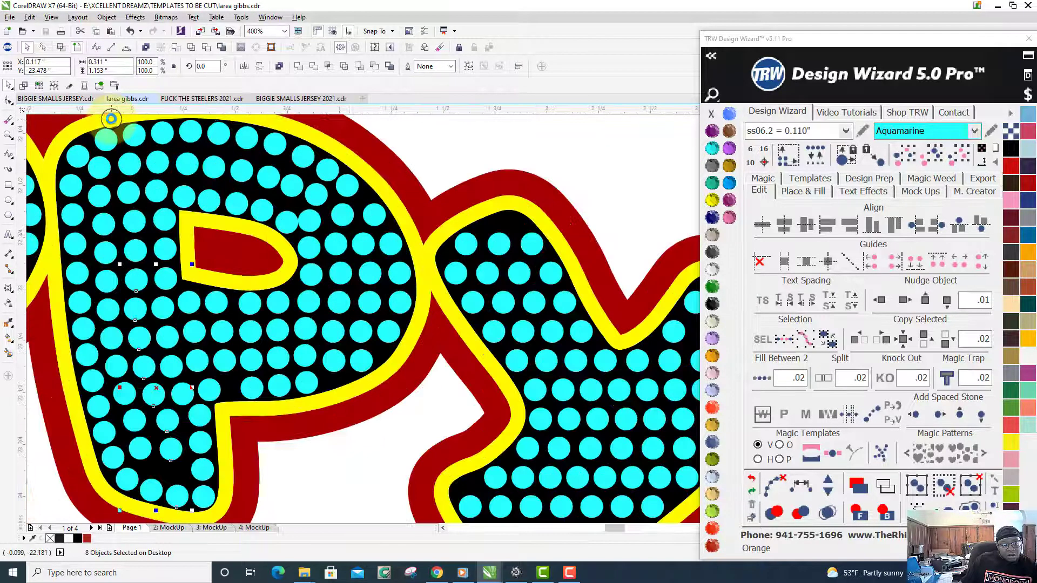
{"action": "left_click", "coordinate": [136, 250], "text": "shift"}
{"action": "left_click", "coordinate": [134, 221], "text": "shift"}
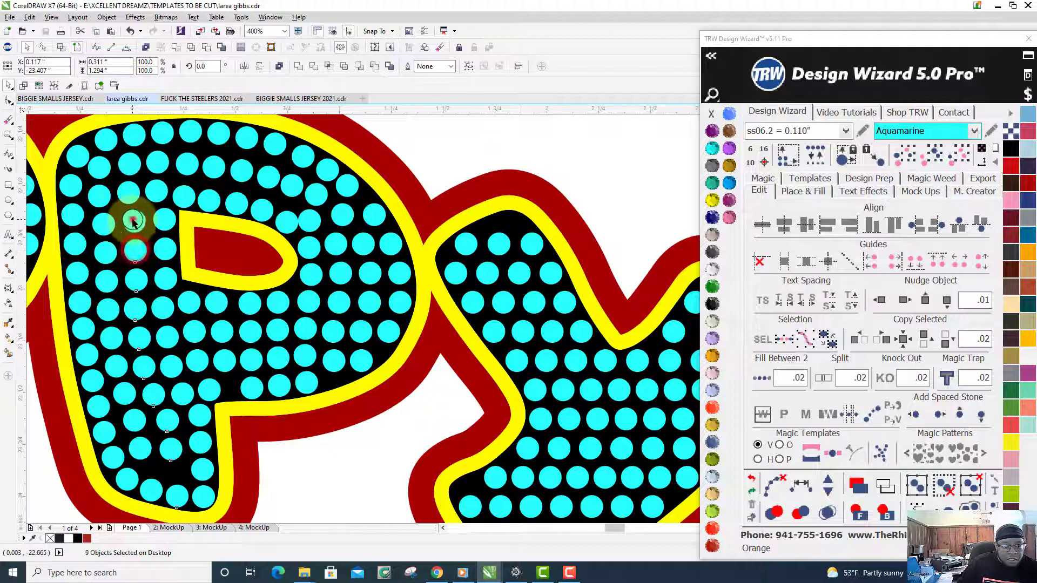
{"action": "left_click", "coordinate": [127, 190], "text": "shift"}
{"action": "left_click", "coordinate": [134, 138], "text": "shift"}
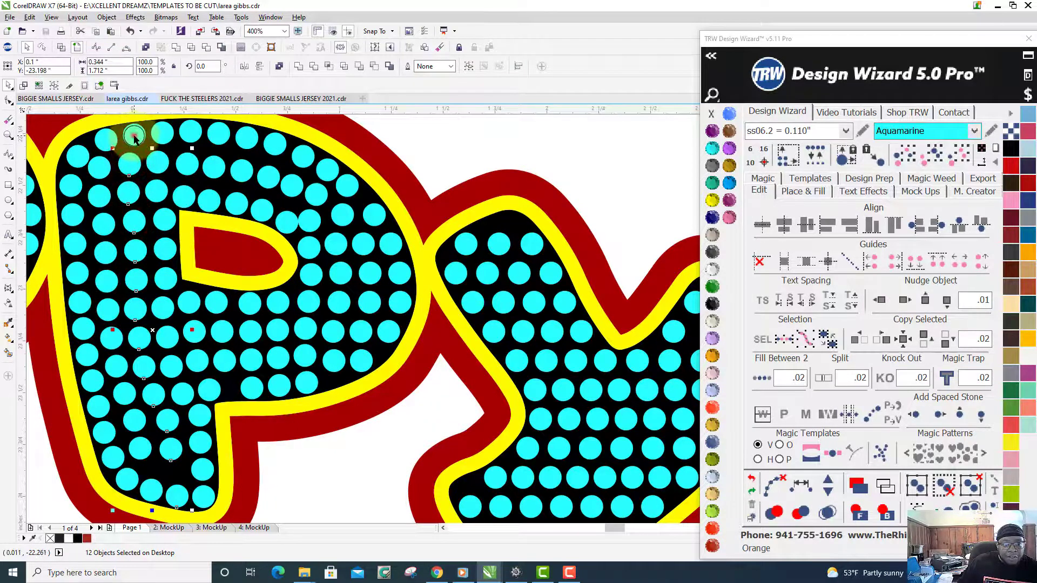
{"action": "left_click", "coordinate": [160, 136], "text": "shift"}
{"action": "left_click", "coordinate": [800, 485]}
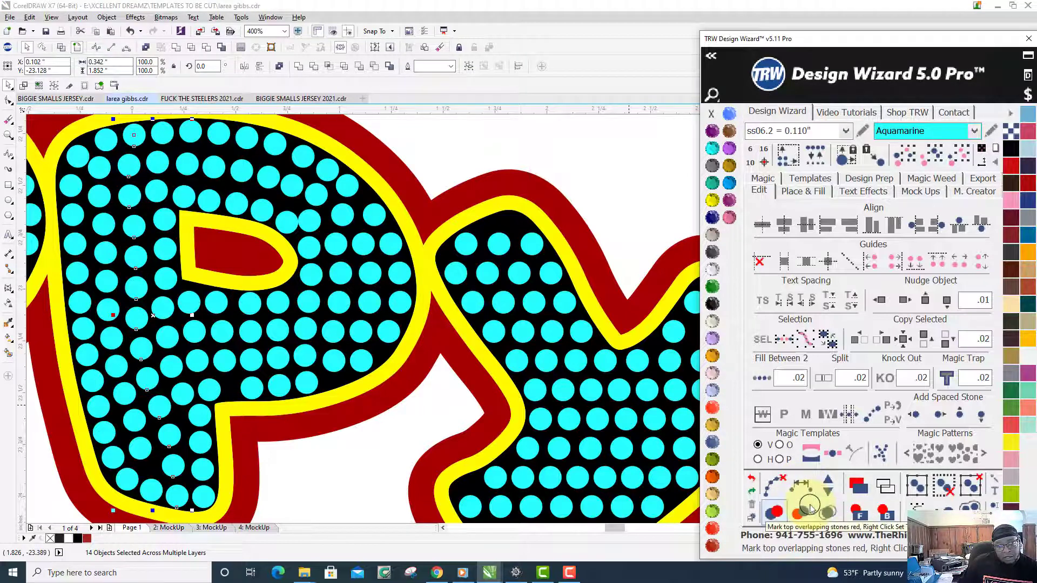
{"action": "left_click", "coordinate": [830, 484]}
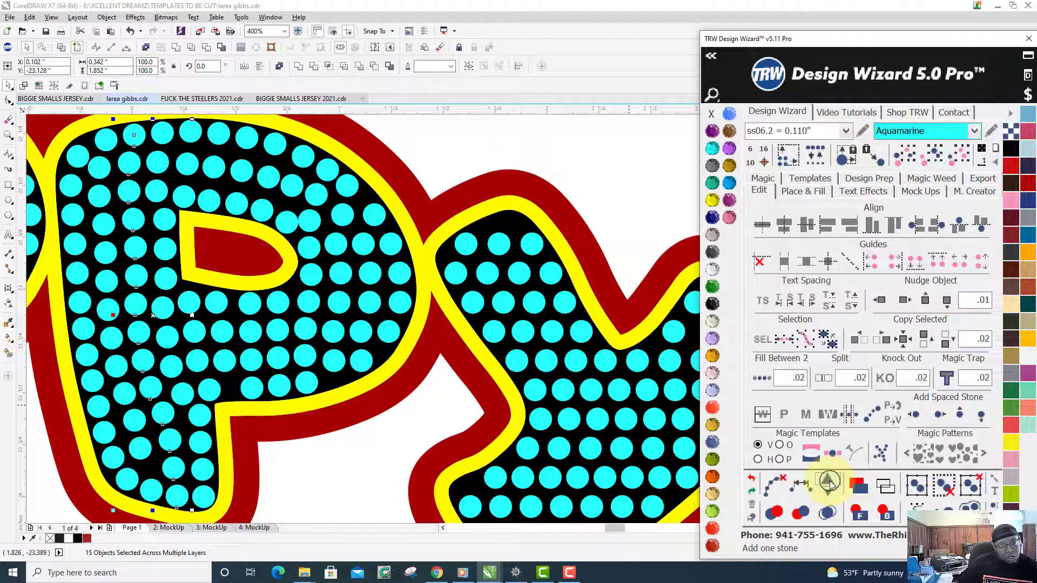
{"action": "left_click", "coordinate": [774, 484]}
{"action": "left_click", "coordinate": [331, 457]}
Move the lowest stone of the second column in the P's stem down into the gap above the bottom edge
{"action": "scroll", "coordinate": [332, 458], "scroll_direction": "down", "scroll_amount": 2}
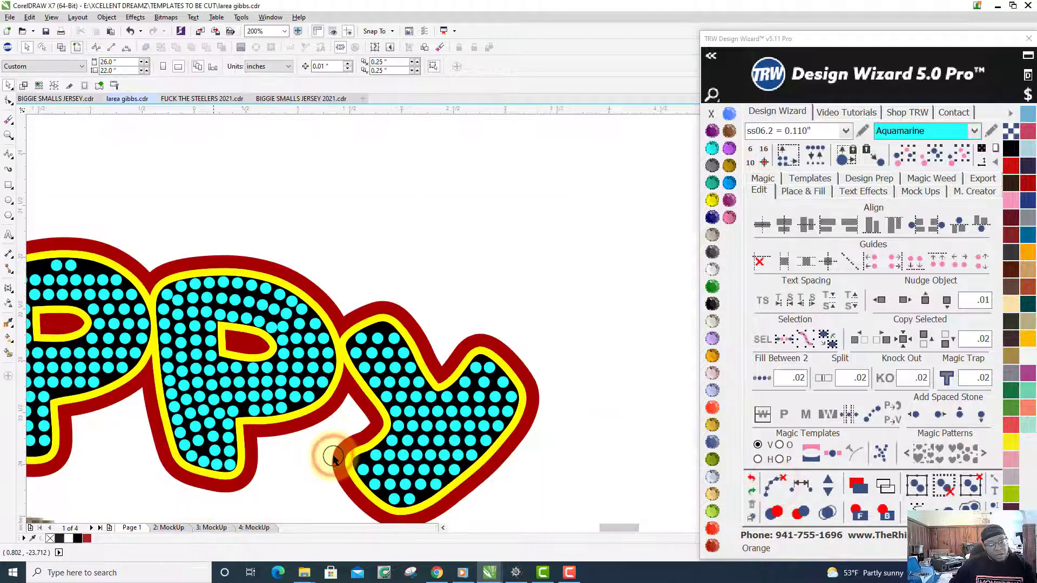
{"action": "scroll", "coordinate": [333, 456], "scroll_direction": "up", "scroll_amount": 2}
{"action": "scroll", "coordinate": [333, 457], "scroll_direction": "up", "scroll_amount": 2}
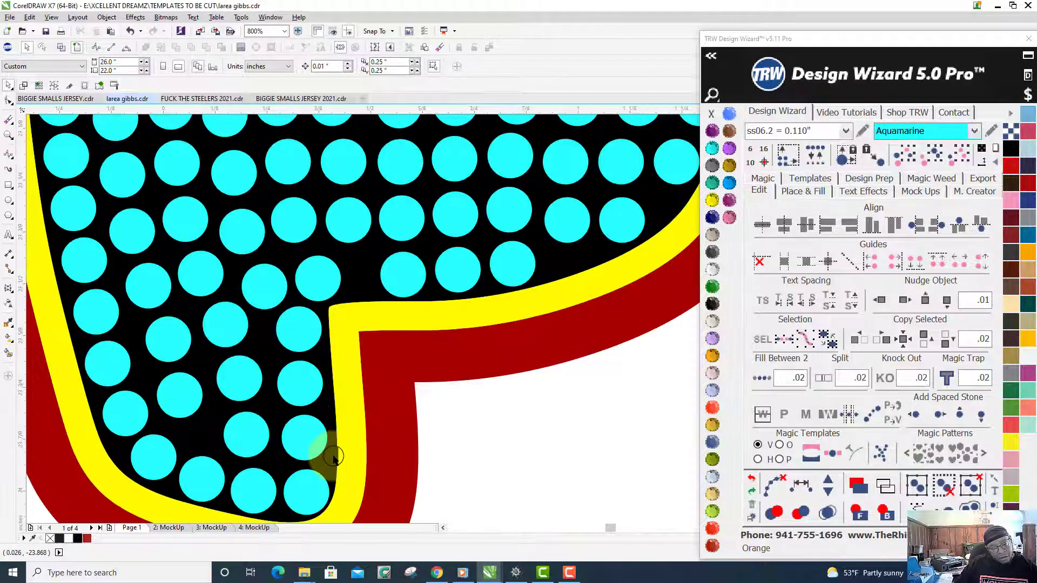
{"action": "scroll", "coordinate": [333, 457], "scroll_direction": "down", "scroll_amount": 1}
{"action": "scroll", "coordinate": [331, 454], "scroll_direction": "up", "scroll_amount": 2}
{"action": "scroll", "coordinate": [272, 447], "scroll_direction": "down", "scroll_amount": 1}
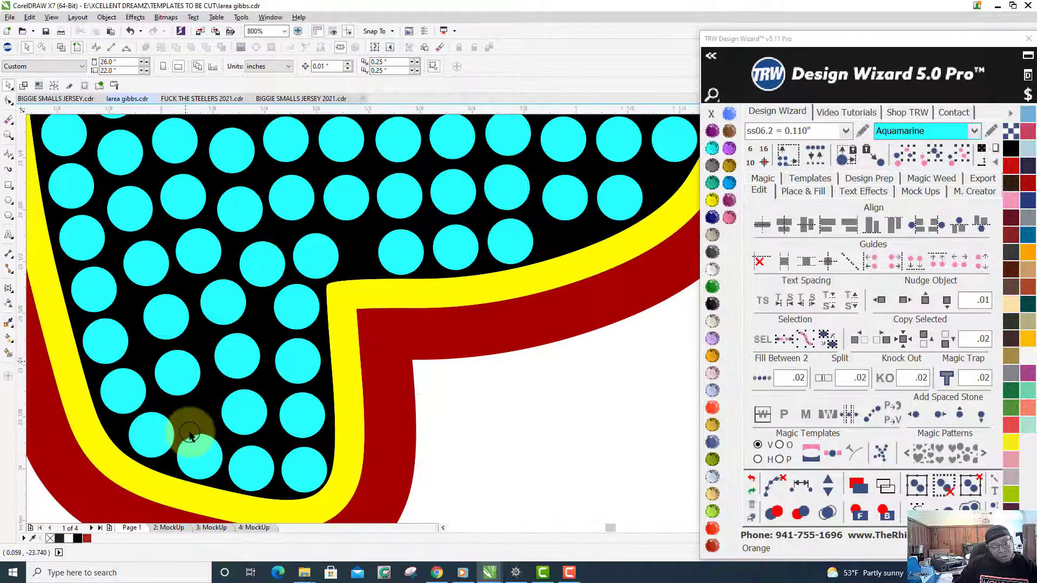
{"action": "scroll", "coordinate": [189, 434], "scroll_direction": "up", "scroll_amount": 2}
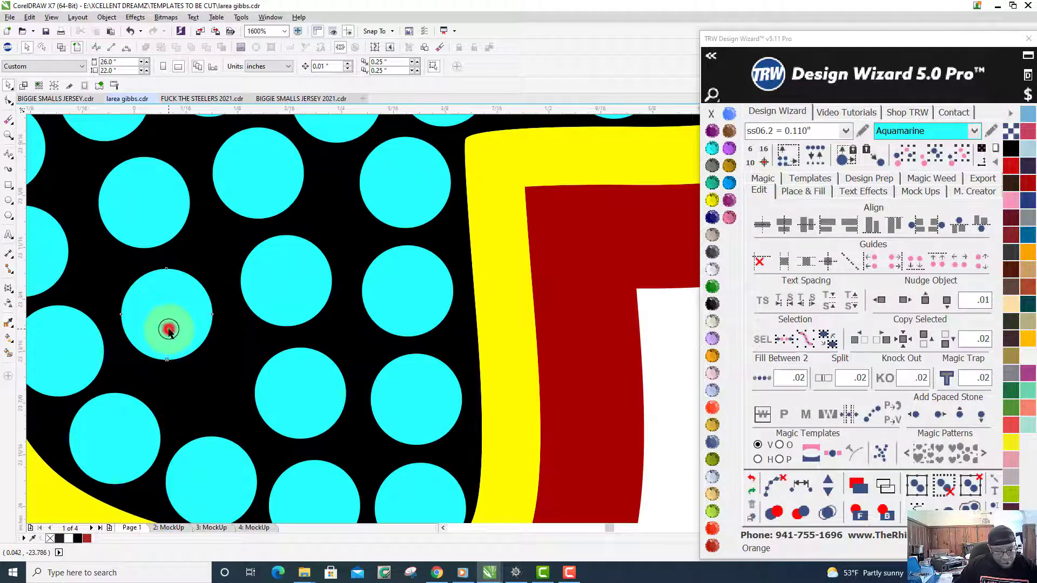
{"action": "left_click_drag", "start_coordinate": [167, 329], "coordinate": [199, 385]}
Evenly respace the stem's second column from the moved stone up to the P's top edge, and clear its path
{"action": "scroll", "coordinate": [199, 384], "scroll_direction": "down", "scroll_amount": 1}
{"action": "left_click", "coordinate": [171, 300], "text": "shift"}
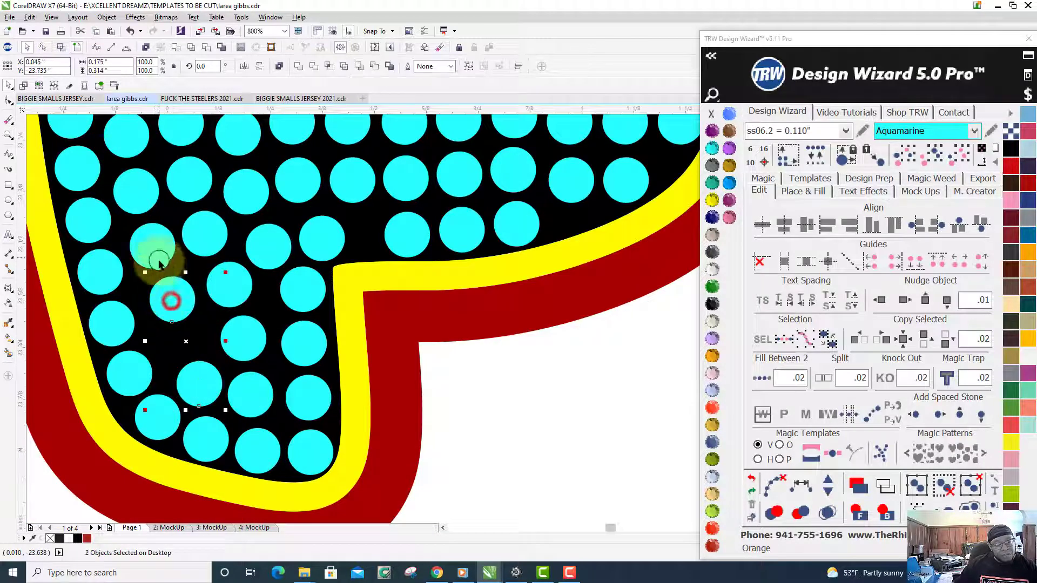
{"action": "left_click", "coordinate": [152, 247], "text": "shift"}
{"action": "left_click", "coordinate": [138, 193], "text": "shift"}
{"action": "left_click", "coordinate": [130, 132], "text": "shift"}
{"action": "scroll", "coordinate": [130, 131], "scroll_direction": "down", "scroll_amount": 1}
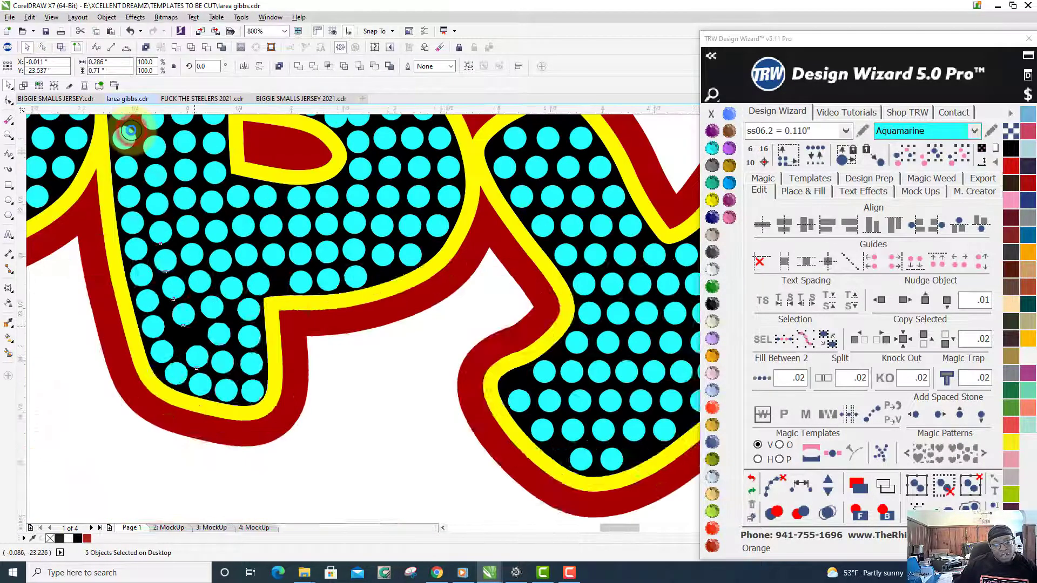
{"action": "scroll", "coordinate": [129, 132], "scroll_direction": "down", "scroll_amount": 2}
{"action": "scroll", "coordinate": [156, 265], "scroll_direction": "up", "scroll_amount": 1}
{"action": "scroll", "coordinate": [173, 351], "scroll_direction": "up", "scroll_amount": 1}
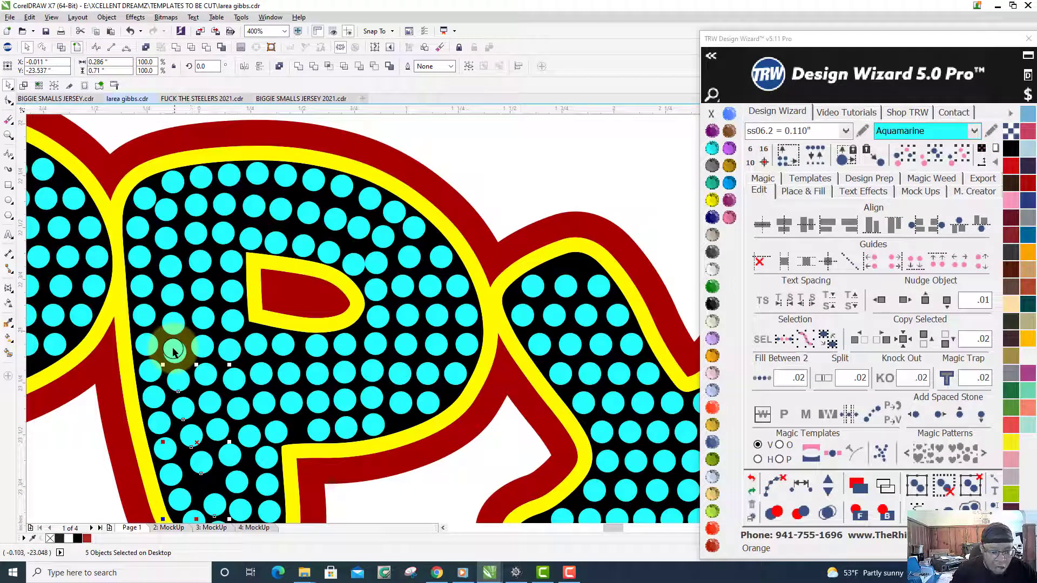
{"action": "left_click", "coordinate": [173, 351], "text": "shift"}
{"action": "left_click", "coordinate": [174, 323], "text": "shift"}
{"action": "left_click", "coordinate": [172, 295], "text": "shift"}
{"action": "left_click", "coordinate": [170, 265], "text": "shift"}
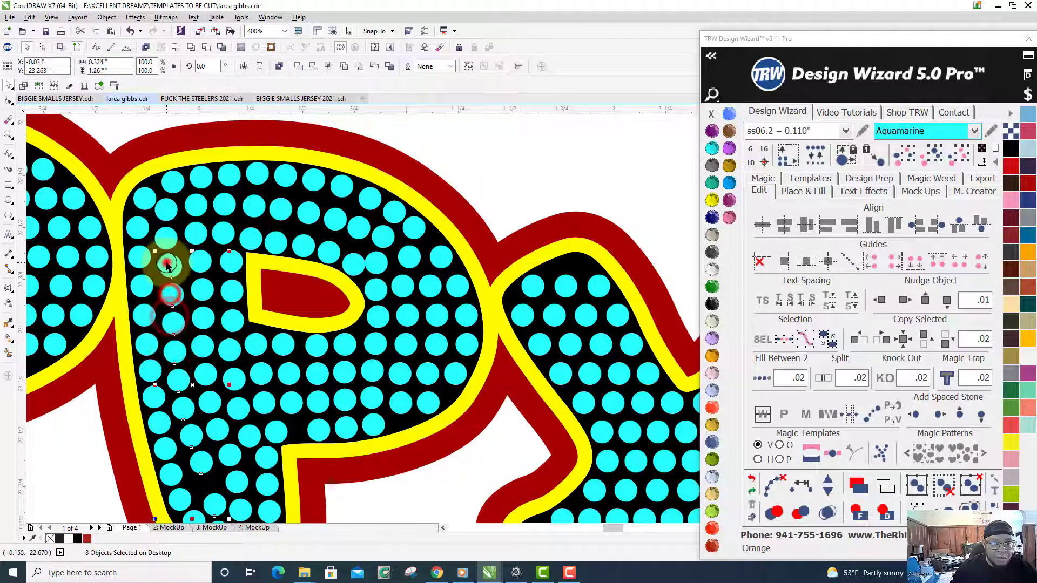
{"action": "left_click", "coordinate": [167, 238], "text": "shift"}
{"action": "left_click", "coordinate": [167, 207], "text": "shift"}
{"action": "left_click", "coordinate": [172, 184], "text": "shift"}
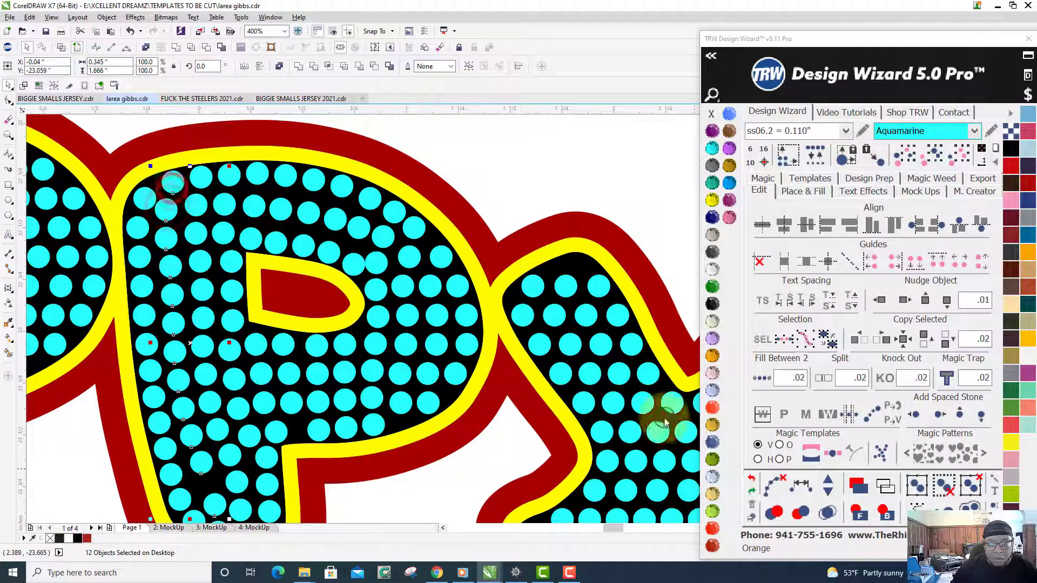
{"action": "left_click", "coordinate": [805, 486]}
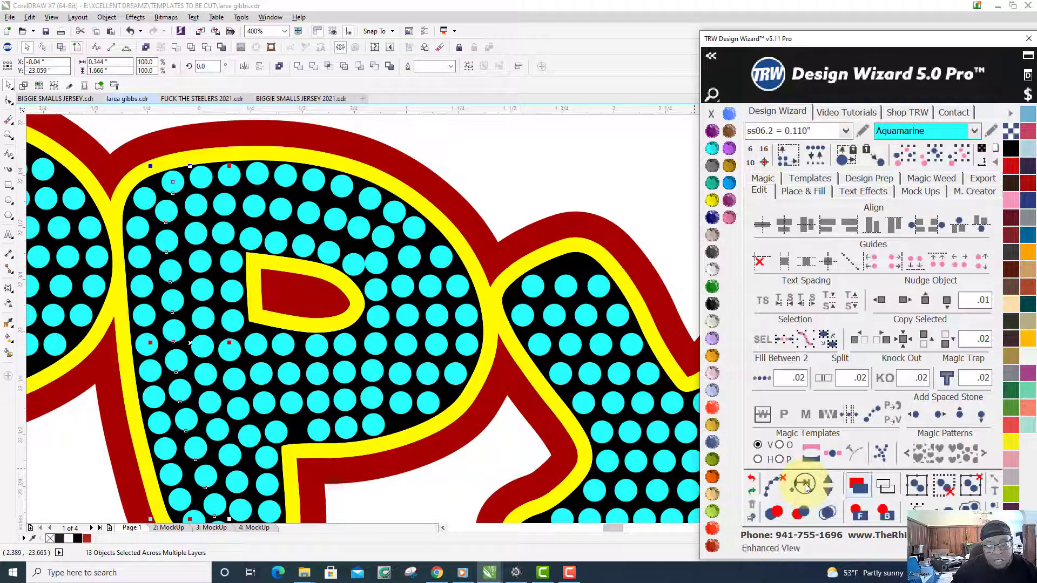
{"action": "left_click", "coordinate": [776, 483]}
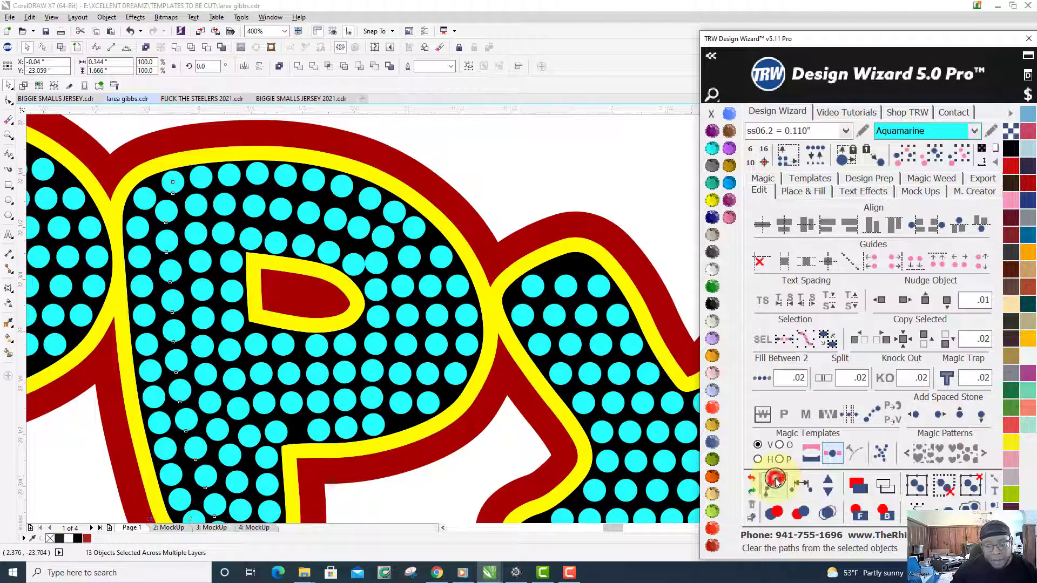
{"action": "left_click", "coordinate": [470, 143]}
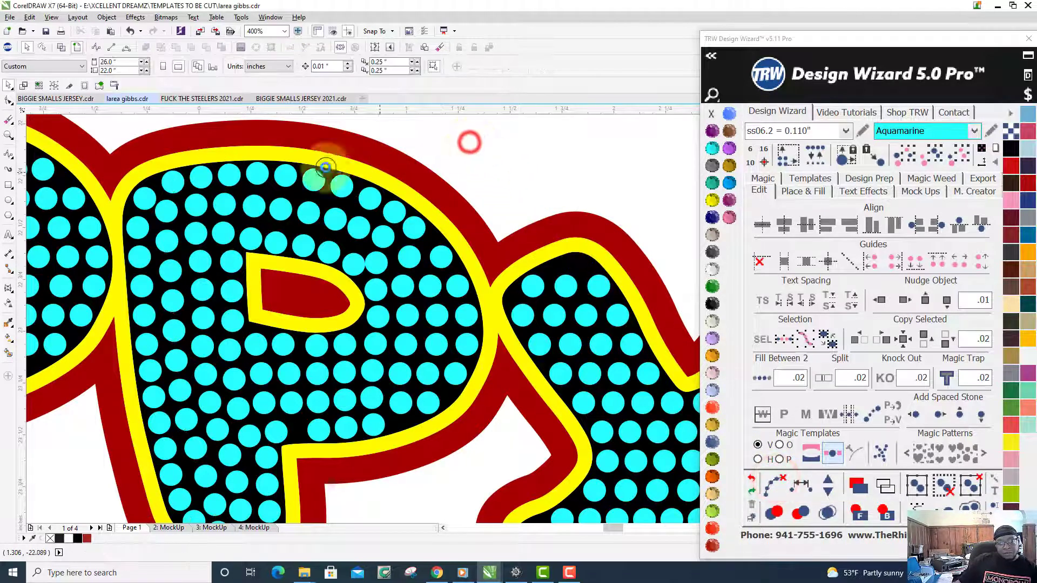
{"action": "scroll", "coordinate": [139, 204], "scroll_direction": "up", "scroll_amount": 2}
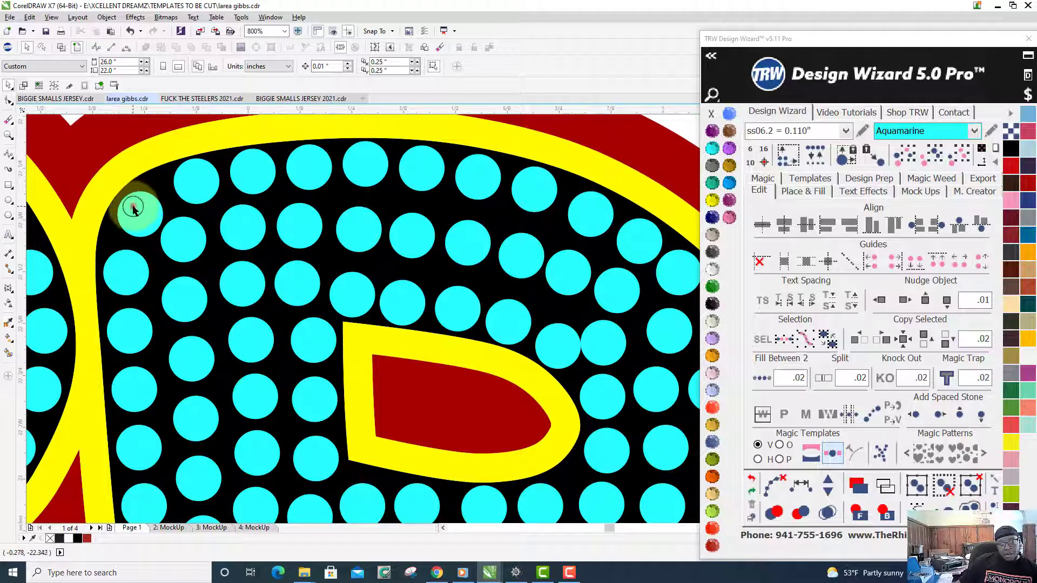
Evenly respace the second row across the P's bowl, from the upper corner stone to the bowl's outer edge, and clear its path
{"action": "left_click", "coordinate": [134, 208]}
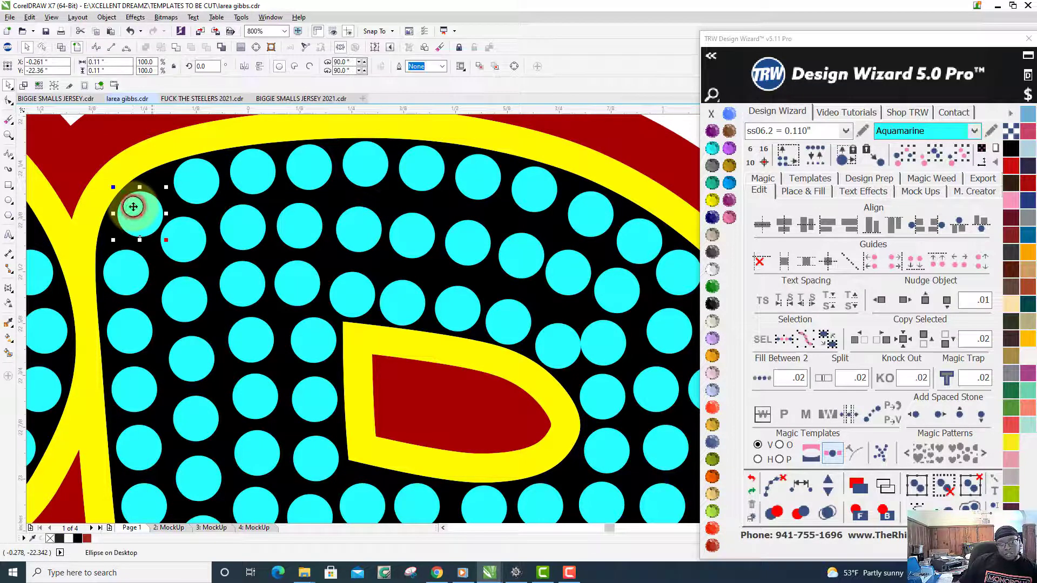
{"action": "left_click", "coordinate": [191, 238], "text": "shift"}
{"action": "left_click", "coordinate": [238, 227], "text": "shift"}
{"action": "left_click", "coordinate": [284, 227], "text": "shift"}
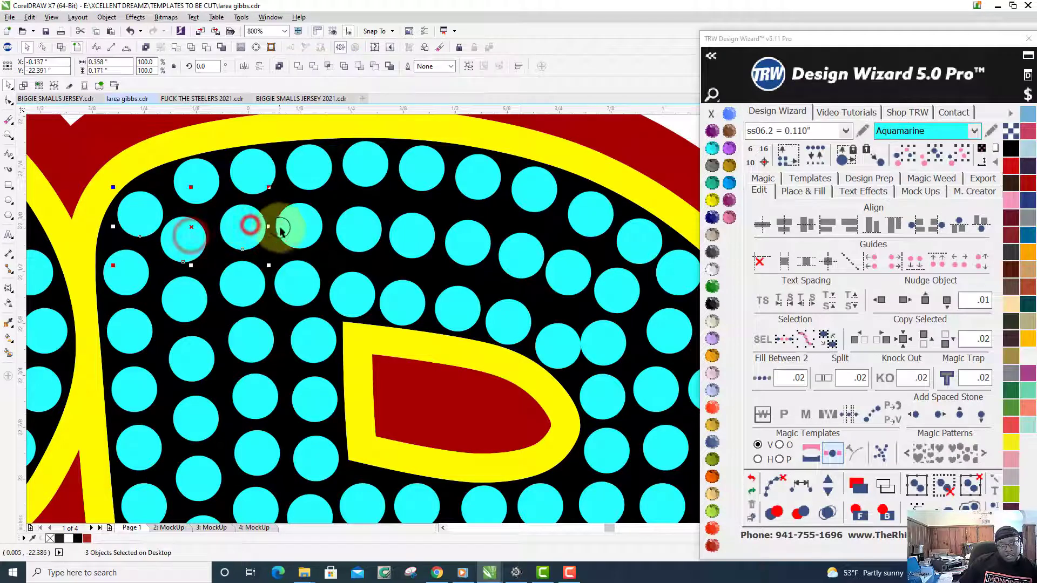
{"action": "left_click", "coordinate": [350, 228], "text": "shift"}
{"action": "left_click", "coordinate": [412, 238], "text": "shift"}
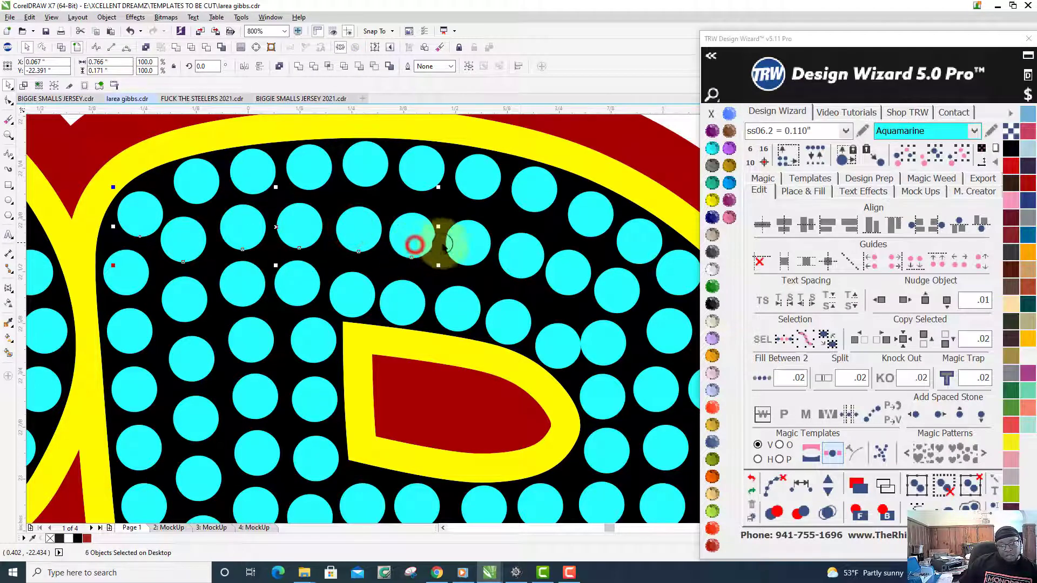
{"action": "left_click", "coordinate": [469, 243], "text": "shift"}
{"action": "left_click", "coordinate": [532, 258], "text": "shift"}
{"action": "left_click", "coordinate": [570, 271], "text": "shift"}
{"action": "left_click", "coordinate": [616, 288], "text": "shift"}
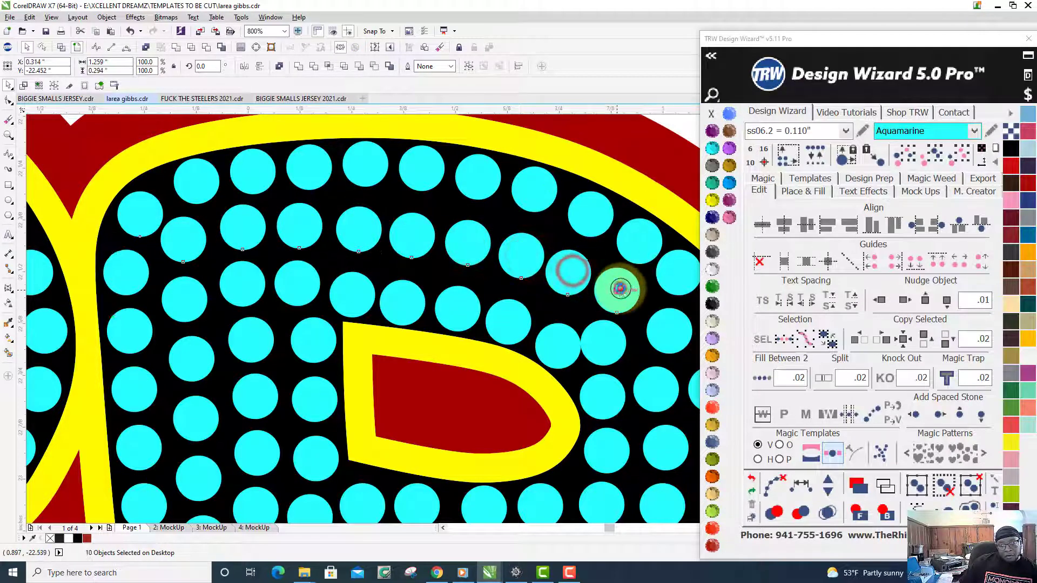
{"action": "left_click", "coordinate": [674, 277], "text": "shift"}
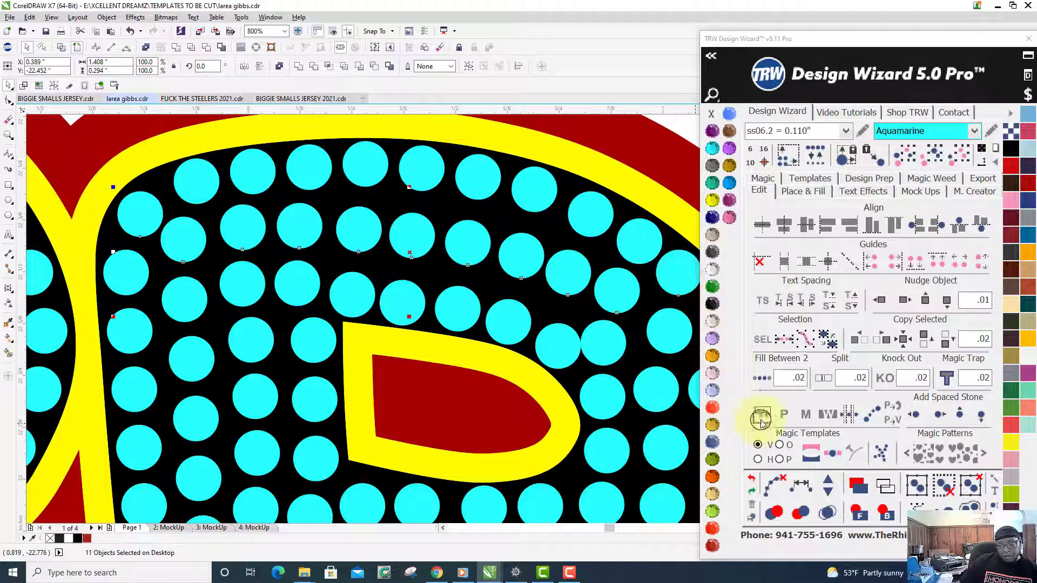
{"action": "left_click", "coordinate": [800, 486]}
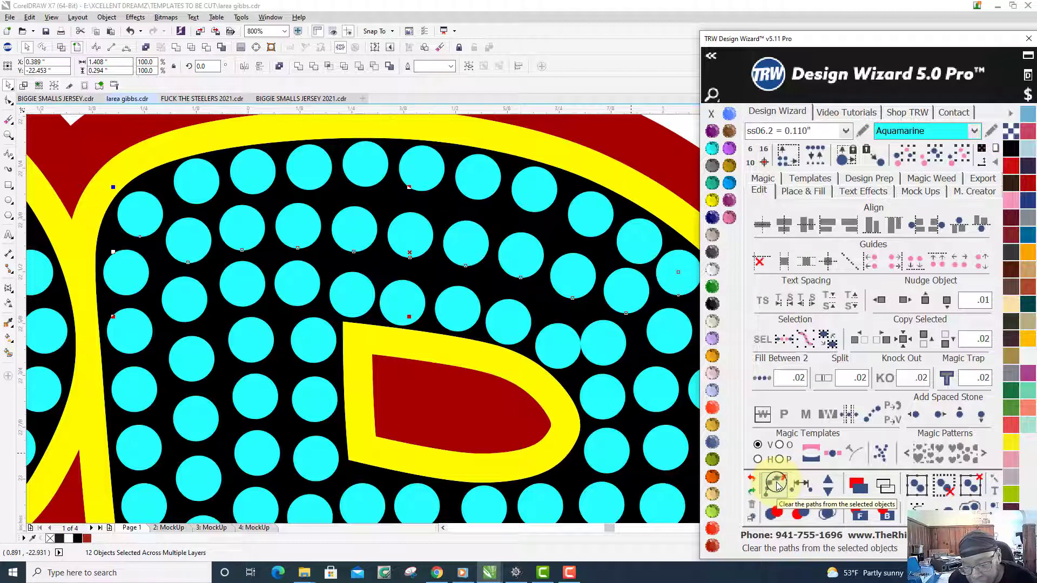
{"action": "left_click", "coordinate": [776, 484]}
Evenly respace the row directly above the P's counter, from the stem to the bowl's outer edge, and clear its path
{"action": "scroll", "coordinate": [343, 251], "scroll_direction": "down", "scroll_amount": 3}
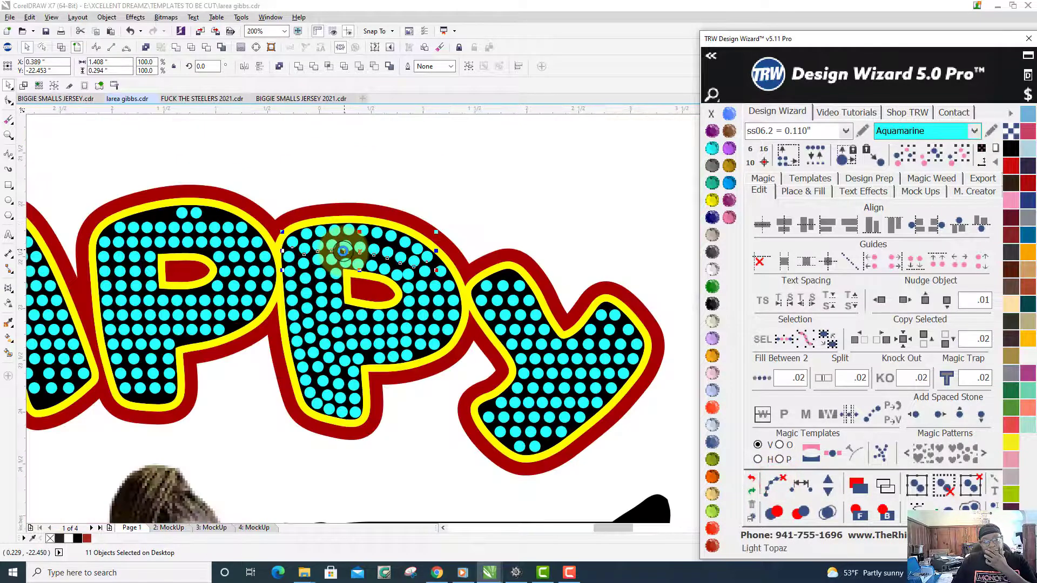
{"action": "scroll", "coordinate": [358, 278], "scroll_direction": "up", "scroll_amount": 3}
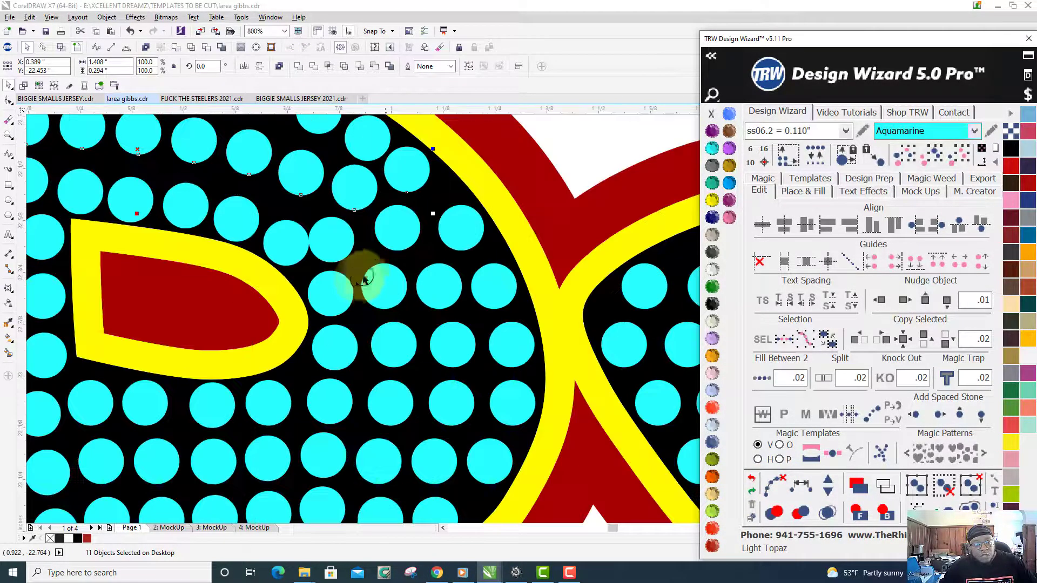
{"action": "left_click", "coordinate": [585, 135]}
{"action": "scroll", "coordinate": [585, 135], "scroll_direction": "down", "scroll_amount": 2}
{"action": "scroll", "coordinate": [585, 135], "scroll_direction": "up", "scroll_amount": 1}
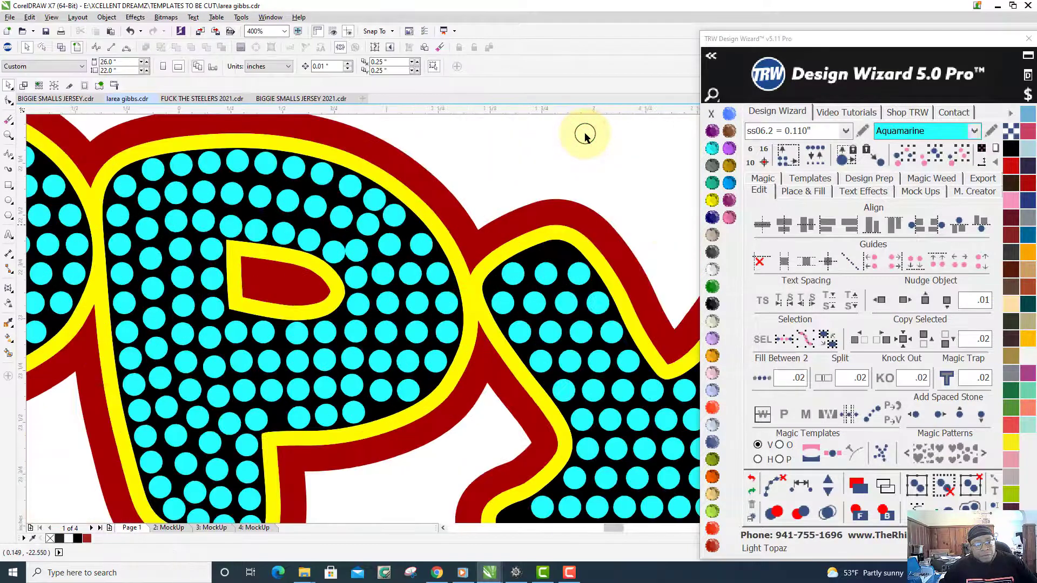
{"action": "scroll", "coordinate": [254, 221], "scroll_direction": "up", "scroll_amount": 2}
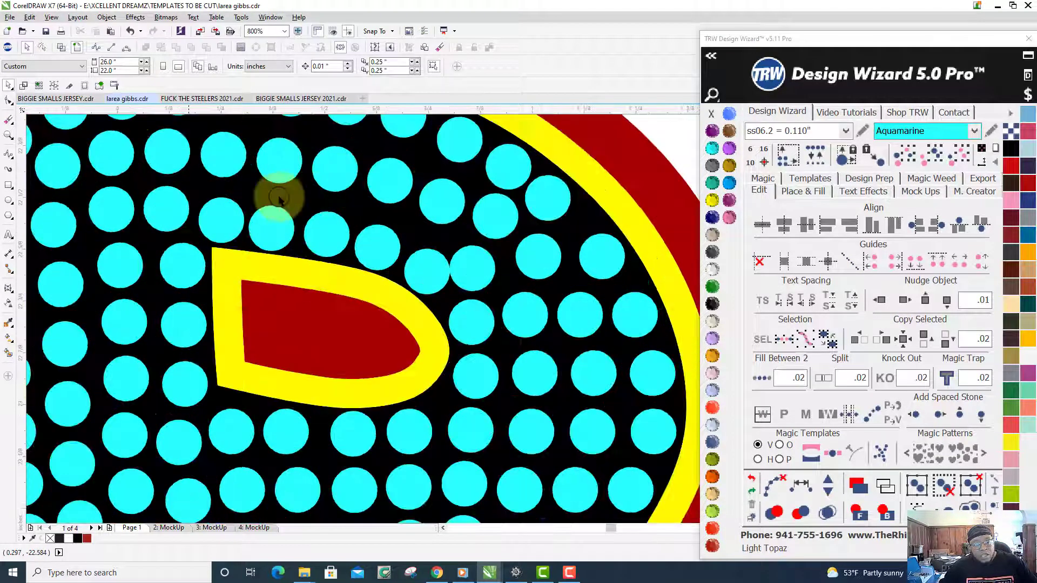
{"action": "left_click", "coordinate": [167, 221]}
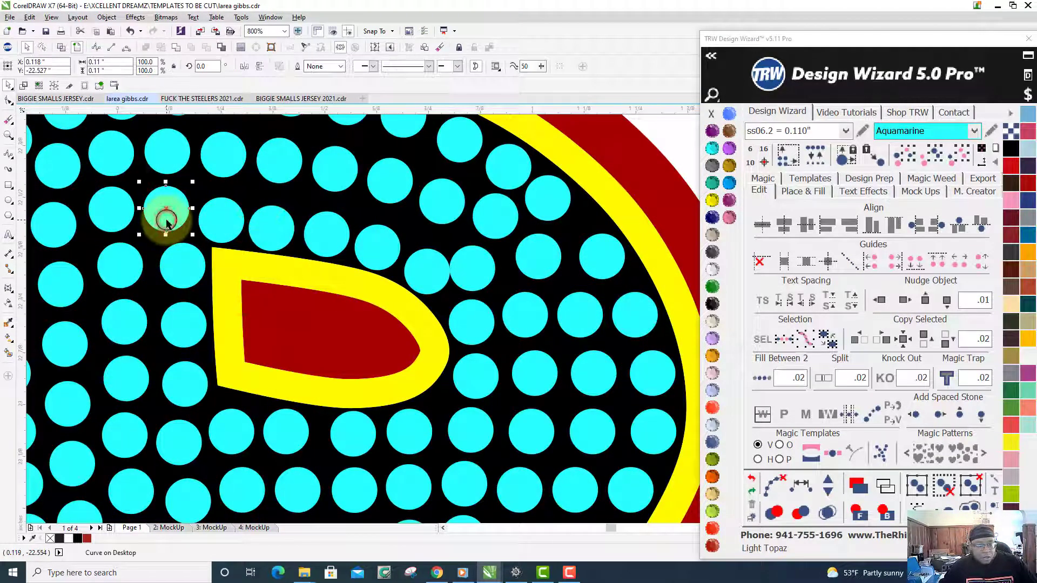
{"action": "left_click", "coordinate": [222, 220], "text": "shift"}
{"action": "left_click", "coordinate": [273, 230], "text": "shift"}
{"action": "left_click", "coordinate": [327, 235], "text": "shift"}
{"action": "left_click", "coordinate": [375, 249], "text": "shift"}
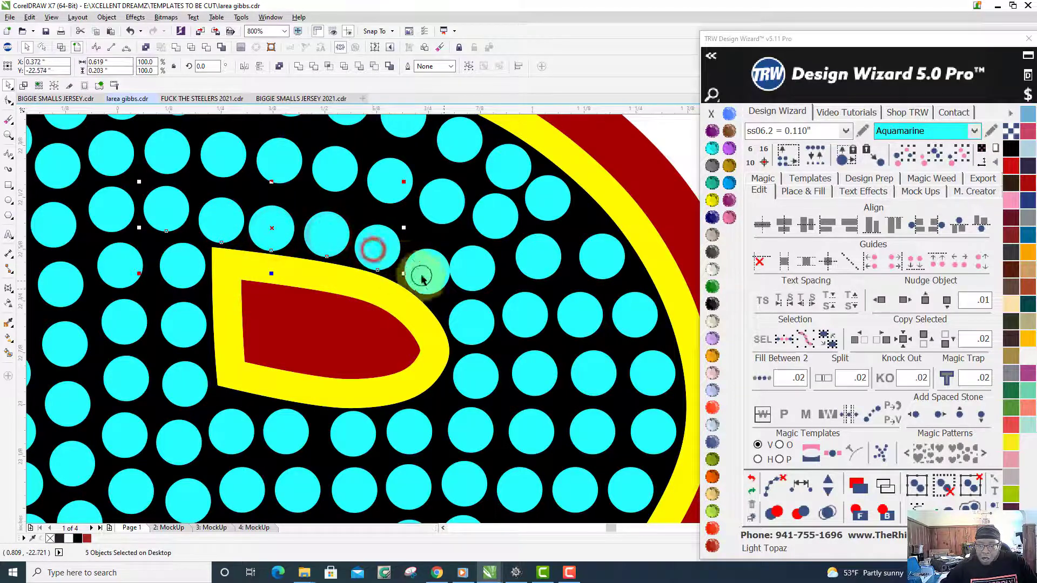
{"action": "left_click", "coordinate": [427, 272], "text": "shift"}
{"action": "left_click", "coordinate": [472, 270], "text": "shift"}
{"action": "left_click", "coordinate": [529, 262], "text": "shift"}
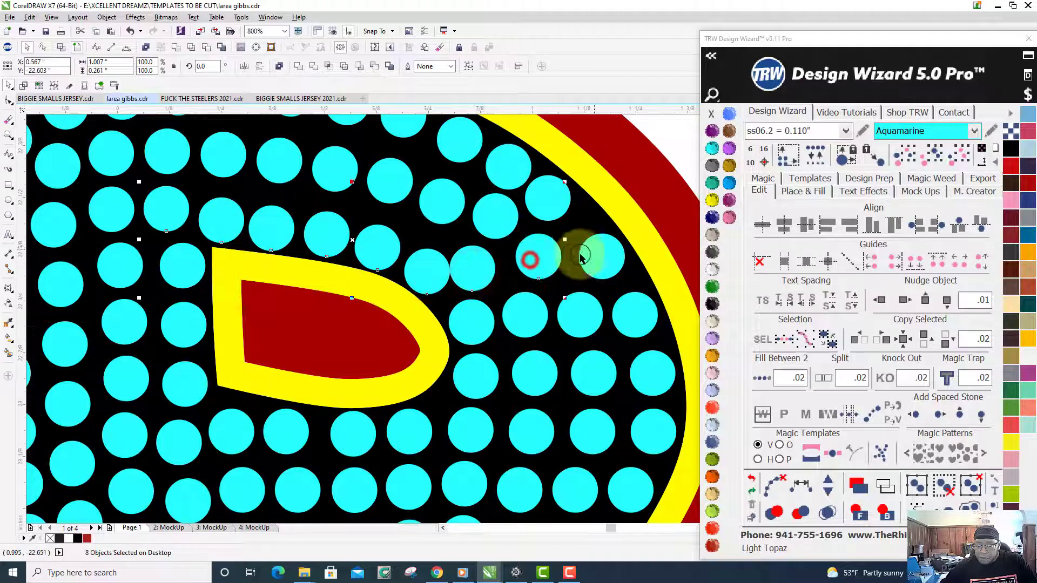
{"action": "left_click", "coordinate": [600, 255], "text": "shift"}
{"action": "left_click", "coordinate": [804, 487]}
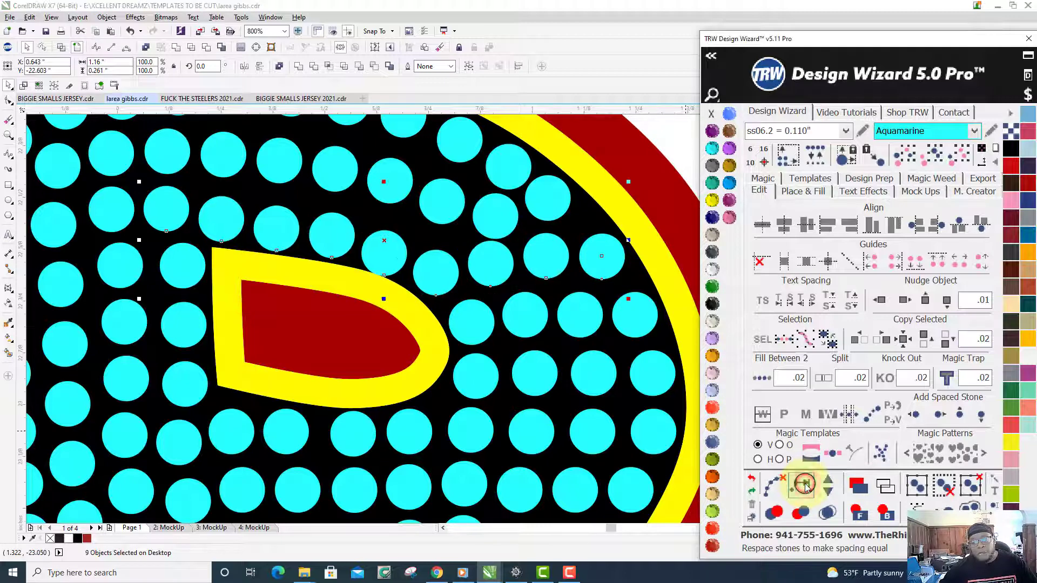
{"action": "left_click", "coordinate": [767, 482]}
Evenly respace the column of stones running down the bowl just beyond the counter's rounded tip, and clear its path
{"action": "left_click_drag", "start_coordinate": [514, 166], "coordinate": [471, 432]}
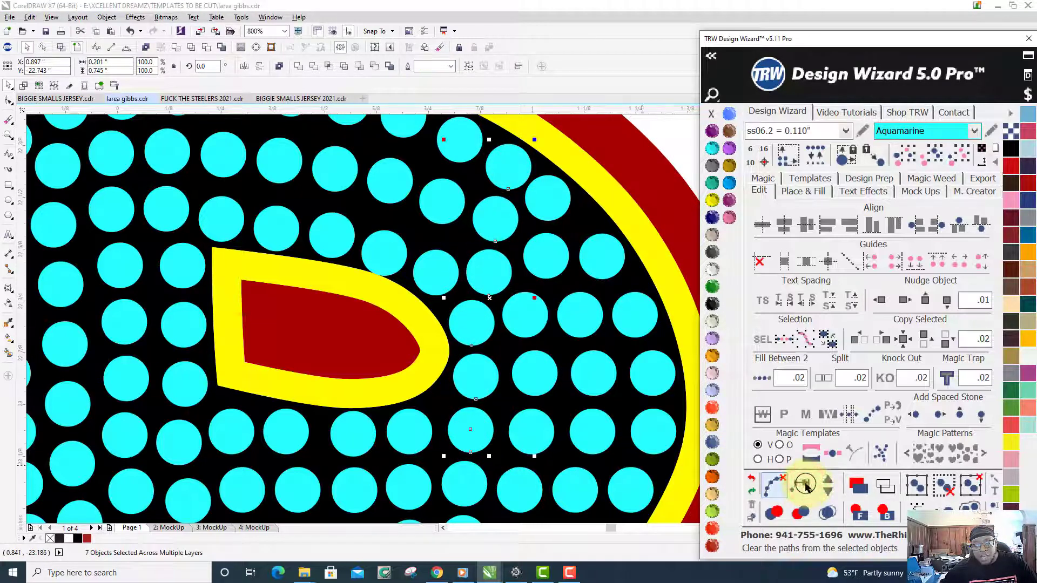
{"action": "left_click", "coordinate": [776, 486]}
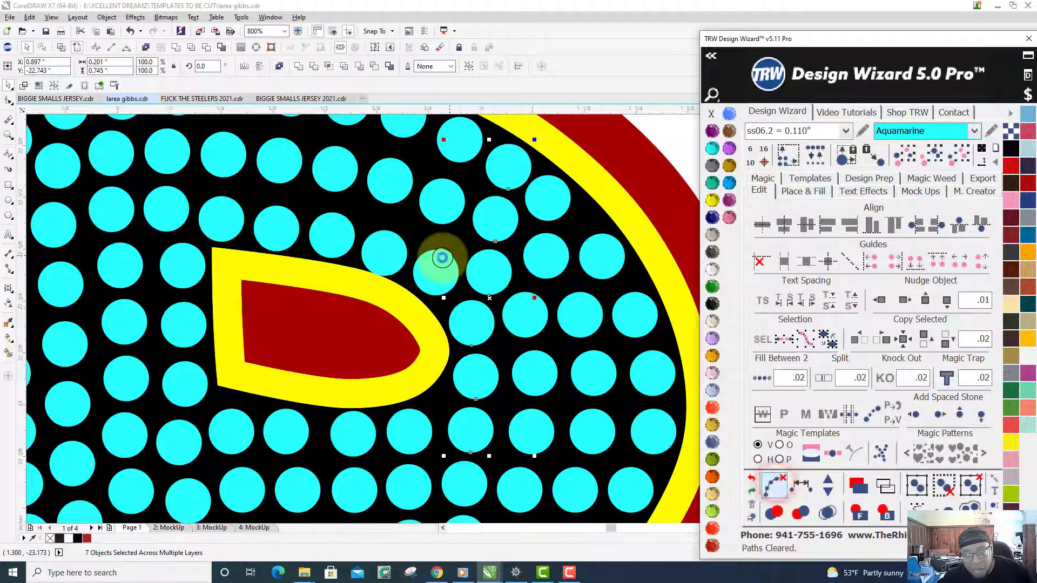
{"action": "scroll", "coordinate": [440, 266], "scroll_direction": "down", "scroll_amount": 2}
{"action": "left_click", "coordinate": [505, 205]}
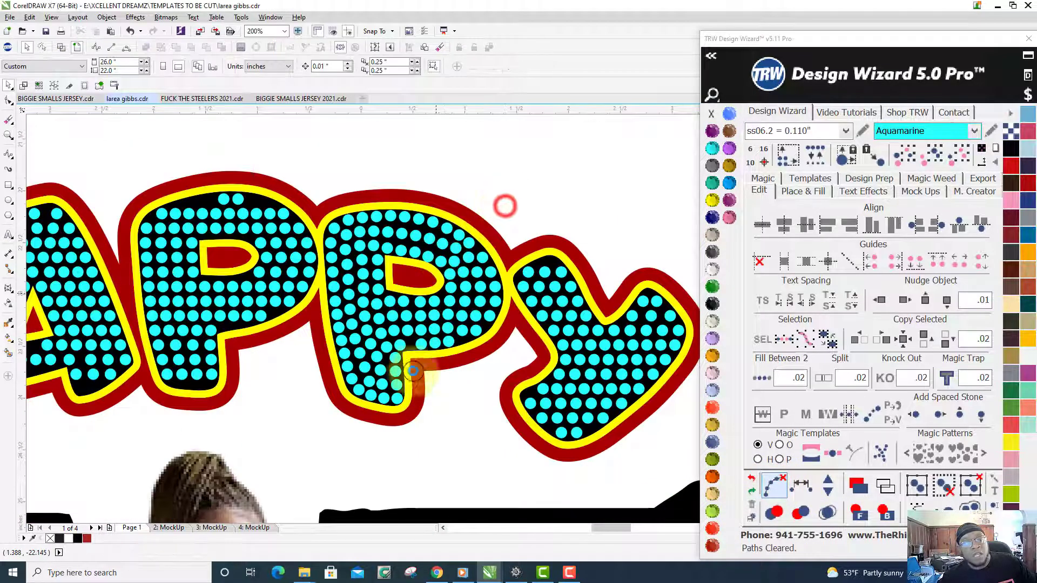
Move the second-to-last stone of the bowl's lower row down to the yellow edge, in line with the bottom row
{"action": "scroll", "coordinate": [407, 383], "scroll_direction": "down", "scroll_amount": 2}
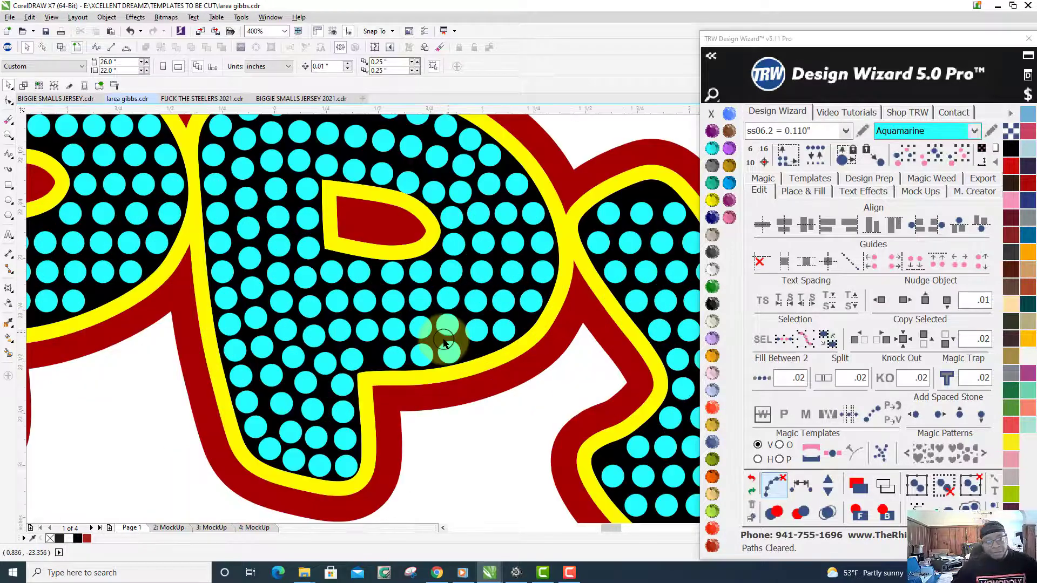
{"action": "scroll", "coordinate": [443, 343], "scroll_direction": "up", "scroll_amount": 4}
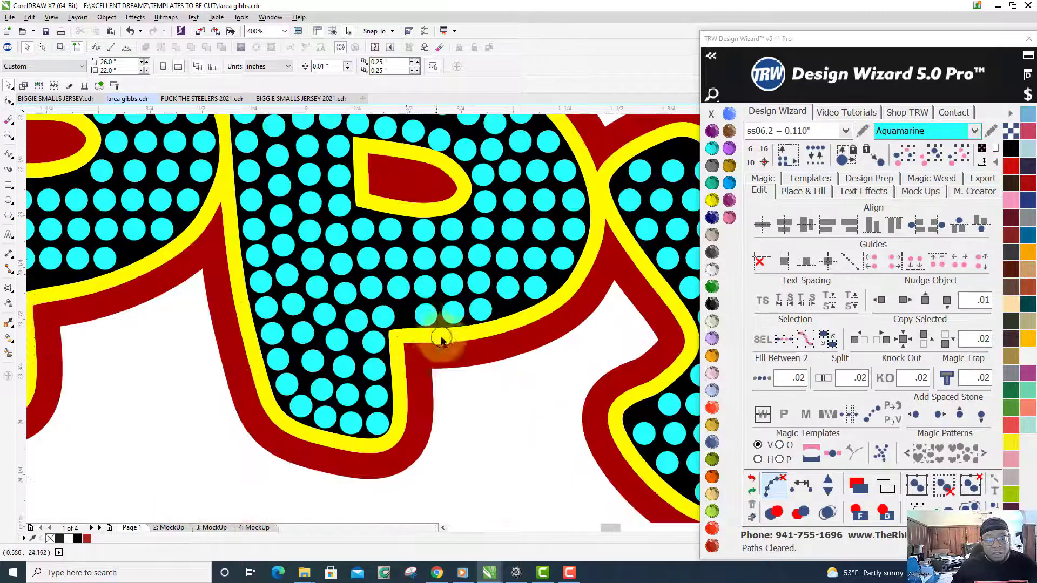
{"action": "scroll", "coordinate": [331, 239], "scroll_direction": "down", "scroll_amount": 2}
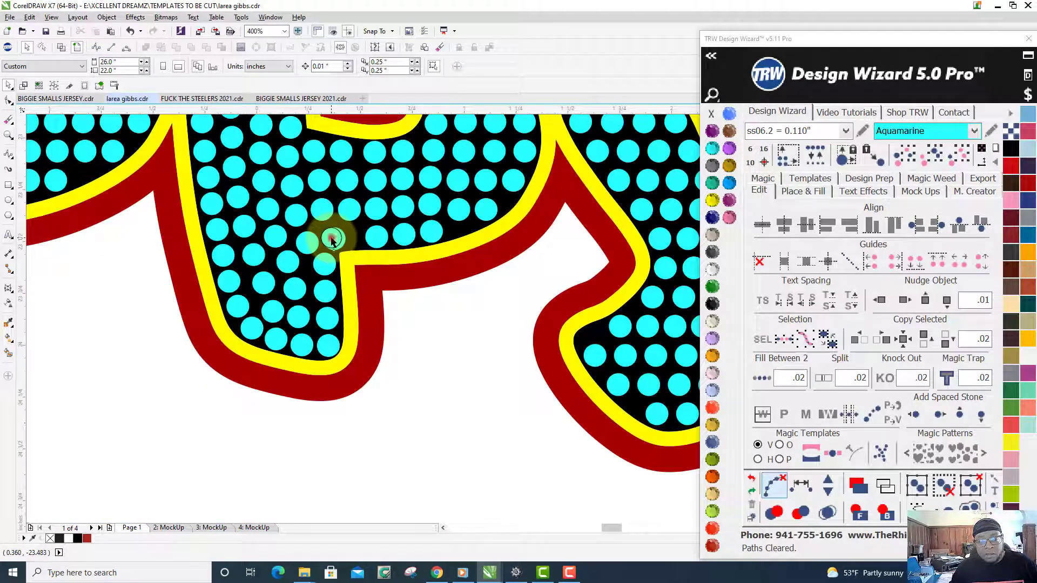
{"action": "left_click", "coordinate": [331, 238]}
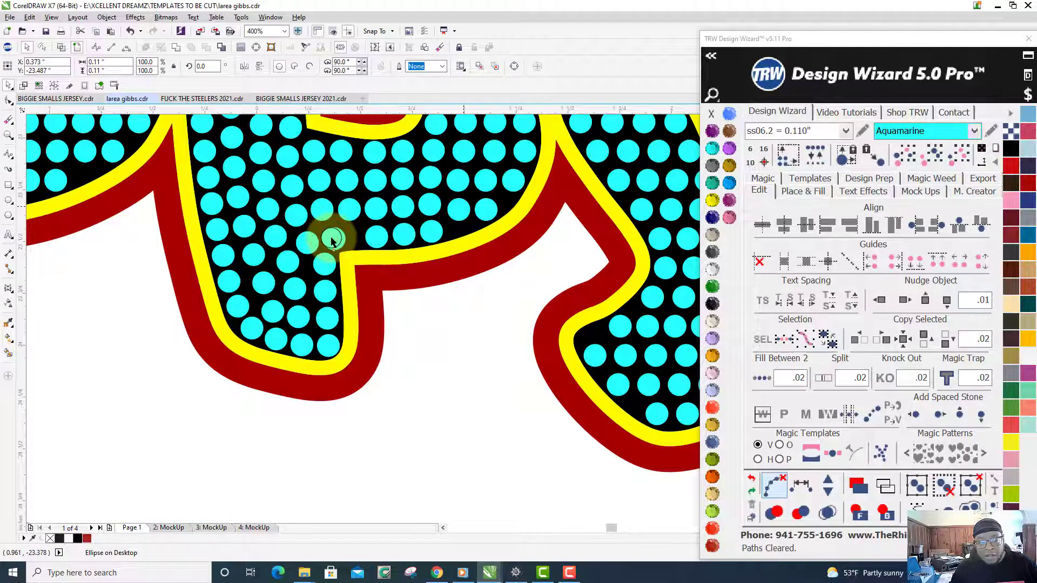
{"action": "scroll", "coordinate": [332, 239], "scroll_direction": "up", "scroll_amount": 2}
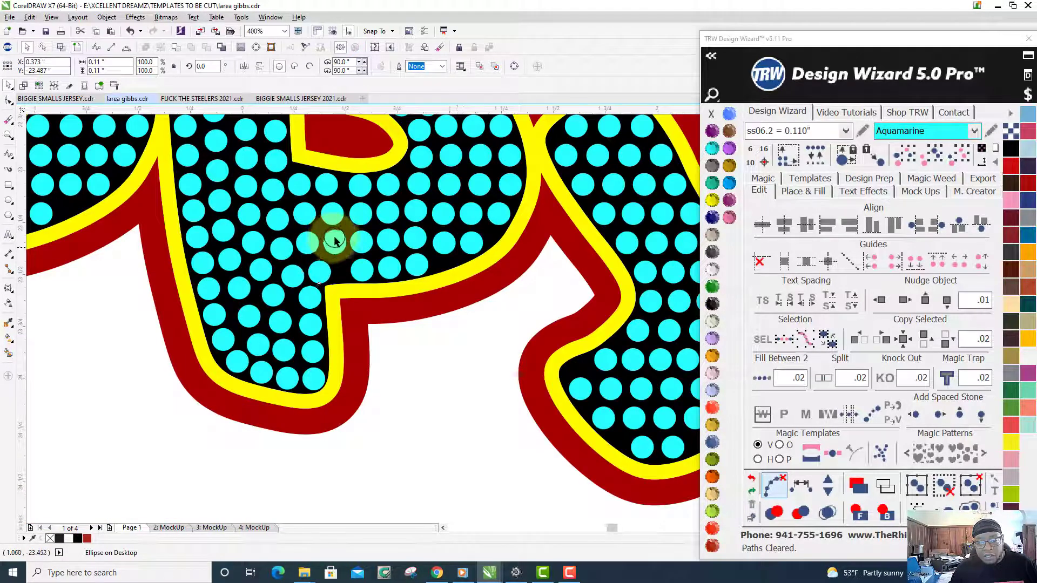
{"action": "scroll", "coordinate": [335, 241], "scroll_direction": "up", "scroll_amount": 2}
{"action": "left_click_drag", "start_coordinate": [427, 225], "coordinate": [428, 281]}
{"action": "scroll", "coordinate": [498, 254], "scroll_direction": "down", "scroll_amount": 2}
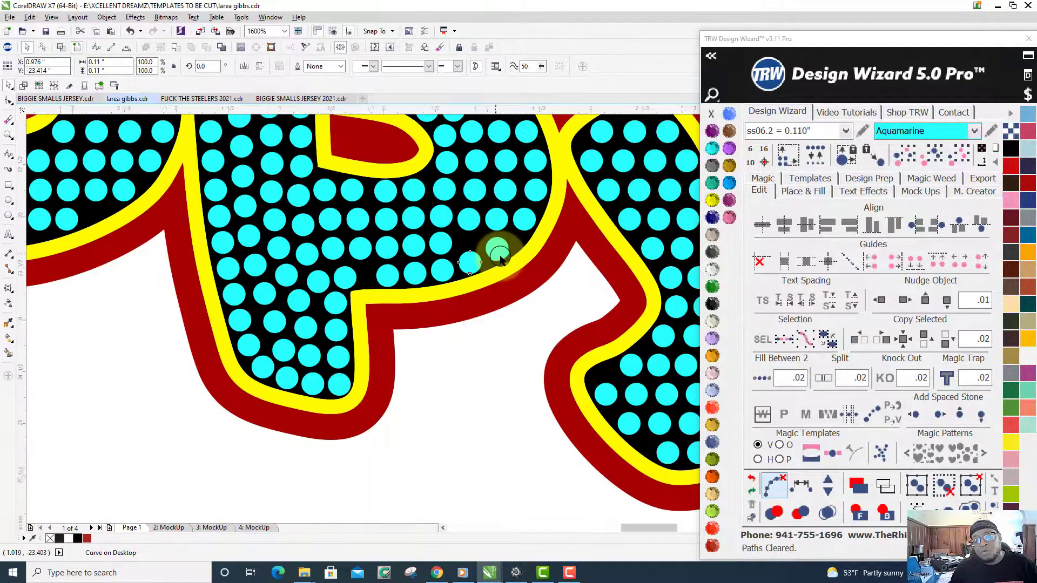
{"action": "scroll", "coordinate": [497, 254], "scroll_direction": "down", "scroll_amount": 2}
{"action": "scroll", "coordinate": [487, 265], "scroll_direction": "up", "scroll_amount": 2}
{"action": "scroll", "coordinate": [432, 275], "scroll_direction": "down", "scroll_amount": 1}
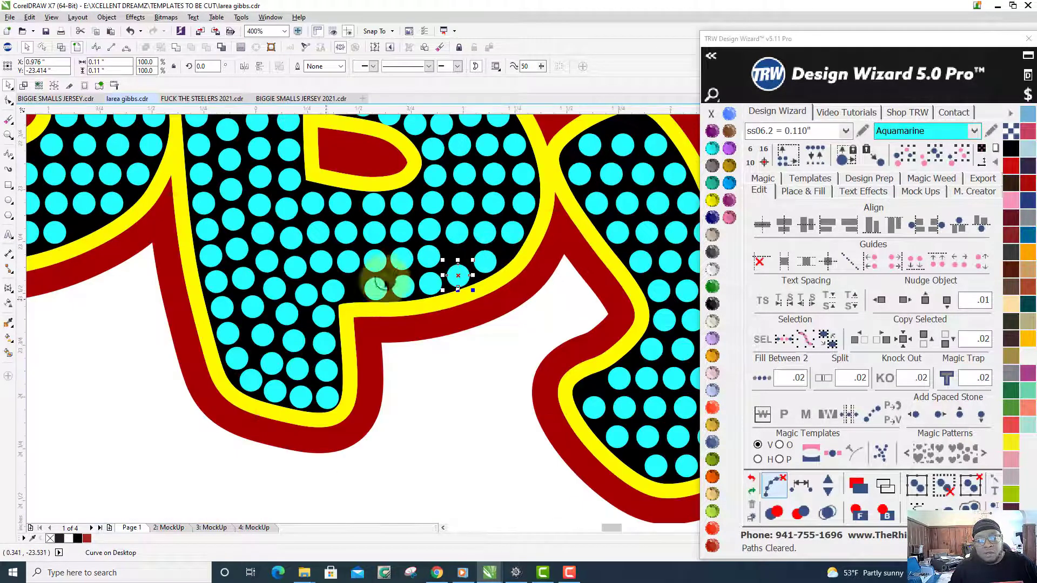
Evenly respace the outer row from the stem's inner corner around the bowl to the P's upper corner, and add one stone
{"action": "left_click", "coordinate": [326, 292]}
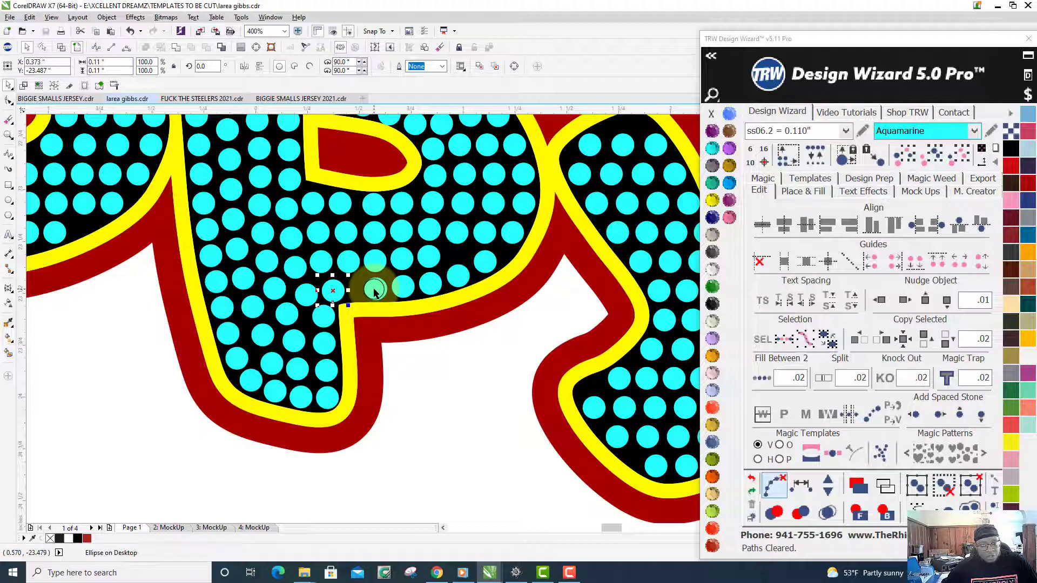
{"action": "left_click", "coordinate": [376, 289], "text": "shift"}
{"action": "left_click", "coordinate": [402, 287], "text": "shift"}
{"action": "left_click", "coordinate": [430, 283], "text": "shift"}
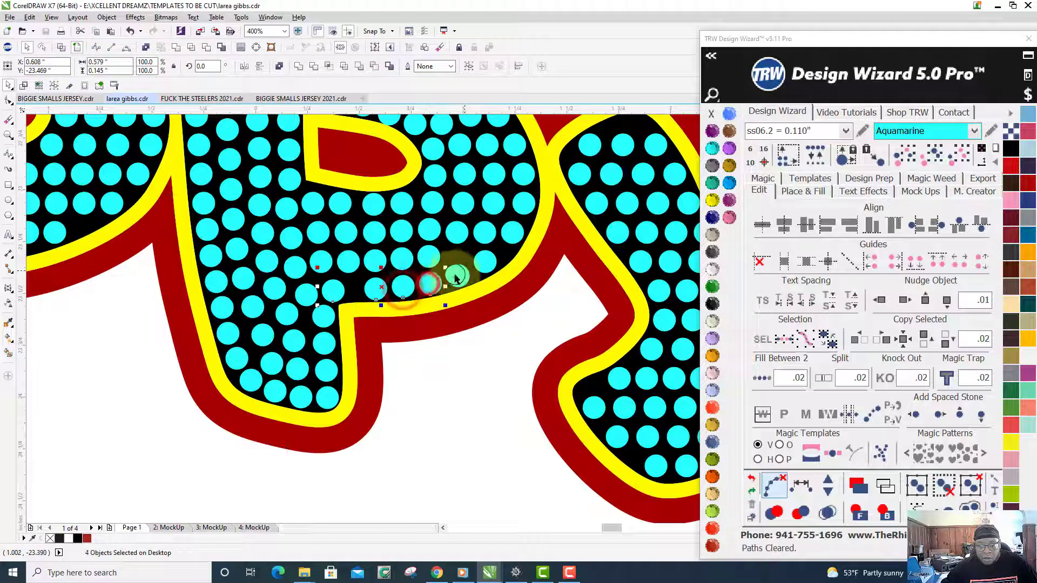
{"action": "left_click", "coordinate": [457, 276], "text": "shift"}
{"action": "left_click", "coordinate": [485, 262], "text": "shift"}
{"action": "left_click", "coordinate": [512, 231], "text": "shift"}
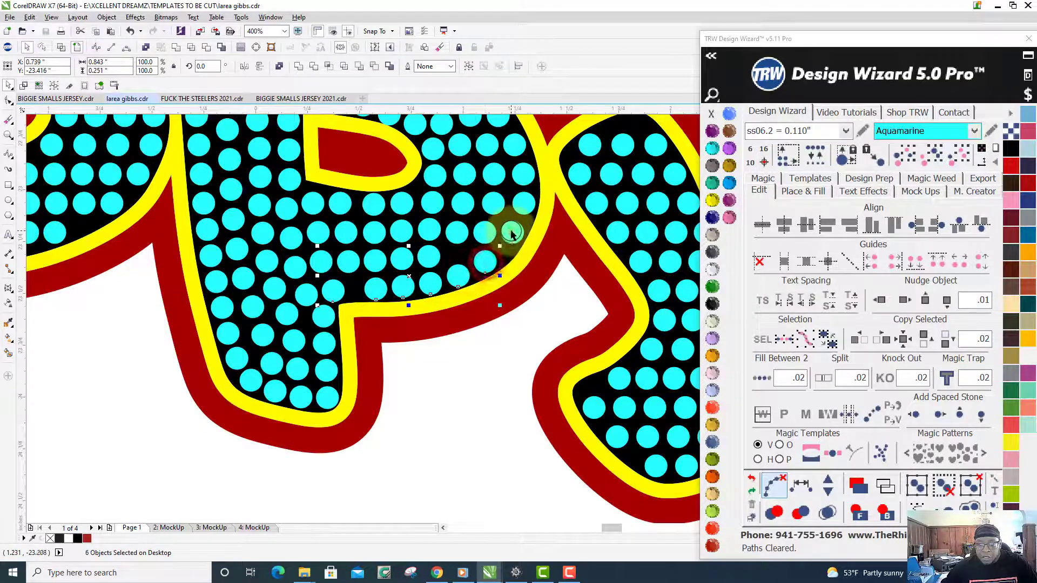
{"action": "left_click", "coordinate": [523, 204], "text": "shift"}
{"action": "left_click", "coordinate": [521, 174], "text": "shift"}
{"action": "left_click", "coordinate": [514, 145], "text": "shift"}
{"action": "scroll", "coordinate": [518, 187], "scroll_direction": "down", "scroll_amount": 1}
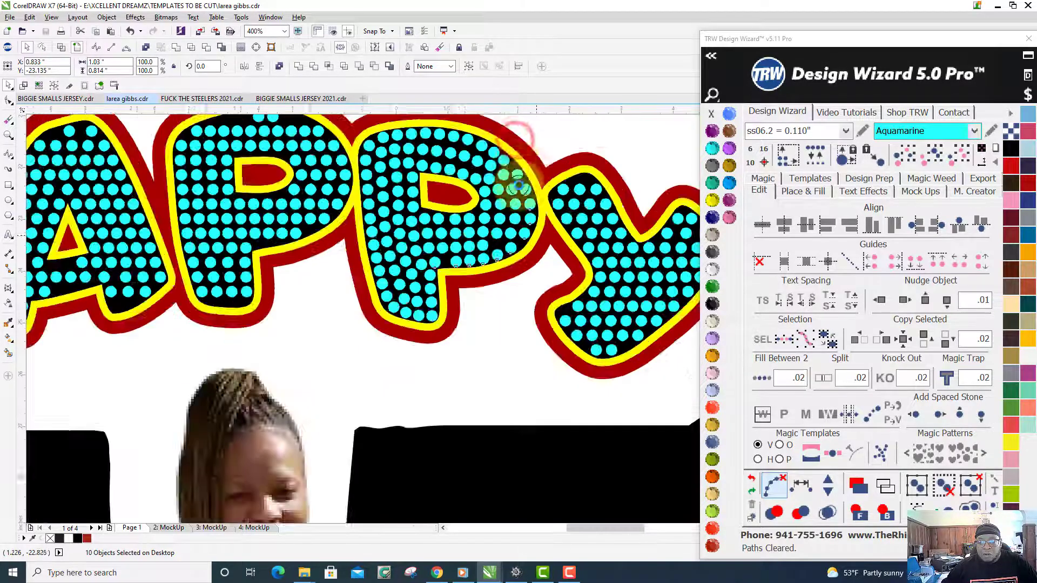
{"action": "scroll", "coordinate": [517, 186], "scroll_direction": "up", "scroll_amount": 2}
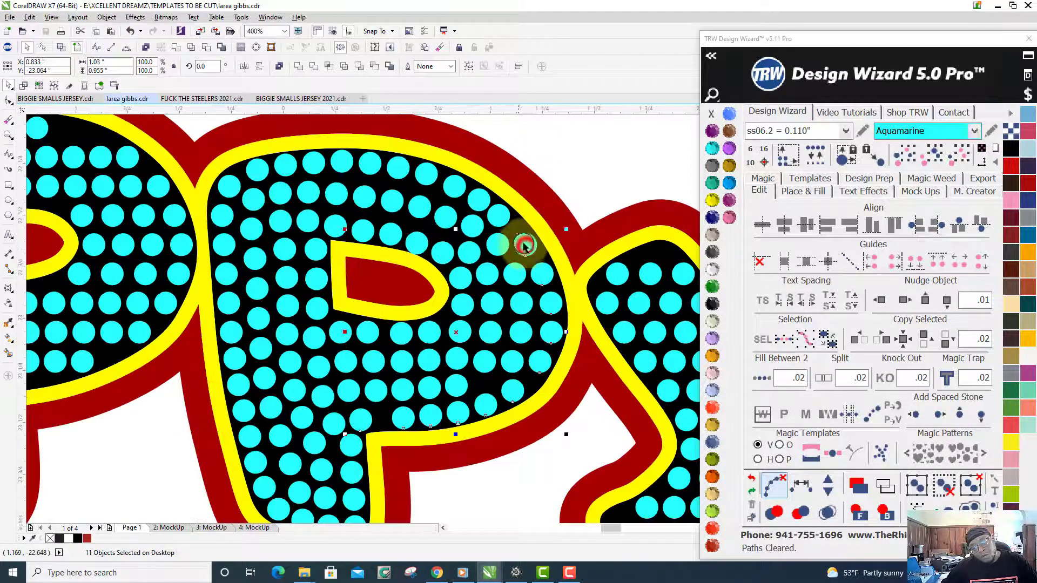
{"action": "left_click", "coordinate": [498, 217], "text": "shift"}
{"action": "left_click", "coordinate": [479, 202], "text": "shift"}
{"action": "left_click", "coordinate": [453, 185], "text": "shift"}
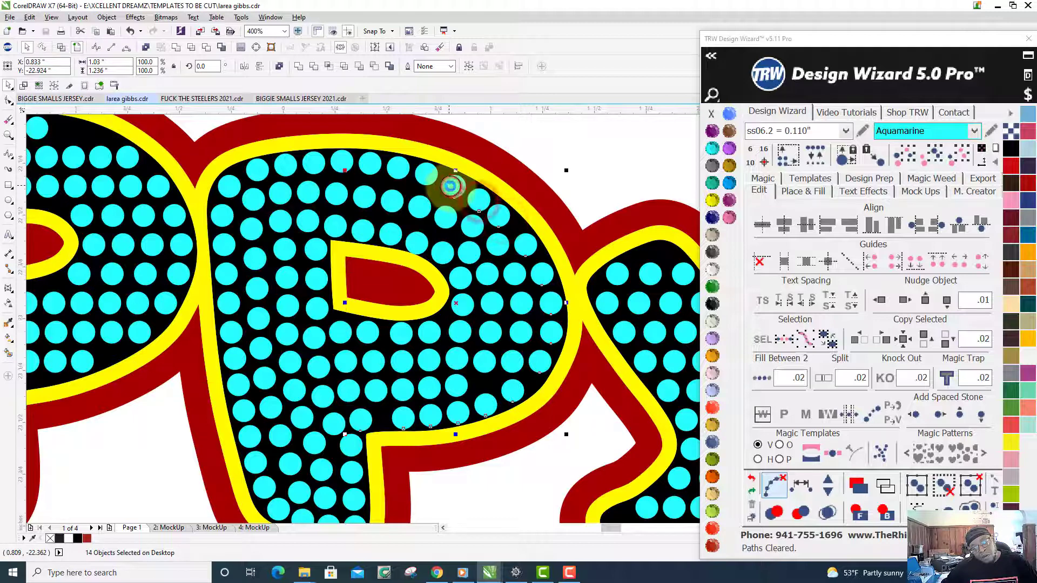
{"action": "left_click", "coordinate": [398, 167], "text": "shift"}
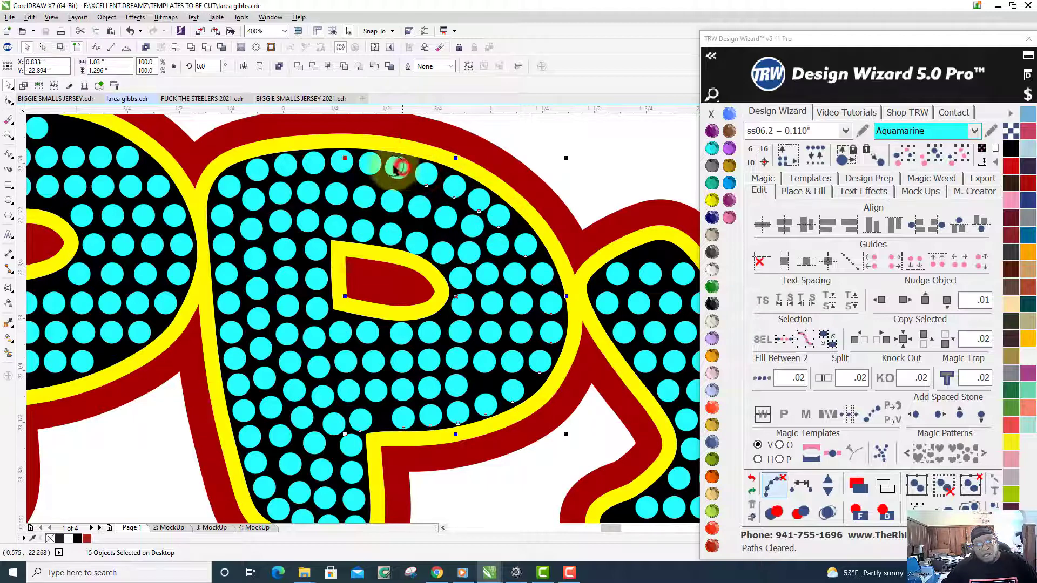
{"action": "left_click", "coordinate": [369, 163], "text": "shift"}
{"action": "left_click", "coordinate": [313, 163], "text": "shift"}
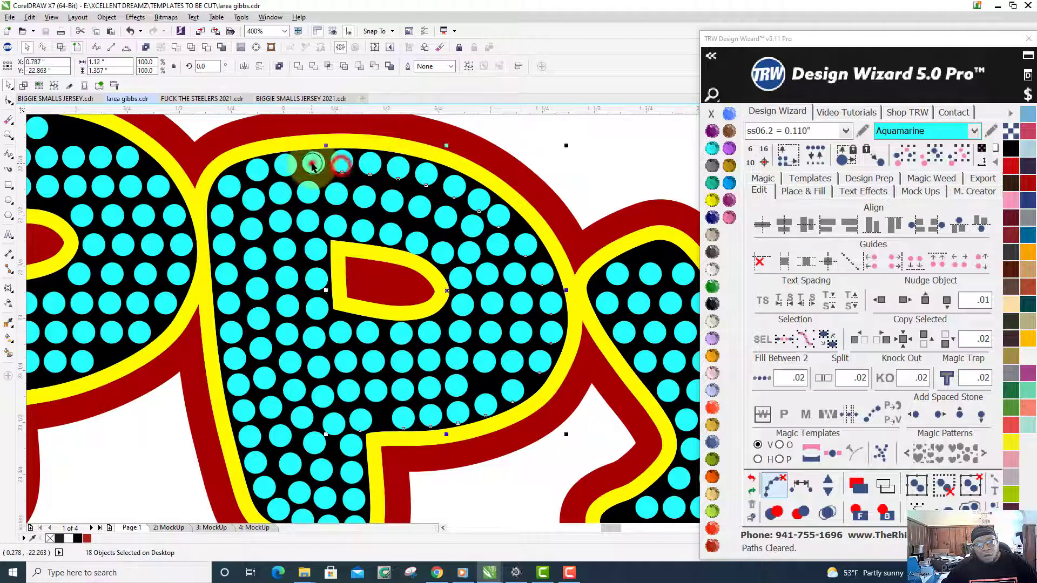
{"action": "left_click", "coordinate": [284, 165], "text": "shift"}
{"action": "left_click", "coordinate": [255, 169], "text": "shift"}
{"action": "left_click", "coordinate": [232, 184], "text": "shift"}
{"action": "left_click", "coordinate": [336, 236], "text": "shift"}
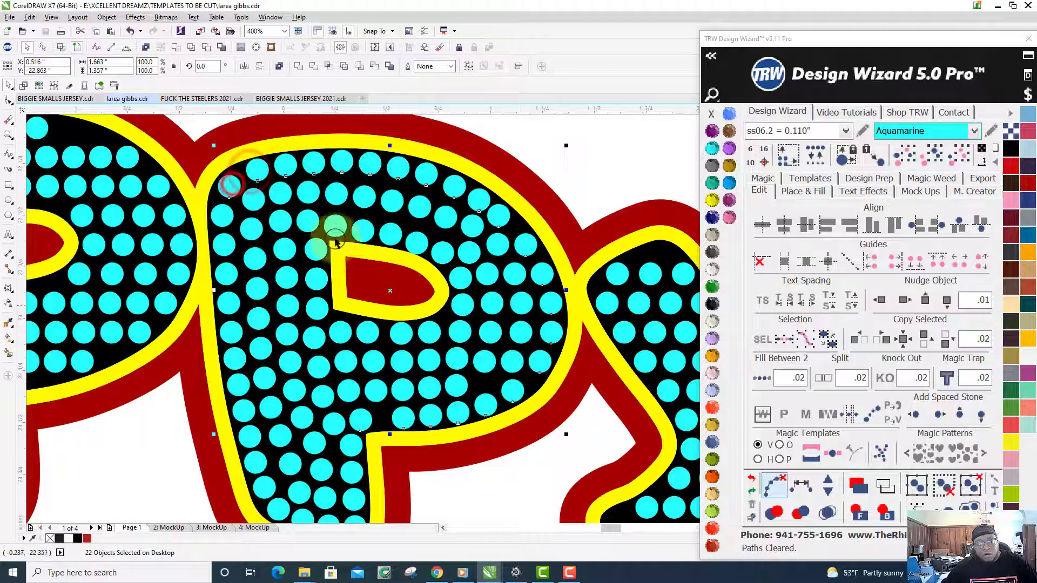
{"action": "left_click", "coordinate": [800, 488]}
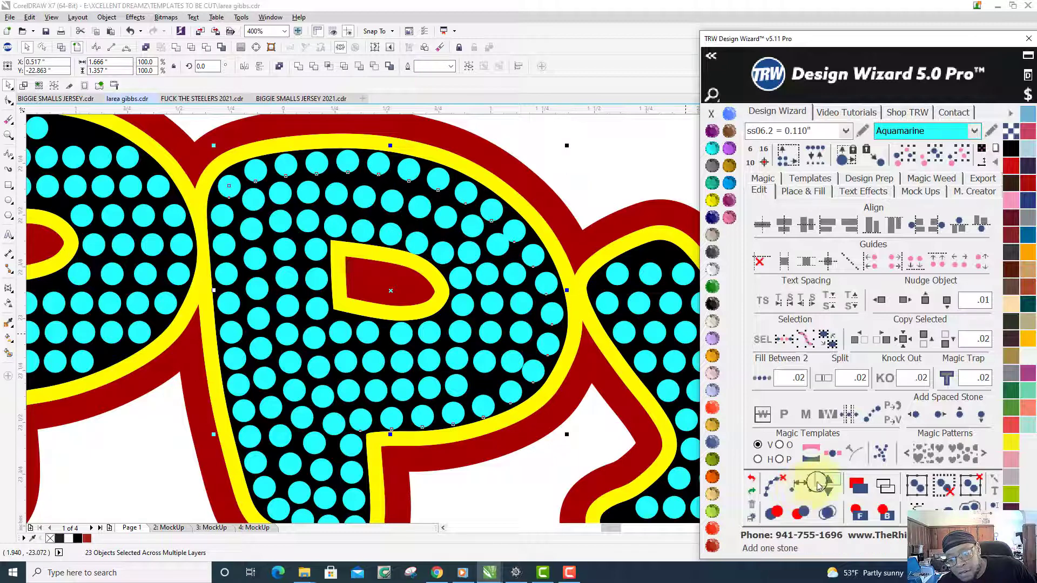
{"action": "left_click", "coordinate": [826, 480]}
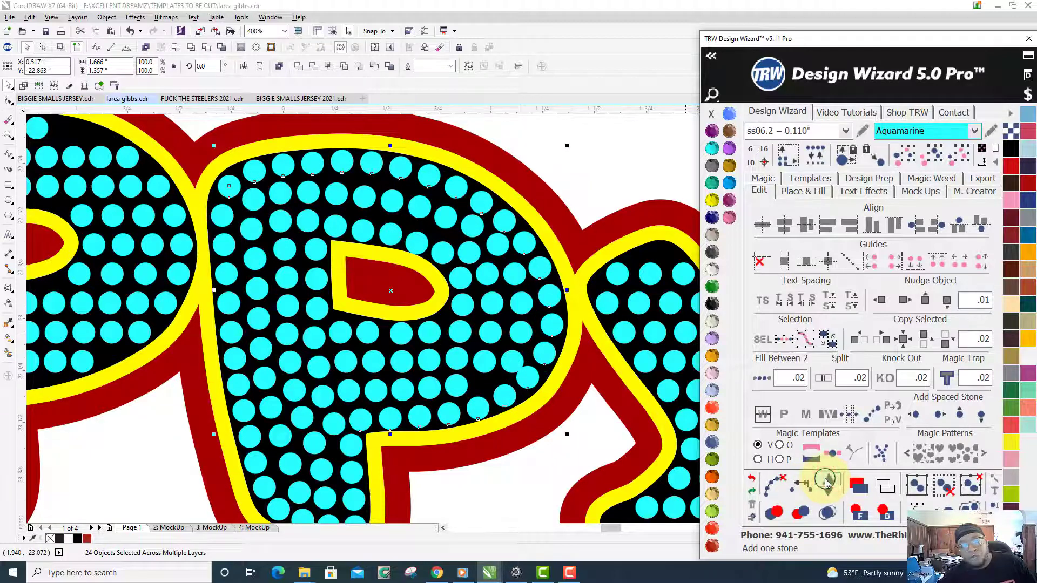
Clear the outer row's path and move the inner stone overlapping it at the second P's lower bowl up, away from the overlap
{"action": "left_click", "coordinate": [776, 483]}
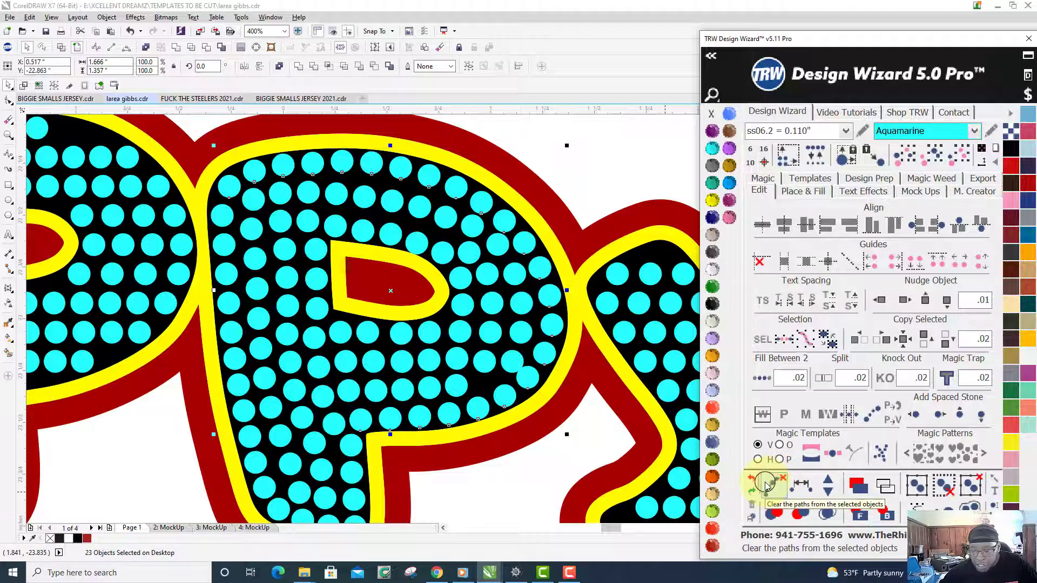
{"action": "left_click", "coordinate": [514, 475]}
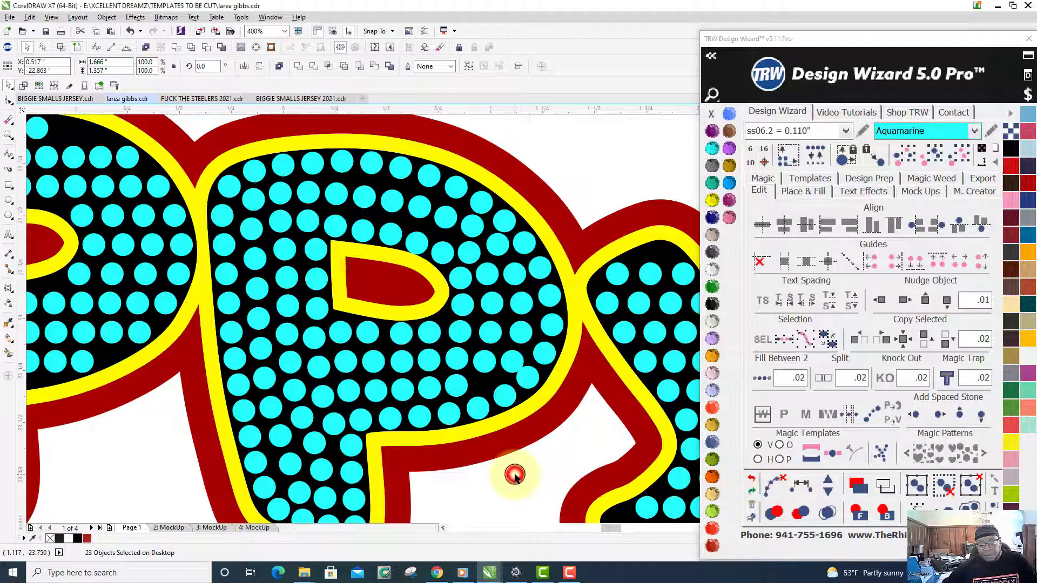
{"action": "scroll", "coordinate": [514, 475], "scroll_direction": "up", "scroll_amount": 2}
{"action": "scroll", "coordinate": [514, 475], "scroll_direction": "up", "scroll_amount": 4}
{"action": "left_click", "coordinate": [487, 384]}
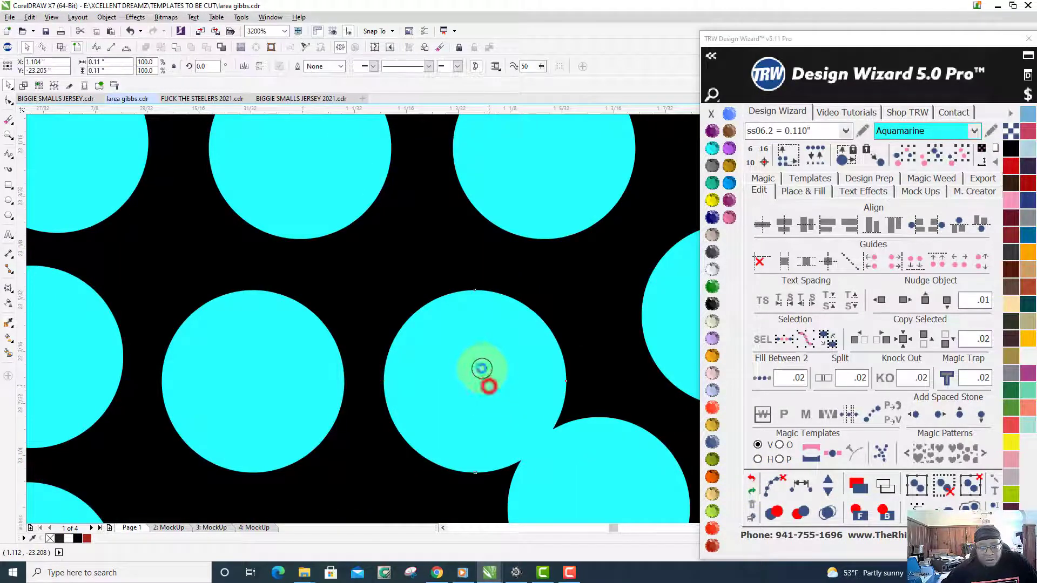
{"action": "left_click_drag", "start_coordinate": [477, 352], "coordinate": [472, 347]}
{"action": "scroll", "coordinate": [472, 347], "scroll_direction": "down", "scroll_amount": 5}
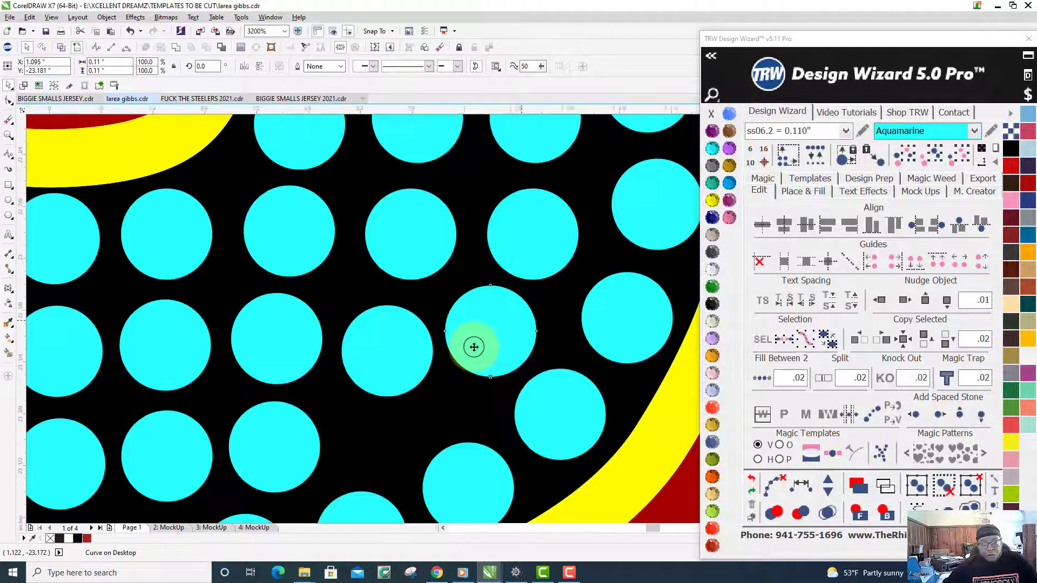
{"action": "scroll", "coordinate": [473, 373], "scroll_direction": "up", "scroll_amount": 1}
{"action": "scroll", "coordinate": [469, 402], "scroll_direction": "down", "scroll_amount": 1}
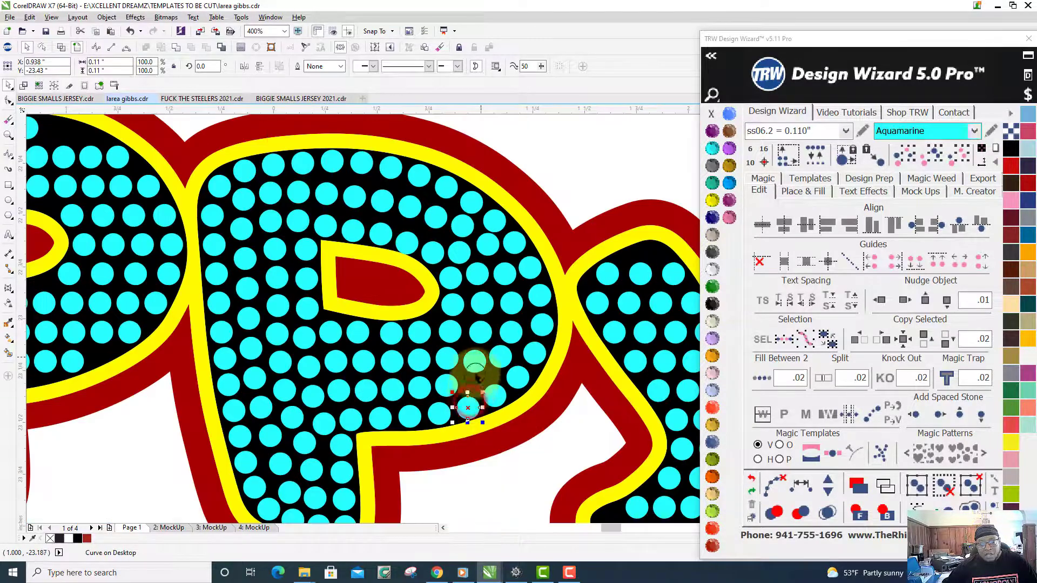
Evenly respace the column just inside the bowl's outer row, from the lower edge to the upper edge, add one stone, and clear its path
{"action": "left_click", "coordinate": [474, 359], "text": "shift"}
{"action": "left_click", "coordinate": [480, 331], "text": "shift"}
{"action": "left_click", "coordinate": [483, 304], "text": "shift"}
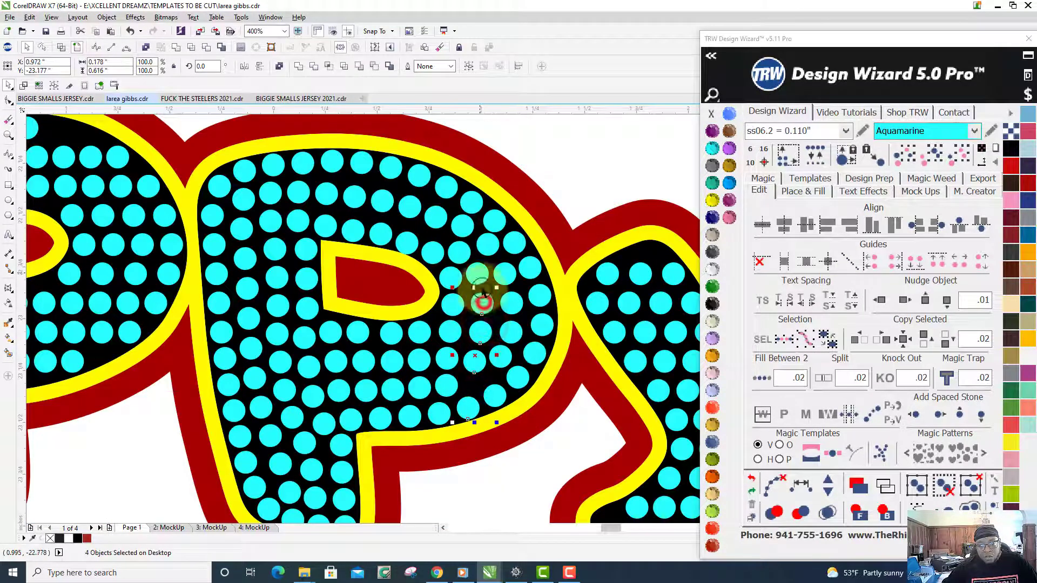
{"action": "left_click", "coordinate": [478, 273], "text": "shift"}
{"action": "left_click", "coordinate": [486, 245], "text": "shift"}
{"action": "left_click", "coordinate": [495, 223], "text": "shift"}
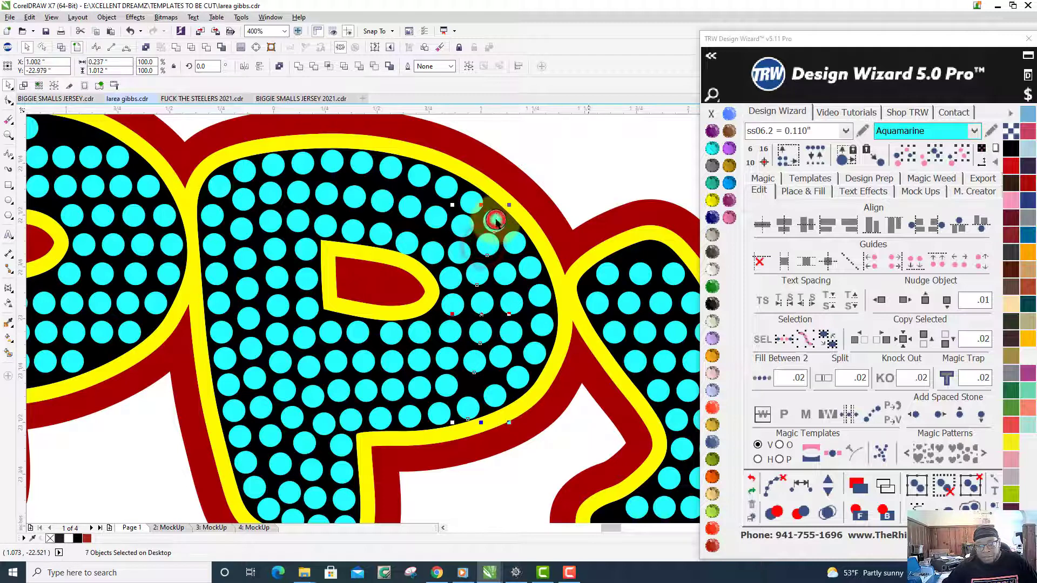
{"action": "left_click", "coordinate": [806, 485]}
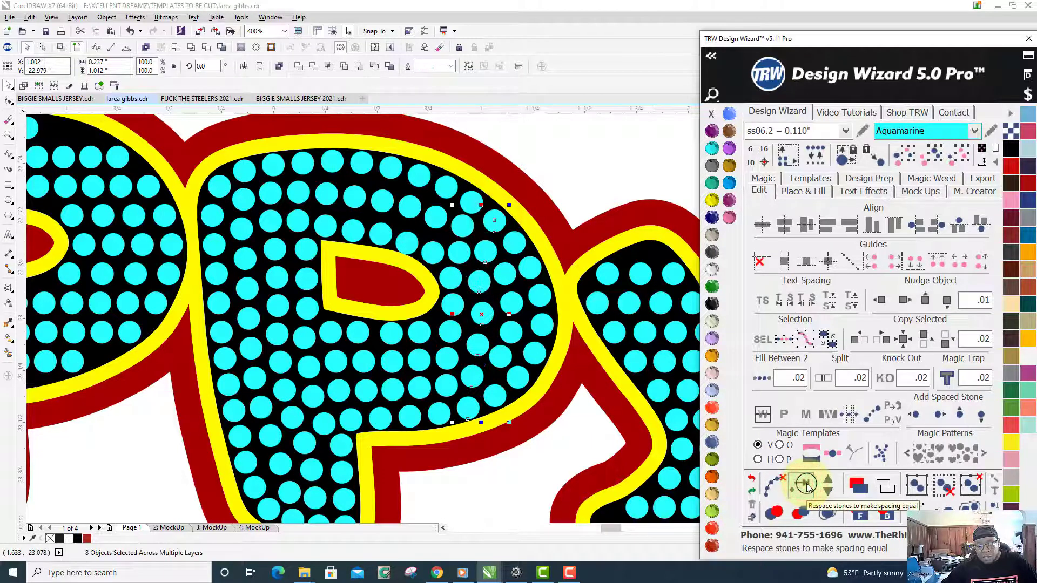
{"action": "left_click", "coordinate": [831, 480]}
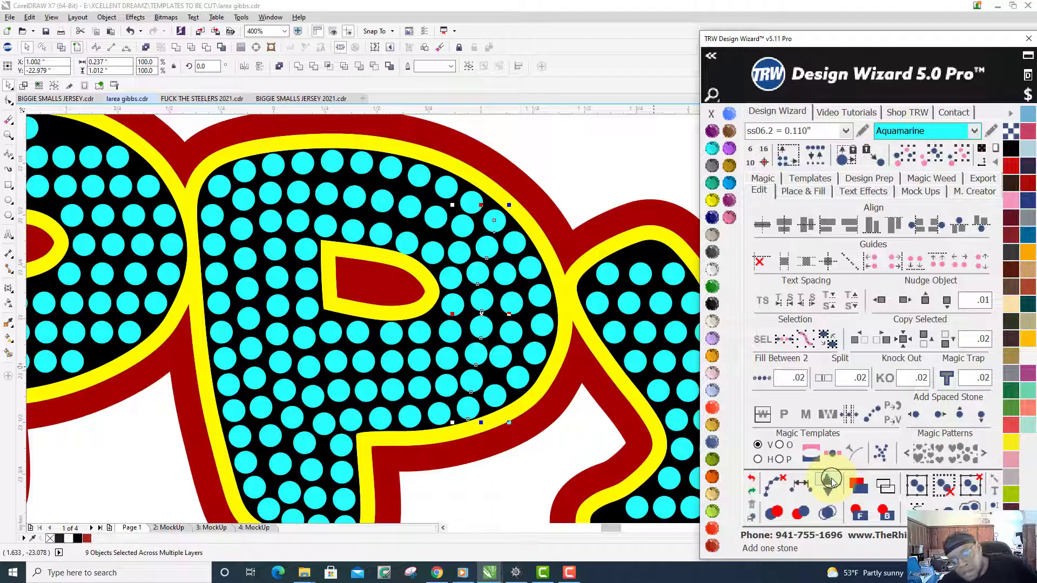
{"action": "left_click", "coordinate": [774, 485]}
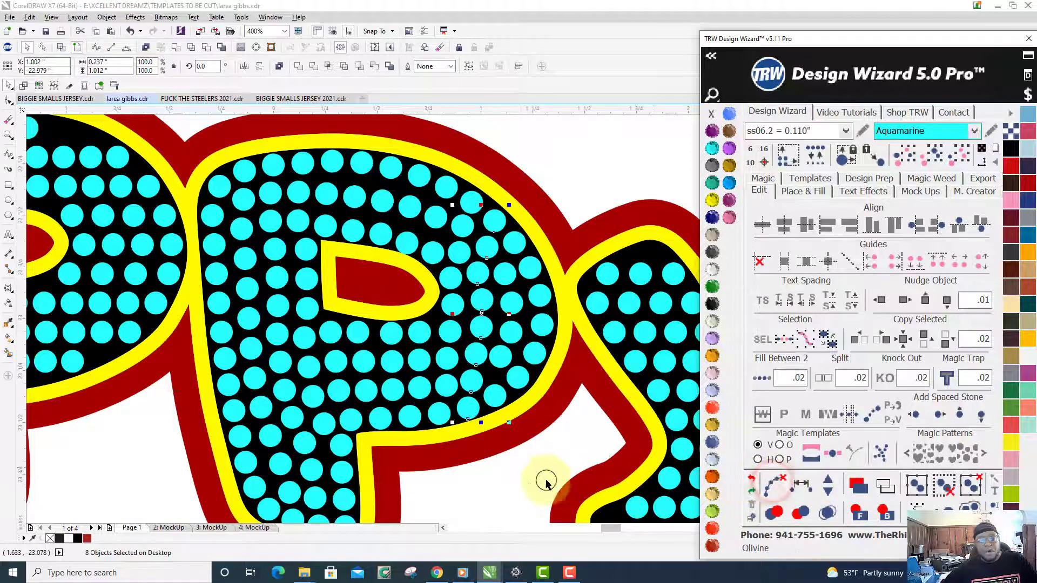
{"action": "left_click", "coordinate": [521, 482]}
{"action": "scroll", "coordinate": [496, 449], "scroll_direction": "down", "scroll_amount": 3}
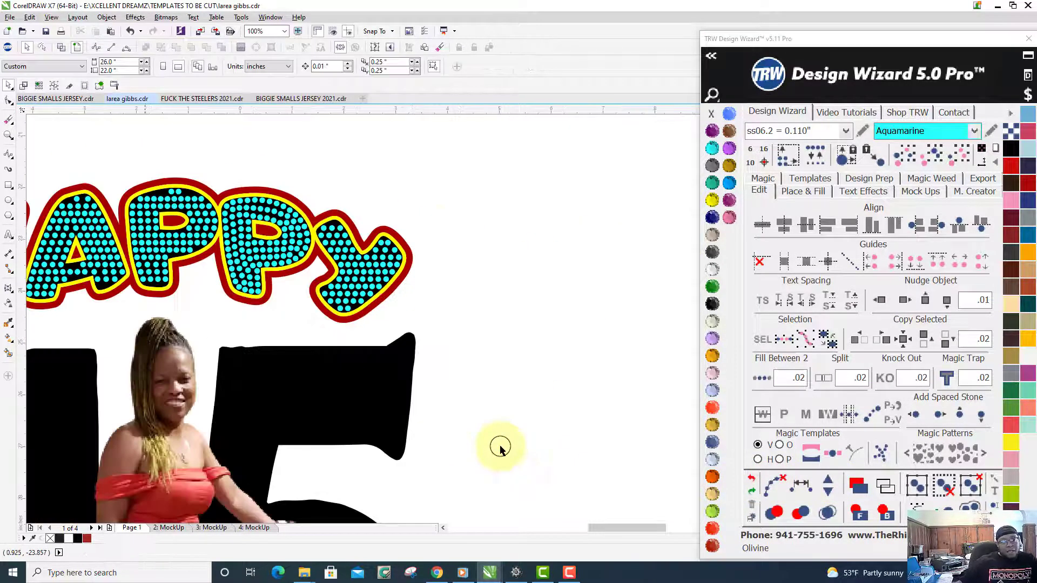
Examine the stone fill of the outlined HAPPY lettering and compare it with the fill of the HAPPY 45 design on the page
{"action": "left_click_drag", "start_coordinate": [128, 163], "coordinate": [222, 297]}
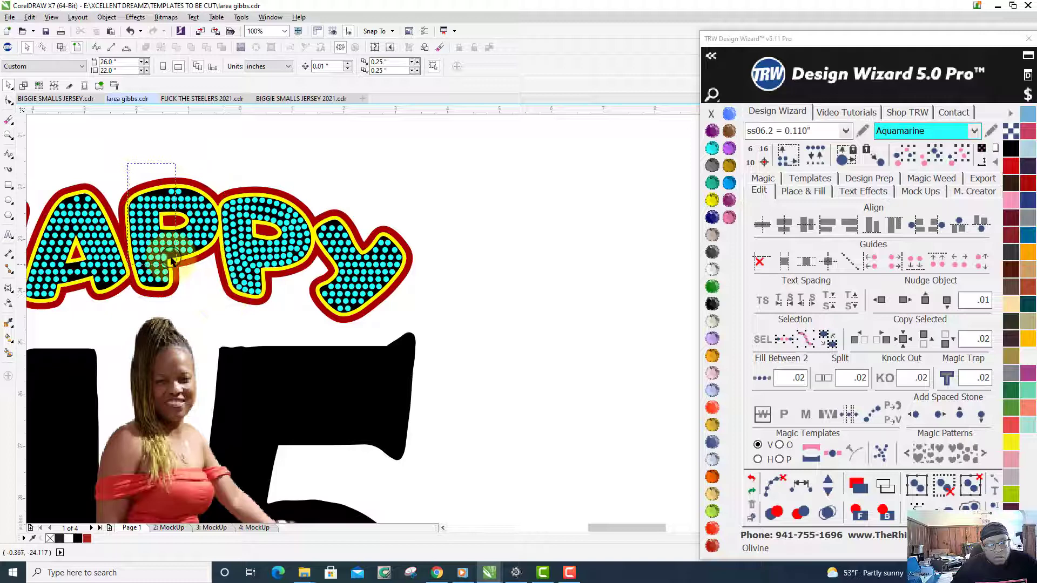
{"action": "left_click", "coordinate": [138, 165]}
{"action": "right_click", "coordinate": [138, 167]}
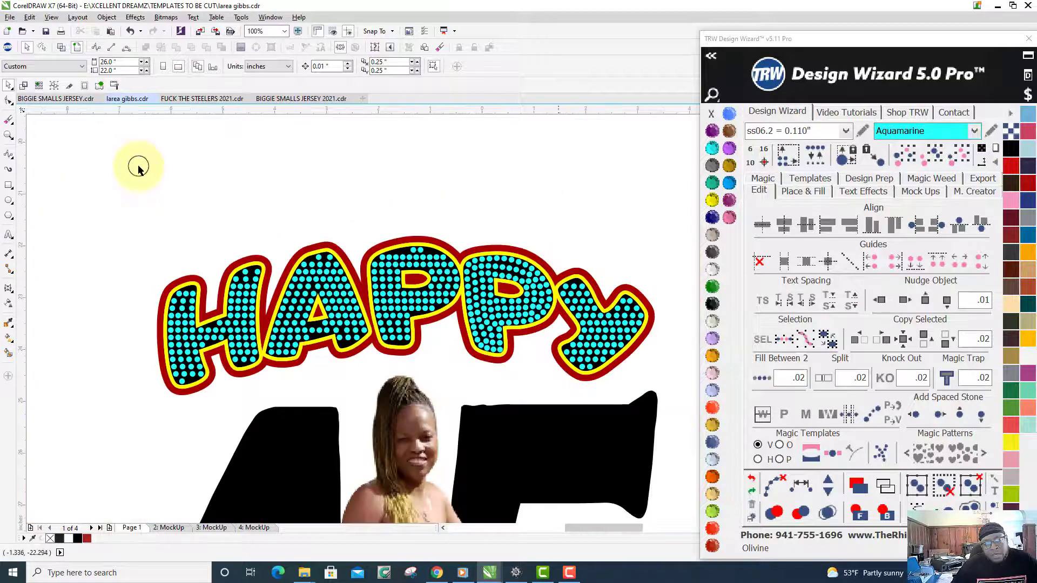
{"action": "left_click", "coordinate": [496, 316]}
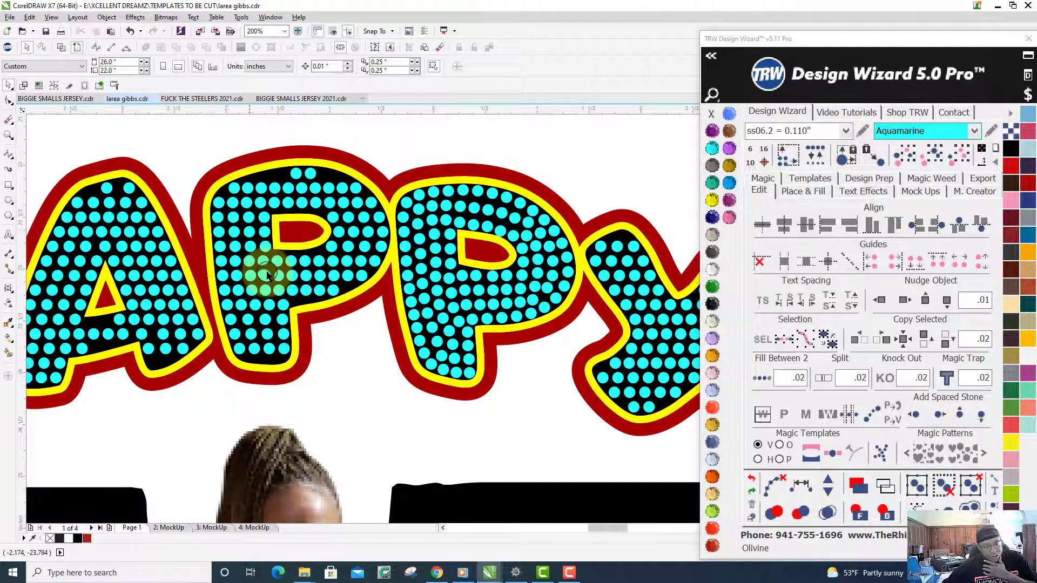
{"action": "scroll", "coordinate": [295, 342], "scroll_direction": "down", "scroll_amount": 2}
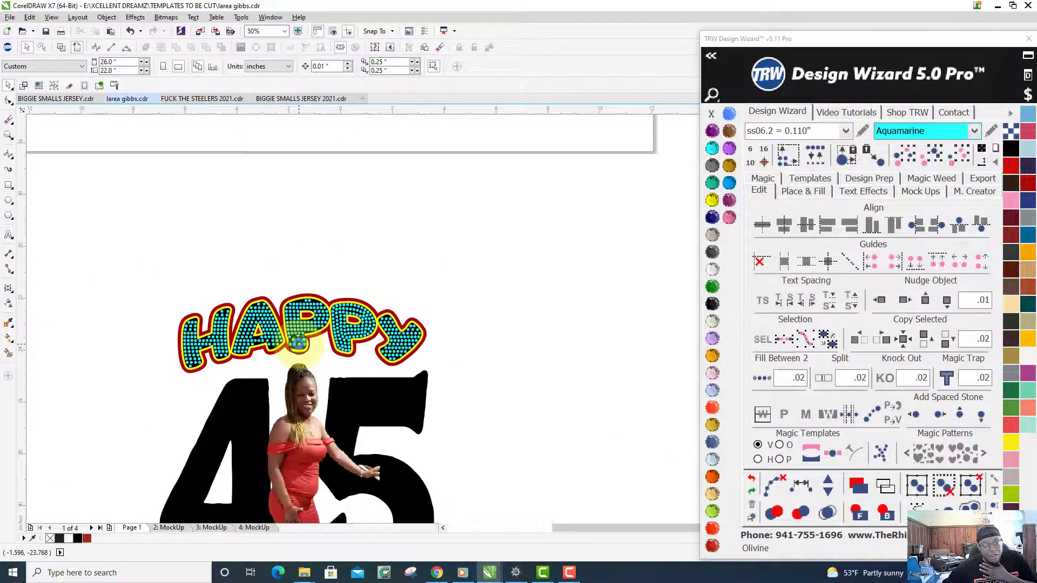
{"action": "scroll", "coordinate": [298, 343], "scroll_direction": "up", "scroll_amount": 1}
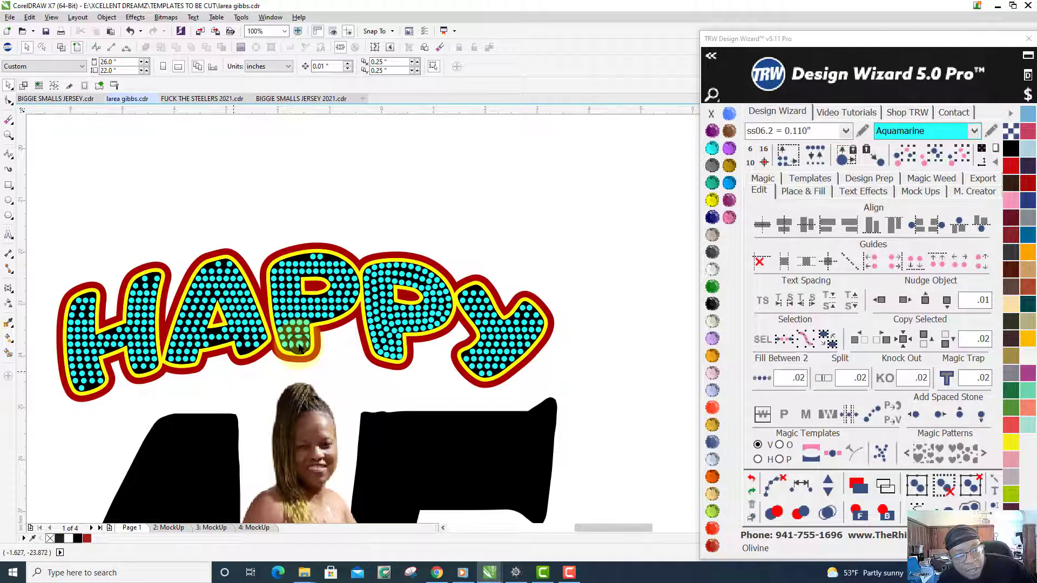
{"action": "scroll", "coordinate": [197, 286], "scroll_direction": "down", "scroll_amount": 1}
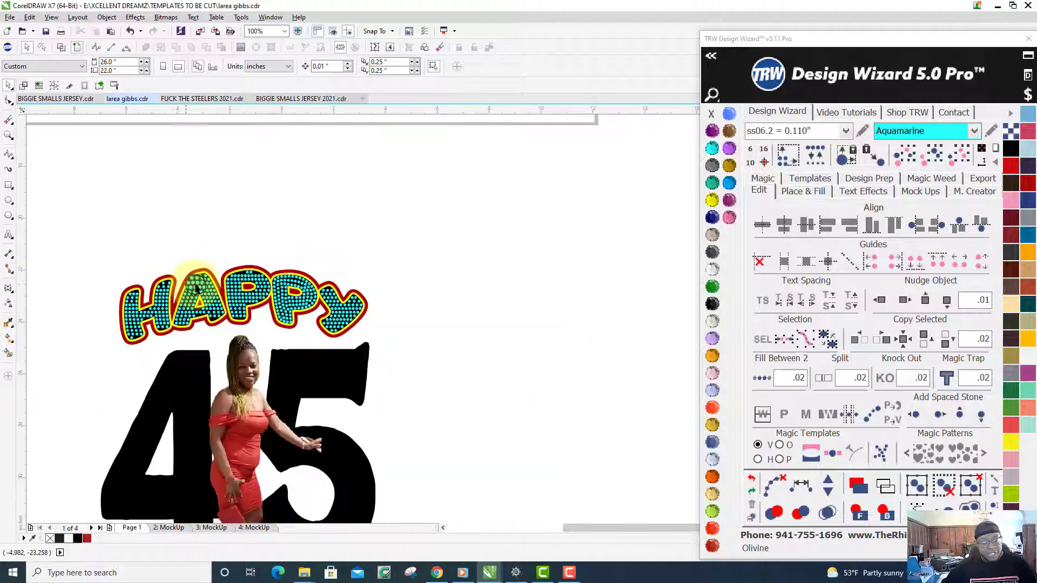
{"action": "scroll", "coordinate": [197, 286], "scroll_direction": "down", "scroll_amount": 2}
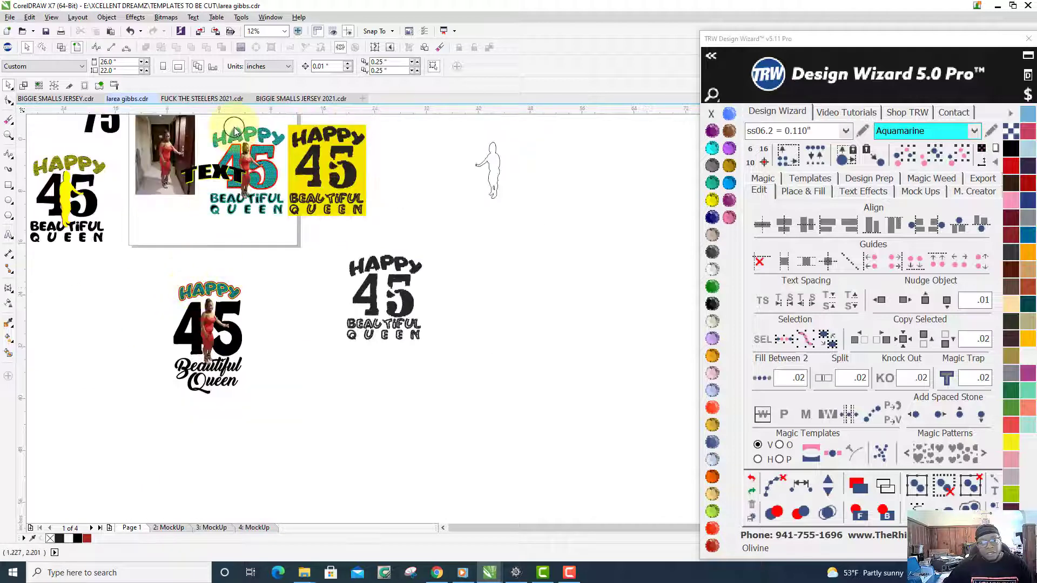
{"action": "scroll", "coordinate": [234, 128], "scroll_direction": "up", "scroll_amount": 3}
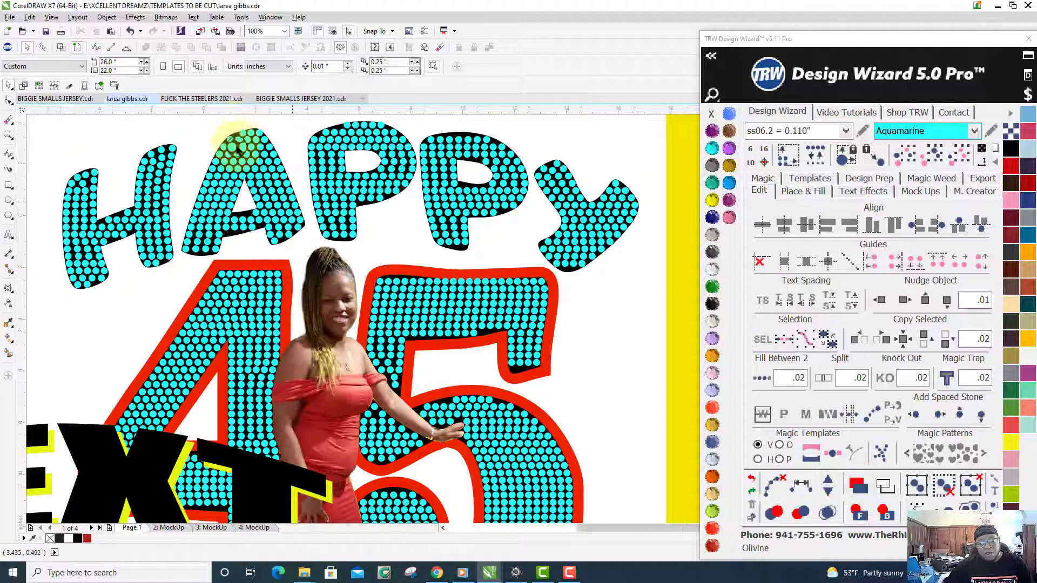
{"action": "scroll", "coordinate": [254, 243], "scroll_direction": "down", "scroll_amount": 2}
{"action": "scroll", "coordinate": [264, 370], "scroll_direction": "down", "scroll_amount": 1}
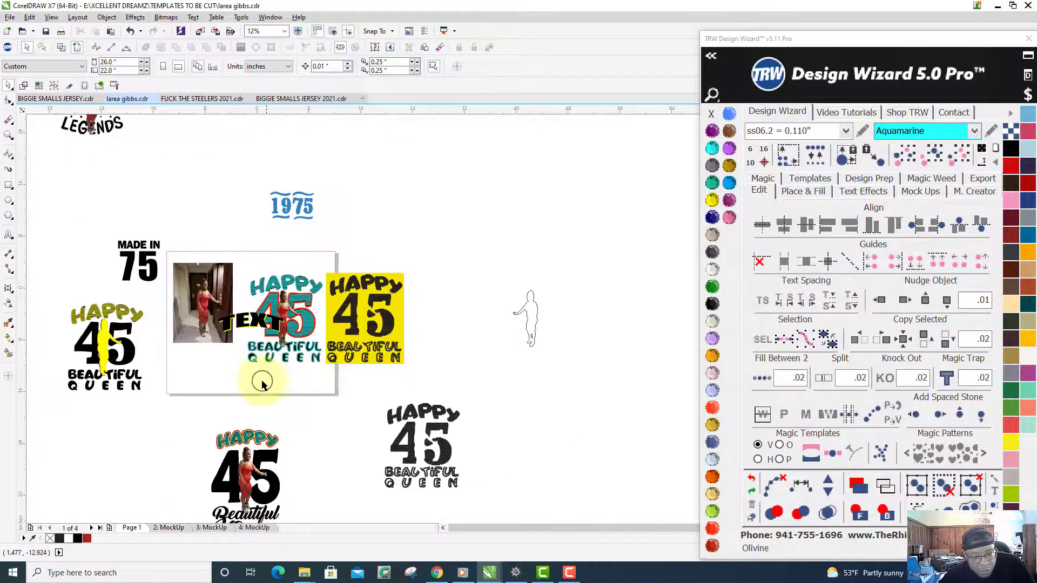
{"action": "scroll", "coordinate": [246, 445], "scroll_direction": "up", "scroll_amount": 2}
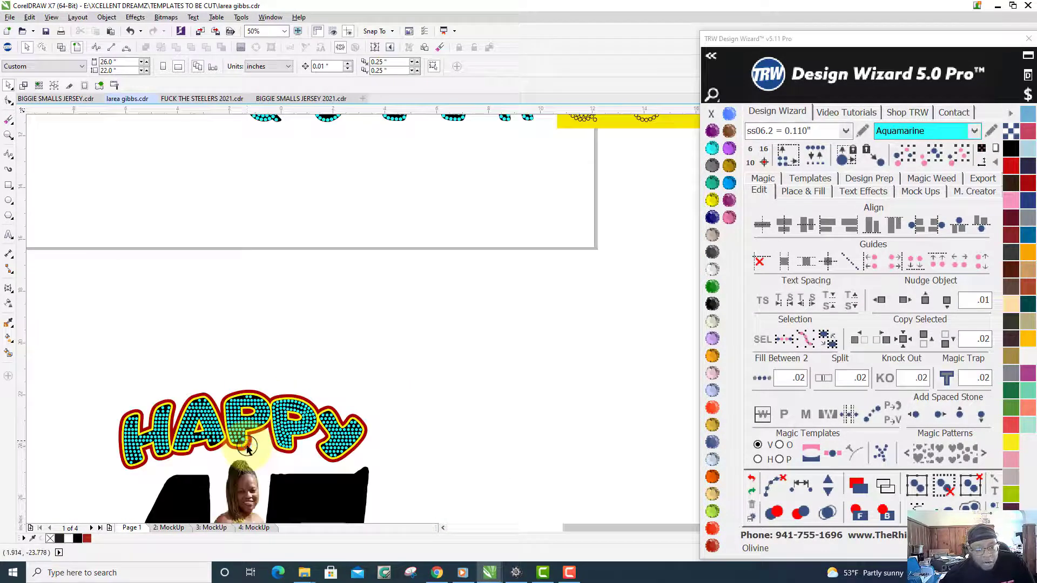
{"action": "scroll", "coordinate": [247, 447], "scroll_direction": "down", "scroll_amount": 1}
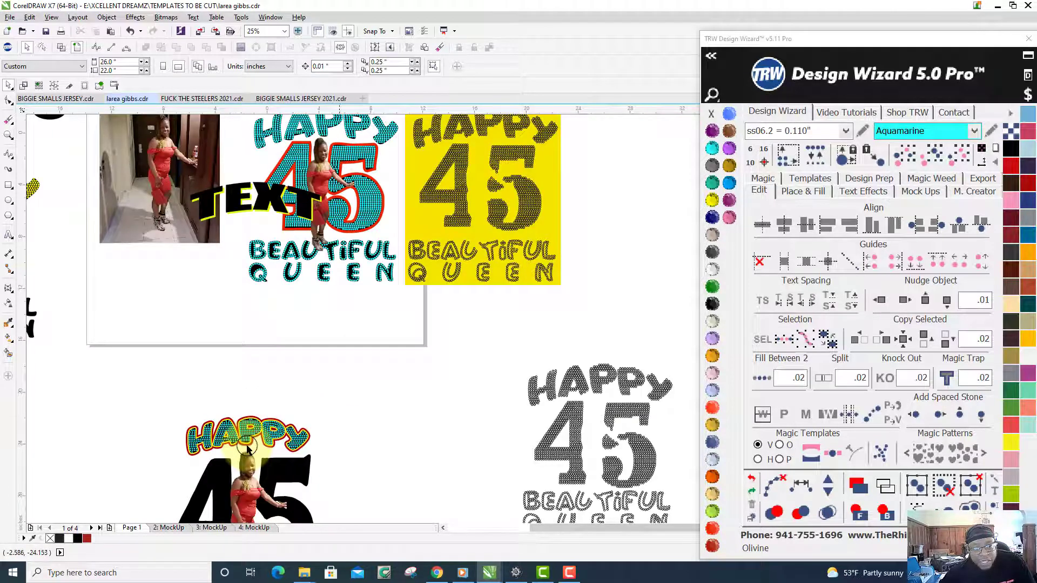
{"action": "scroll", "coordinate": [247, 447], "scroll_direction": "down", "scroll_amount": 1}
{"action": "scroll", "coordinate": [246, 448], "scroll_direction": "up", "scroll_amount": 1}
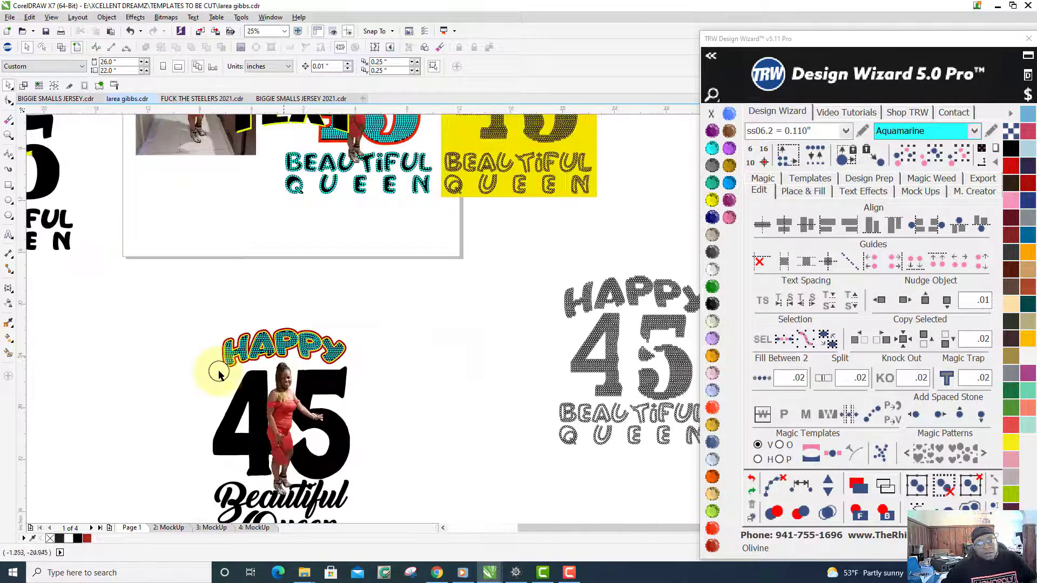
Compare the stone counts of the outlined HAPPY lettering and the HAPPY lettering in the design on the page
{"action": "left_click_drag", "start_coordinate": [196, 313], "coordinate": [398, 371]}
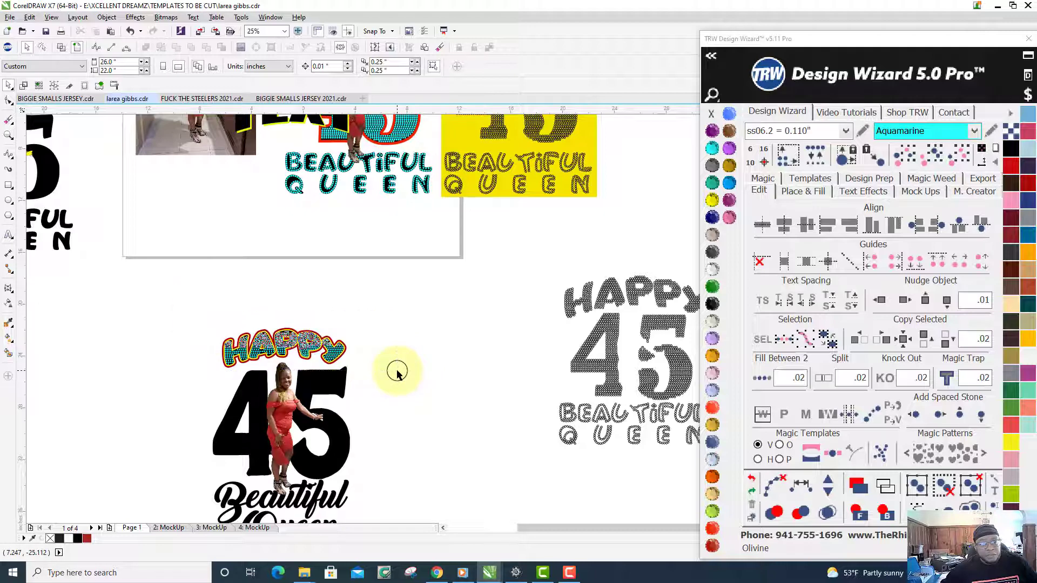
{"action": "scroll", "coordinate": [348, 389], "scroll_direction": "down", "scroll_amount": 1}
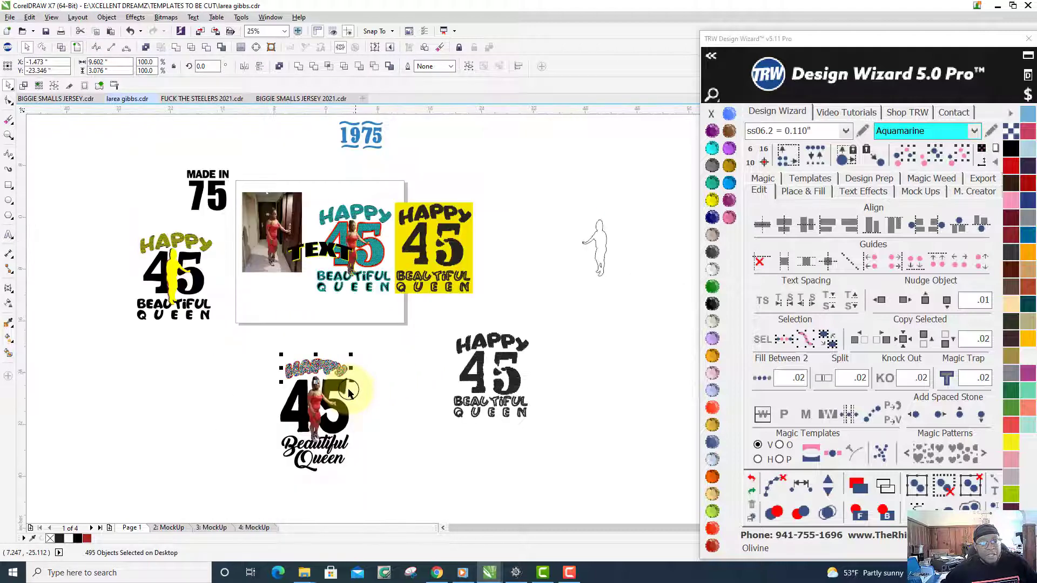
{"action": "scroll", "coordinate": [348, 390], "scroll_direction": "up", "scroll_amount": 1}
{"action": "scroll", "coordinate": [348, 390], "scroll_direction": "up", "scroll_amount": 1}
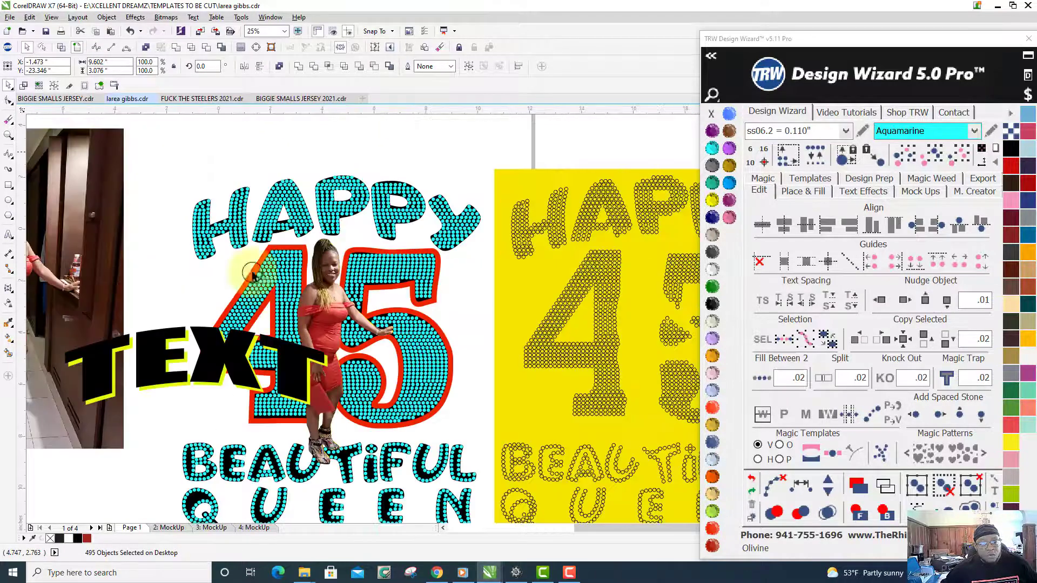
{"action": "left_click_drag", "start_coordinate": [156, 155], "coordinate": [486, 263]}
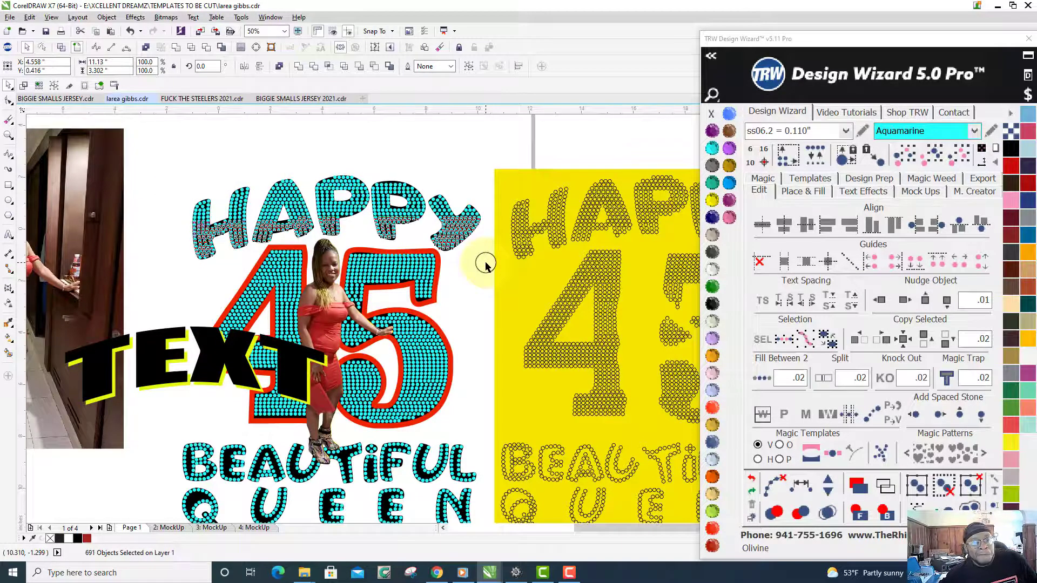
{"action": "scroll", "coordinate": [485, 263], "scroll_direction": "down", "scroll_amount": 1}
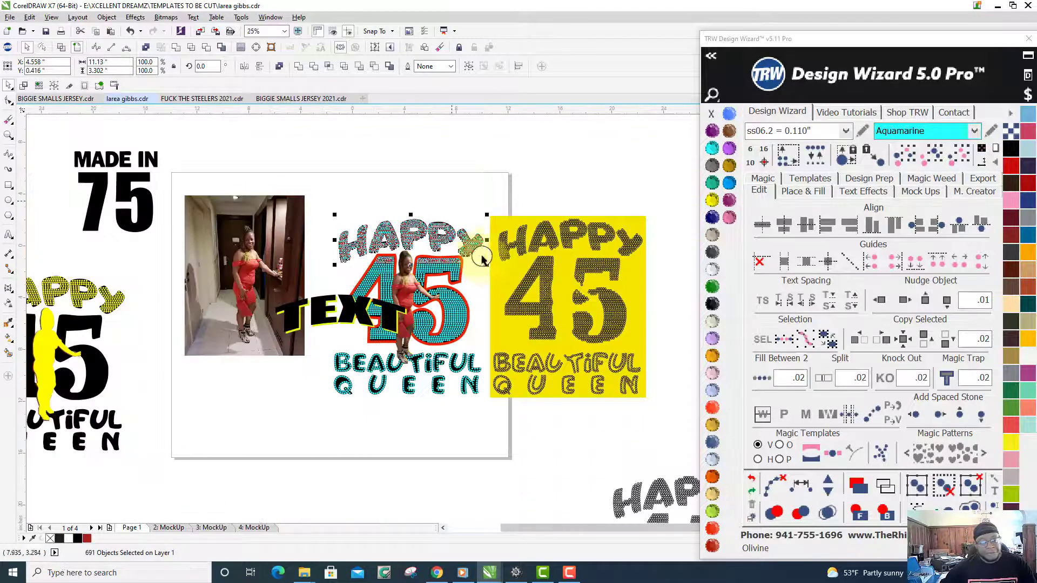
{"action": "left_click", "coordinate": [451, 202]}
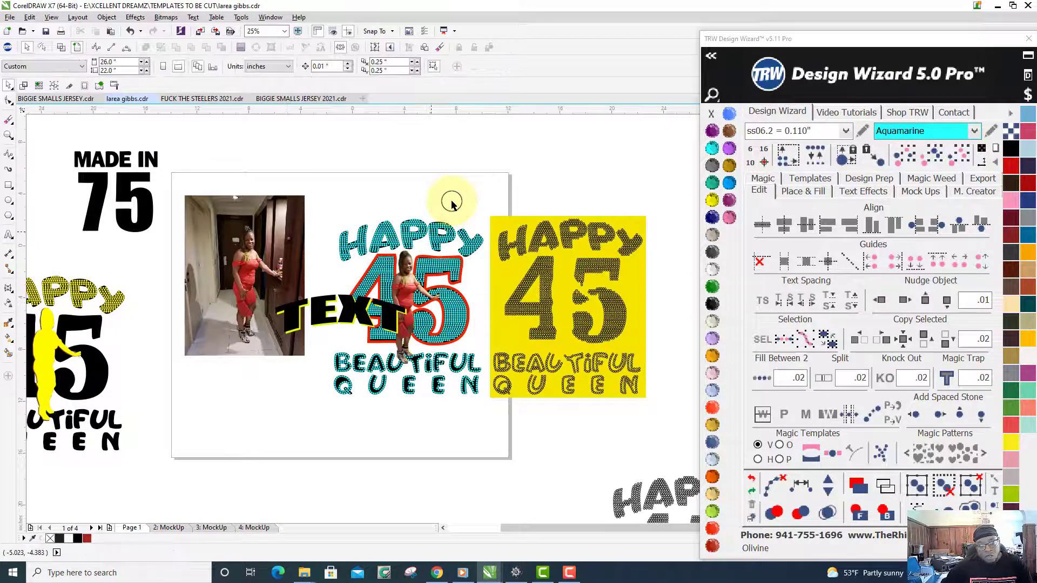
Delete the black TEXT lettering and its yellow backing that overlap the HAPPY 45 design on the page
{"action": "scroll", "coordinate": [426, 227], "scroll_direction": "down", "scroll_amount": 1}
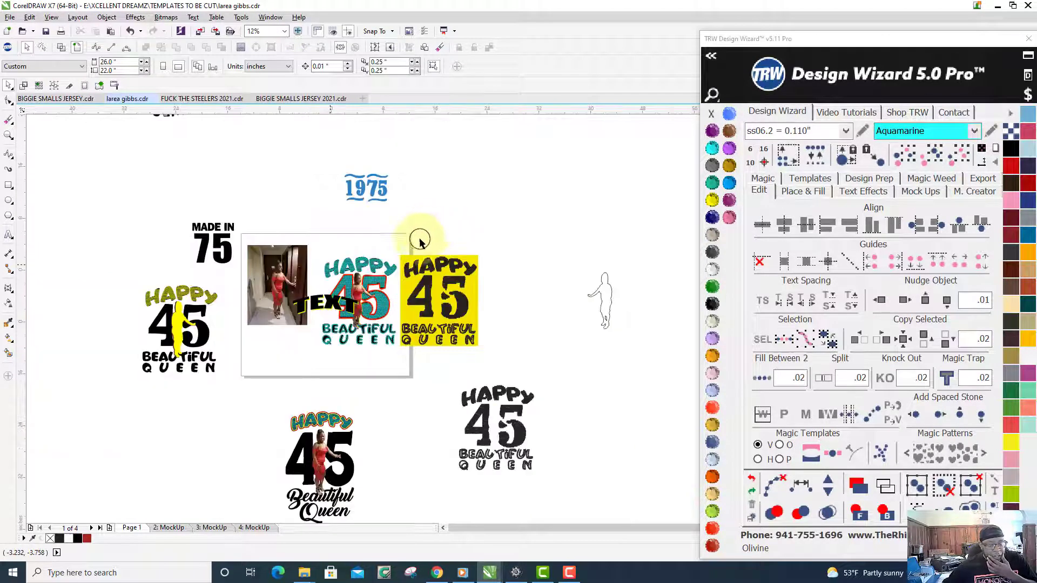
{"action": "scroll", "coordinate": [357, 259], "scroll_direction": "down", "scroll_amount": 1}
{"action": "scroll", "coordinate": [334, 344], "scroll_direction": "up", "scroll_amount": 1}
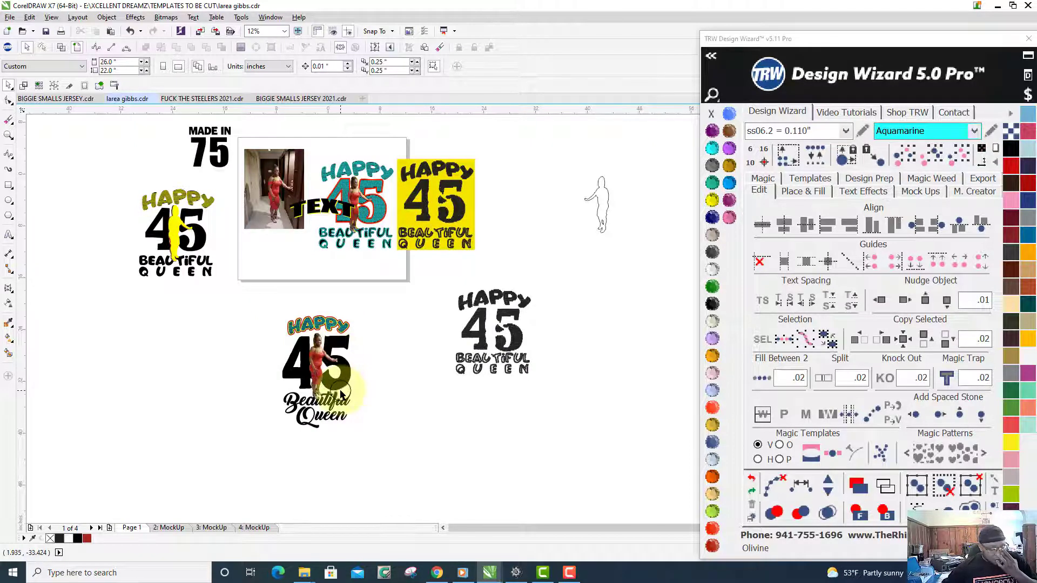
{"action": "scroll", "coordinate": [325, 227], "scroll_direction": "up", "scroll_amount": 2}
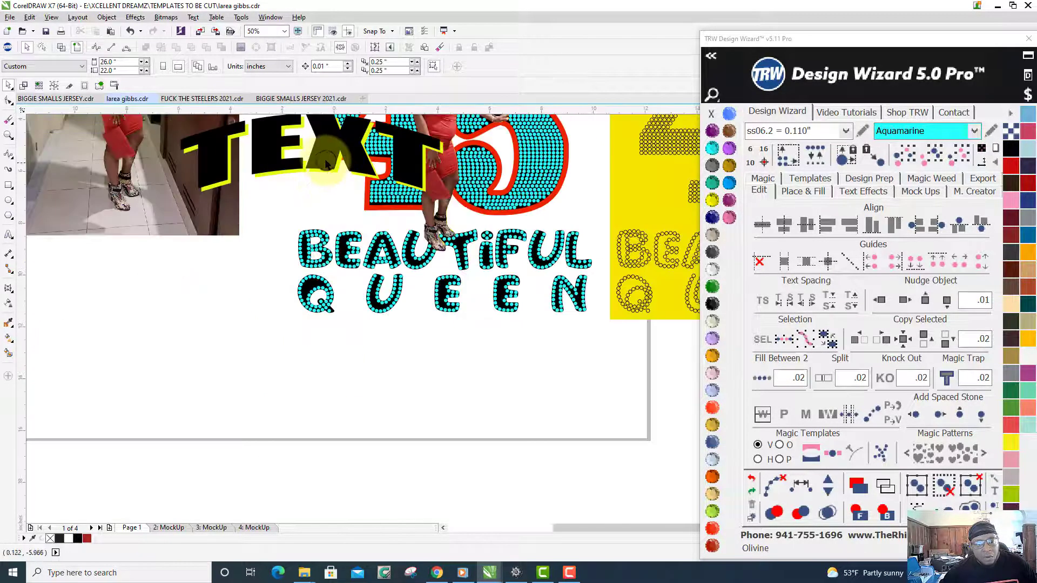
{"action": "left_click", "coordinate": [325, 155]}
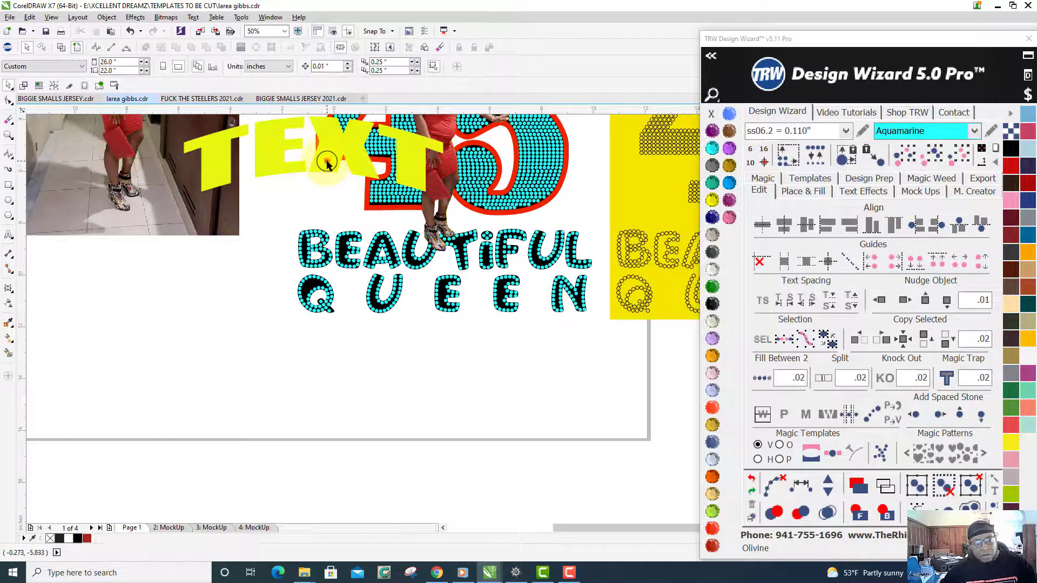
{"action": "key", "text": "shift+Page_Down"}
{"action": "left_click", "coordinate": [326, 164]}
{"action": "scroll", "coordinate": [326, 164], "scroll_direction": "down", "scroll_amount": 1}
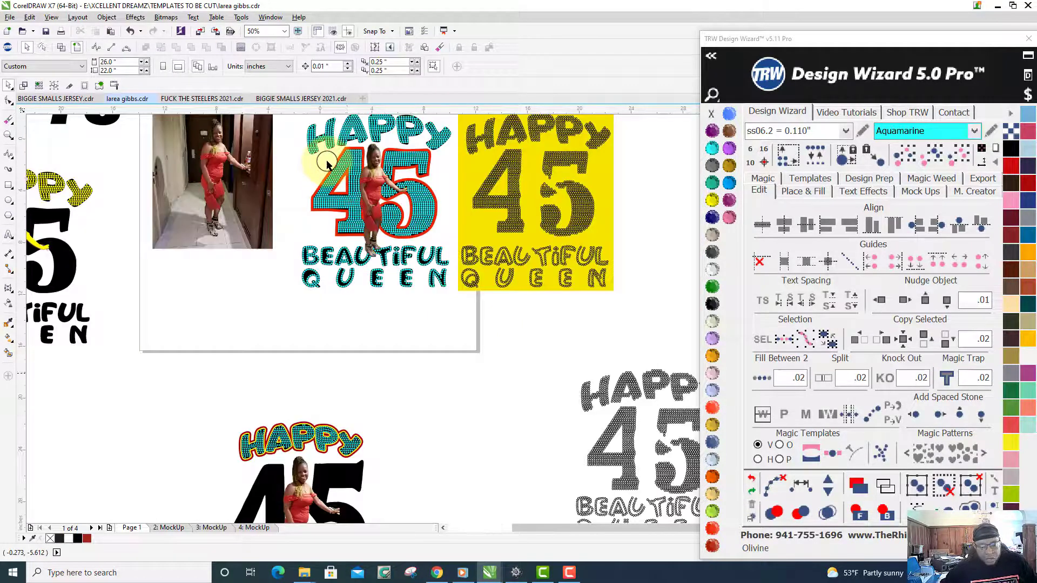
{"action": "scroll", "coordinate": [326, 163], "scroll_direction": "down", "scroll_amount": 1}
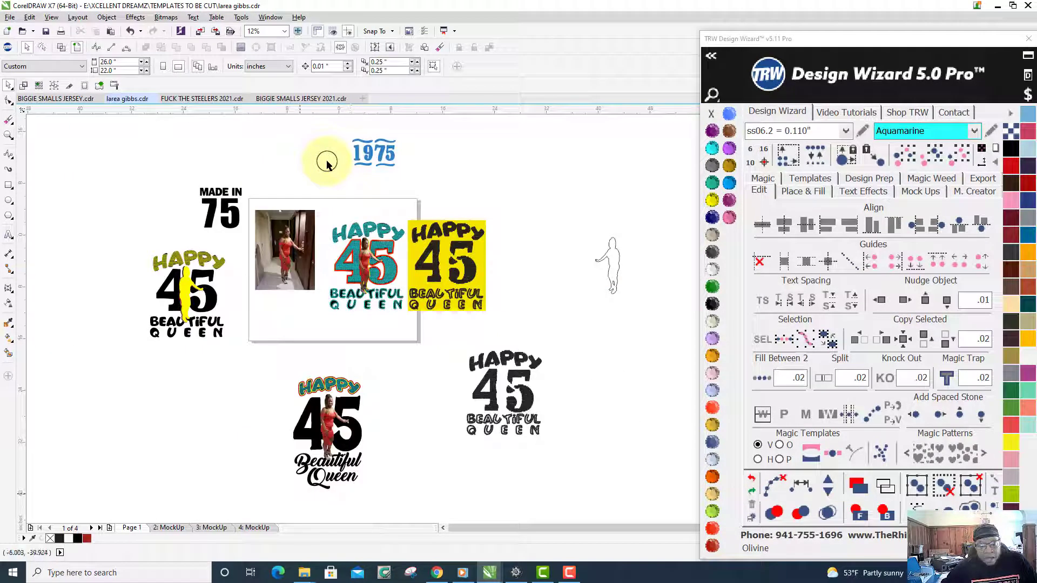
Try moving the woman's cut-out photo onto the 5 of the lower HAPPY 45 design, and undo the move
{"action": "scroll", "coordinate": [327, 163], "scroll_direction": "up", "scroll_amount": 3}
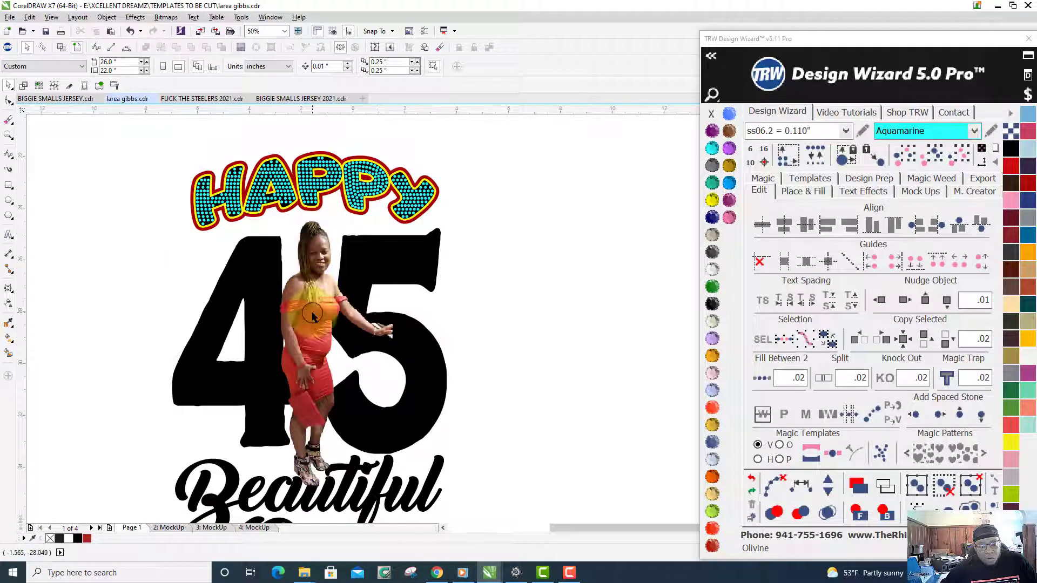
{"action": "left_click_drag", "start_coordinate": [313, 315], "coordinate": [380, 315]}
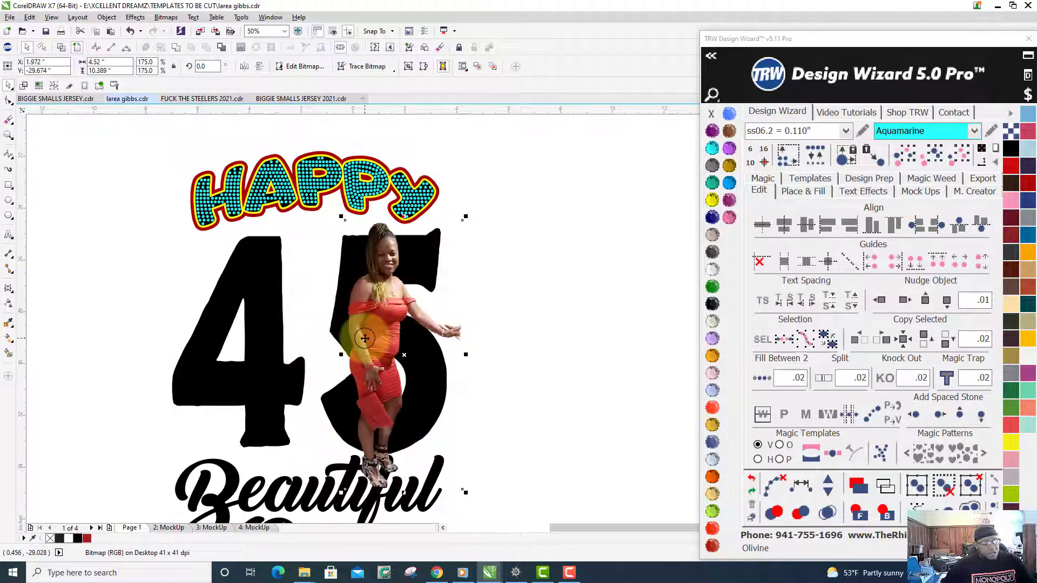
{"action": "key", "text": "ctrl+z"}
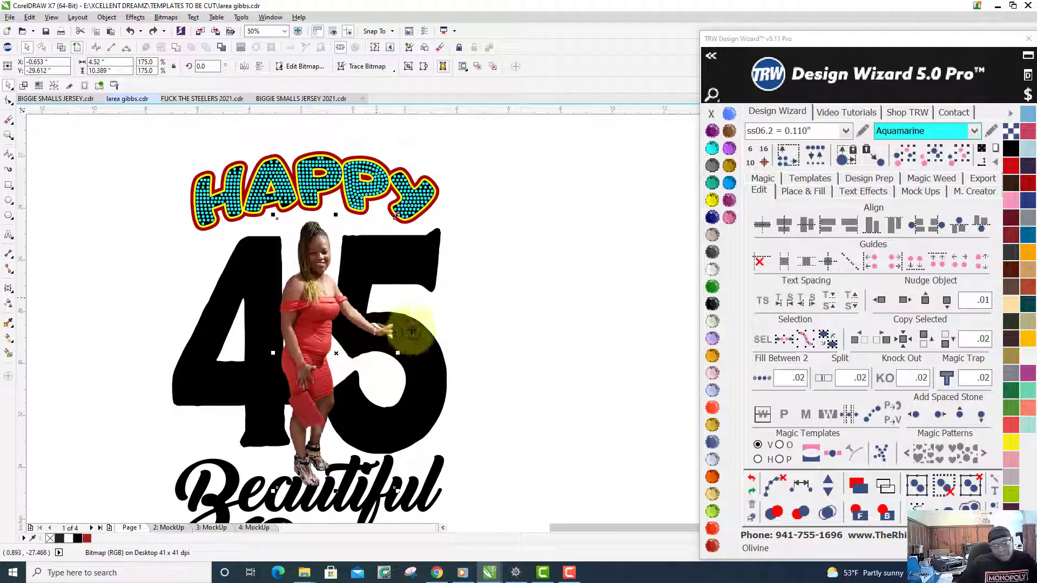
{"action": "left_click", "coordinate": [489, 316]}
{"action": "scroll", "coordinate": [266, 376], "scroll_direction": "down", "scroll_amount": 1}
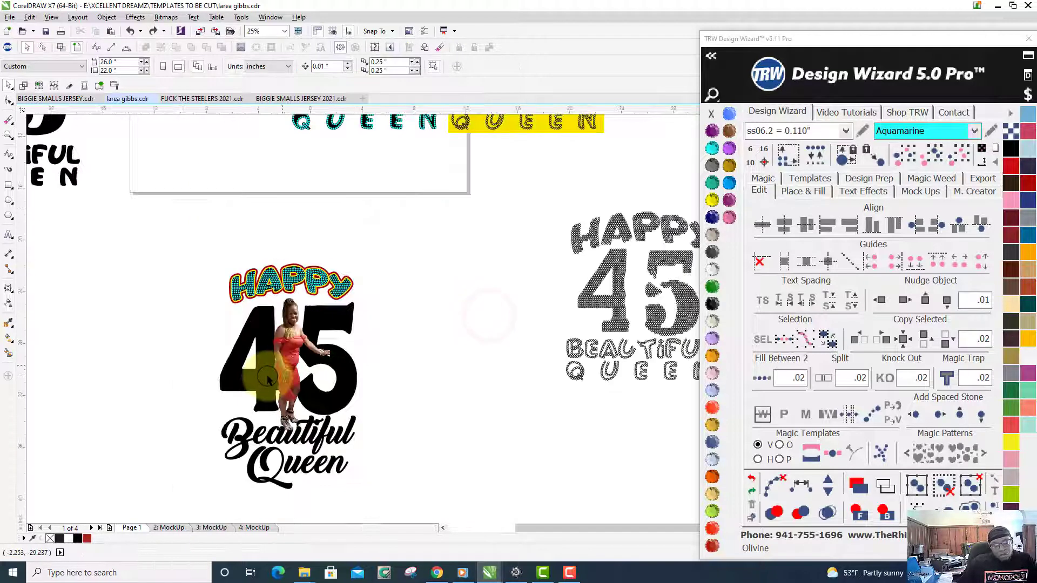
Copy a stone from the H of HAPPY to the upper right corner of the 4 and duplicate it down that edge
{"action": "scroll", "coordinate": [259, 359], "scroll_direction": "up", "scroll_amount": 2}
{"action": "scroll", "coordinate": [232, 188], "scroll_direction": "up", "scroll_amount": 1}
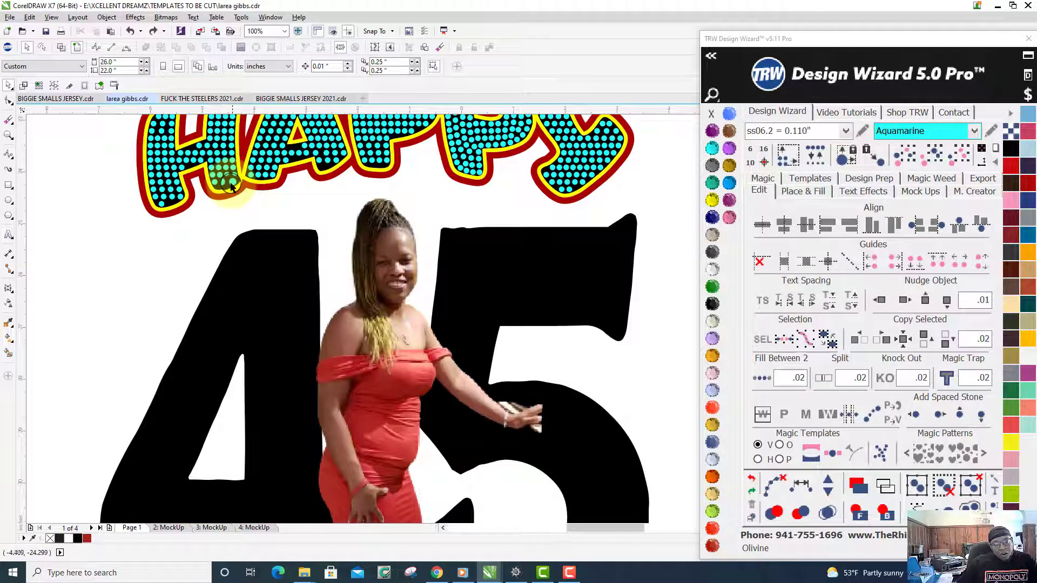
{"action": "left_click_drag", "start_coordinate": [231, 185], "coordinate": [311, 238]}
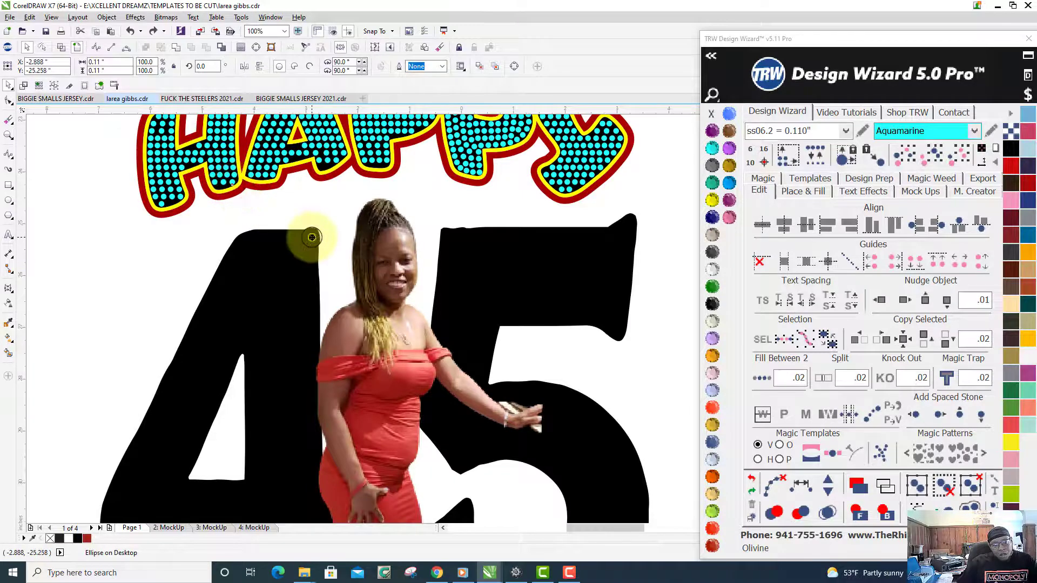
{"action": "scroll", "coordinate": [312, 238], "scroll_direction": "up", "scroll_amount": 2}
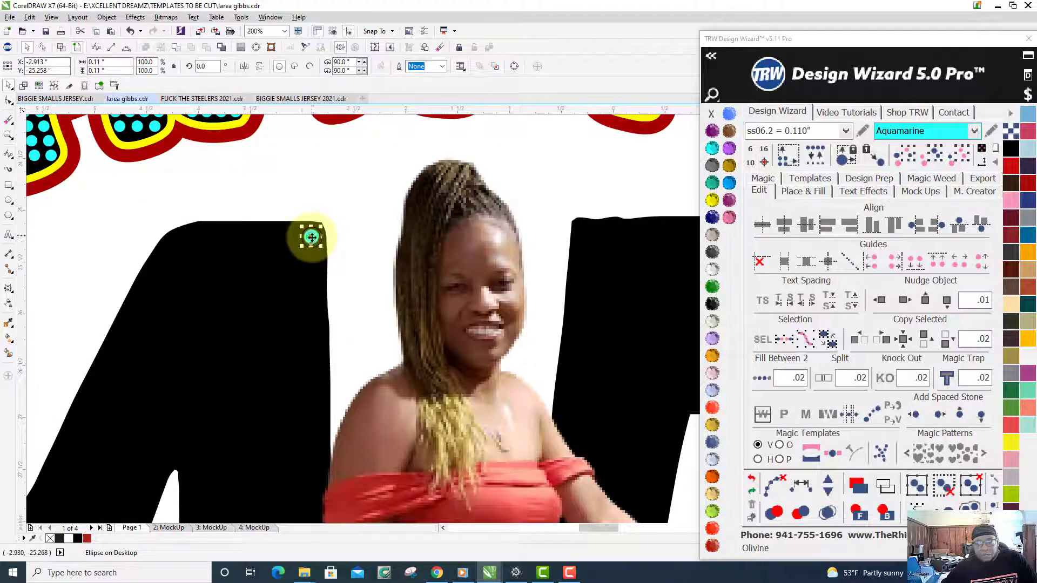
{"action": "scroll", "coordinate": [311, 241], "scroll_direction": "up", "scroll_amount": 2}
{"action": "left_click_drag", "start_coordinate": [312, 242], "coordinate": [317, 225]}
{"action": "scroll", "coordinate": [317, 225], "scroll_direction": "down", "scroll_amount": 2}
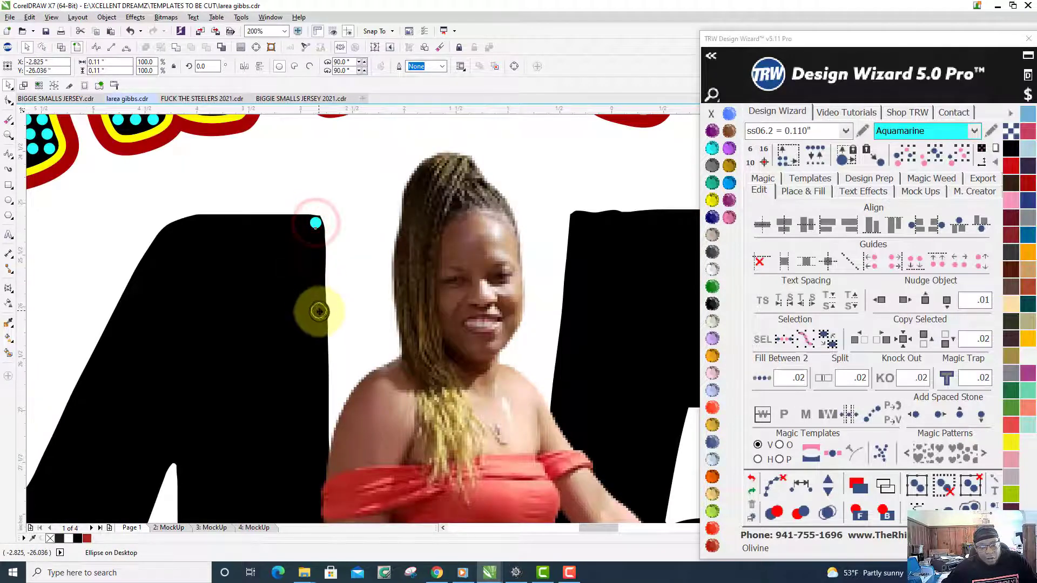
{"action": "left_click", "coordinate": [318, 312]}
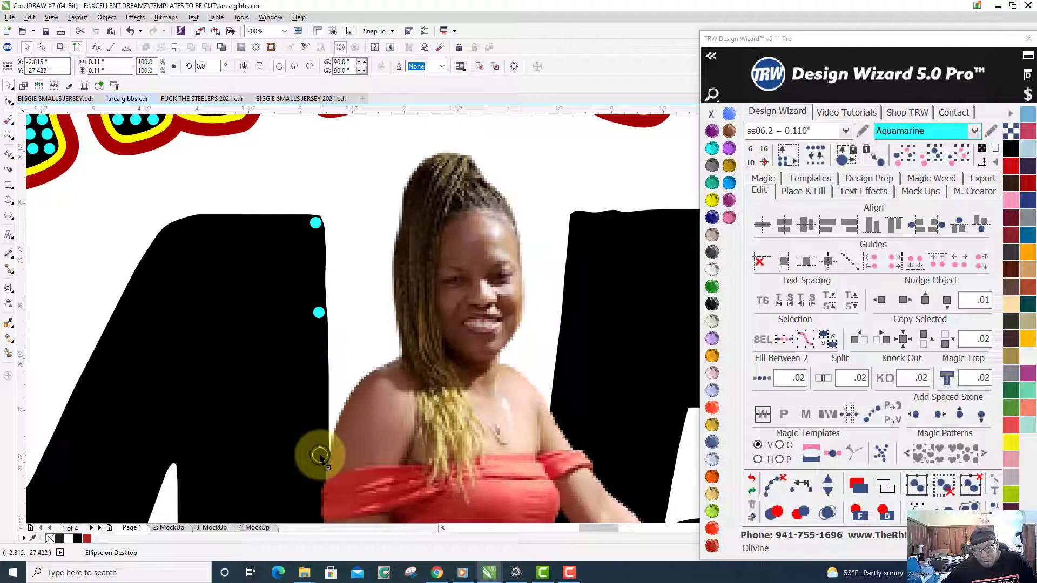
Place more stone copies down the 4's right edge, following the woman's arm to her hip
{"action": "scroll", "coordinate": [250, 405], "scroll_direction": "down", "scroll_amount": 4}
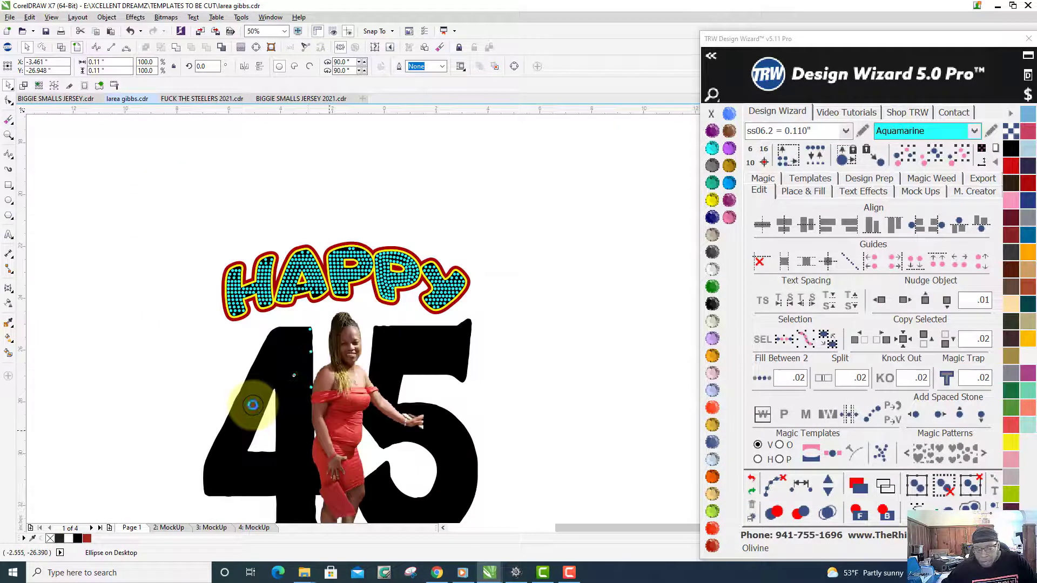
{"action": "scroll", "coordinate": [252, 408], "scroll_direction": "up", "scroll_amount": 4}
{"action": "scroll", "coordinate": [249, 406], "scroll_direction": "down", "scroll_amount": 4}
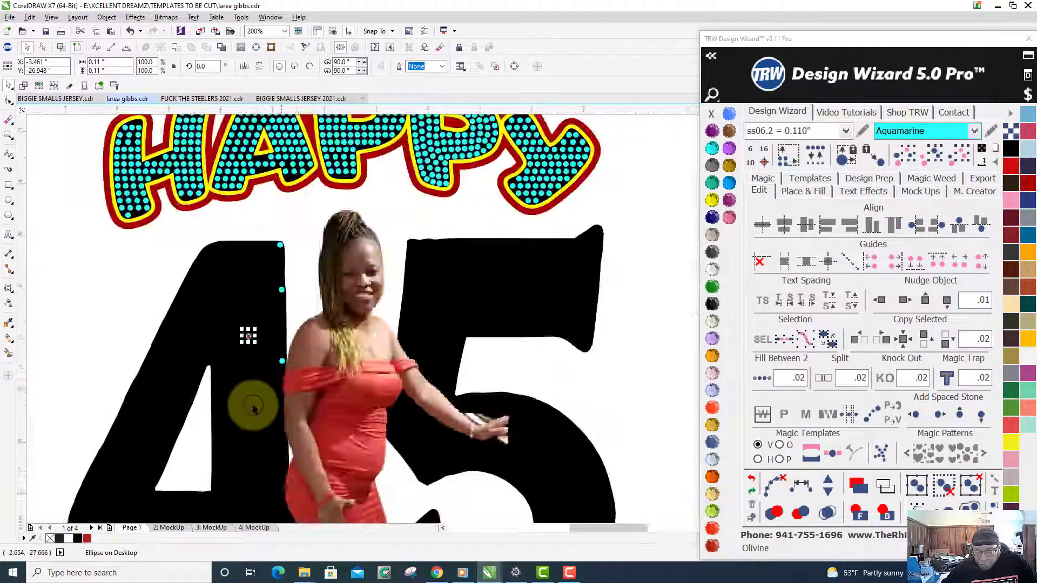
{"action": "scroll", "coordinate": [248, 409], "scroll_direction": "up", "scroll_amount": 4}
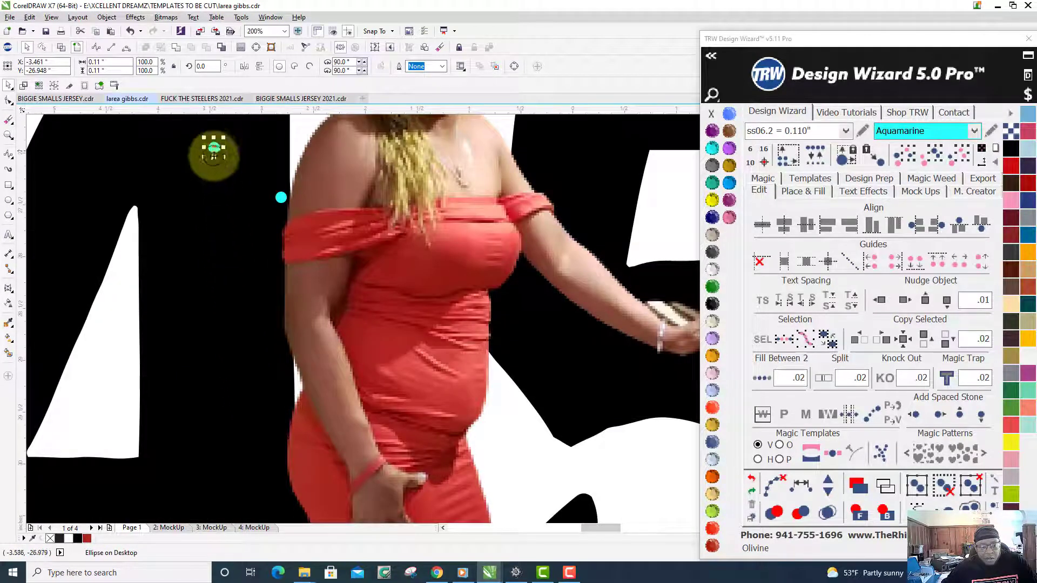
{"action": "left_click_drag", "start_coordinate": [214, 150], "coordinate": [276, 338]}
{"action": "left_click_drag", "start_coordinate": [284, 378], "coordinate": [241, 197]}
{"action": "scroll", "coordinate": [278, 470], "scroll_direction": "down", "scroll_amount": 3}
{"action": "scroll", "coordinate": [266, 474], "scroll_direction": "up", "scroll_amount": 2}
{"action": "scroll", "coordinate": [244, 184], "scroll_direction": "up", "scroll_amount": 1}
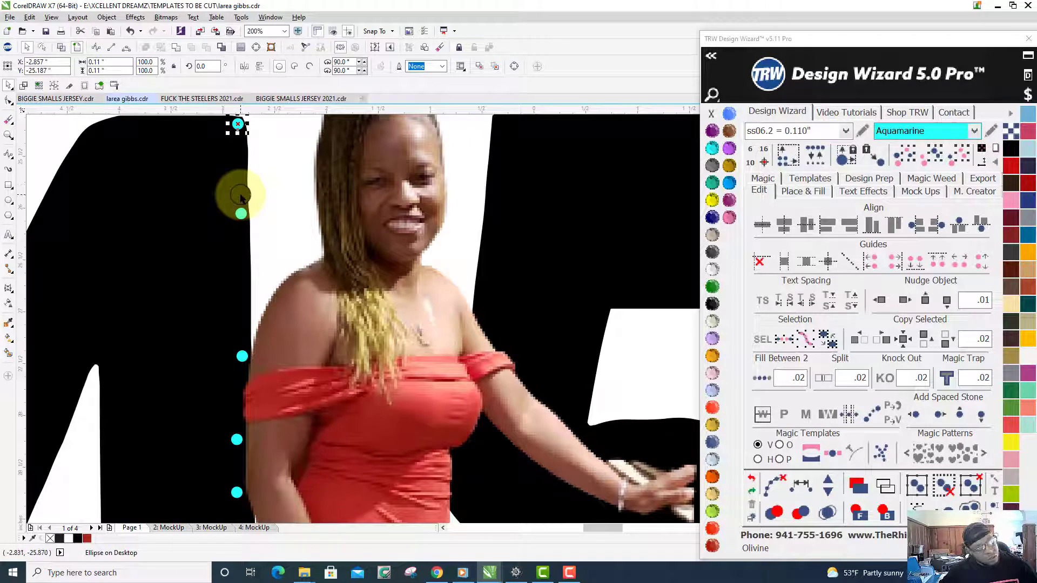
Select the nine stones along the 4's right edge and respace them equally
{"action": "left_click", "coordinate": [239, 214], "text": "shift"}
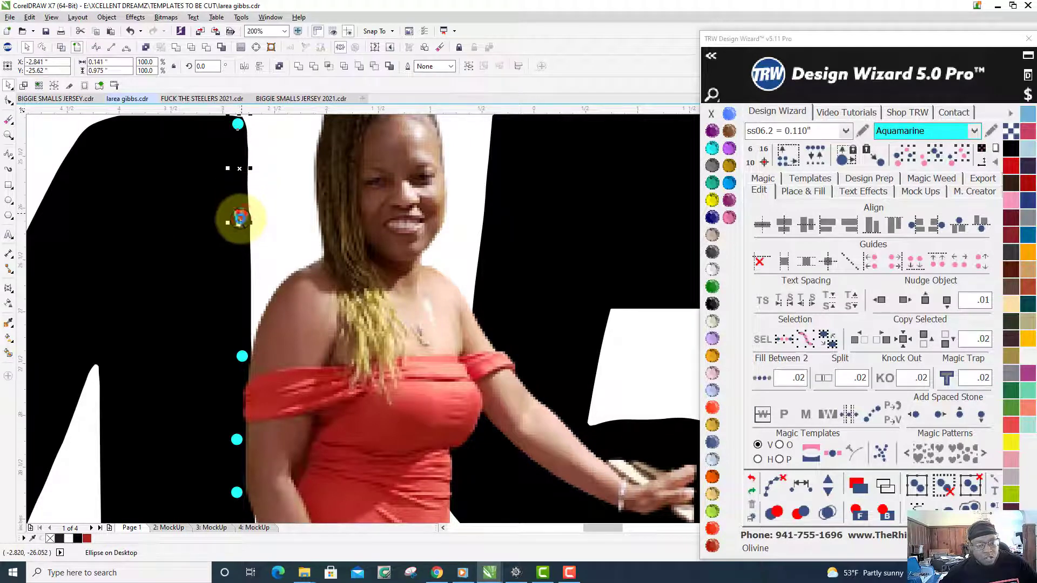
{"action": "left_click", "coordinate": [241, 357], "text": "shift"}
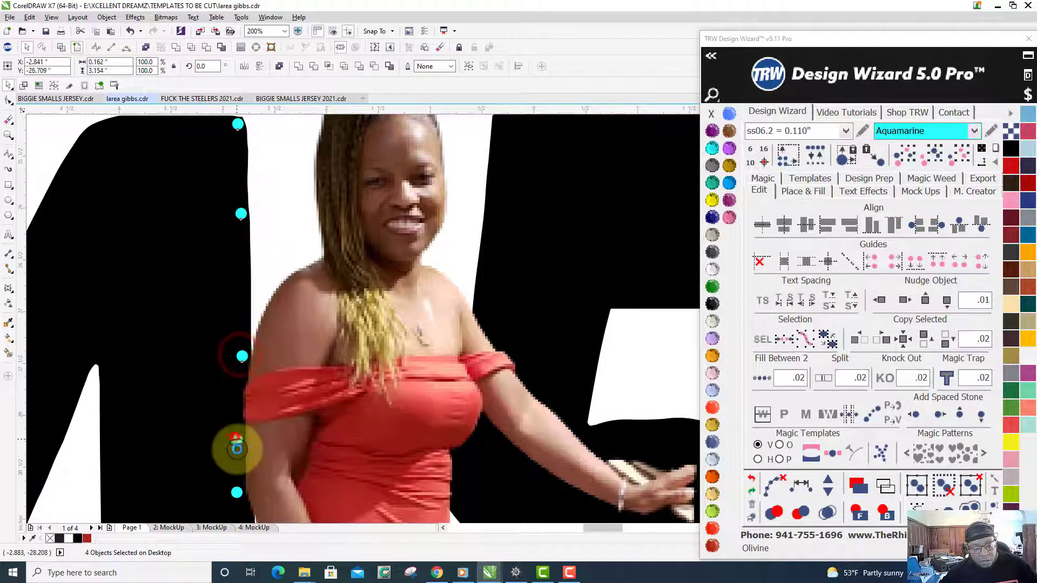
{"action": "left_click", "coordinate": [237, 440], "text": "shift"}
{"action": "left_click", "coordinate": [236, 492], "text": "shift"}
{"action": "scroll", "coordinate": [241, 485], "scroll_direction": "down", "scroll_amount": 1}
{"action": "scroll", "coordinate": [242, 485], "scroll_direction": "up", "scroll_amount": 1}
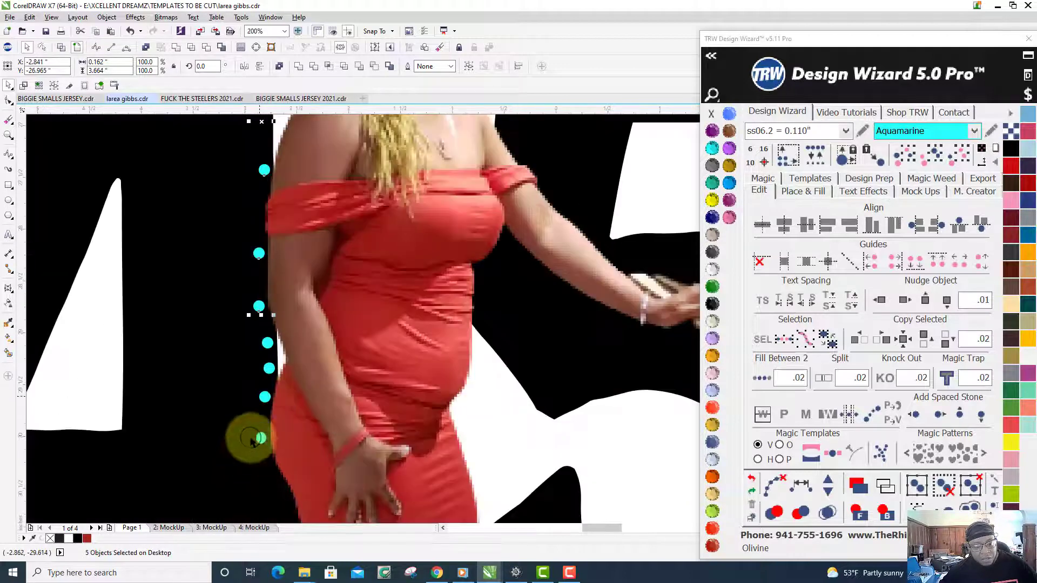
{"action": "left_click", "coordinate": [267, 343], "text": "shift"}
{"action": "left_click", "coordinate": [269, 369], "text": "shift"}
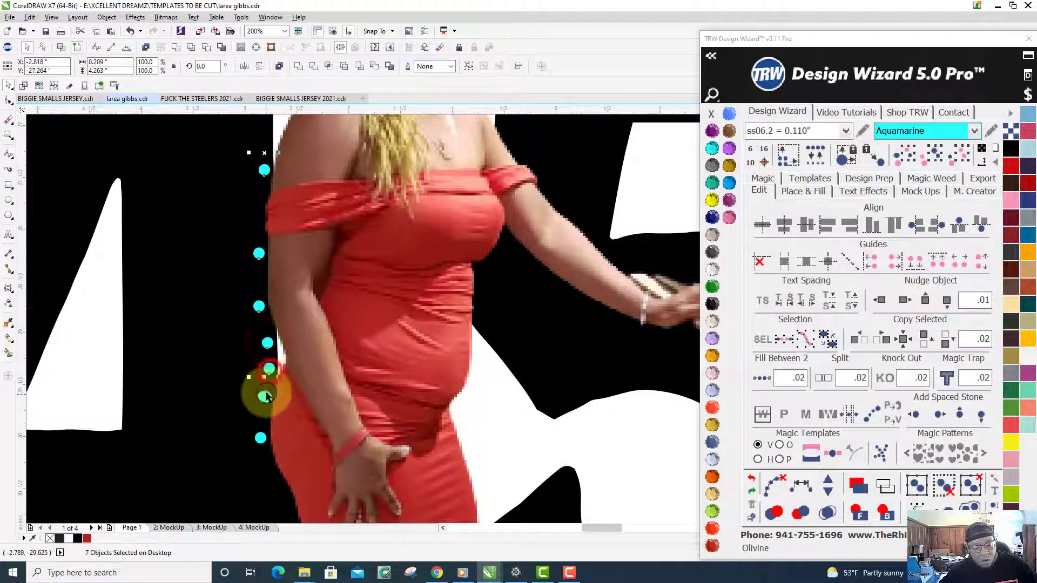
{"action": "left_click", "coordinate": [265, 396], "text": "shift"}
{"action": "left_click", "coordinate": [260, 438], "text": "shift"}
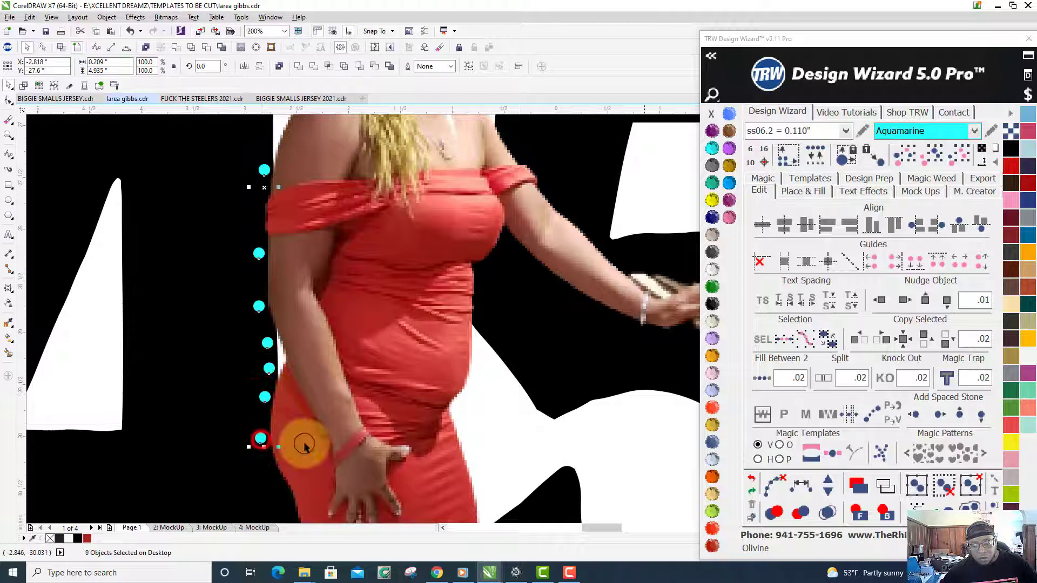
{"action": "left_click", "coordinate": [804, 486]}
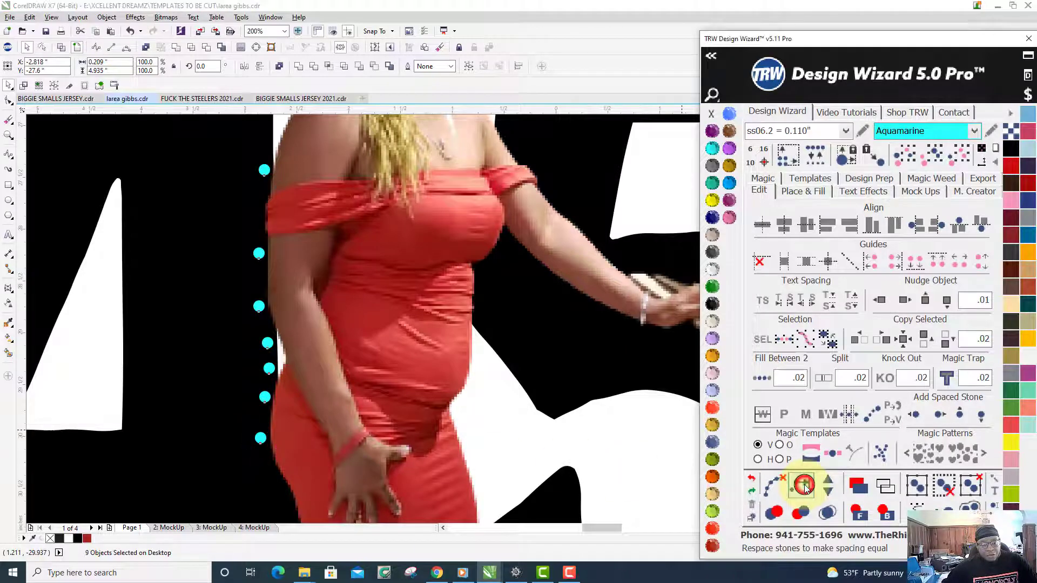
{"action": "scroll", "coordinate": [305, 356], "scroll_direction": "down", "scroll_amount": 2}
{"action": "scroll", "coordinate": [303, 357], "scroll_direction": "up", "scroll_amount": 1}
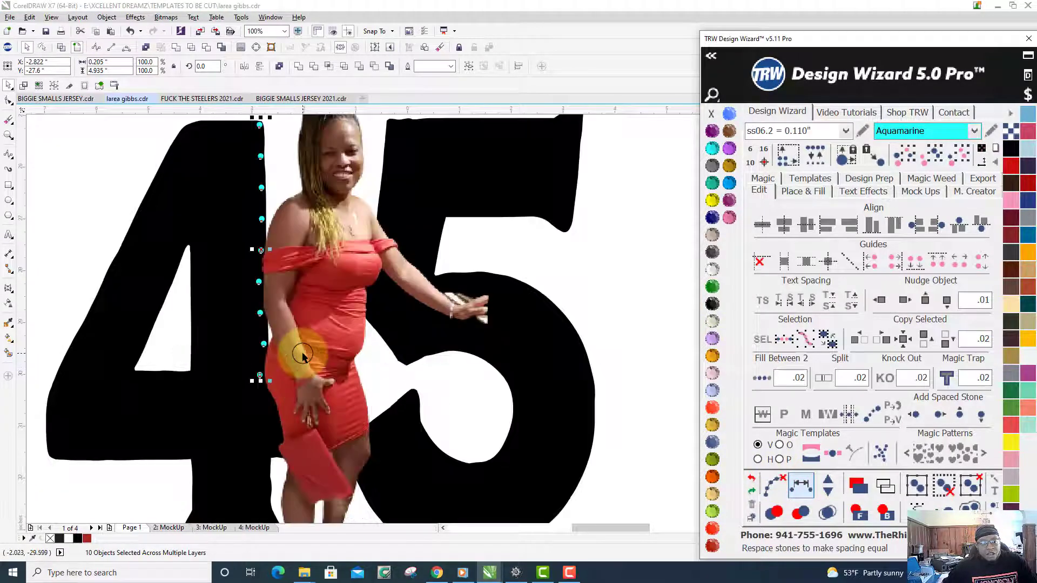
Add stones to the row on the 4's right edge until it is closely packed
{"action": "left_click", "coordinate": [825, 480]}
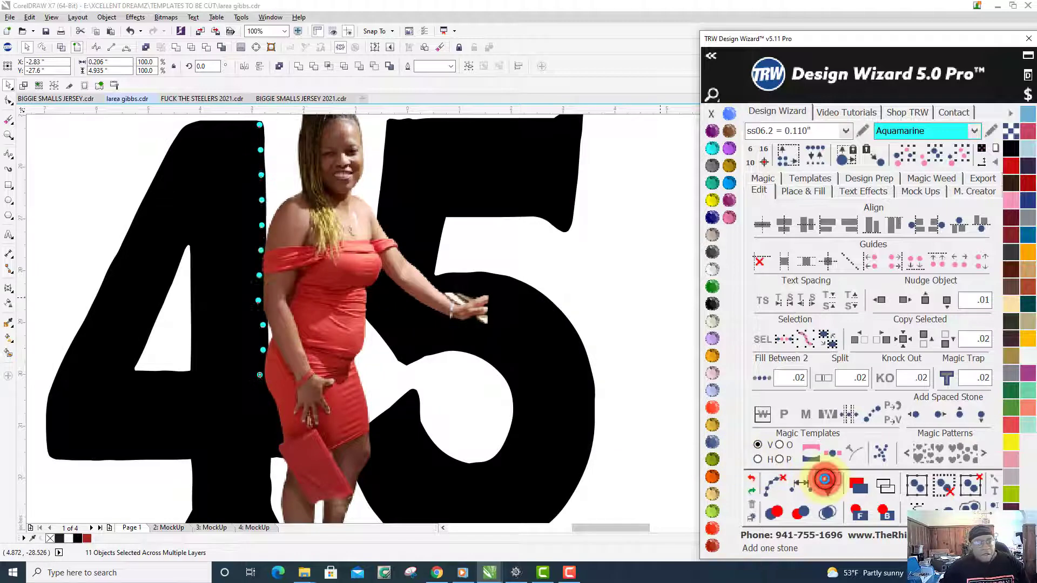
{"action": "left_click", "coordinate": [825, 481]}
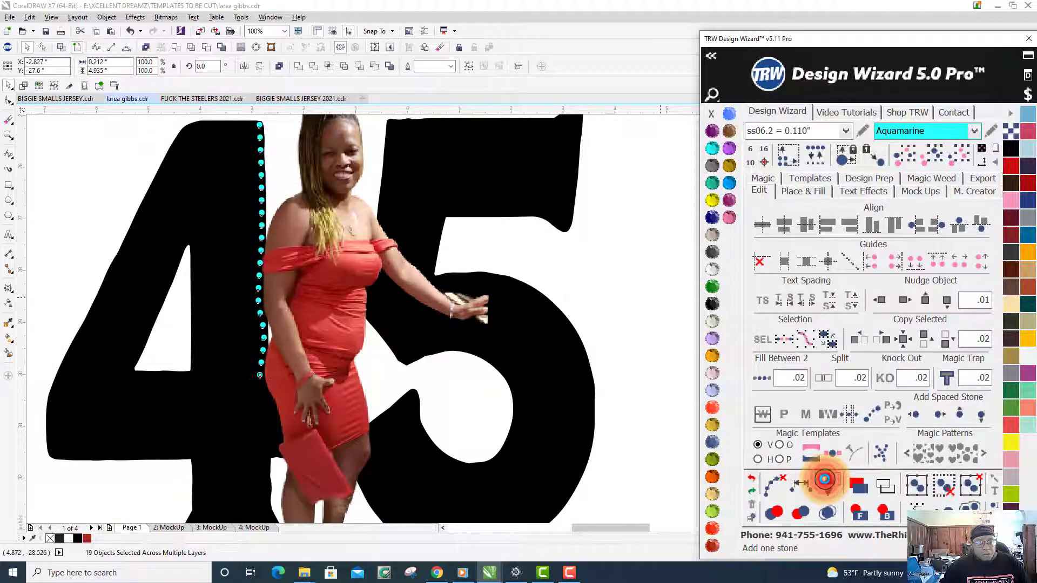
{"action": "left_click", "coordinate": [825, 480]}
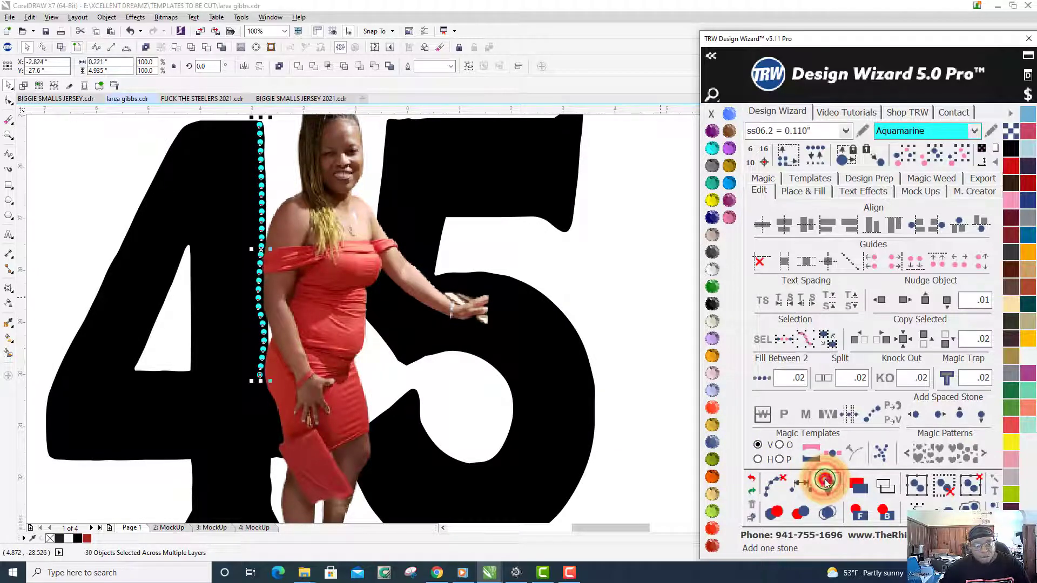
{"action": "key", "text": "F3"}
{"action": "left_click", "coordinate": [458, 307]}
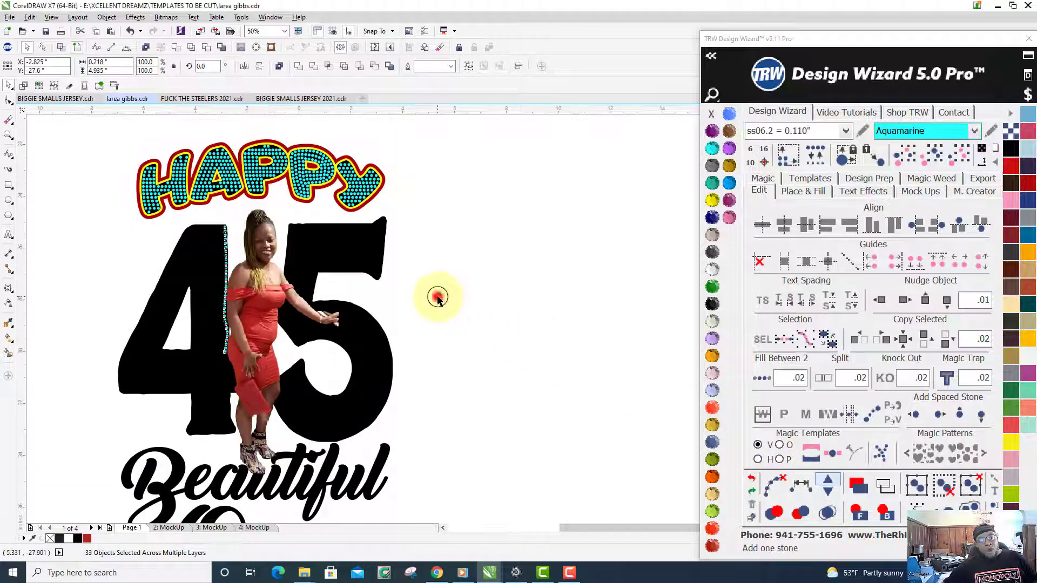
Delete the whole row of stones along the 4's right edge
{"action": "scroll", "coordinate": [226, 292], "scroll_direction": "up", "scroll_amount": 1}
{"action": "scroll", "coordinate": [226, 292], "scroll_direction": "down", "scroll_amount": 1}
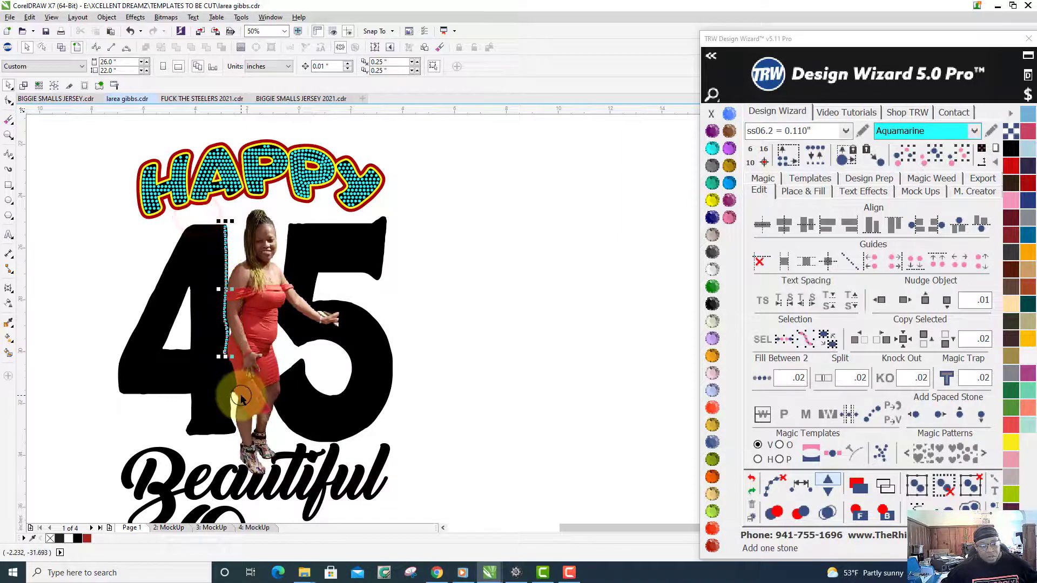
{"action": "key", "text": "Delete"}
{"action": "left_click", "coordinate": [178, 330]}
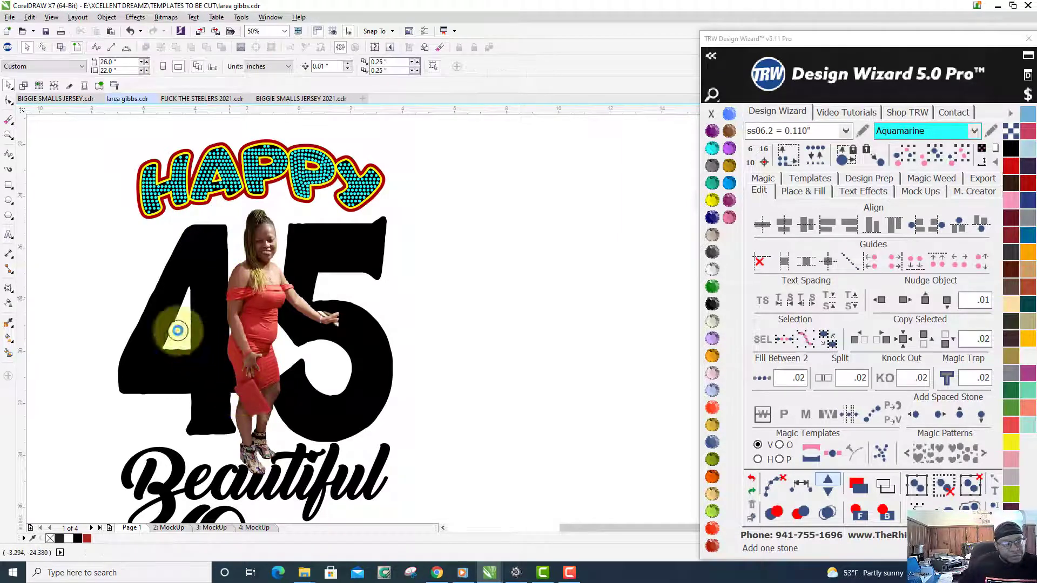
Start a B-spline outline at the top of the woman's hair and trace the left side of her hair down to the neck
{"action": "left_click", "coordinate": [8, 156]}
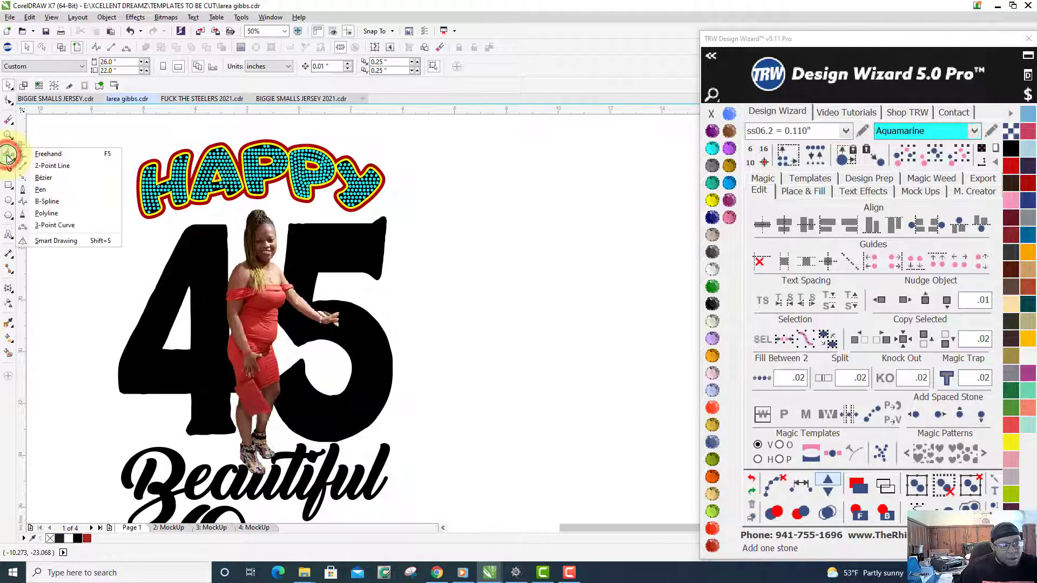
{"action": "left_click", "coordinate": [70, 202]}
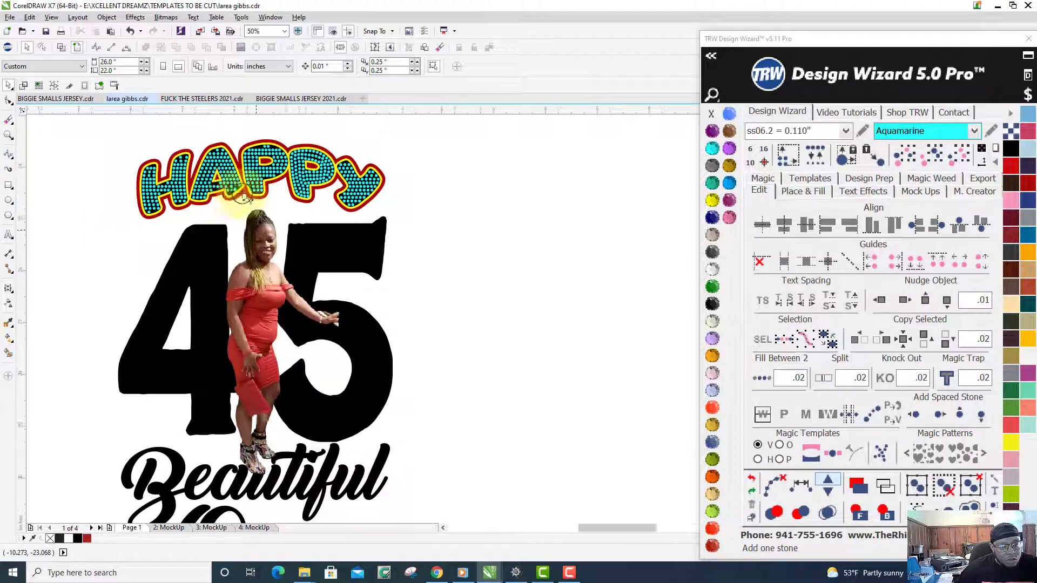
{"action": "scroll", "coordinate": [254, 192], "scroll_direction": "up", "scroll_amount": 2}
{"action": "left_click", "coordinate": [254, 192]}
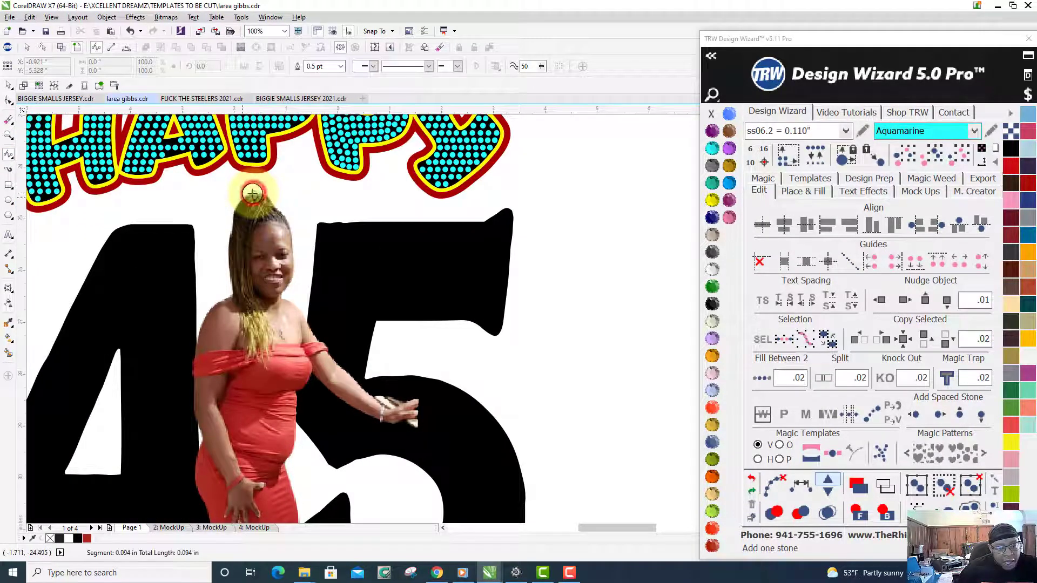
{"action": "left_click", "coordinate": [236, 202]}
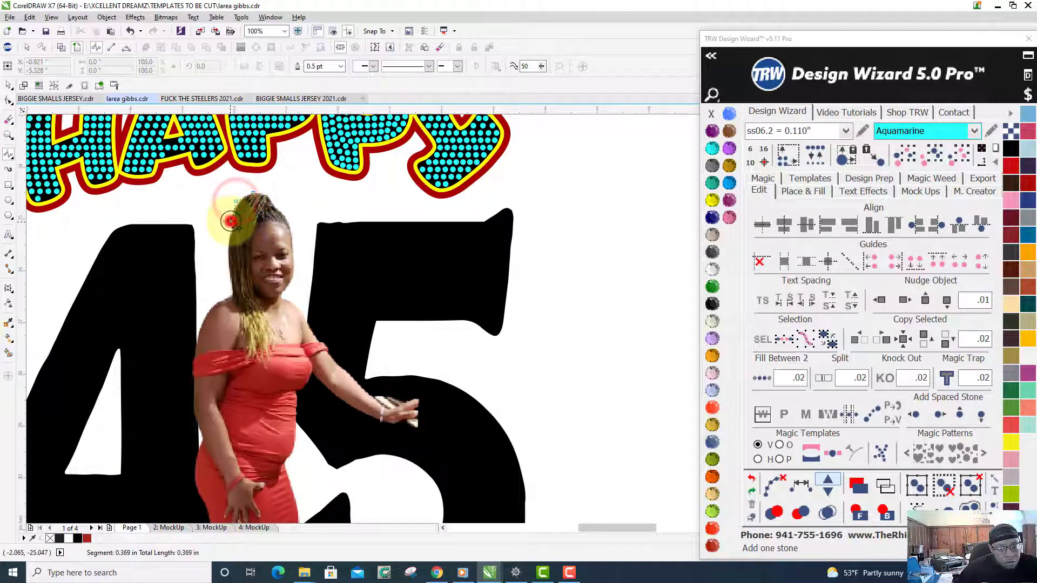
{"action": "left_click", "coordinate": [230, 221]}
{"action": "left_click", "coordinate": [226, 244]}
{"action": "left_click", "coordinate": [229, 282]}
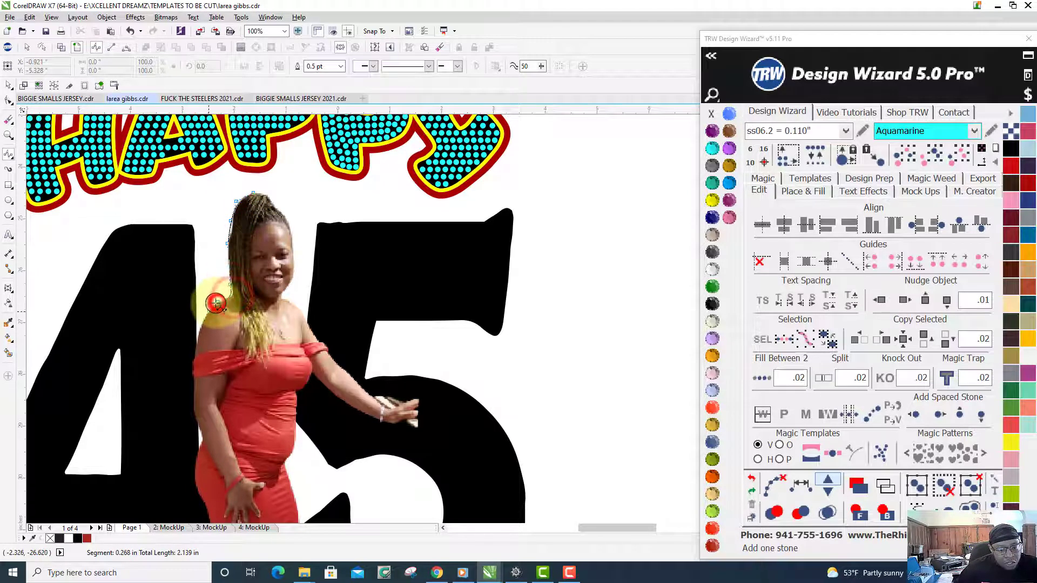
Continue the B-spline outline around the woman's left-side shoulder and down the outside of her arm to the hip
{"action": "left_click", "coordinate": [217, 303]}
{"action": "left_click", "coordinate": [198, 331]}
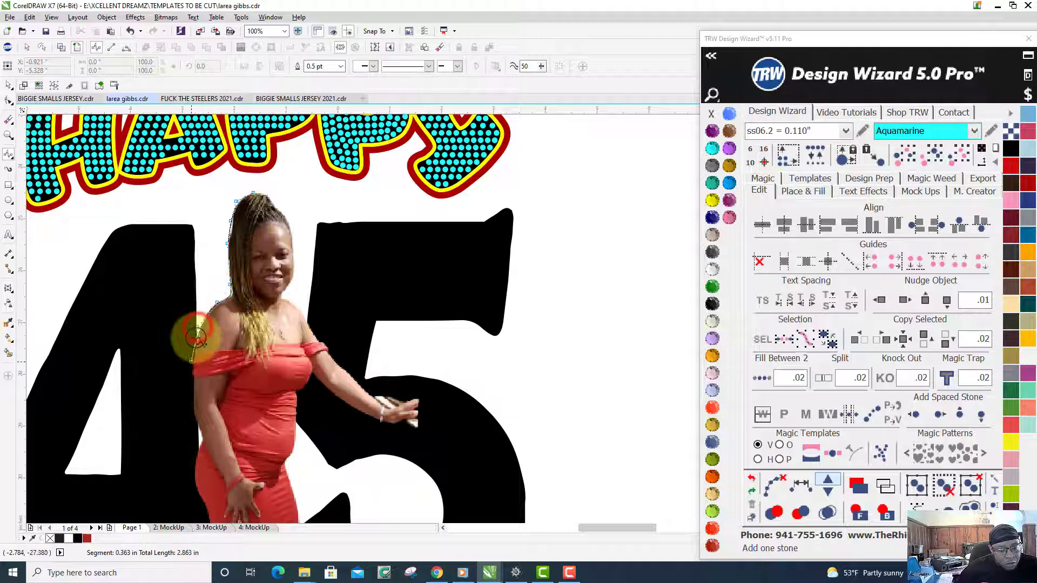
{"action": "left_click", "coordinate": [192, 372]}
{"action": "left_click", "coordinate": [193, 420]}
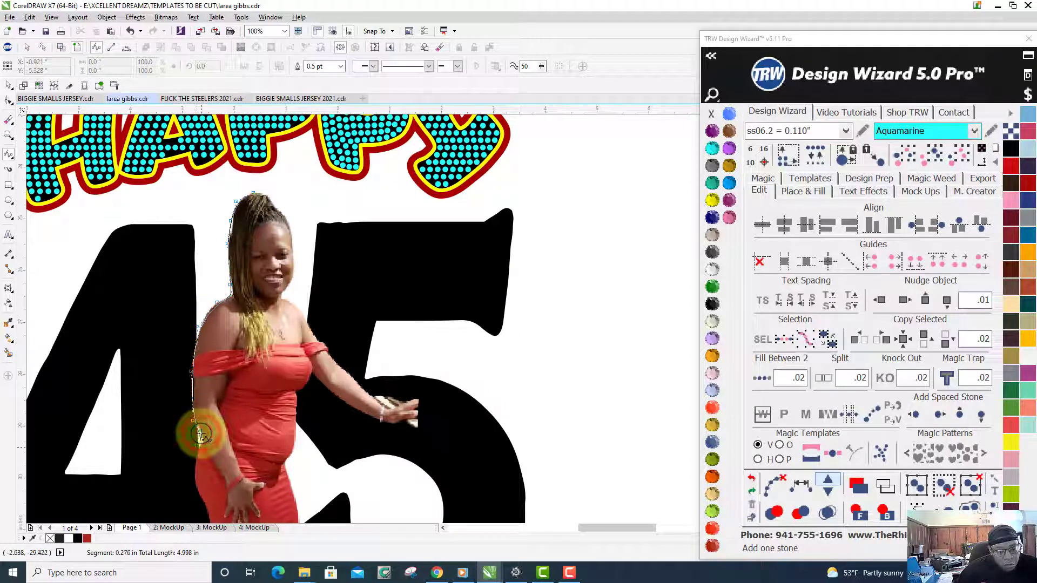
{"action": "left_click", "coordinate": [200, 441]}
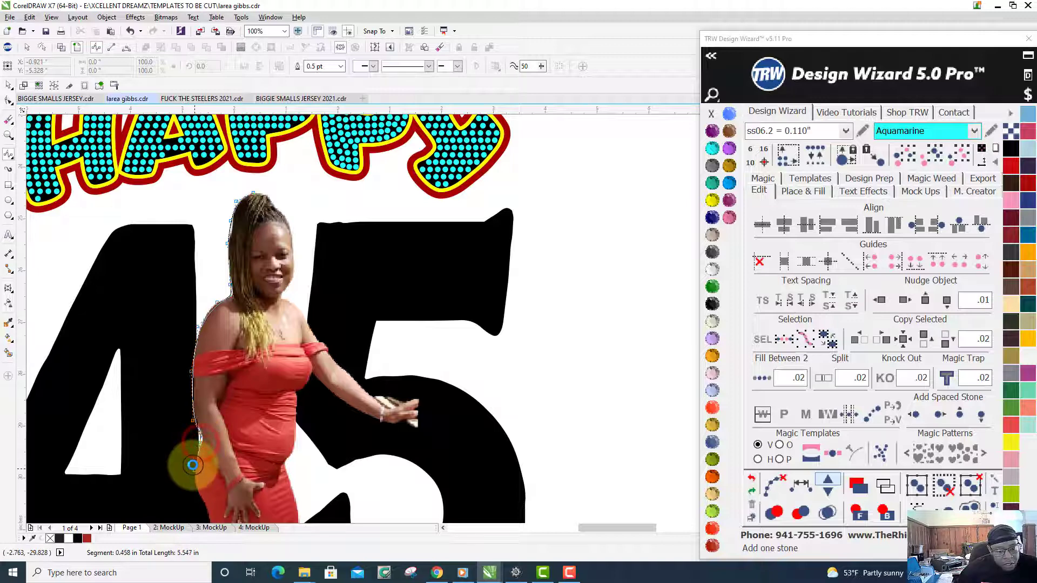
{"action": "left_click", "coordinate": [193, 466]}
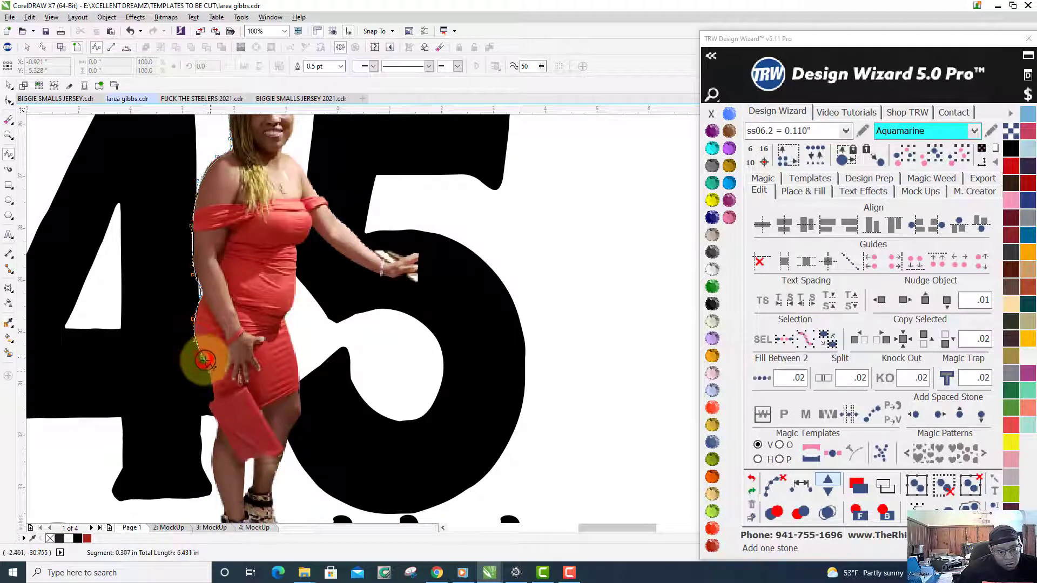
Extend the outline from the hip past the red clutch and down the left edge of the leg to the ankle
{"action": "left_click", "coordinate": [209, 374]}
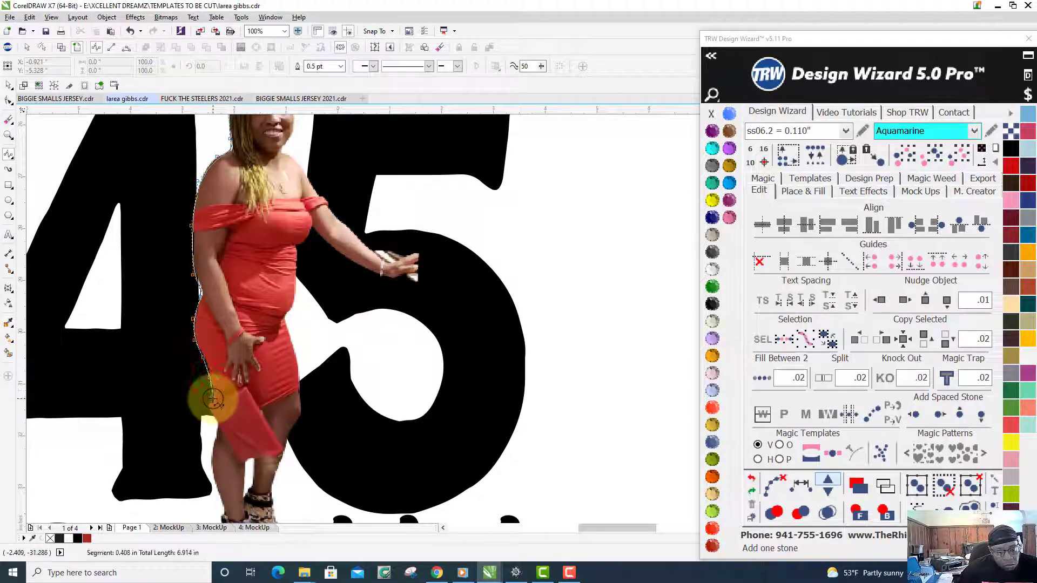
{"action": "left_click", "coordinate": [212, 400]}
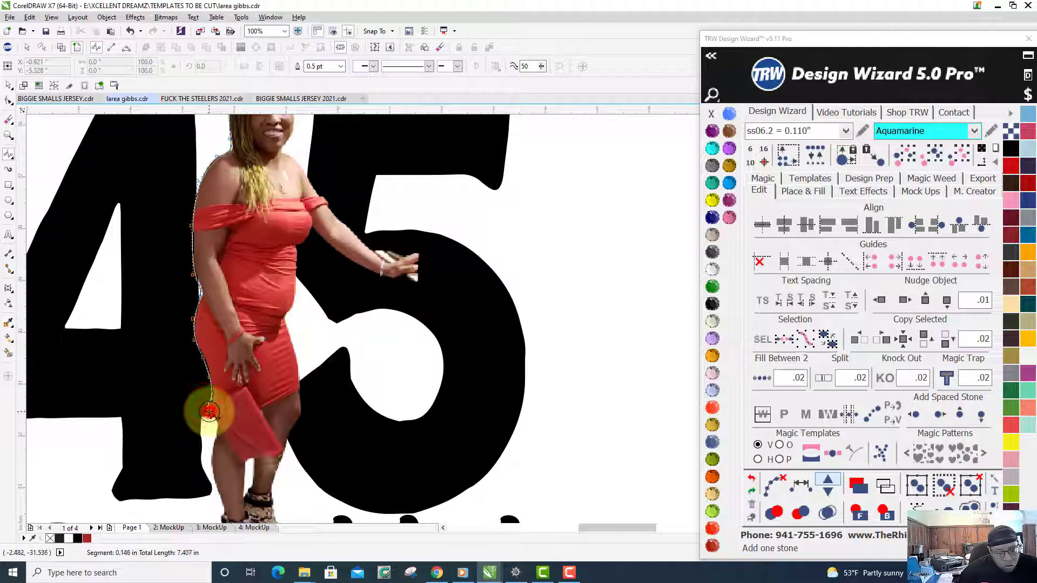
{"action": "left_click", "coordinate": [209, 412]}
{"action": "left_click", "coordinate": [215, 421]}
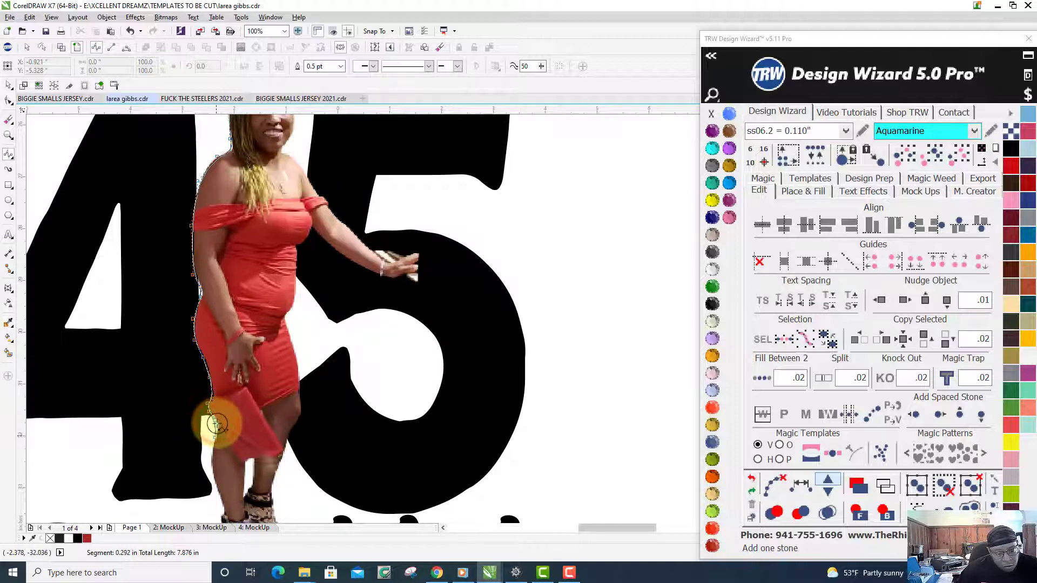
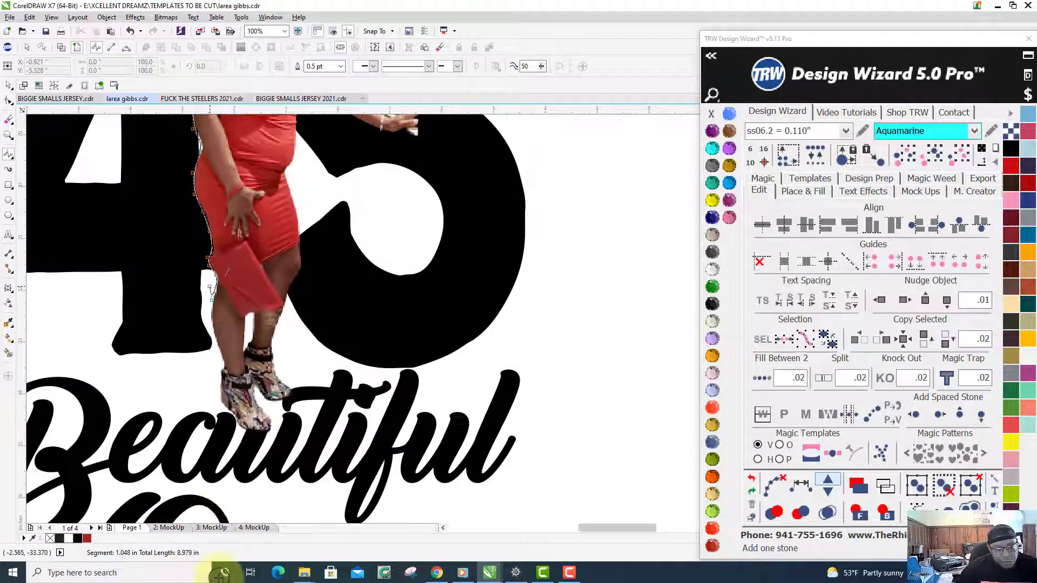
{"action": "left_click", "coordinate": [213, 334]}
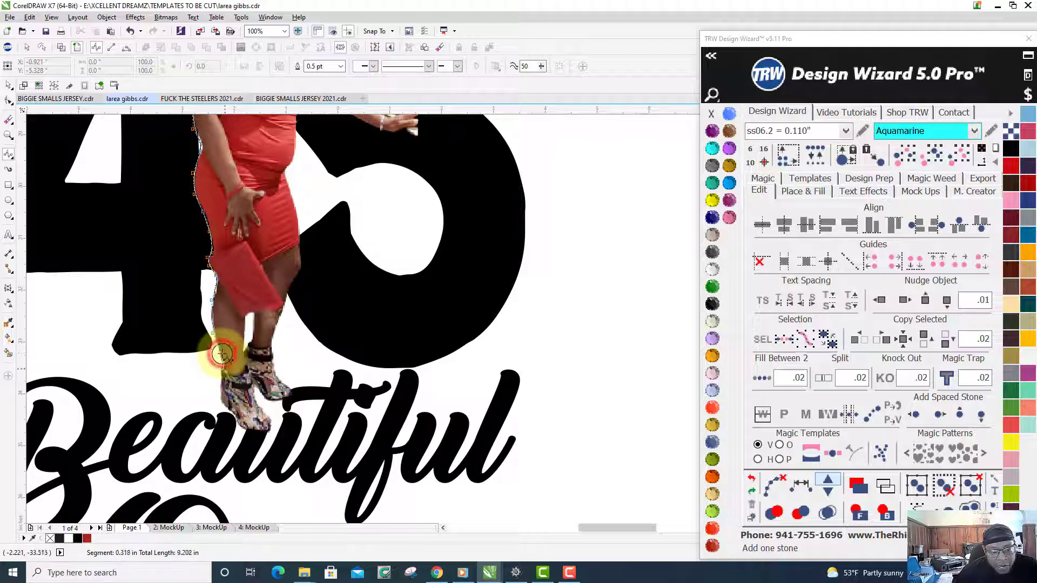
{"action": "left_click", "coordinate": [222, 365]}
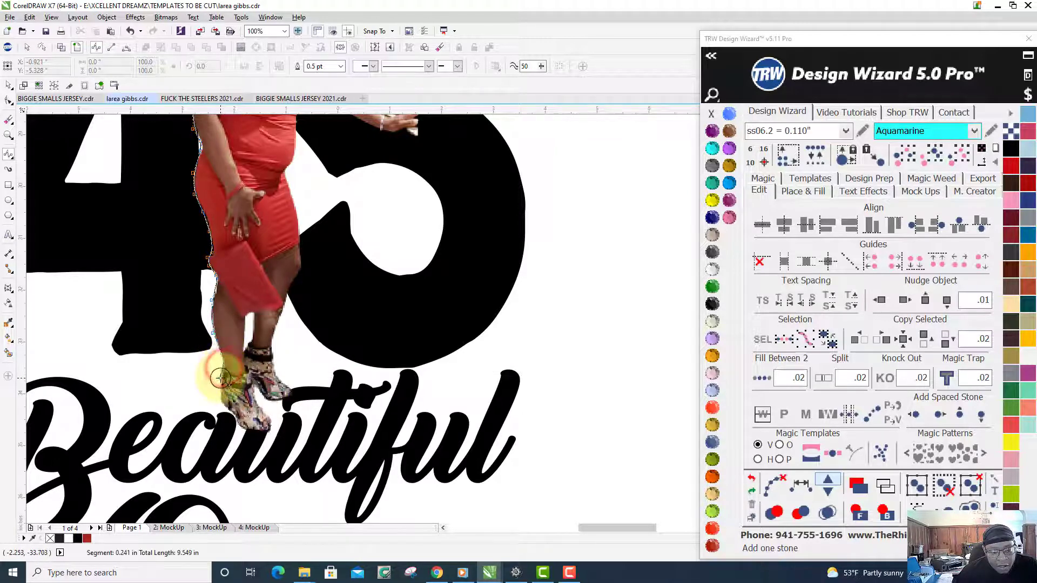
{"action": "left_click", "coordinate": [221, 378]}
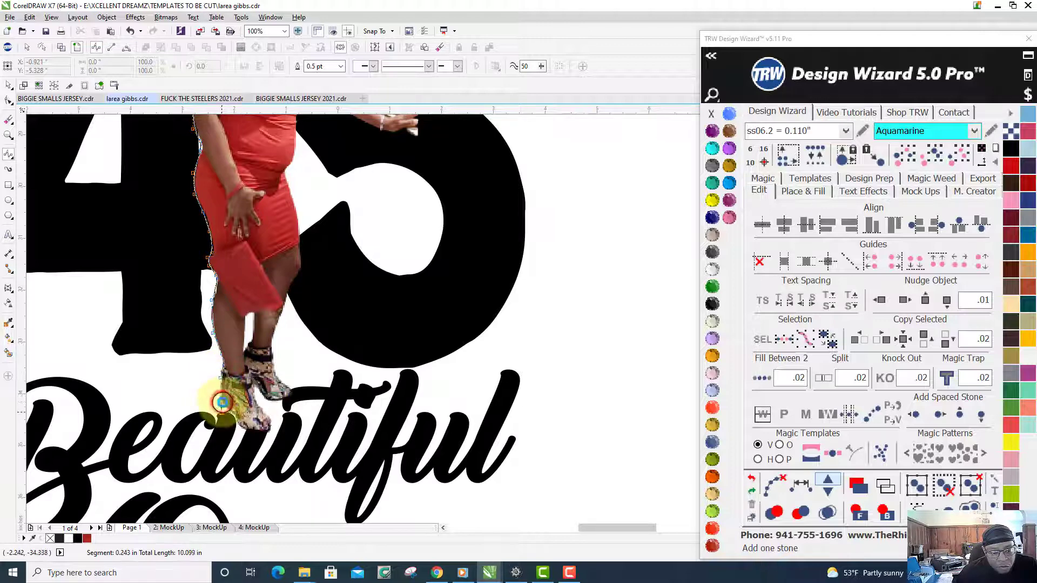
Trace the outline around the front shoe, into the gap between the shoes, and around the toe of the rear shoe
{"action": "left_click", "coordinate": [232, 411]}
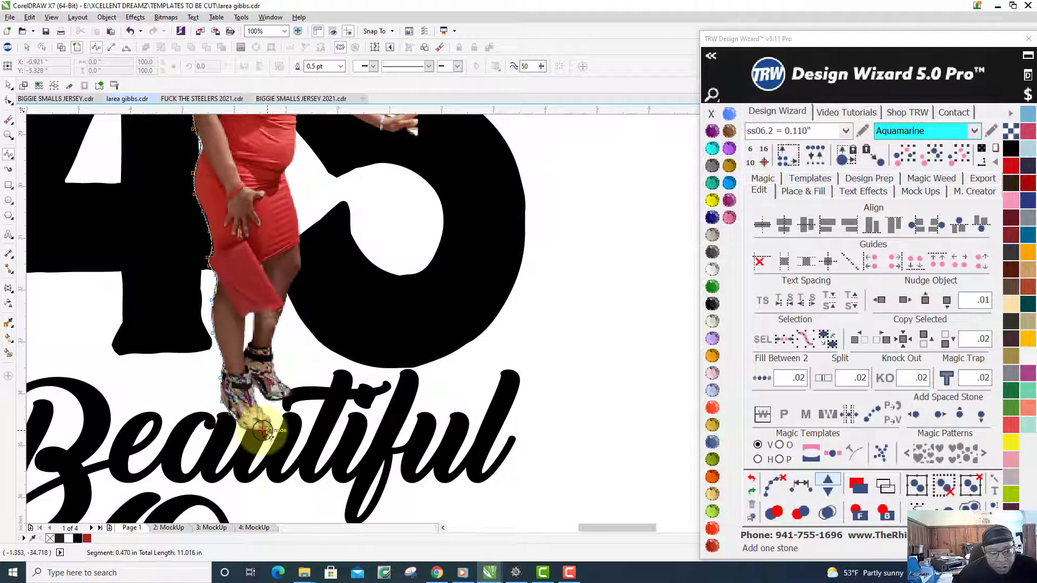
{"action": "left_click", "coordinate": [265, 425]}
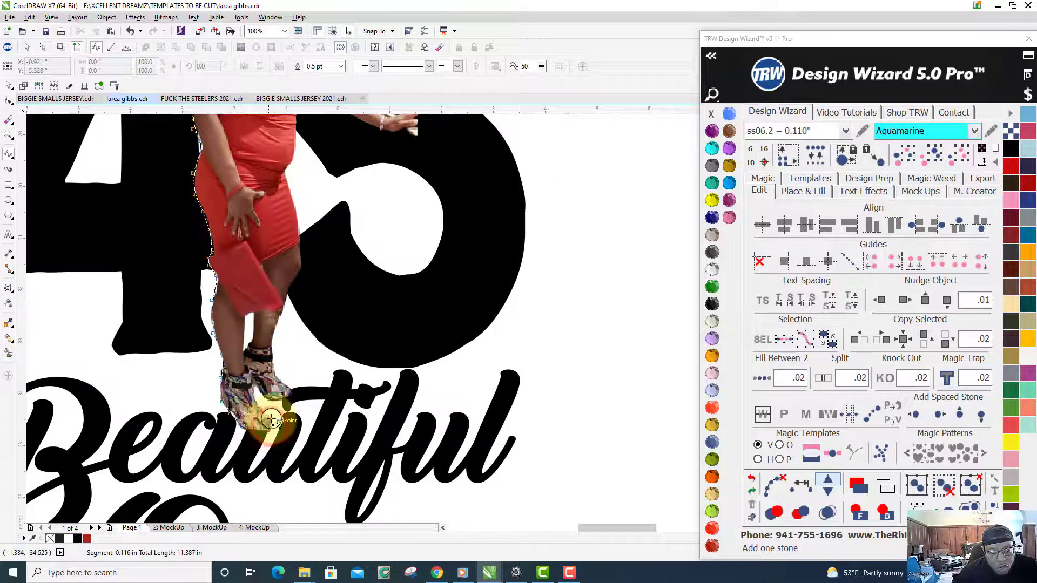
{"action": "left_click", "coordinate": [263, 413]}
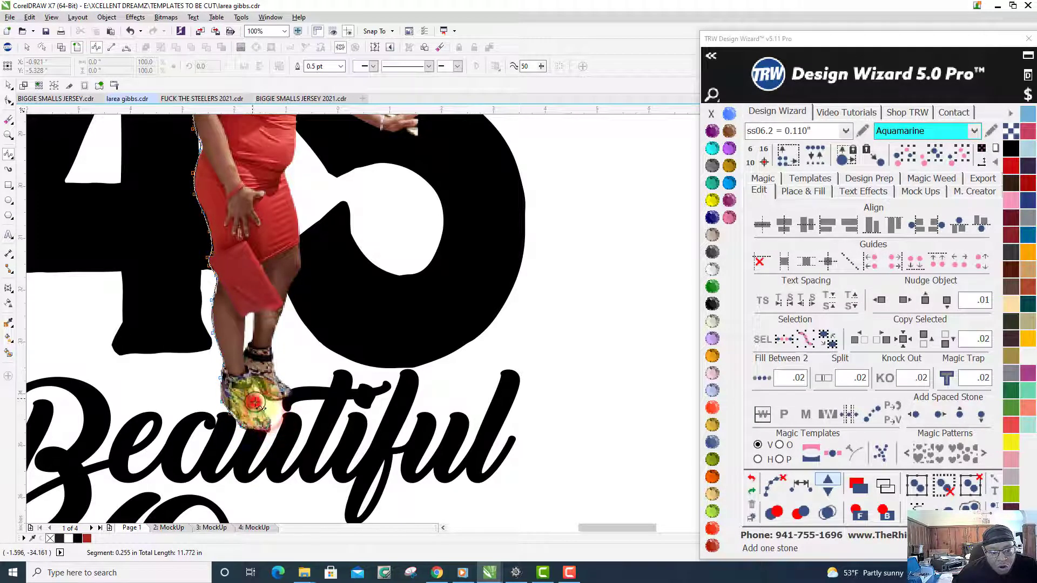
{"action": "left_click", "coordinate": [252, 389]}
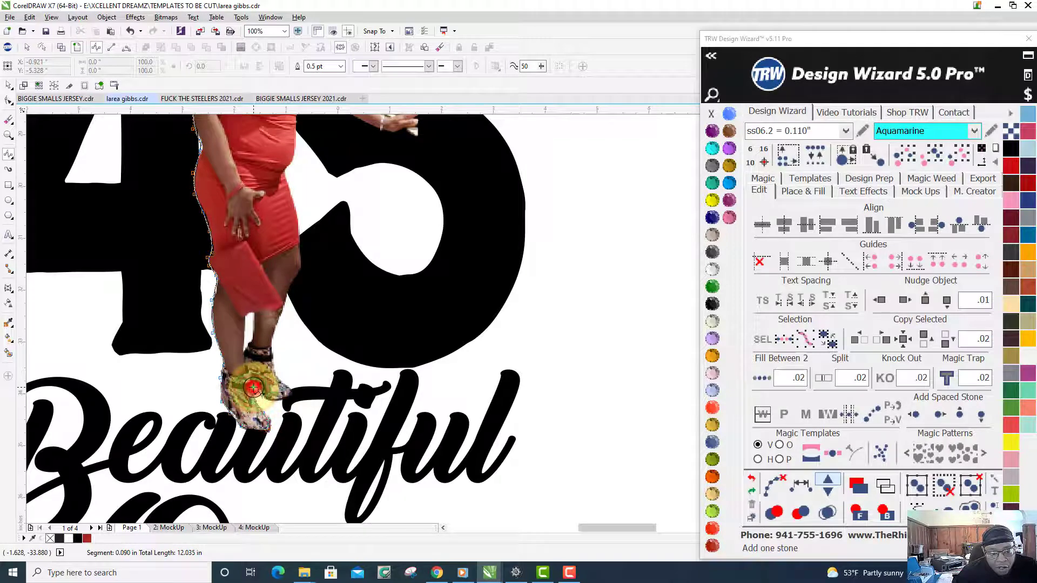
{"action": "left_click", "coordinate": [262, 397]}
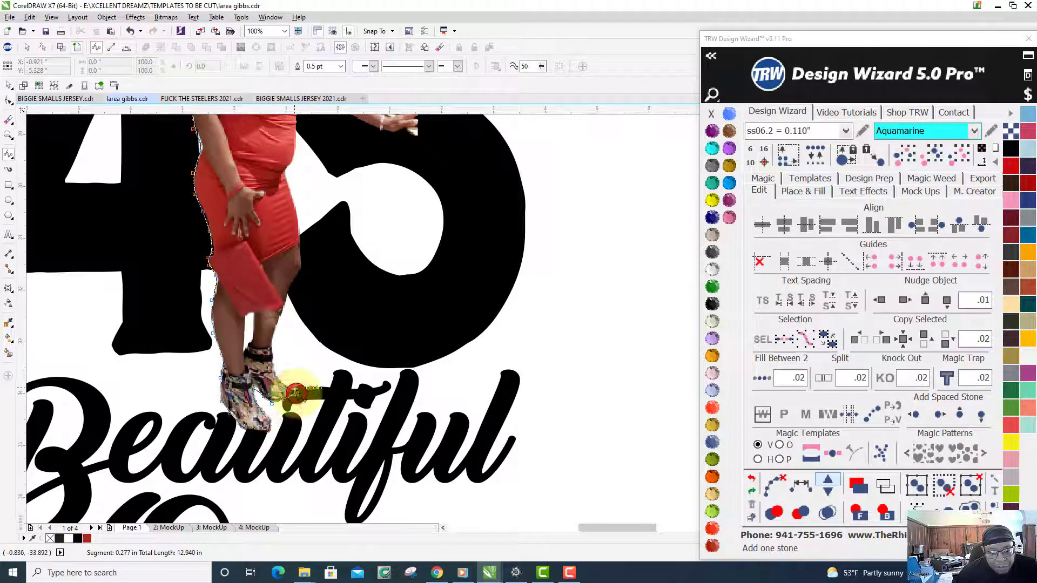
{"action": "left_click", "coordinate": [286, 387]}
Carry the outline from the rear shoe up the right edge of the leg to the knee below the dress hem
{"action": "left_click", "coordinate": [278, 368]}
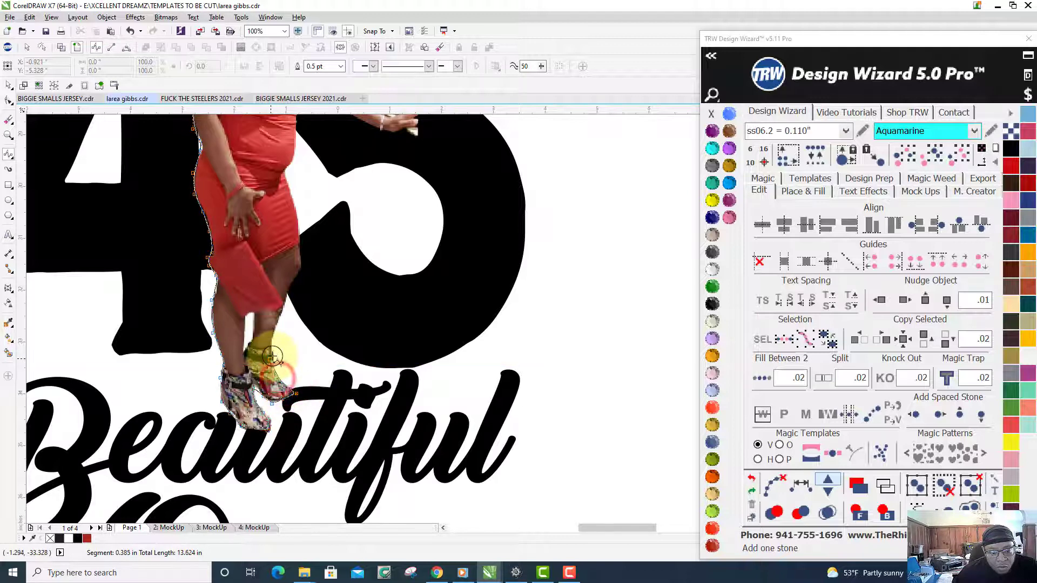
{"action": "left_click", "coordinate": [272, 331]}
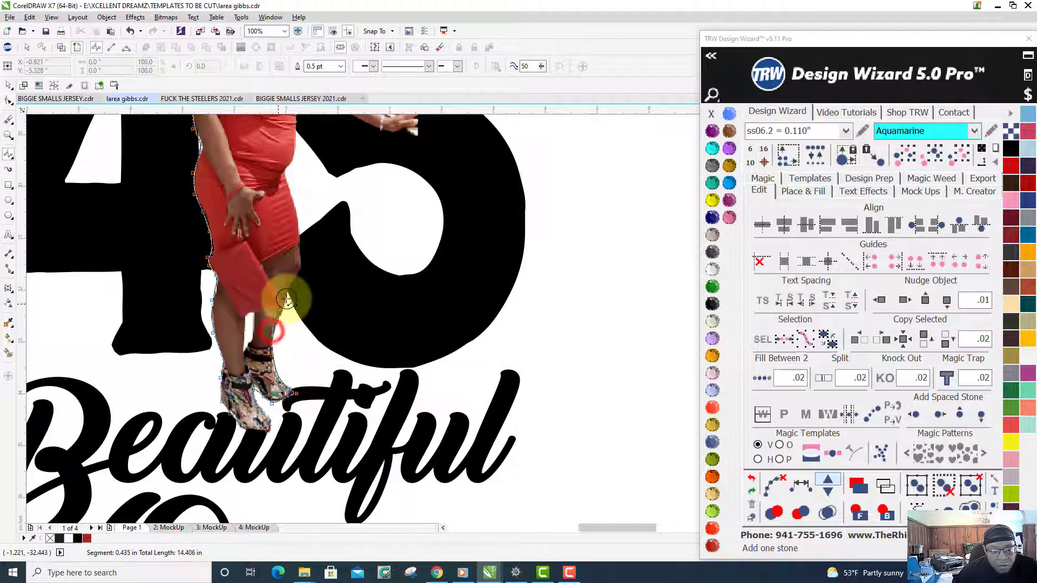
{"action": "left_click", "coordinate": [286, 299]}
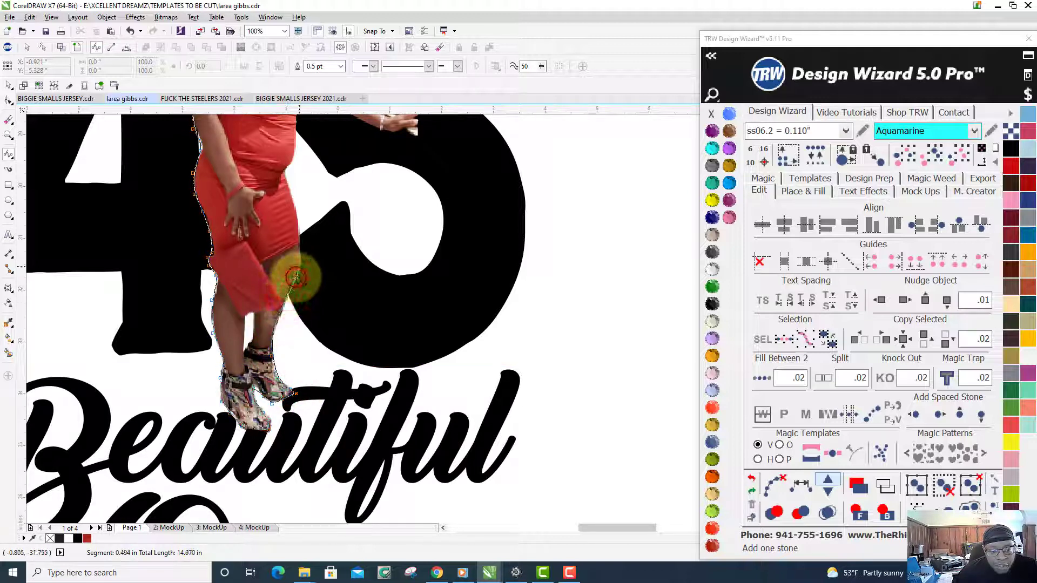
{"action": "left_click", "coordinate": [301, 259]}
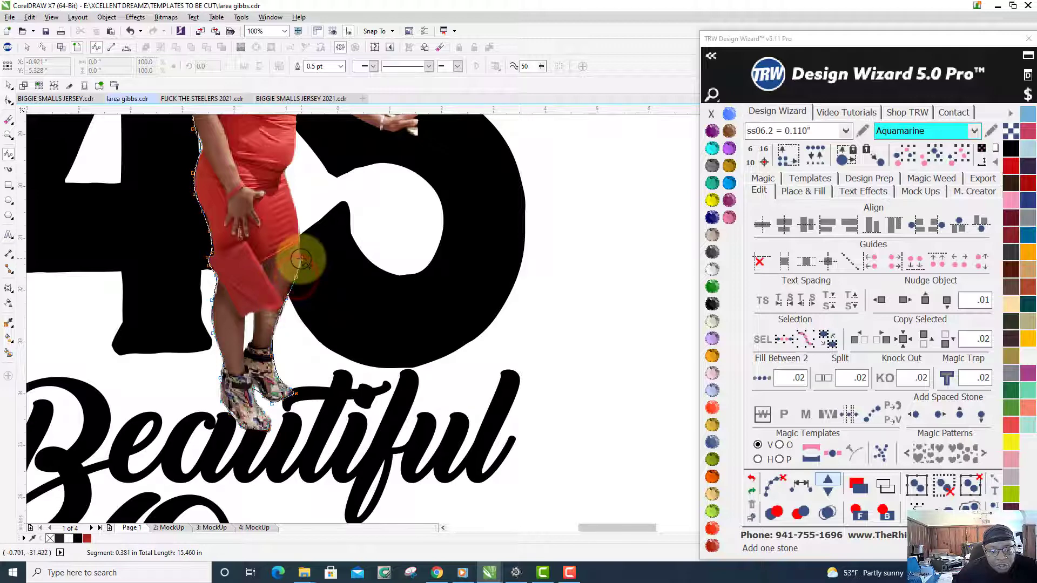
Trace the right side of the red dress from the hem up over the hip and waist to the stomach
{"action": "left_click", "coordinate": [299, 218]}
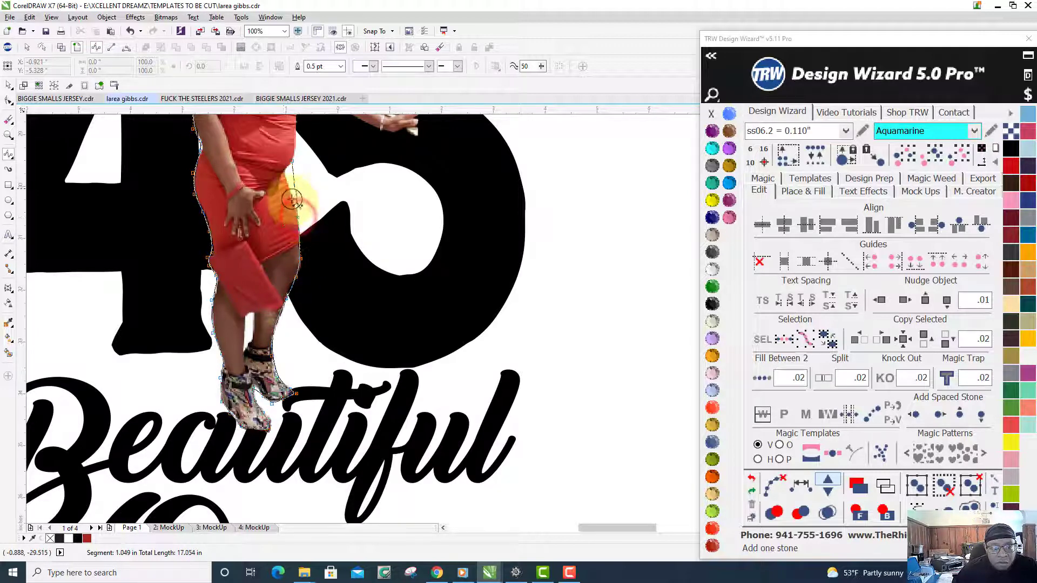
{"action": "left_click", "coordinate": [283, 169]}
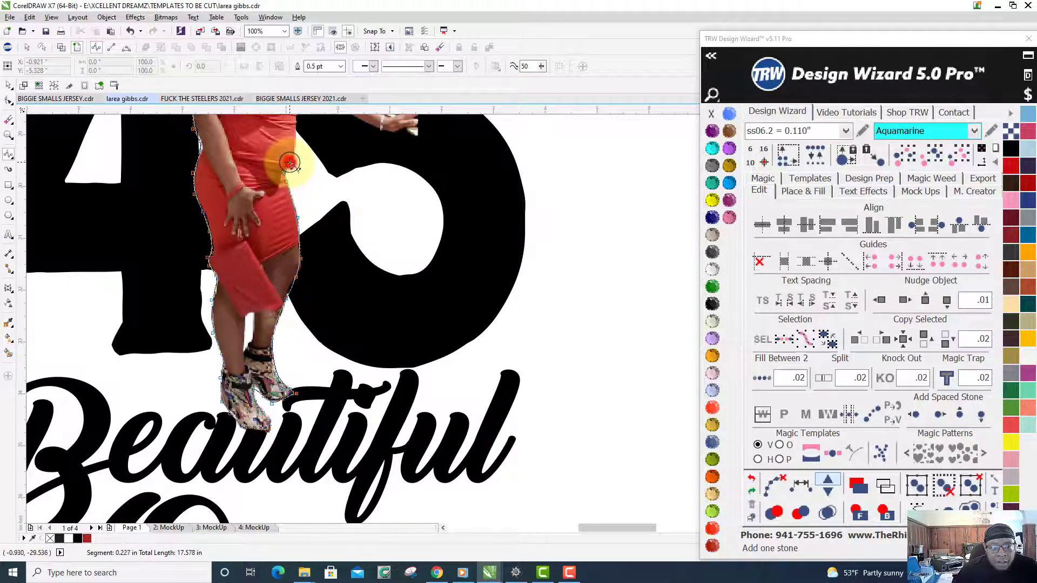
{"action": "scroll", "coordinate": [290, 163], "scroll_direction": "up", "scroll_amount": 2}
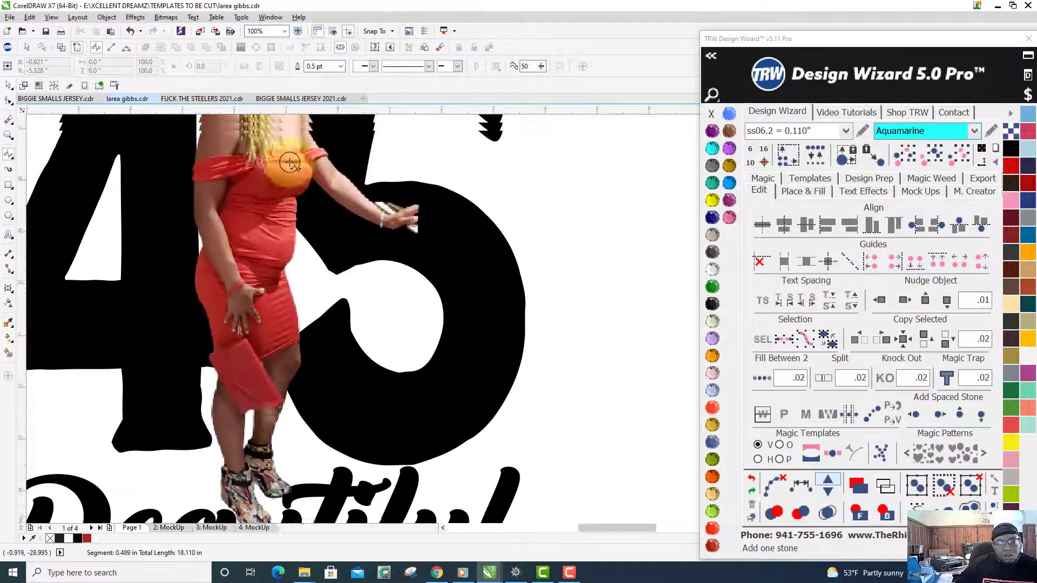
{"action": "scroll", "coordinate": [290, 163], "scroll_direction": "up", "scroll_amount": 2}
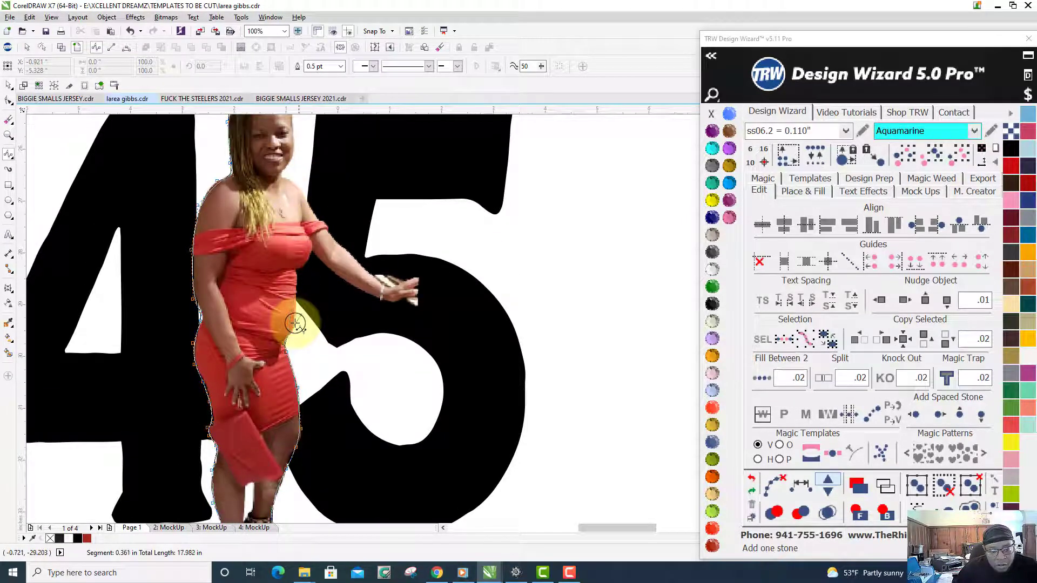
{"action": "left_click", "coordinate": [295, 324]}
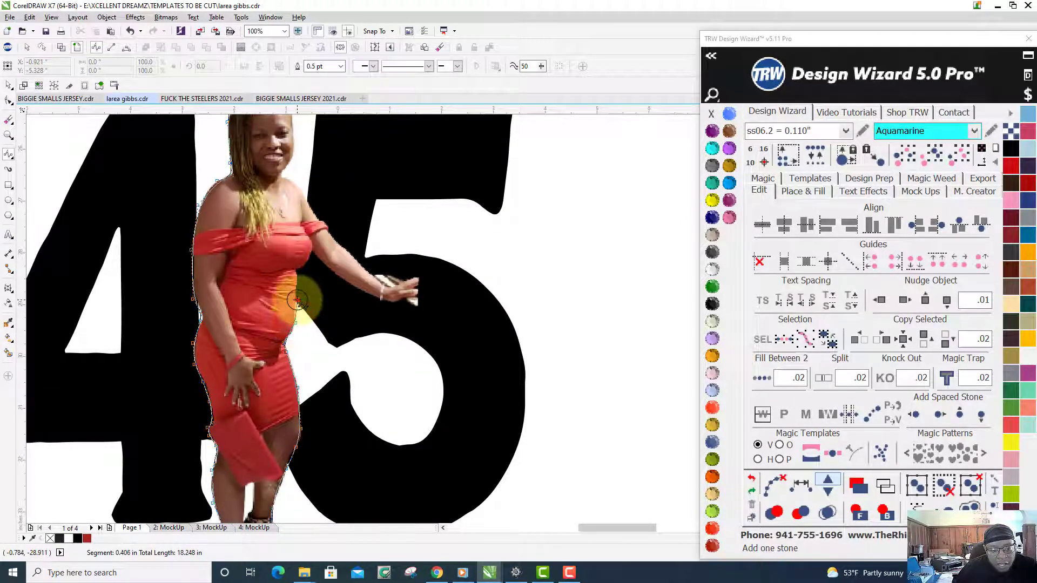
{"action": "left_click", "coordinate": [297, 301]}
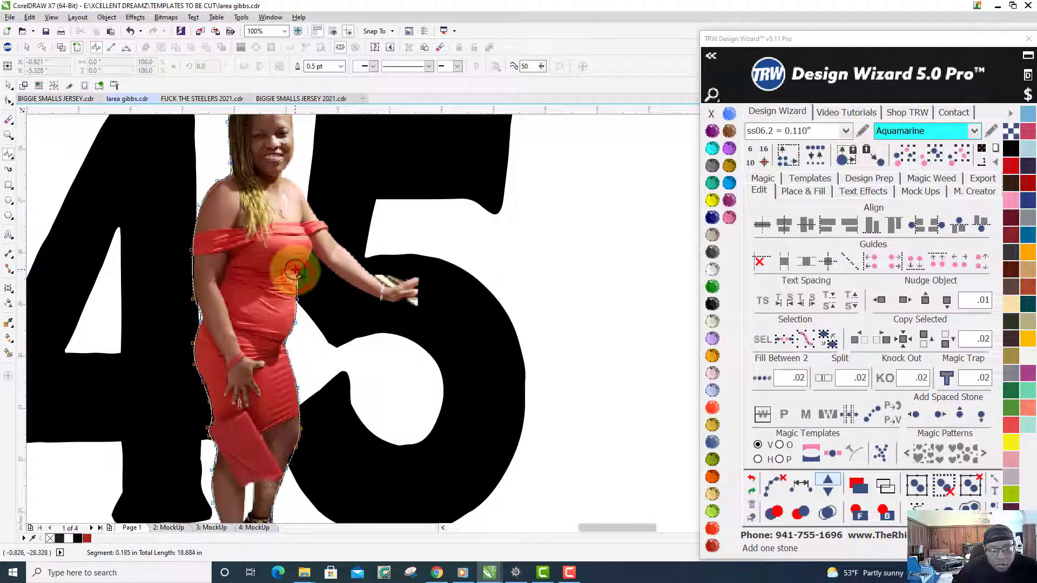
Continue the outline up the bust to the armpit and along the underside of the outstretched arm to the hand
{"action": "left_click", "coordinate": [305, 263]}
{"action": "left_click", "coordinate": [312, 251]}
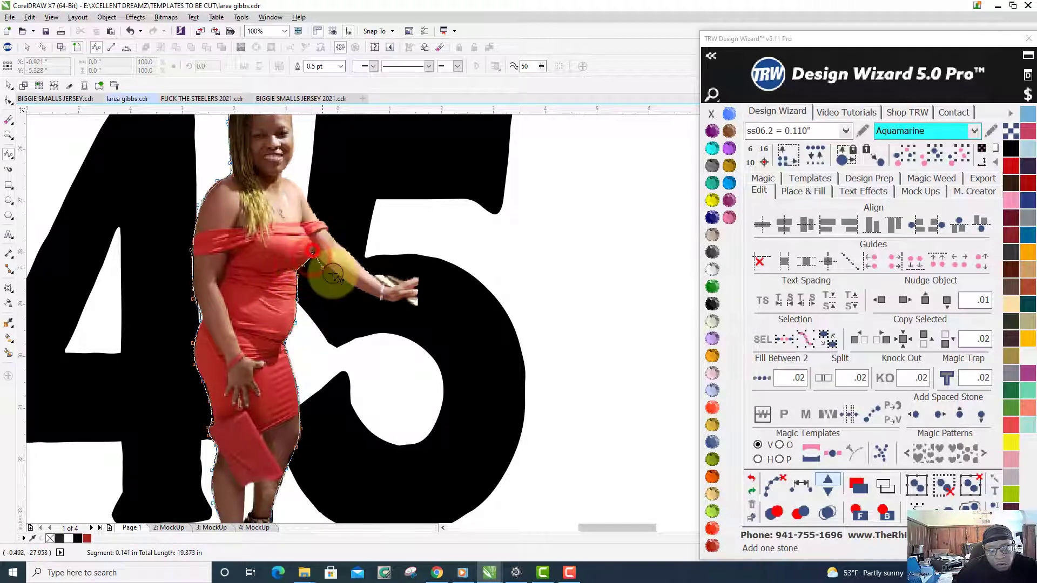
{"action": "left_click", "coordinate": [359, 291]}
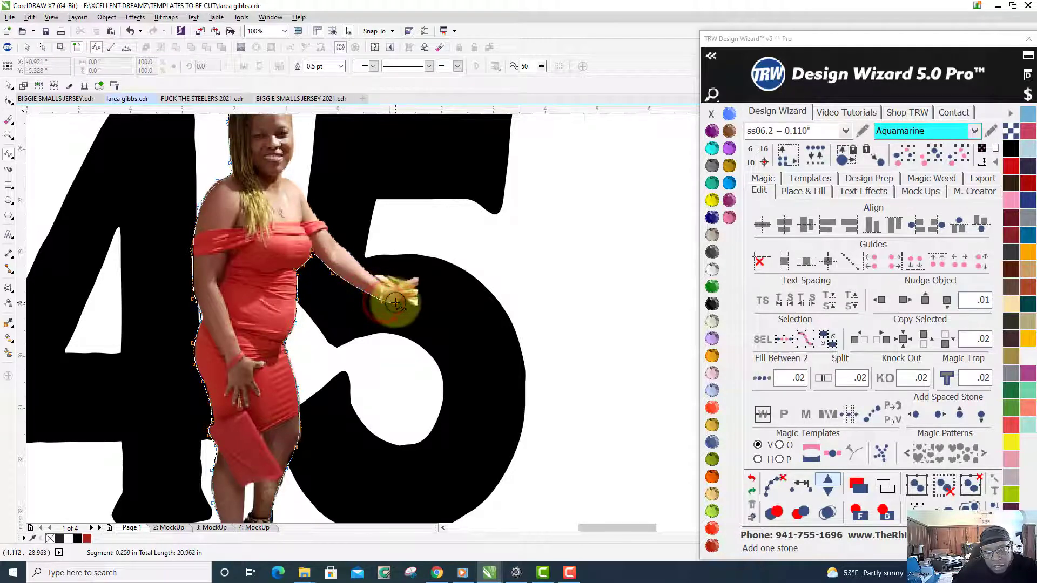
{"action": "left_click", "coordinate": [394, 298]}
{"action": "left_click", "coordinate": [410, 296]}
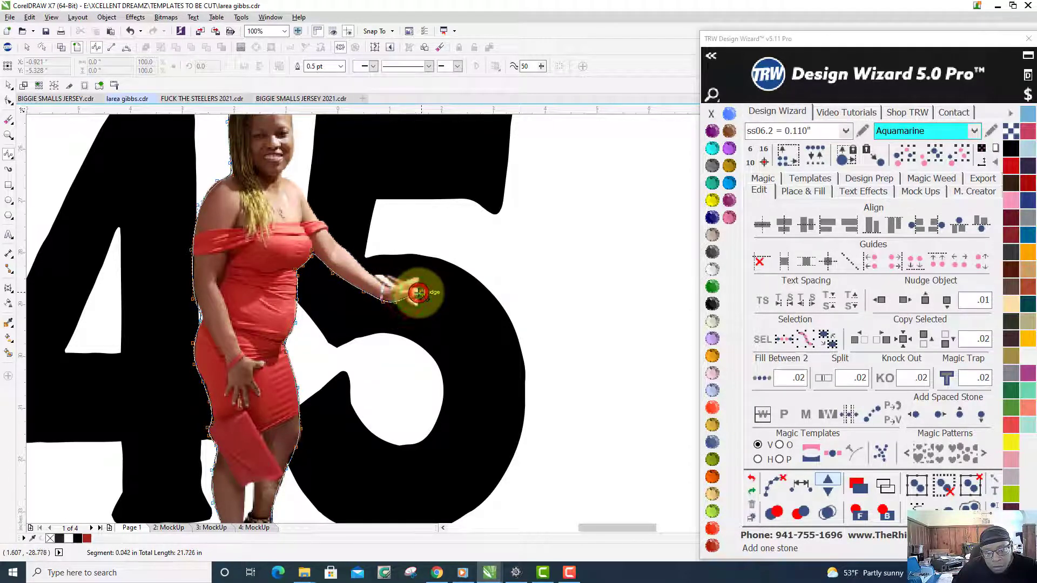
Trace around the fingertips and back along the upper edge of the outstretched arm to the shoulder
{"action": "left_click", "coordinate": [417, 274]}
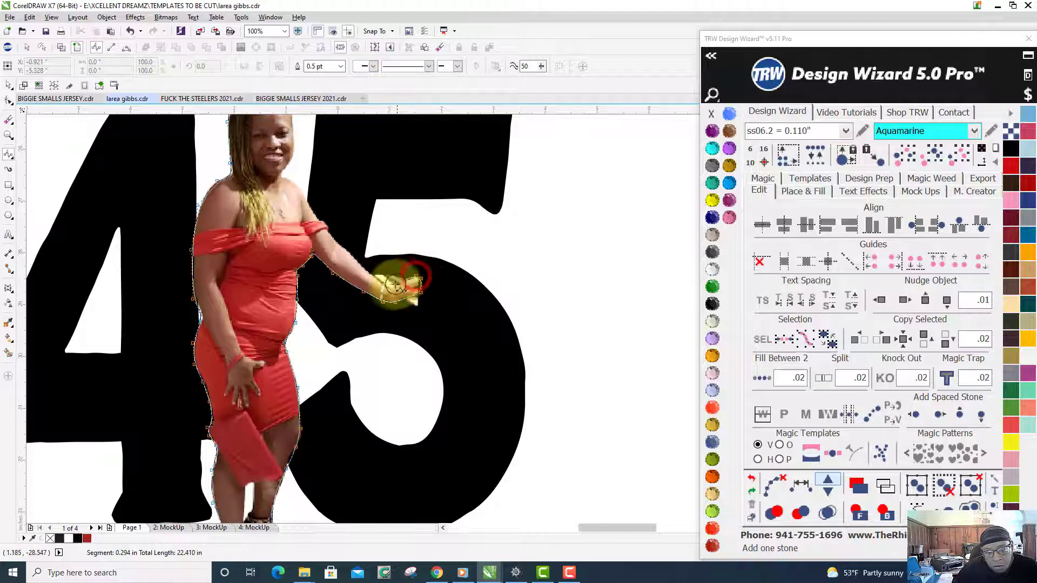
{"action": "left_click", "coordinate": [380, 273]}
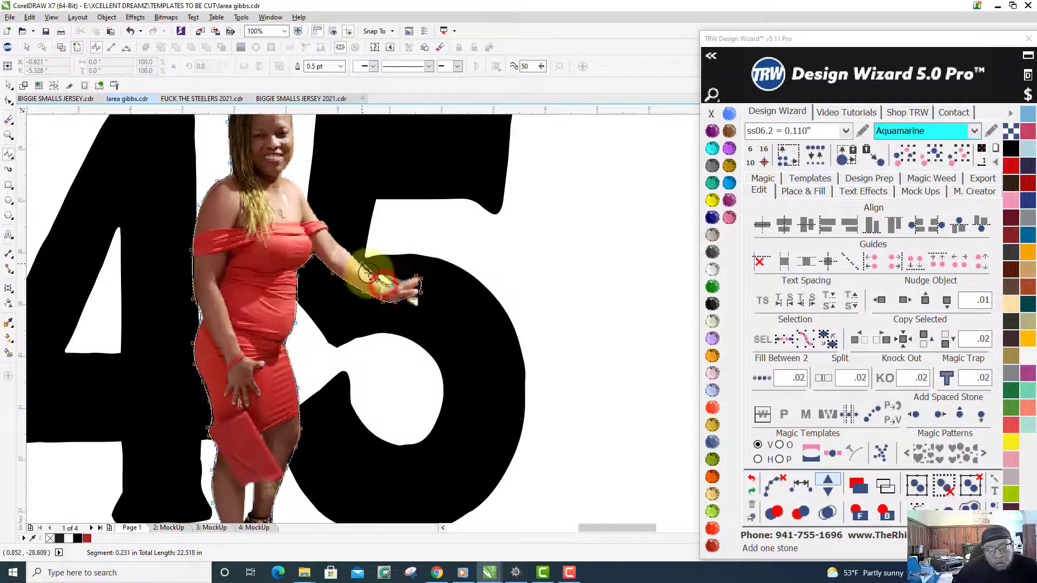
{"action": "left_click", "coordinate": [347, 251]}
{"action": "left_click", "coordinate": [327, 231]}
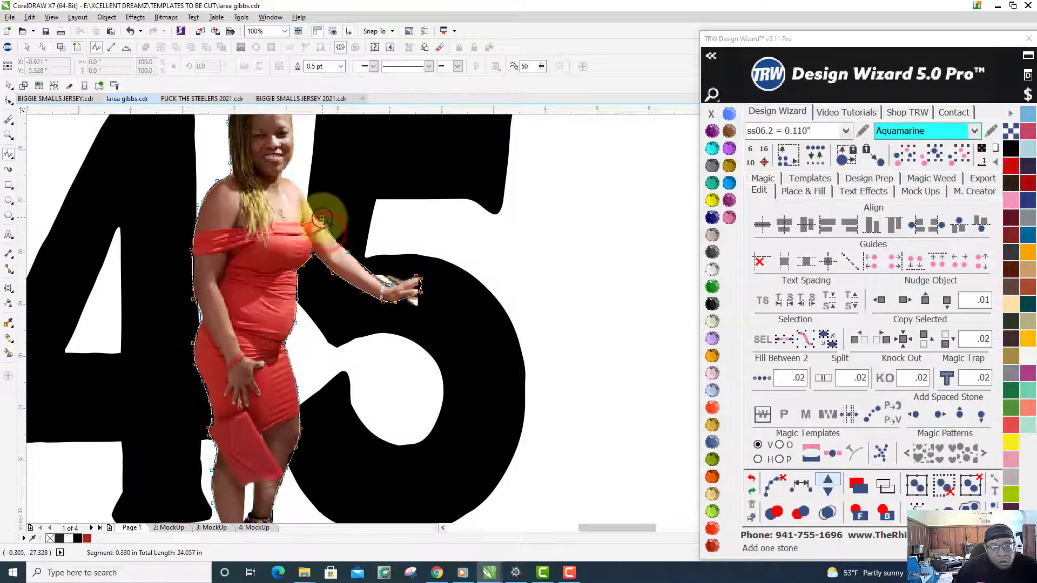
{"action": "left_click", "coordinate": [323, 216]}
{"action": "left_click", "coordinate": [300, 189]}
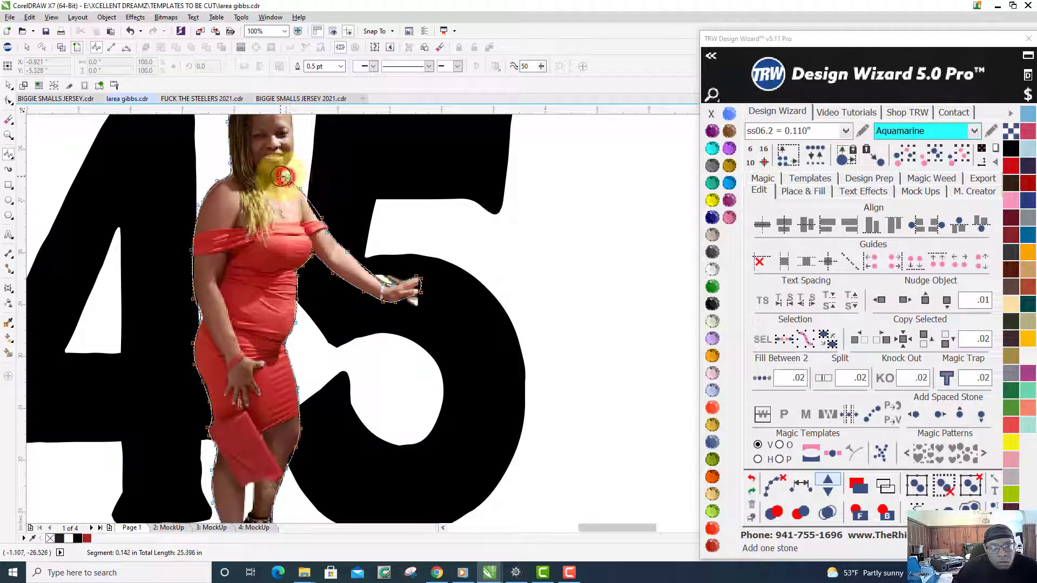
Trace the neck, the side of the face and the hair, and close the outline at the crown of the head
{"action": "left_click", "coordinate": [283, 163]}
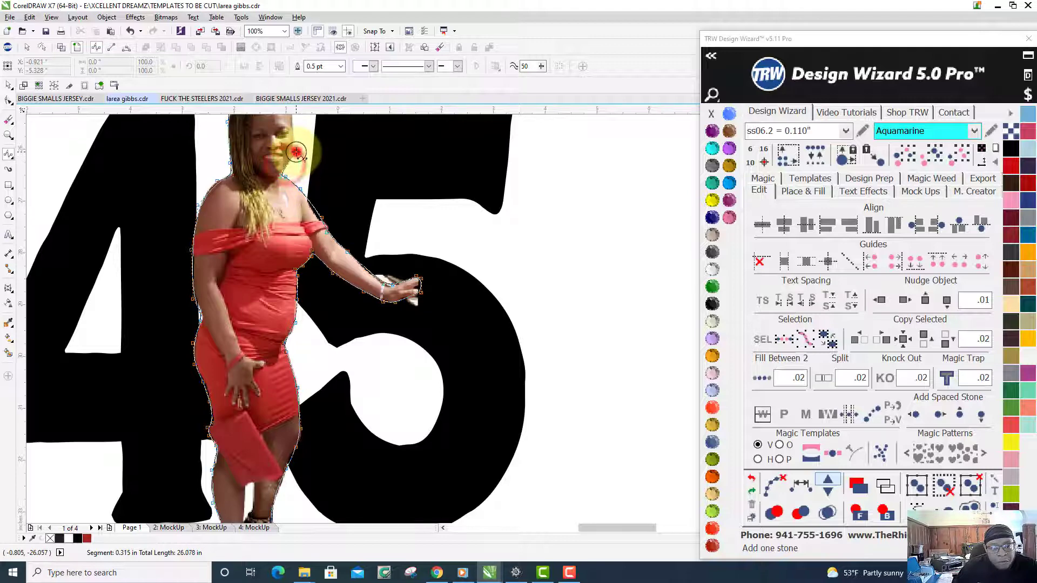
{"action": "left_click", "coordinate": [296, 152]}
{"action": "scroll", "coordinate": [294, 162], "scroll_direction": "up", "scroll_amount": 3}
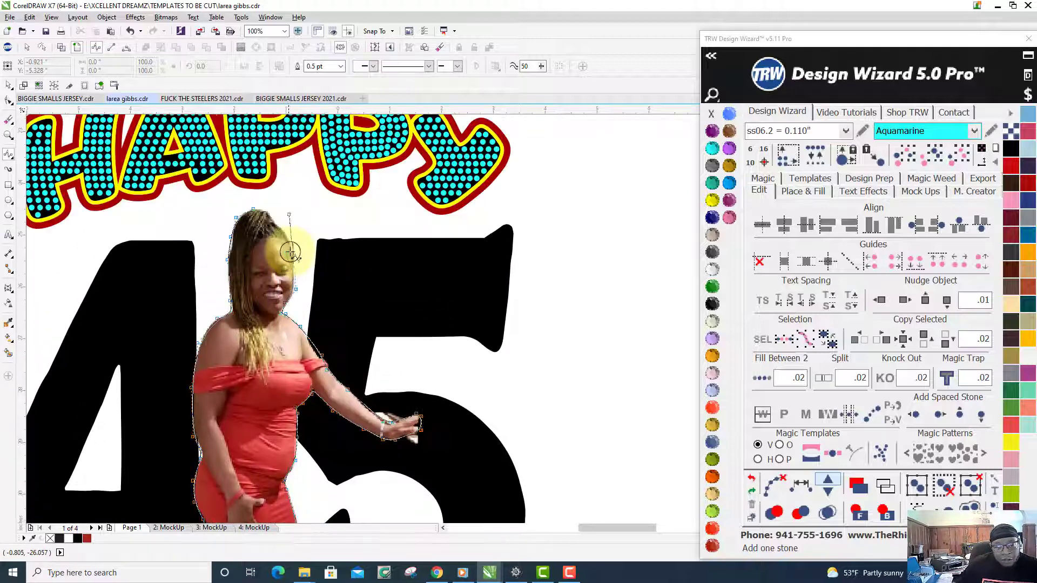
{"action": "left_click", "coordinate": [291, 247]}
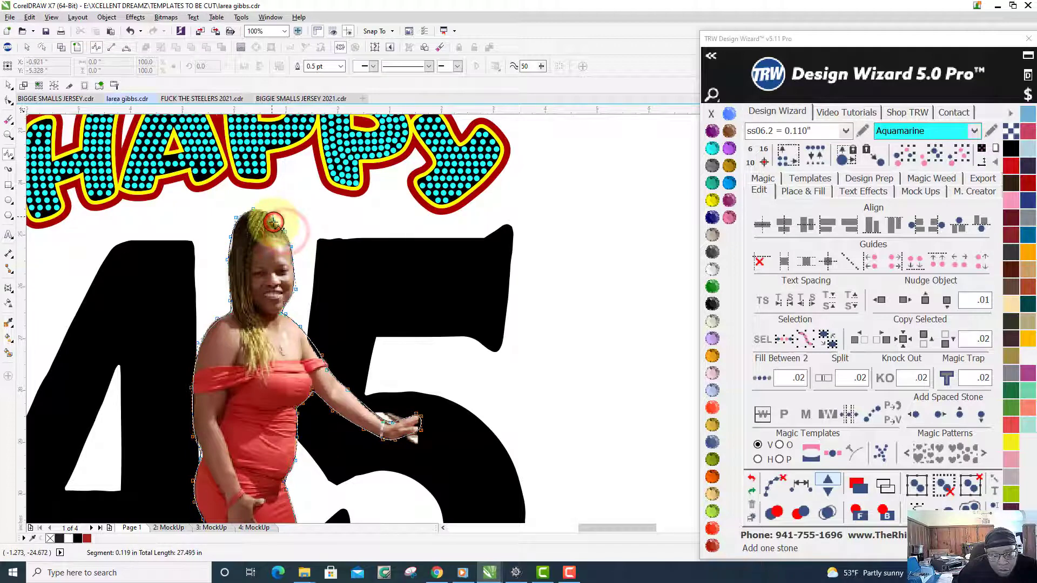
{"action": "left_click", "coordinate": [267, 215]}
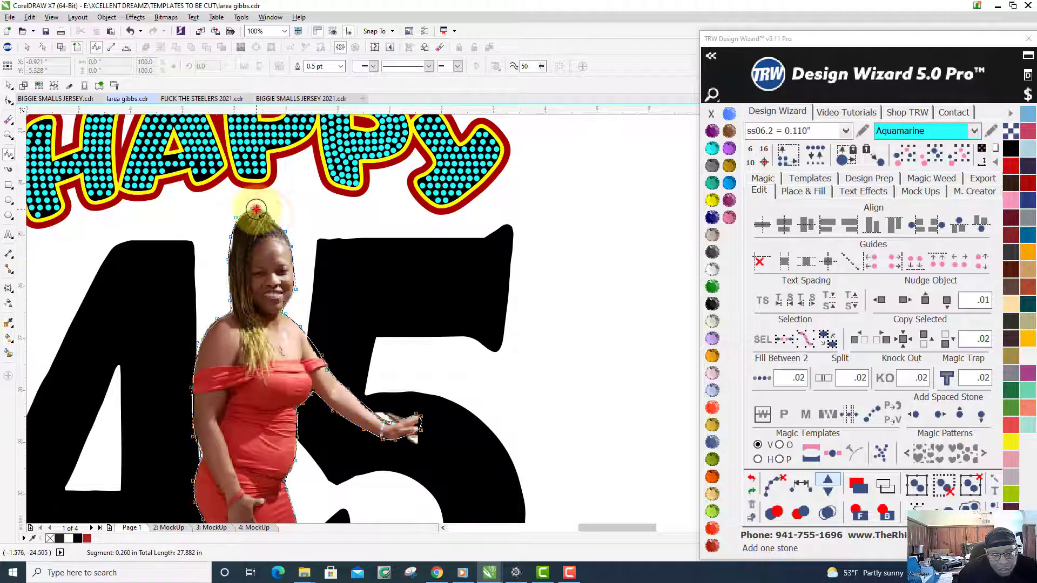
{"action": "scroll", "coordinate": [358, 263], "scroll_direction": "down", "scroll_amount": 3}
{"action": "scroll", "coordinate": [359, 263], "scroll_direction": "down", "scroll_amount": 2}
{"action": "scroll", "coordinate": [357, 265], "scroll_direction": "up", "scroll_amount": 2}
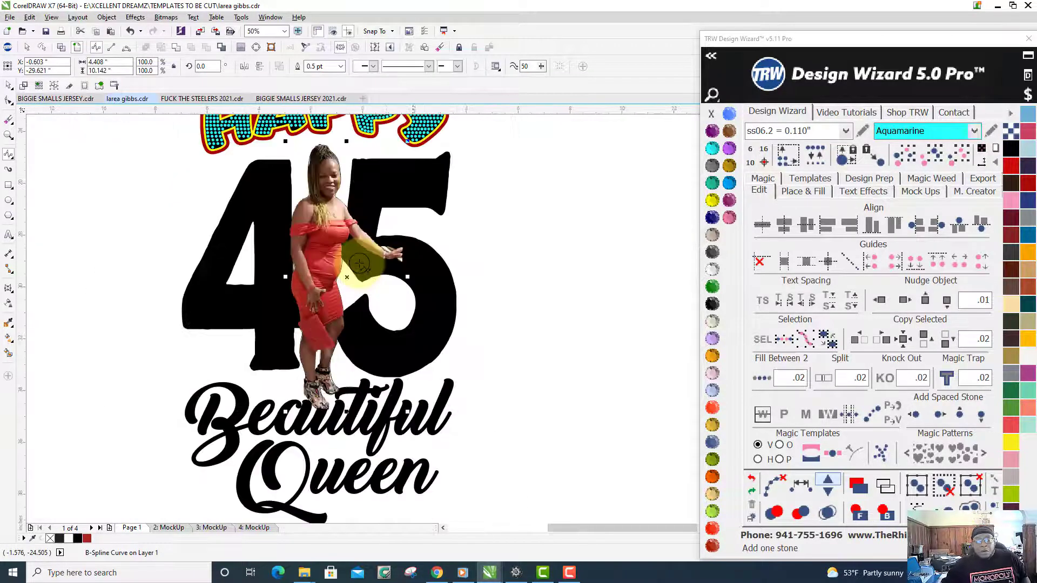
Fill the closed B-spline outline with the Tanzanite stone colour and inspect its fit around the head
{"action": "left_click", "coordinate": [727, 146]}
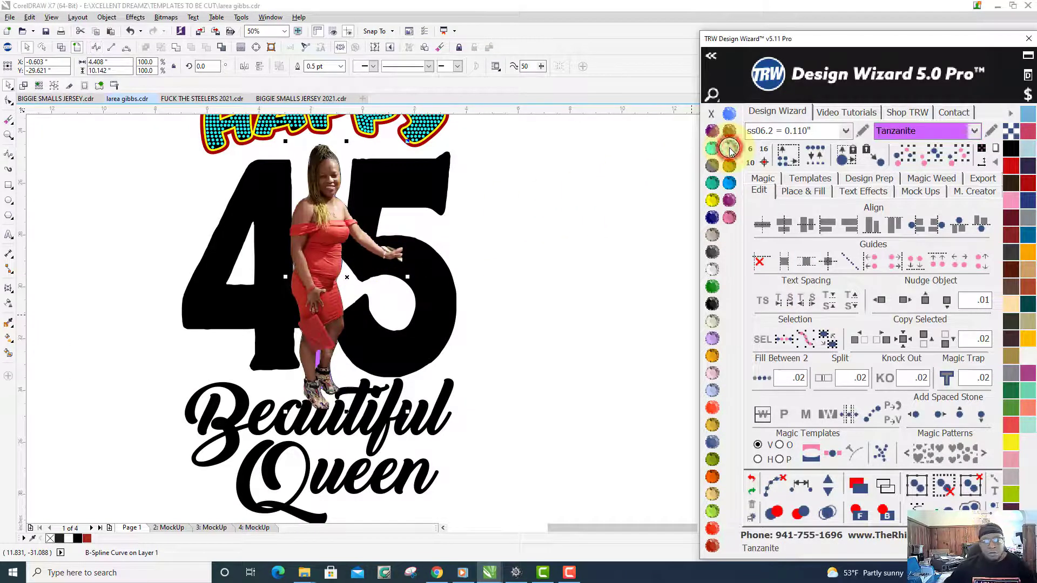
{"action": "key", "text": "F4"}
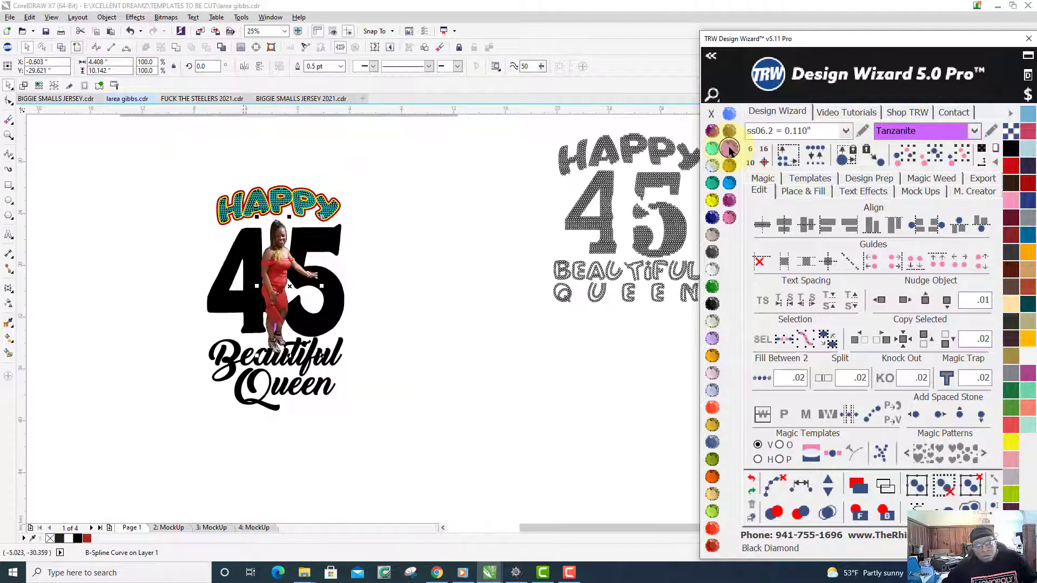
{"action": "scroll", "coordinate": [488, 144], "scroll_direction": "up", "scroll_amount": 8}
{"action": "scroll", "coordinate": [174, 139], "scroll_direction": "down", "scroll_amount": 2}
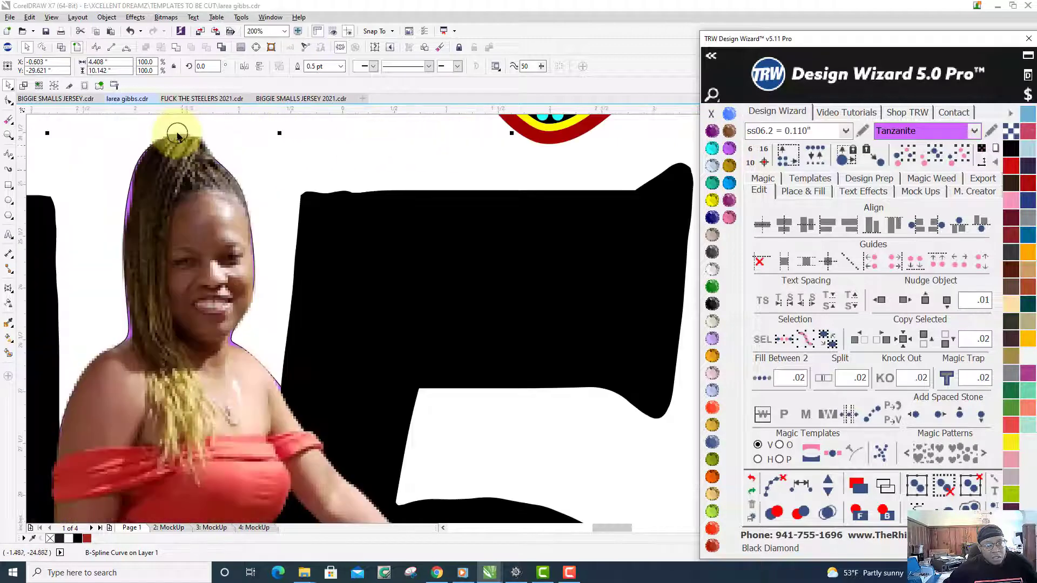
{"action": "scroll", "coordinate": [176, 135], "scroll_direction": "up", "scroll_amount": 5}
{"action": "scroll", "coordinate": [317, 192], "scroll_direction": "down", "scroll_amount": 8}
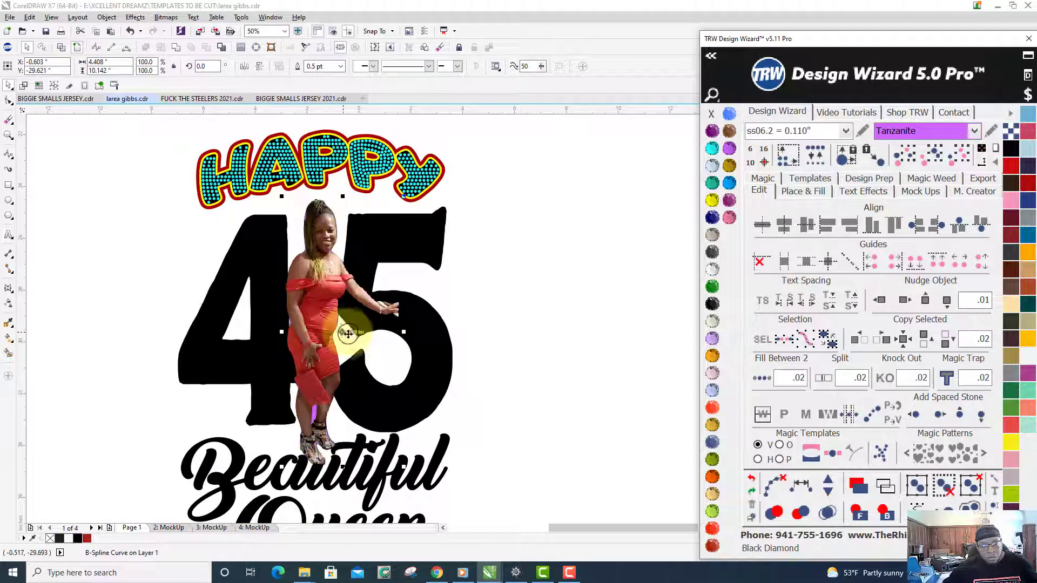
Bring the Tanzanite silhouette in front of the woman's photo and save the file
{"action": "left_click_drag", "start_coordinate": [343, 333], "coordinate": [592, 341]}
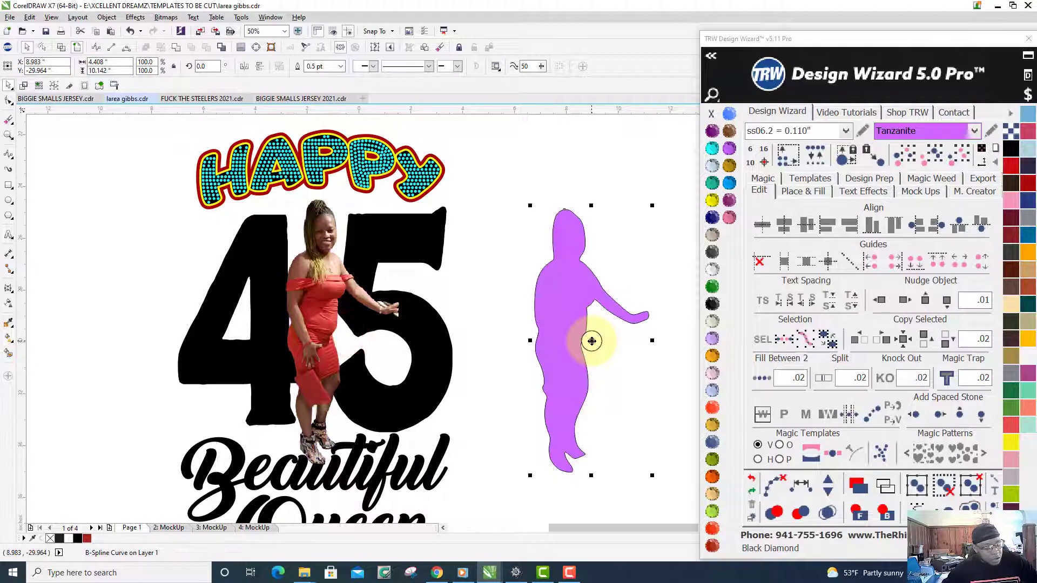
{"action": "key", "text": "ctrl+z"}
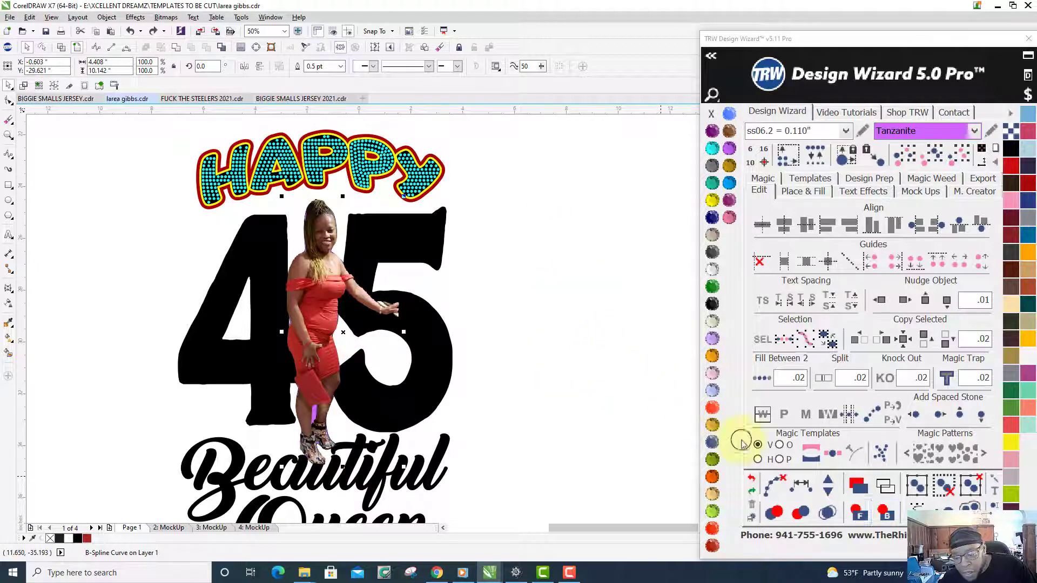
{"action": "left_click", "coordinate": [858, 516]}
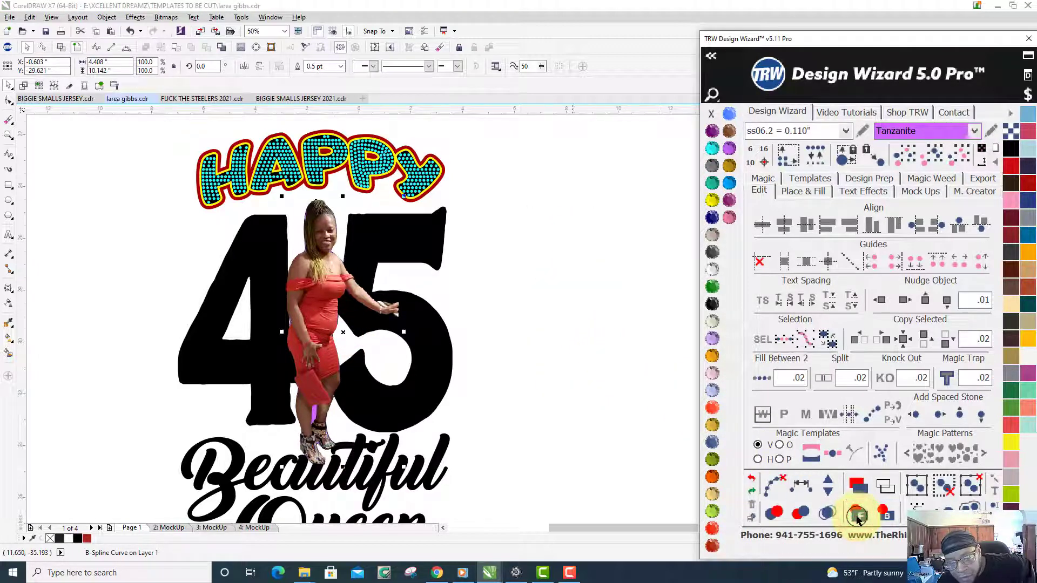
{"action": "left_click", "coordinate": [46, 31]}
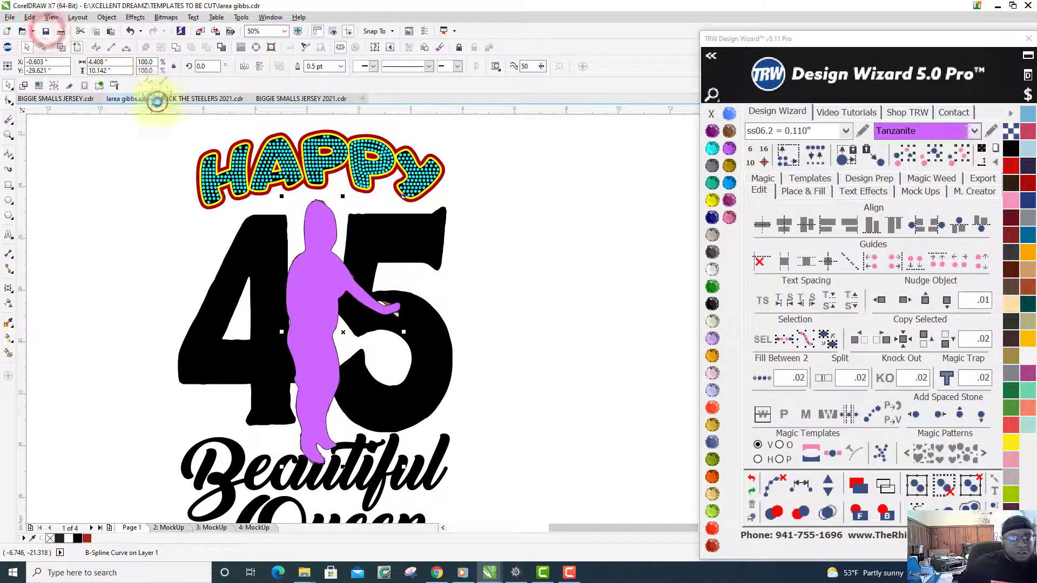
{"action": "scroll", "coordinate": [430, 279], "scroll_direction": "down", "scroll_amount": 2}
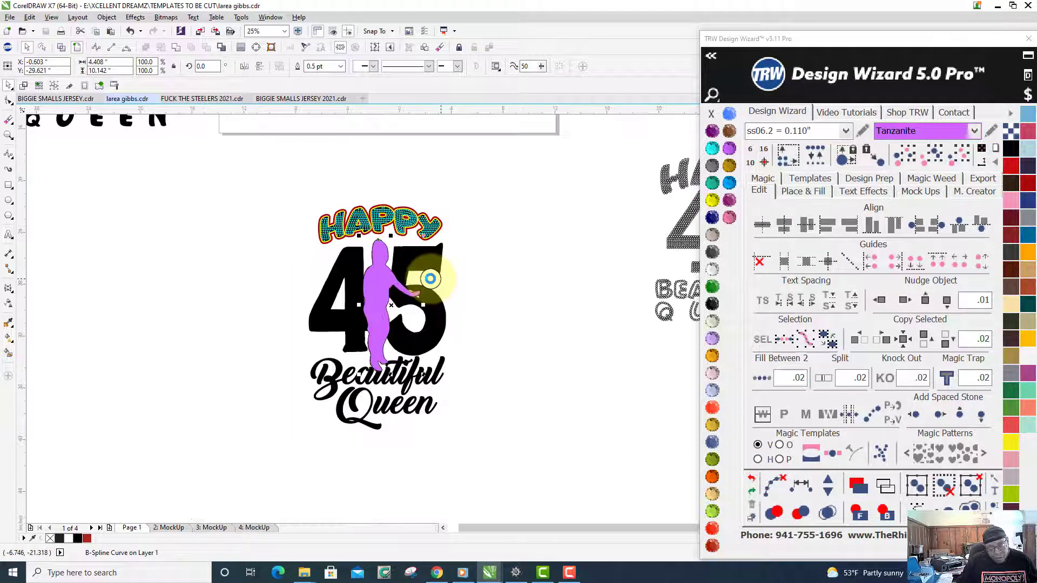
Duplicate the whole HAPPY 45 Beautiful Queen design with its silhouette, placing the copy about 16 inches to the left of the original
{"action": "left_click", "coordinate": [470, 276]}
{"action": "scroll", "coordinate": [465, 275], "scroll_direction": "up", "scroll_amount": 2}
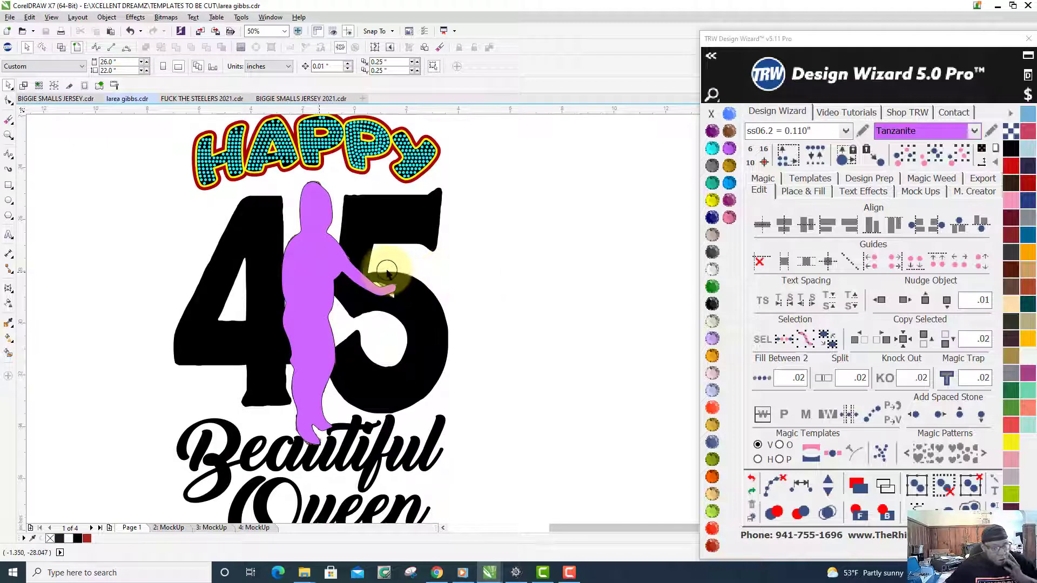
{"action": "scroll", "coordinate": [386, 270], "scroll_direction": "down", "scroll_amount": 1}
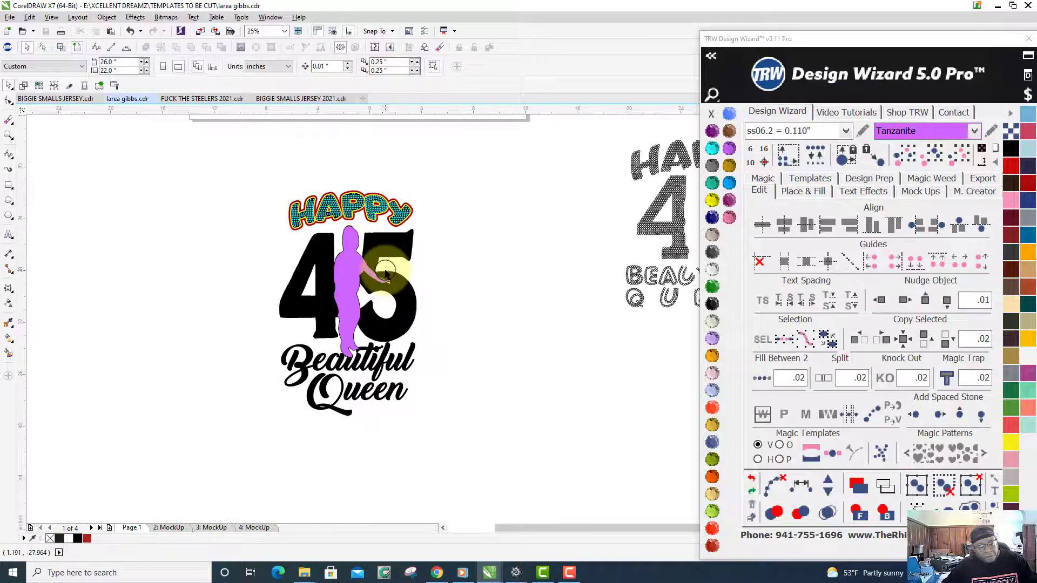
{"action": "left_click", "coordinate": [343, 276]}
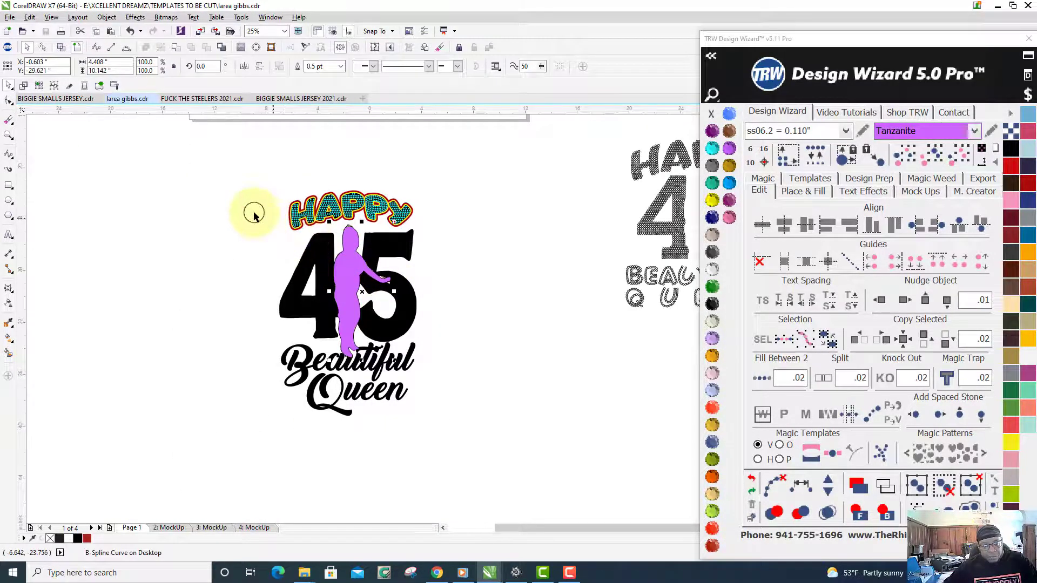
{"action": "left_click_drag", "start_coordinate": [254, 181], "coordinate": [488, 458]}
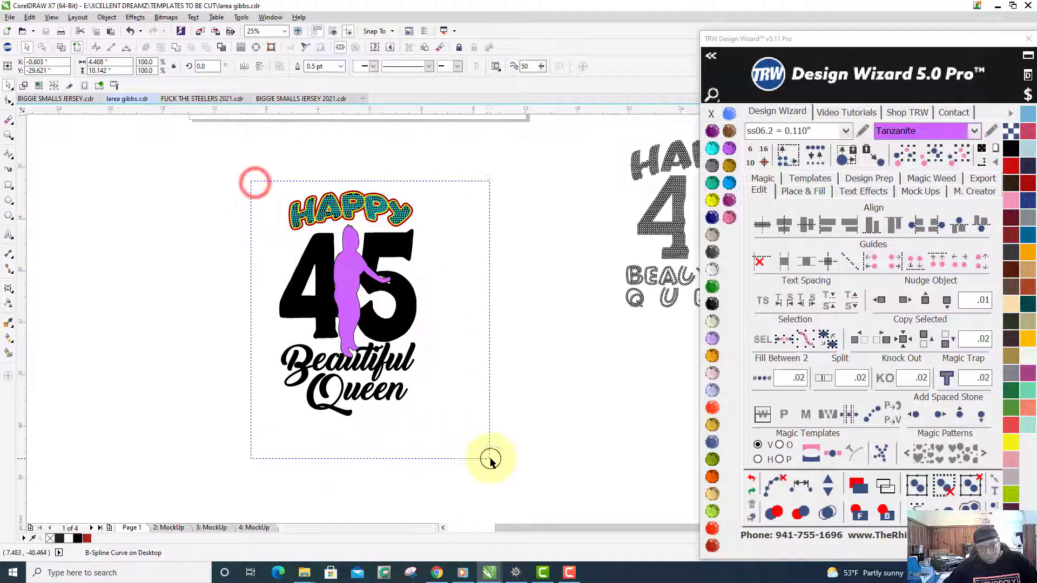
{"action": "left_click_drag", "start_coordinate": [354, 319], "coordinate": [152, 322]}
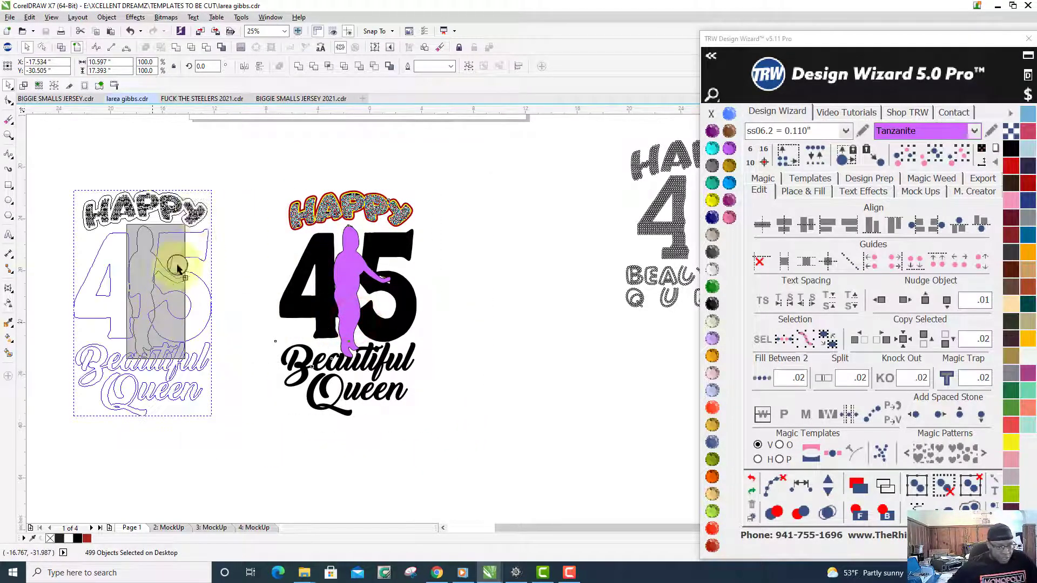
{"action": "left_click", "coordinate": [218, 173]}
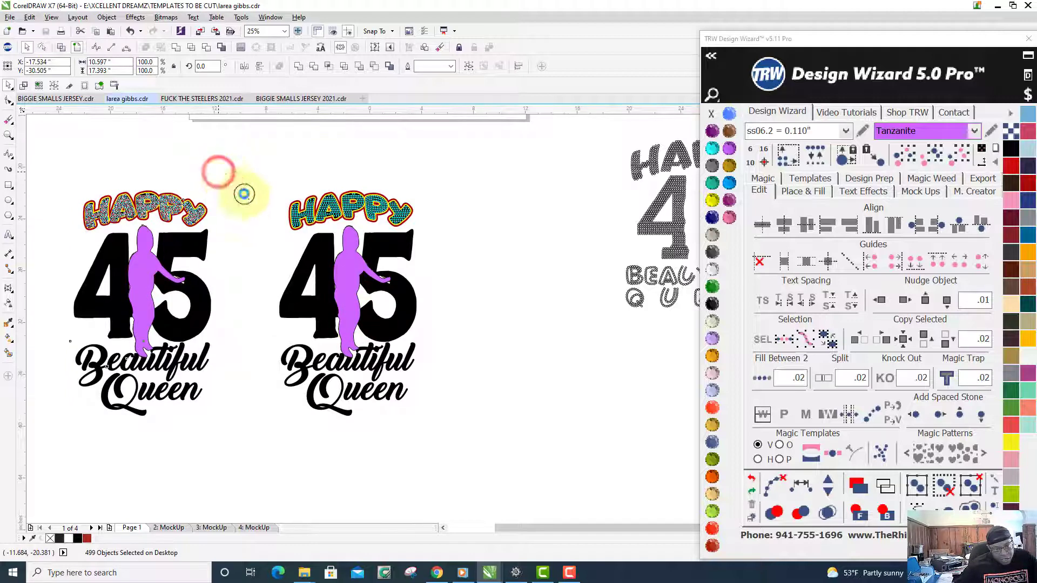
In the original design, delete the purple silhouette and trim the 45 with the woman's photo
{"action": "left_click", "coordinate": [344, 280]}
{"action": "key", "text": "Delete"}
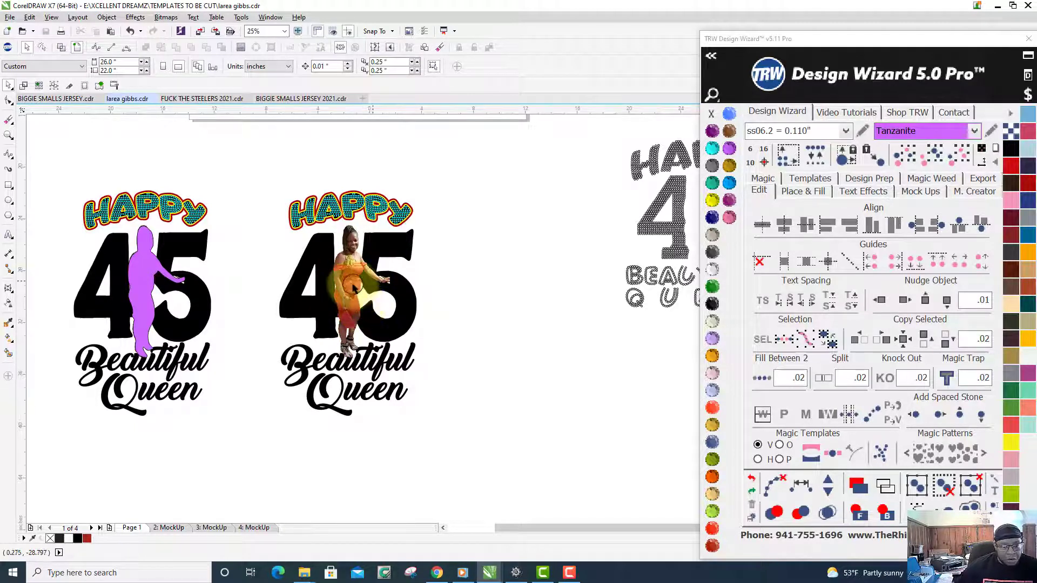
{"action": "left_click", "coordinate": [351, 281]}
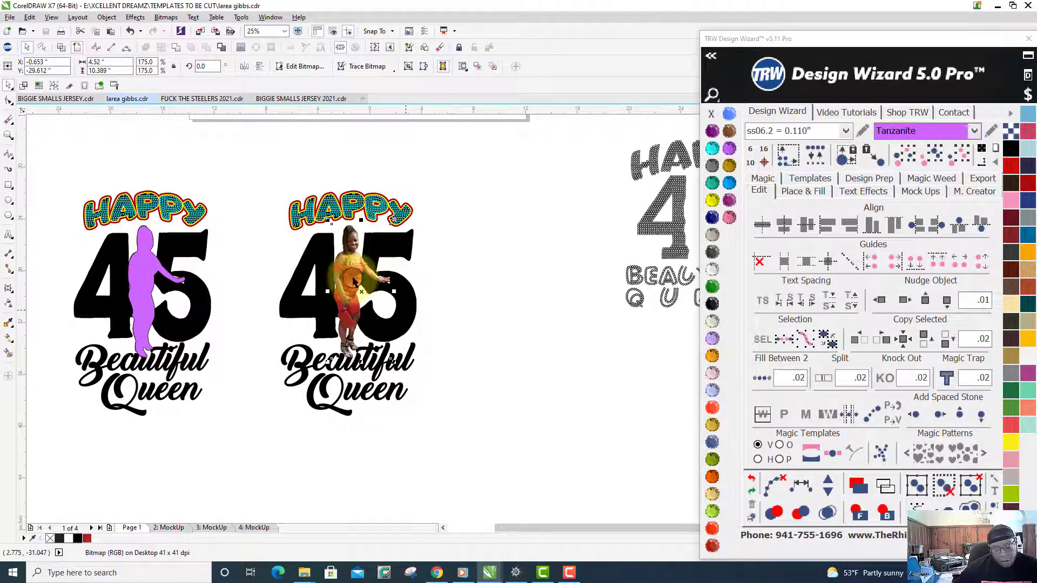
{"action": "left_click", "coordinate": [414, 234]}
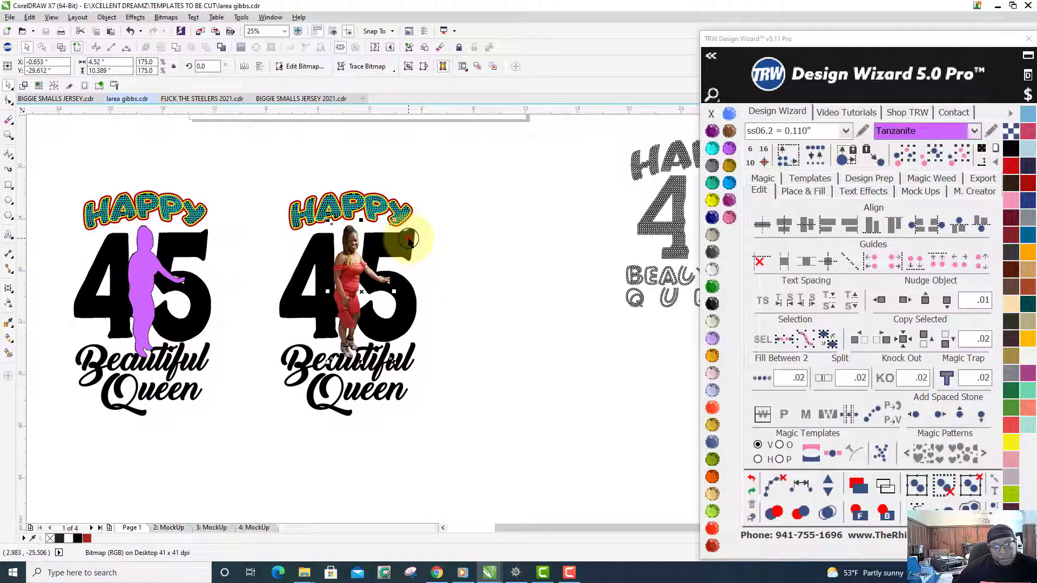
{"action": "left_click", "coordinate": [409, 240], "text": "shift"}
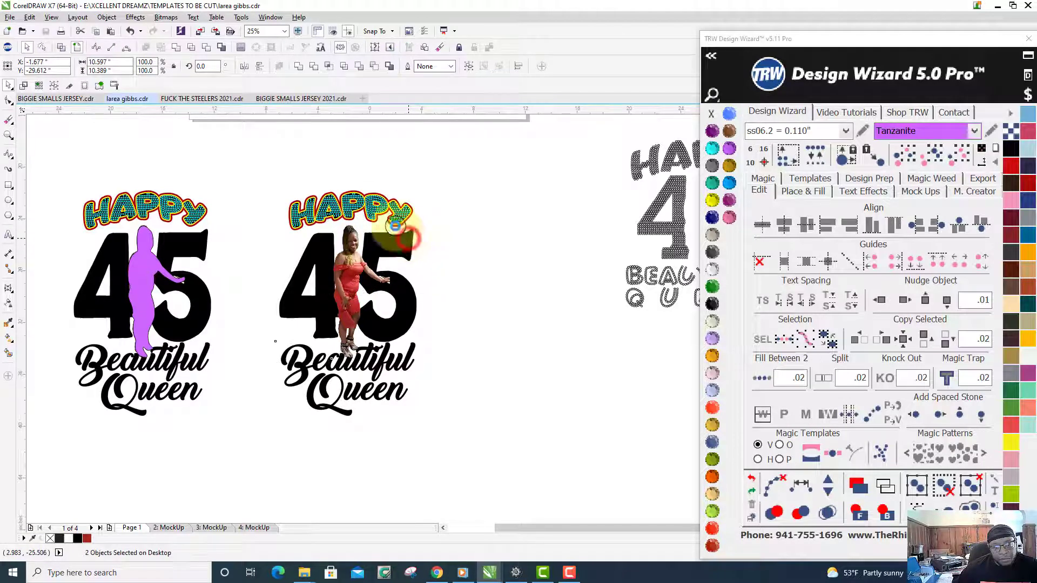
{"action": "left_click", "coordinate": [206, 49]}
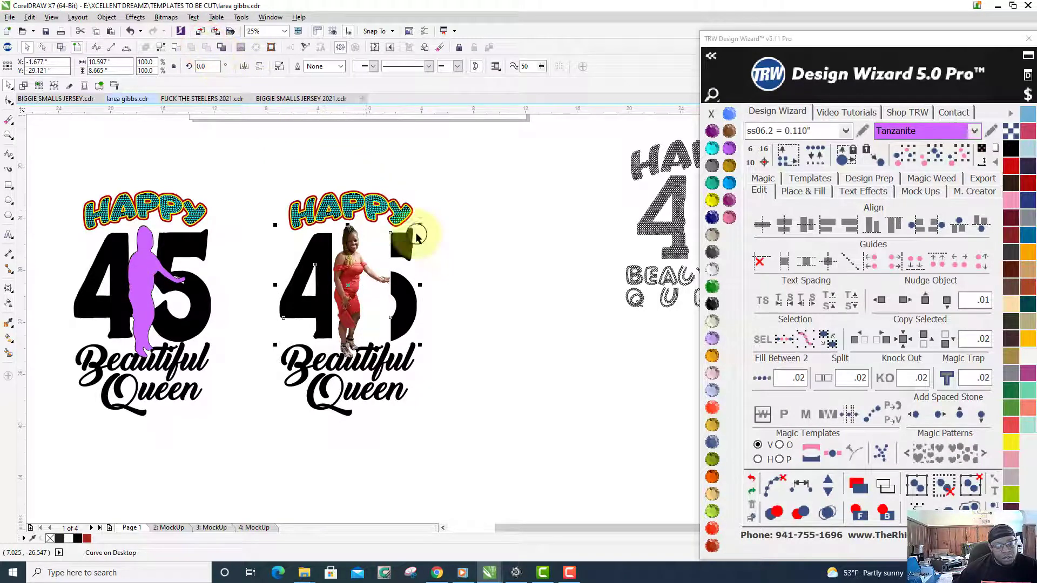
Examine the photo's bounding rectangle against the trimmed 45 in wireframe view, and return to the full-colour view
{"action": "left_click", "coordinate": [516, 324]}
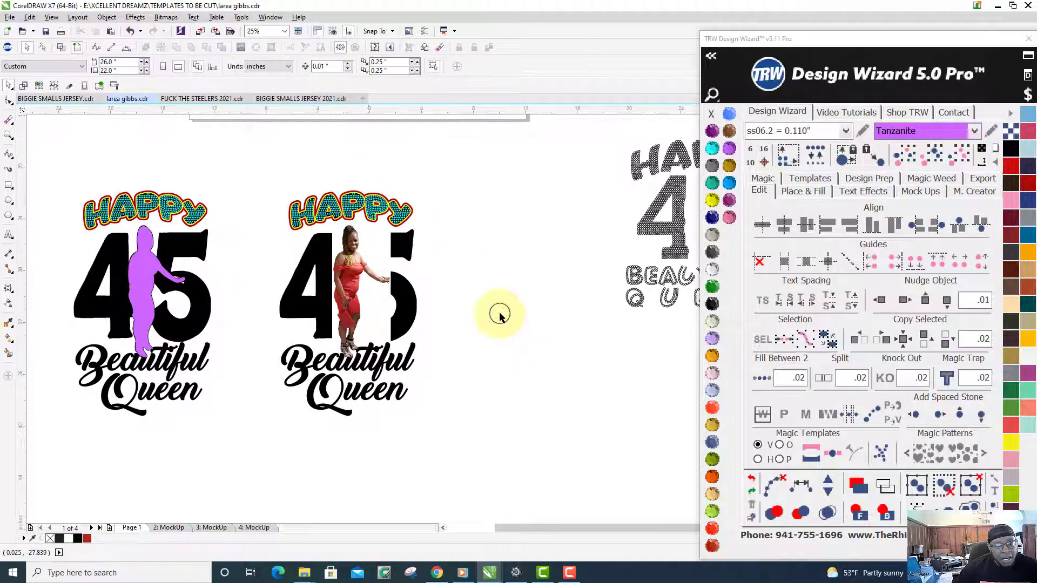
{"action": "left_click", "coordinate": [61, 45]}
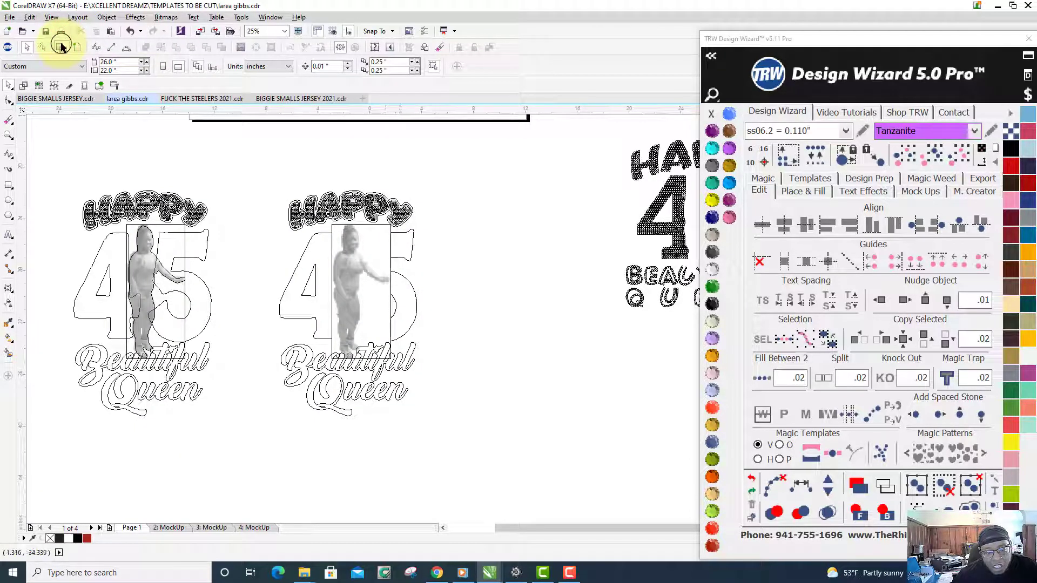
{"action": "left_click", "coordinate": [74, 48]}
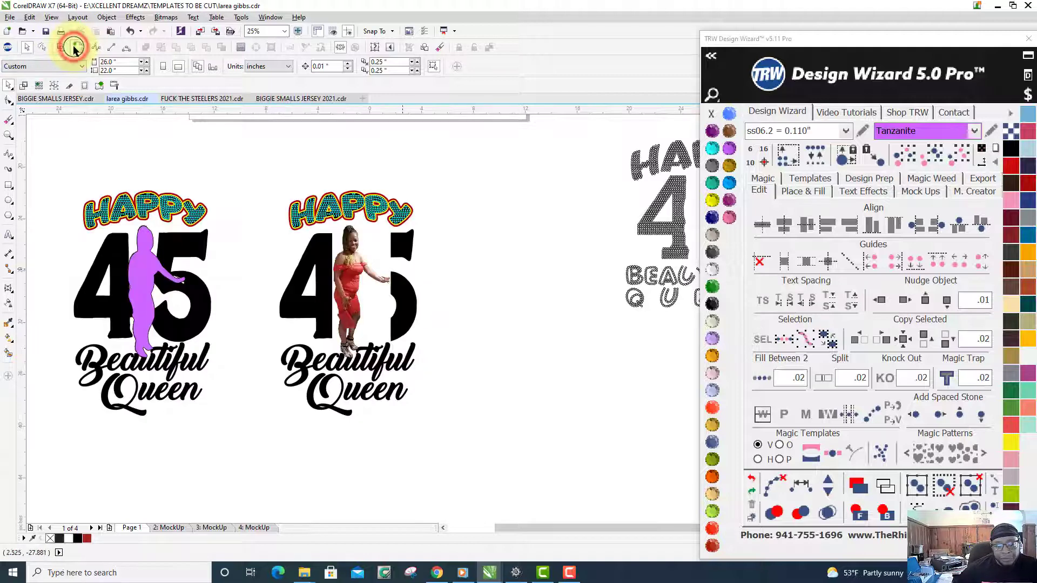
Undo the photo-based trim of the 45 in the original design
{"action": "scroll", "coordinate": [411, 309], "scroll_direction": "up", "scroll_amount": 2}
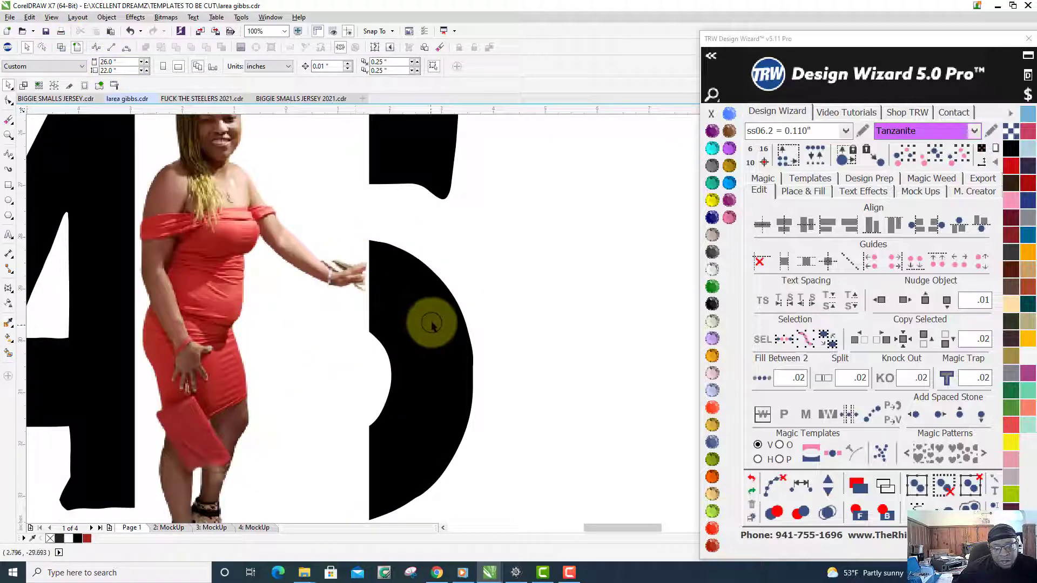
{"action": "scroll", "coordinate": [432, 324], "scroll_direction": "down", "scroll_amount": 1}
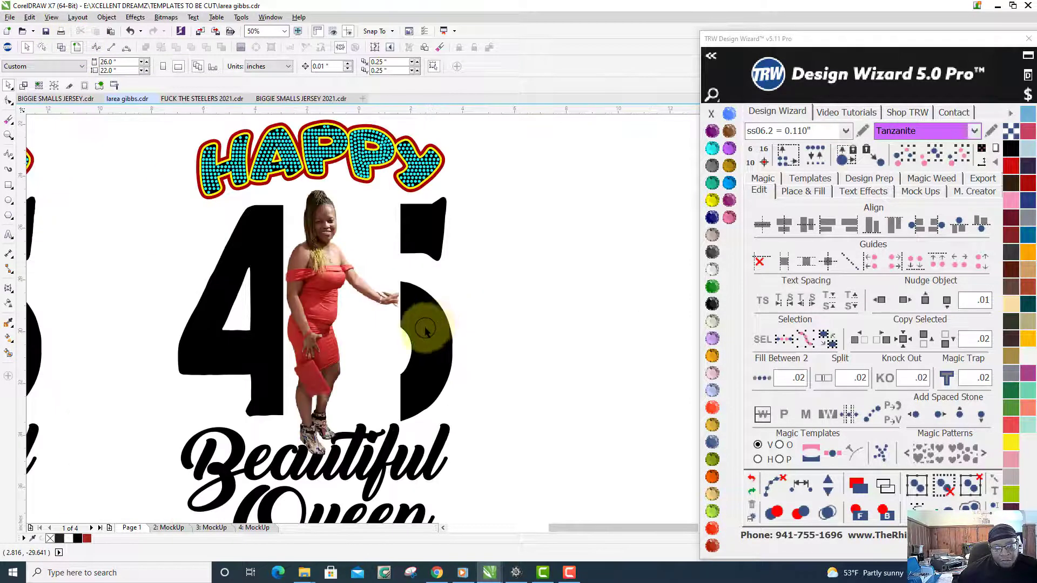
{"action": "scroll", "coordinate": [312, 417], "scroll_direction": "down", "scroll_amount": 1}
{"action": "scroll", "coordinate": [311, 418], "scroll_direction": "up", "scroll_amount": 1}
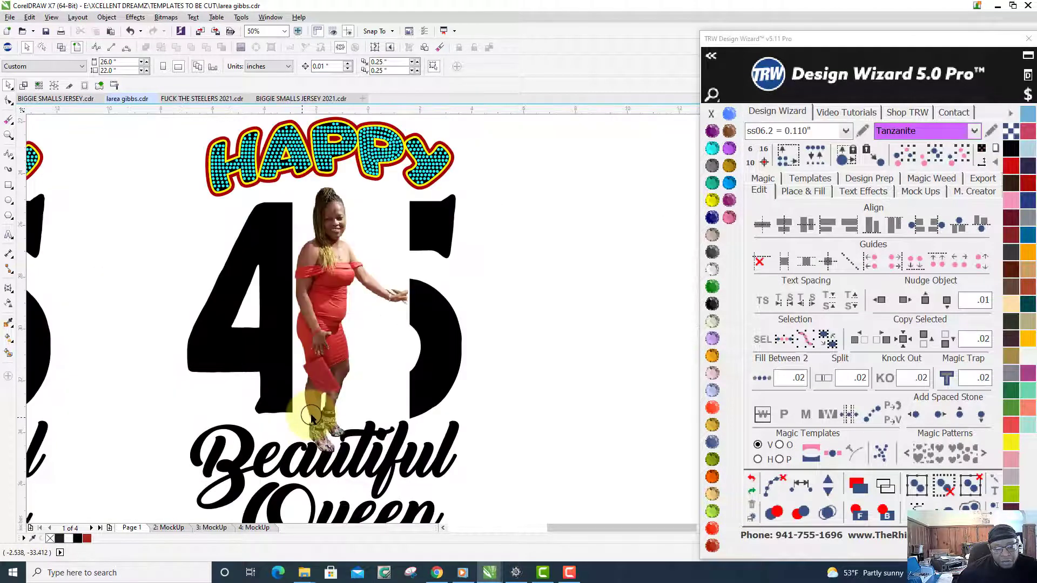
{"action": "left_click", "coordinate": [751, 478]}
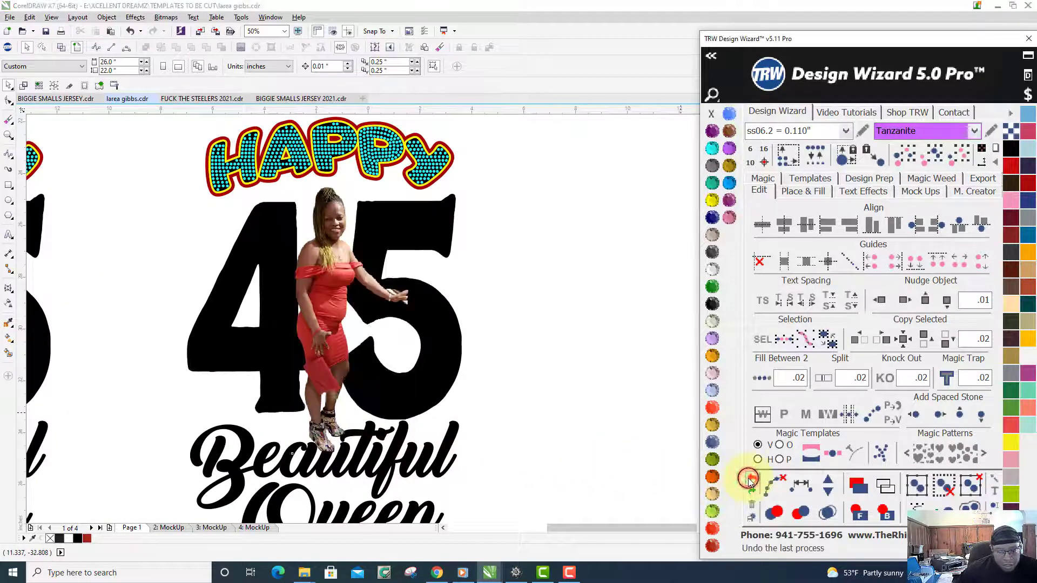
{"action": "left_click", "coordinate": [591, 274]}
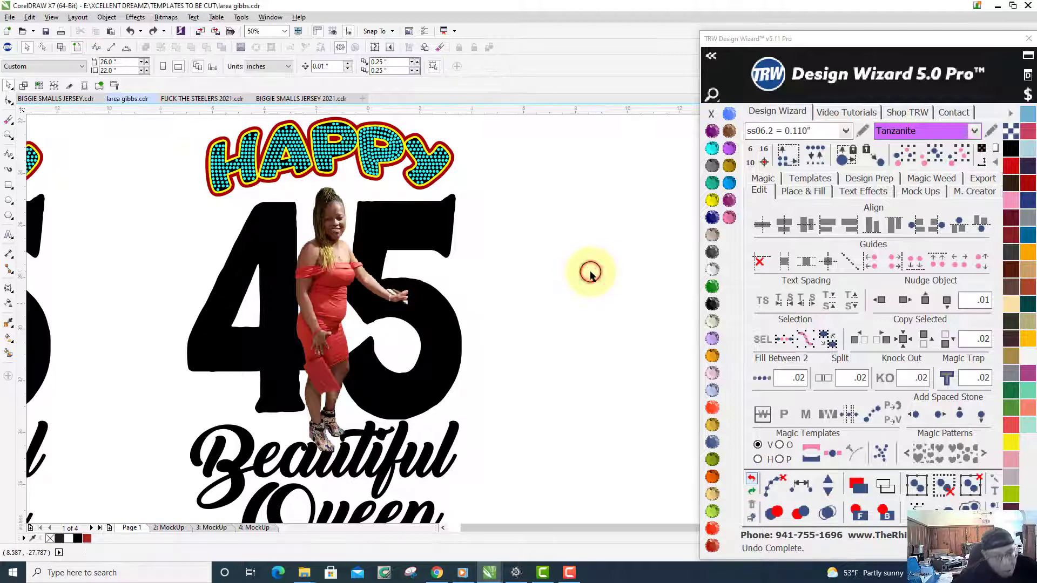
In the duplicated design, trim the 45 with the purple silhouette of the woman
{"action": "scroll", "coordinate": [590, 275], "scroll_direction": "down", "scroll_amount": 1}
{"action": "scroll", "coordinate": [590, 273], "scroll_direction": "up", "scroll_amount": 1}
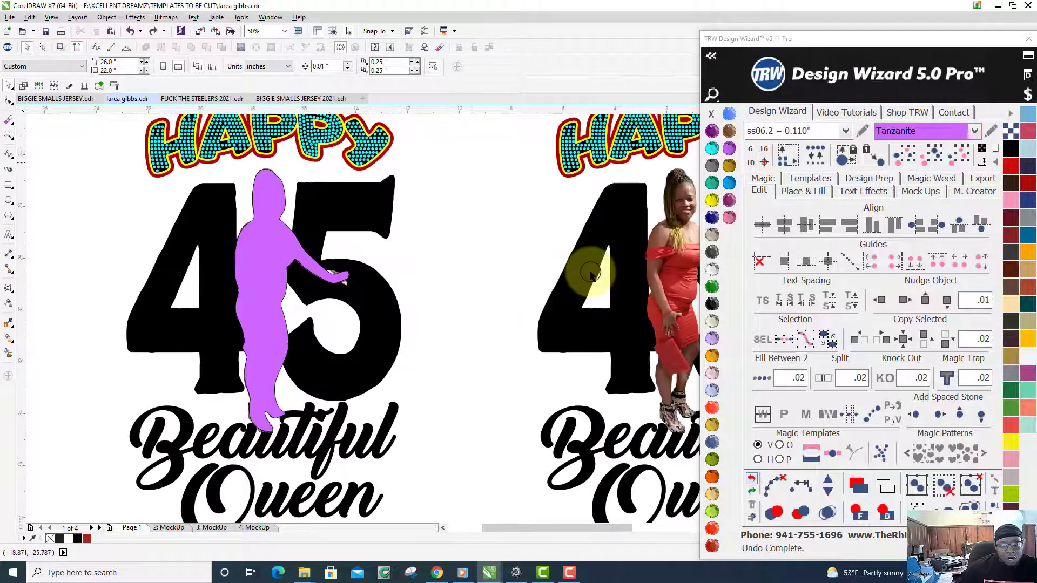
{"action": "left_click", "coordinate": [258, 272]}
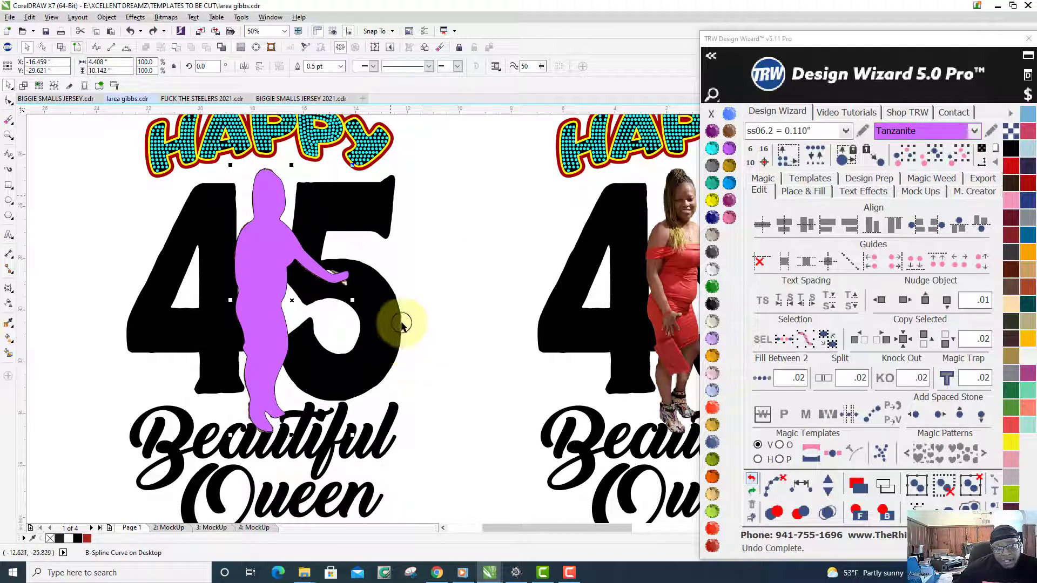
{"action": "left_click", "coordinate": [390, 179], "text": "shift"}
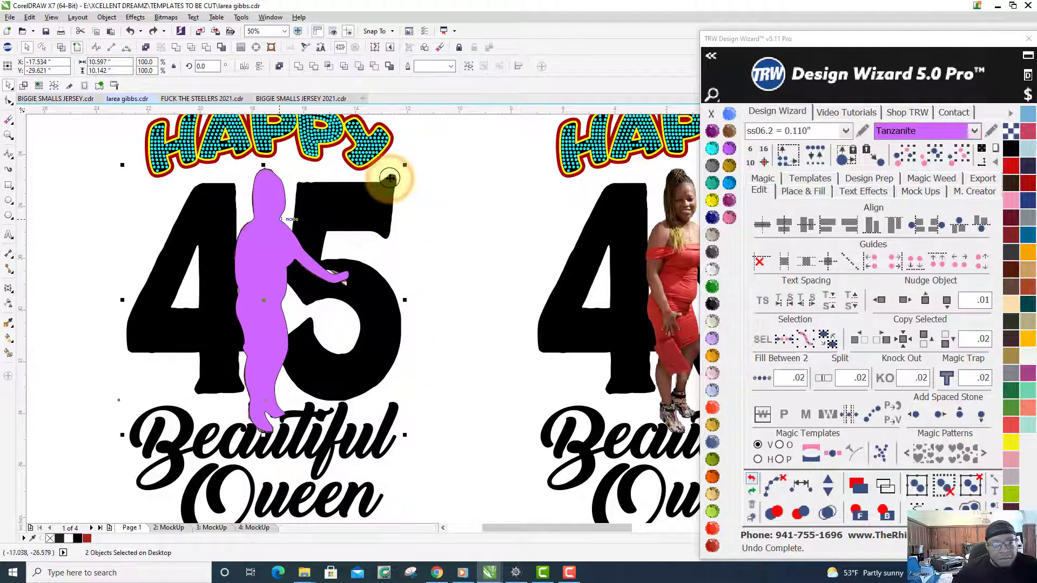
{"action": "left_click", "coordinate": [206, 47]}
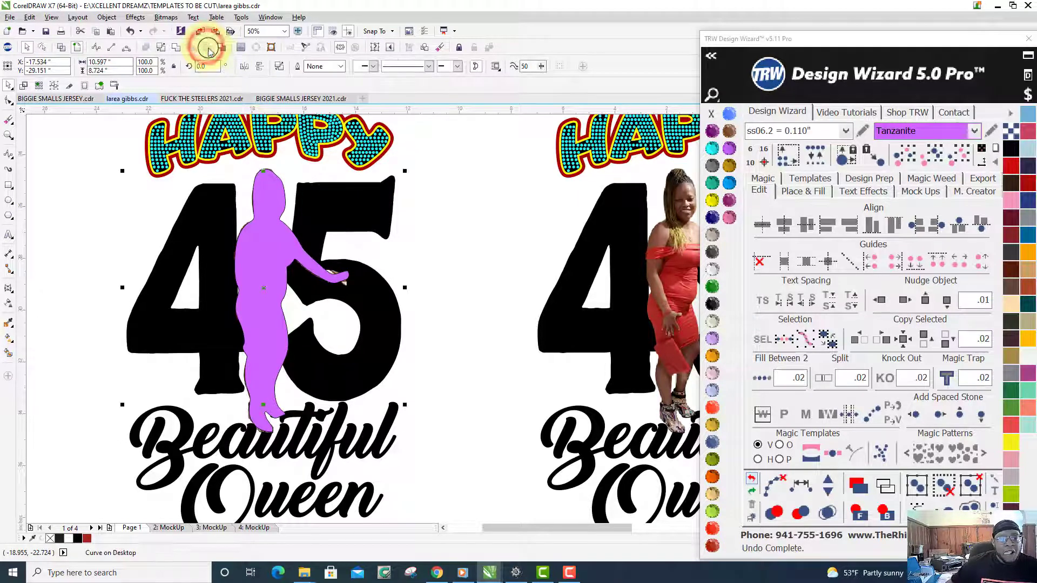
{"action": "scroll", "coordinate": [471, 225], "scroll_direction": "down", "scroll_amount": 2}
{"action": "left_click", "coordinate": [470, 223]}
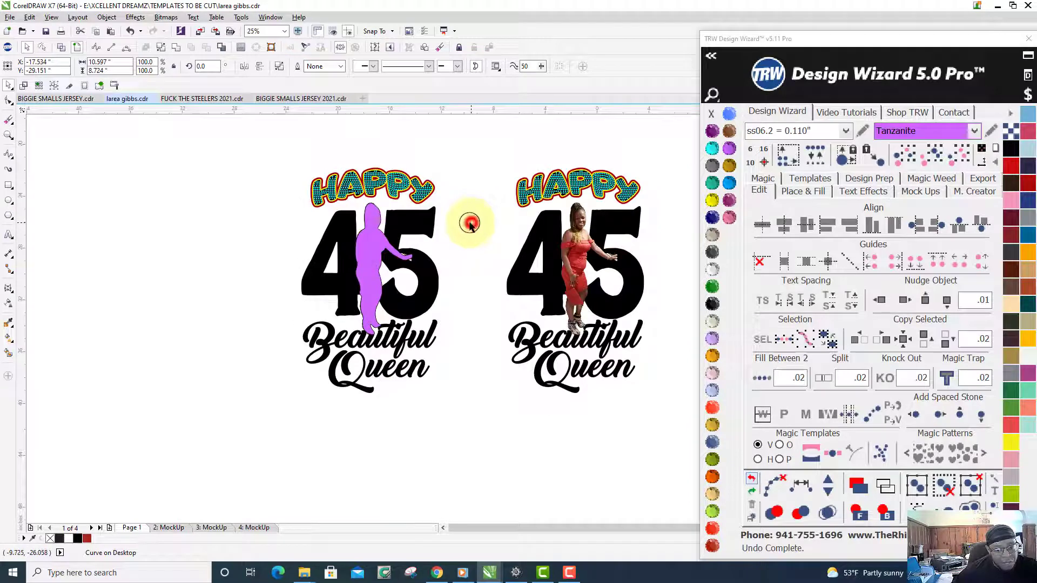
Move the trimmed 45 away from the silhouette to check the cut-out, and undo the move
{"action": "left_click_drag", "start_coordinate": [426, 223], "coordinate": [291, 273]}
{"action": "scroll", "coordinate": [293, 228], "scroll_direction": "up", "scroll_amount": 2}
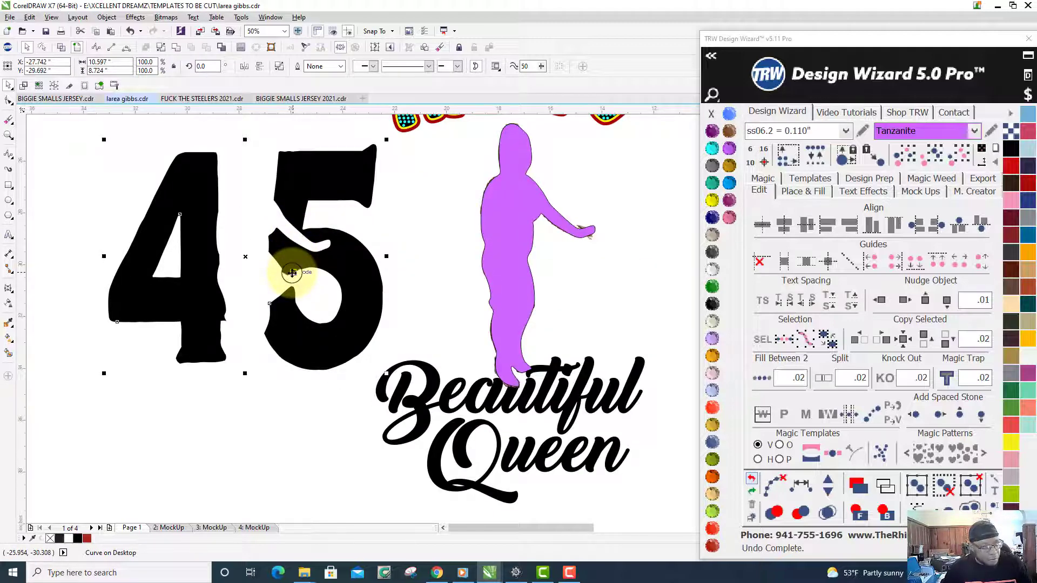
{"action": "key", "text": "ctrl+z"}
{"action": "key", "text": "ctrl+z"}
{"action": "scroll", "coordinate": [292, 273], "scroll_direction": "down", "scroll_amount": 2}
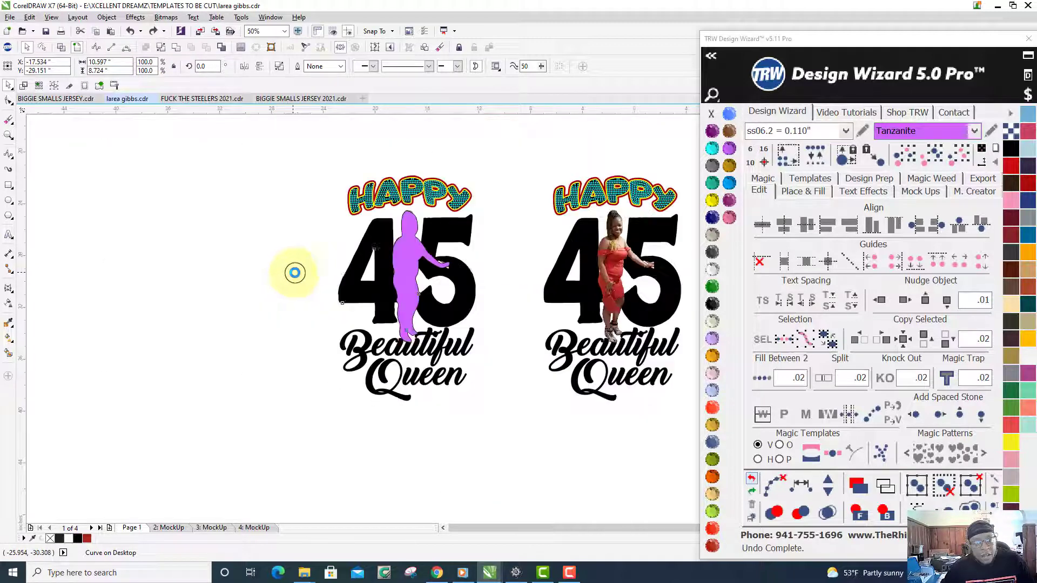
Delete the purple silhouette from the duplicated design and inspect the woman's photo against the trimmed 45
{"action": "left_click", "coordinate": [499, 262]}
{"action": "scroll", "coordinate": [498, 262], "scroll_direction": "up", "scroll_amount": 2}
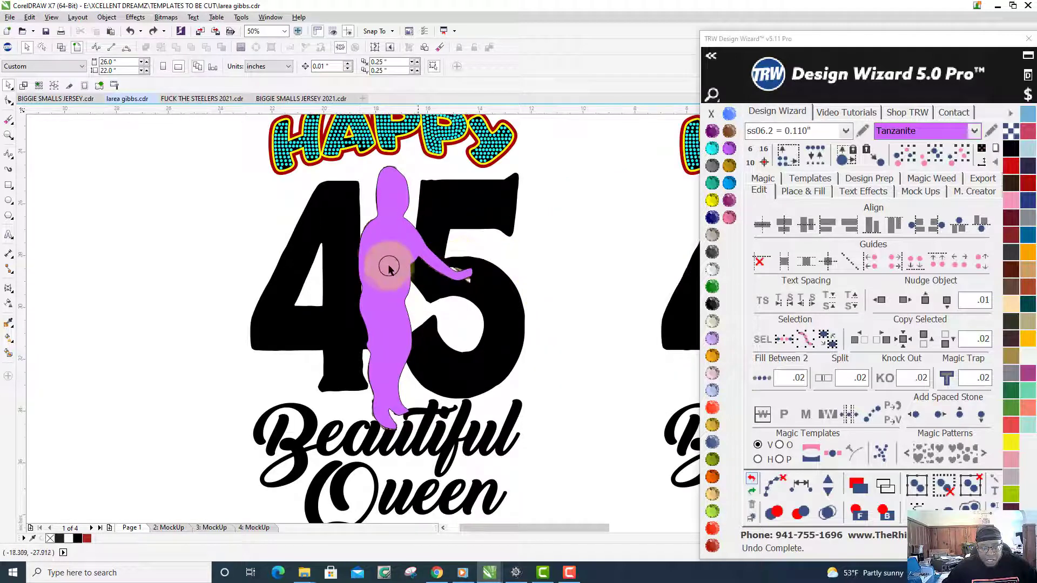
{"action": "left_click", "coordinate": [389, 366]}
{"action": "key", "text": "Delete"}
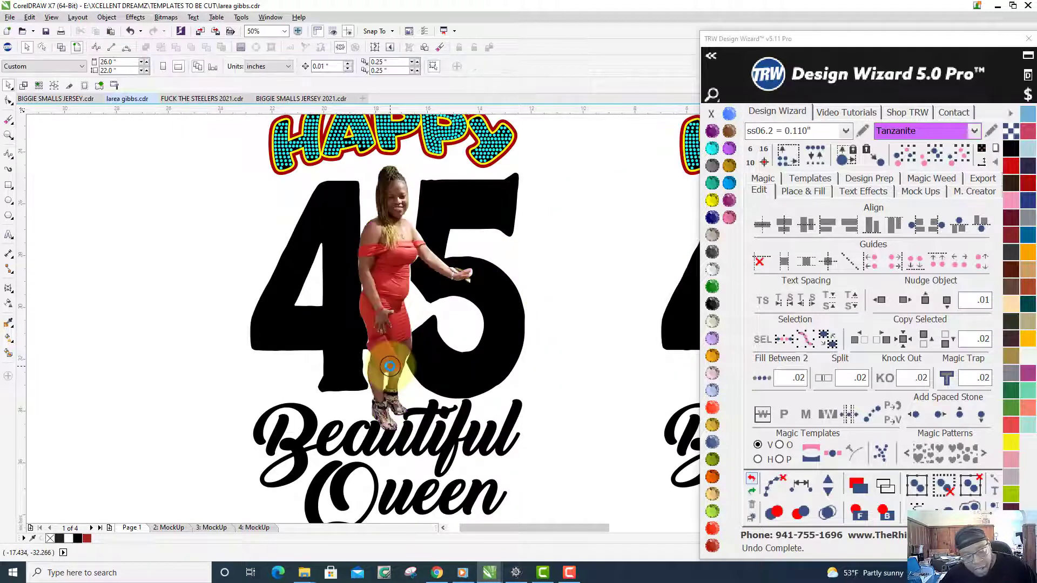
{"action": "scroll", "coordinate": [389, 366], "scroll_direction": "down", "scroll_amount": 2}
{"action": "scroll", "coordinate": [416, 313], "scroll_direction": "up", "scroll_amount": 4}
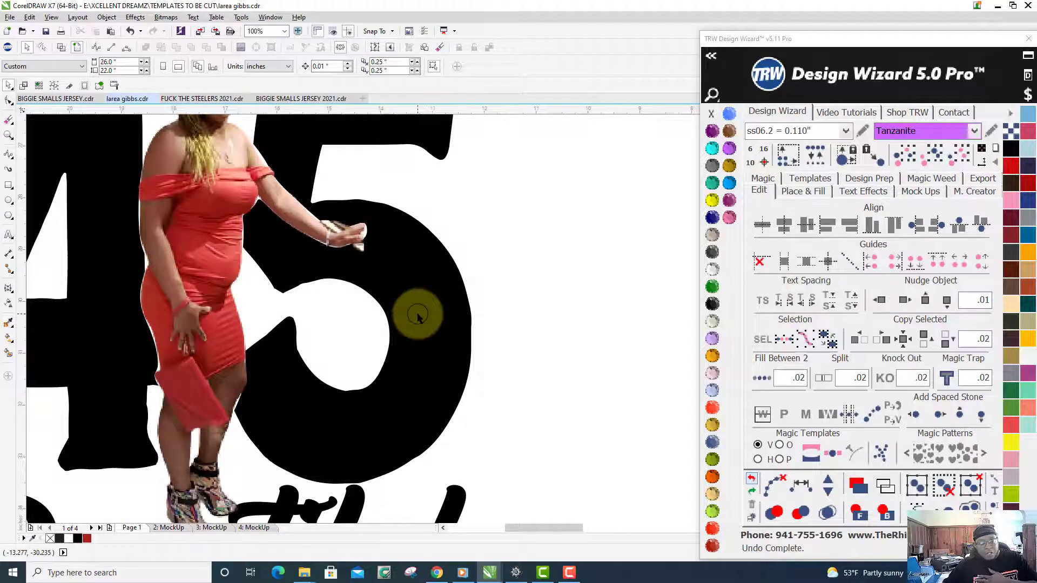
{"action": "scroll", "coordinate": [417, 316], "scroll_direction": "down", "scroll_amount": 4}
{"action": "scroll", "coordinate": [413, 282], "scroll_direction": "up", "scroll_amount": 2}
Hatch-fill the trimmed 45 in the duplicated design with ss06.2 Tanzanite stones and clear the fill paths
{"action": "left_click", "coordinate": [411, 239]}
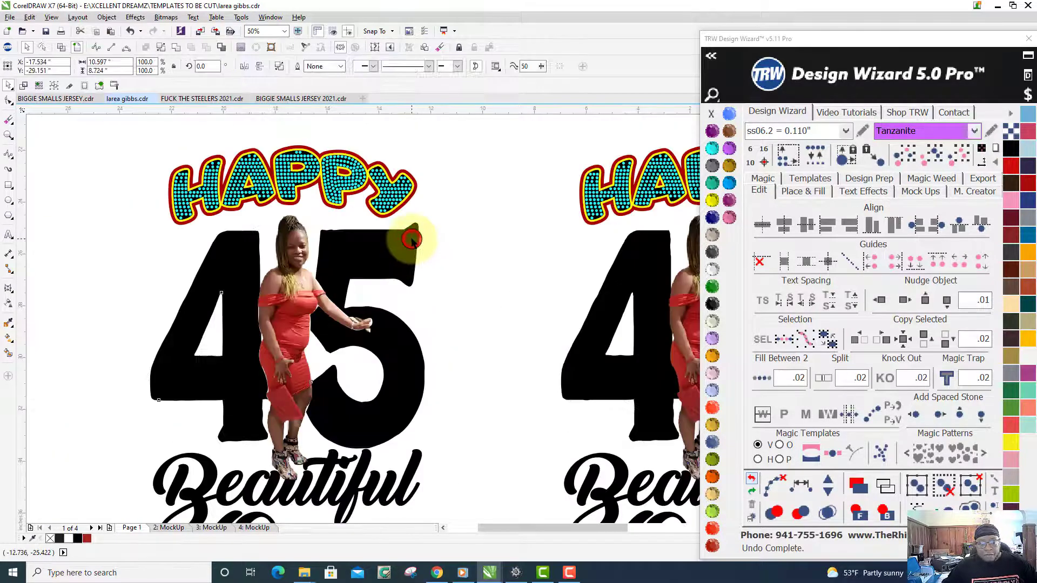
{"action": "left_click", "coordinate": [803, 191]}
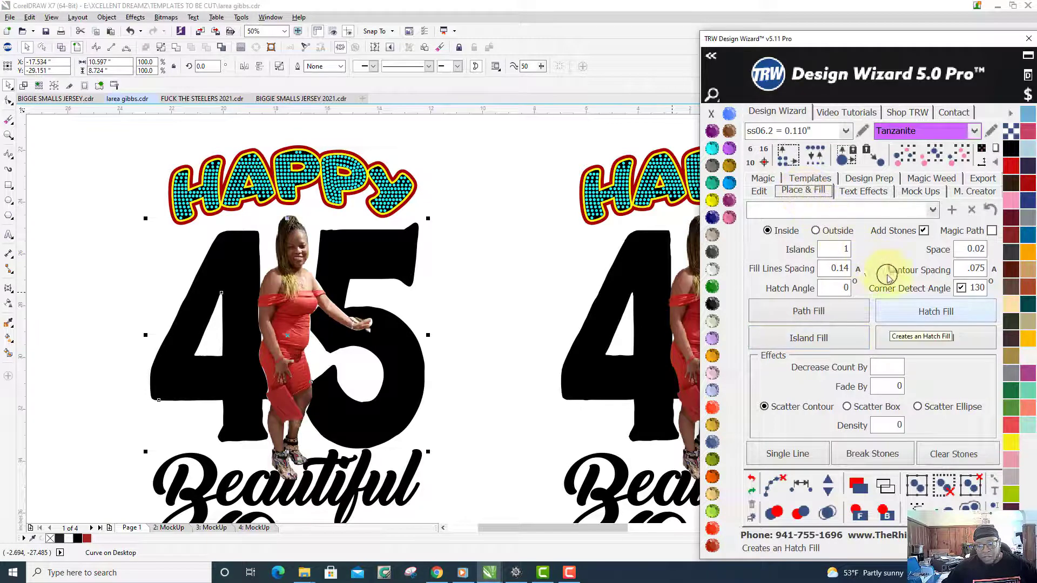
{"action": "left_click", "coordinate": [927, 313]}
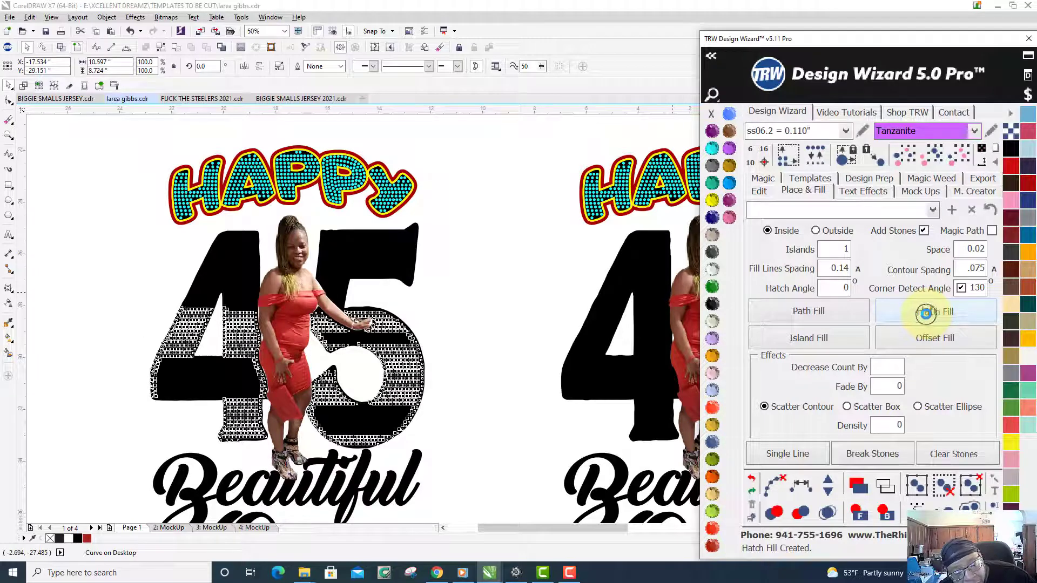
{"action": "left_click", "coordinate": [781, 485]}
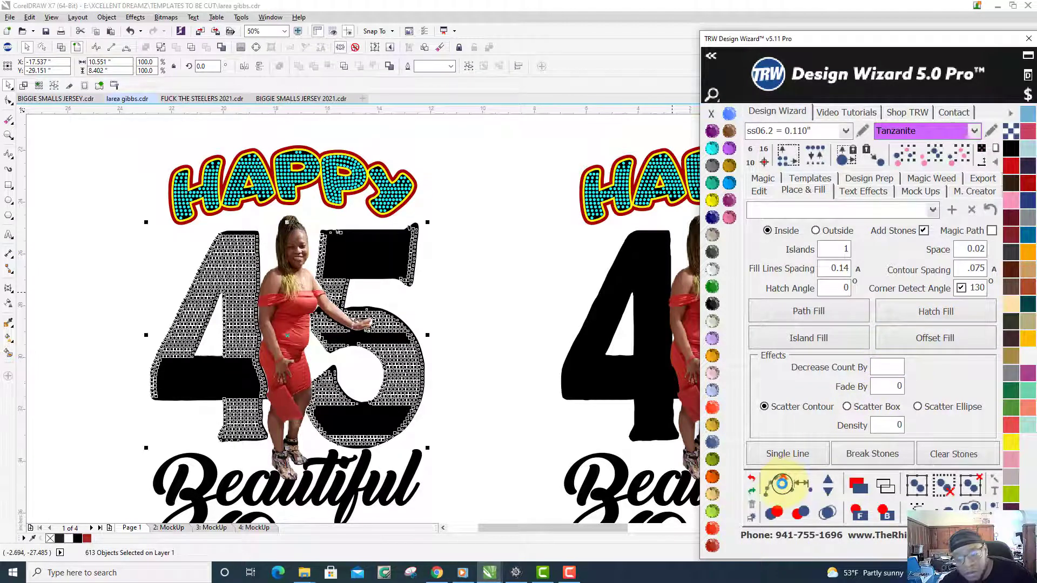
{"action": "left_click", "coordinate": [779, 485]}
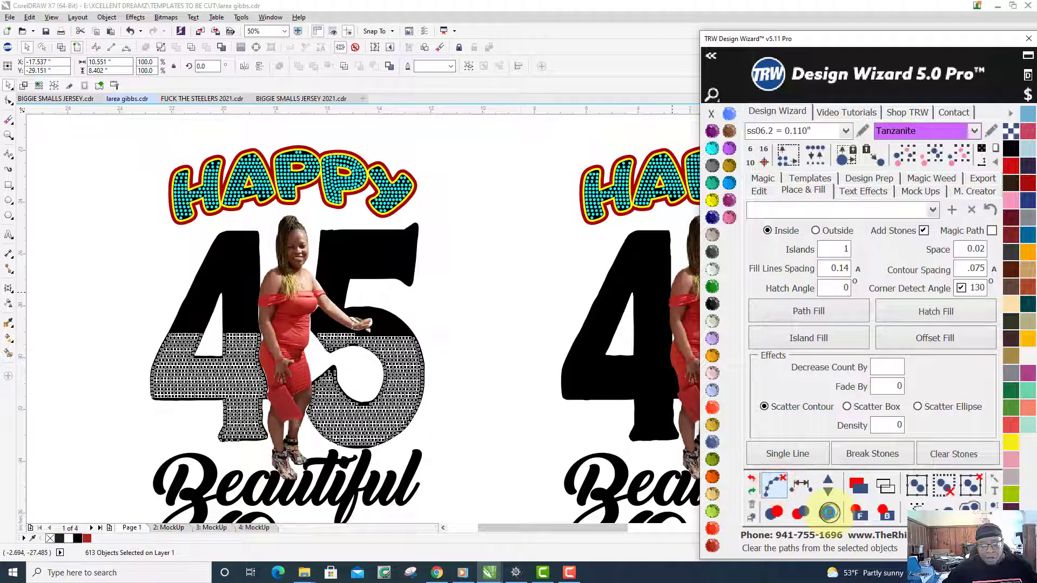
Merge overlapping stones in the trimmed 45 and save the file
{"action": "left_click", "coordinate": [829, 512]}
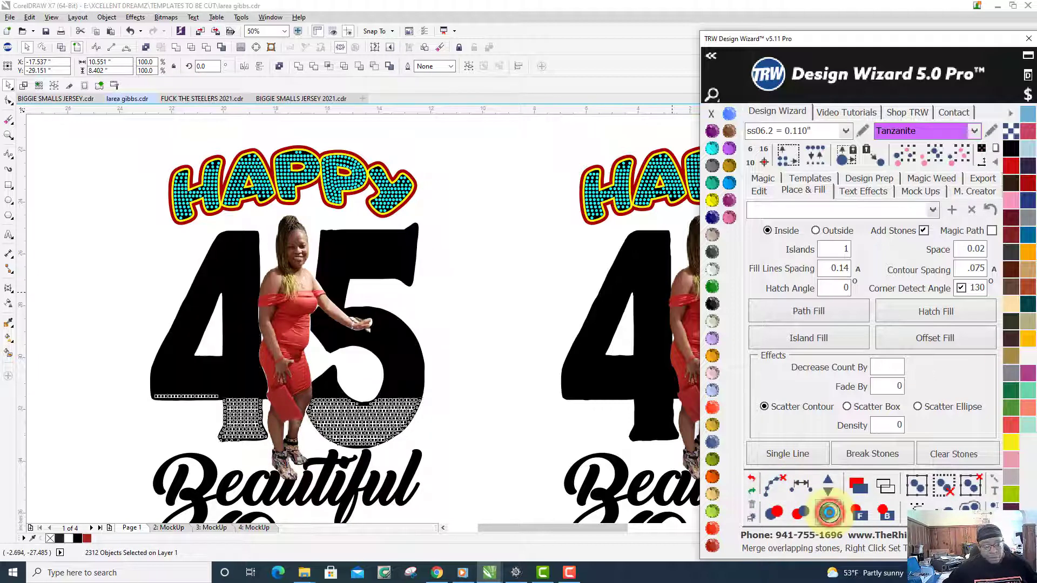
{"action": "left_click", "coordinate": [46, 30]}
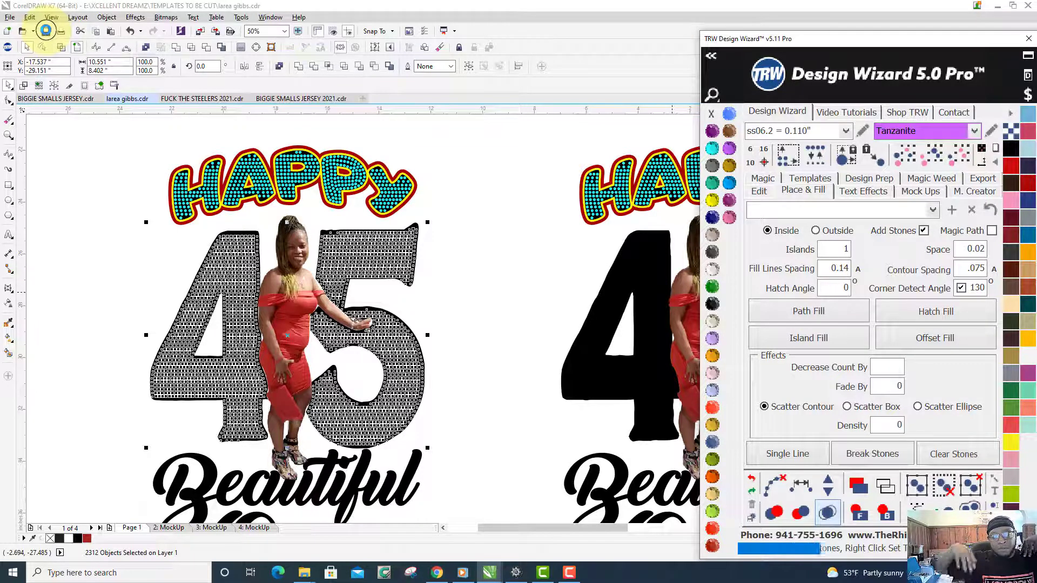
{"action": "left_click", "coordinate": [746, 546]}
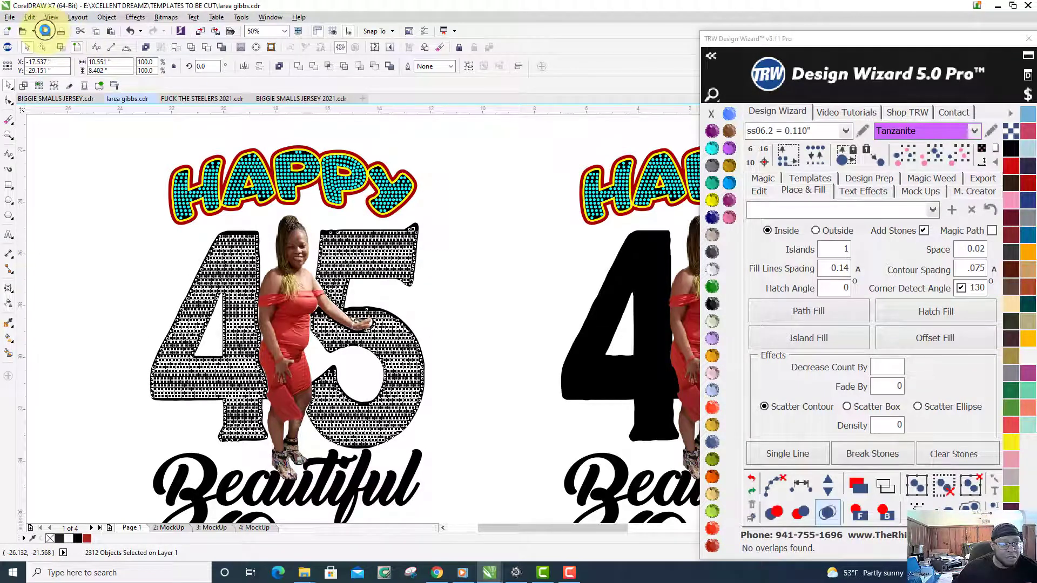
{"action": "left_click", "coordinate": [46, 31]}
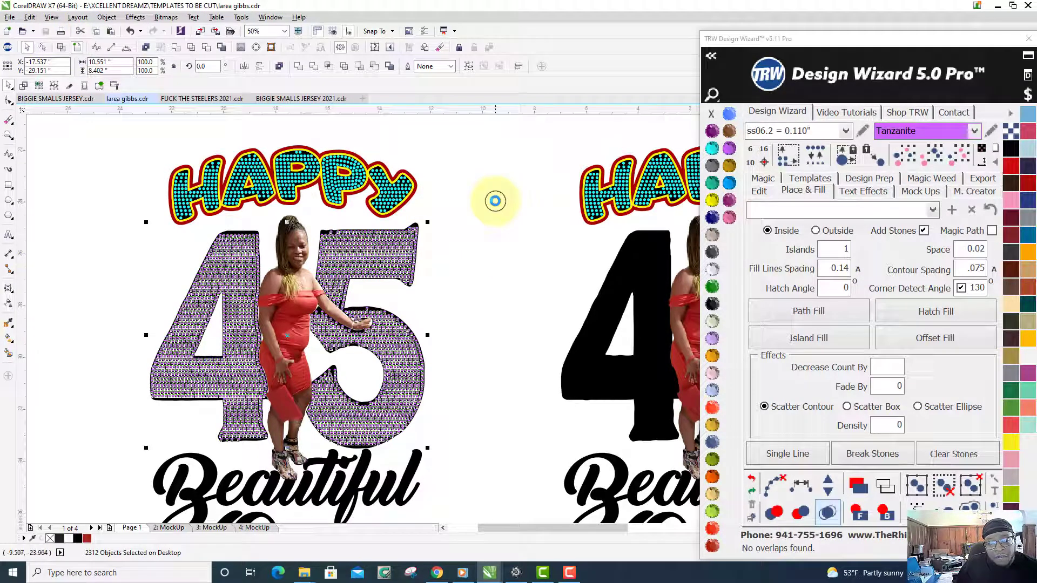
{"action": "left_click", "coordinate": [291, 311]}
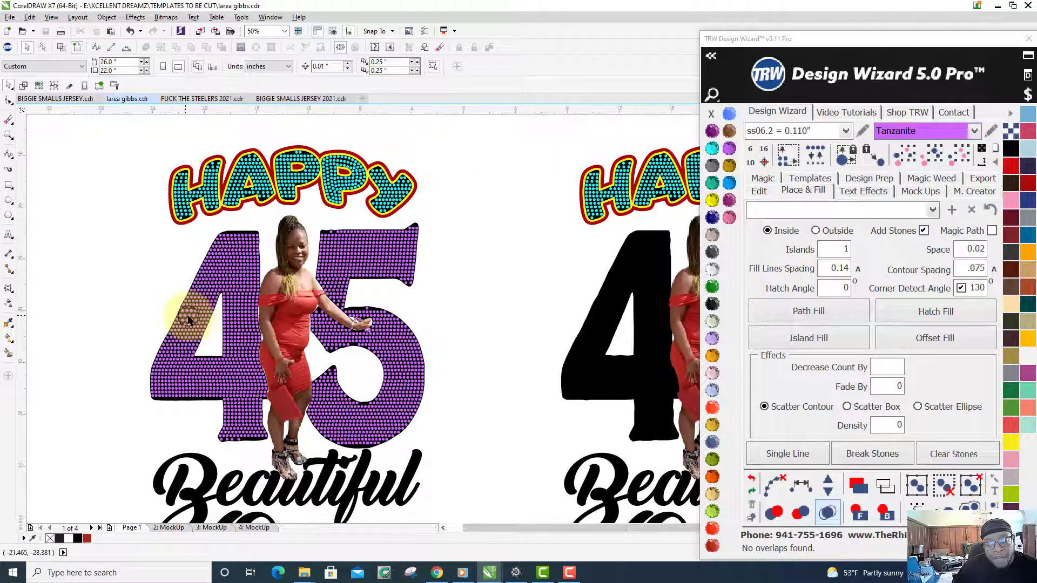
Hatch-fill the untrimmed 45 in the original design with ss06.2 Tanzanite stones and clear the fill paths
{"action": "scroll", "coordinate": [186, 317], "scroll_direction": "down", "scroll_amount": 4}
{"action": "scroll", "coordinate": [188, 319], "scroll_direction": "up", "scroll_amount": 2}
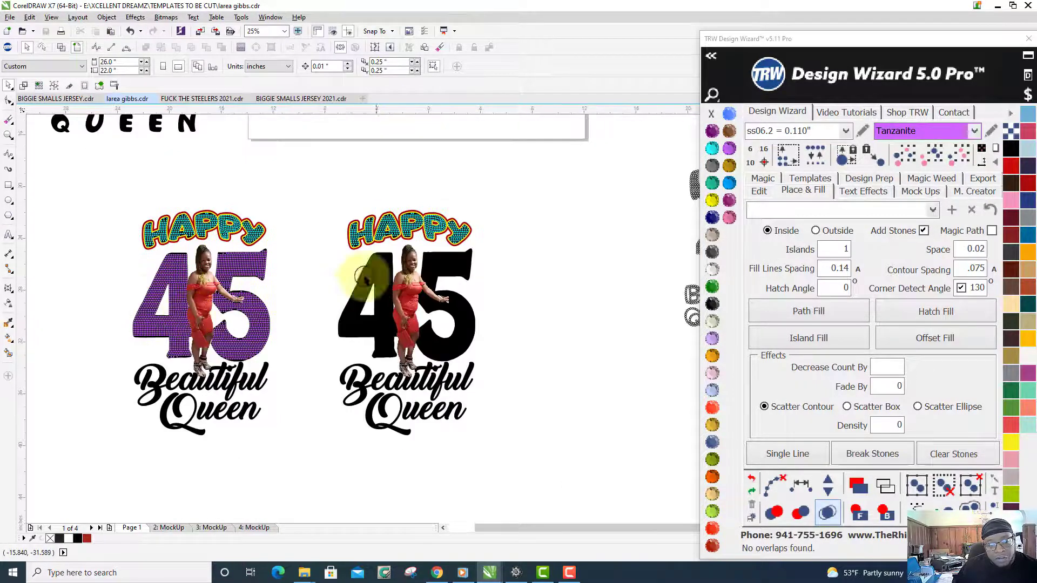
{"action": "left_click", "coordinate": [471, 254]}
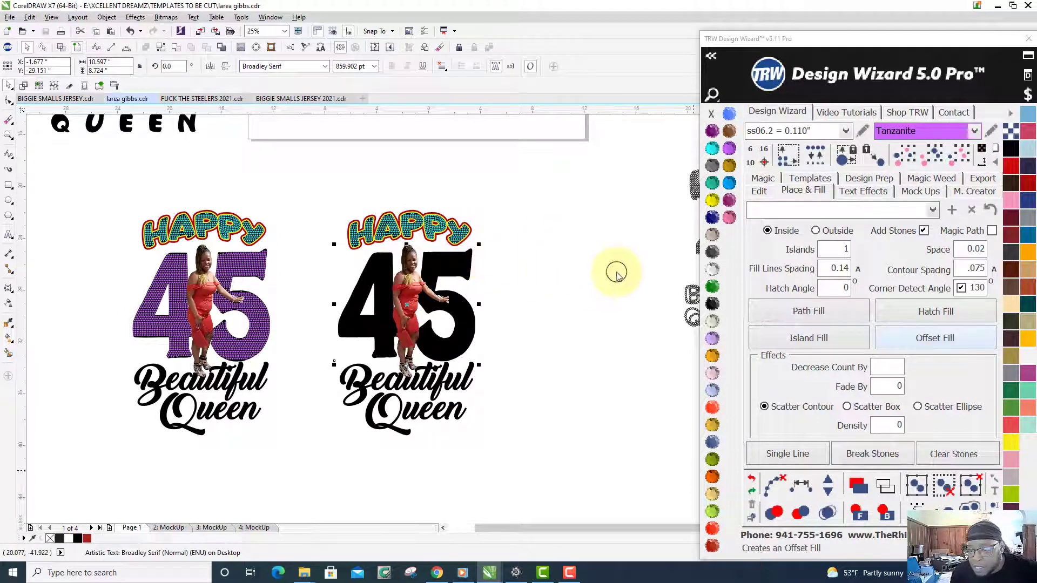
{"action": "left_click", "coordinate": [929, 311]}
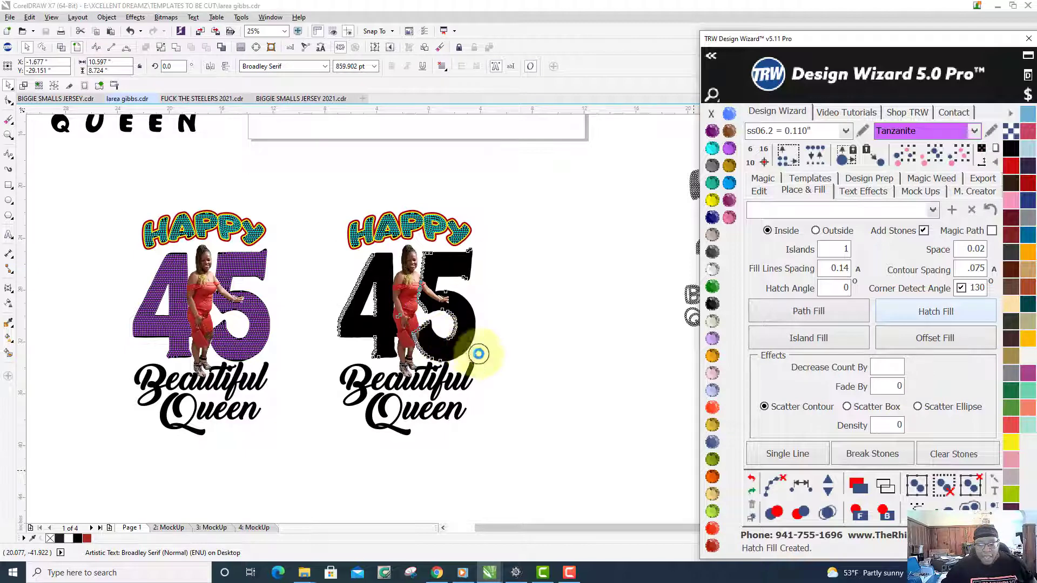
{"action": "left_click", "coordinate": [777, 480]}
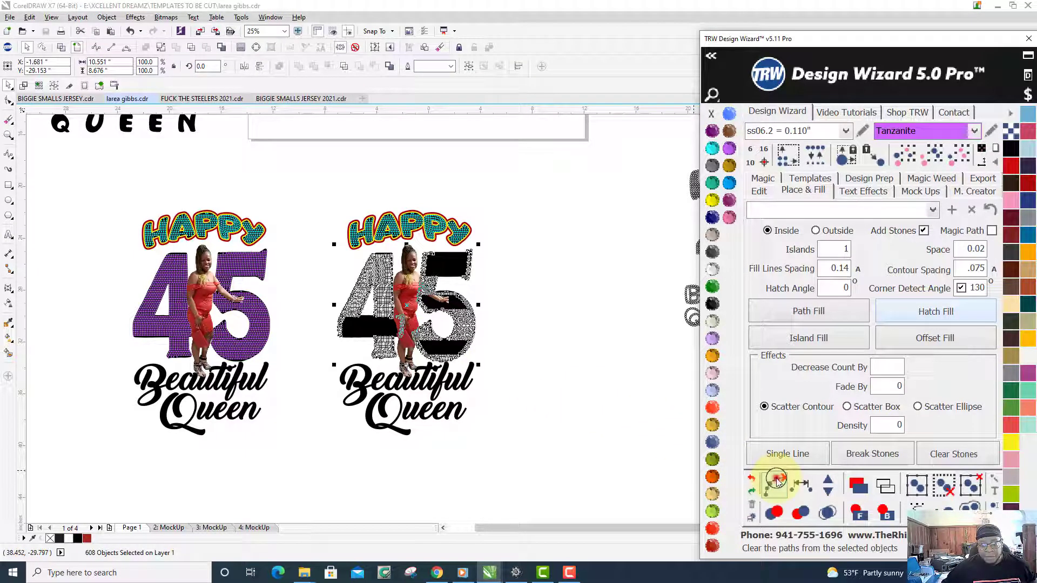
{"action": "left_click", "coordinate": [776, 481]}
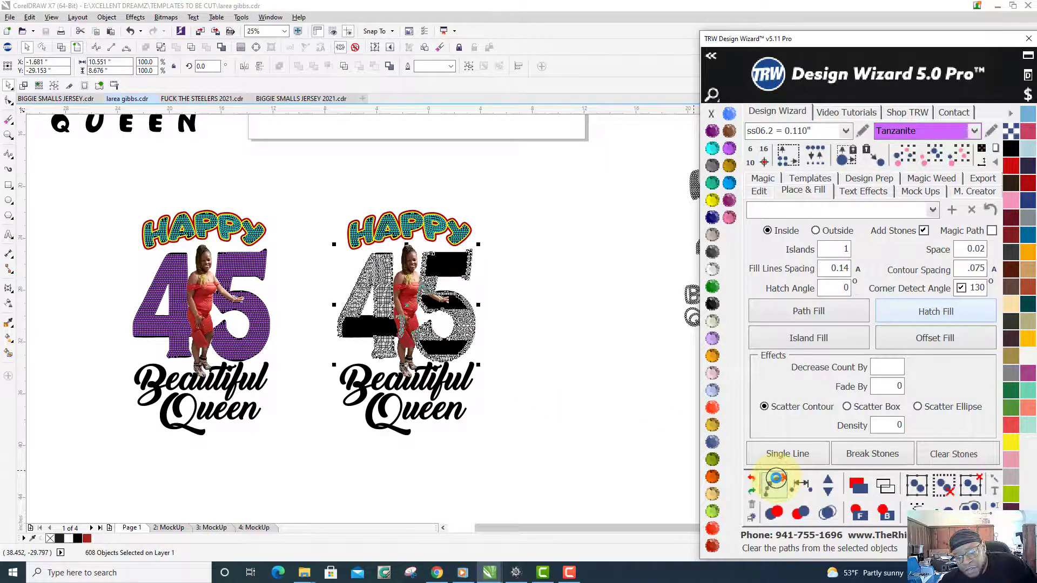
Merge overlapping stones in the original design's untrimmed 45, save the file and deselect the stones
{"action": "left_click", "coordinate": [829, 513]}
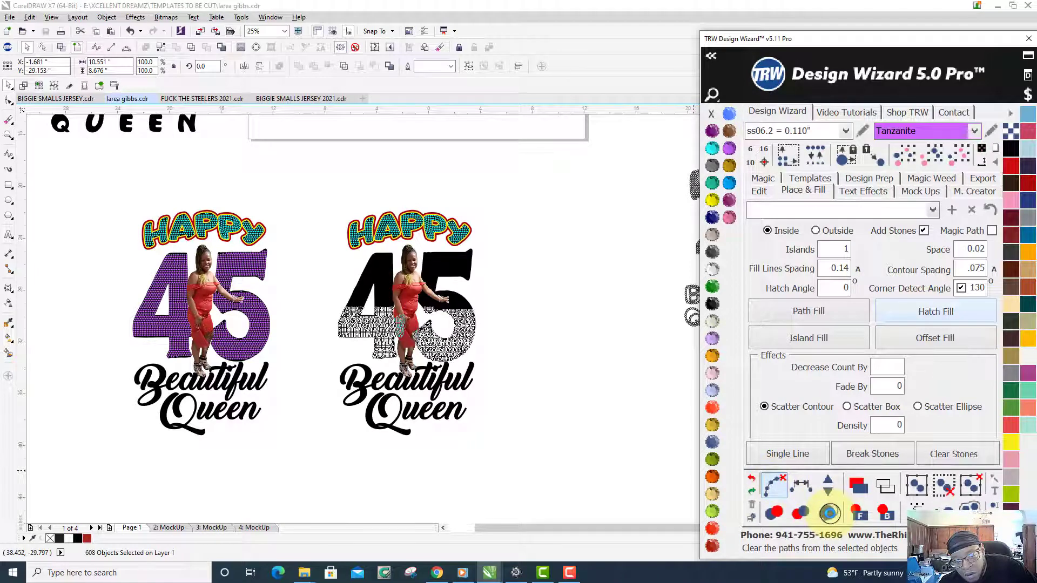
{"action": "left_click", "coordinate": [831, 514]}
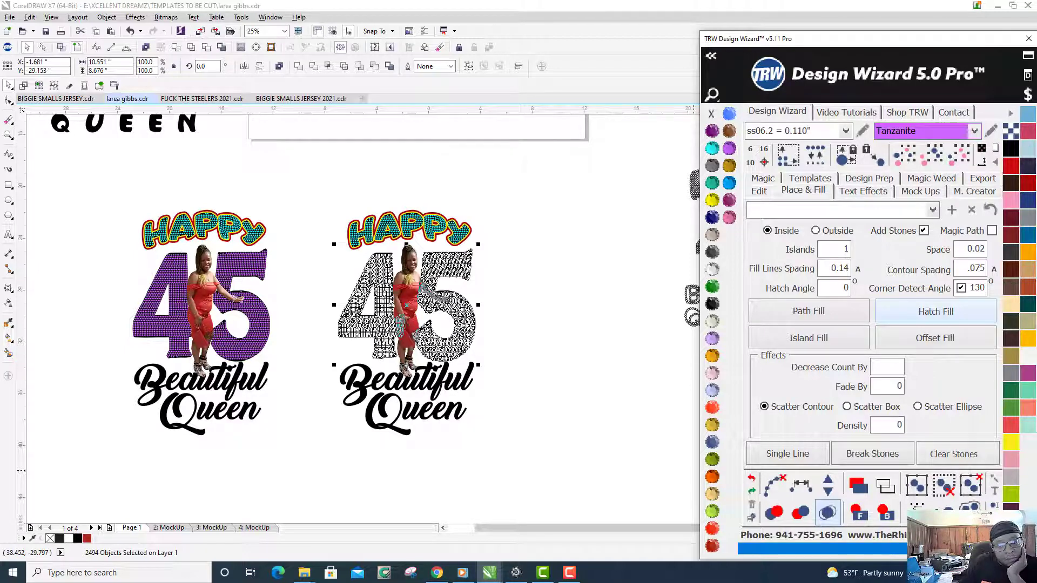
{"action": "left_click", "coordinate": [908, 503]}
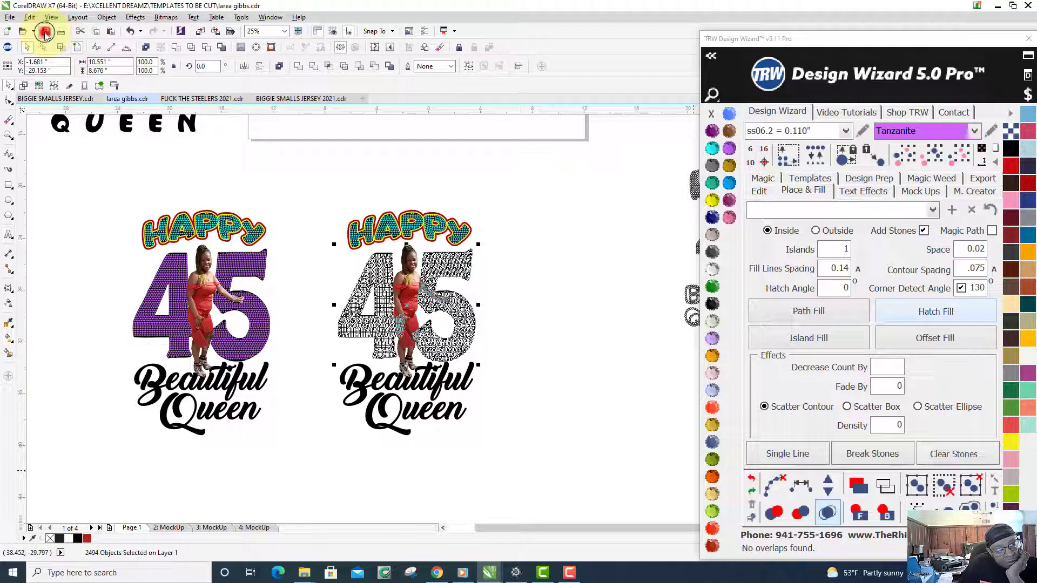
{"action": "left_click", "coordinate": [46, 32]}
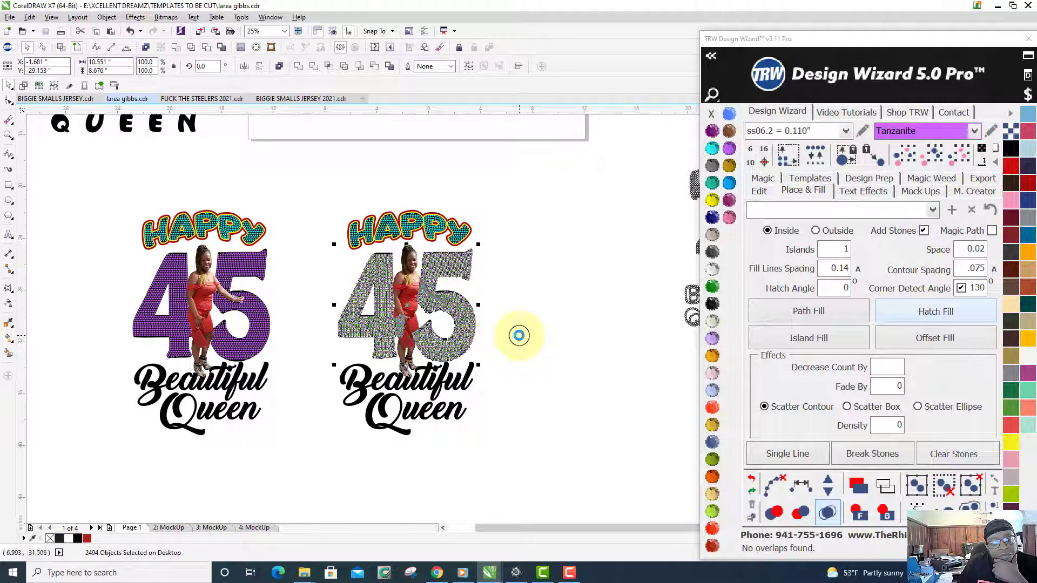
{"action": "left_click", "coordinate": [519, 336]}
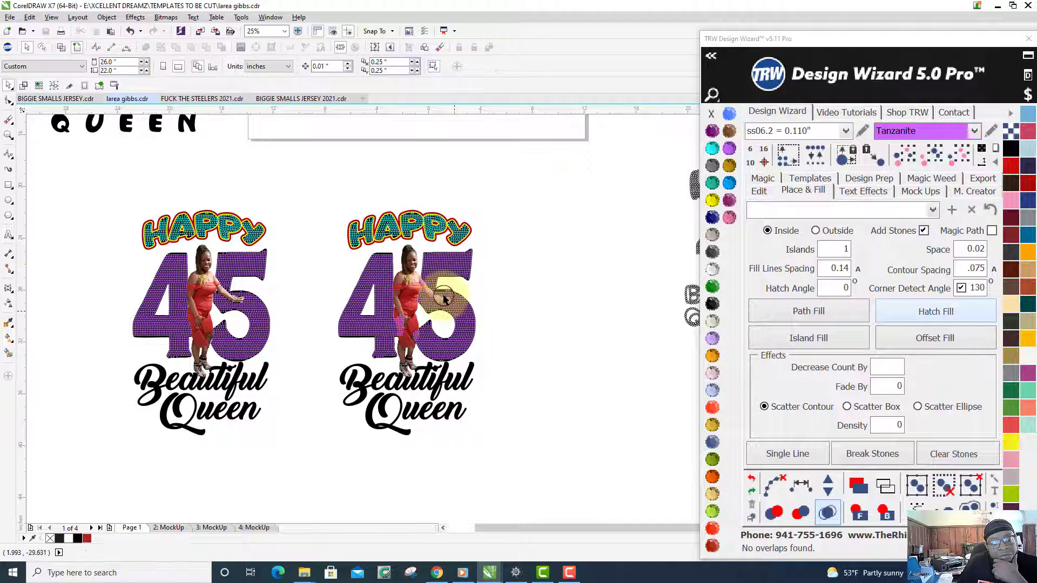
Compare how the Tanzanite stones meet the woman's figure in the untrimmed 45 and in the trimmed 45 beside it
{"action": "scroll", "coordinate": [442, 297], "scroll_direction": "up", "scroll_amount": 2}
{"action": "scroll", "coordinate": [443, 295], "scroll_direction": "up", "scroll_amount": 1}
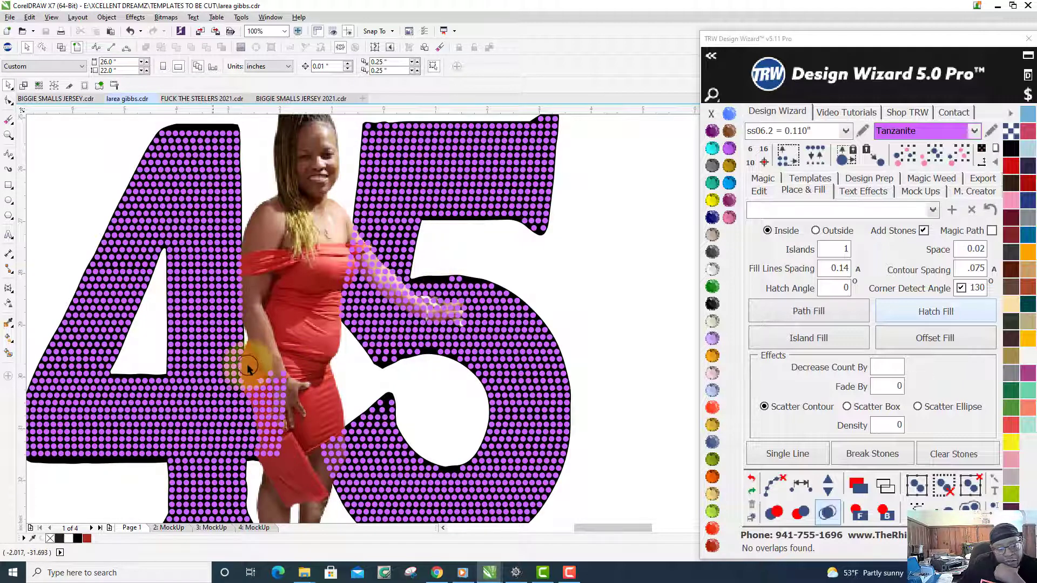
{"action": "scroll", "coordinate": [243, 369], "scroll_direction": "up", "scroll_amount": 1}
{"action": "scroll", "coordinate": [244, 305], "scroll_direction": "down", "scroll_amount": 2}
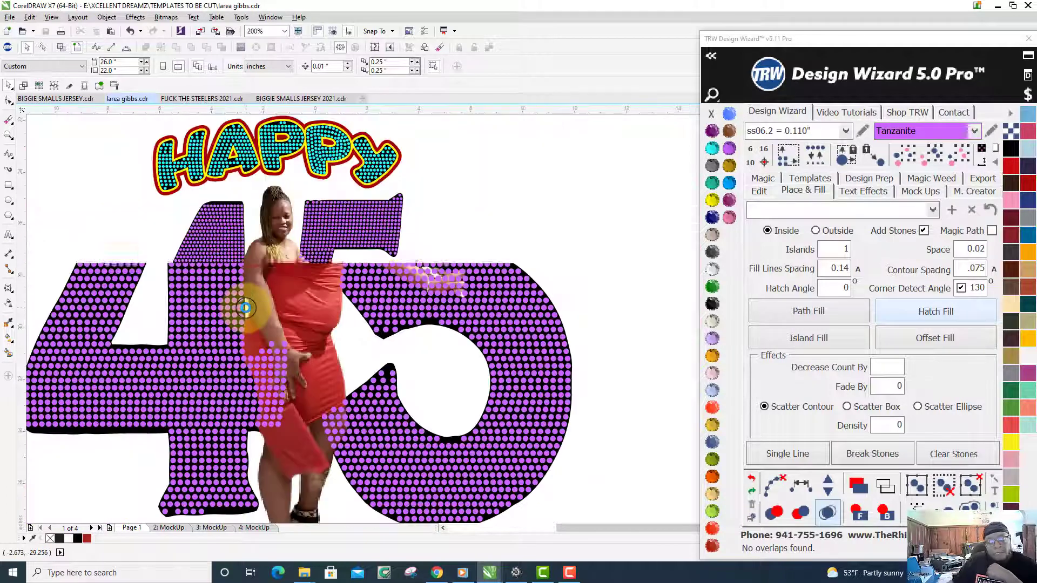
{"action": "left_click", "coordinate": [509, 288]}
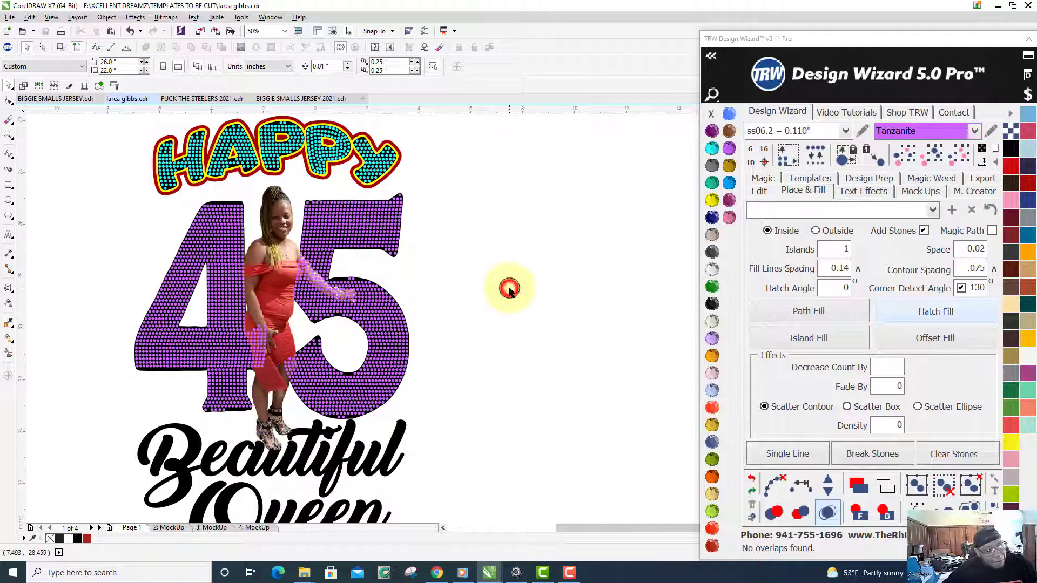
{"action": "scroll", "coordinate": [509, 288], "scroll_direction": "down", "scroll_amount": 1}
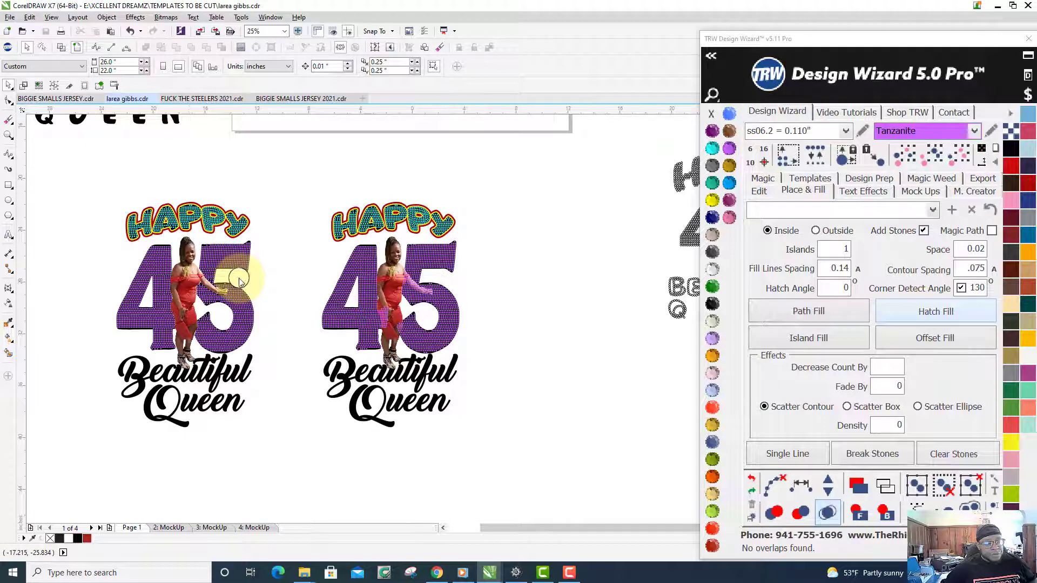
{"action": "left_click", "coordinate": [9, 155]}
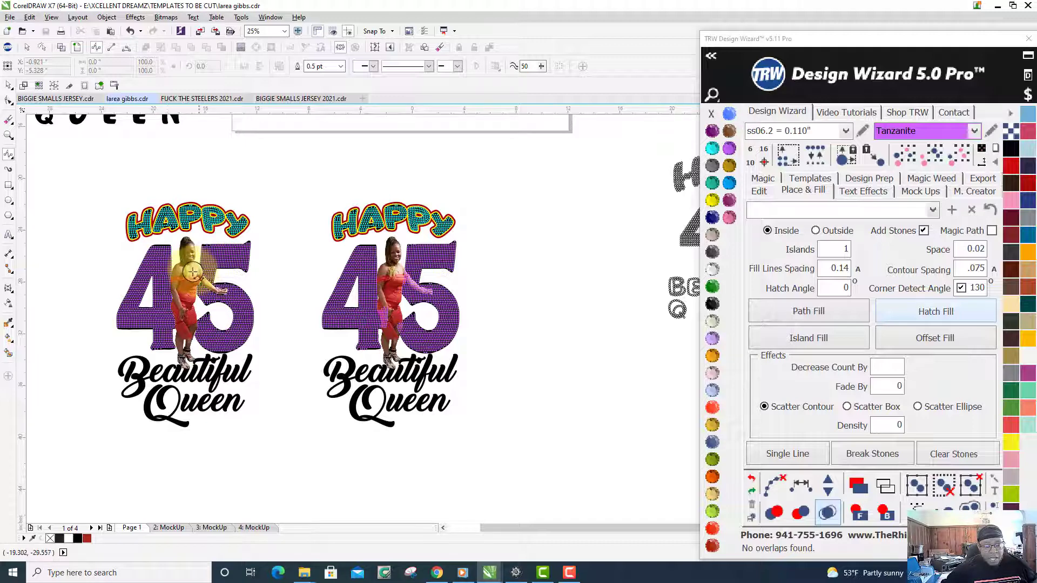
{"action": "scroll", "coordinate": [193, 276], "scroll_direction": "up", "scroll_amount": 1}
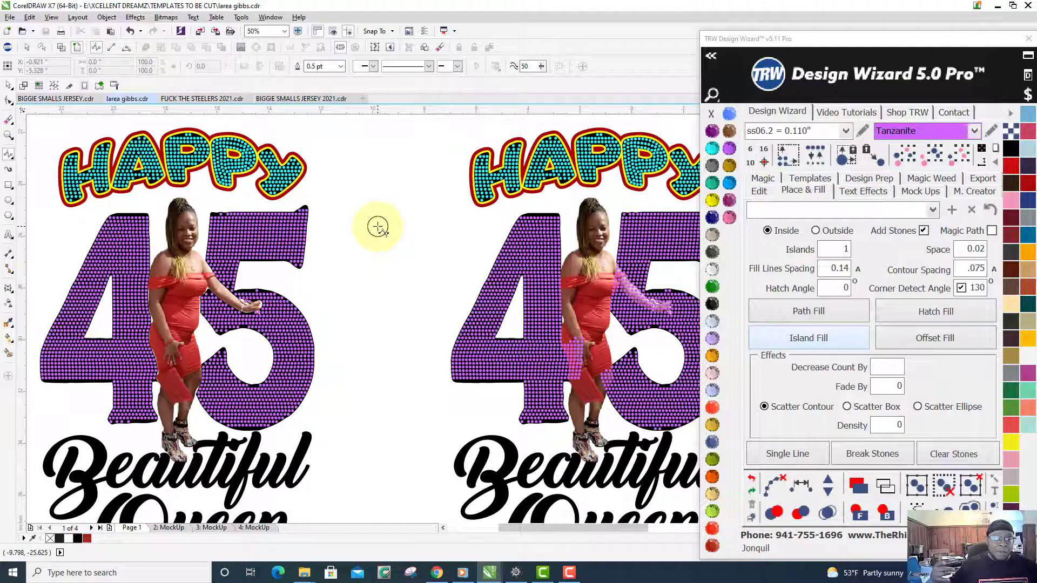
{"action": "scroll", "coordinate": [345, 267], "scroll_direction": "down", "scroll_amount": 1}
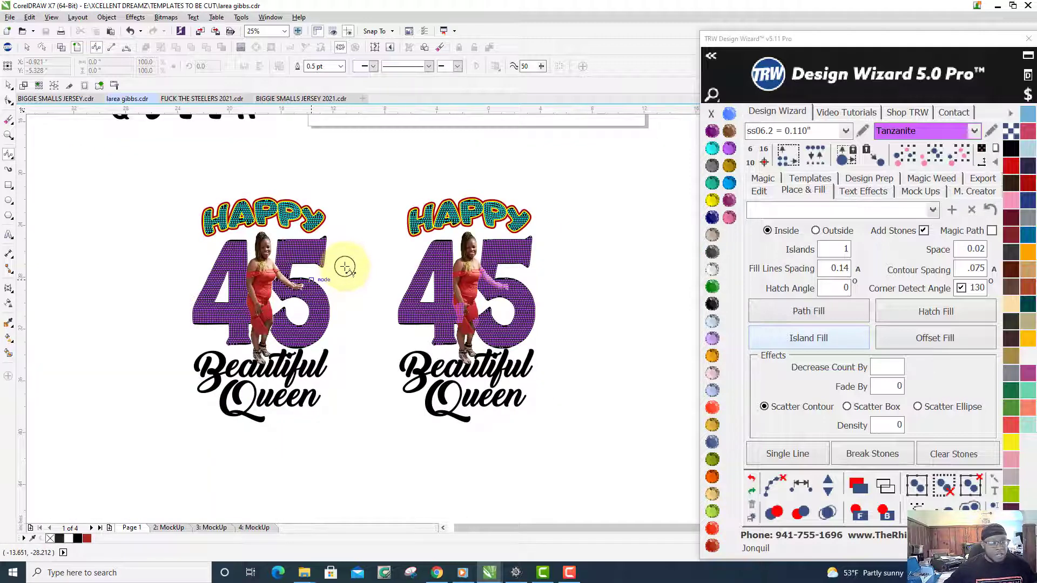
{"action": "scroll", "coordinate": [240, 307], "scroll_direction": "up", "scroll_amount": 1}
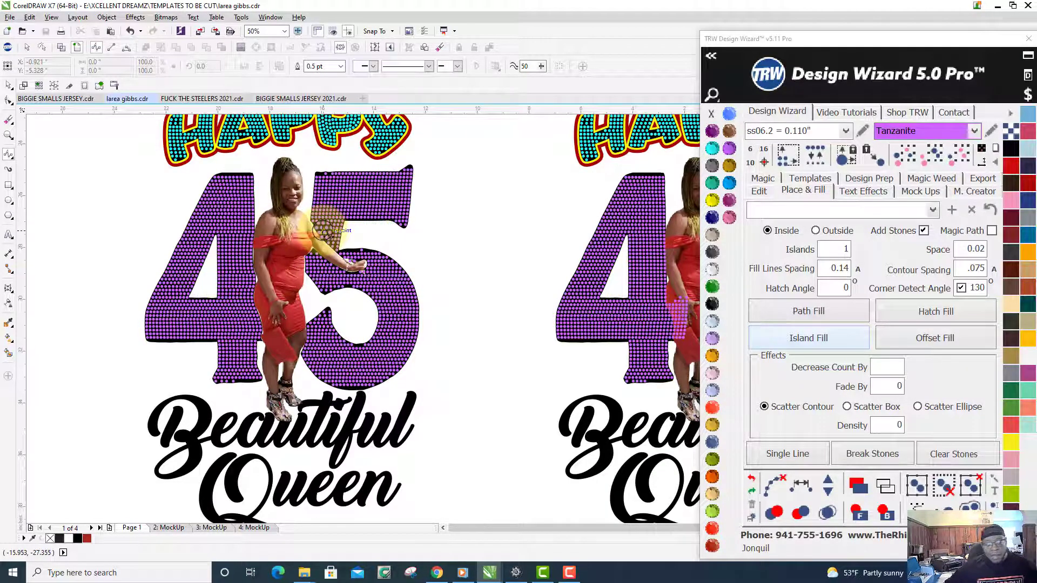
{"action": "scroll", "coordinate": [323, 232], "scroll_direction": "down", "scroll_amount": 1}
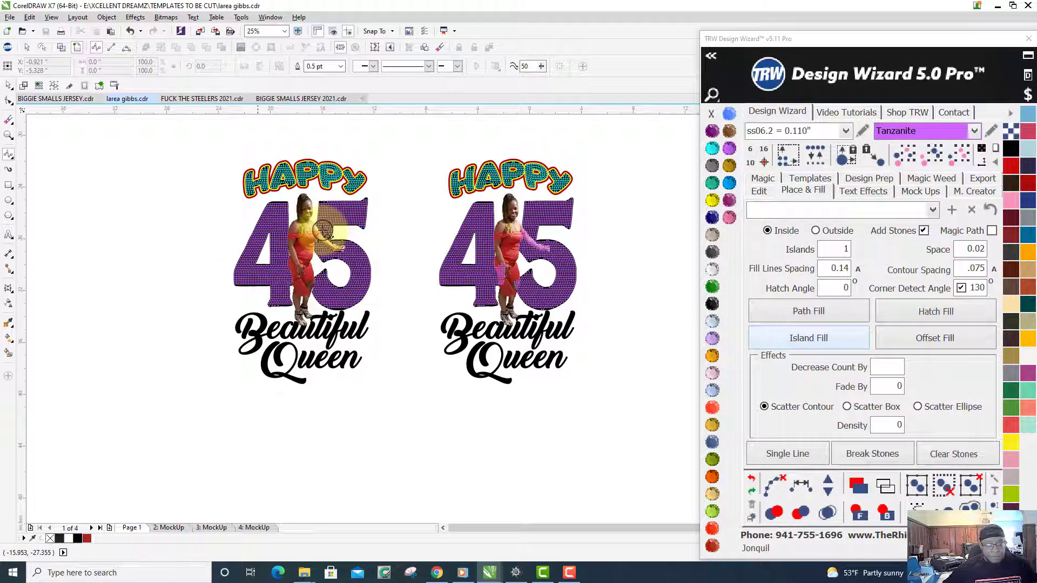